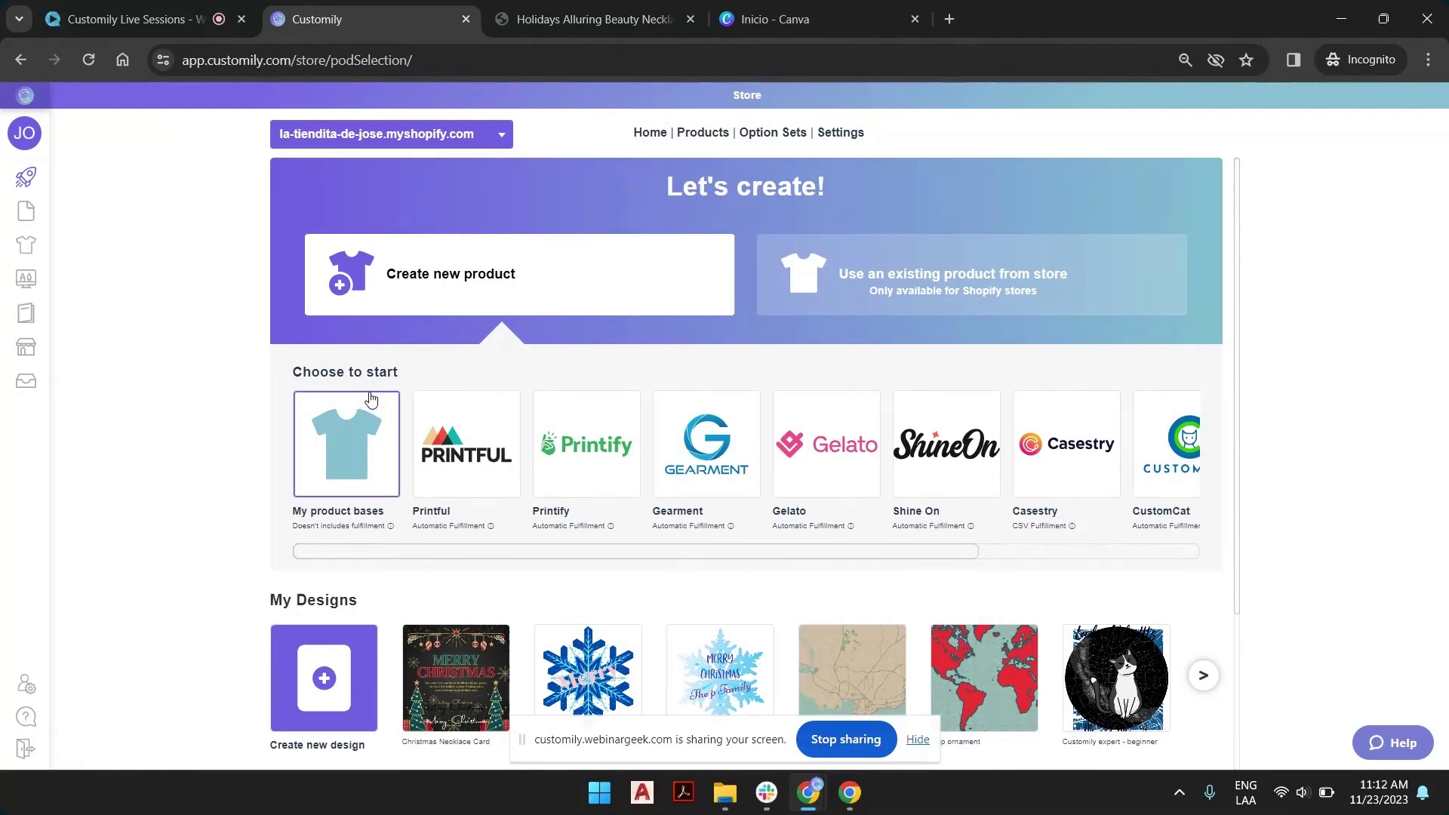
scroll(373, 404, down, 2)
scroll(373, 404, down, 1)
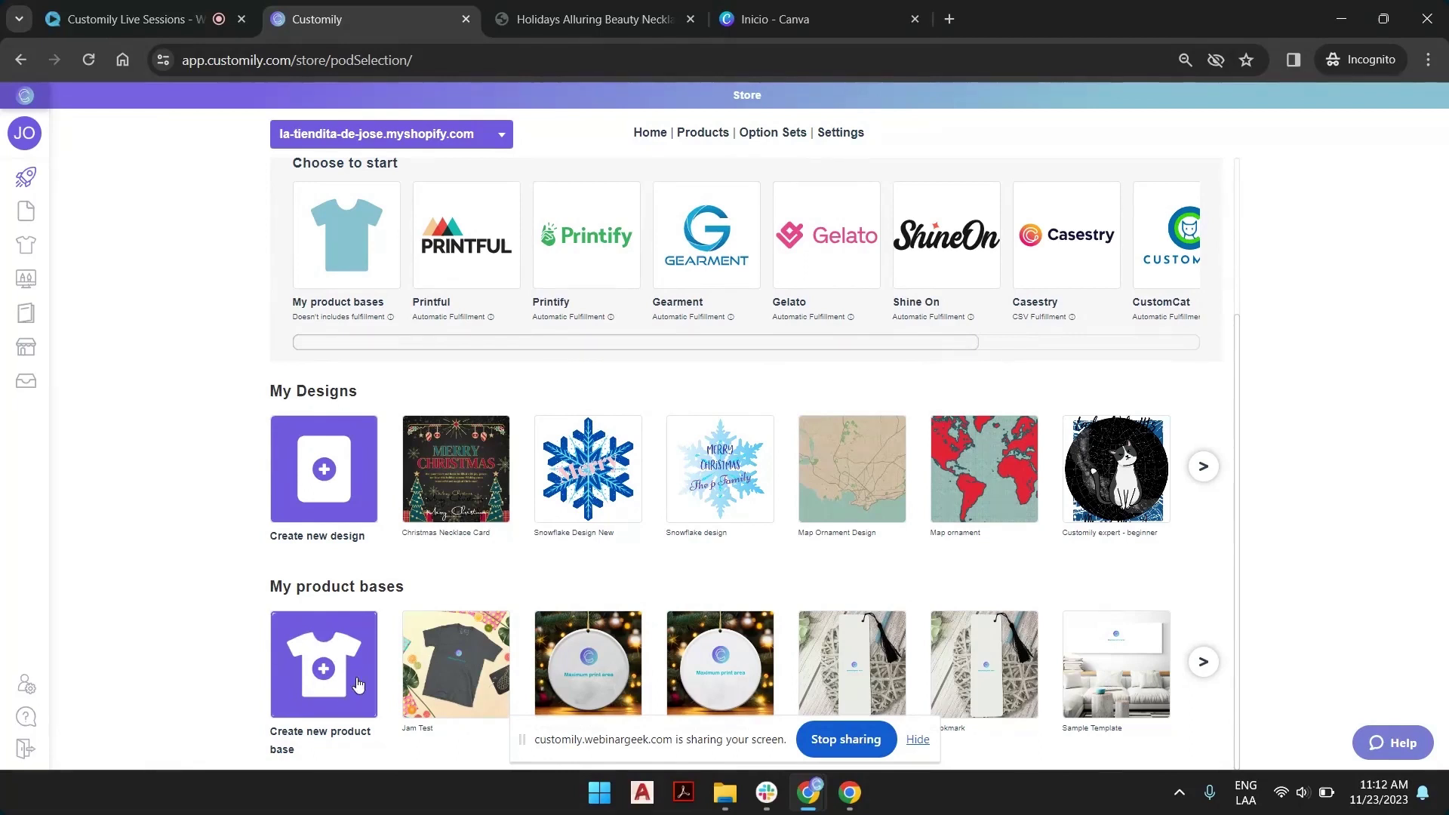
mouse_move(9, 483)
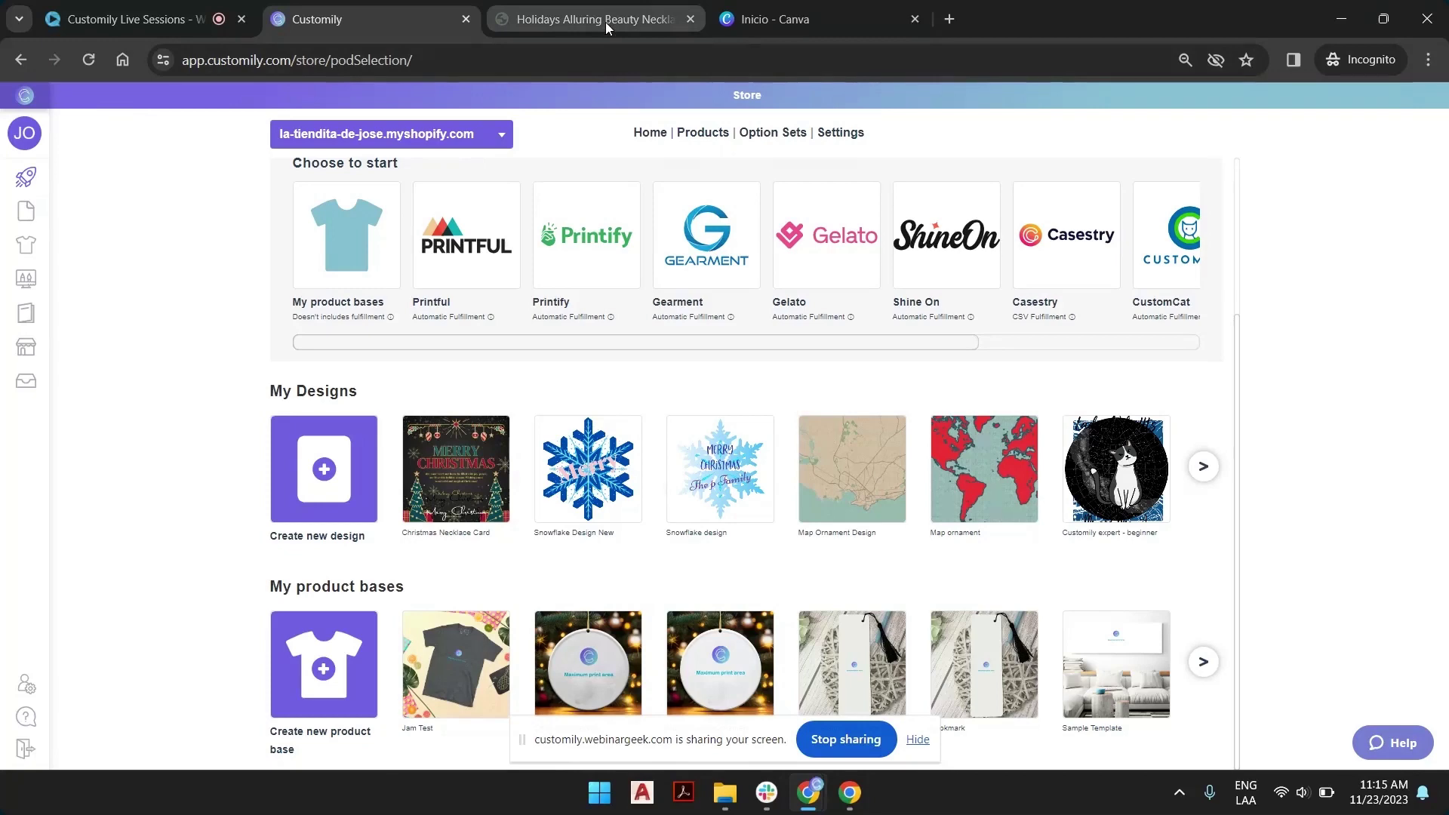
Step: Switch to the Holidays Alluring Beauty Necklace store page and examine its variants and personalization options
click(606, 21)
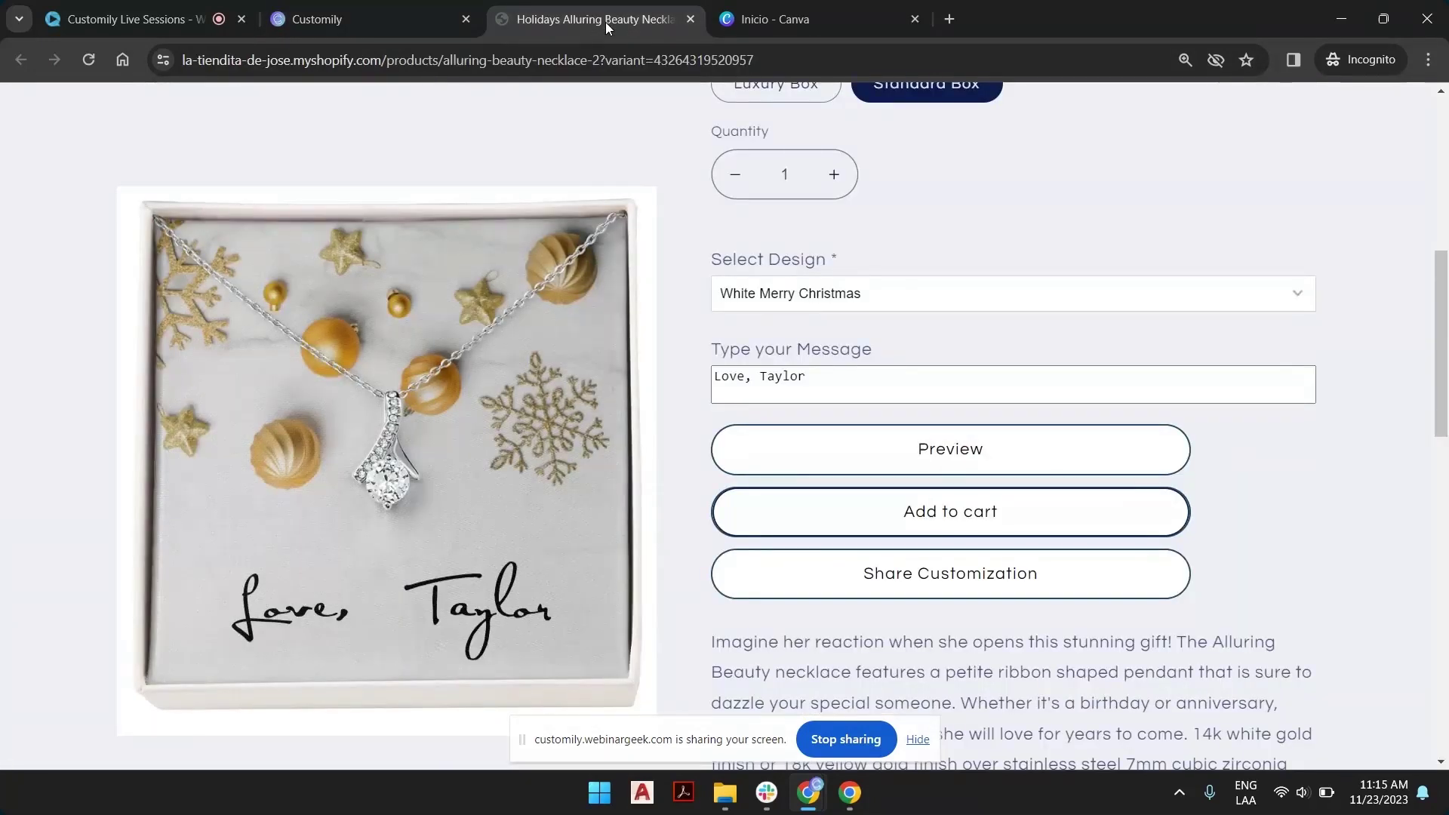
scroll(938, 281, up, 5)
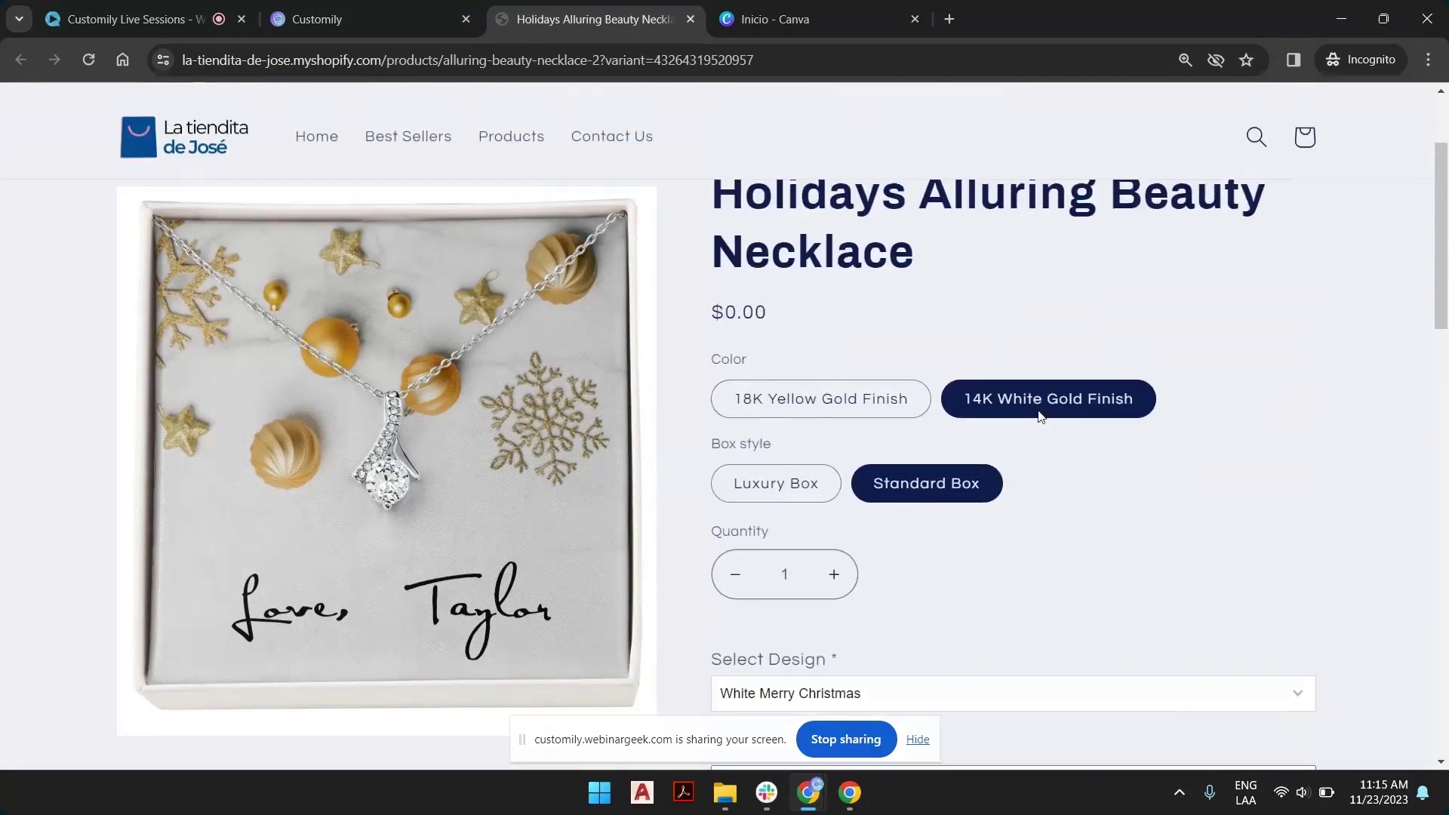
scroll(1040, 416, up, 2)
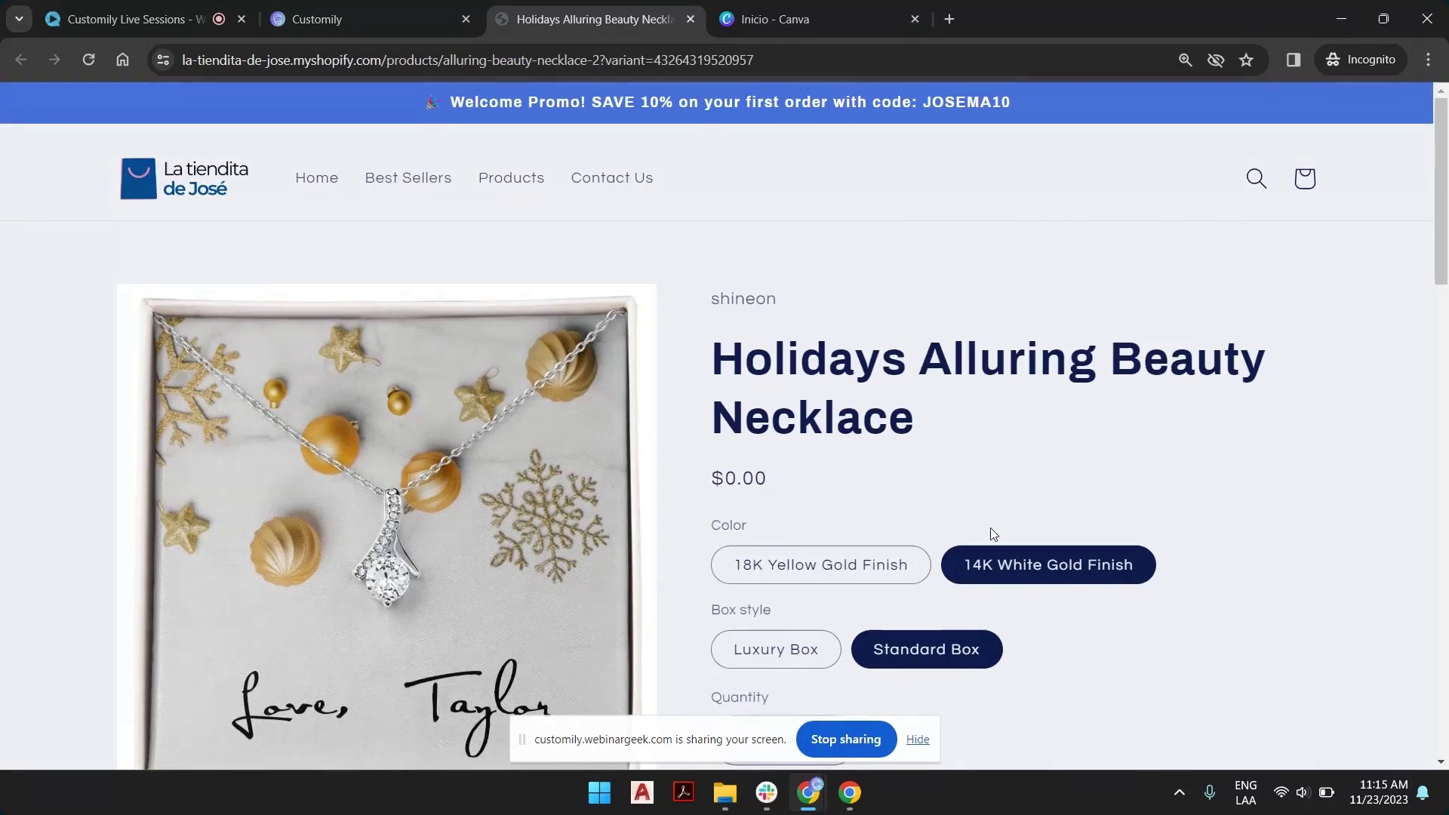
scroll(445, 364, down, 4)
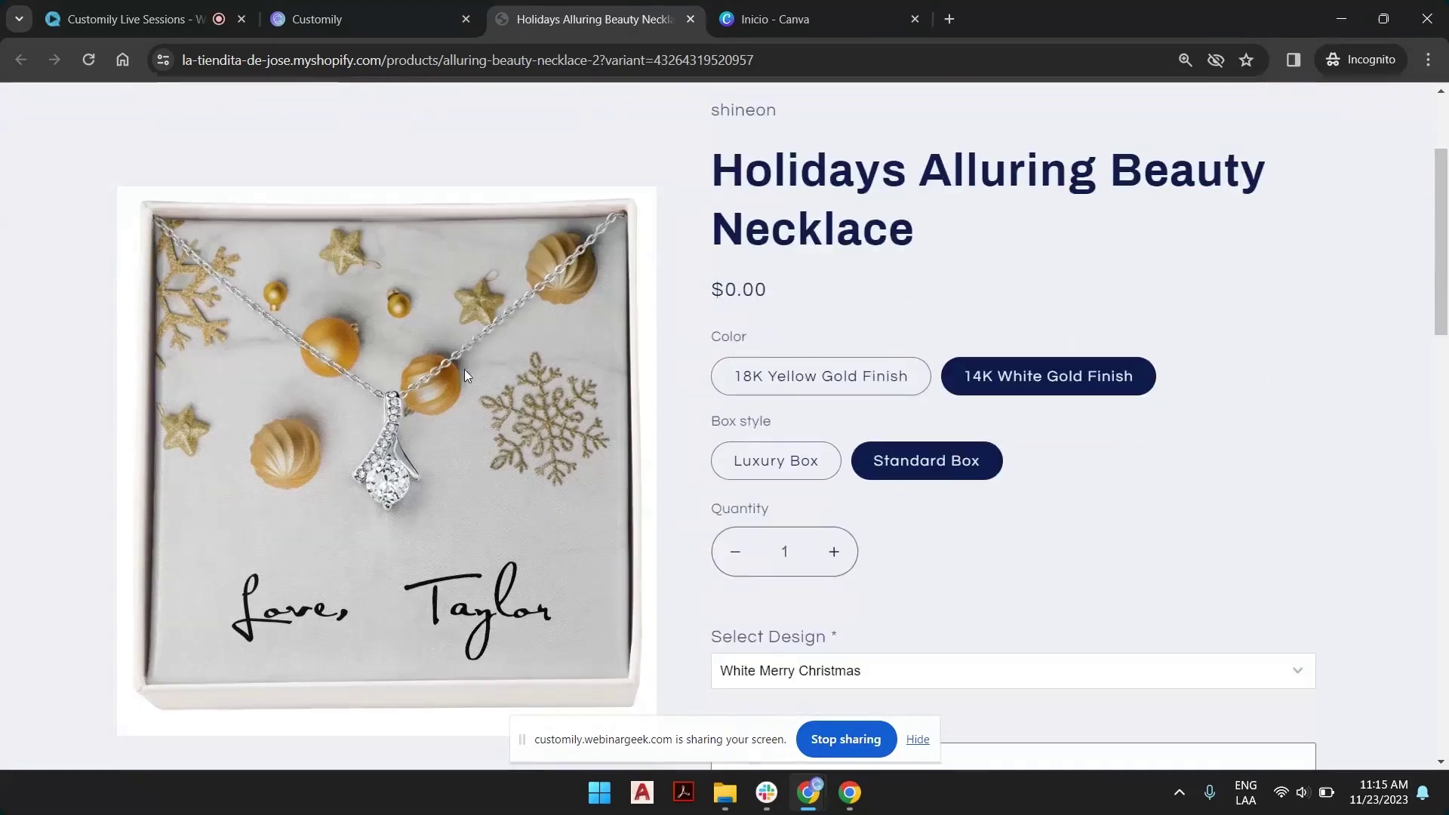
scroll(1008, 500, down, 4)
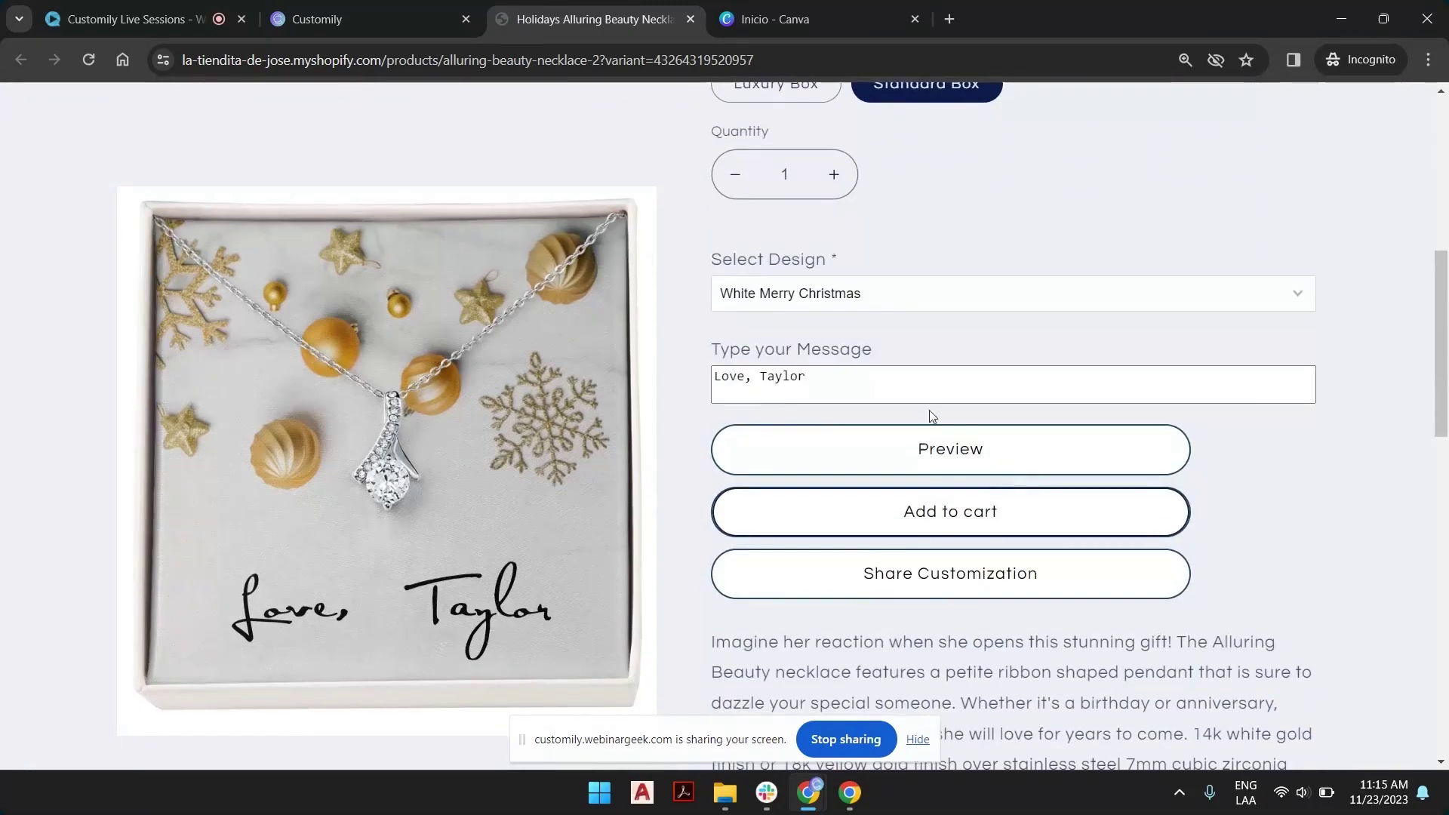
Step: Preview the necklace card in the Dark, Red and White Merry Christmas designs in turn
click(863, 293)
click(886, 320)
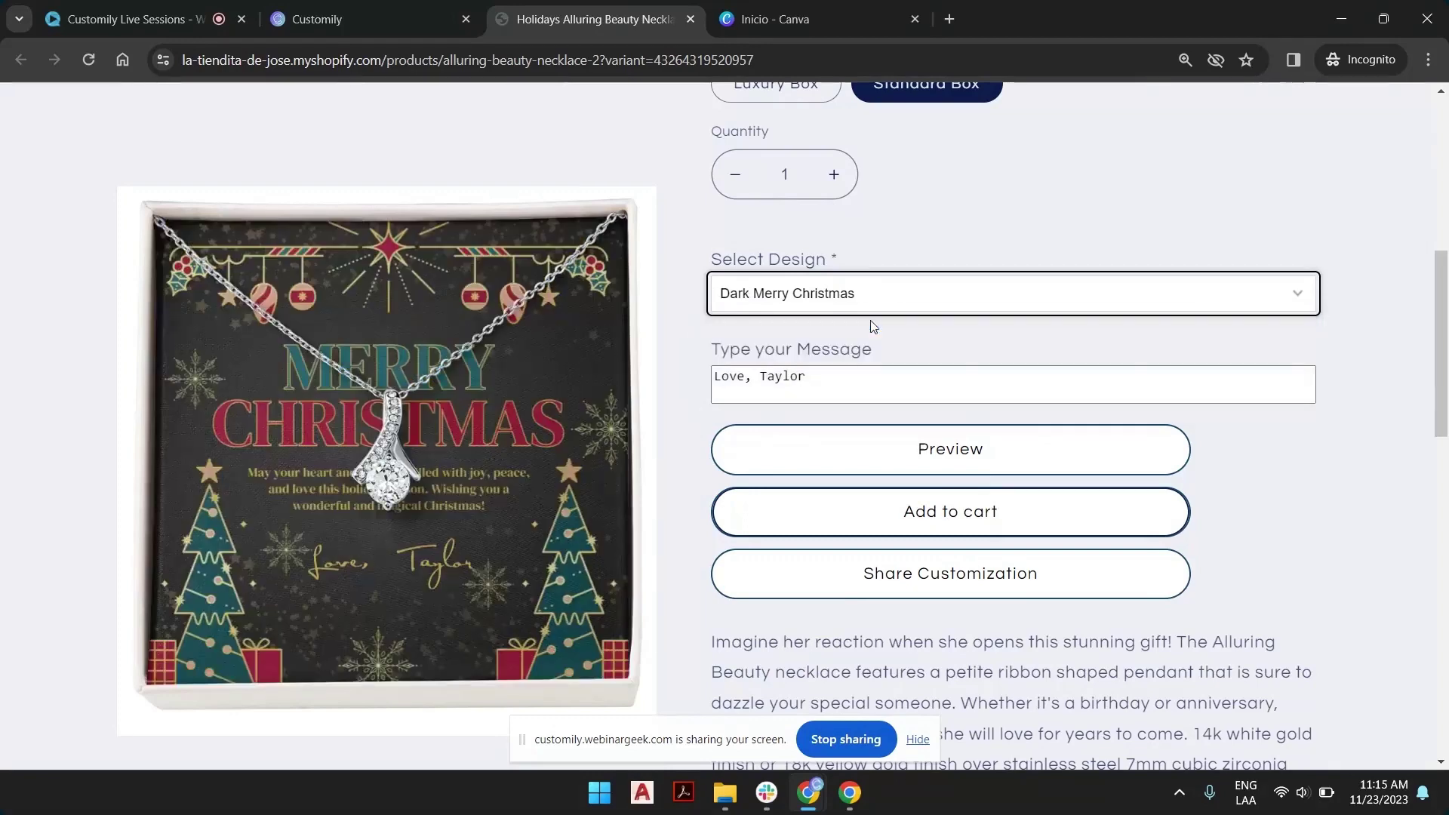
click(853, 301)
click(868, 337)
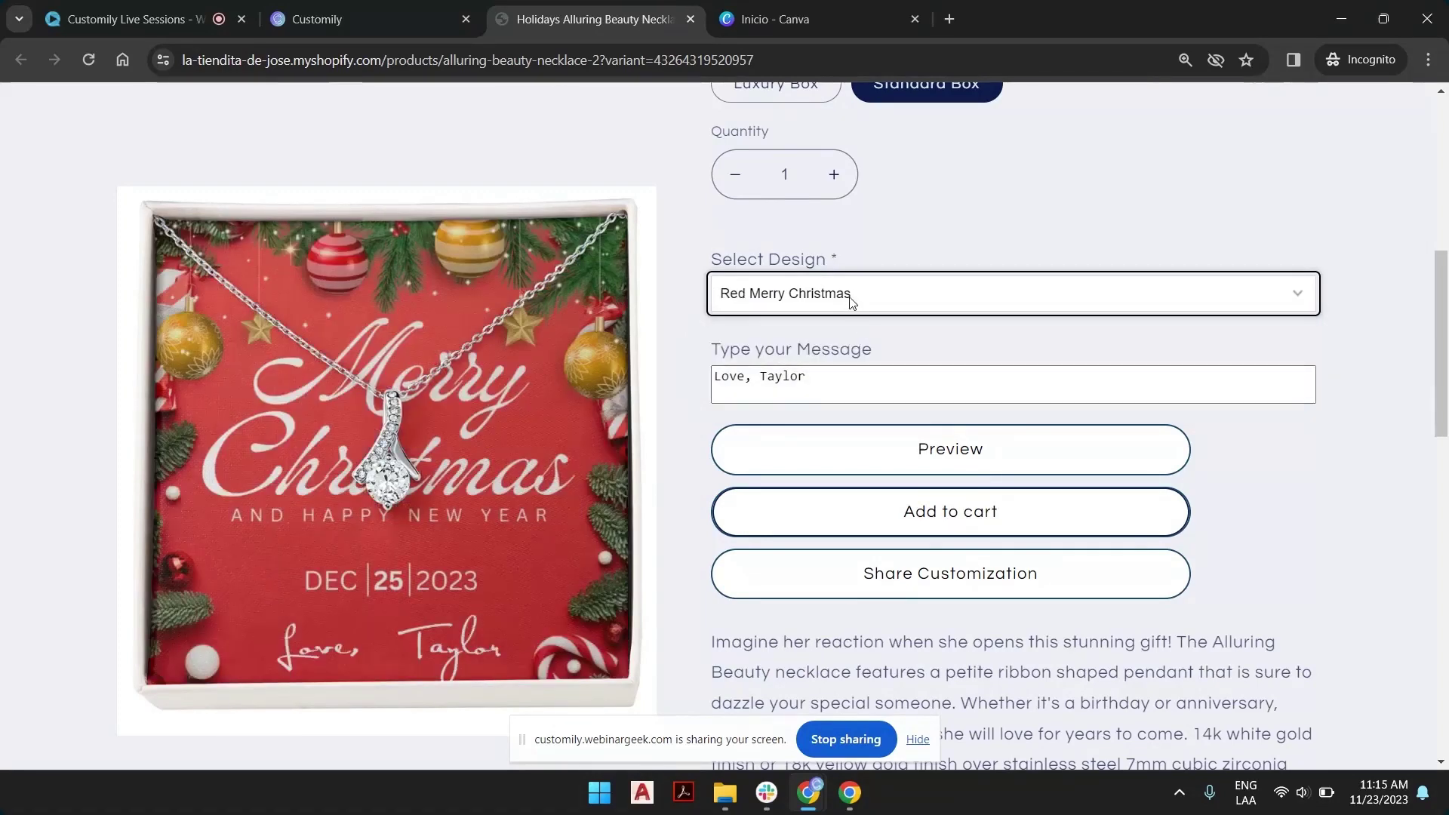
click(858, 297)
click(840, 353)
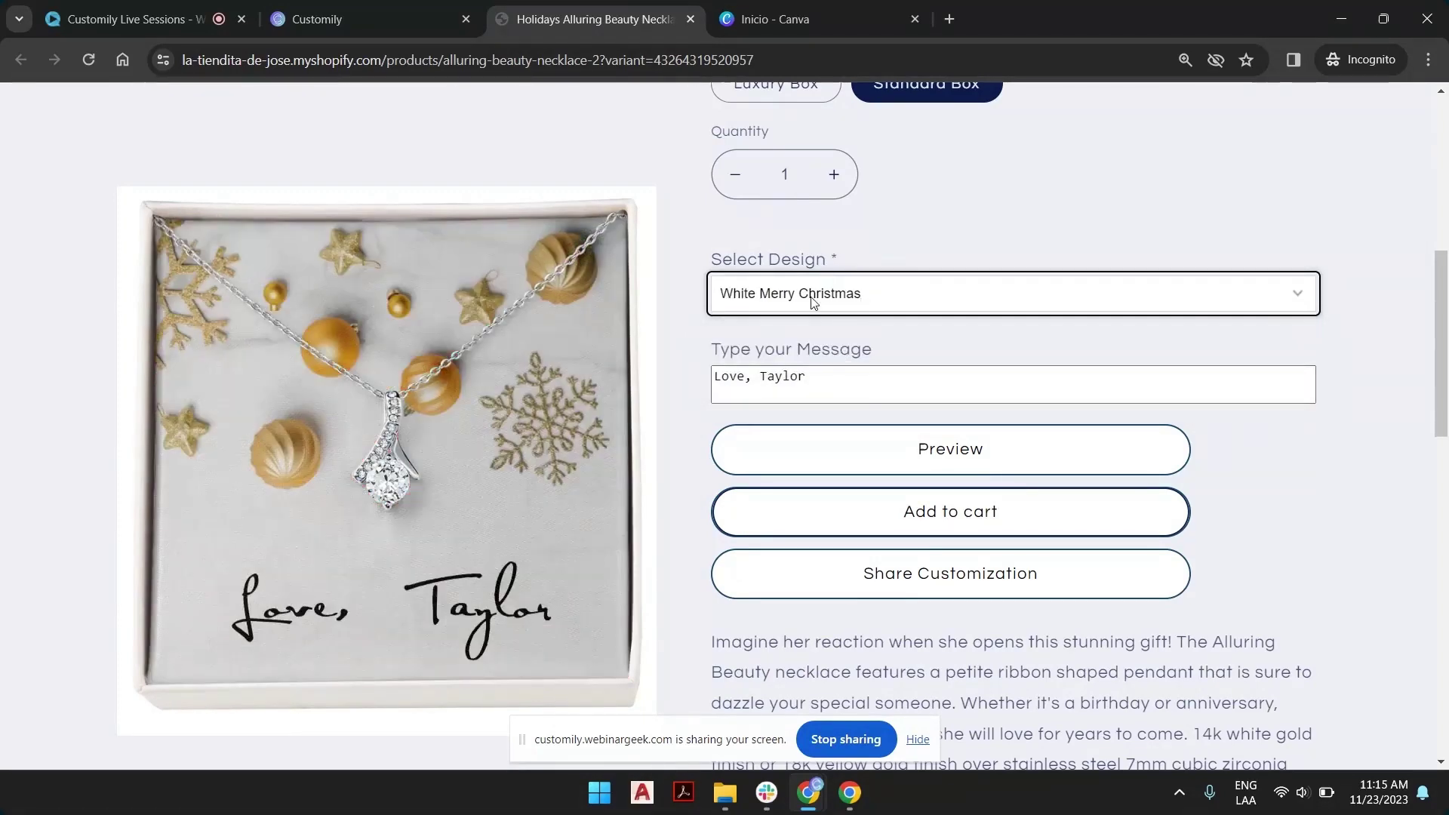
Step: Compare the Dark and Red Merry Christmas designs once more, leaving Red Merry Christmas selected
click(814, 302)
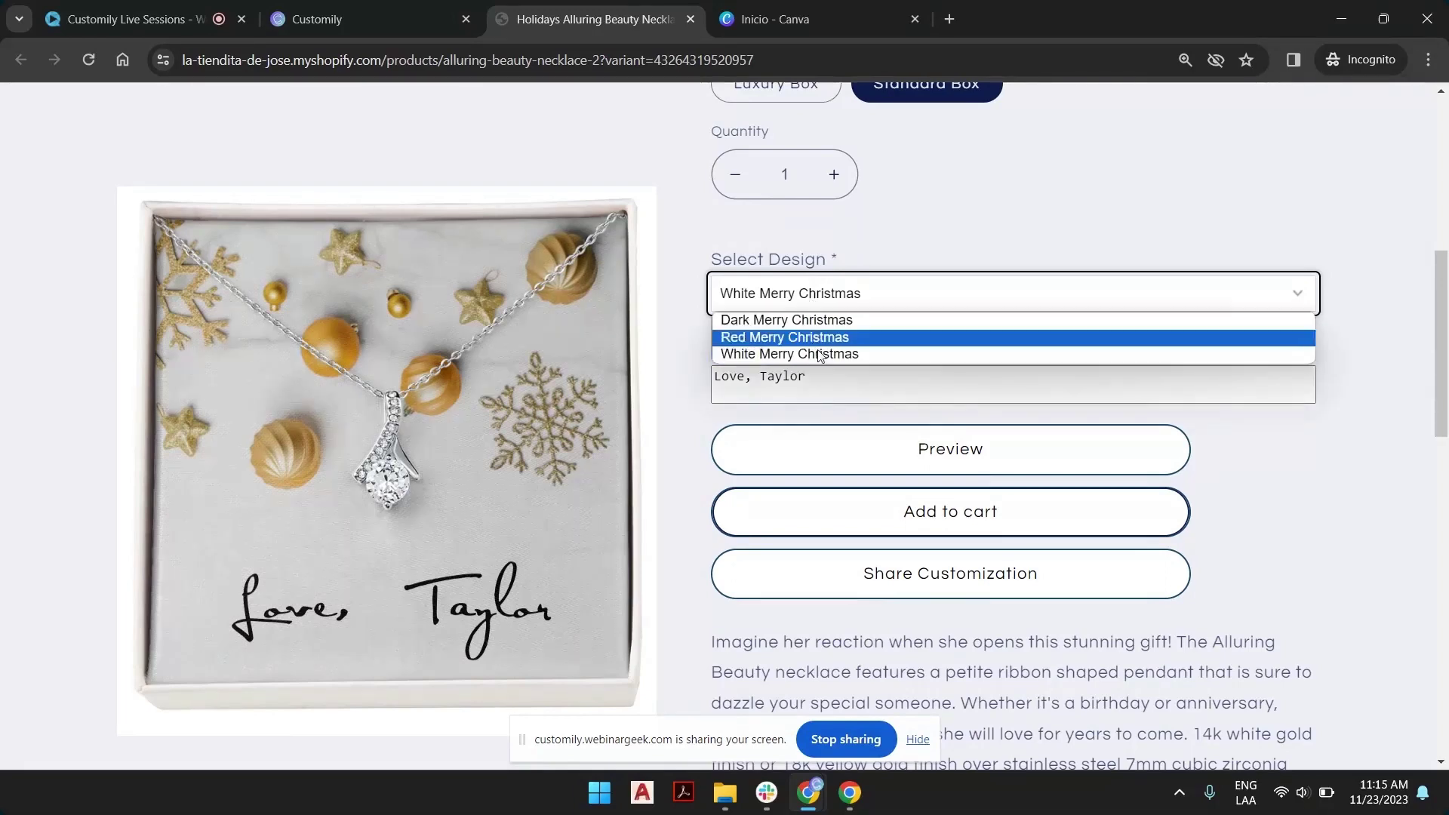
click(823, 323)
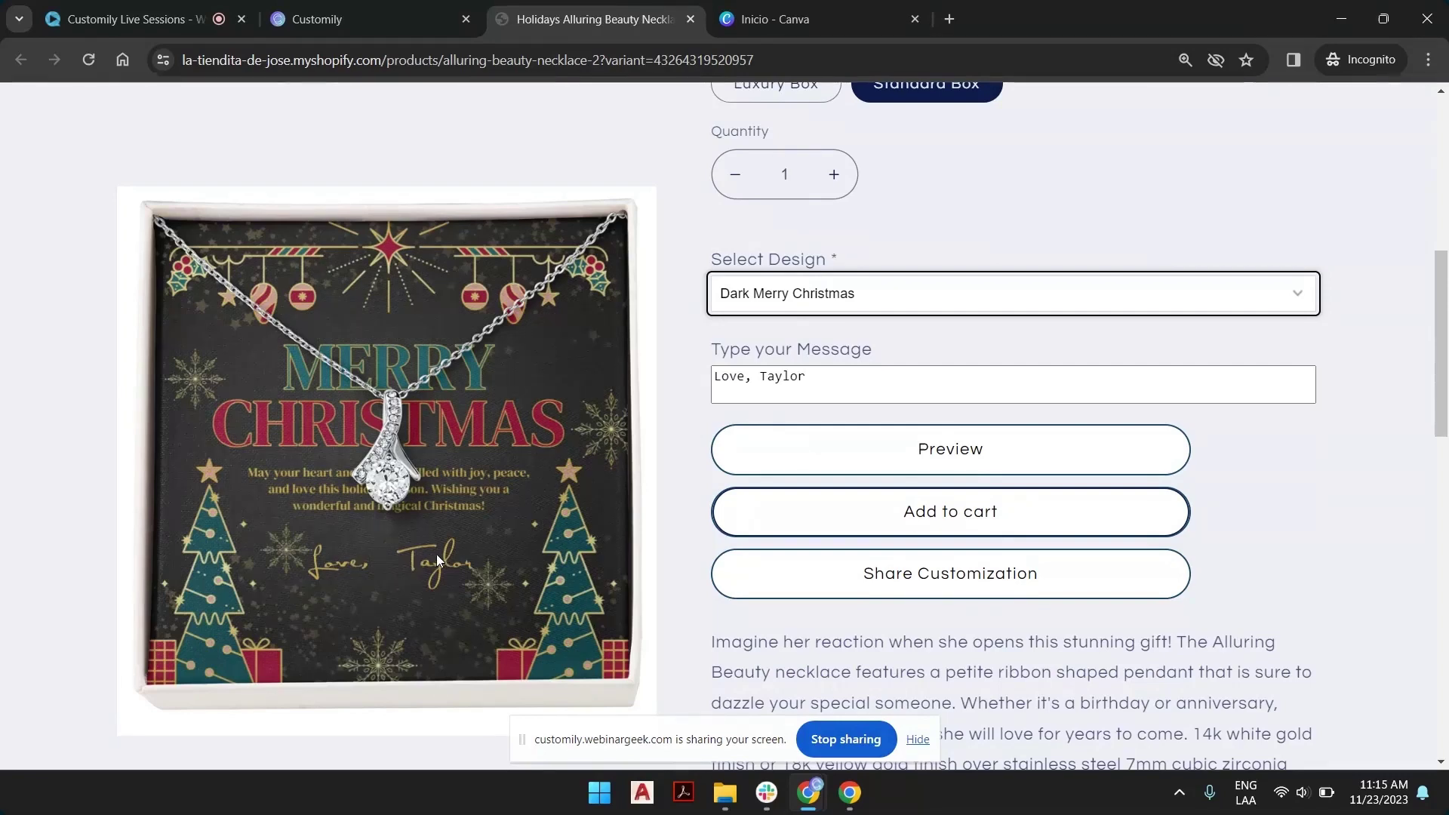
click(816, 297)
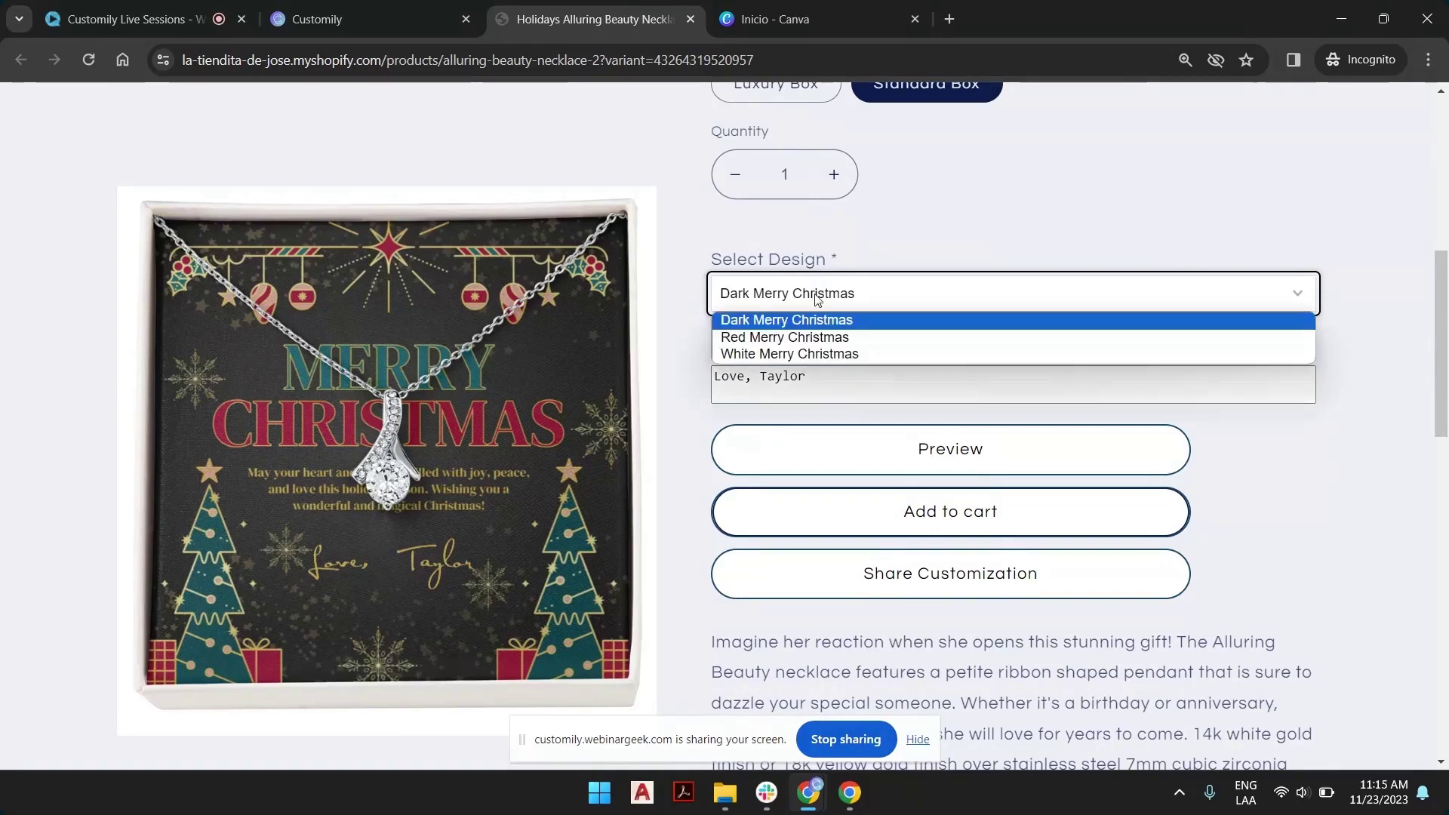
click(815, 341)
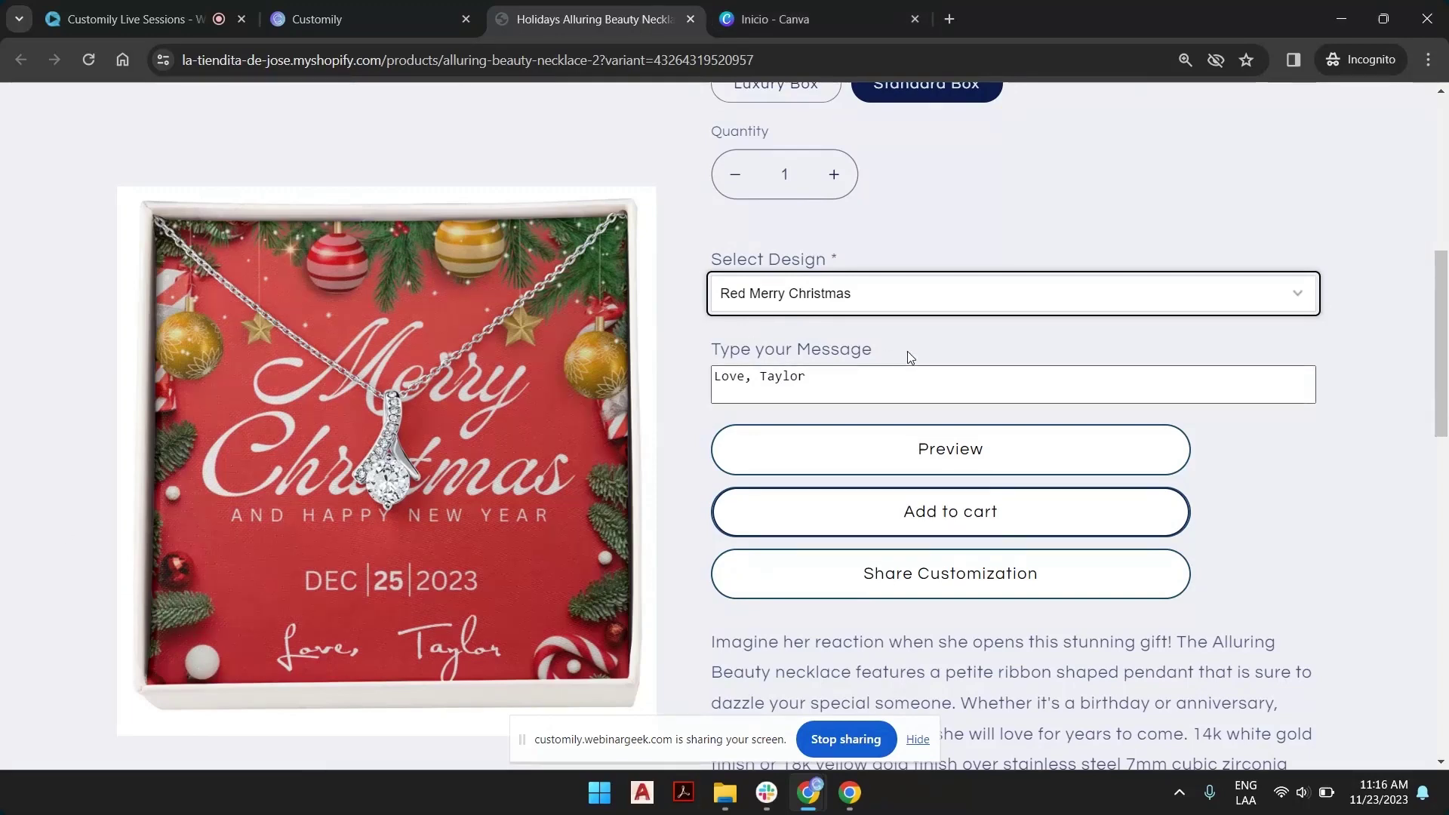
click(842, 296)
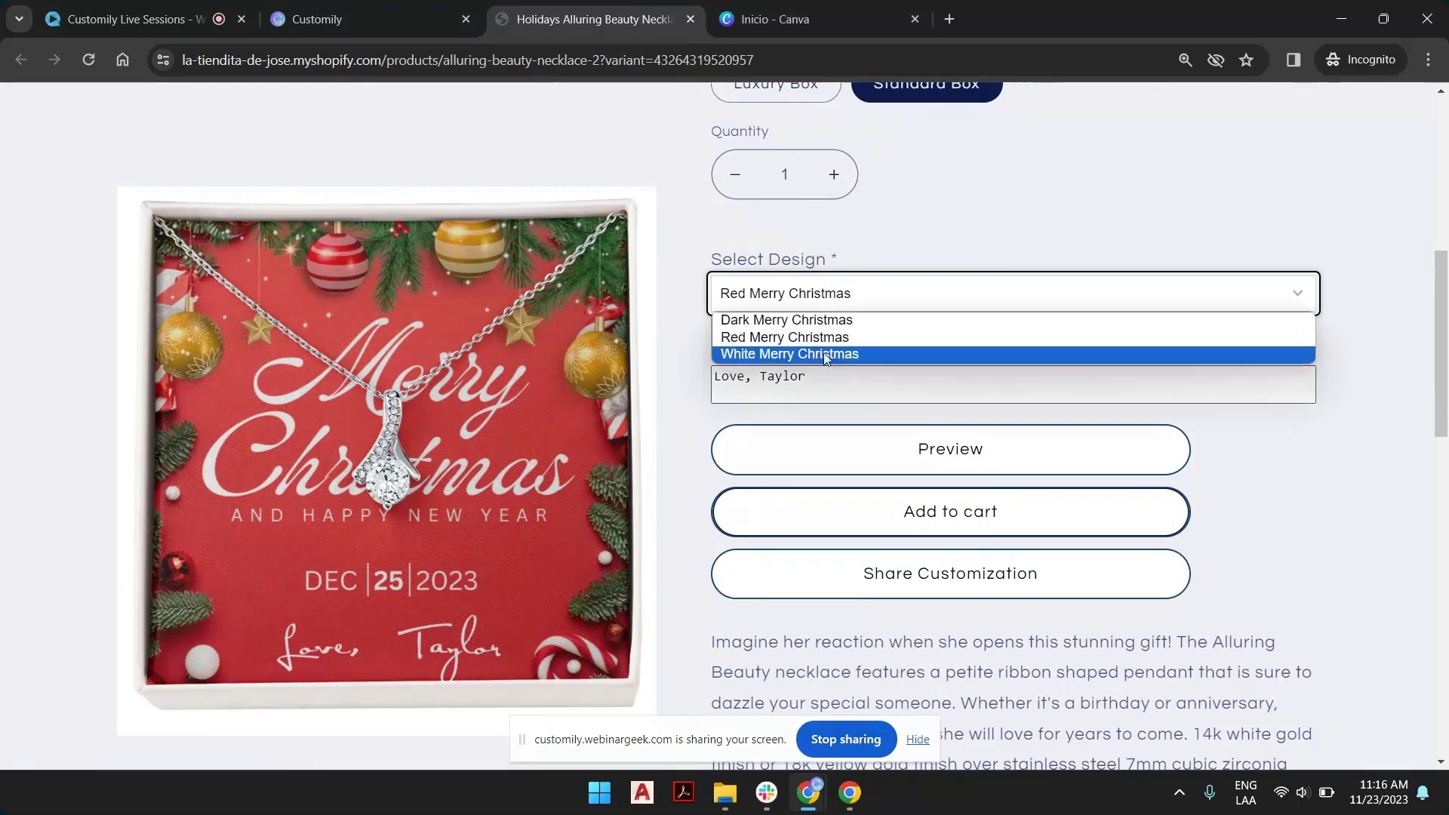
click(971, 226)
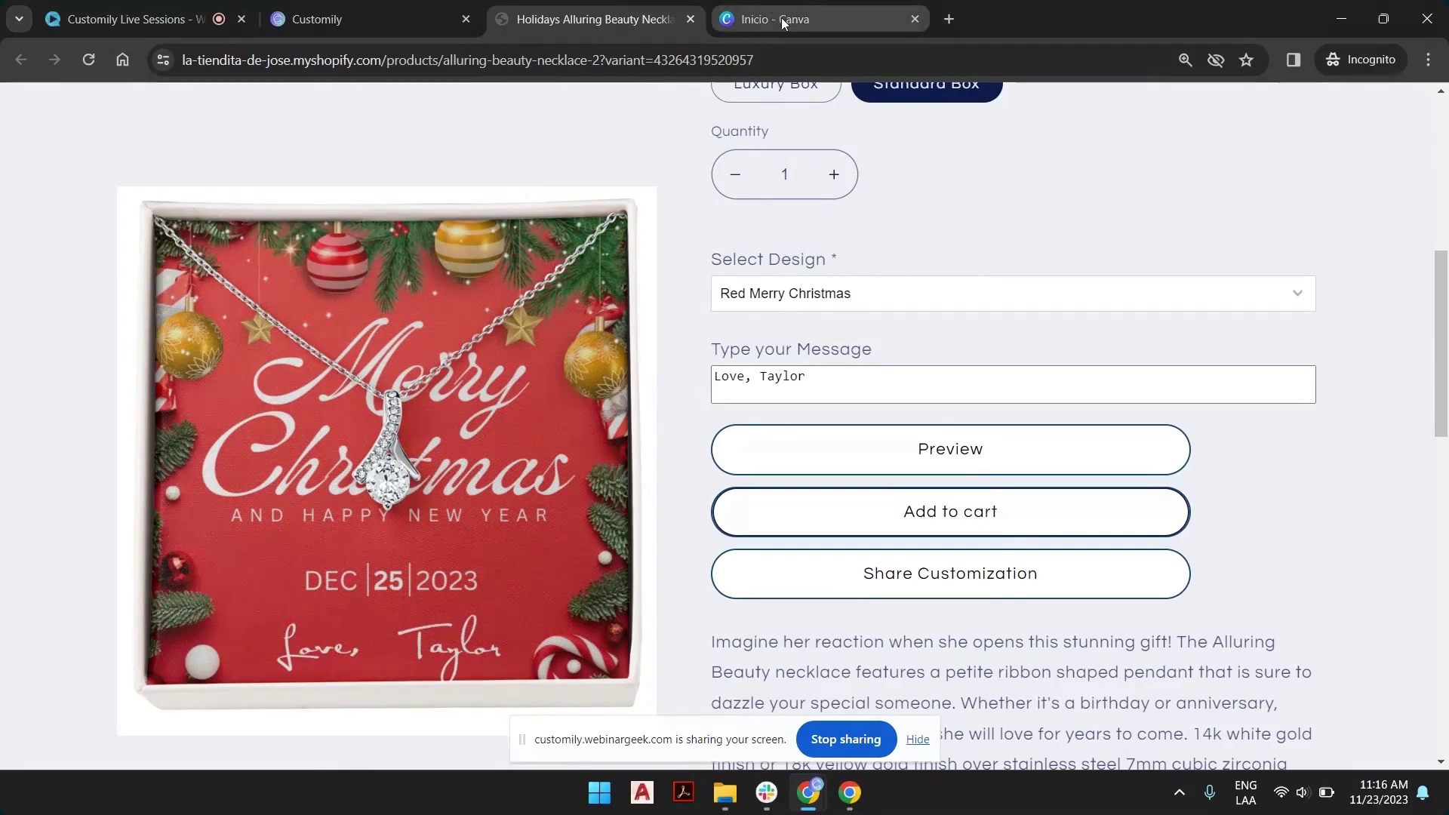
Step: Switch to Canva and start a new design with a custom size
mouse_move(784, 22)
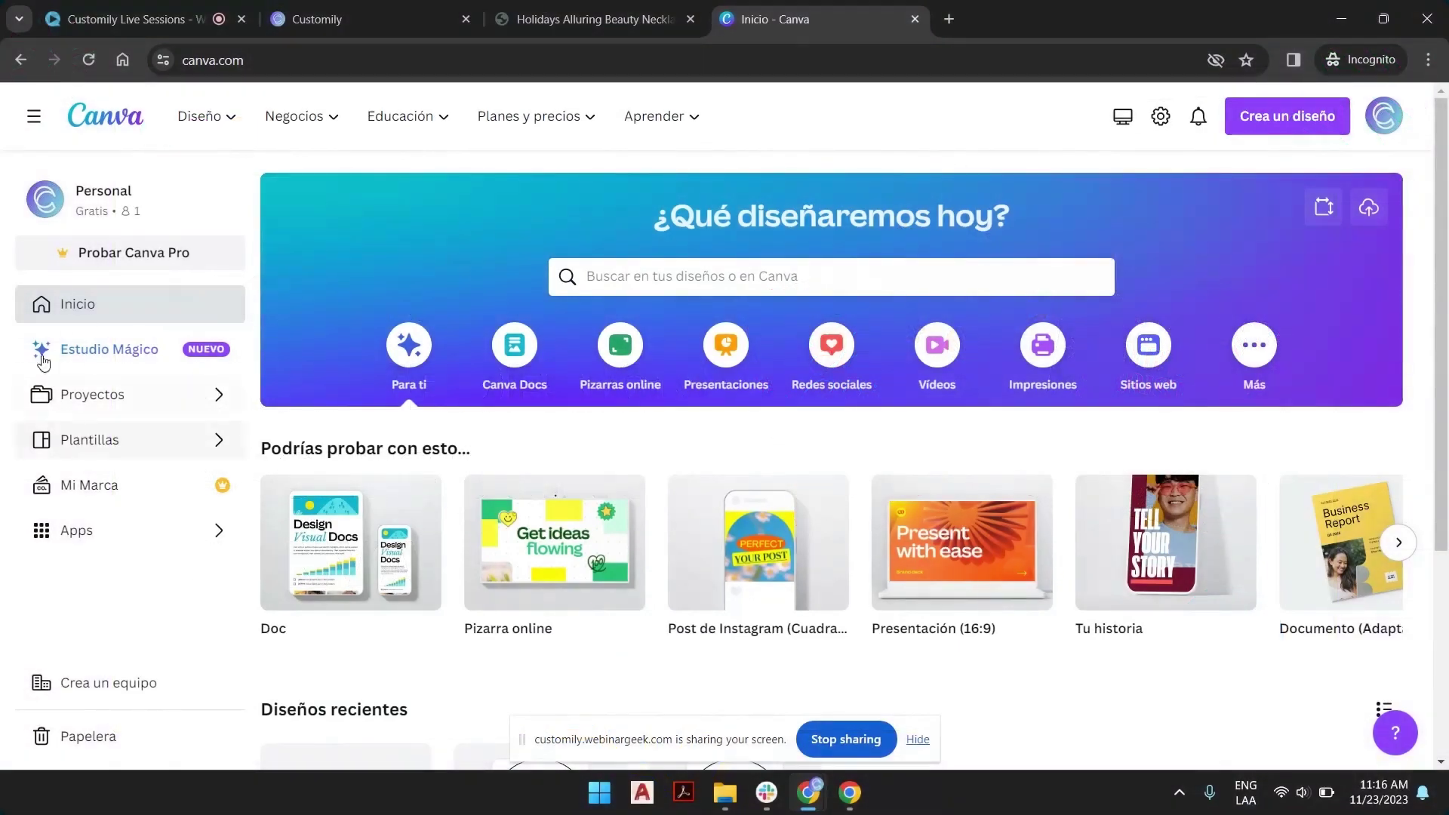
click(1321, 119)
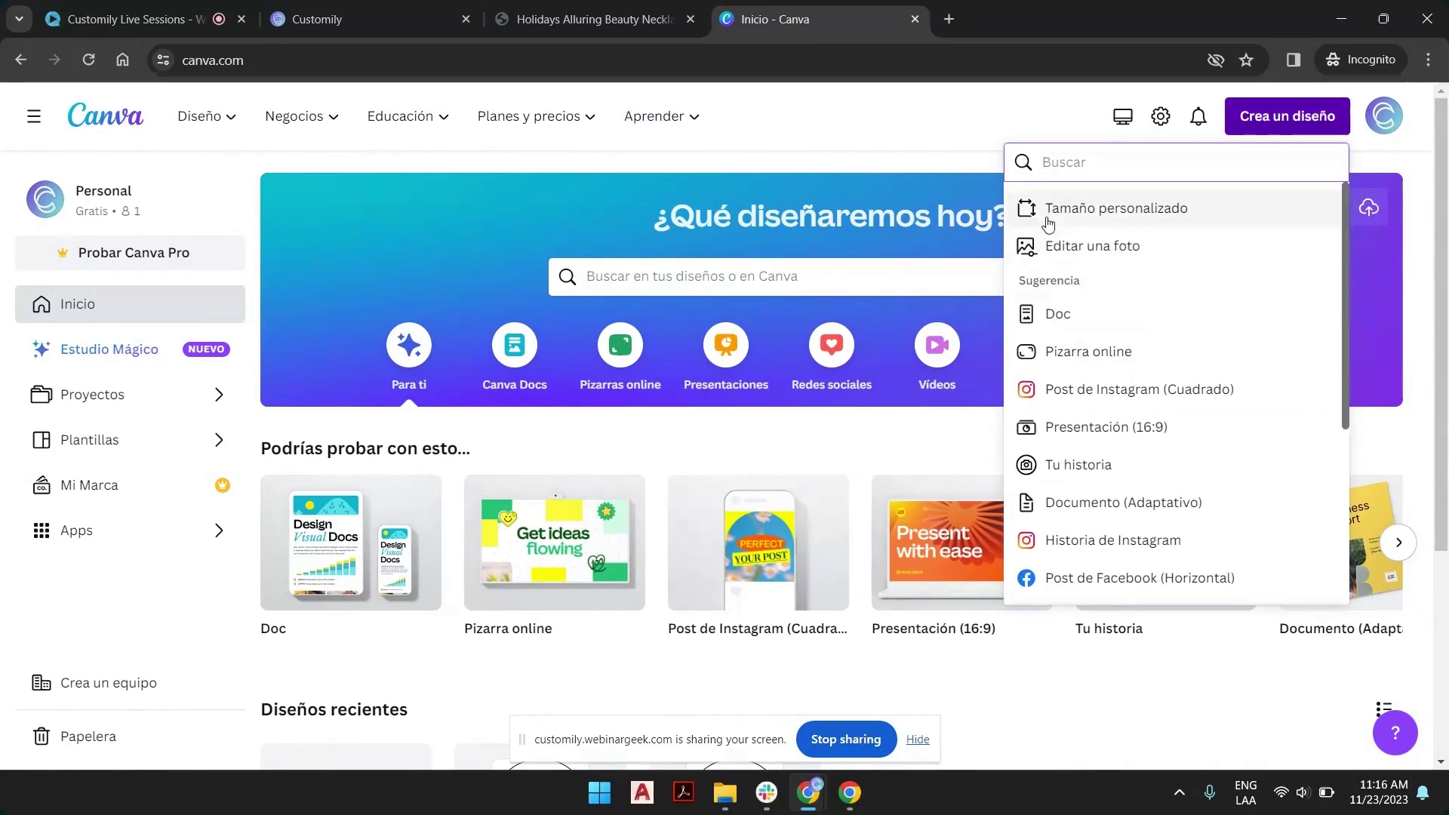
click(1214, 218)
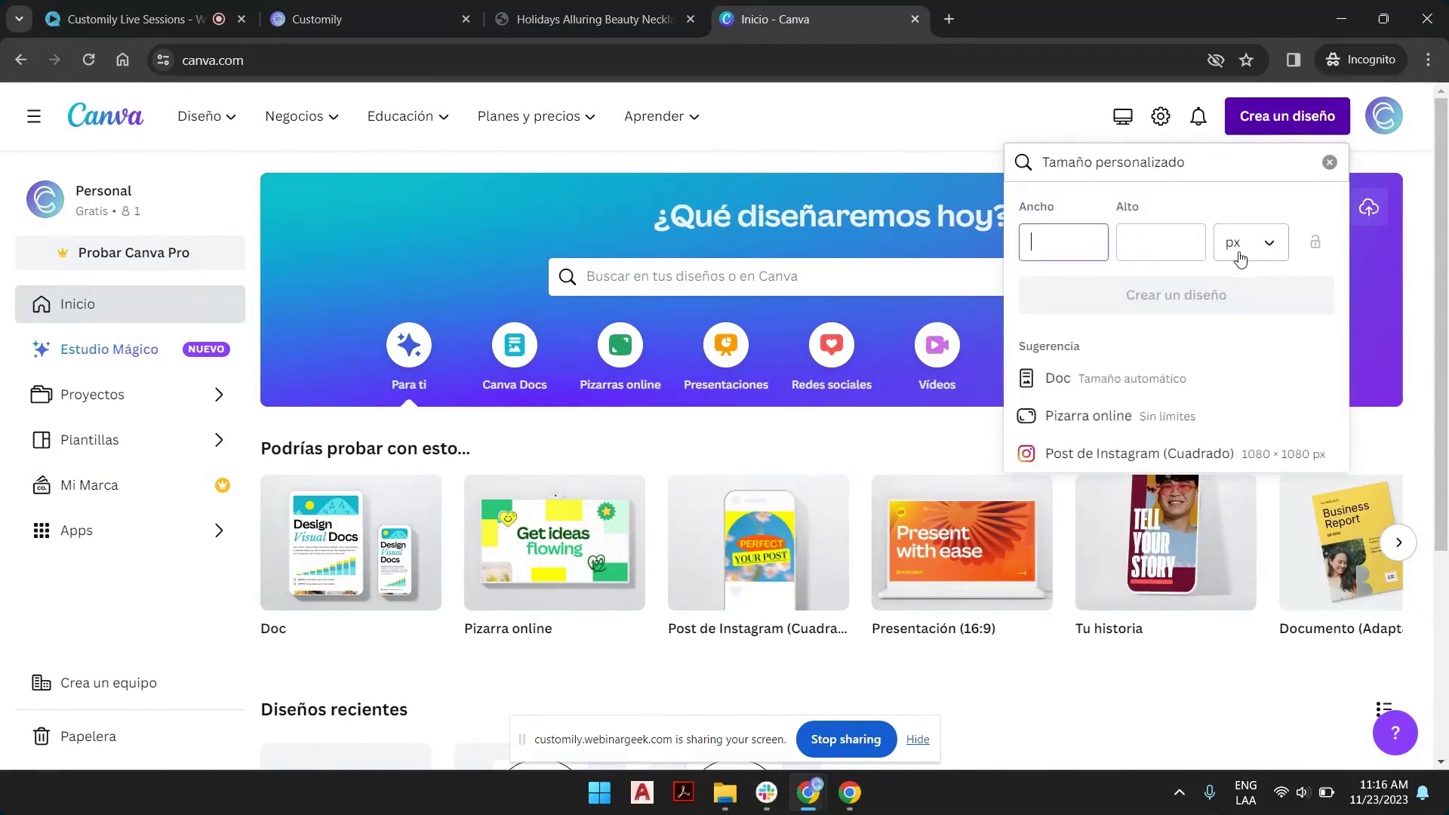
Step: Return to the necklace product page, dismiss the Chrome notification and turn on Do Not Disturb
click(551, 17)
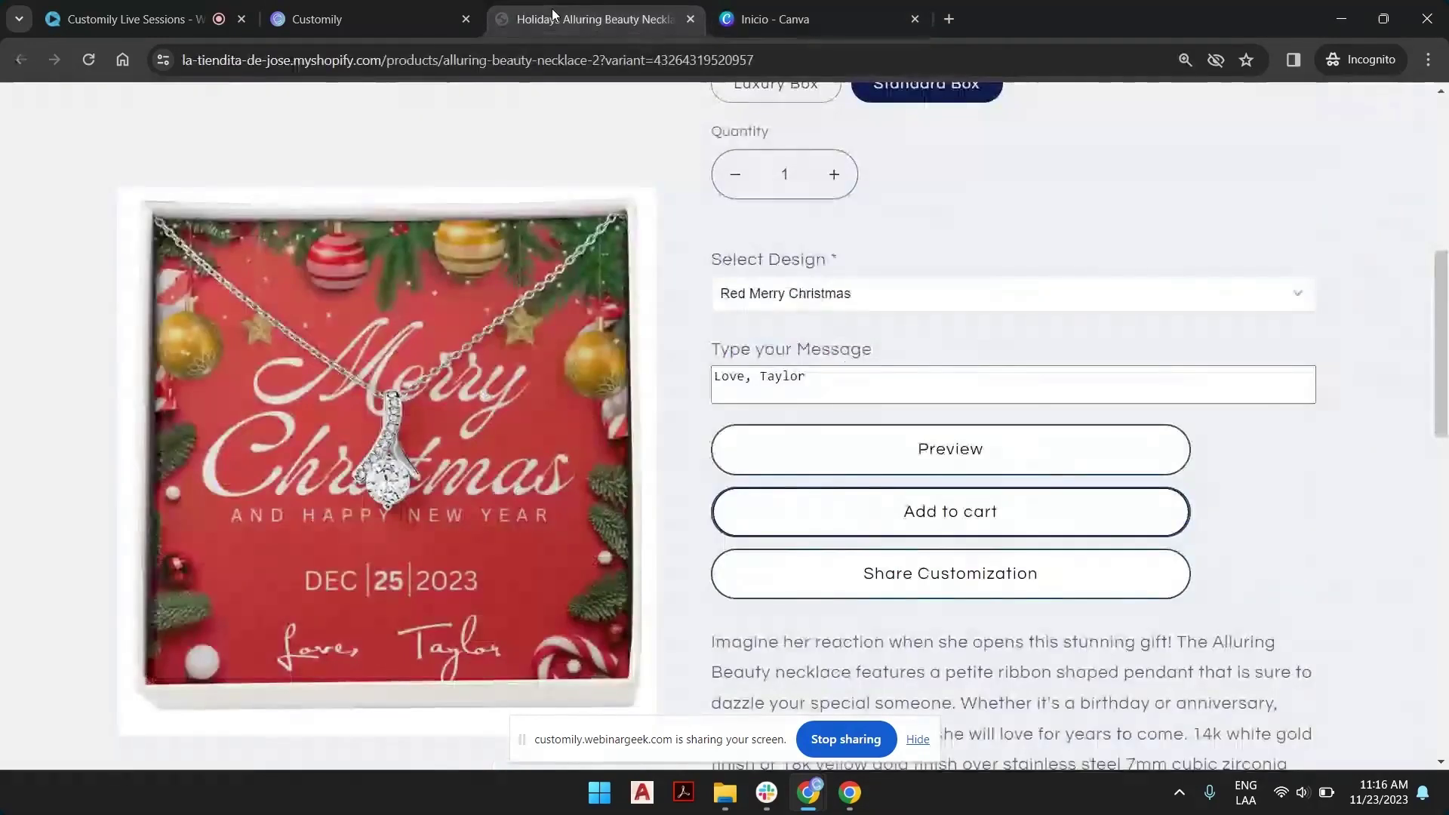
scroll(700, 256, down, 1)
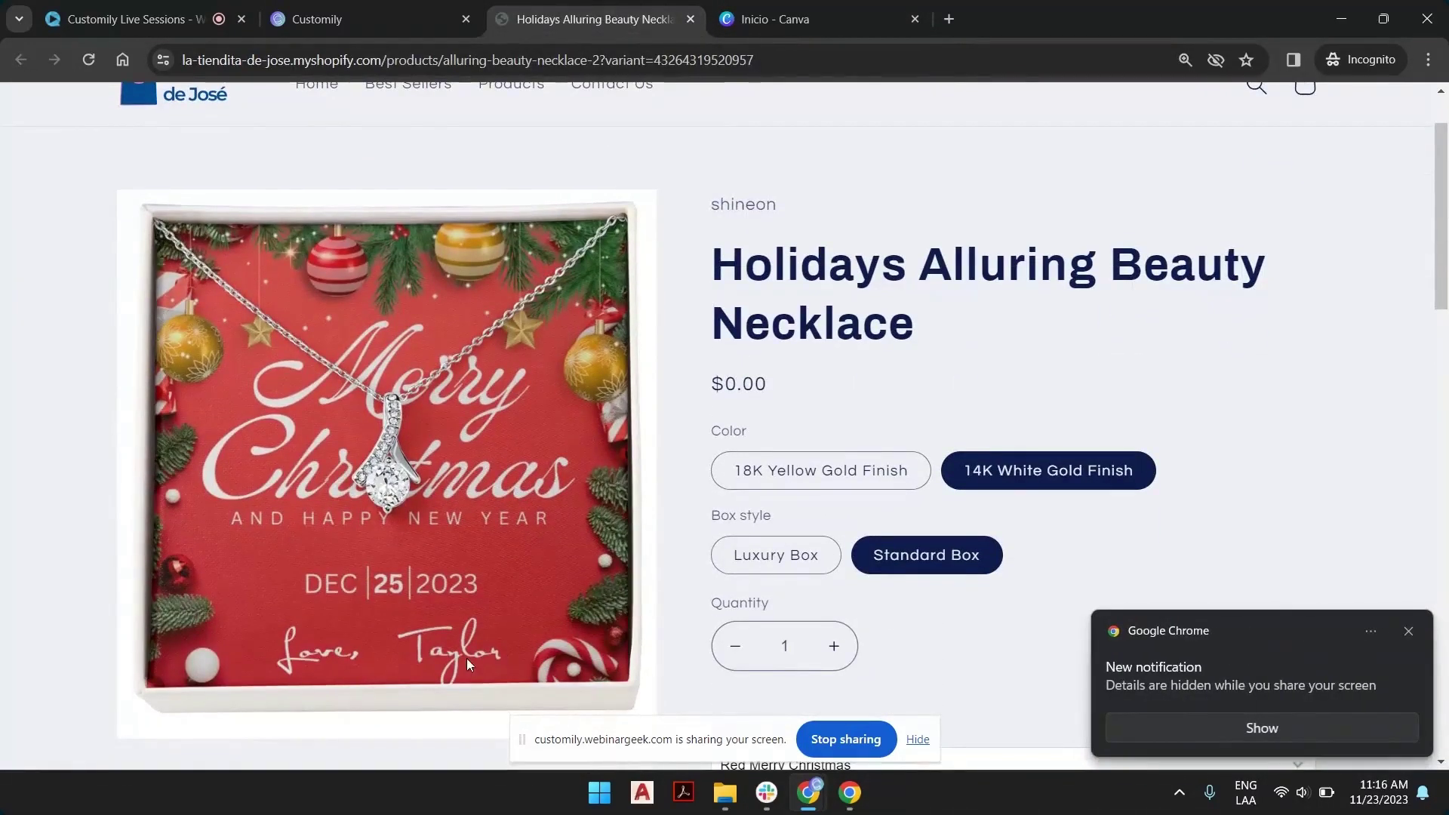
click(1408, 631)
click(1421, 791)
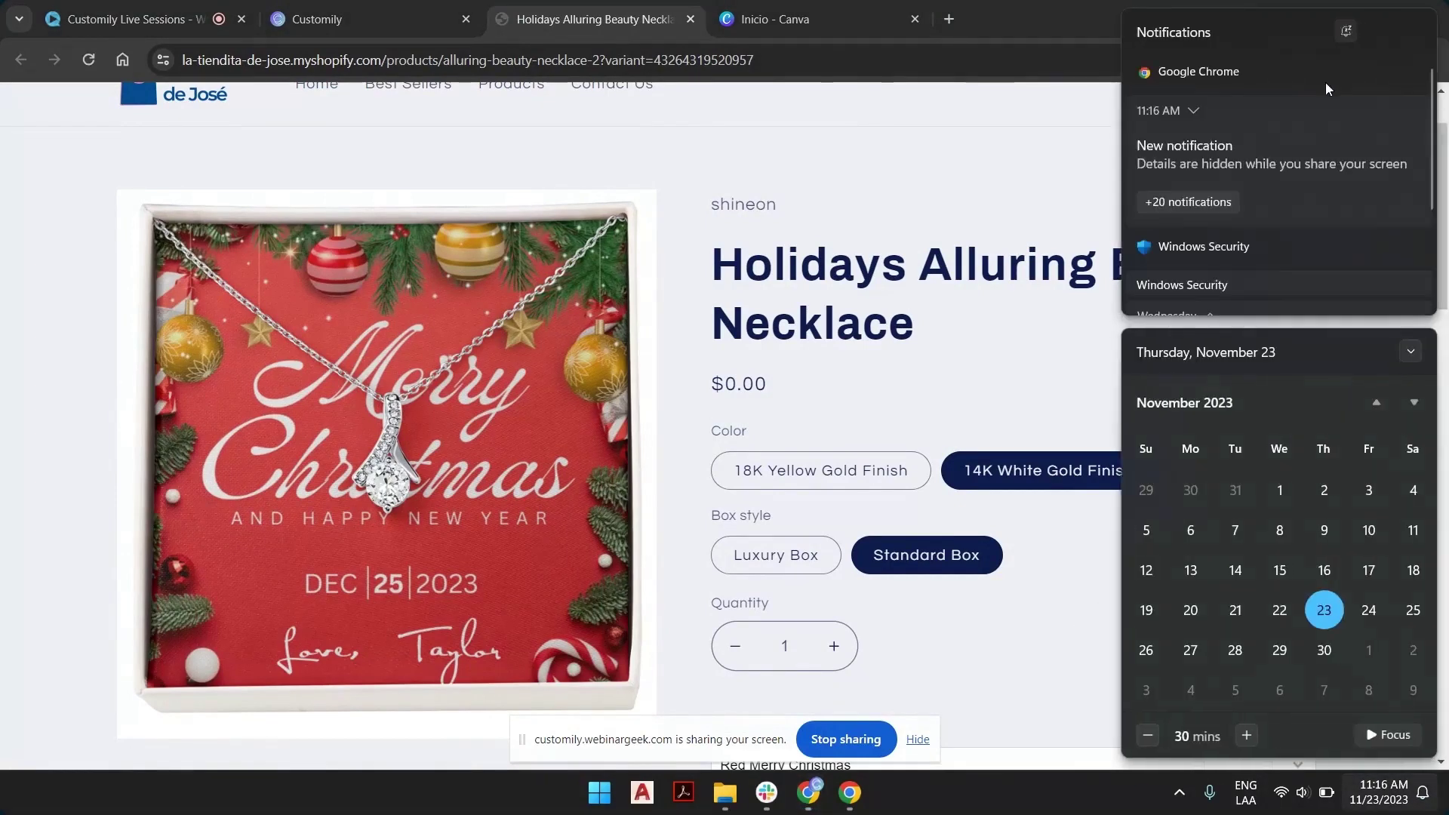
click(1346, 31)
click(979, 140)
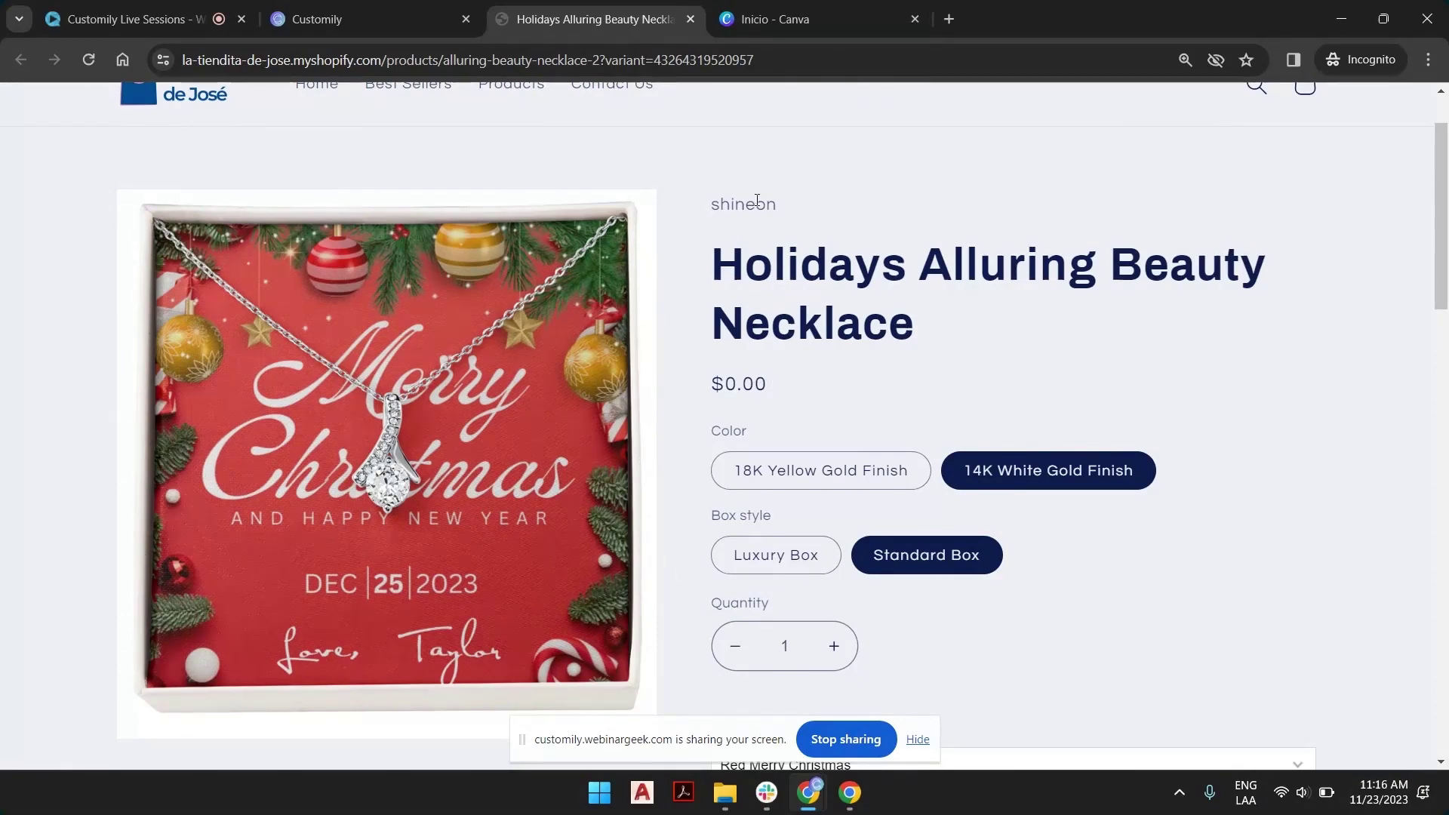
Step: Set the necklace's color to 18K Yellow Gold Finish and its box style to Luxury Box
drag(776, 204, 716, 204)
click(734, 204)
click(847, 483)
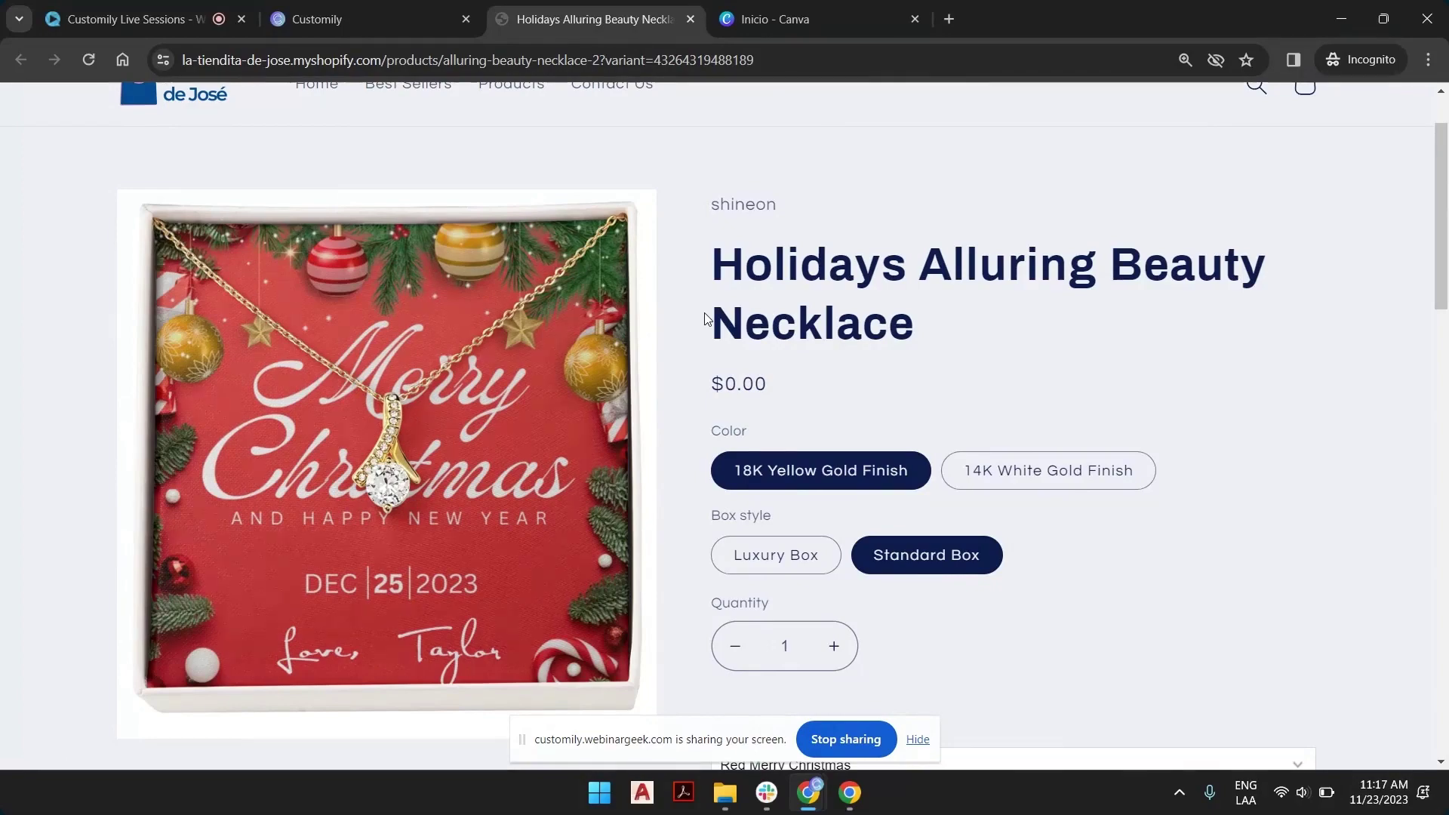
click(790, 554)
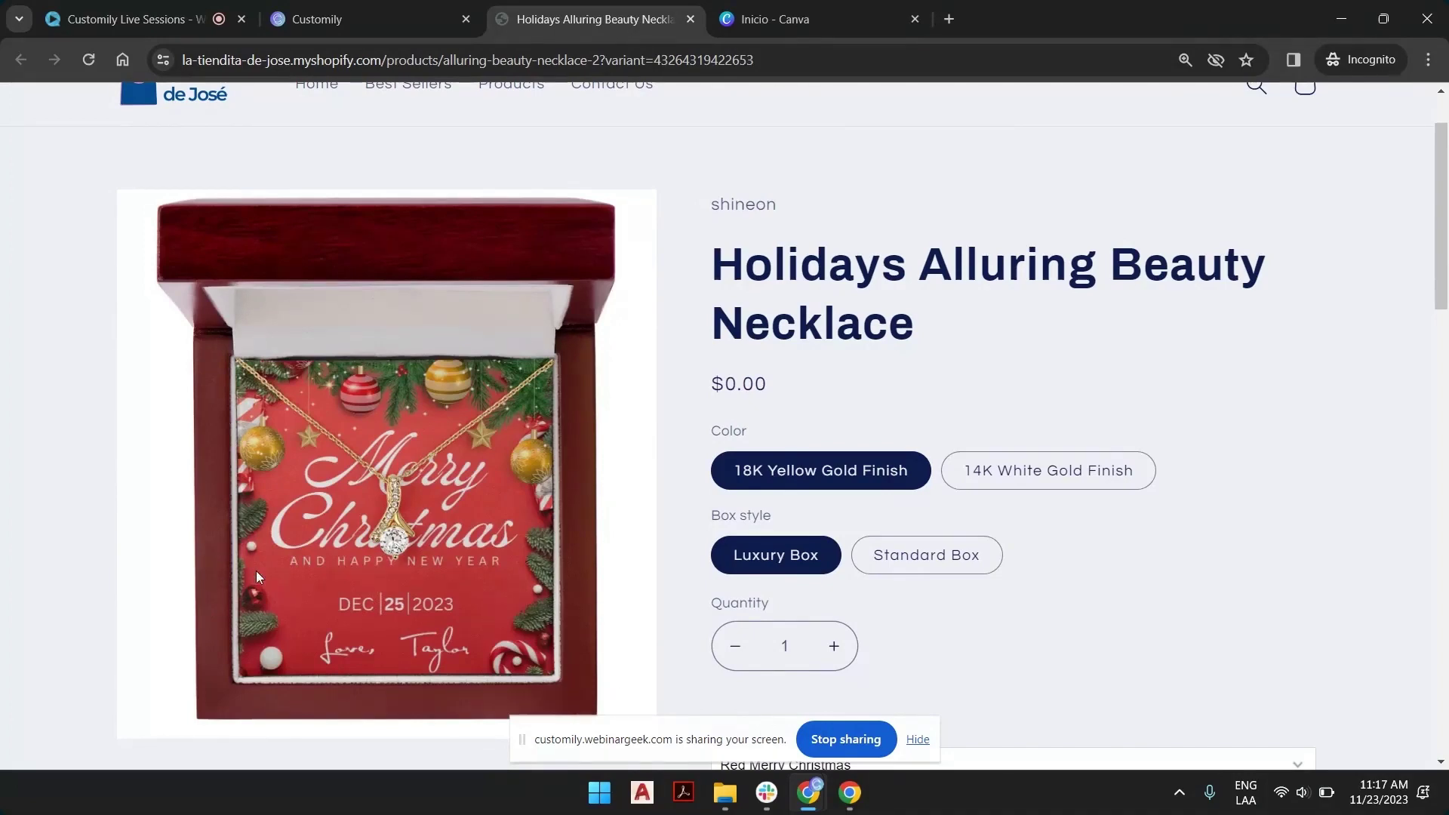
Step: Switch back to Canva and create a custom design measuring 3.3 × 3.3 in
click(777, 19)
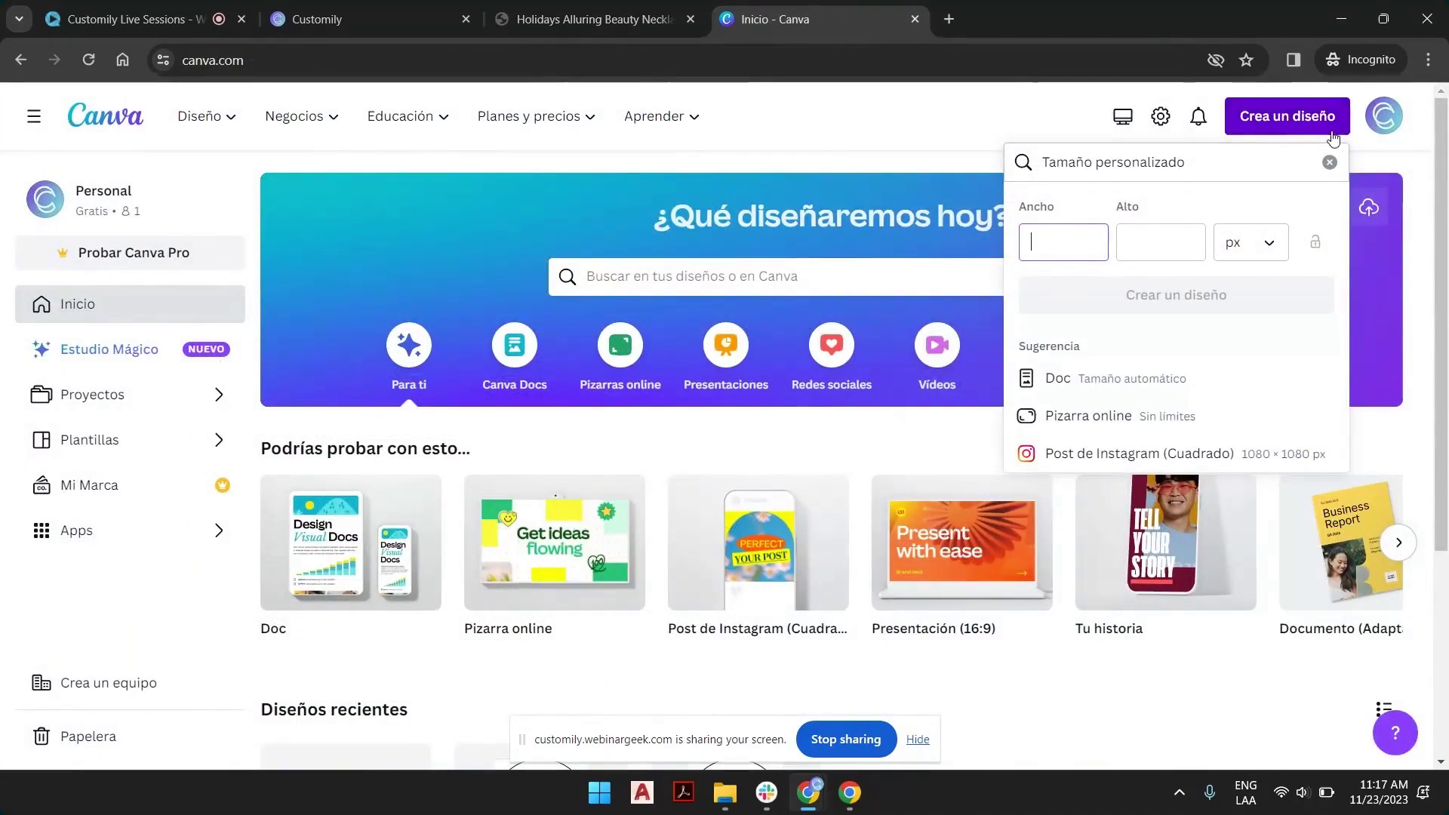
click(1257, 242)
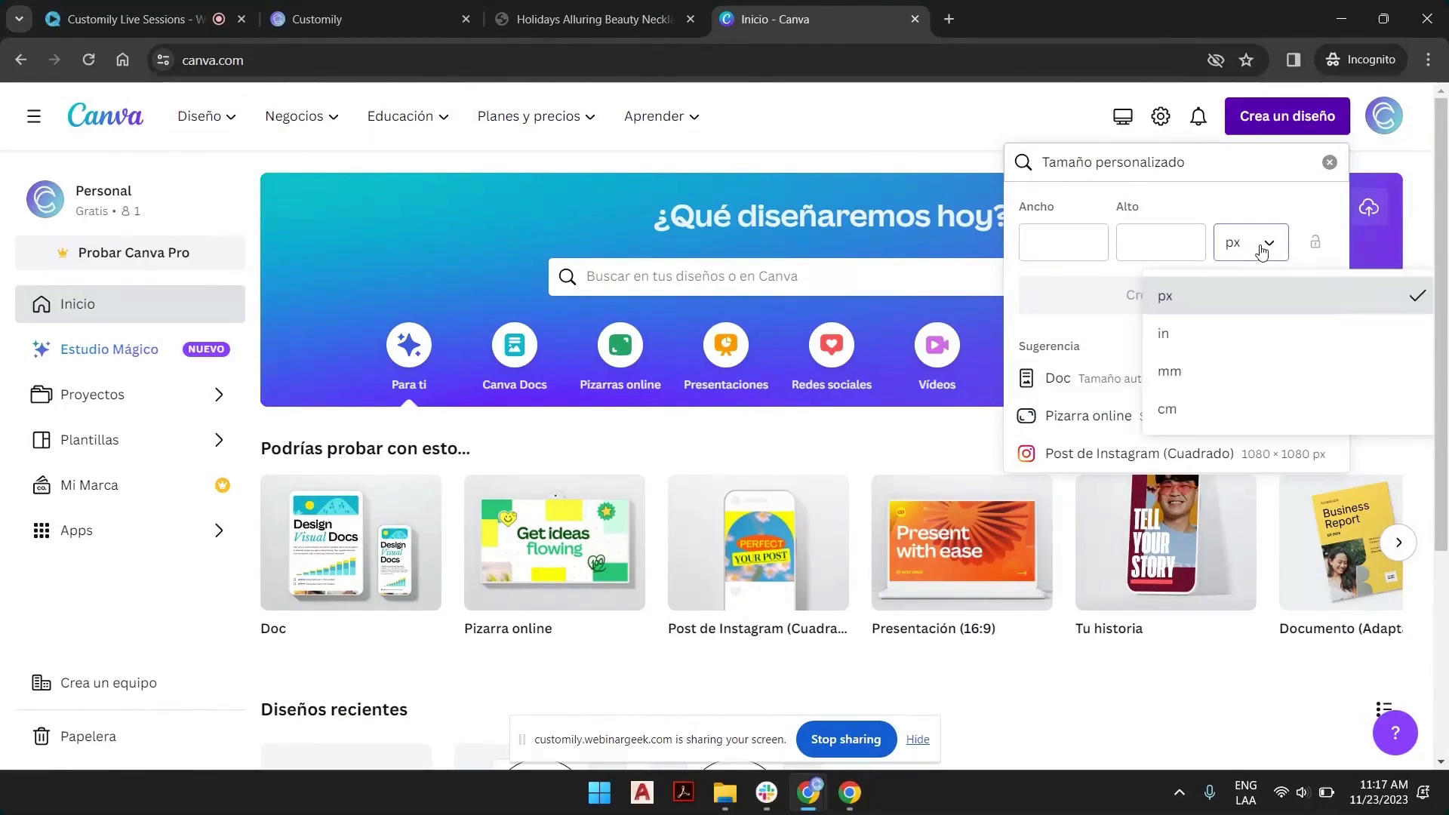
click(1226, 335)
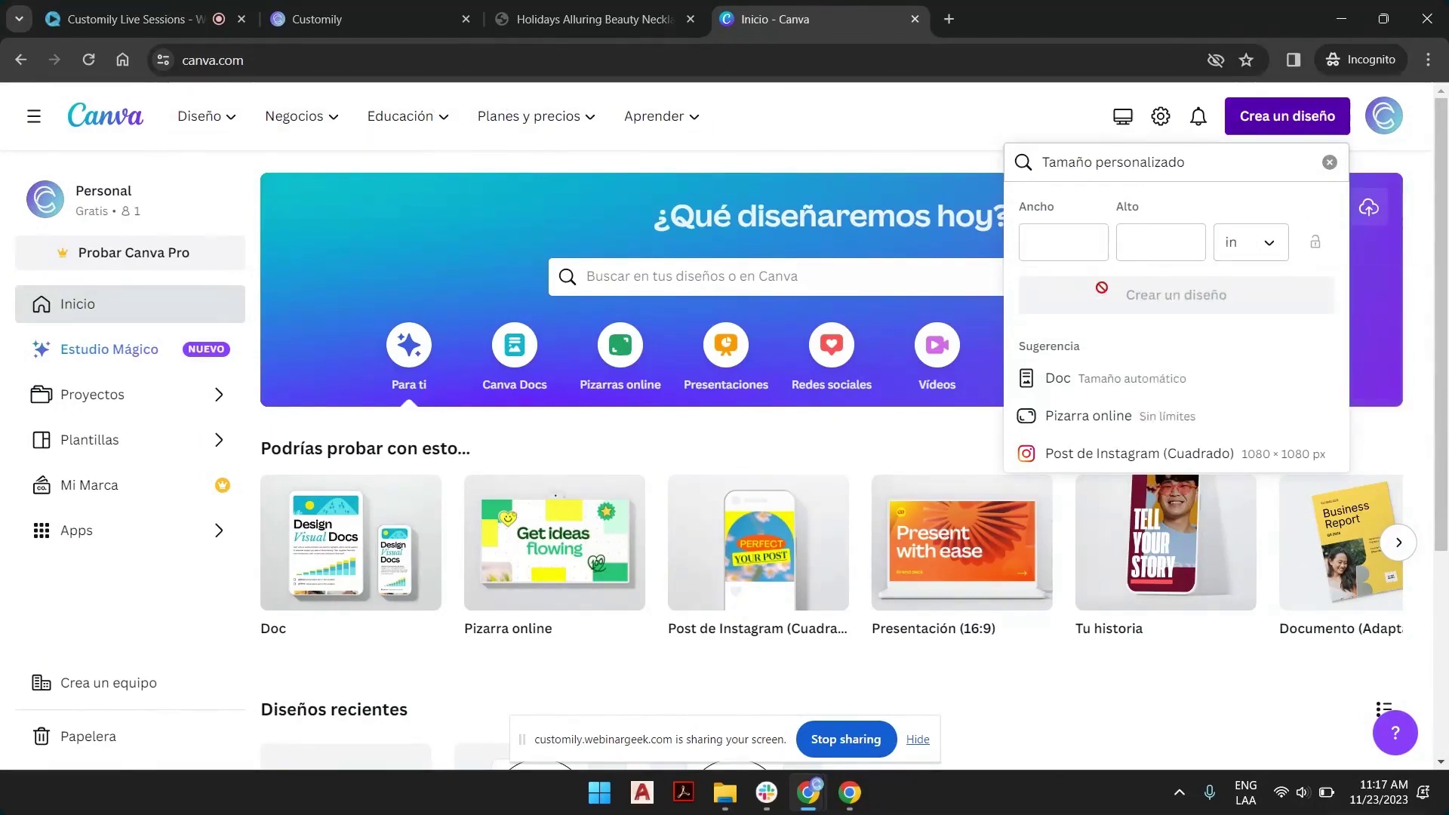
click(1060, 243)
text(3.3)
click(1180, 240)
text(3.3)
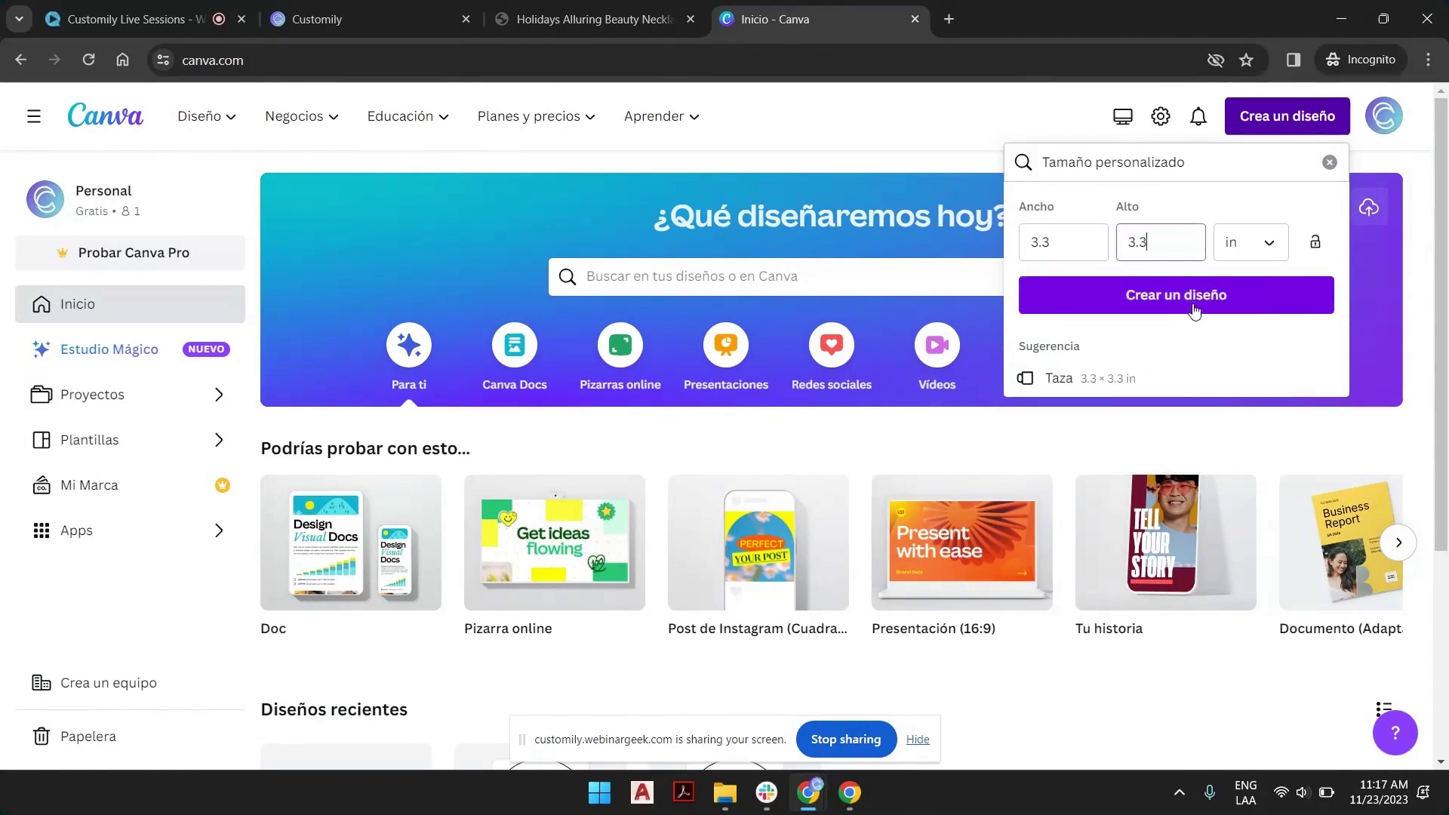
click(1195, 304)
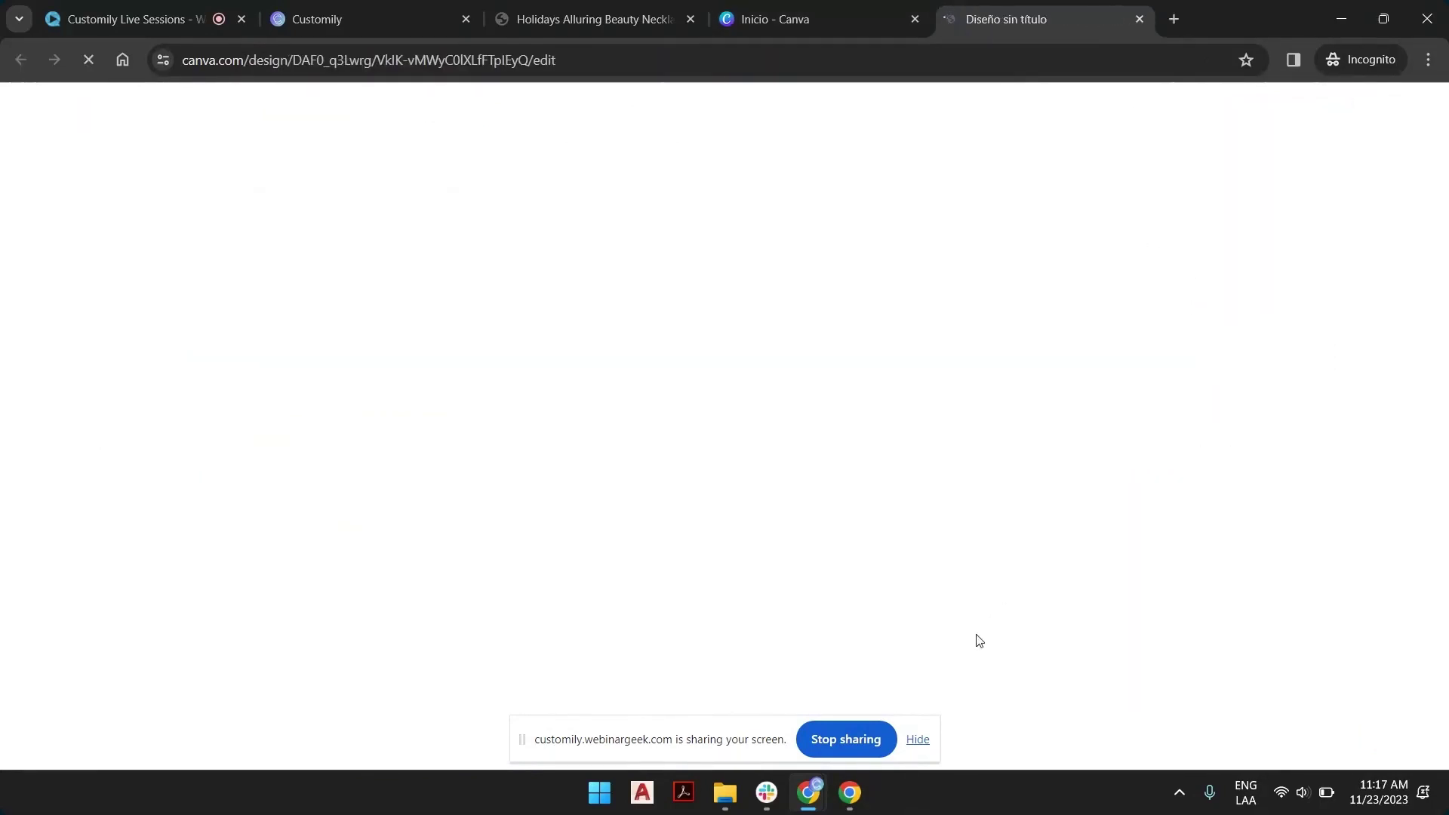
click(917, 740)
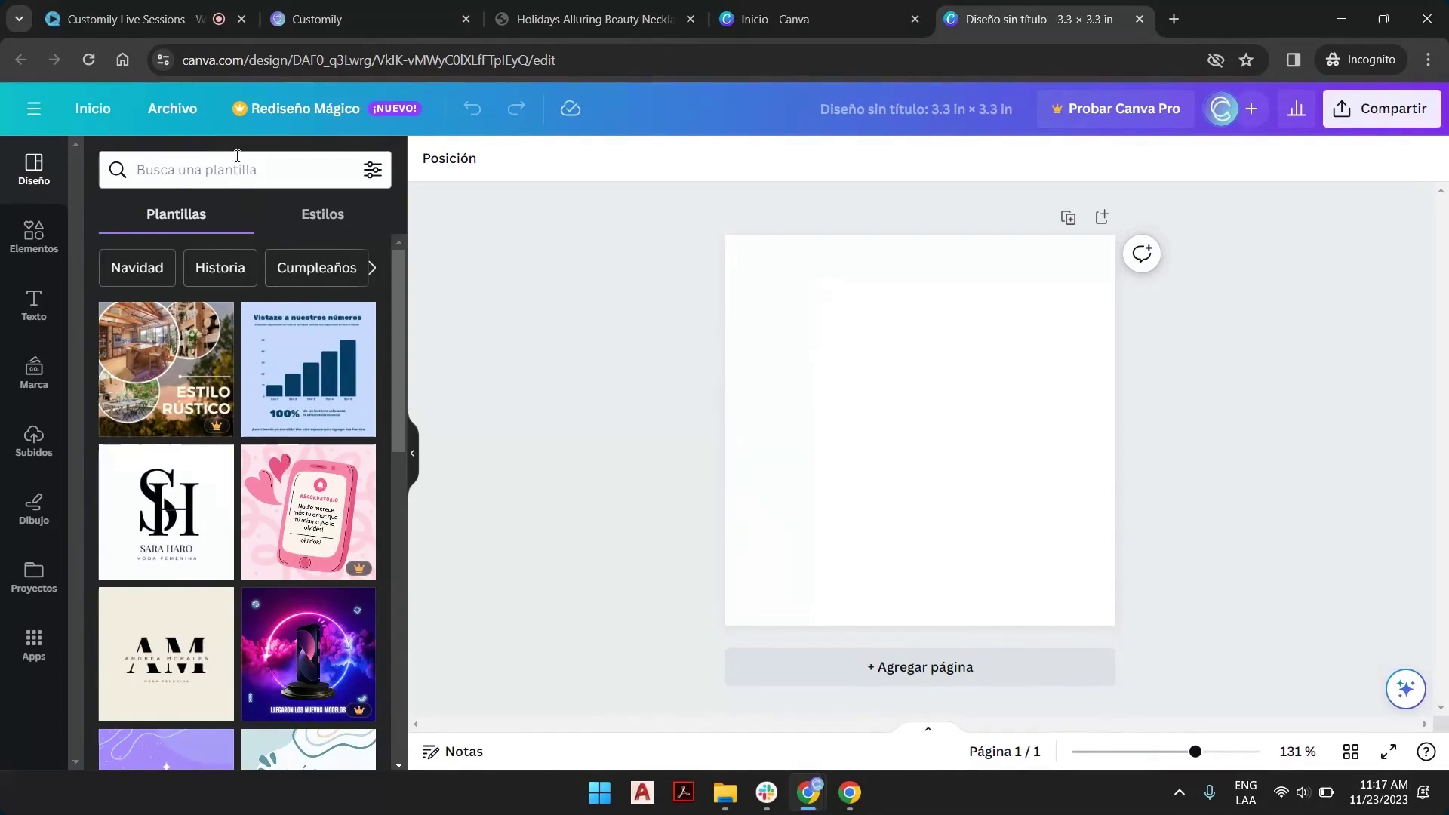
Step: Search the templates for "christmas" and apply the red and pink Merry Christmas stocking label template to the page
click(206, 175)
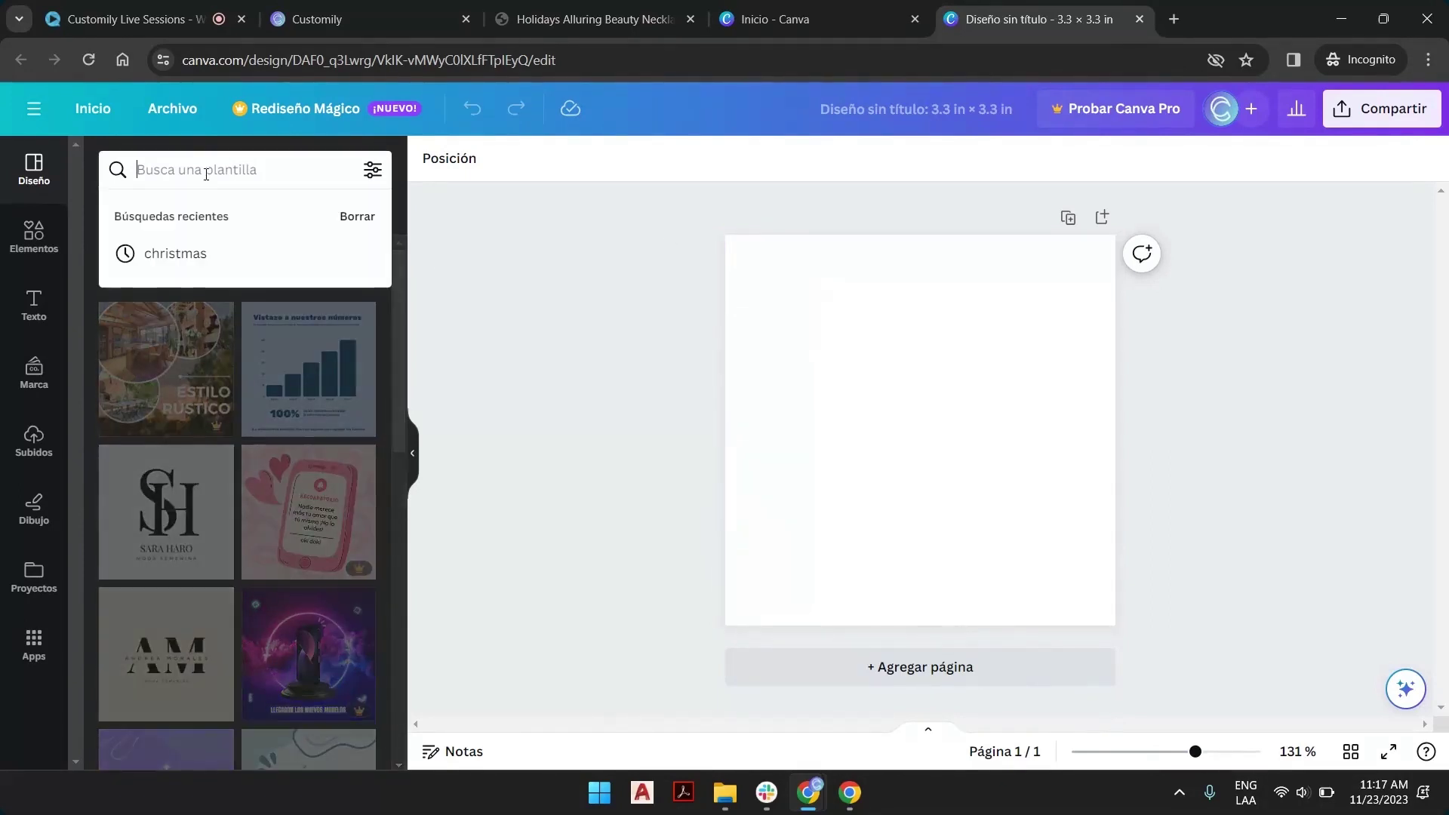
click(197, 254)
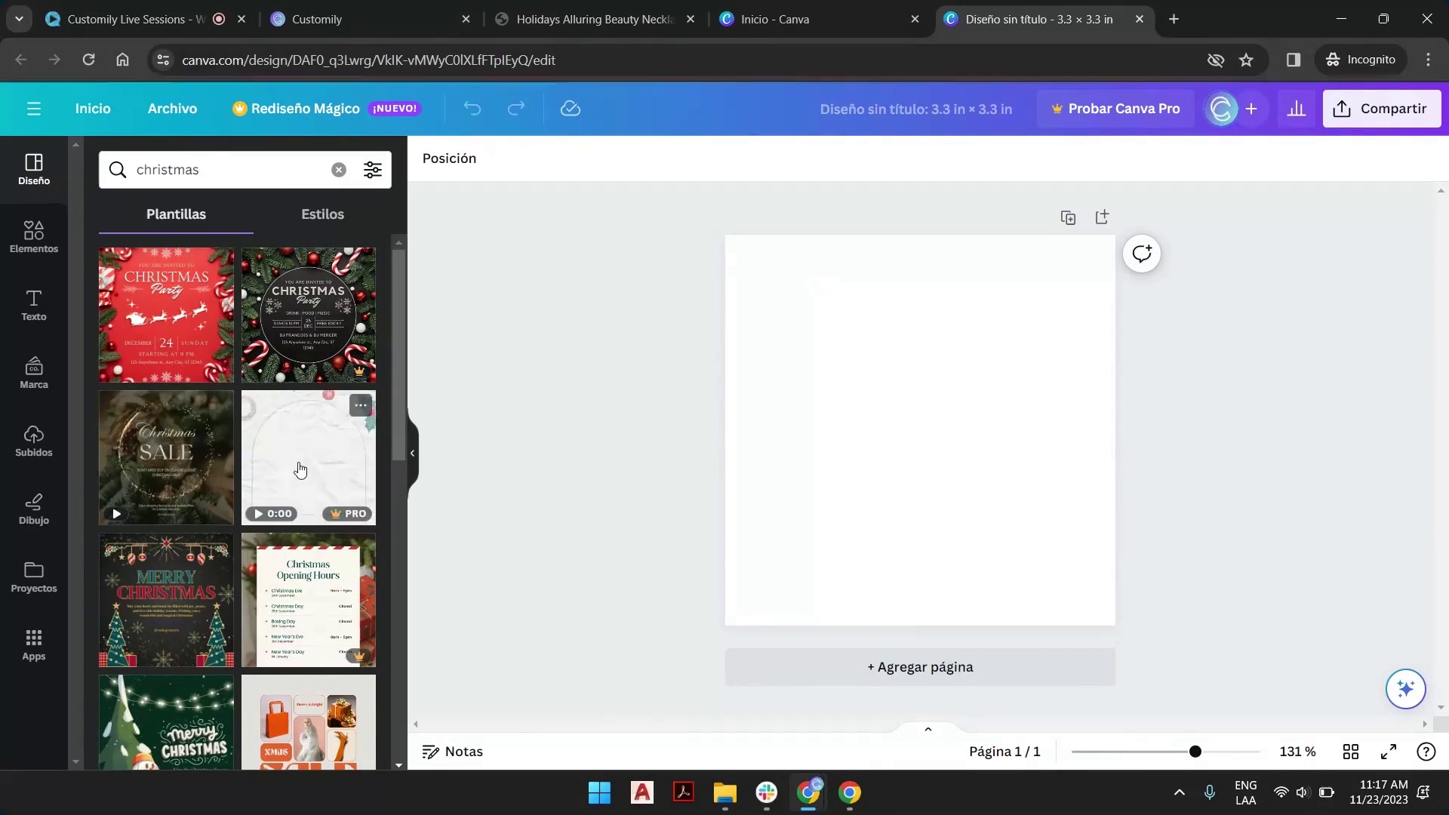
scroll(300, 470, down, 4)
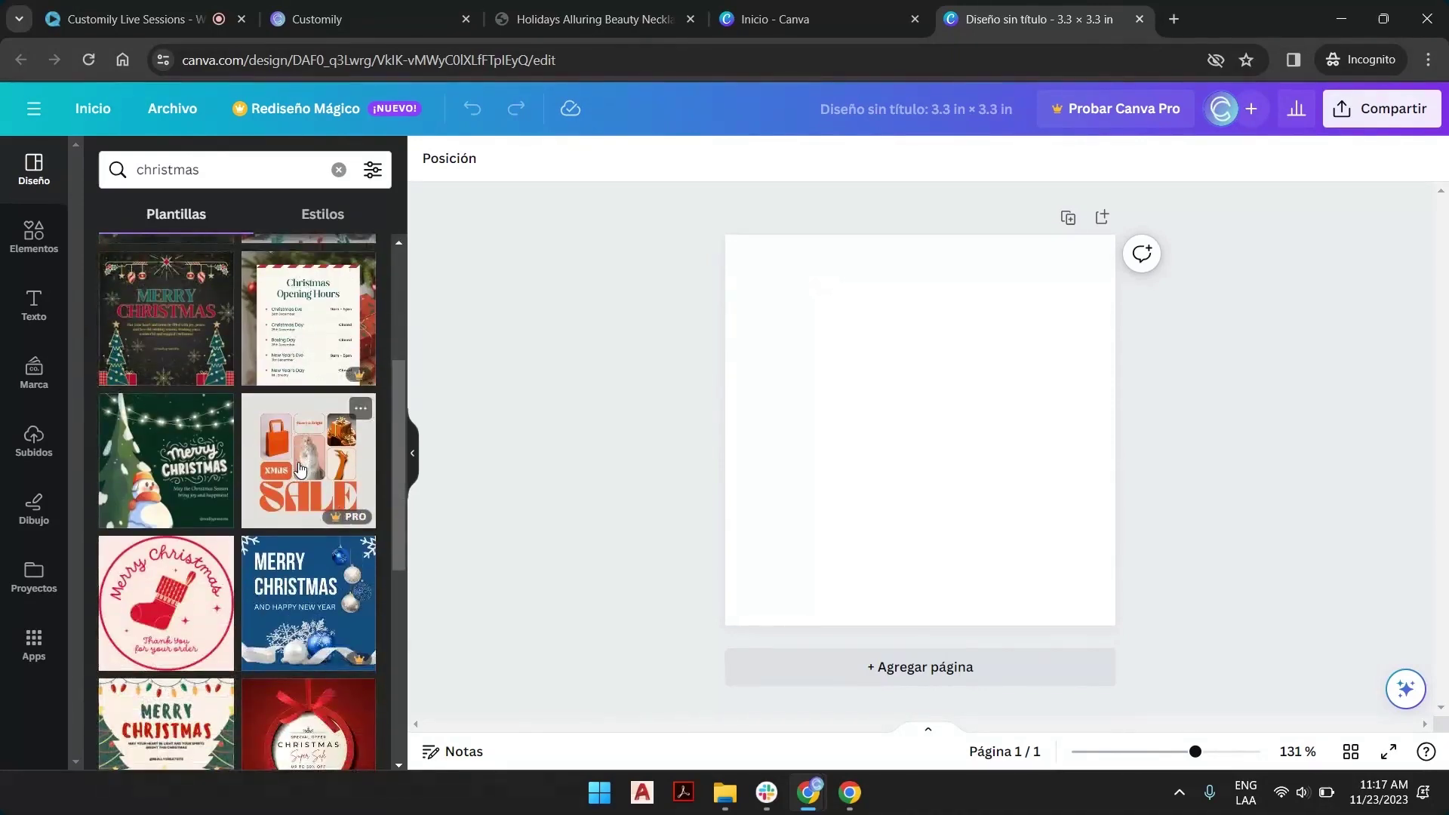
scroll(300, 469, down, 2)
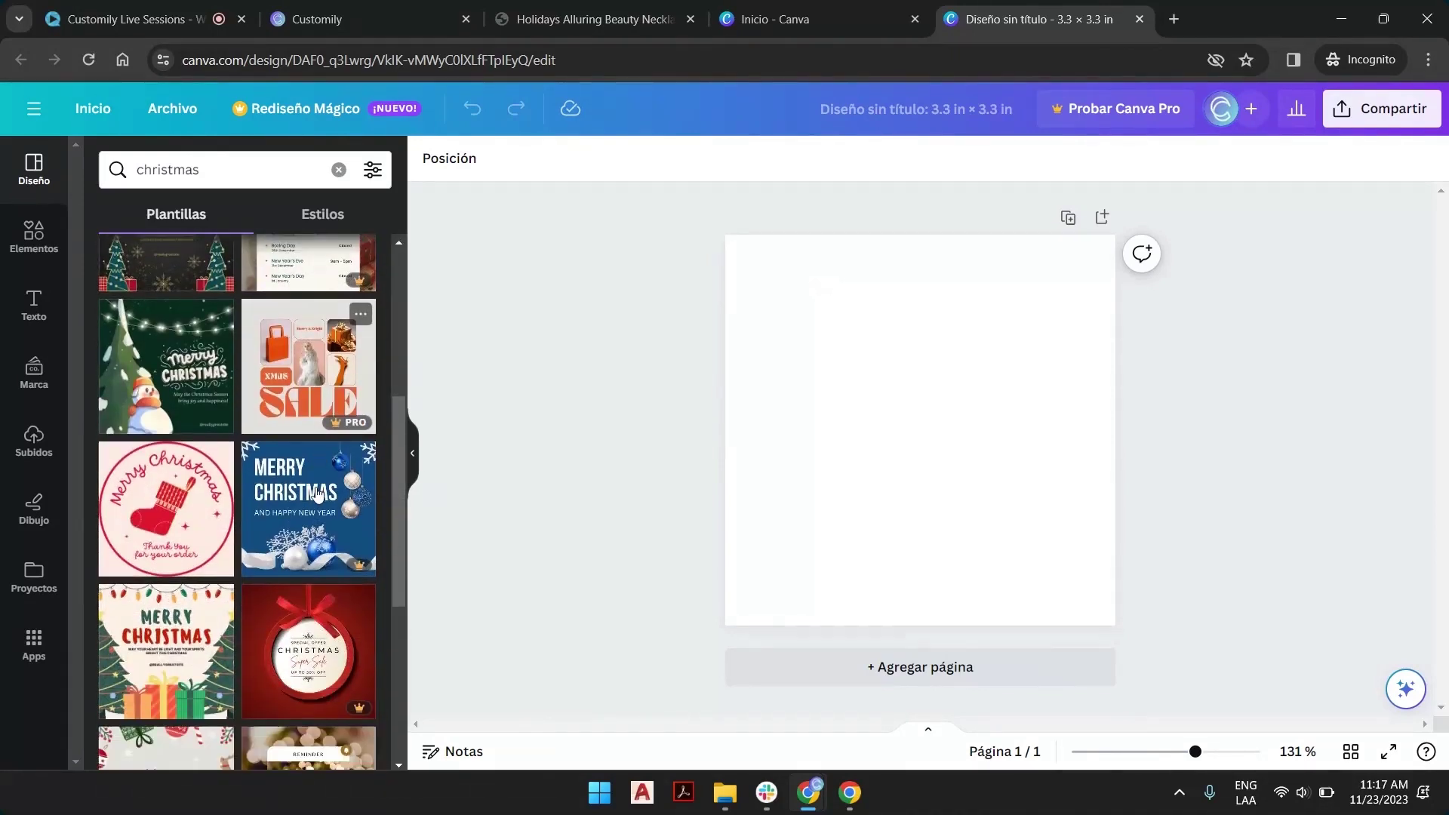
scroll(317, 519, down, 2)
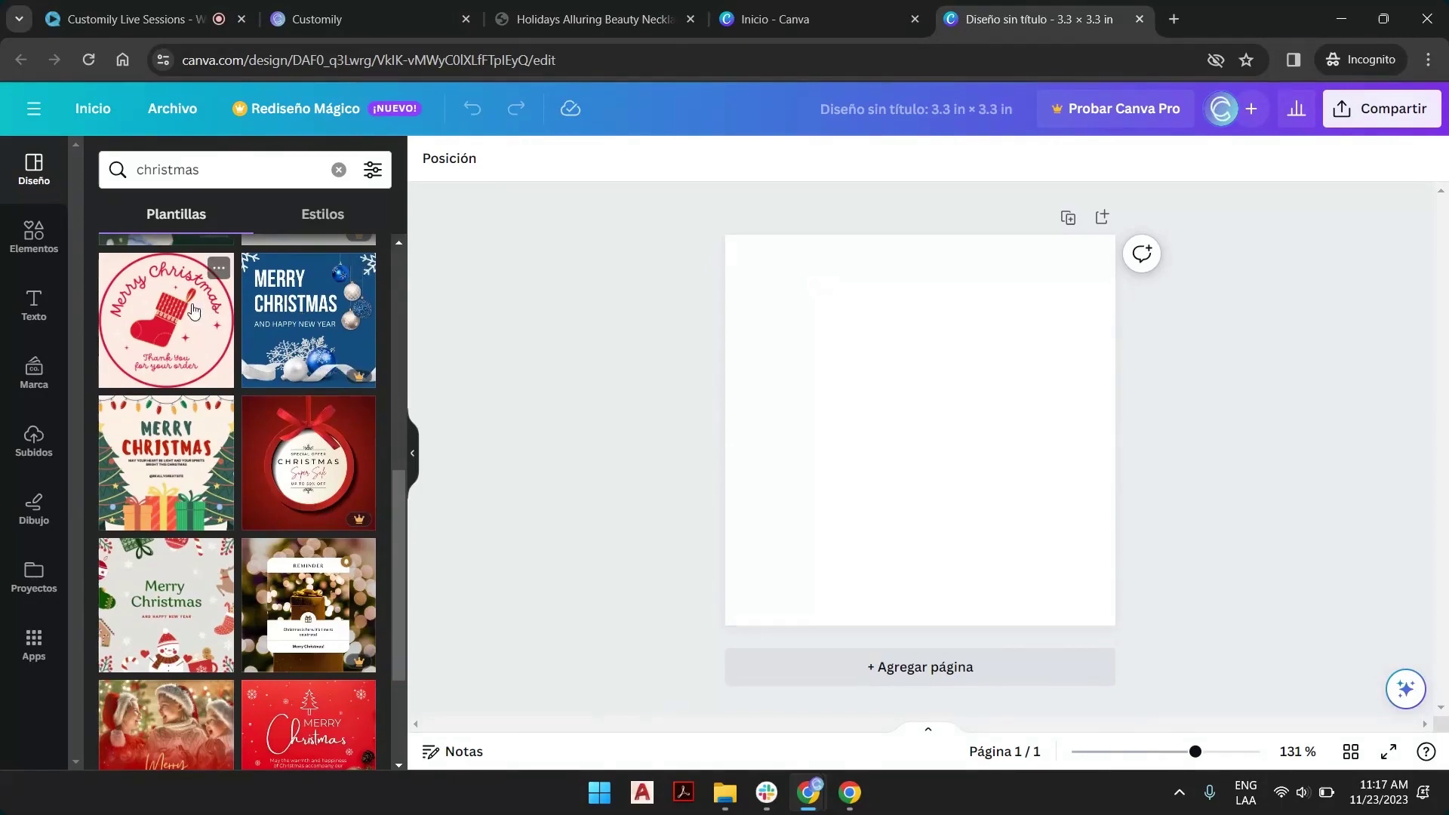
click(180, 344)
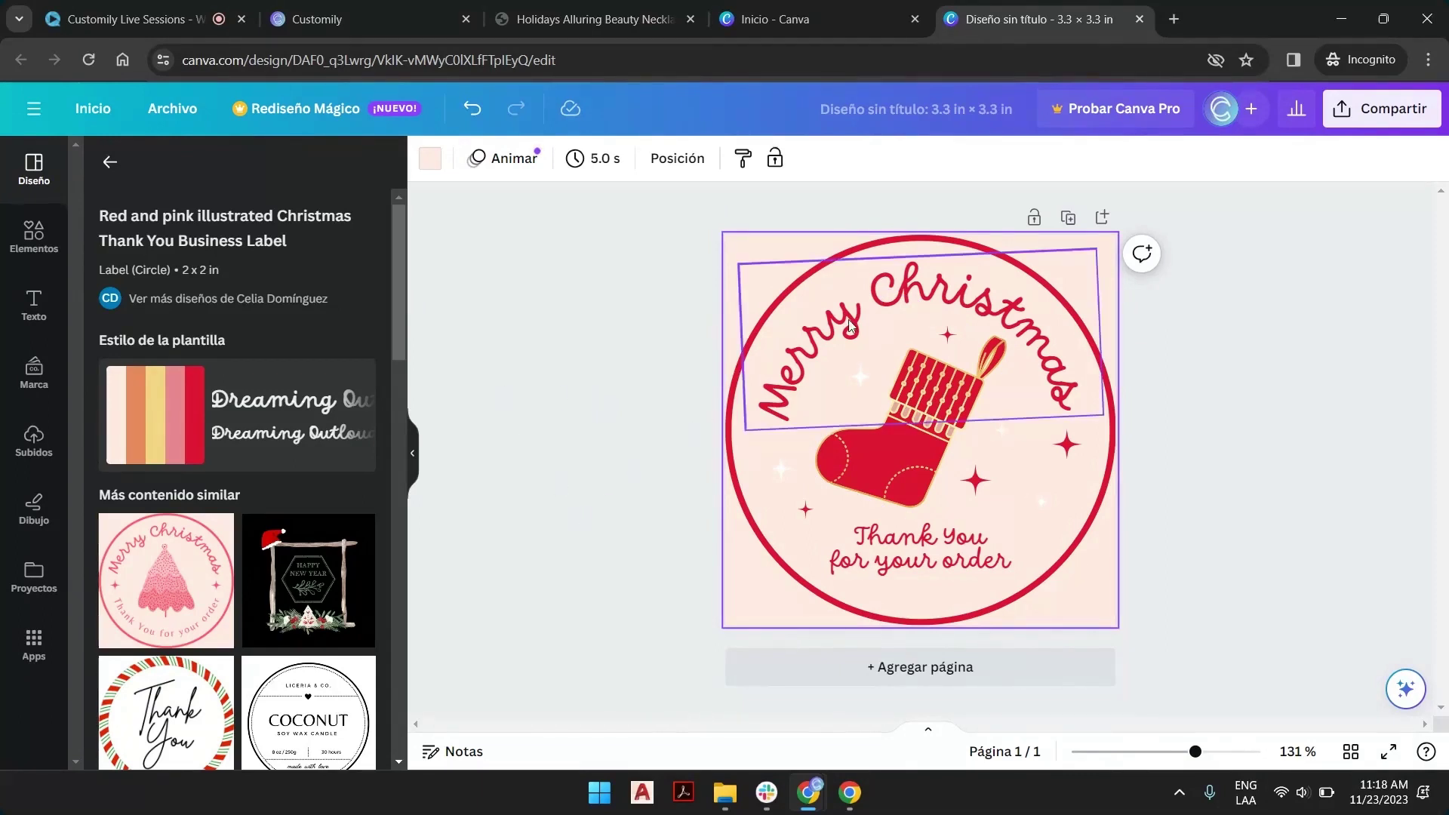
Step: Delete the "Thank you for your order" text below the stocking
click(623, 420)
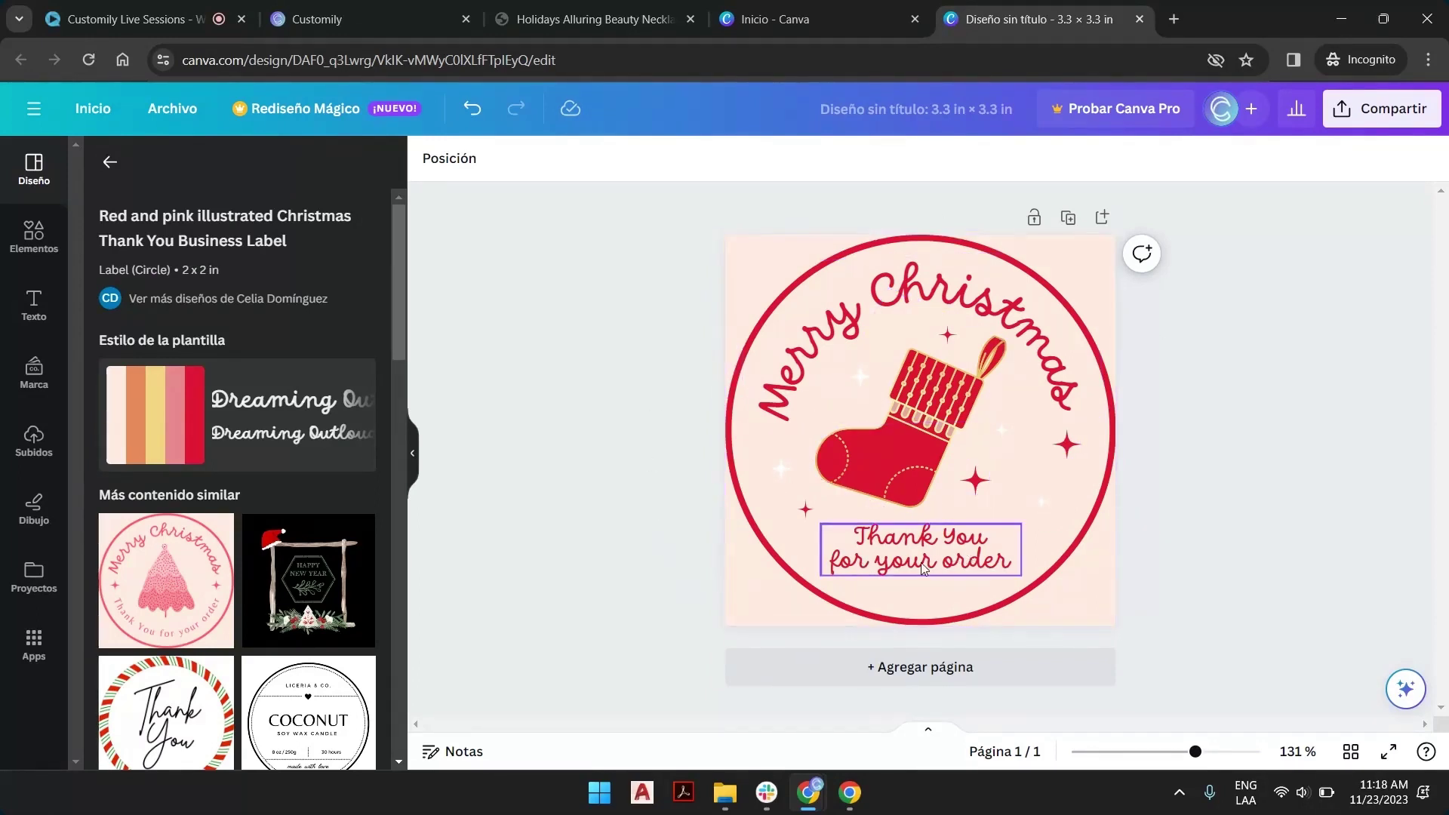
click(973, 565)
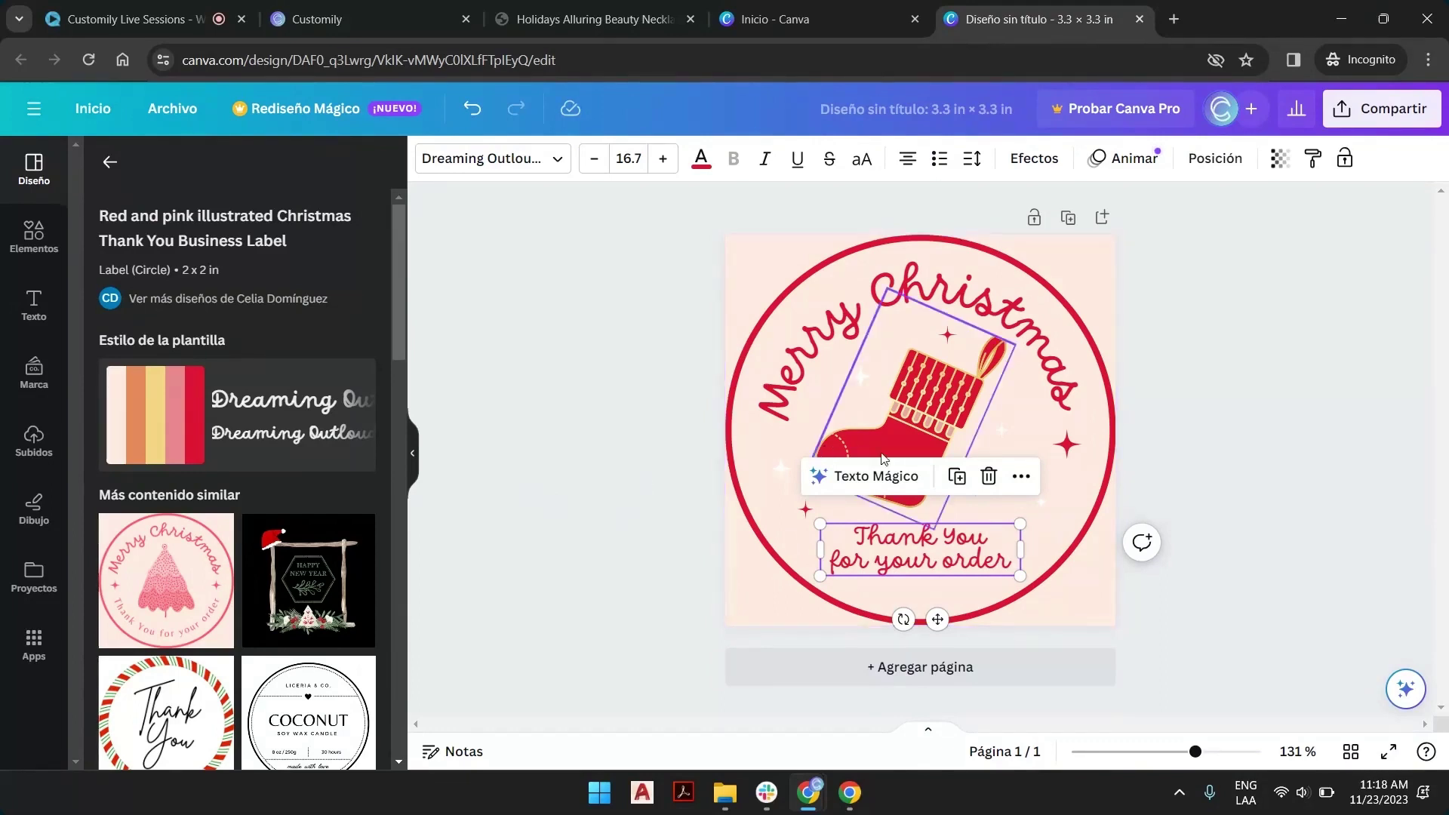
click(989, 475)
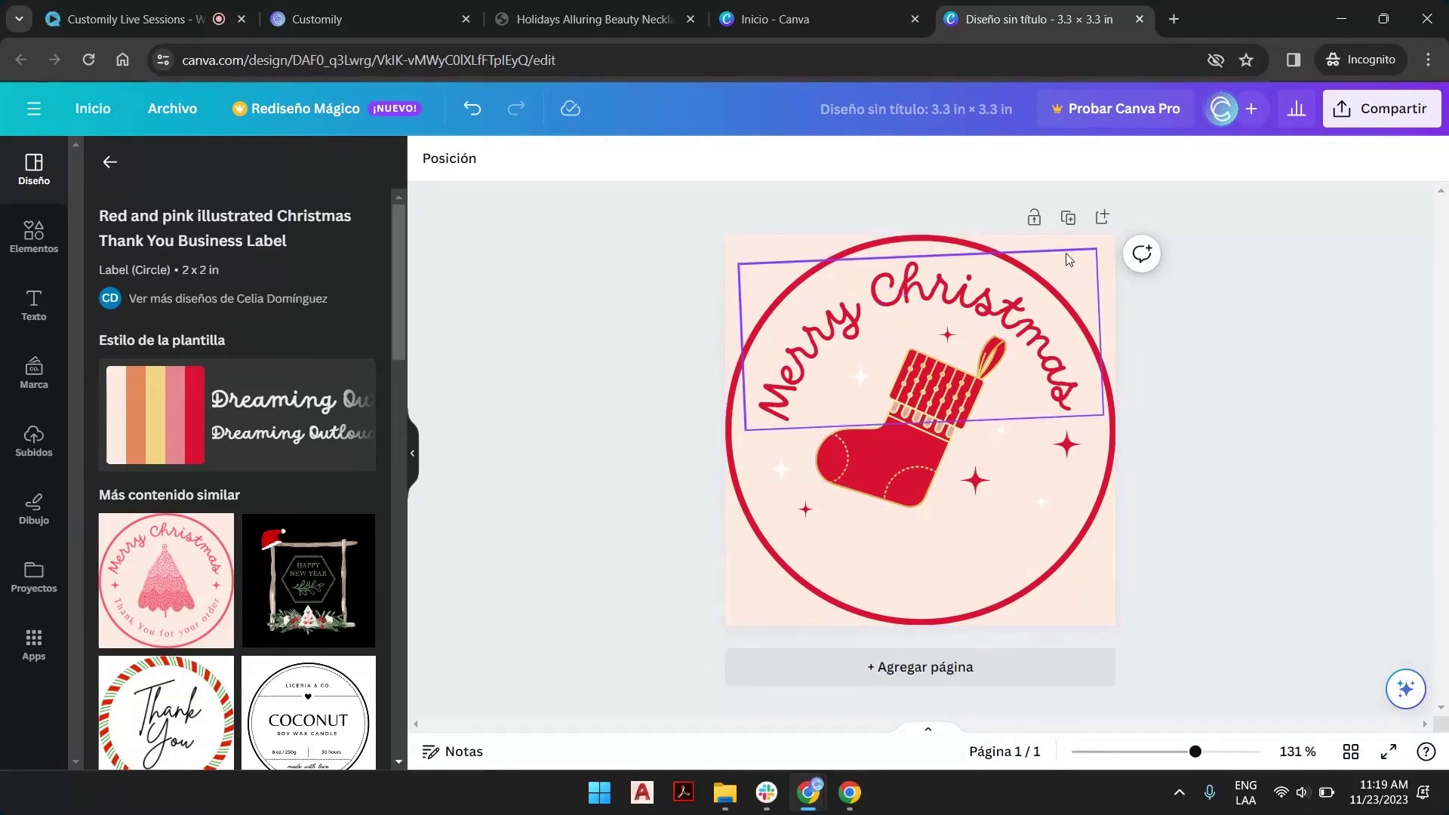
Step: Add a second page and apply the Modern Festive Christmas Elf Mug template from the christmas results to it
click(1103, 220)
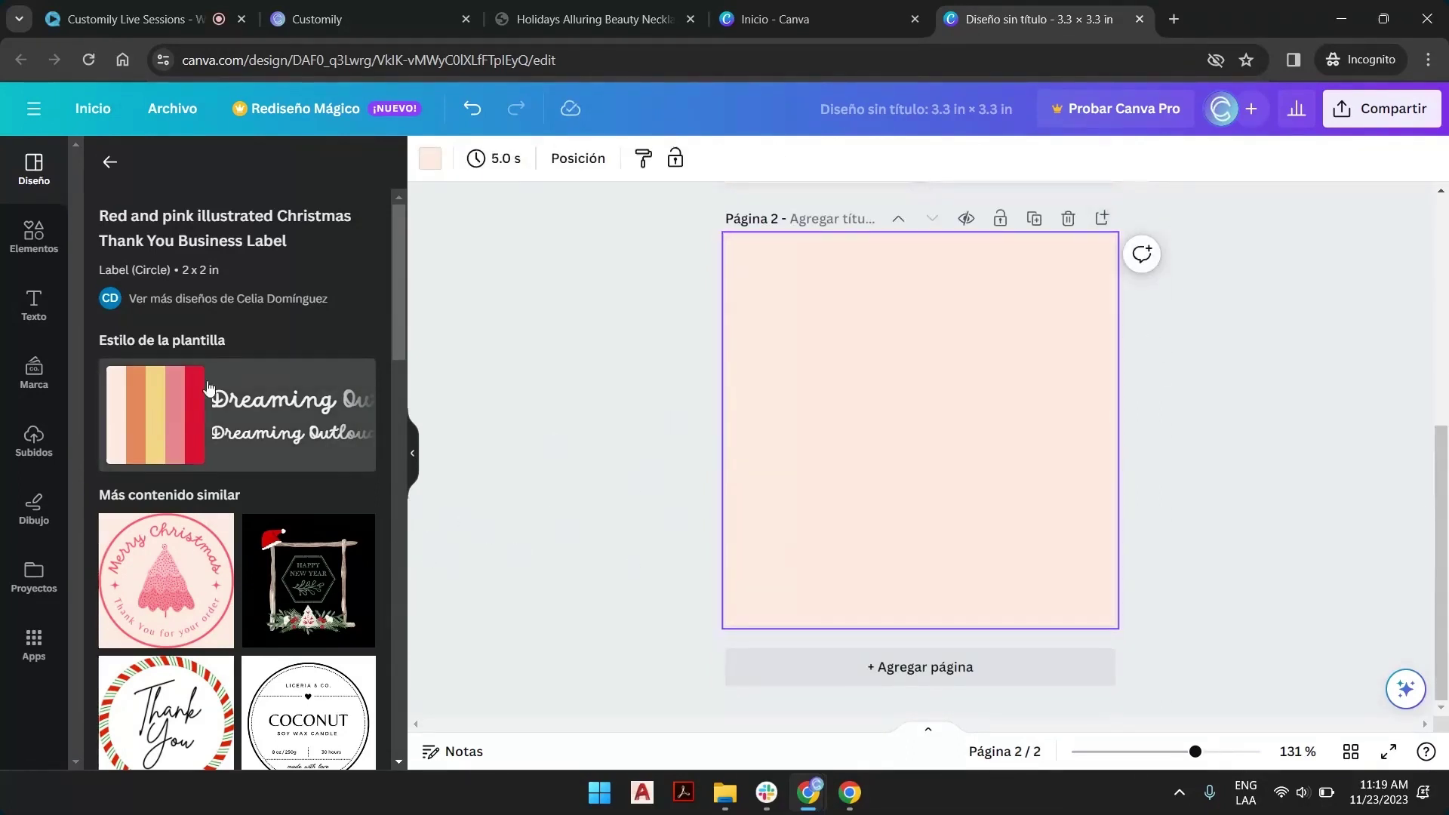
scroll(260, 385, down, 5)
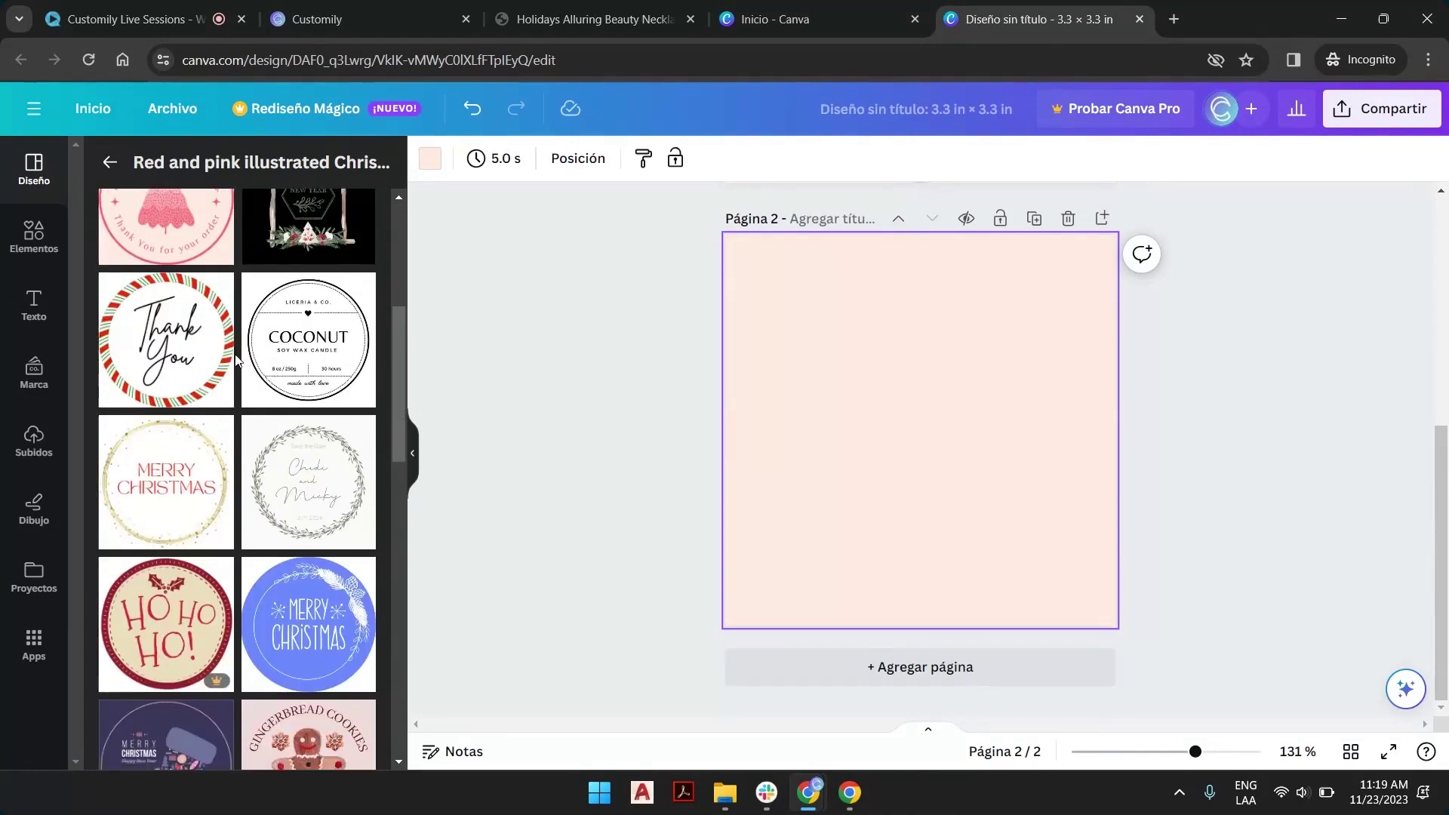
scroll(221, 361, down, 3)
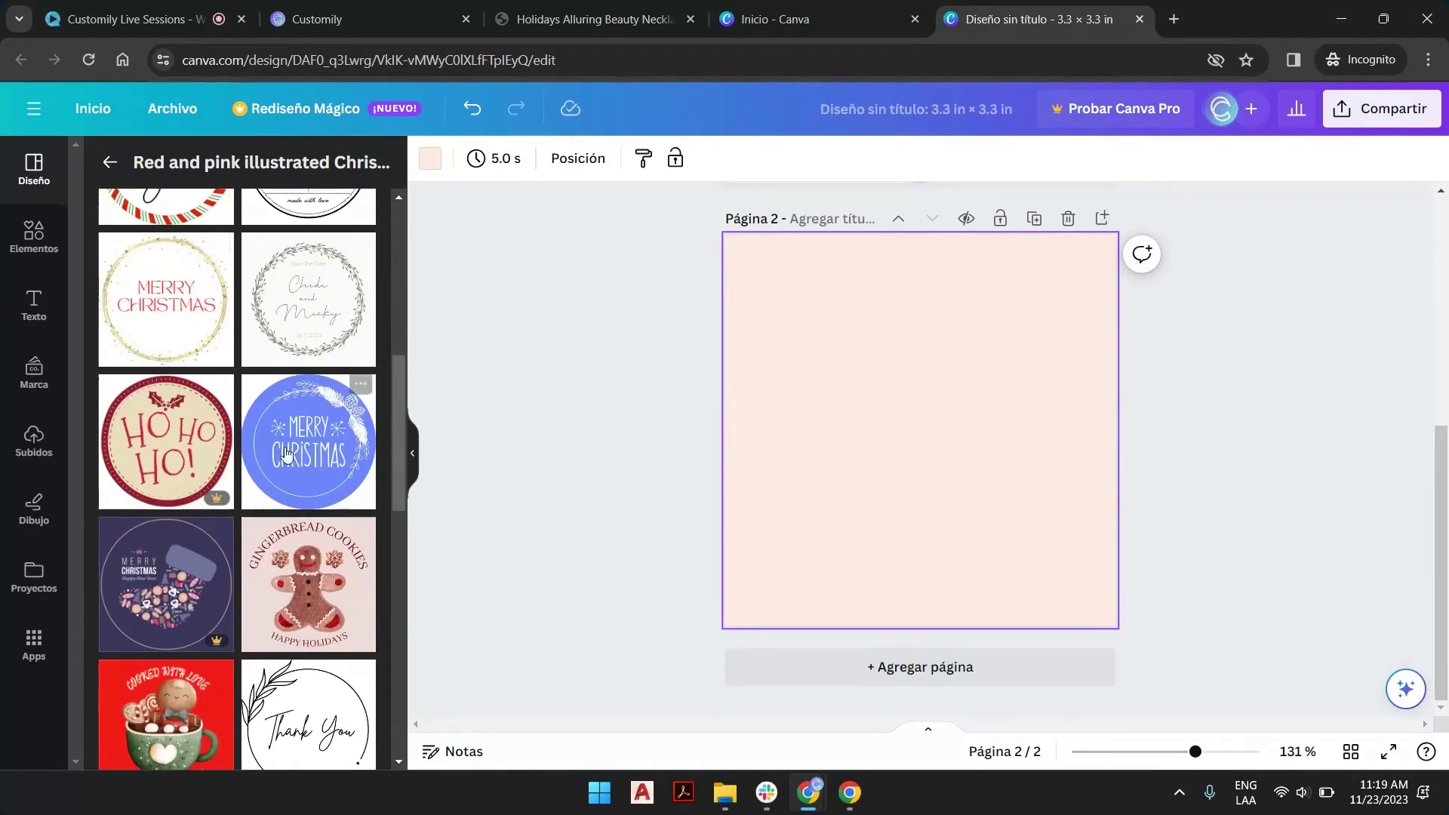
scroll(226, 332, down, 5)
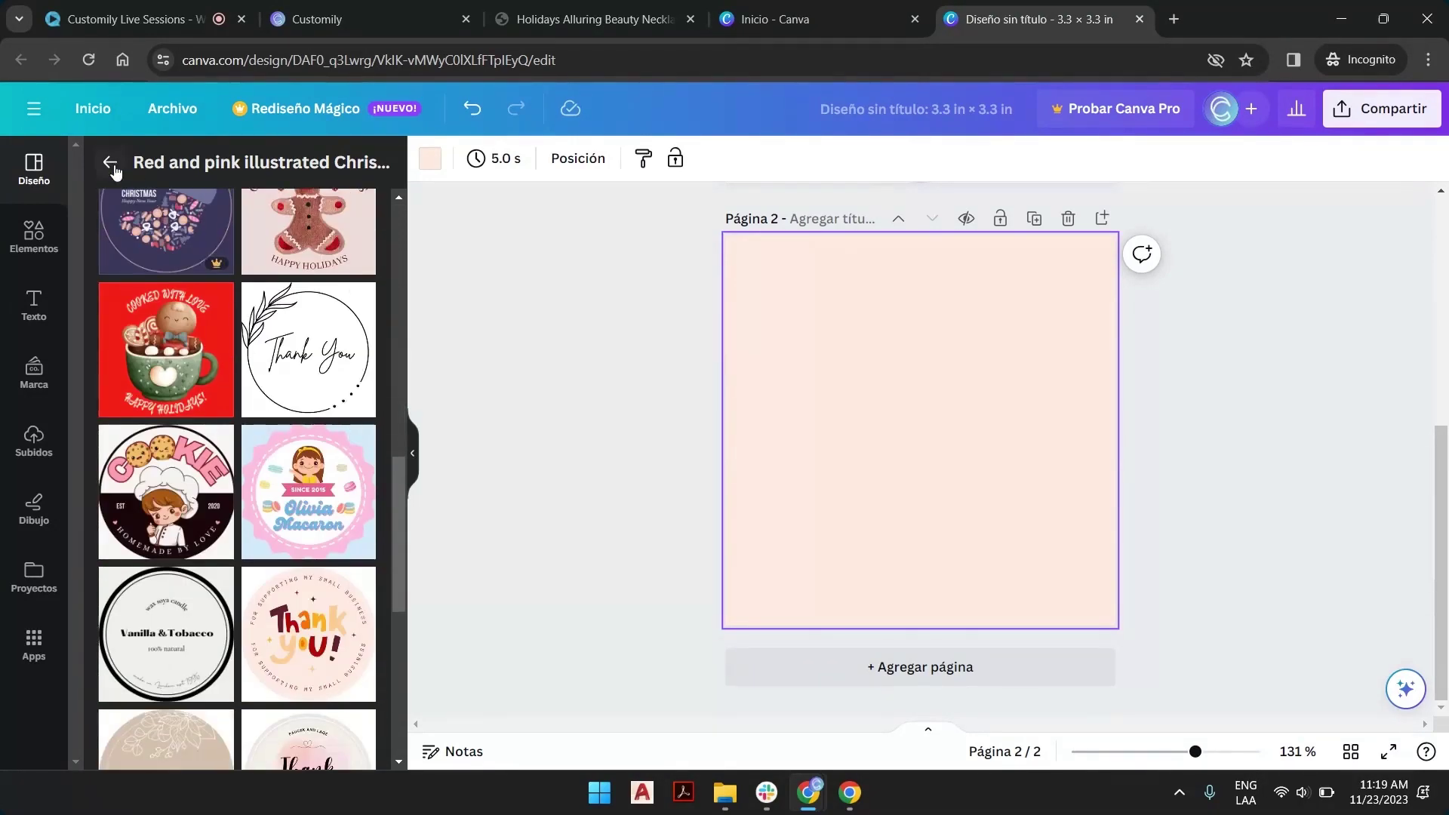
click(112, 164)
scroll(259, 408, down, 4)
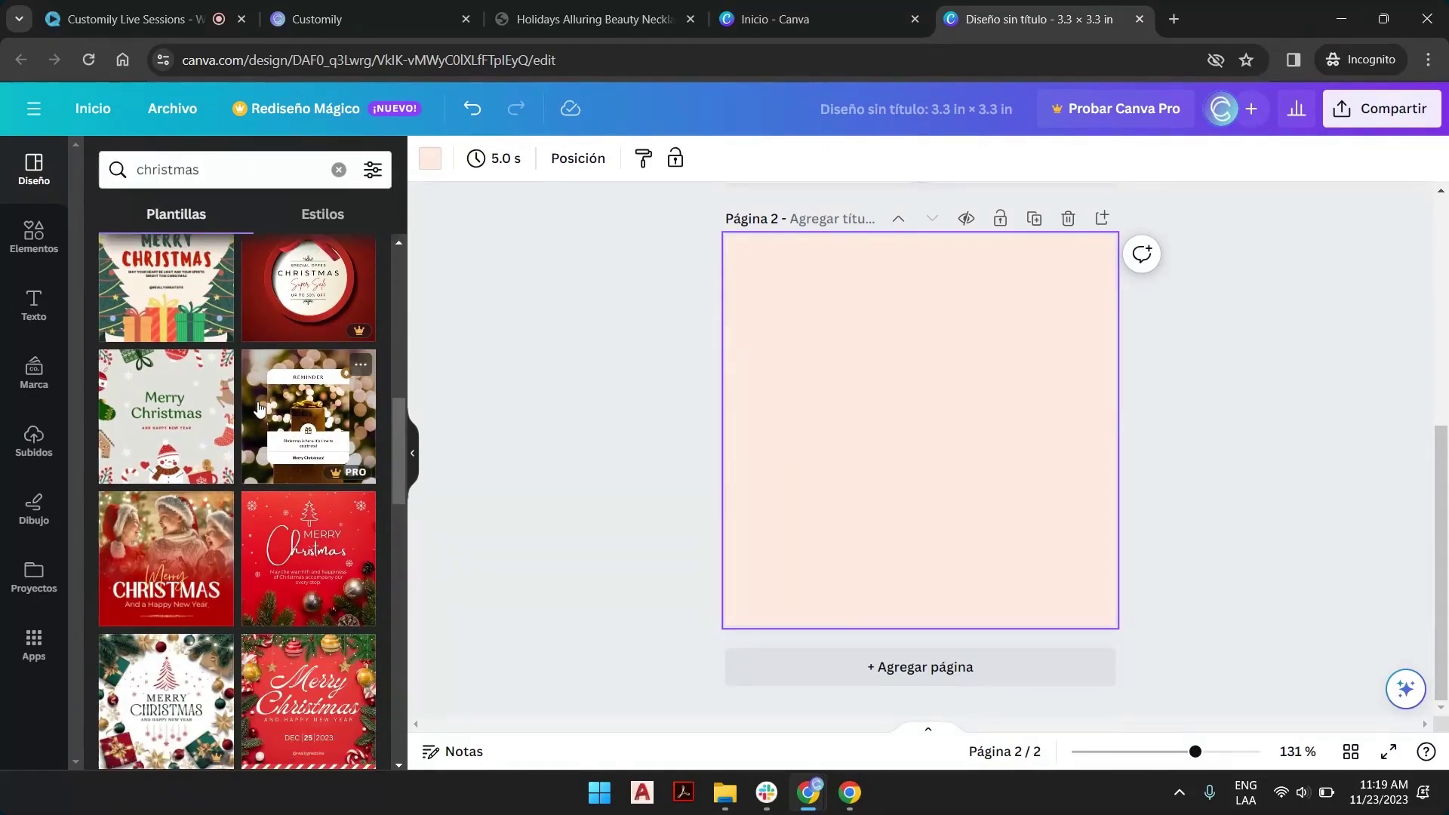
scroll(260, 417, down, 2)
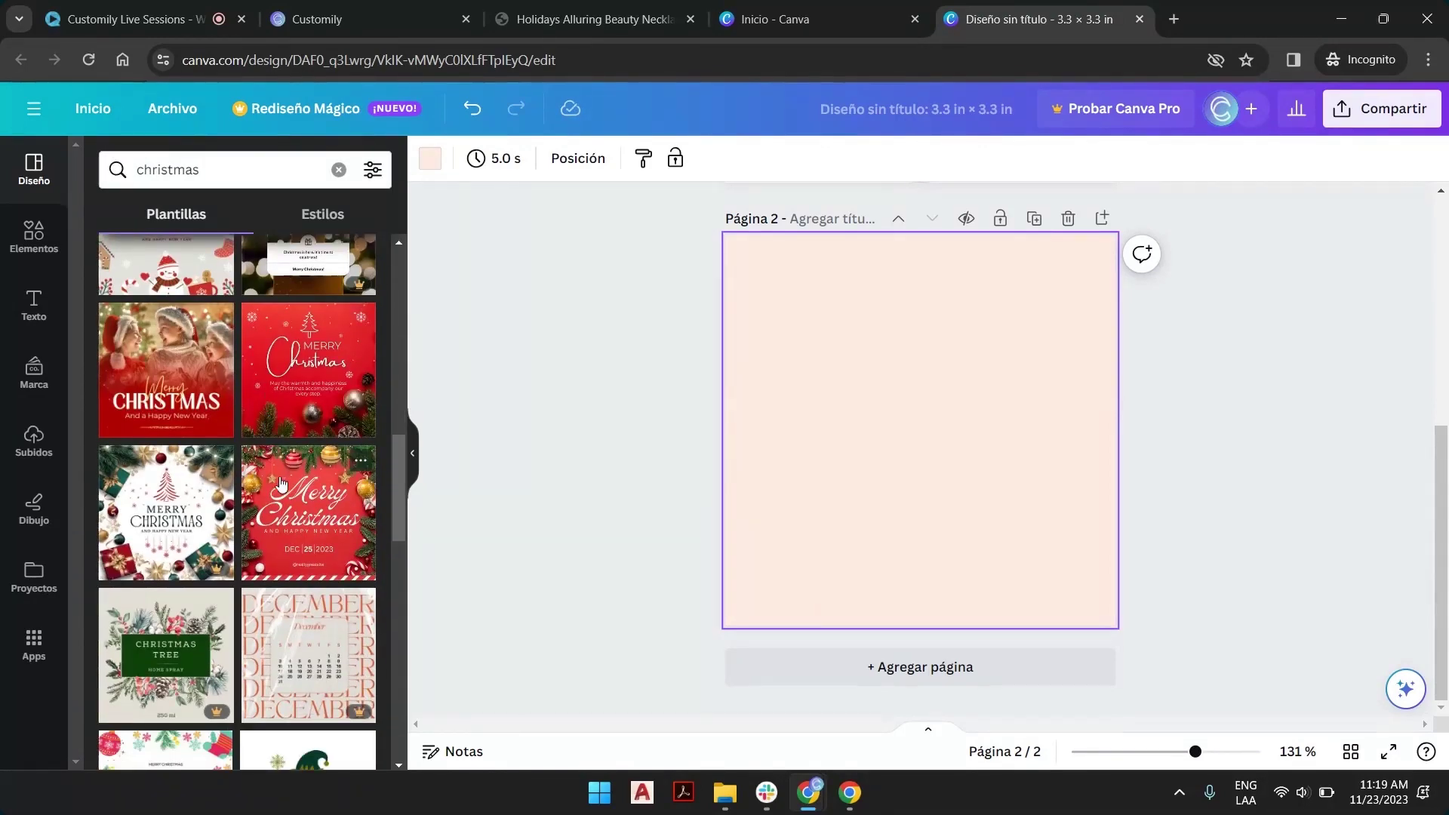
scroll(226, 453, down, 3)
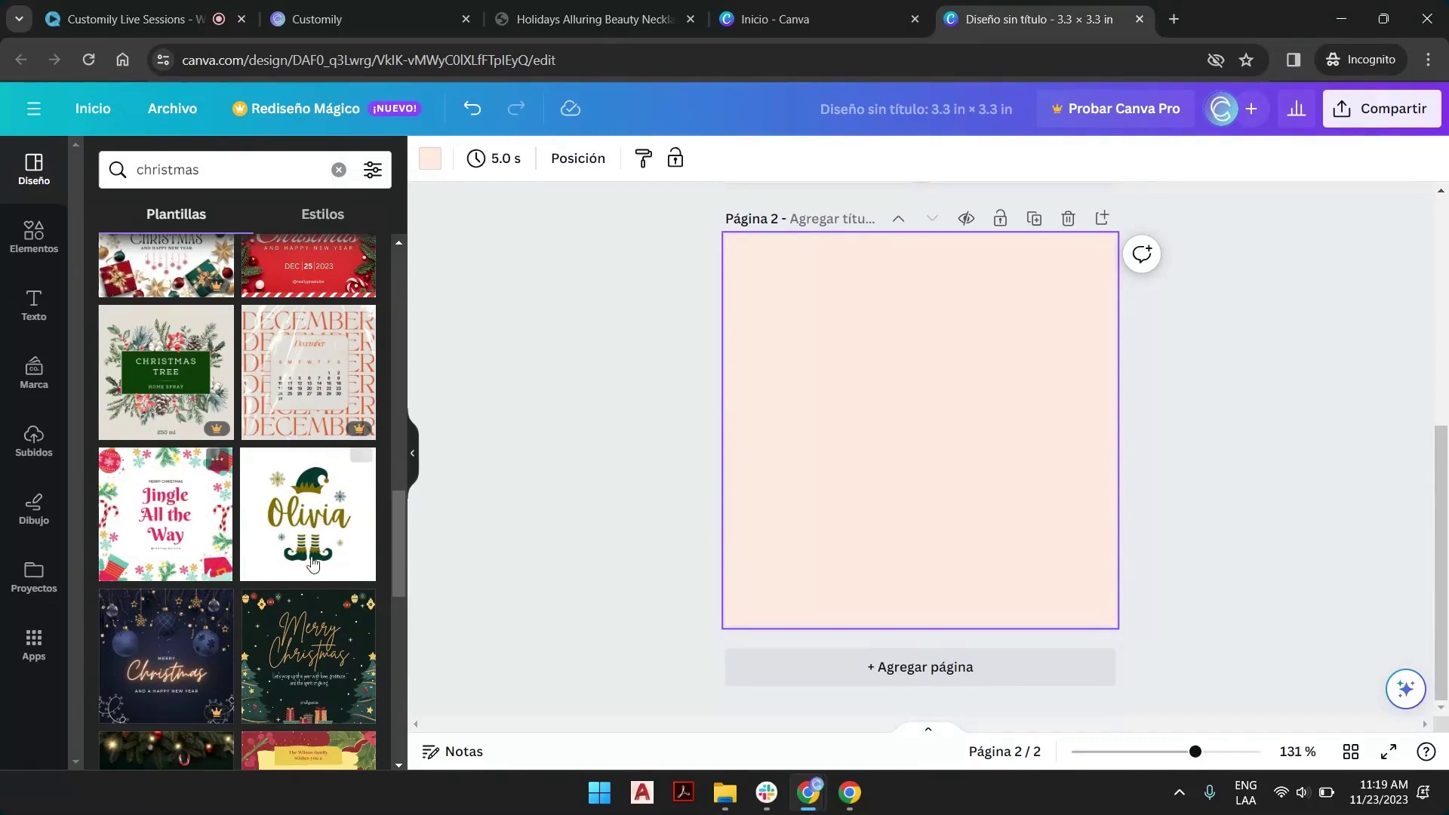
click(316, 524)
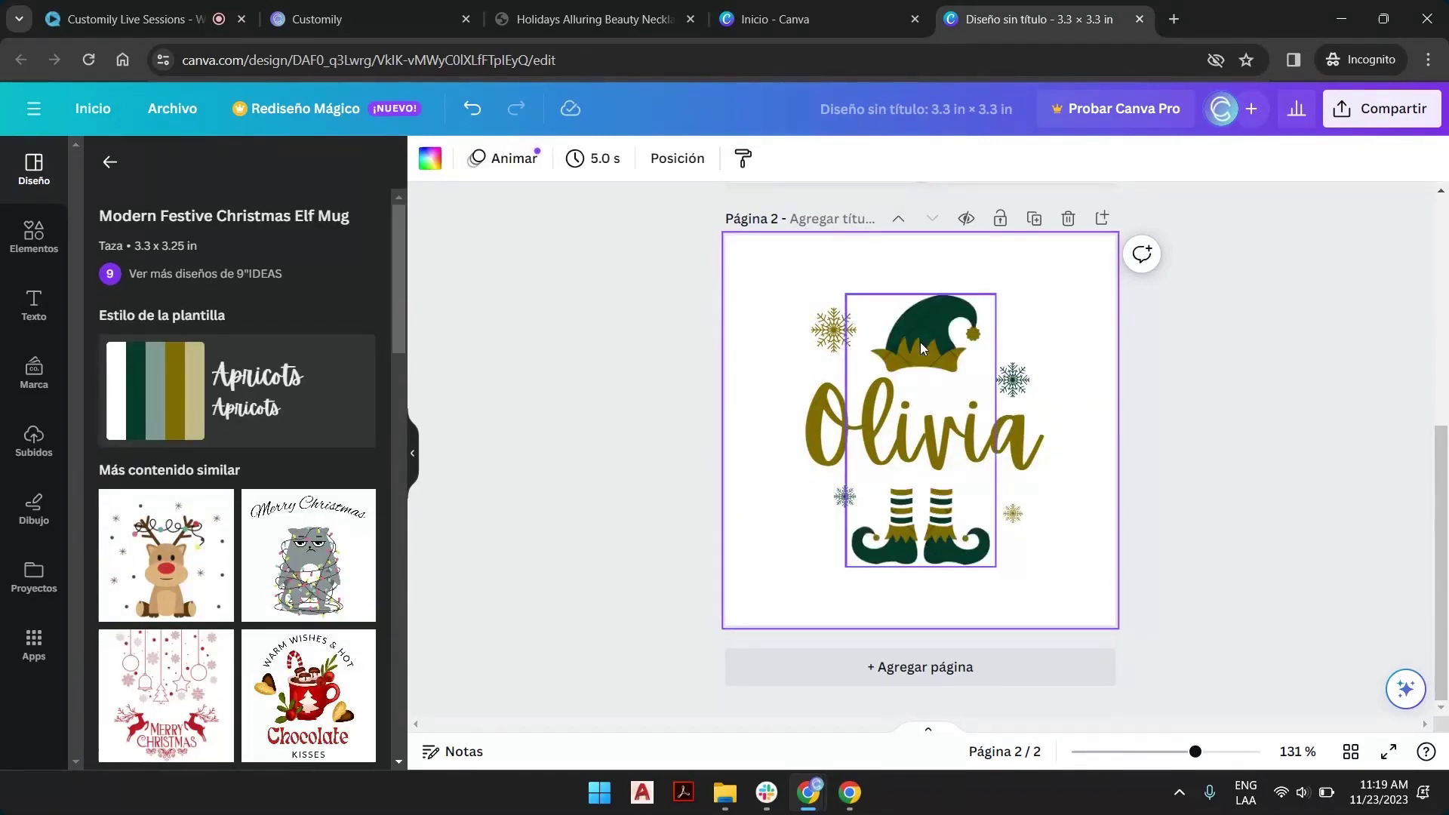
Step: Delete the gold sample name between the elf hat and shoes on page 2
click(890, 433)
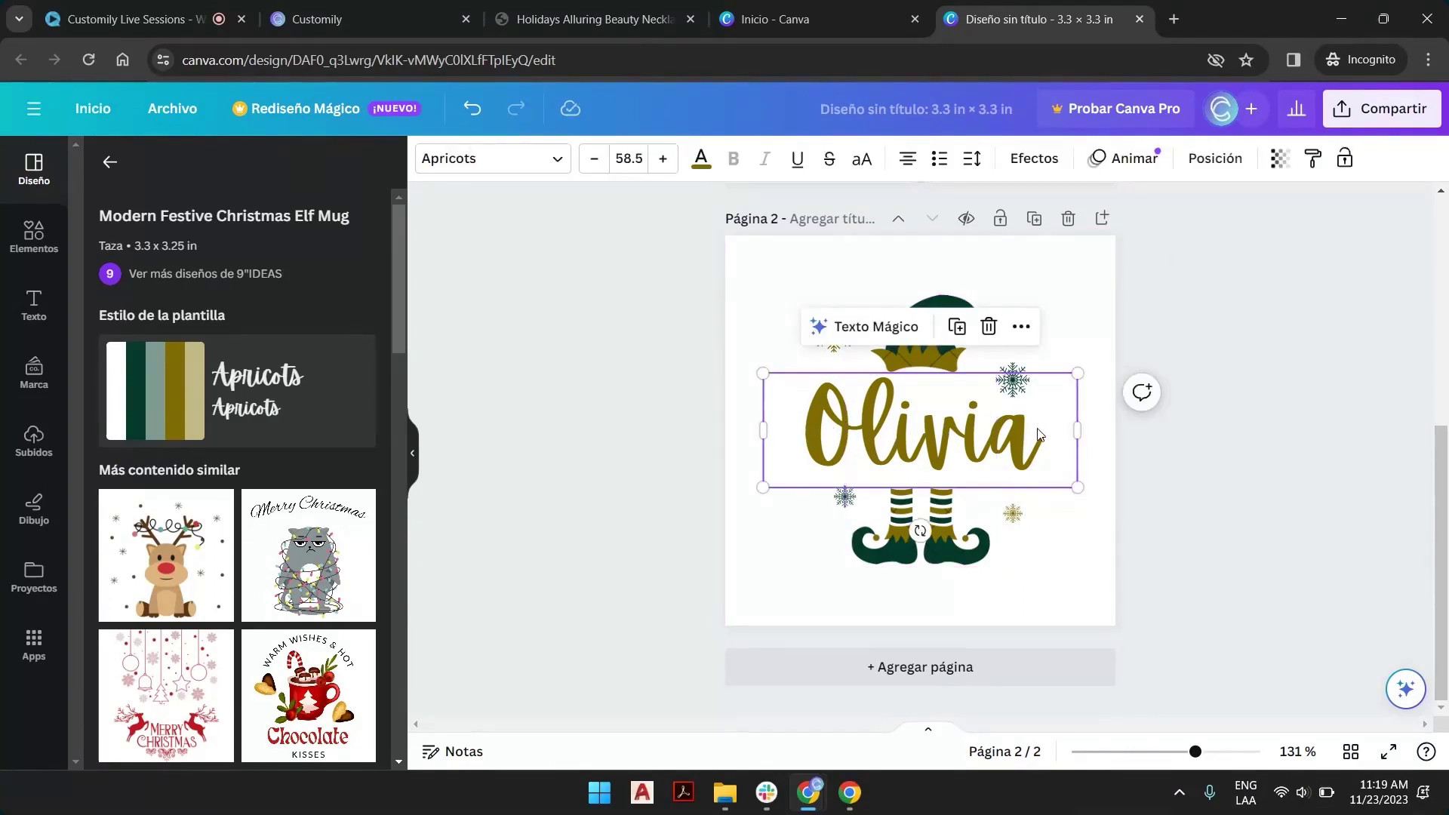
key(Delete)
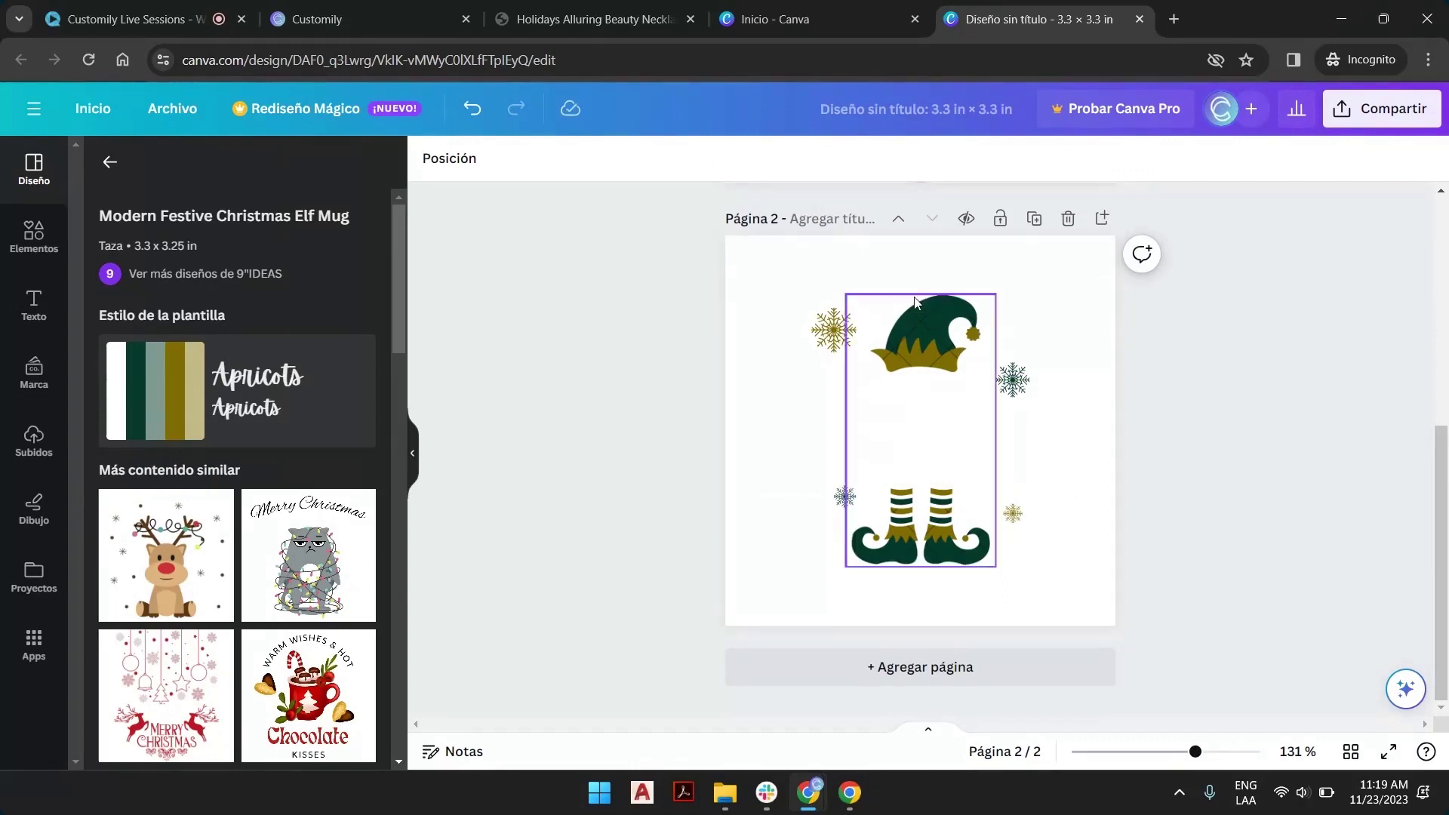
click(928, 316)
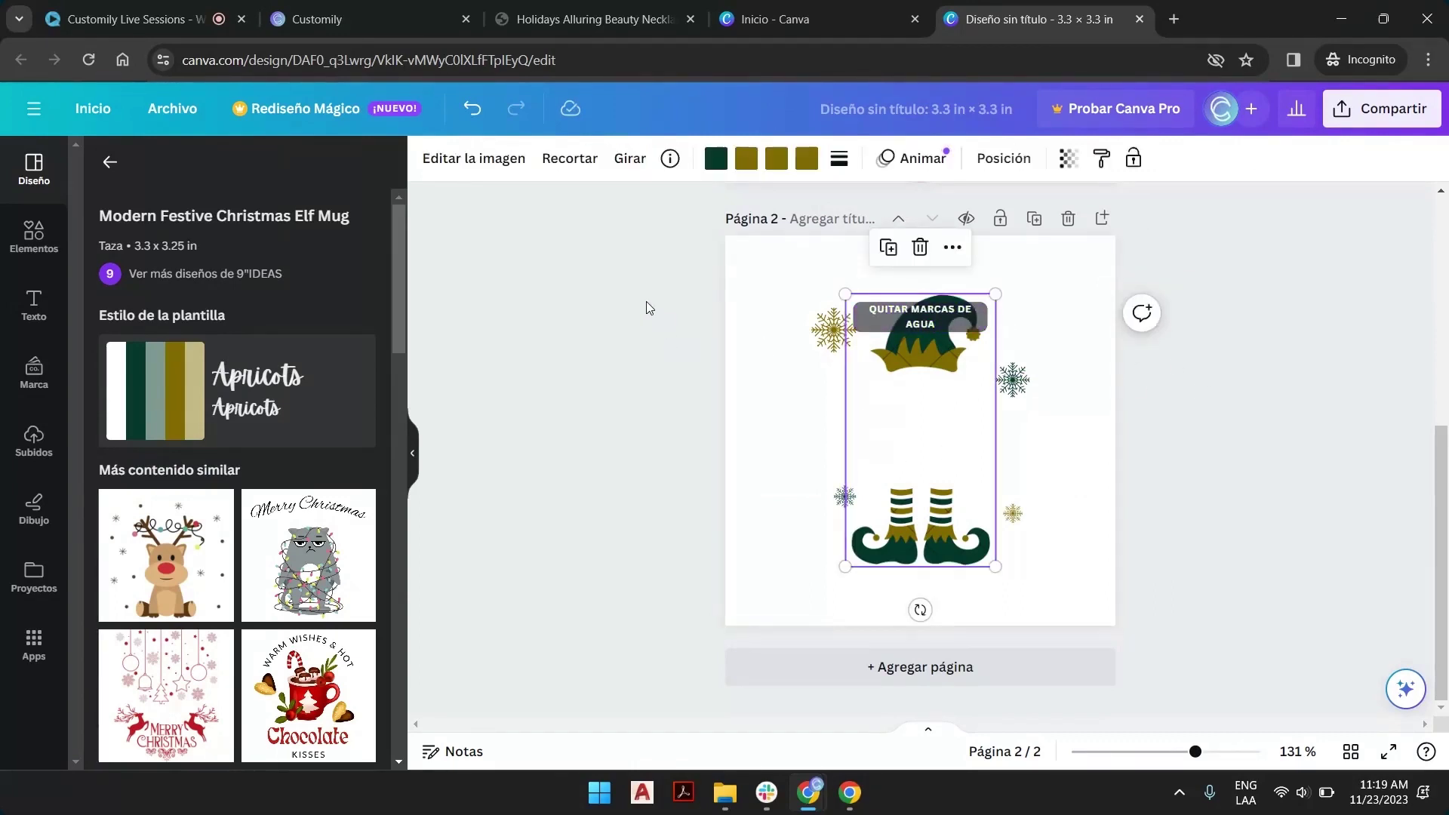
click(648, 320)
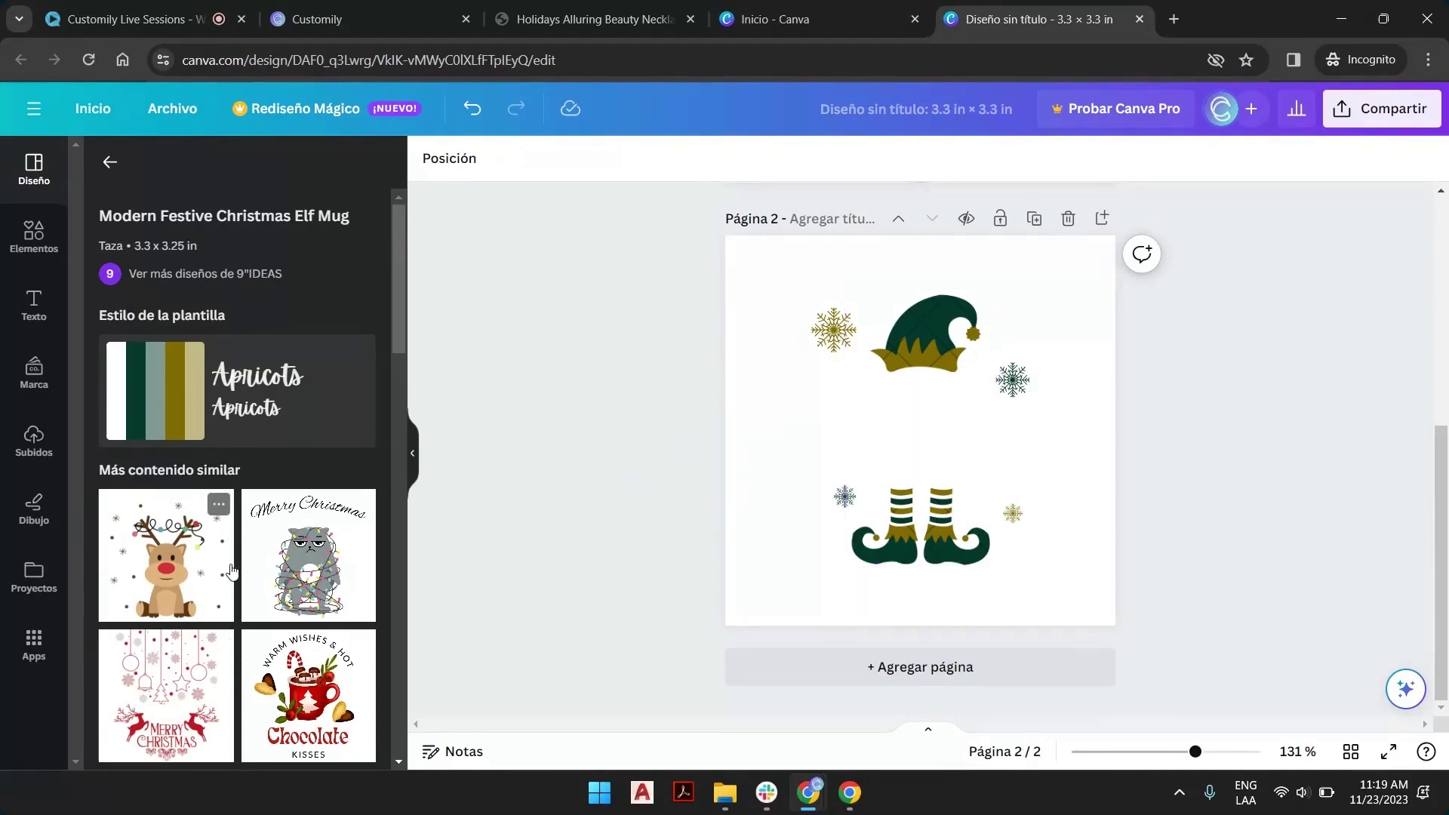
Step: Try a copy of page 1's curved "Merry Christmas" text on the elf page and remove it again
scroll(1041, 325, up, 5)
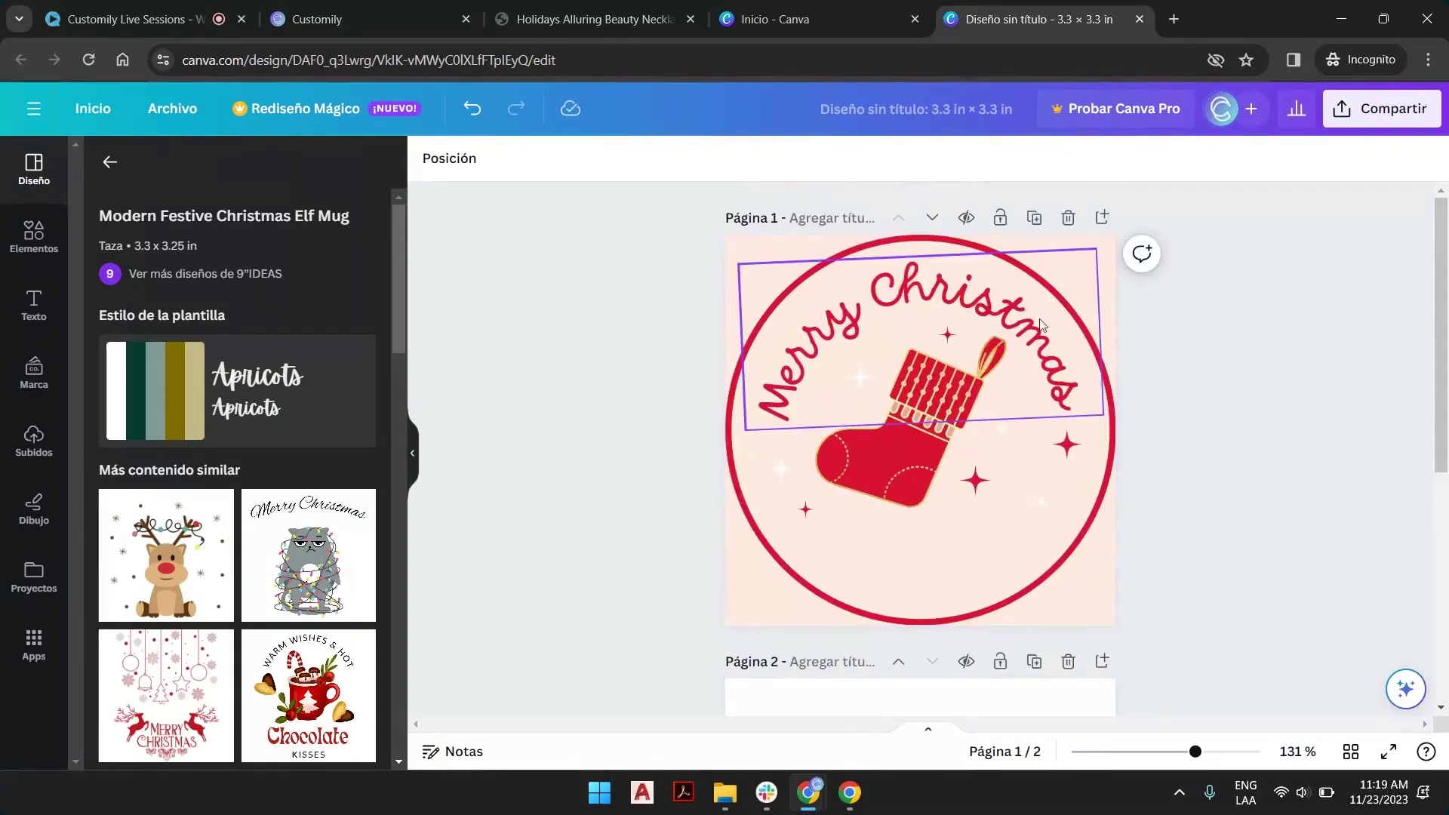
scroll(1041, 325, down, 5)
scroll(1039, 326, up, 5)
click(951, 295)
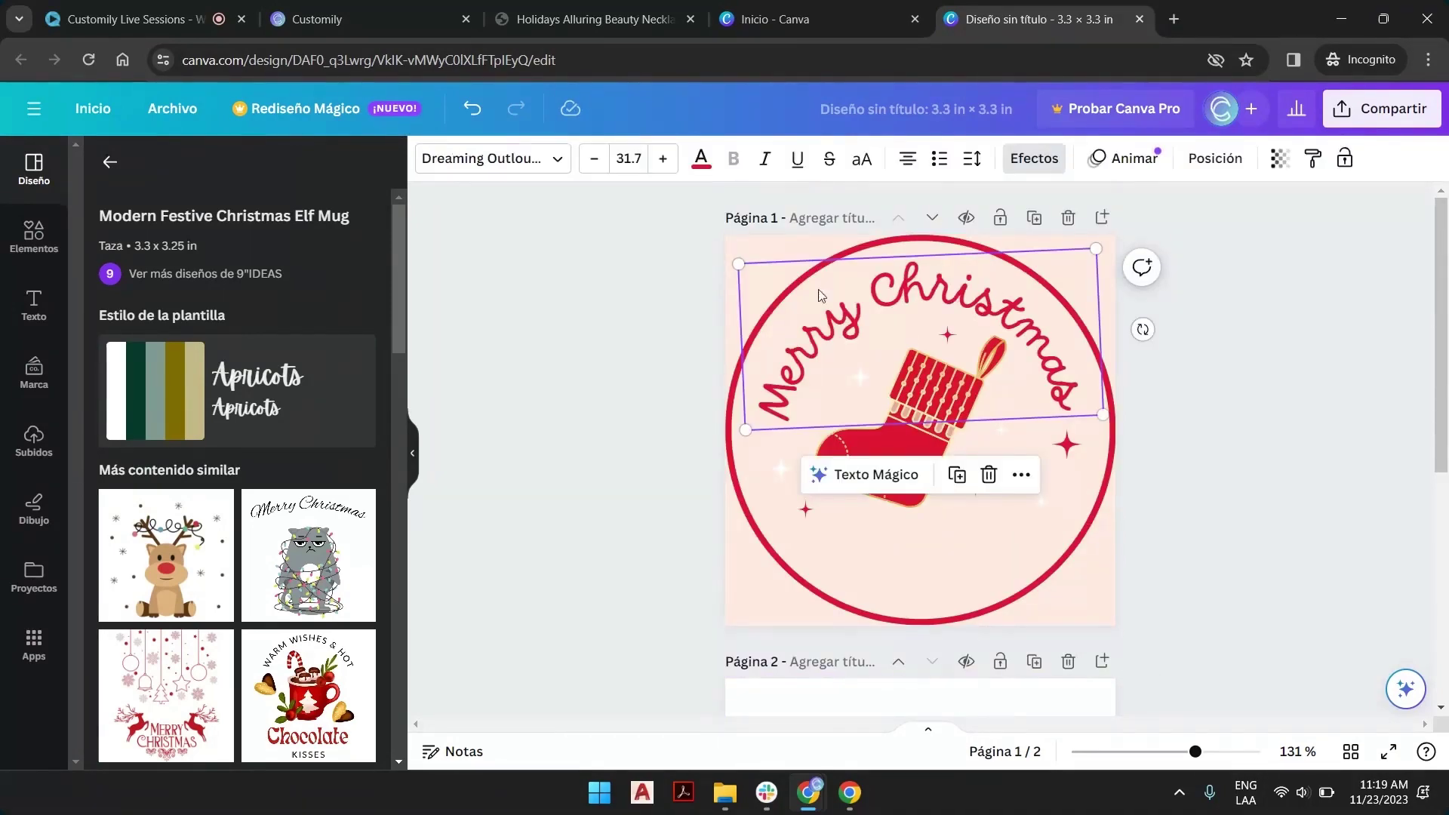
click(660, 312)
scroll(1008, 363, down, 4)
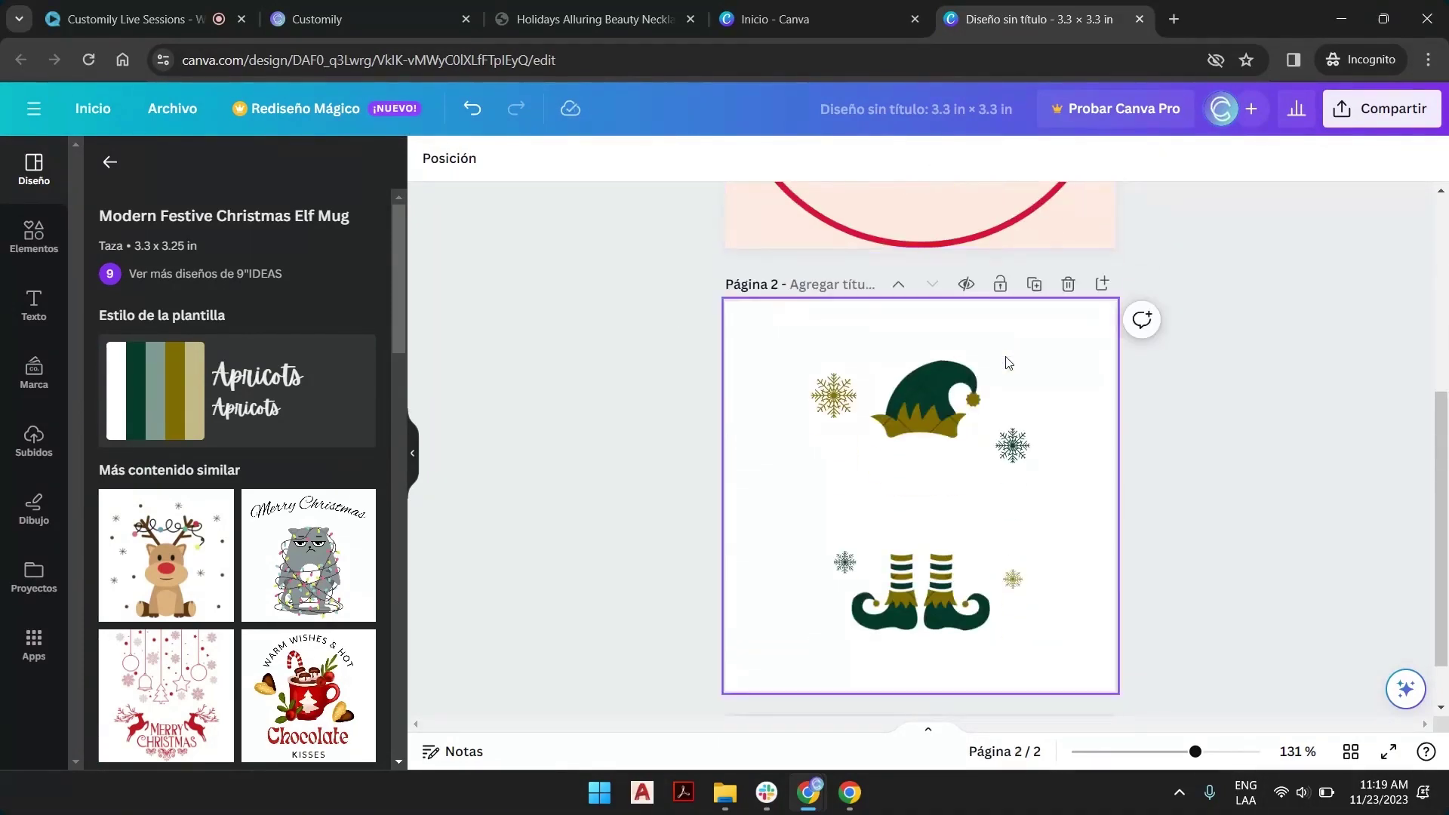
click(1009, 363)
text(Merry Christmas)
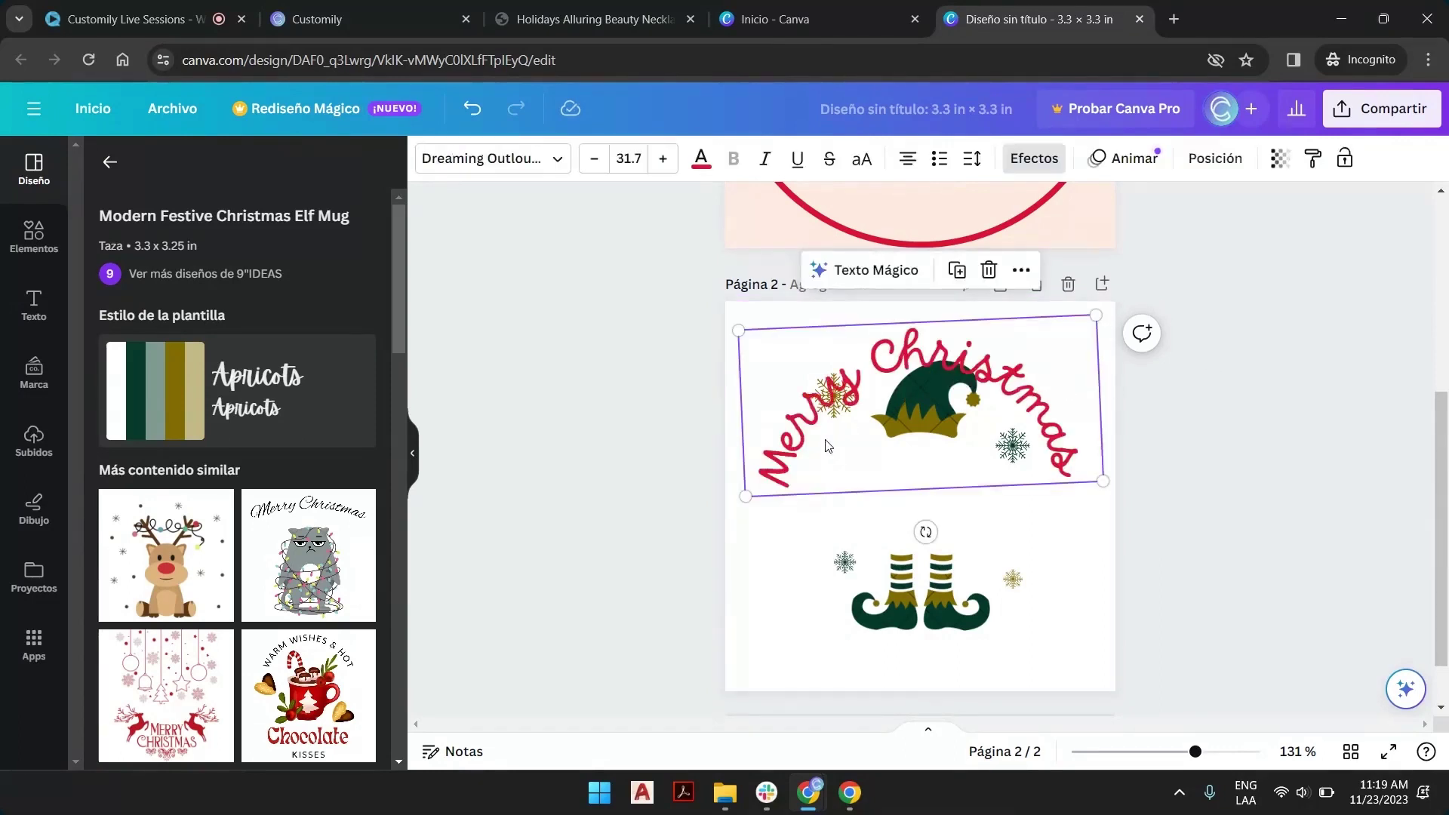
key(Delete)
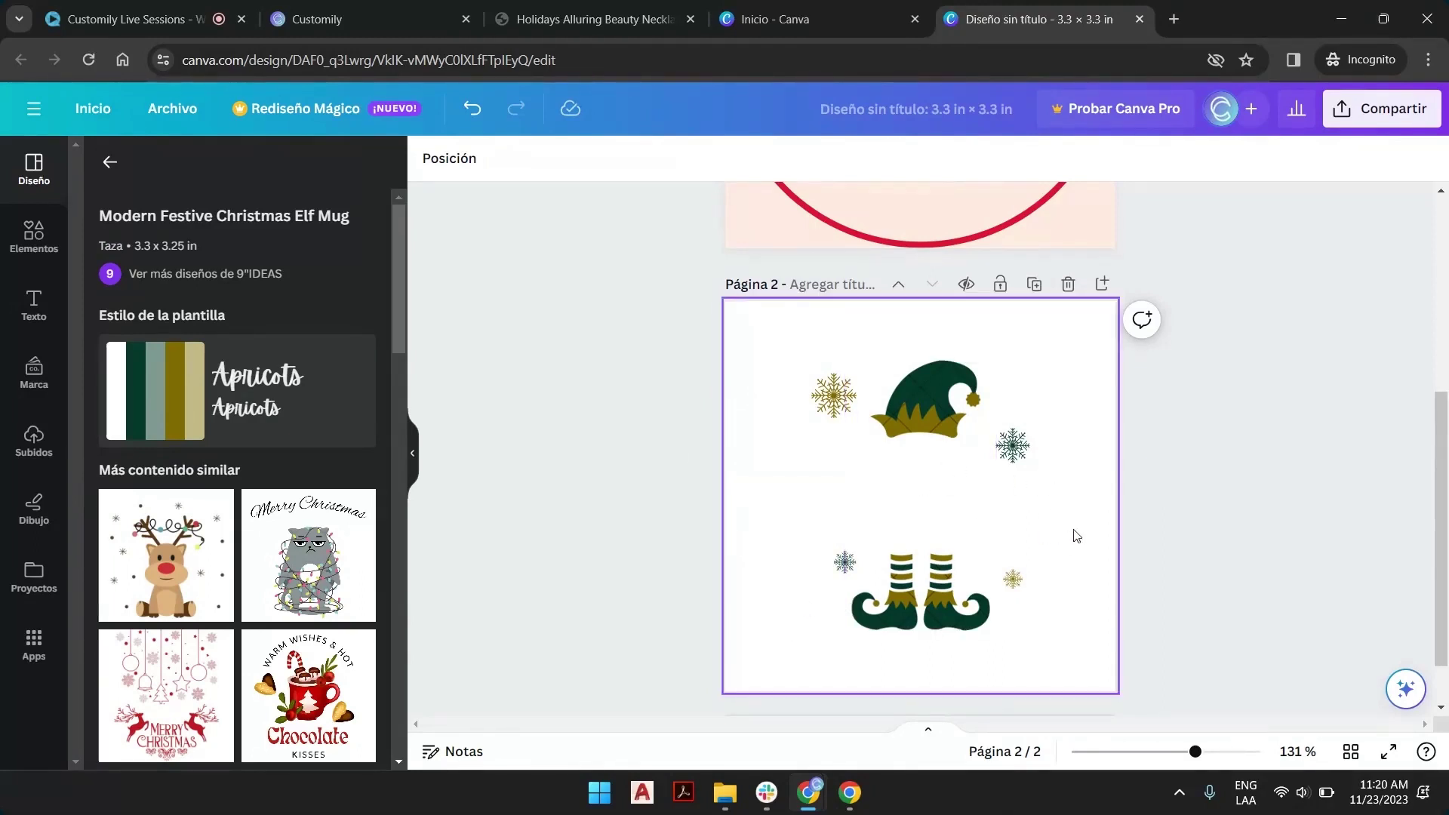
Step: Add a blank third page after the elf page and return to the christmas template results
click(991, 389)
scroll(990, 389, down, 1)
click(1059, 326)
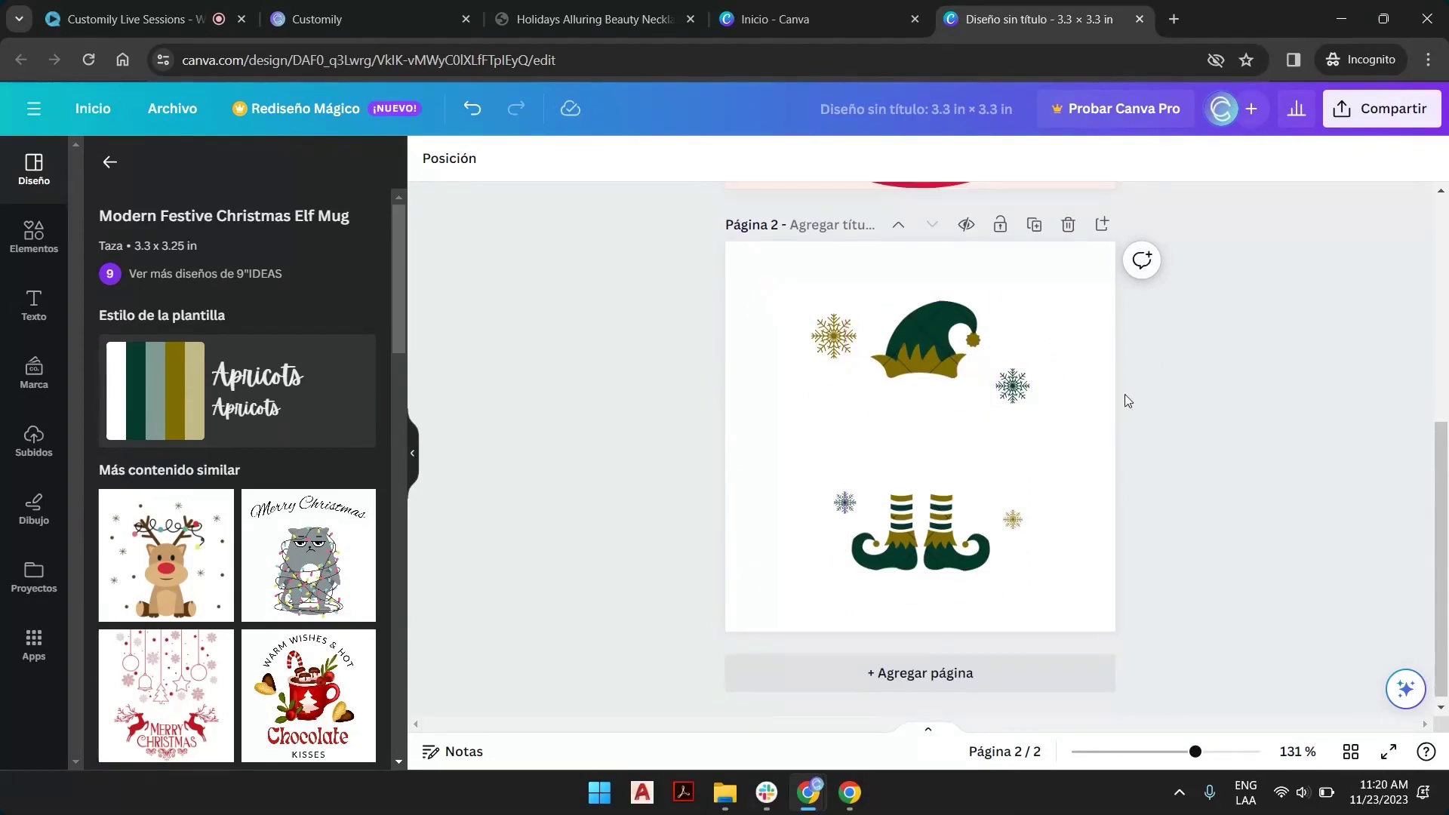
scroll(1126, 401, up, 1)
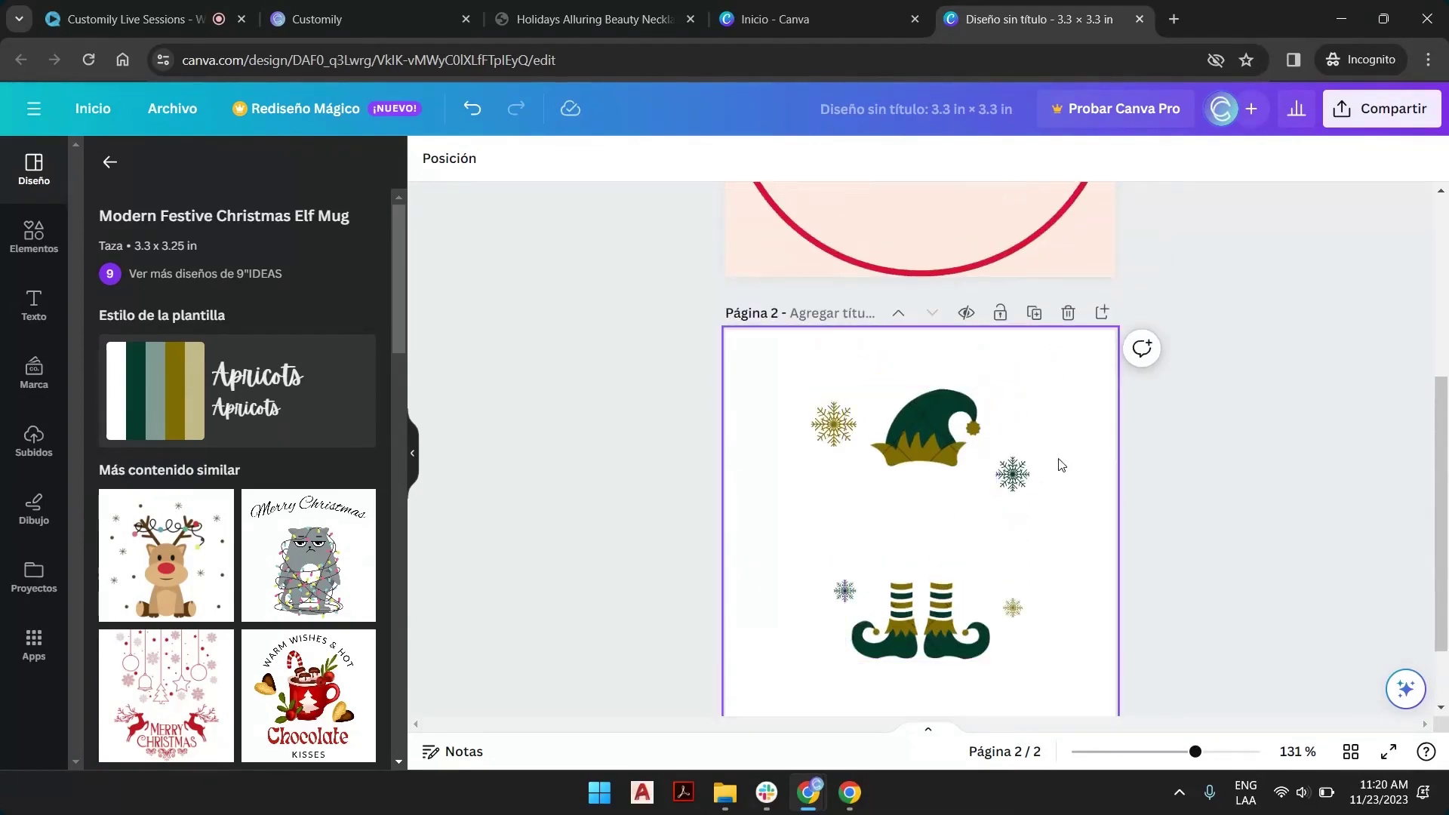
click(1103, 327)
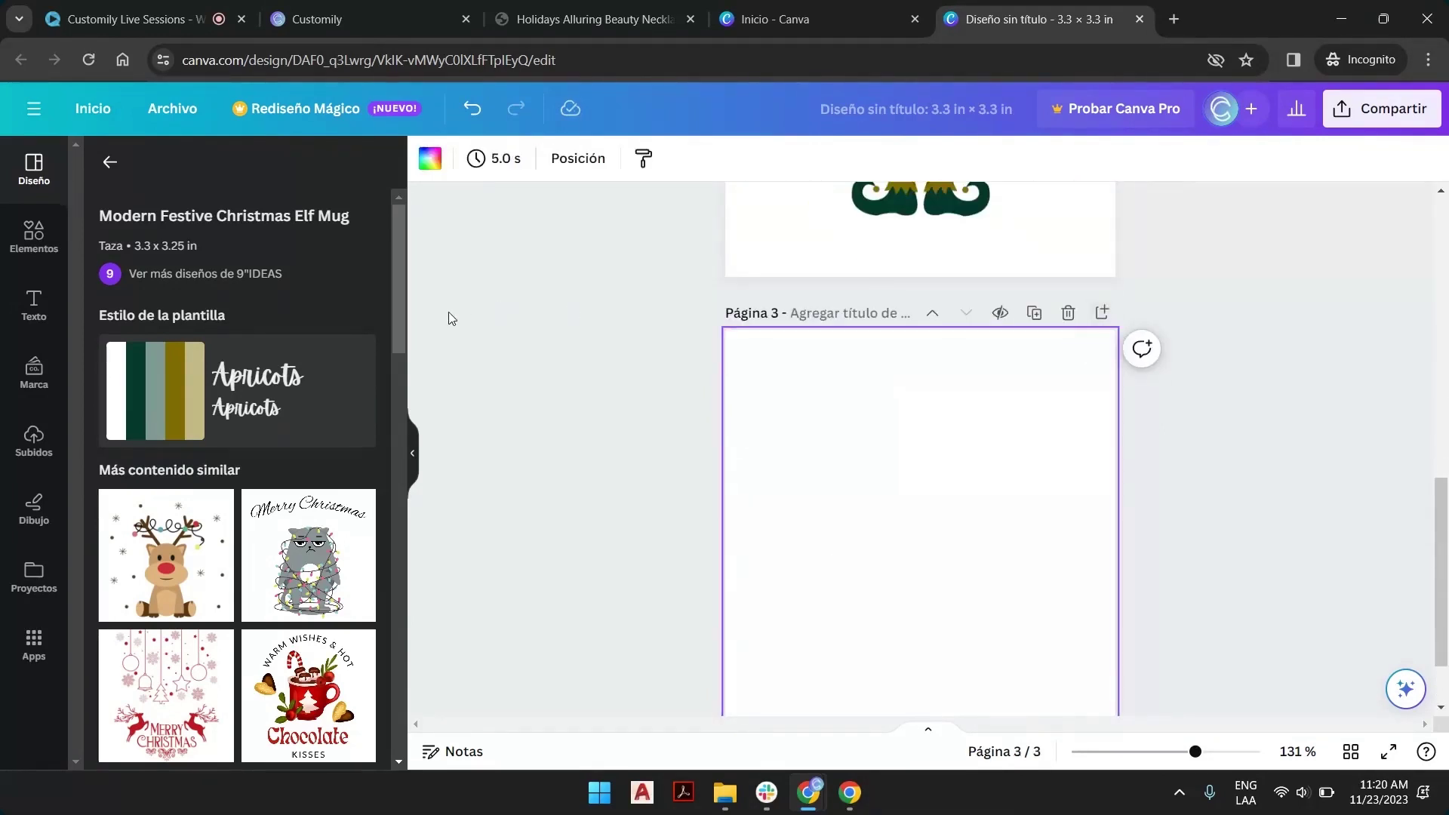
click(110, 161)
scroll(211, 450, down, 2)
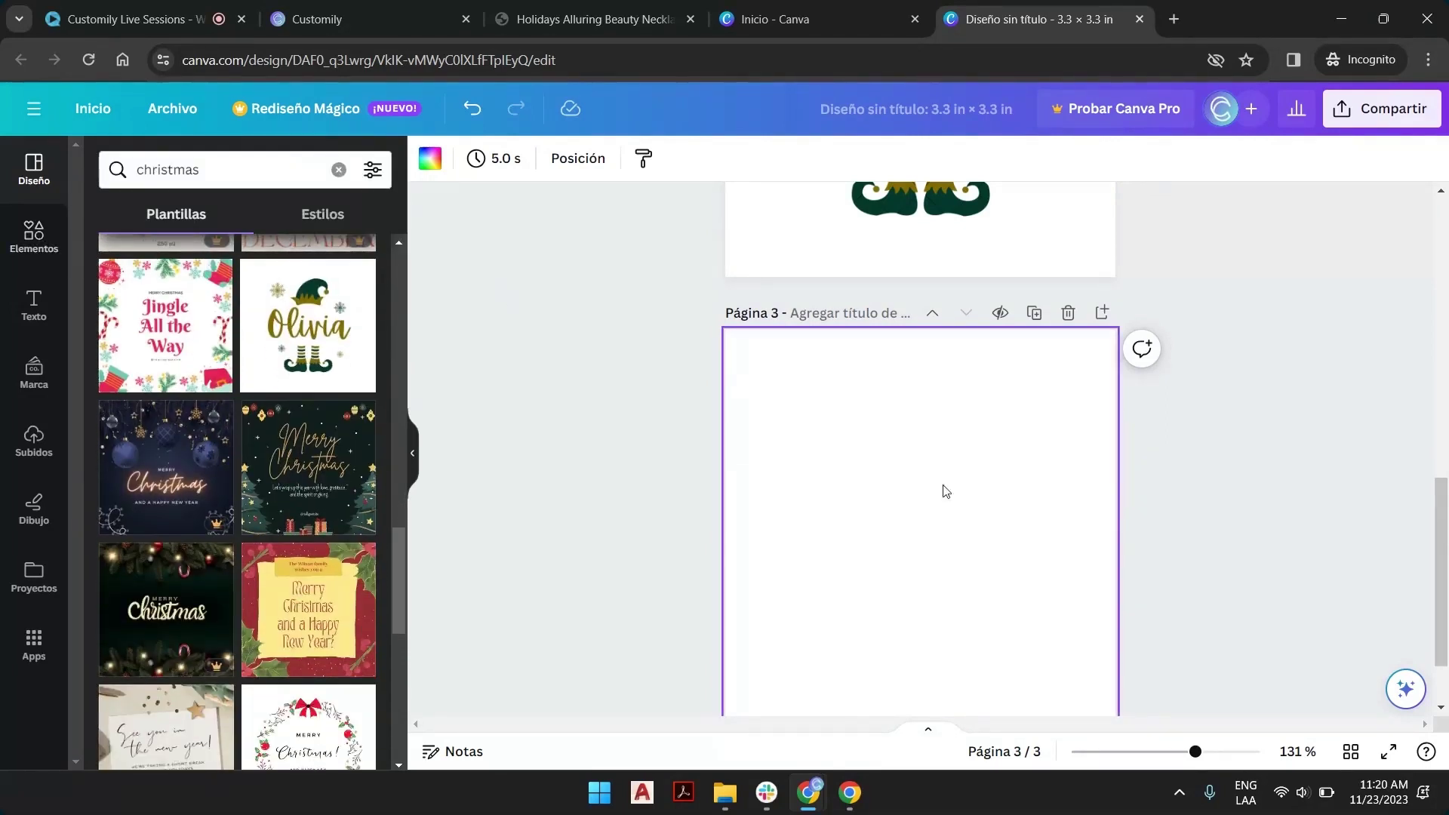
scroll(925, 446, down, 1)
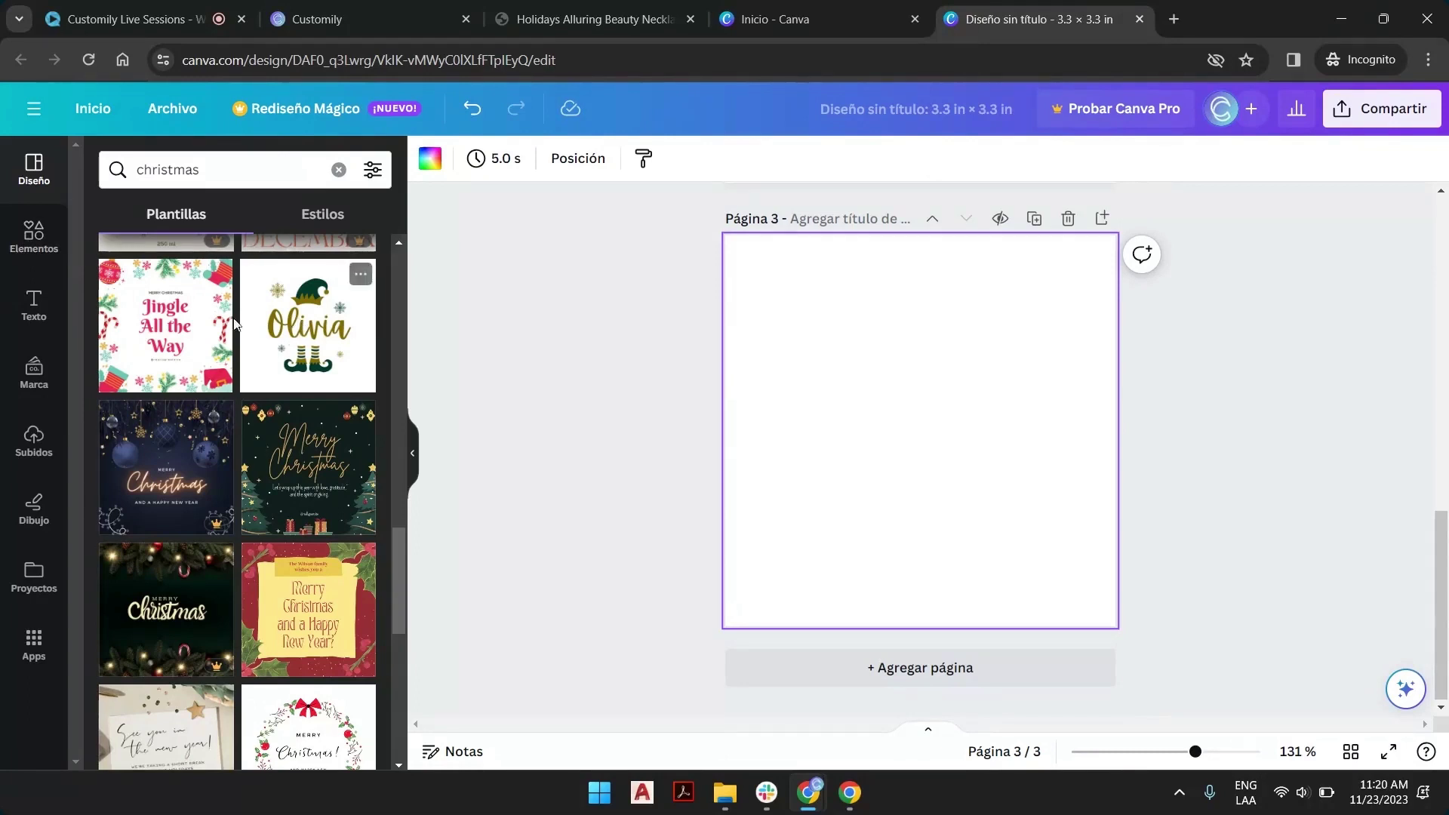
Step: Search the elements library for "christmas" and look through the suggested photos and graphics
click(33, 232)
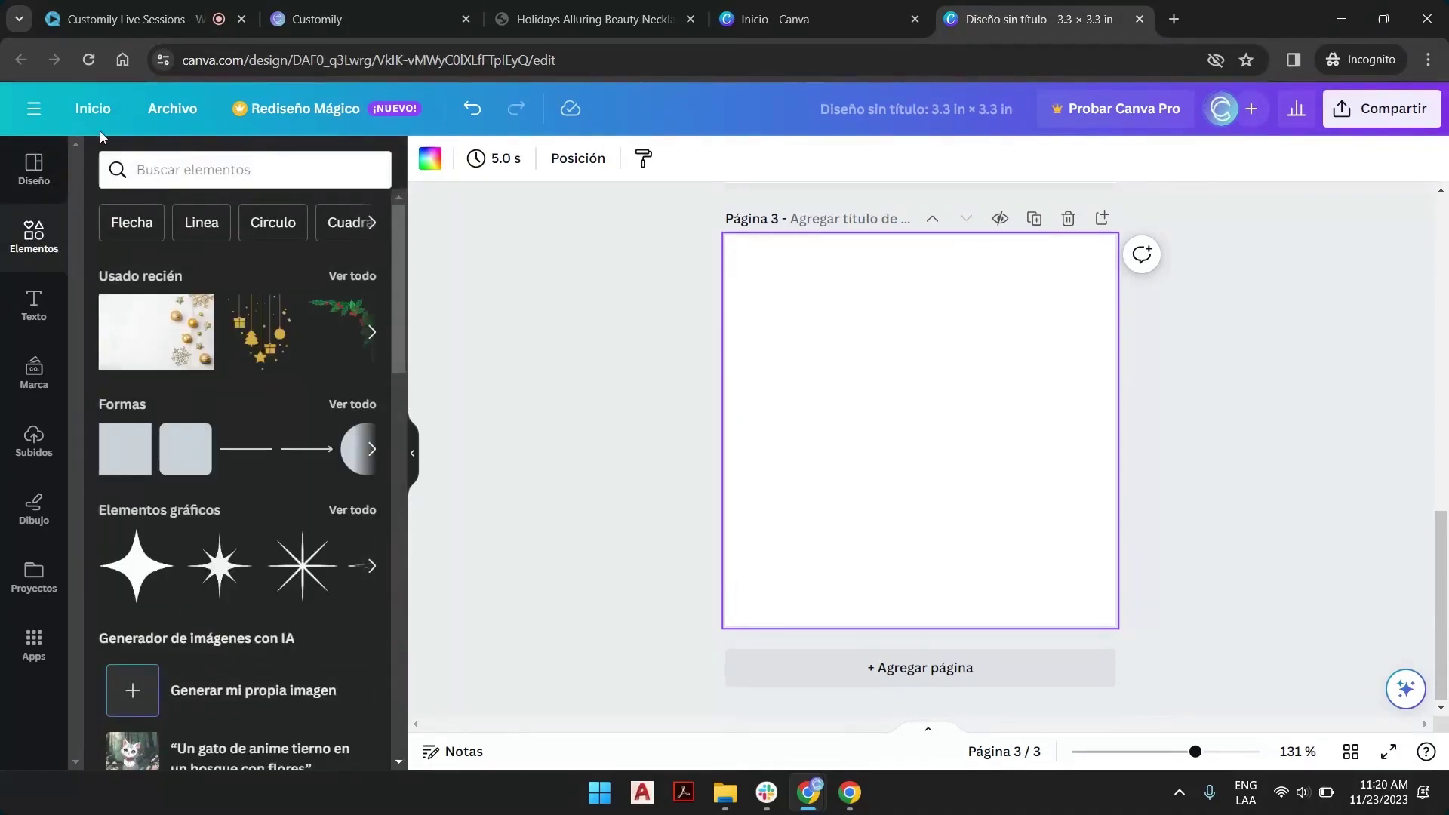
click(214, 171)
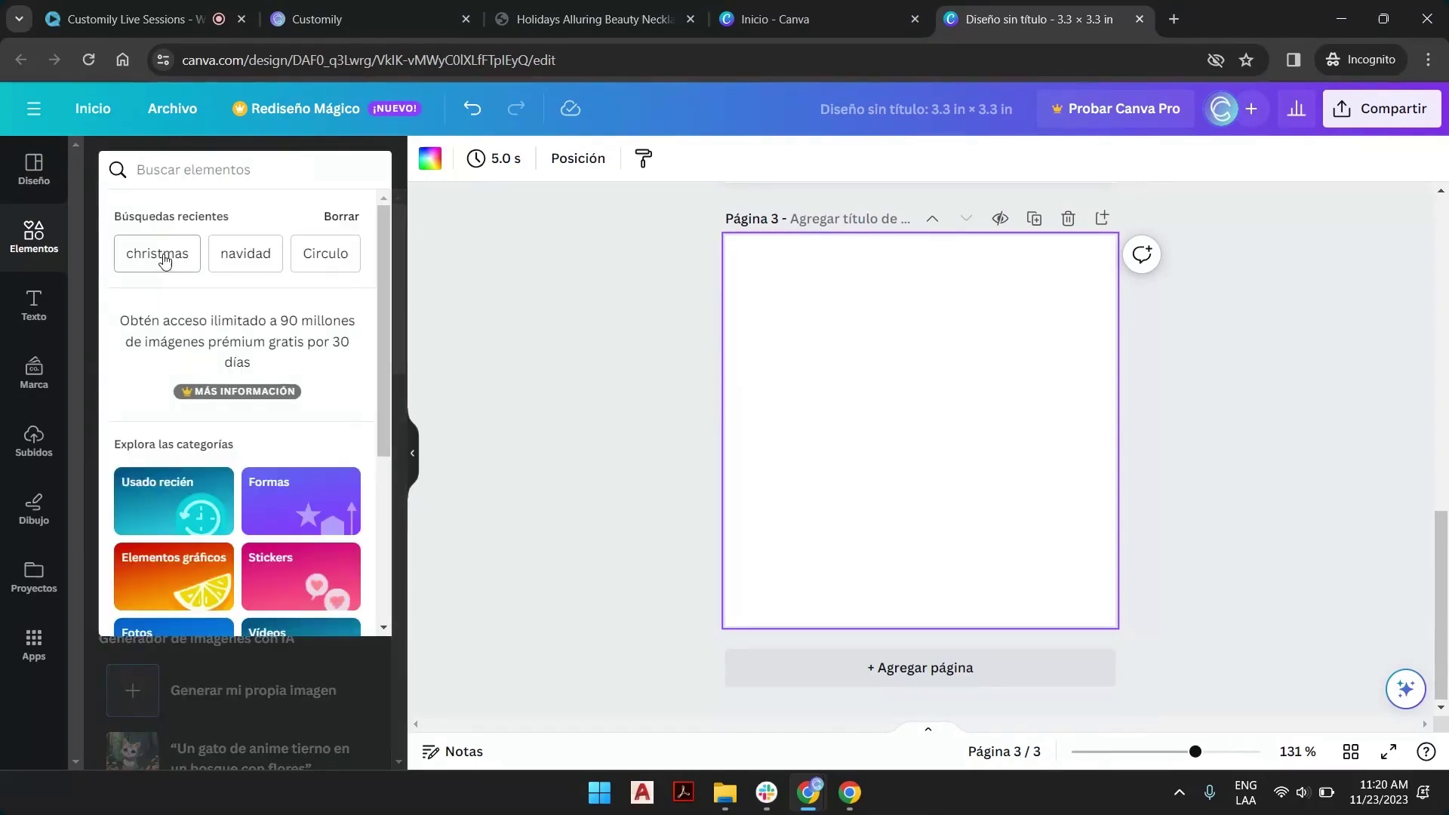
click(192, 257)
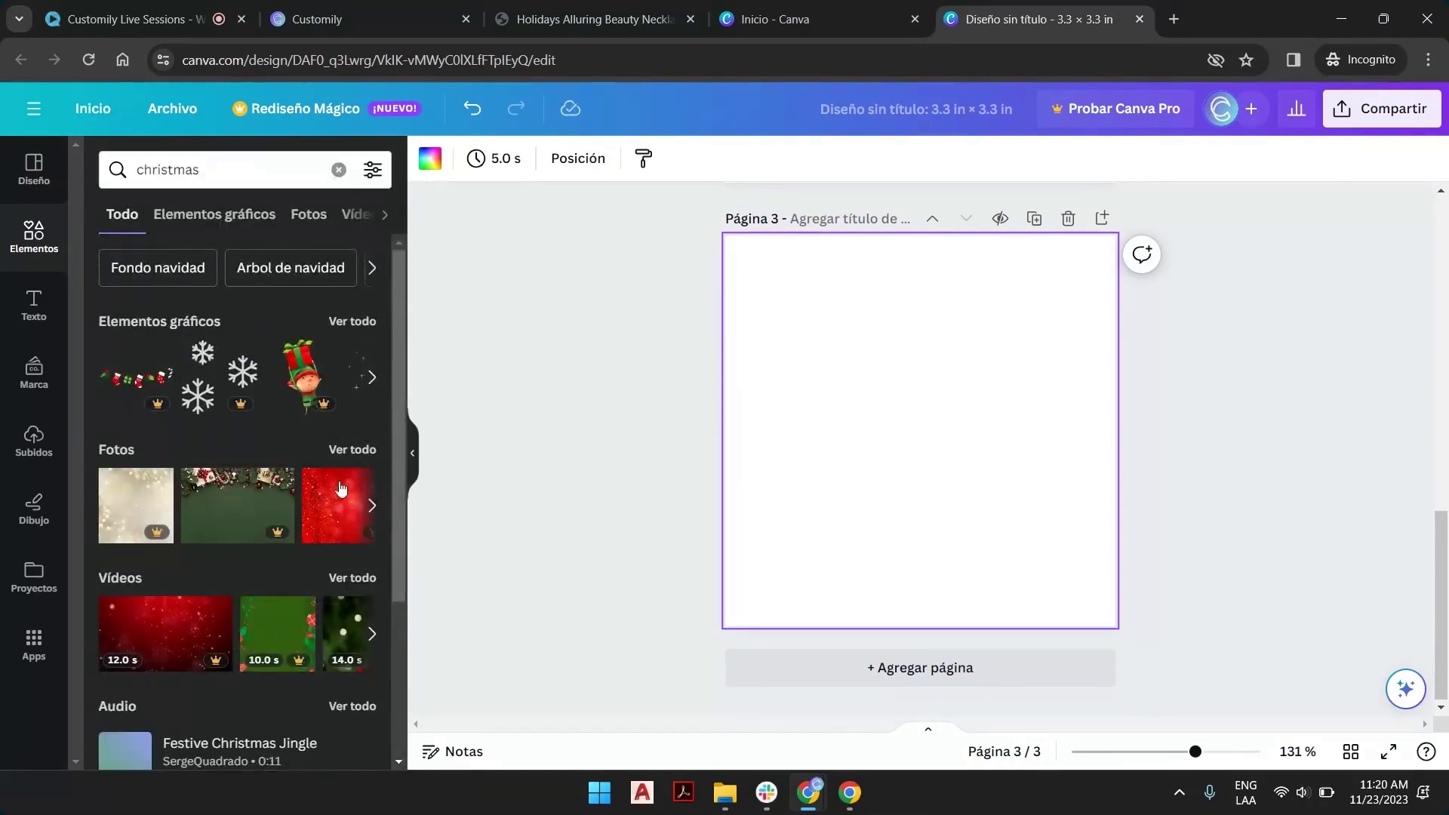
click(371, 506)
click(373, 508)
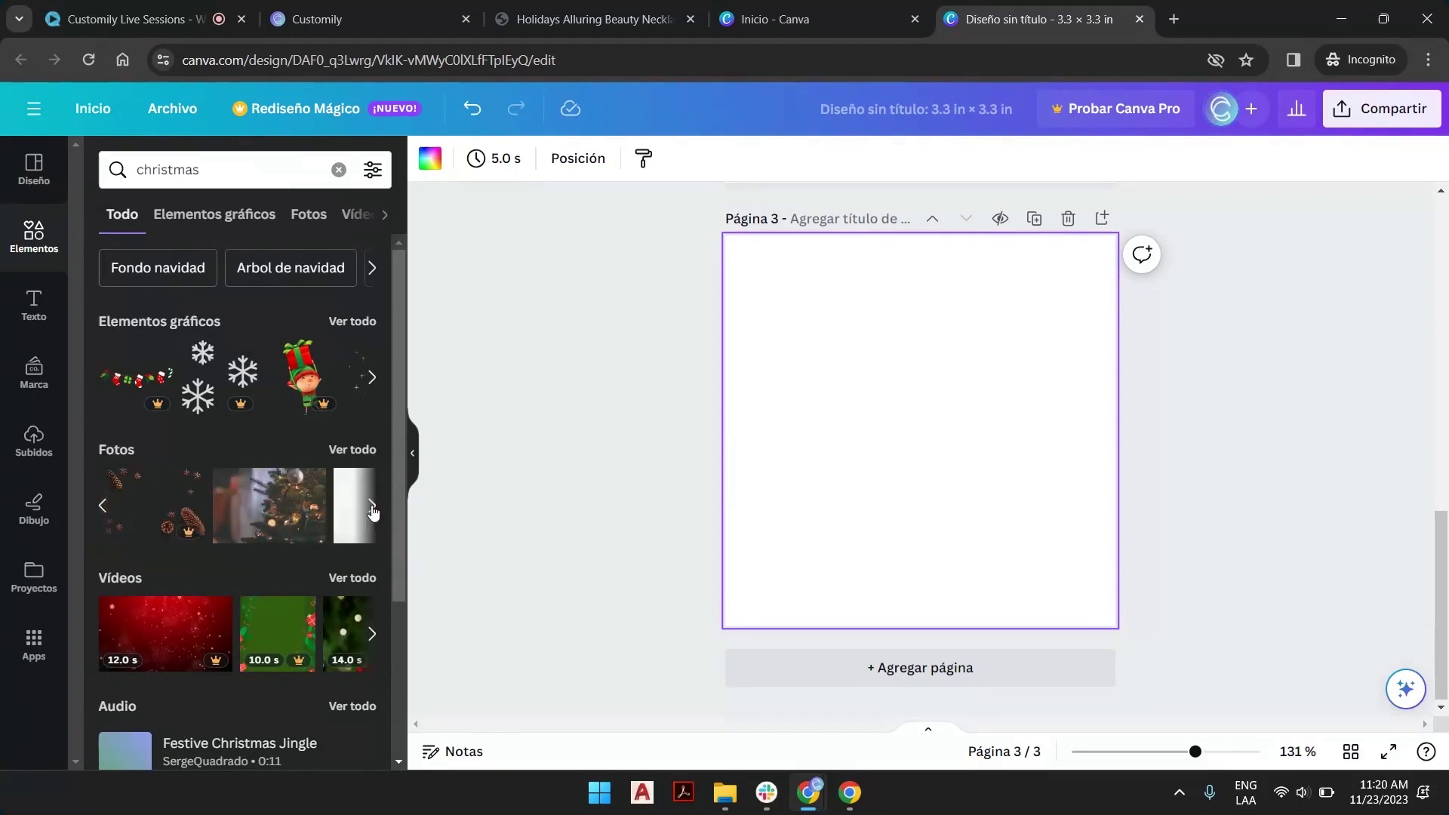
click(370, 385)
click(370, 385)
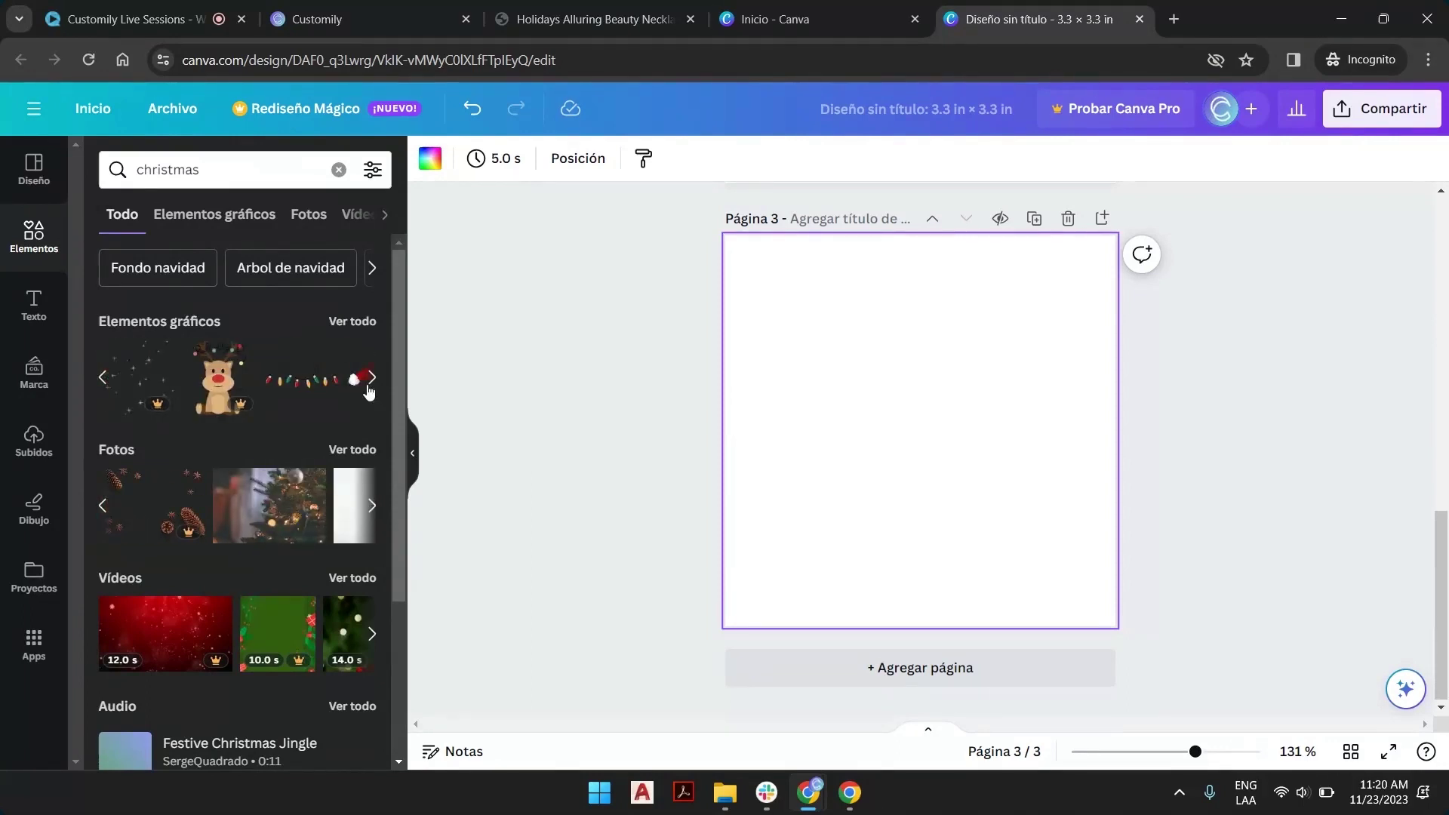
click(370, 385)
click(370, 385)
click(371, 505)
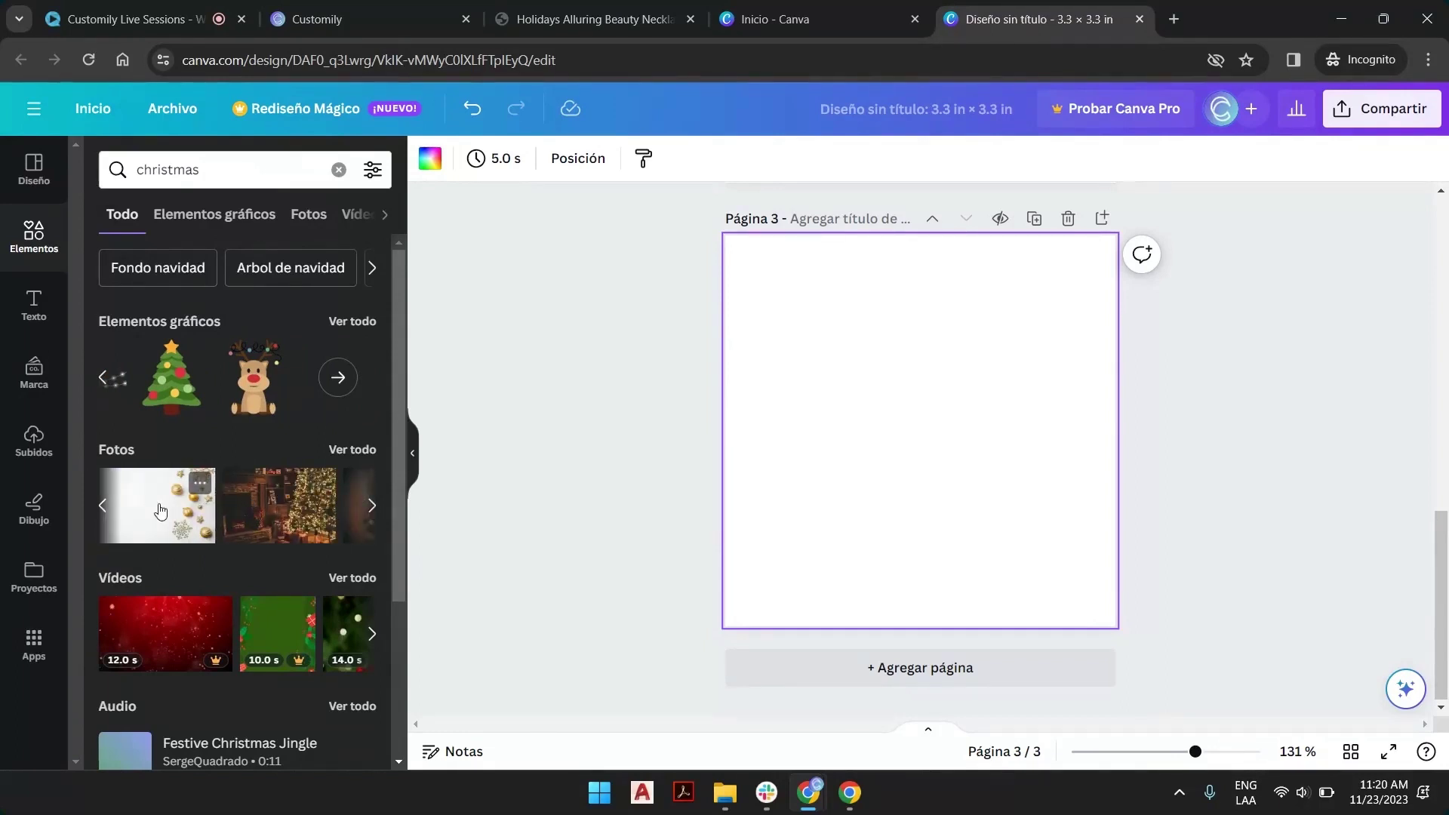
Step: Place the white photo with gold ornaments on page 3, rotate it 90° counterclockwise, and scale and crop it to fill the page
drag(416, 499, 983, 416)
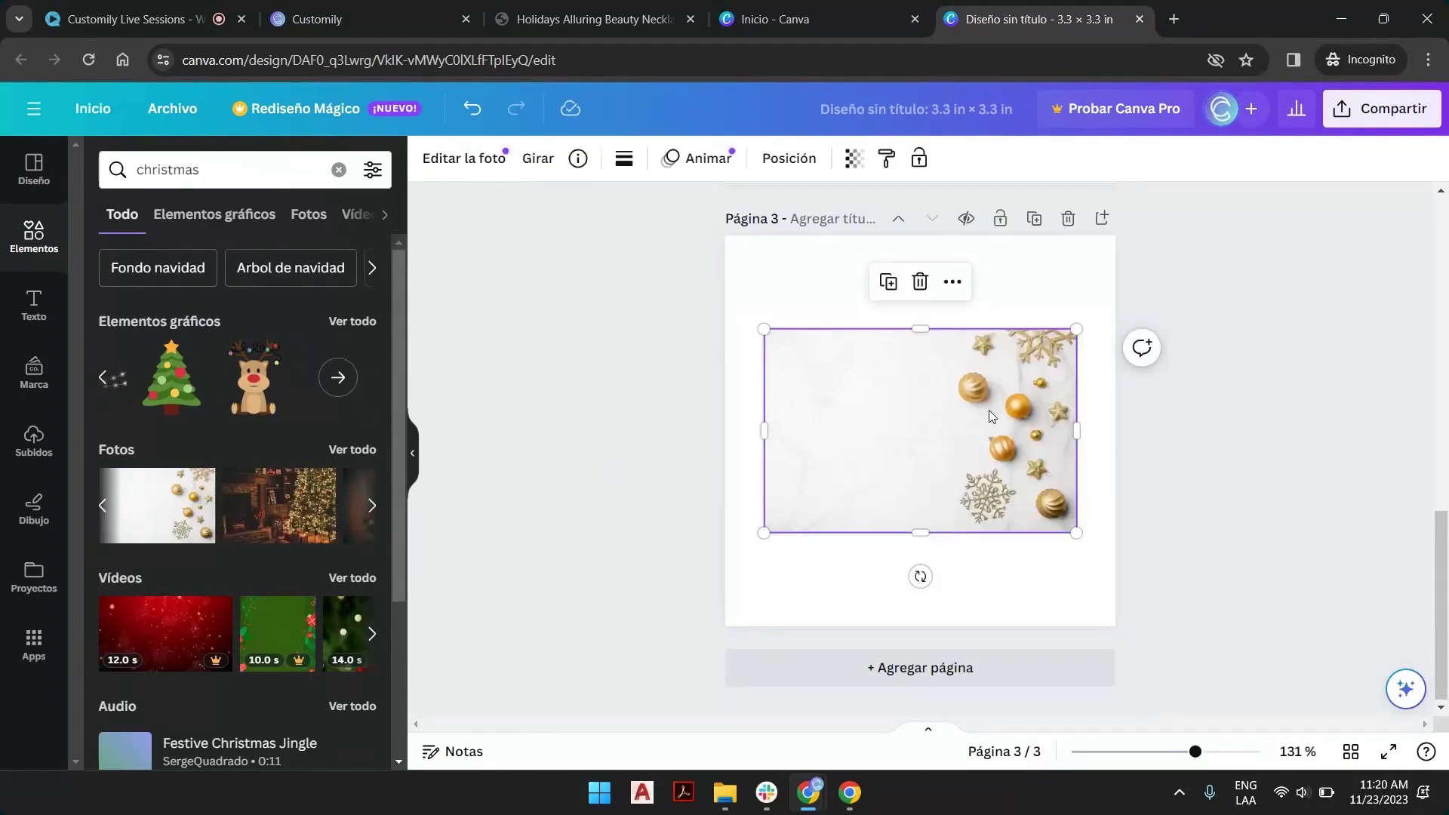
drag(920, 576, 1087, 429)
drag(916, 350, 822, 309)
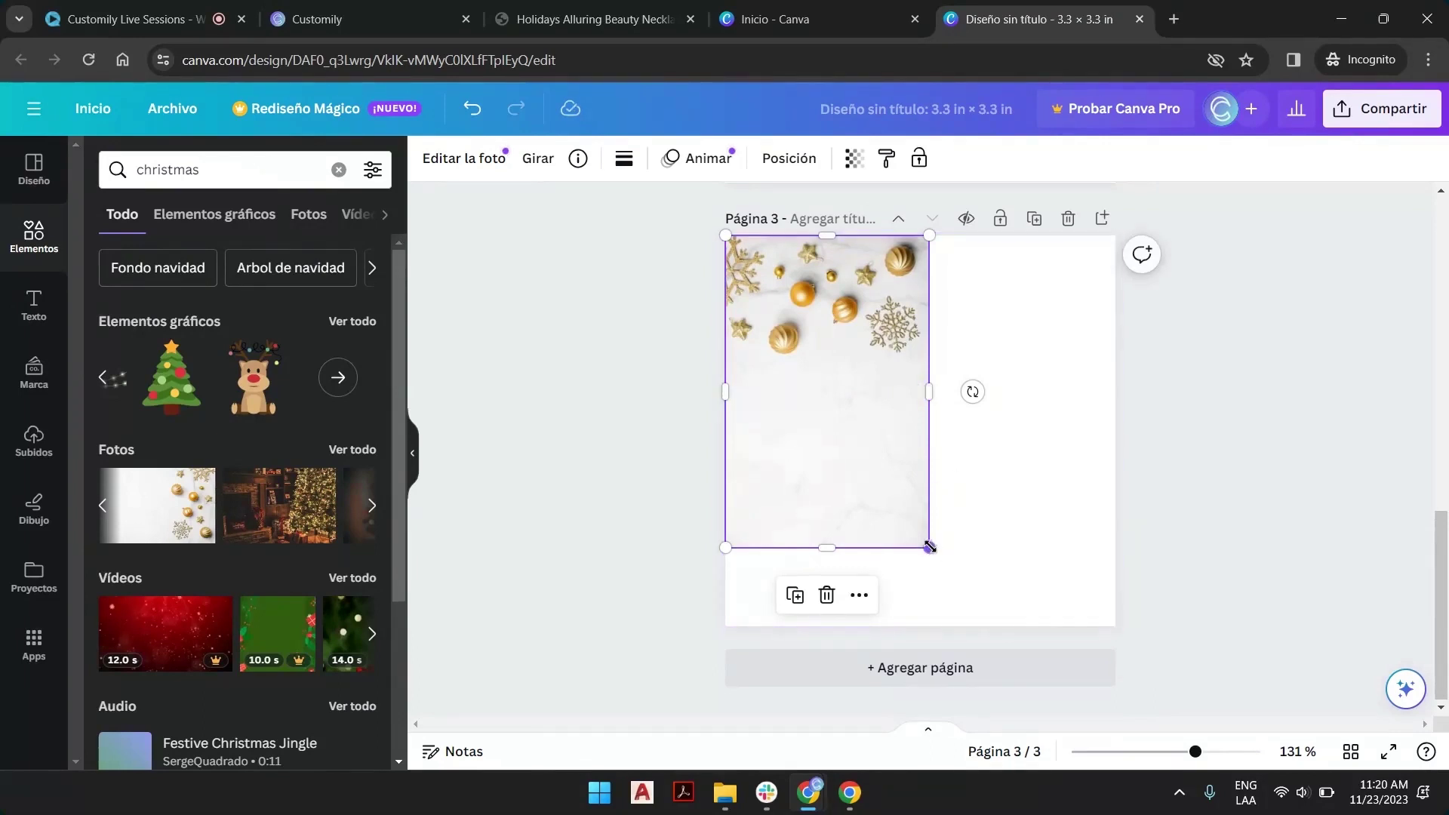
drag(930, 547, 1227, 721)
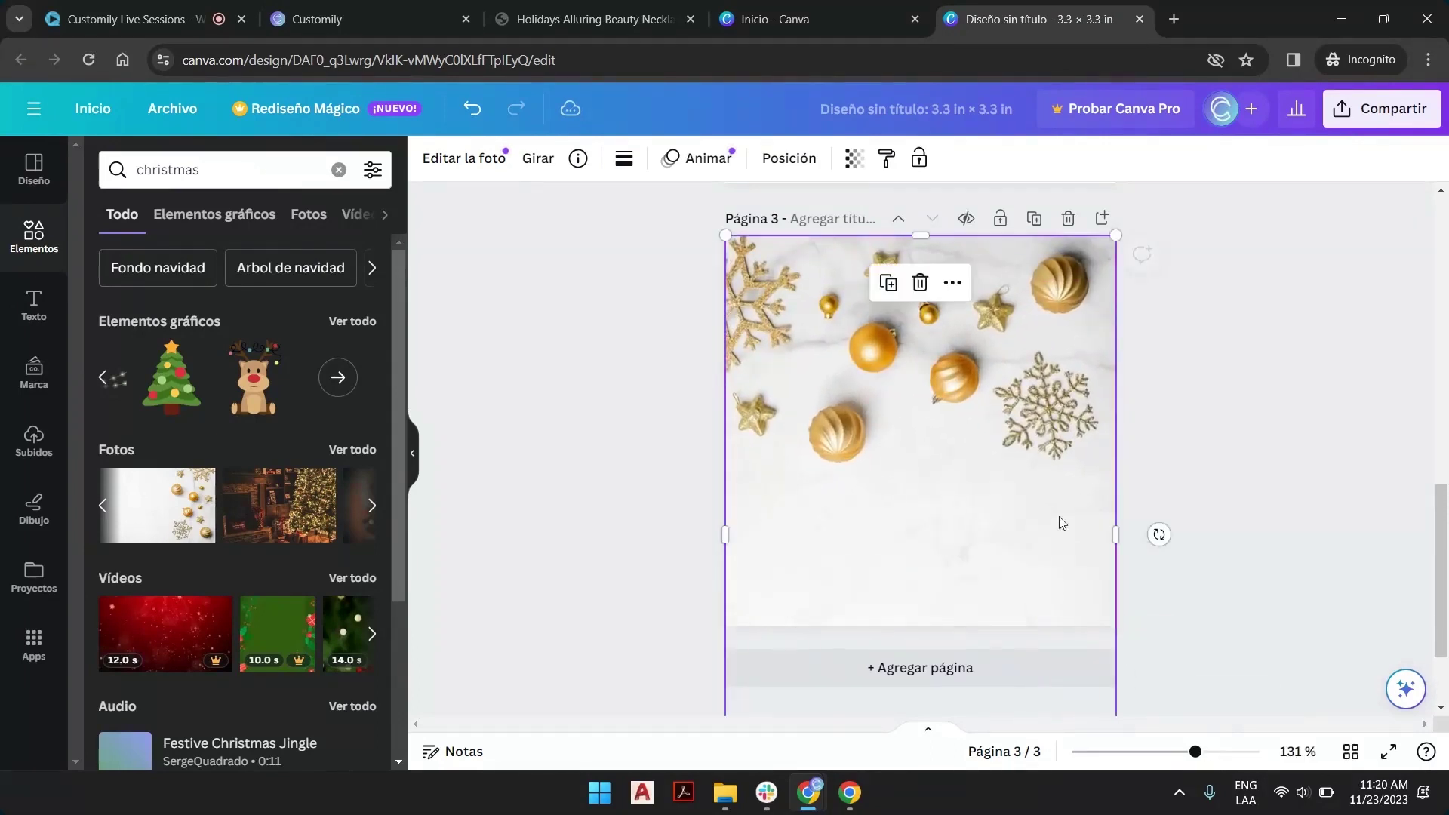
scroll(1058, 518, down, 2)
drag(920, 701, 919, 620)
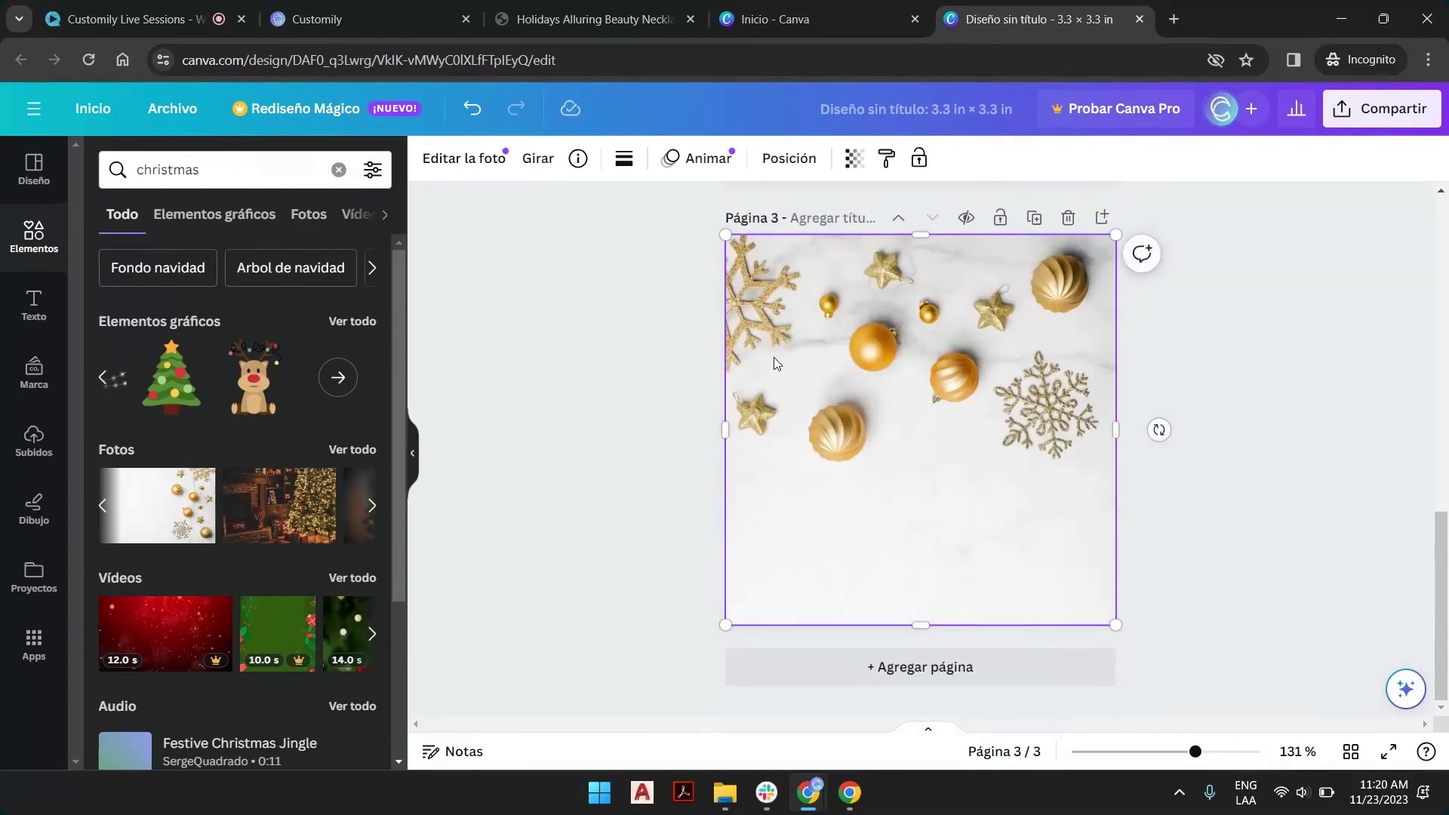
click(675, 480)
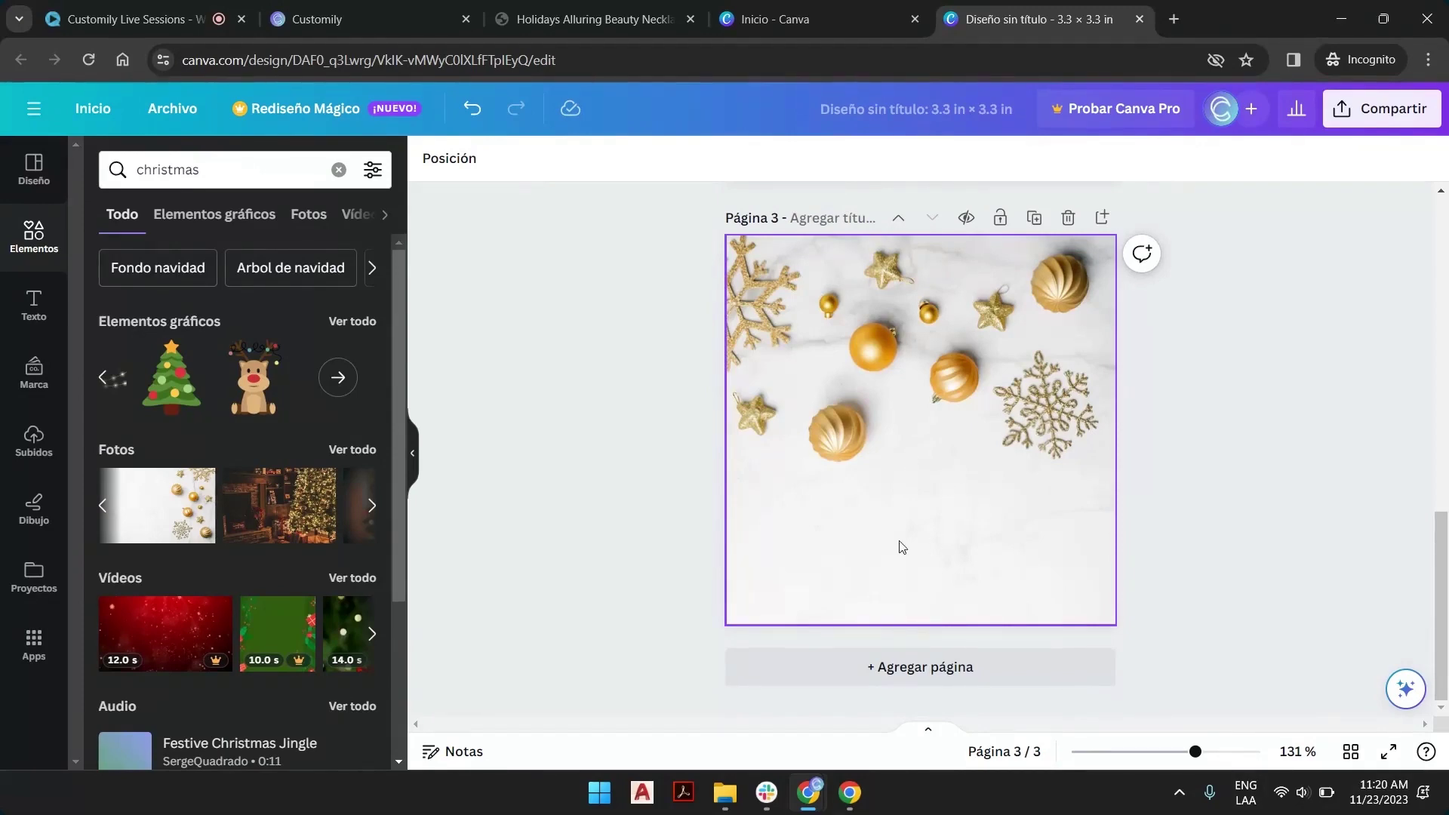
scroll(902, 546, up, 10)
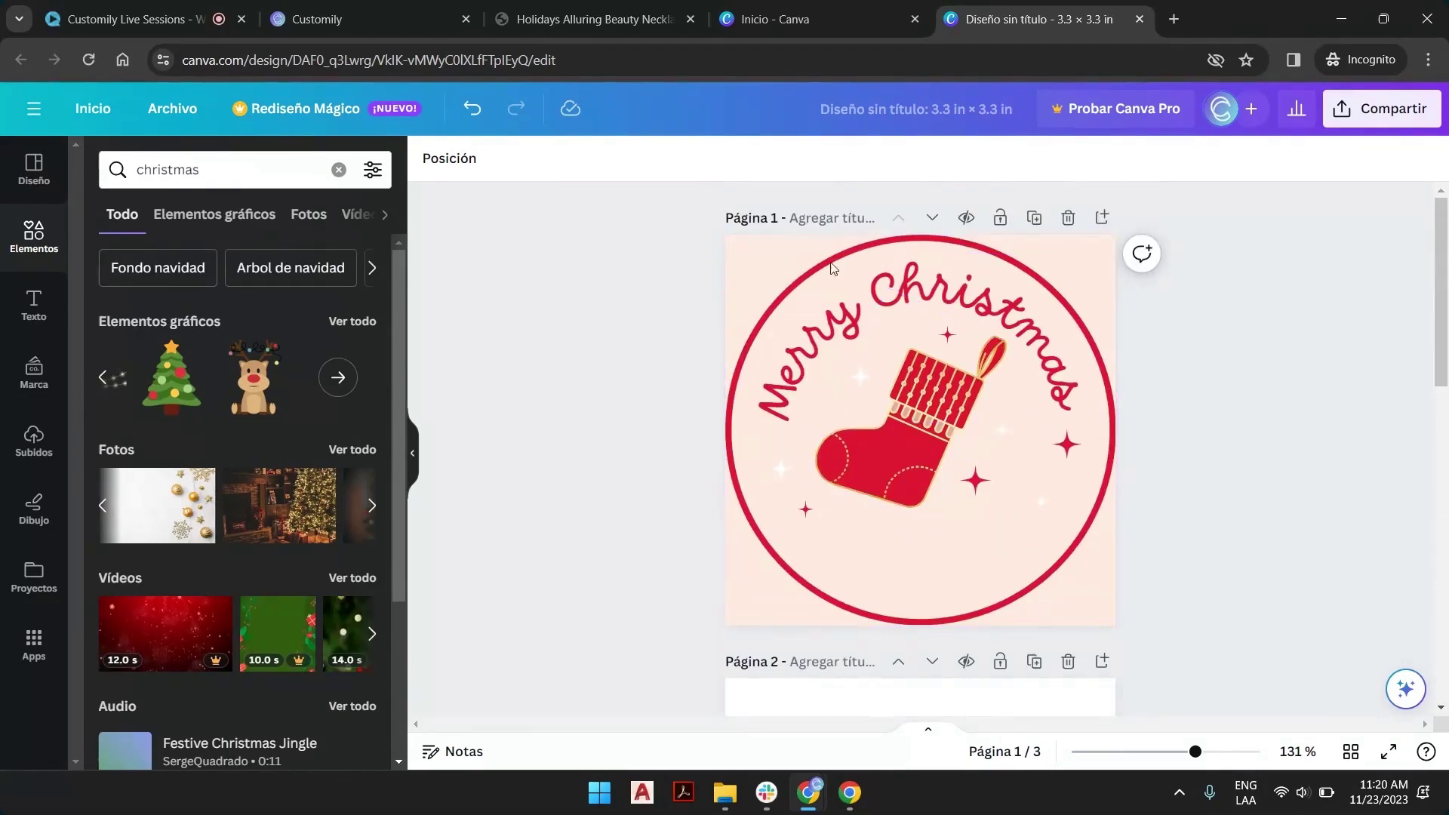
scroll(833, 268, down, 10)
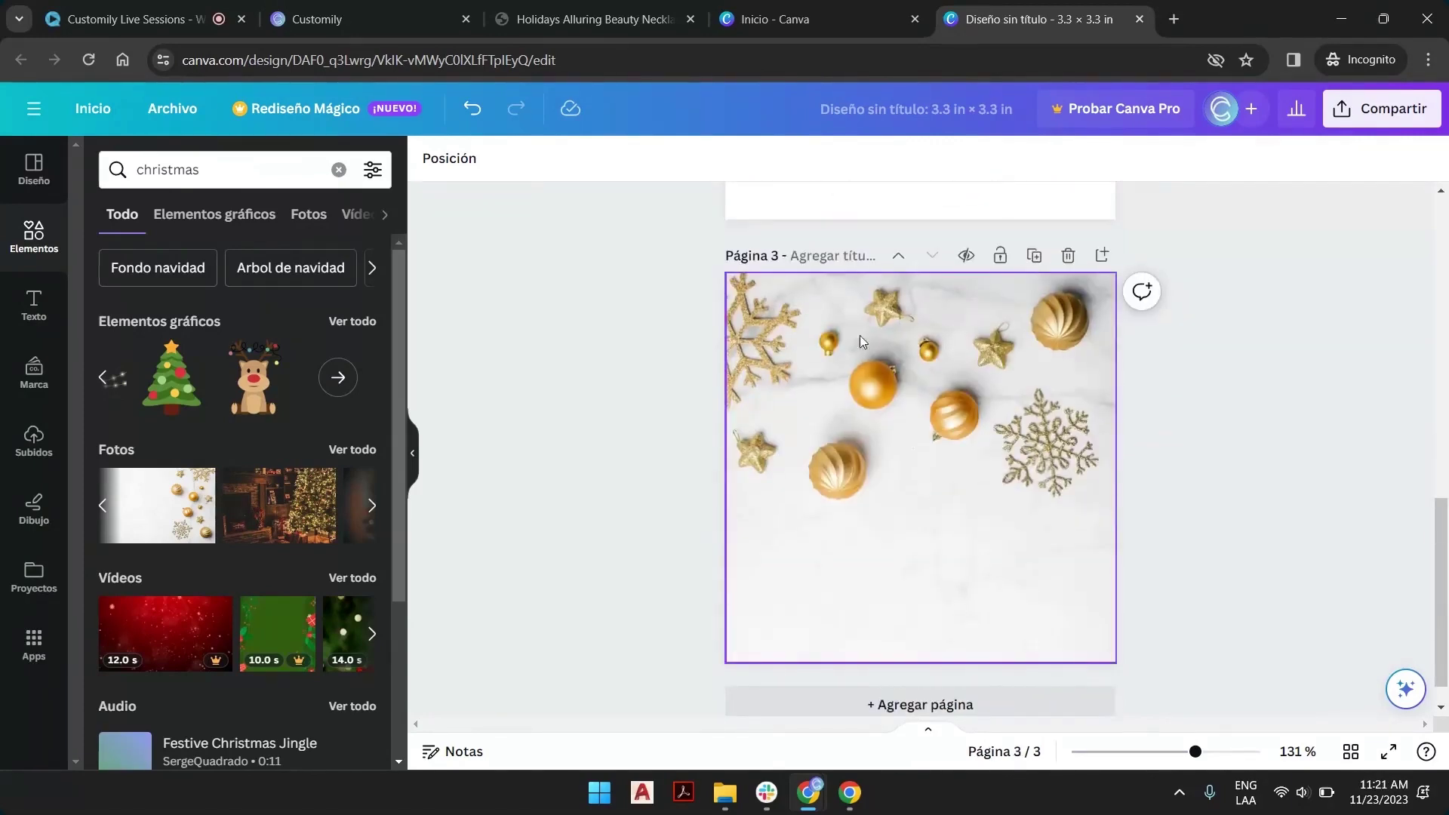
scroll(1037, 338, up, 8)
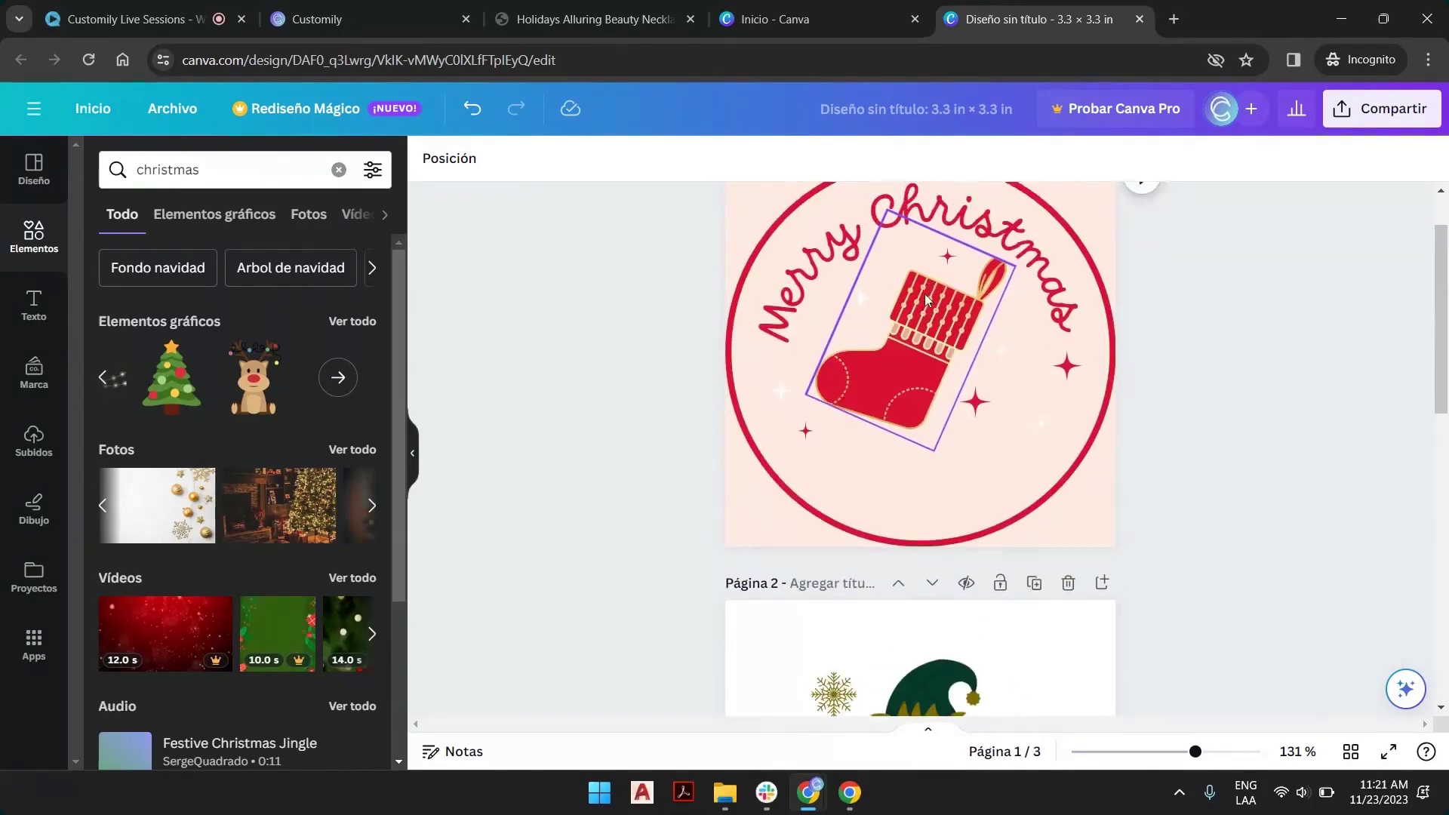
scroll(913, 370, down, 8)
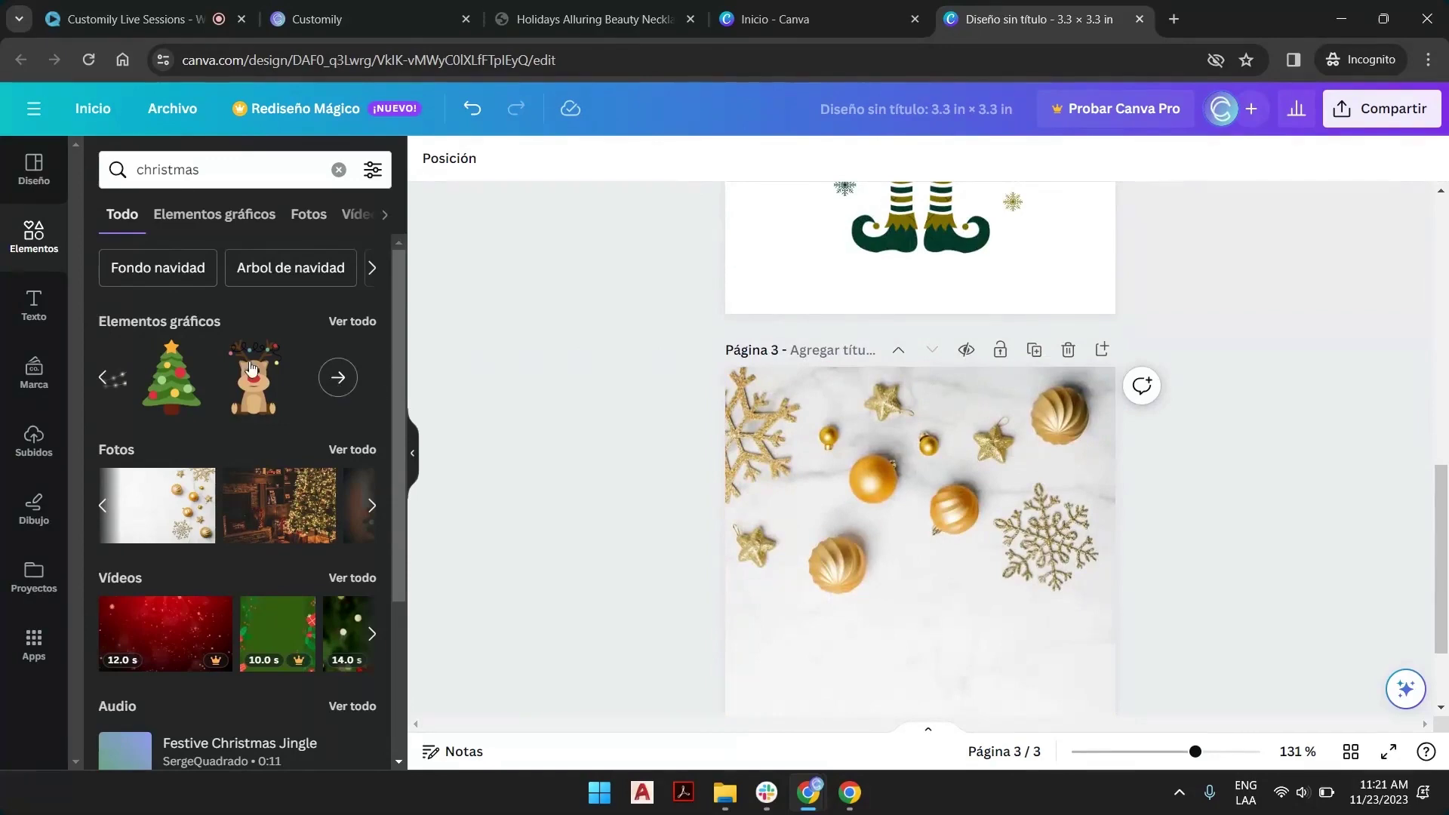
Step: Show all christmas graphics and examine them for a decorative border to use on page 3
click(352, 321)
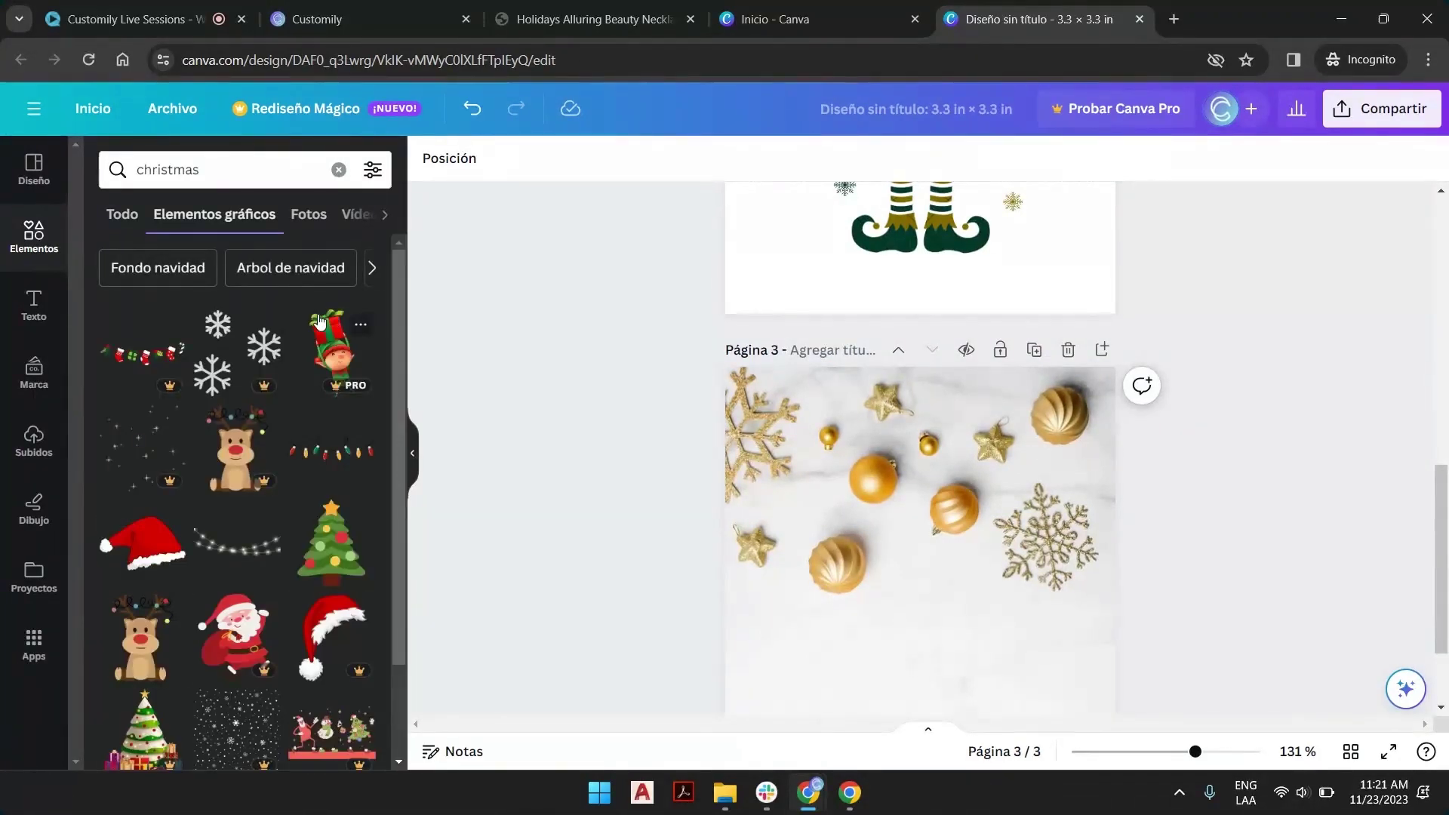
scroll(286, 492, down, 2)
scroll(285, 491, down, 5)
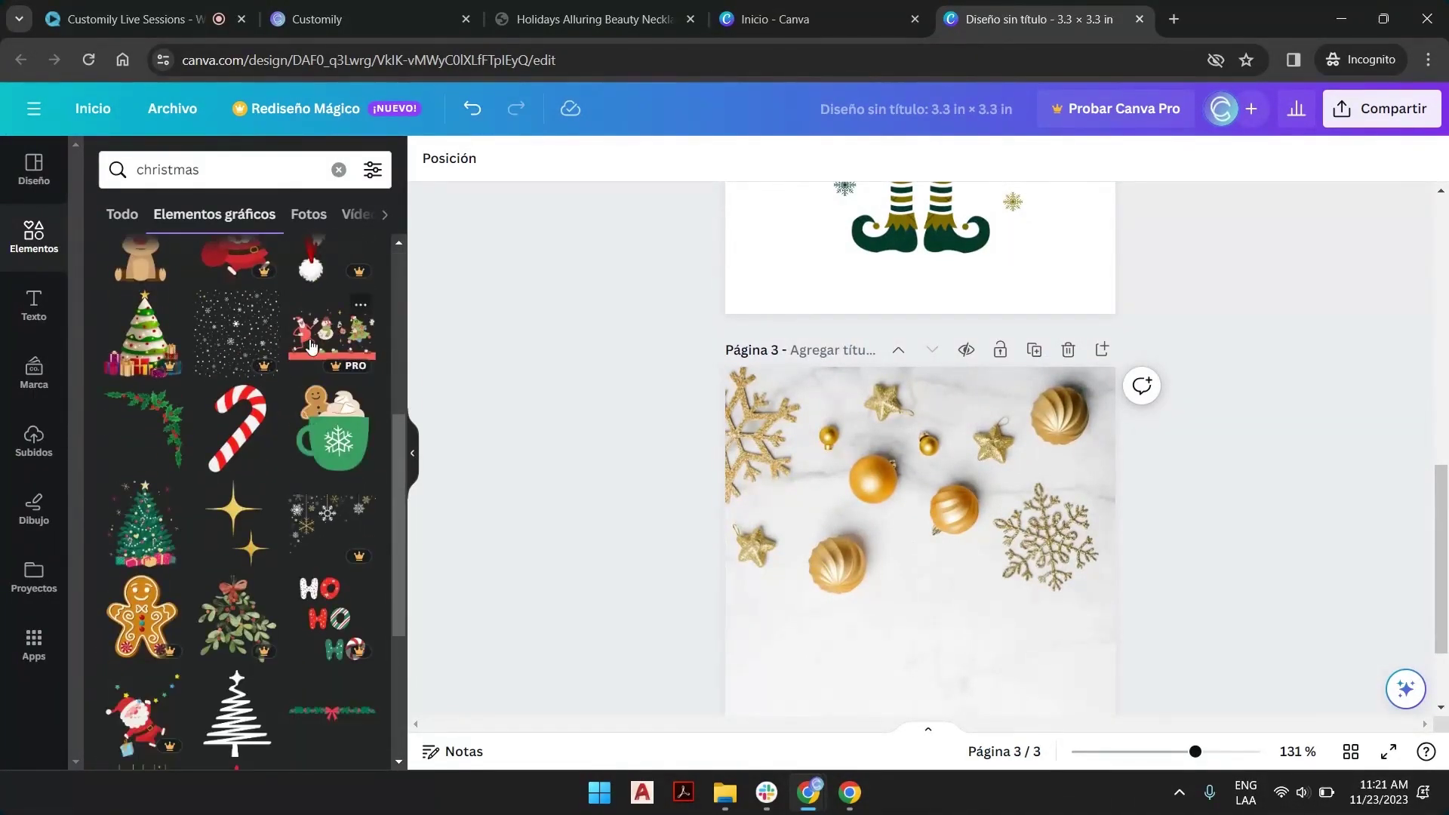
scroll(308, 483, down, 3)
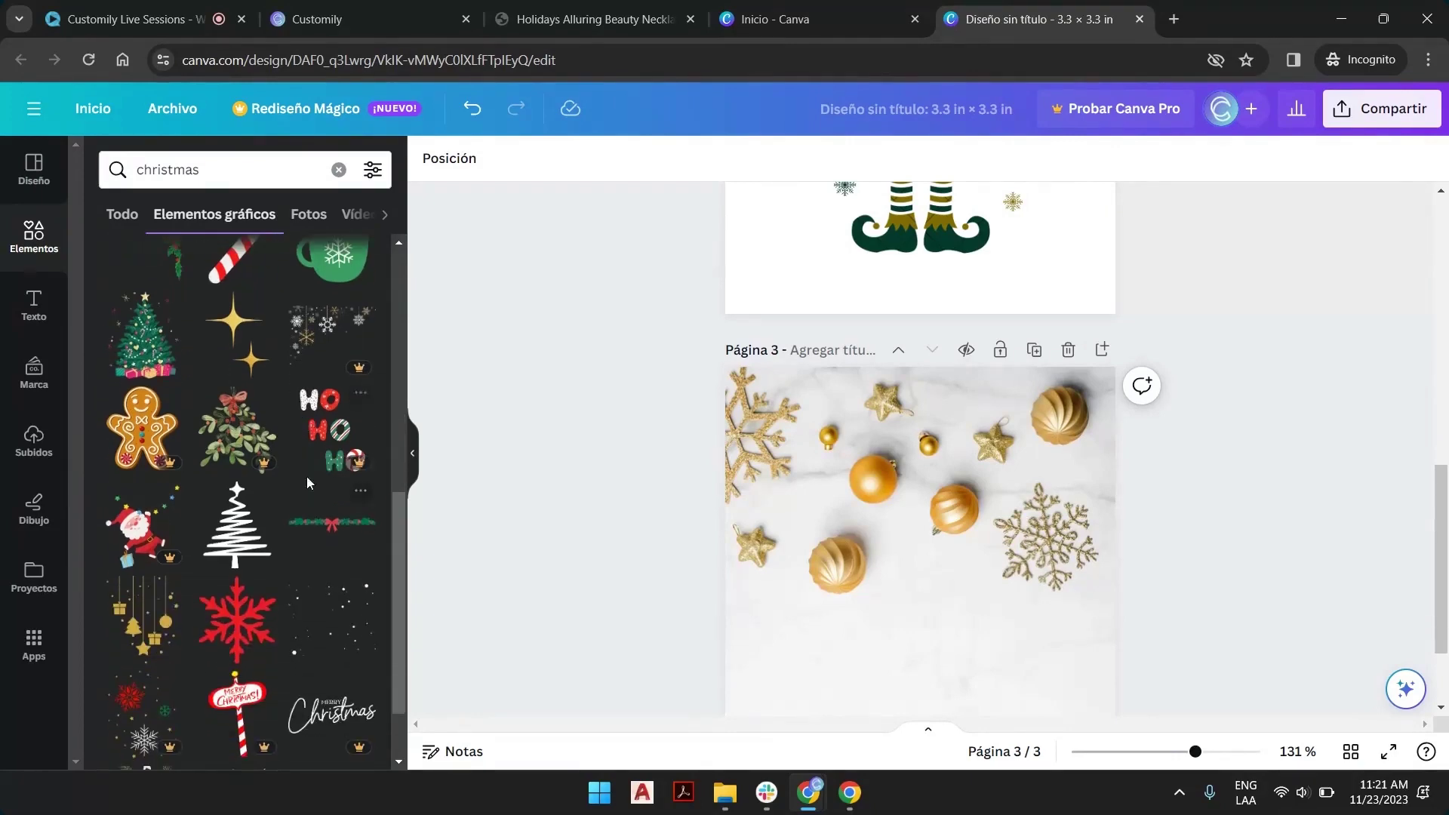
scroll(292, 393, down, 5)
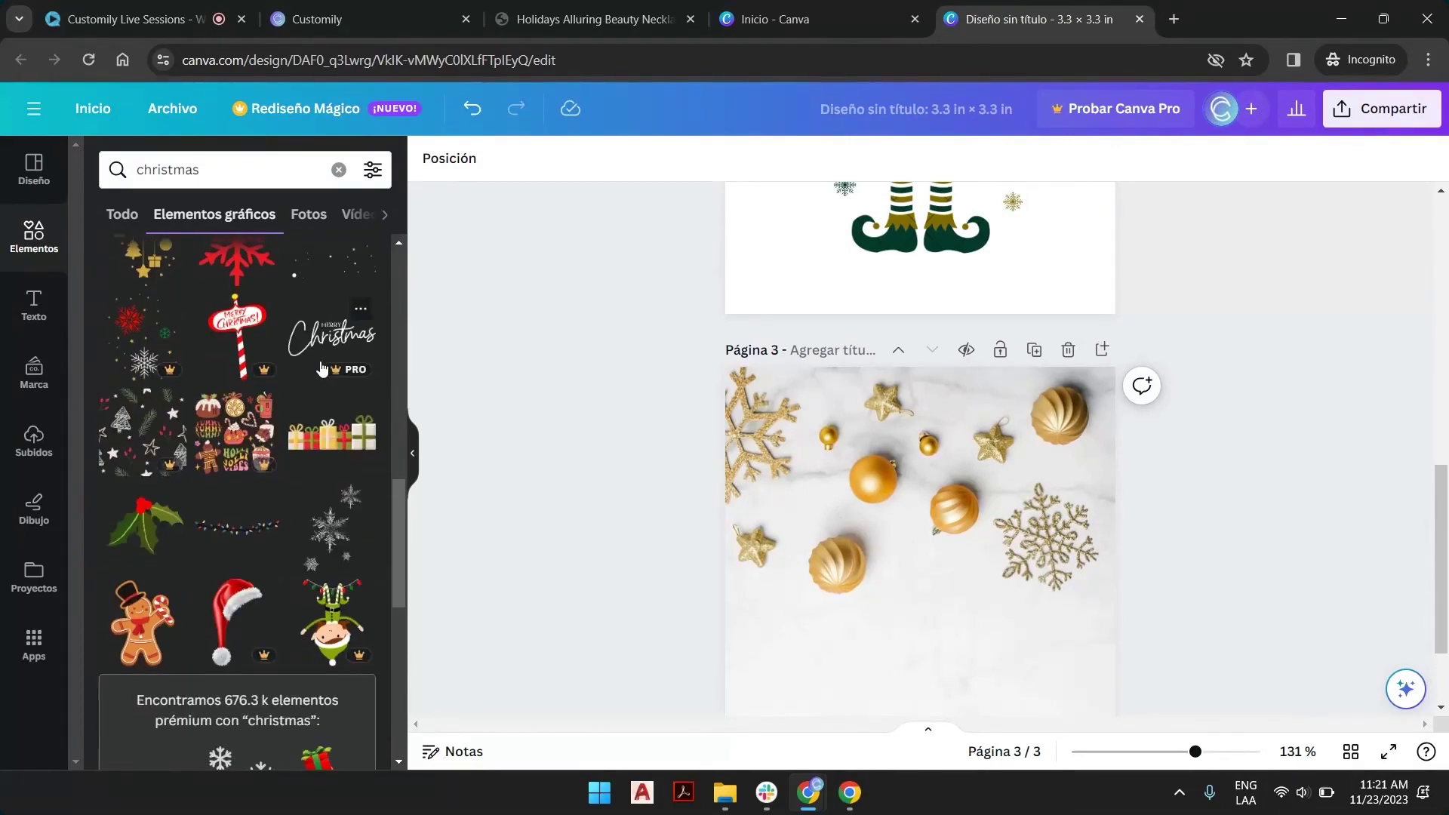
scroll(256, 428, down, 8)
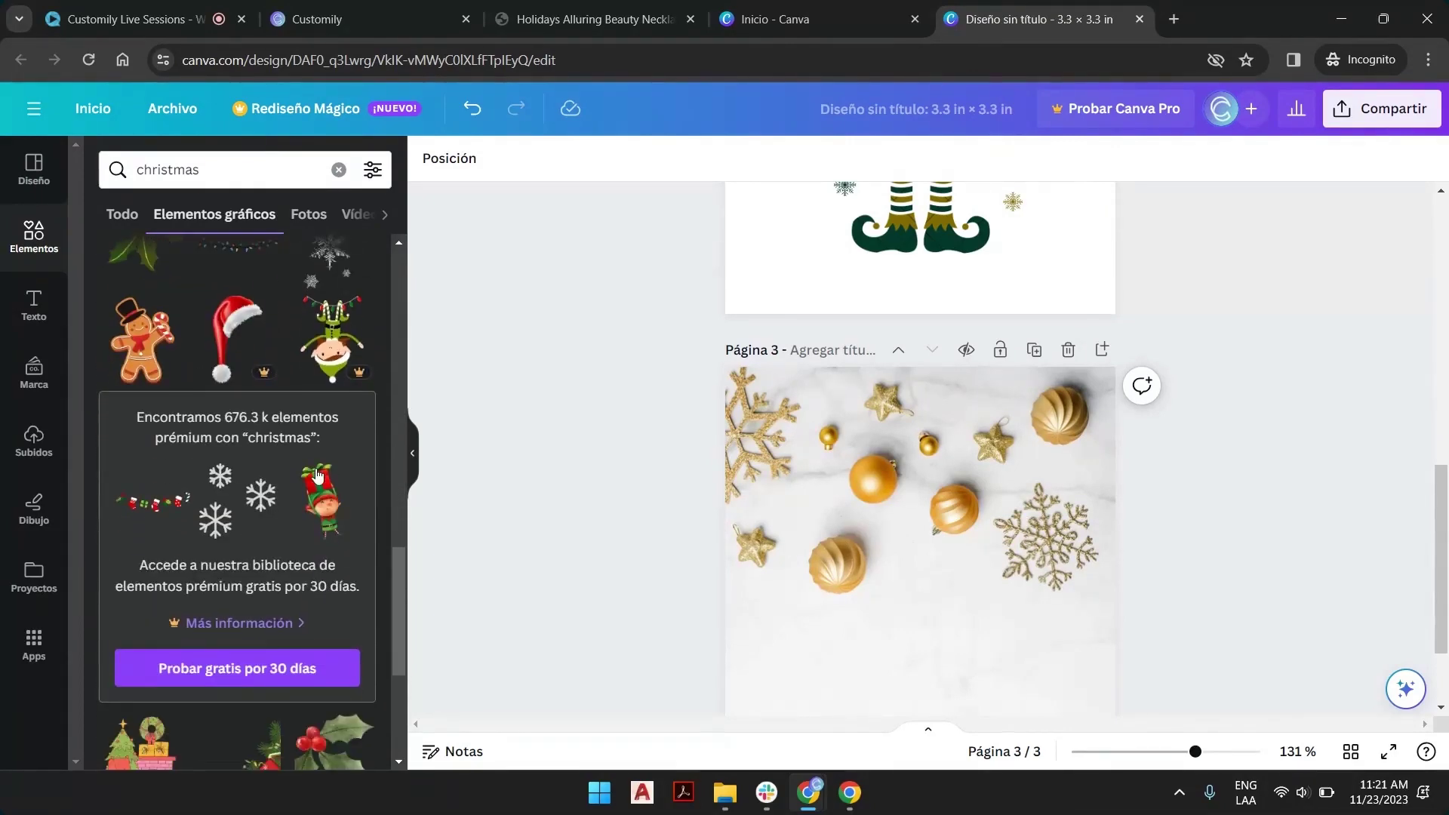
scroll(330, 544, down, 1)
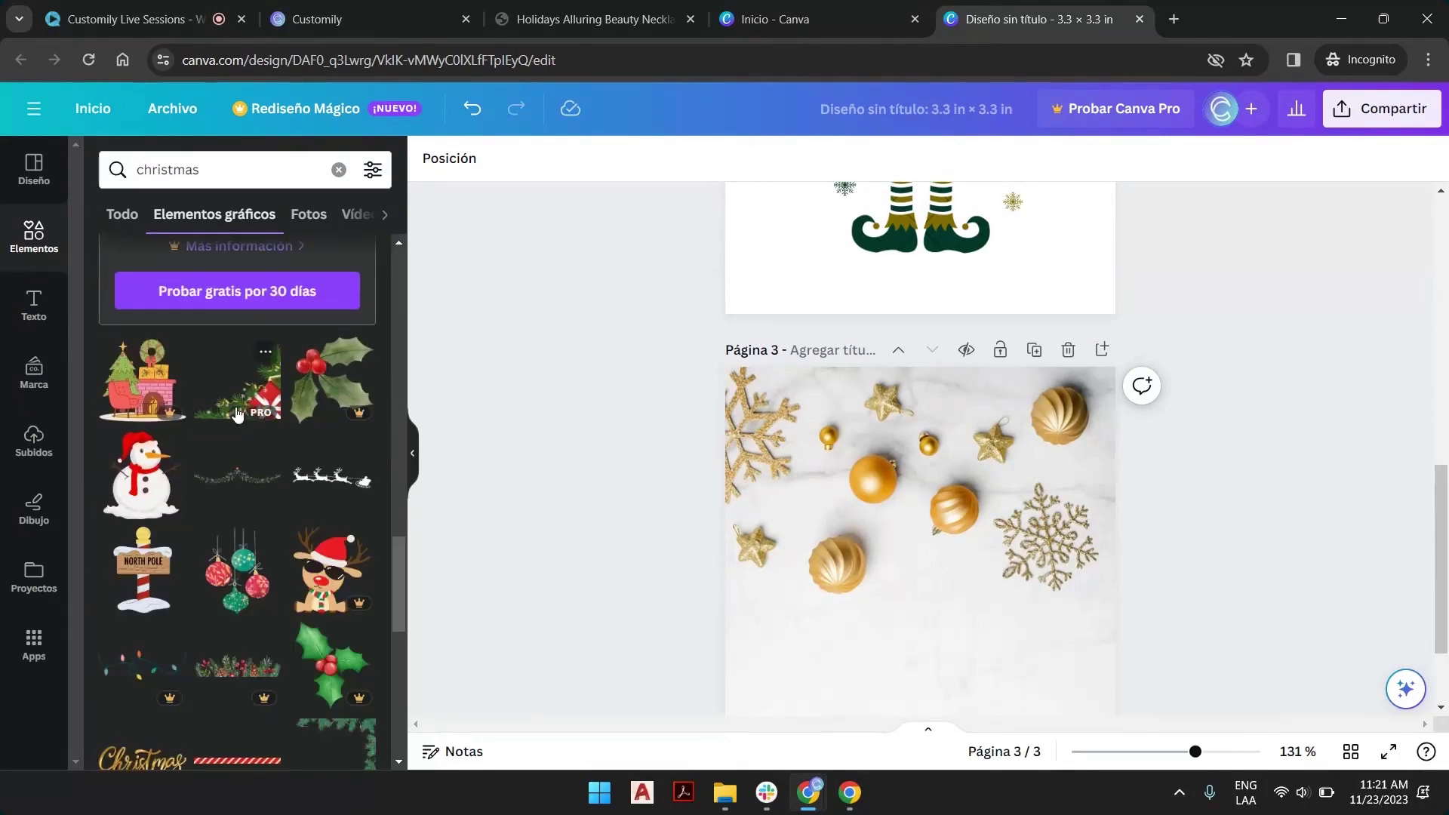
scroll(128, 516, down, 4)
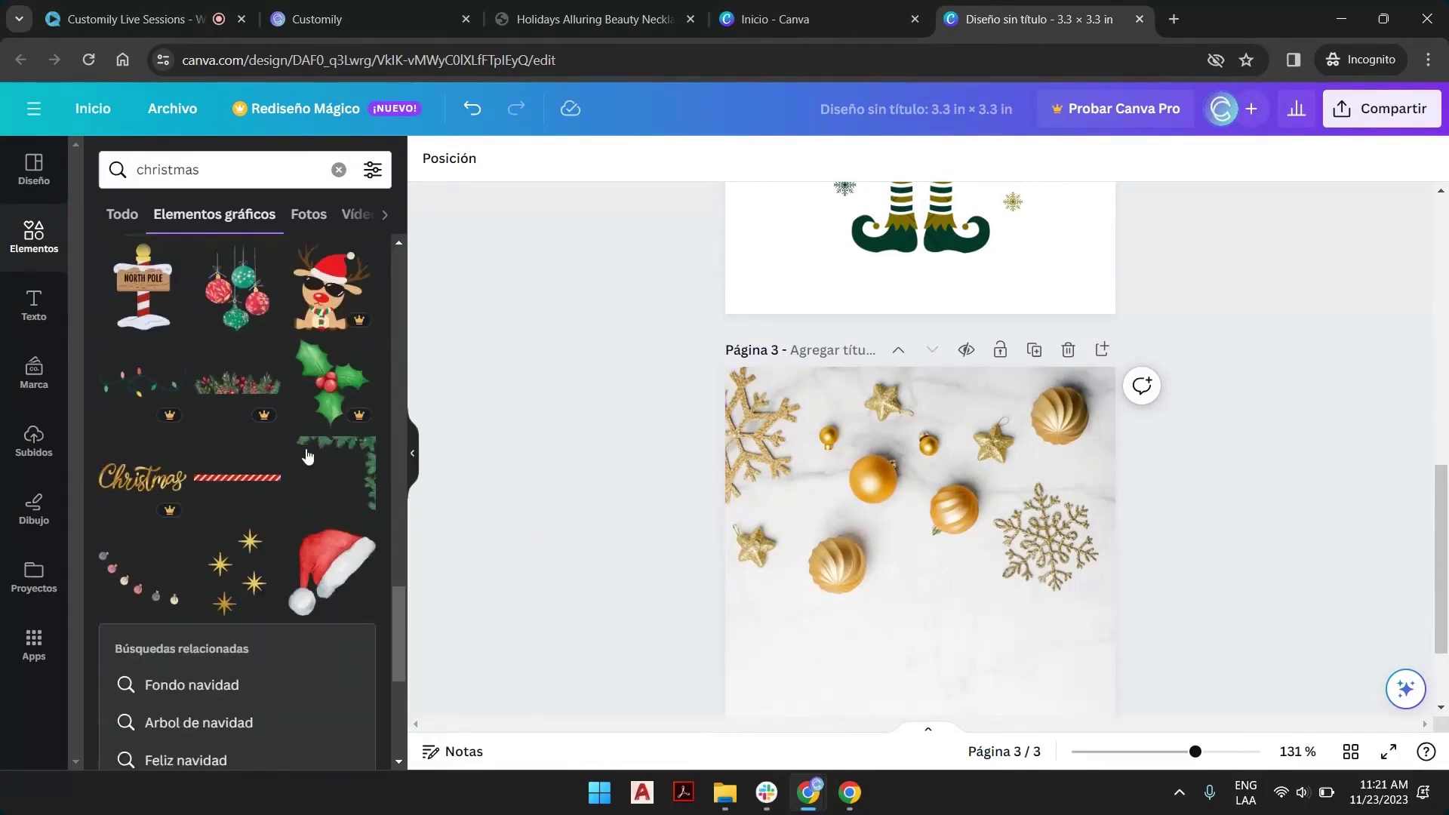
Step: Delete the gold ornament photo from page 3 and check the details of the Watercolor Christmas Border graphic
click(993, 458)
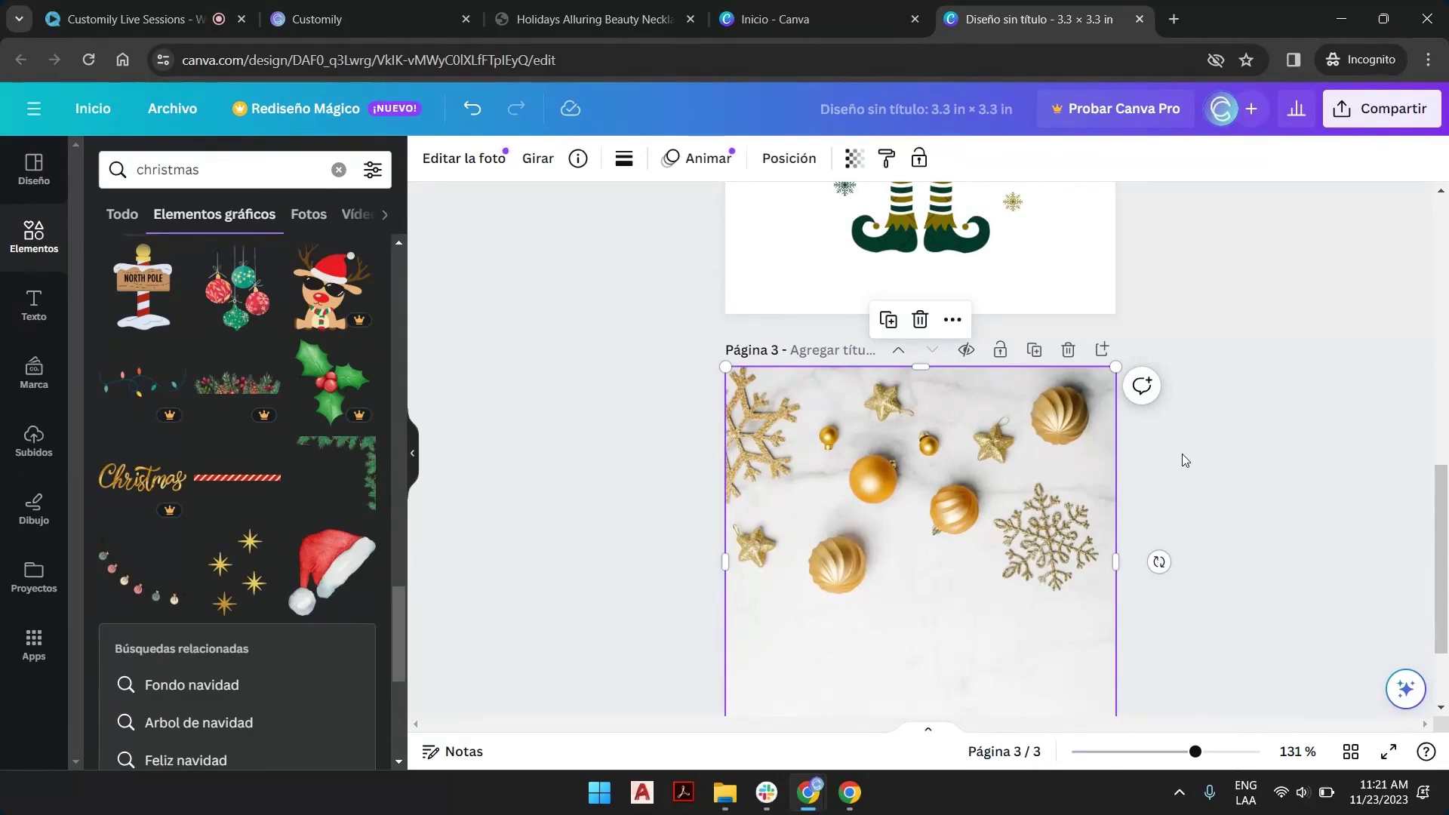
key(Delete)
click(361, 448)
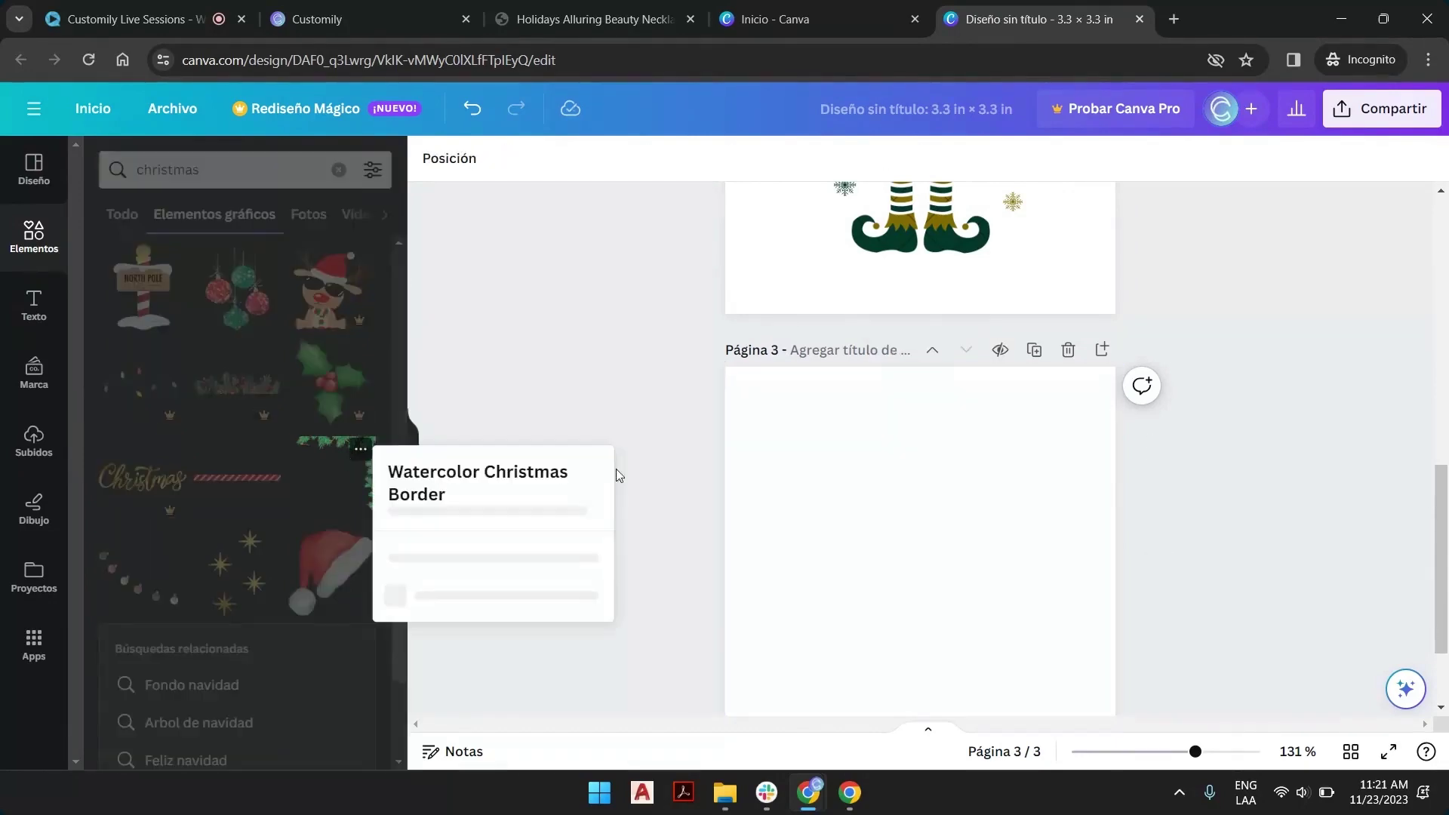
scroll(923, 477, down, 2)
click(616, 288)
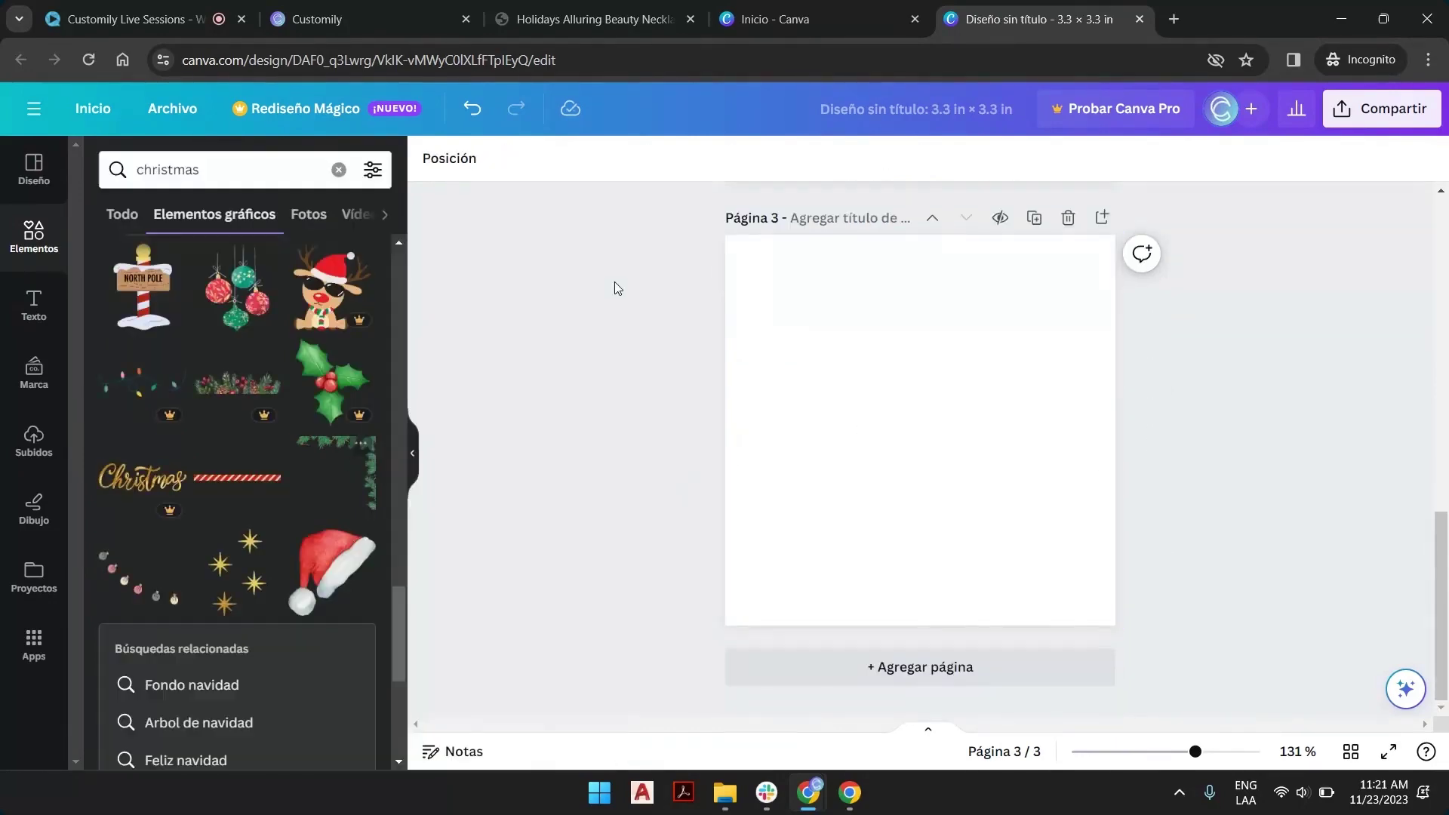
Step: Add the Watercolor Christmas Border to page 3, snap it into the top-right page corner and enlarge it to the full page width
click(370, 485)
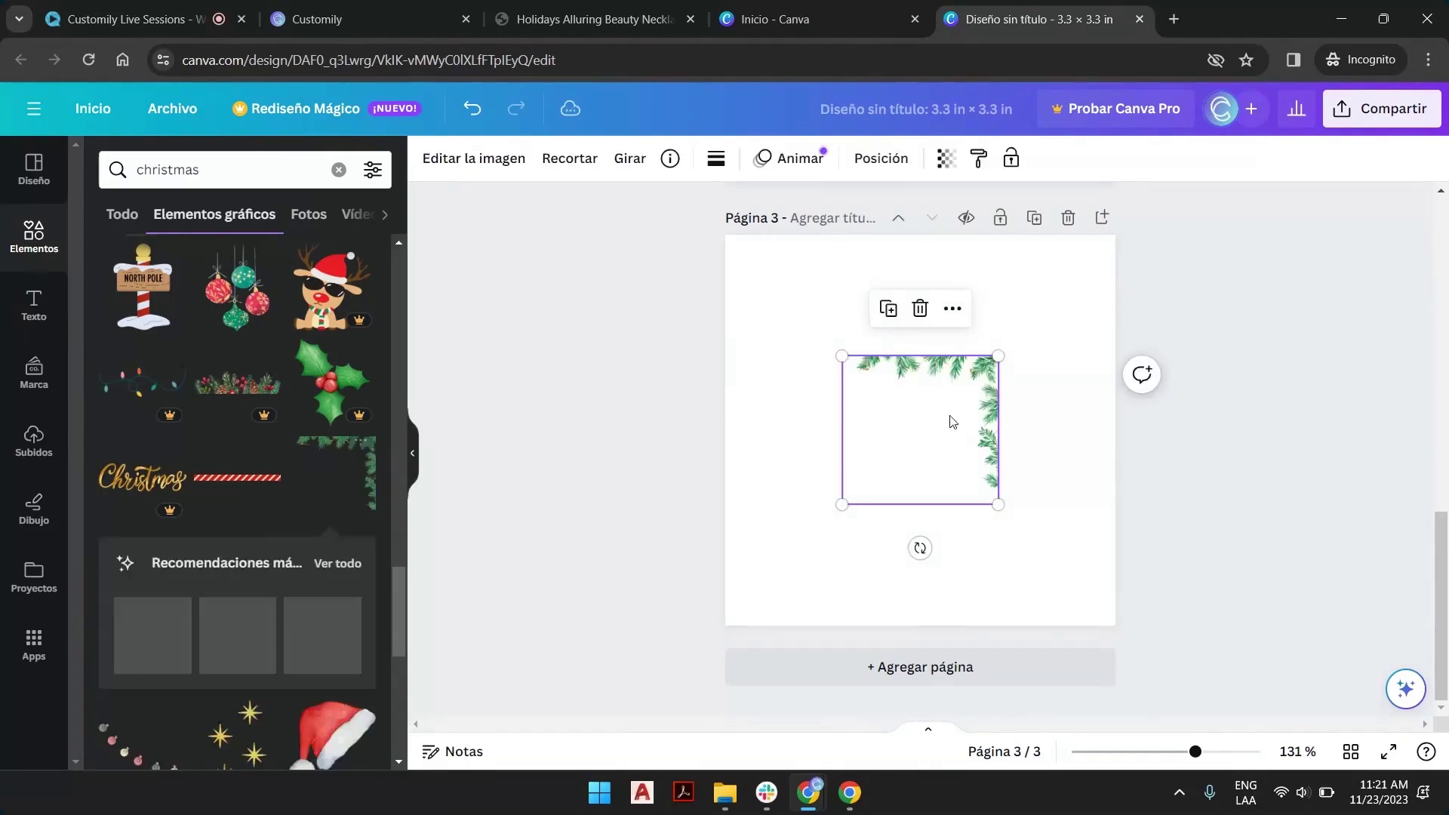
drag(983, 390, 1099, 276)
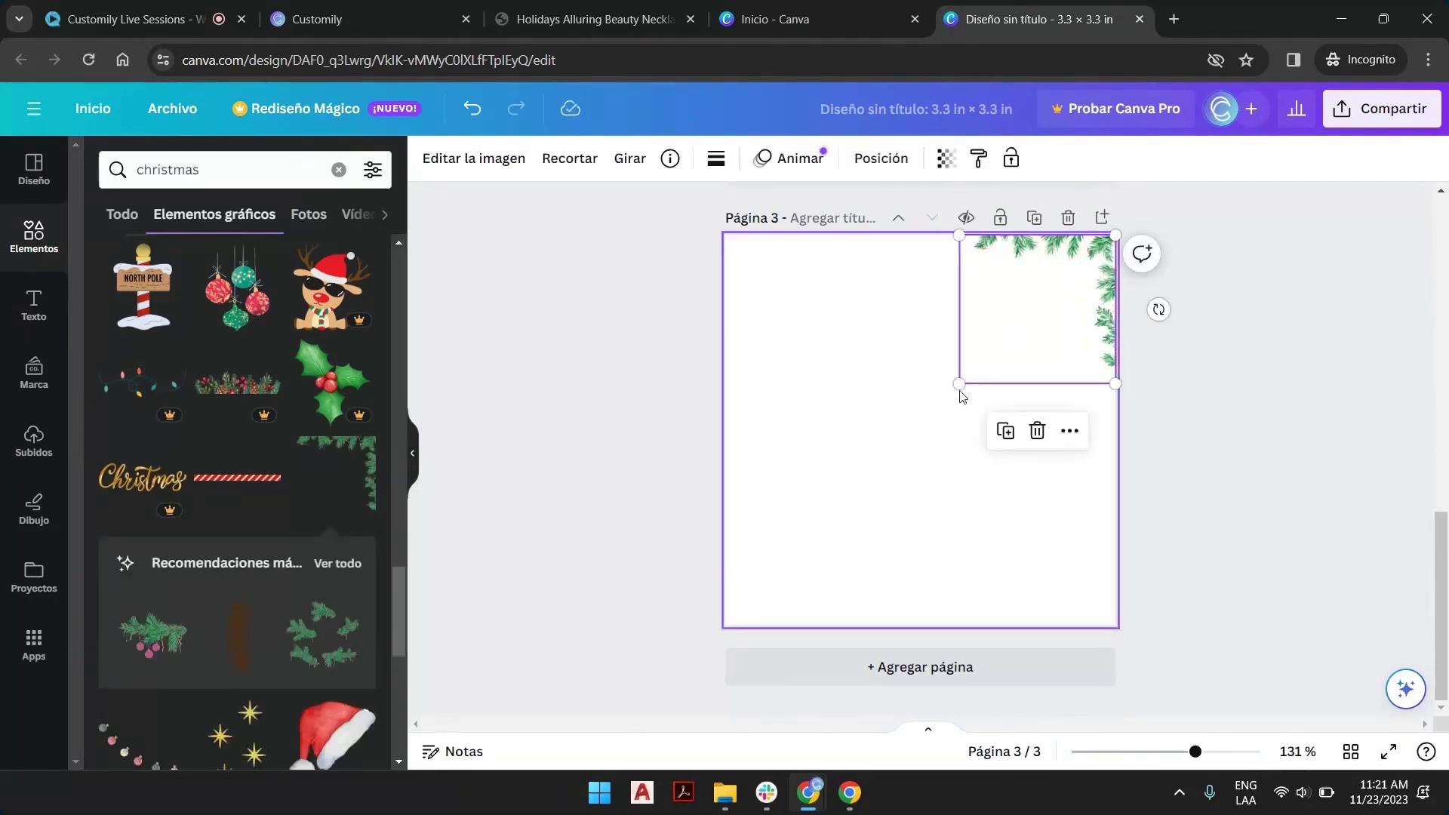
drag(959, 383, 726, 609)
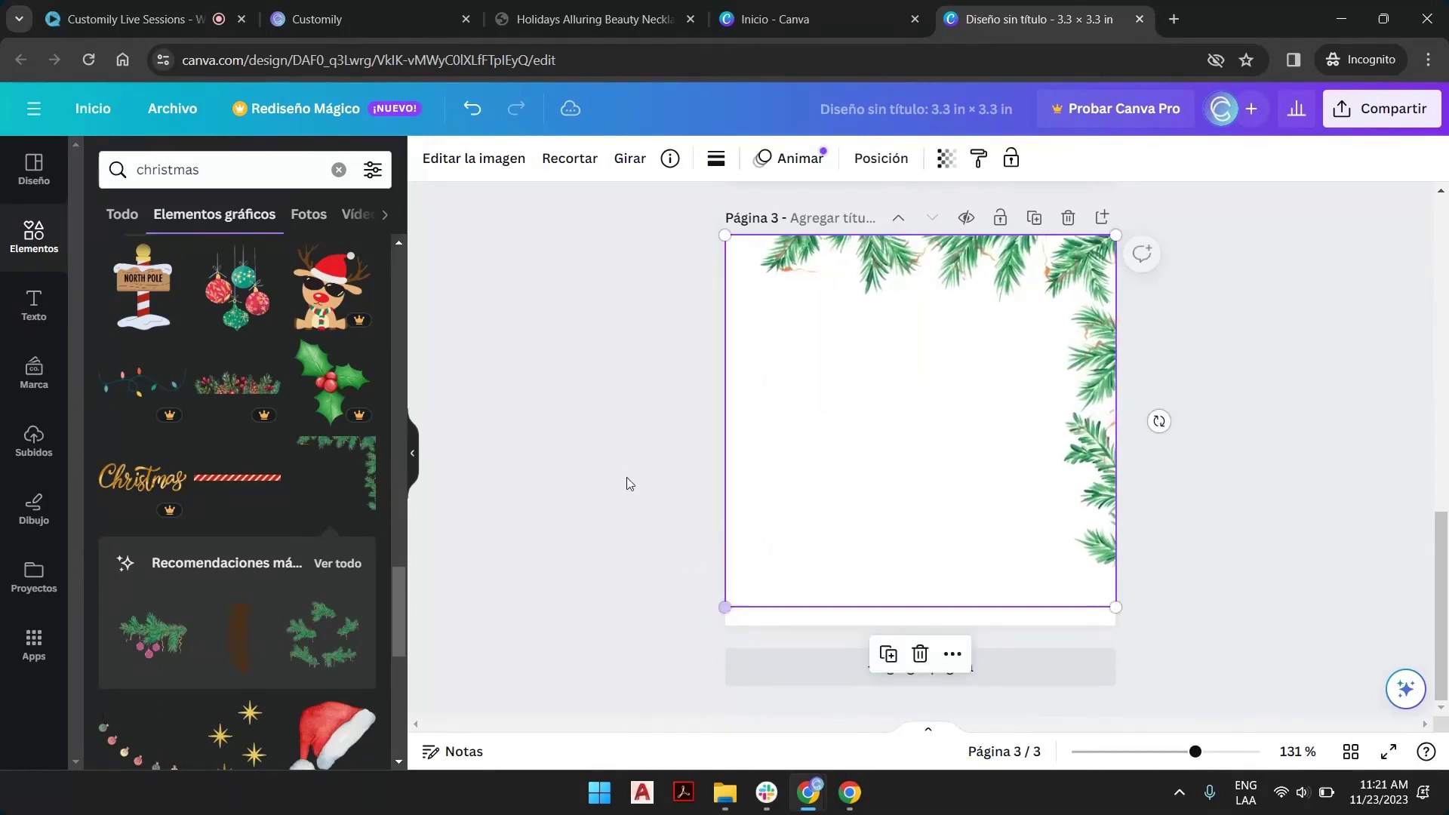
click(628, 482)
click(797, 339)
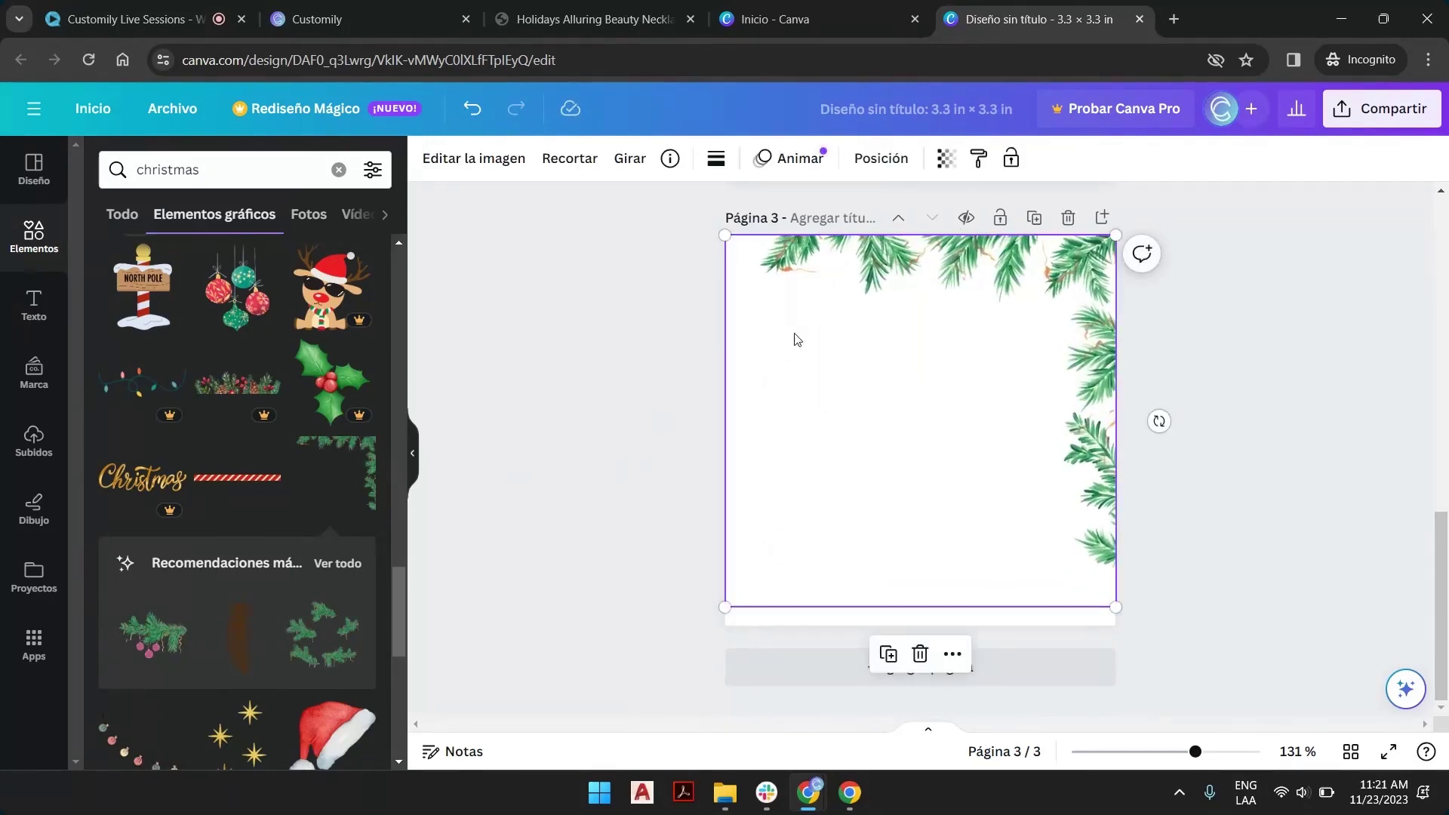
click(545, 419)
Step: Add a second Watercolor Christmas Border rotated 180°, align it to the page's bottom-left corner and enlarge it to the full page width
click(363, 447)
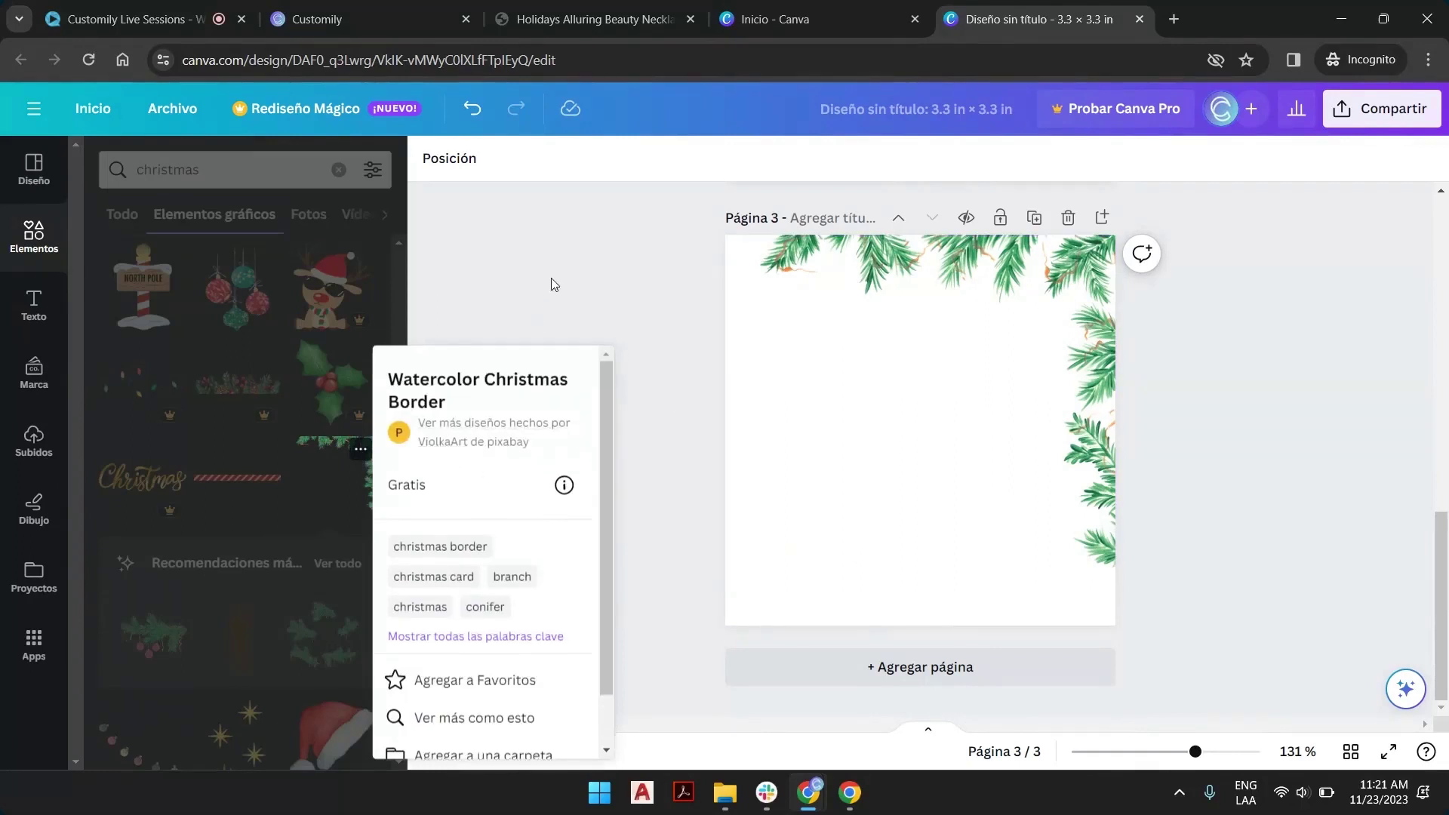
click(394, 433)
click(361, 446)
click(324, 453)
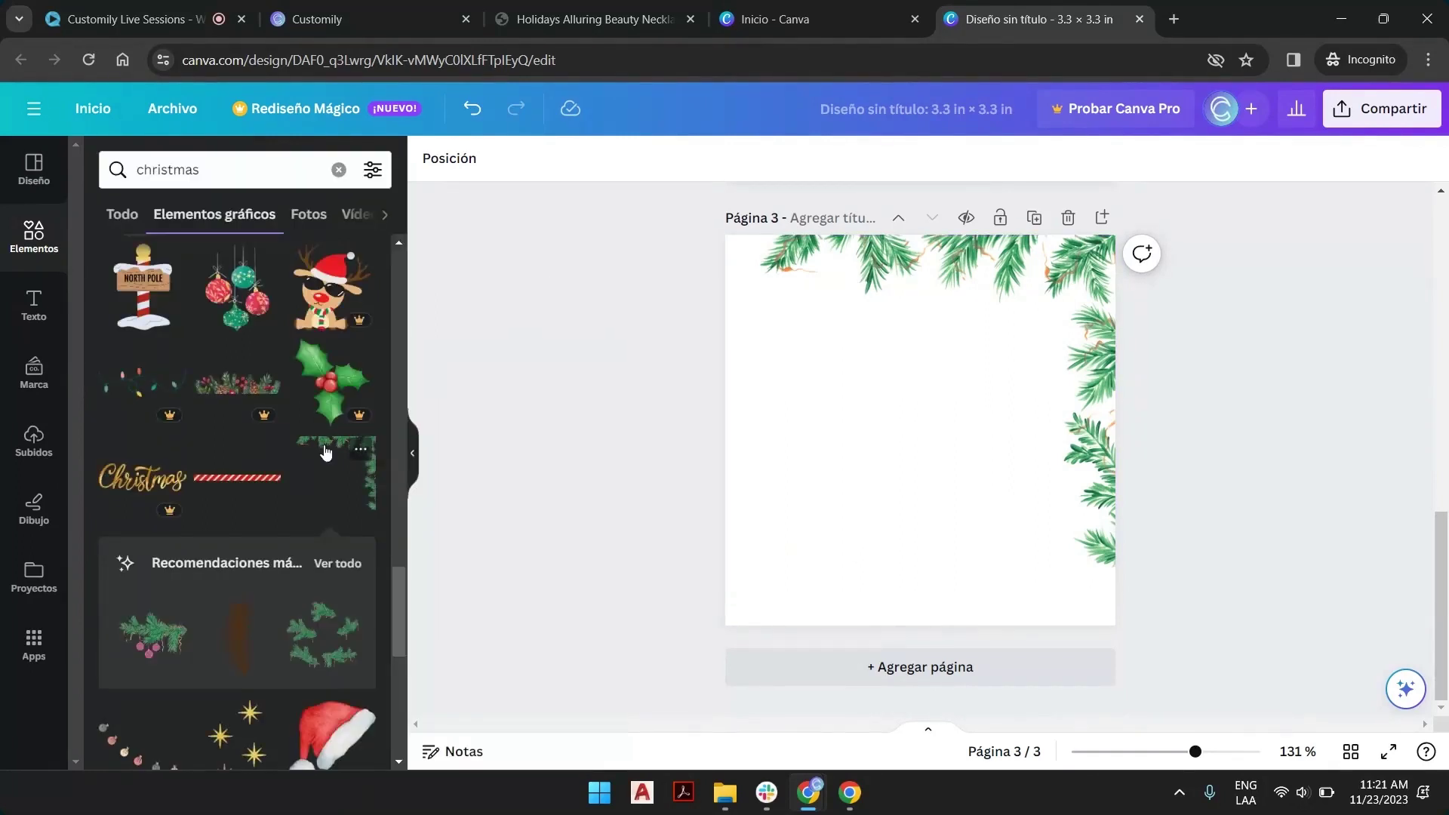
drag(920, 548, 913, 276)
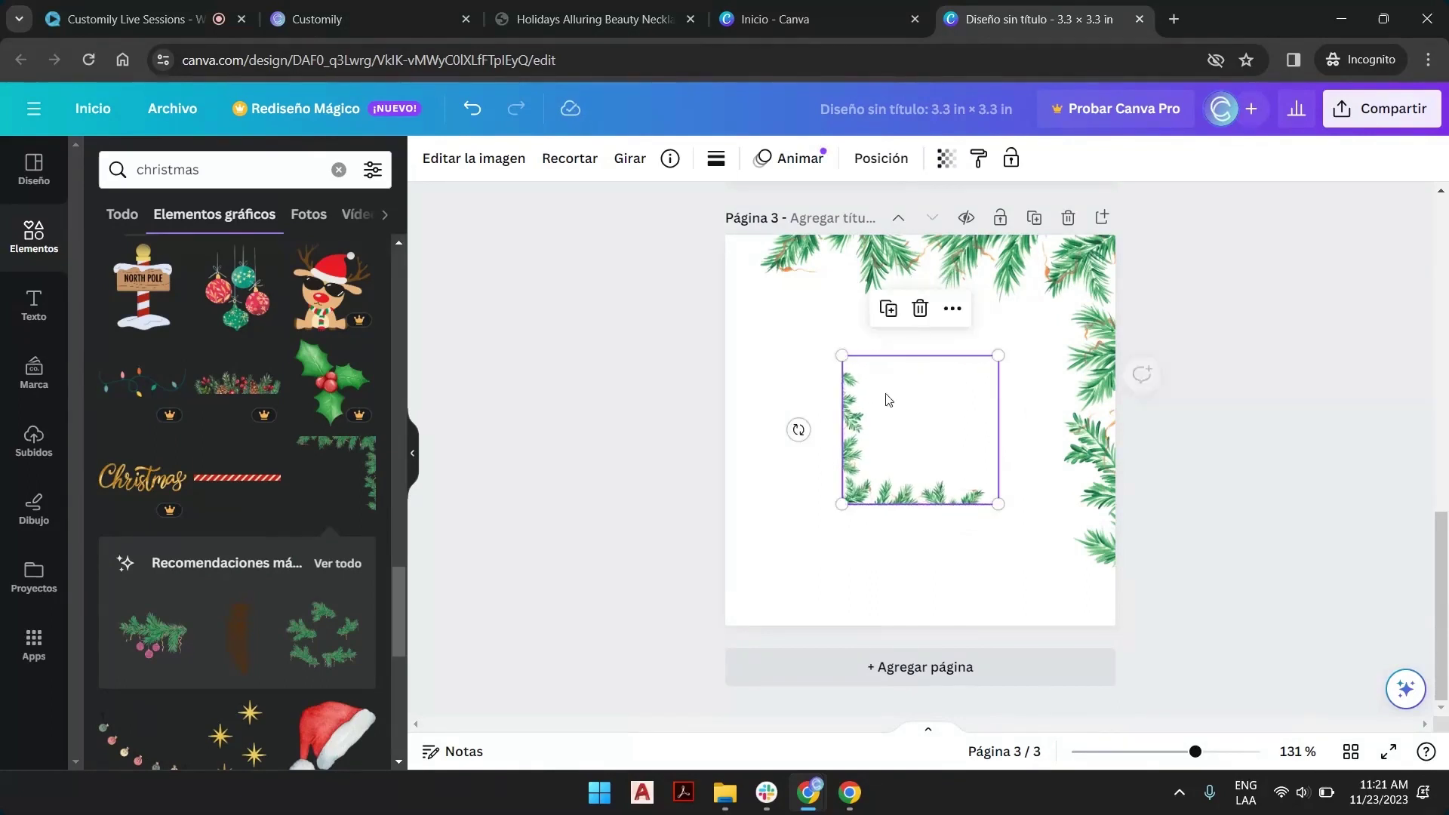
drag(869, 492, 751, 613)
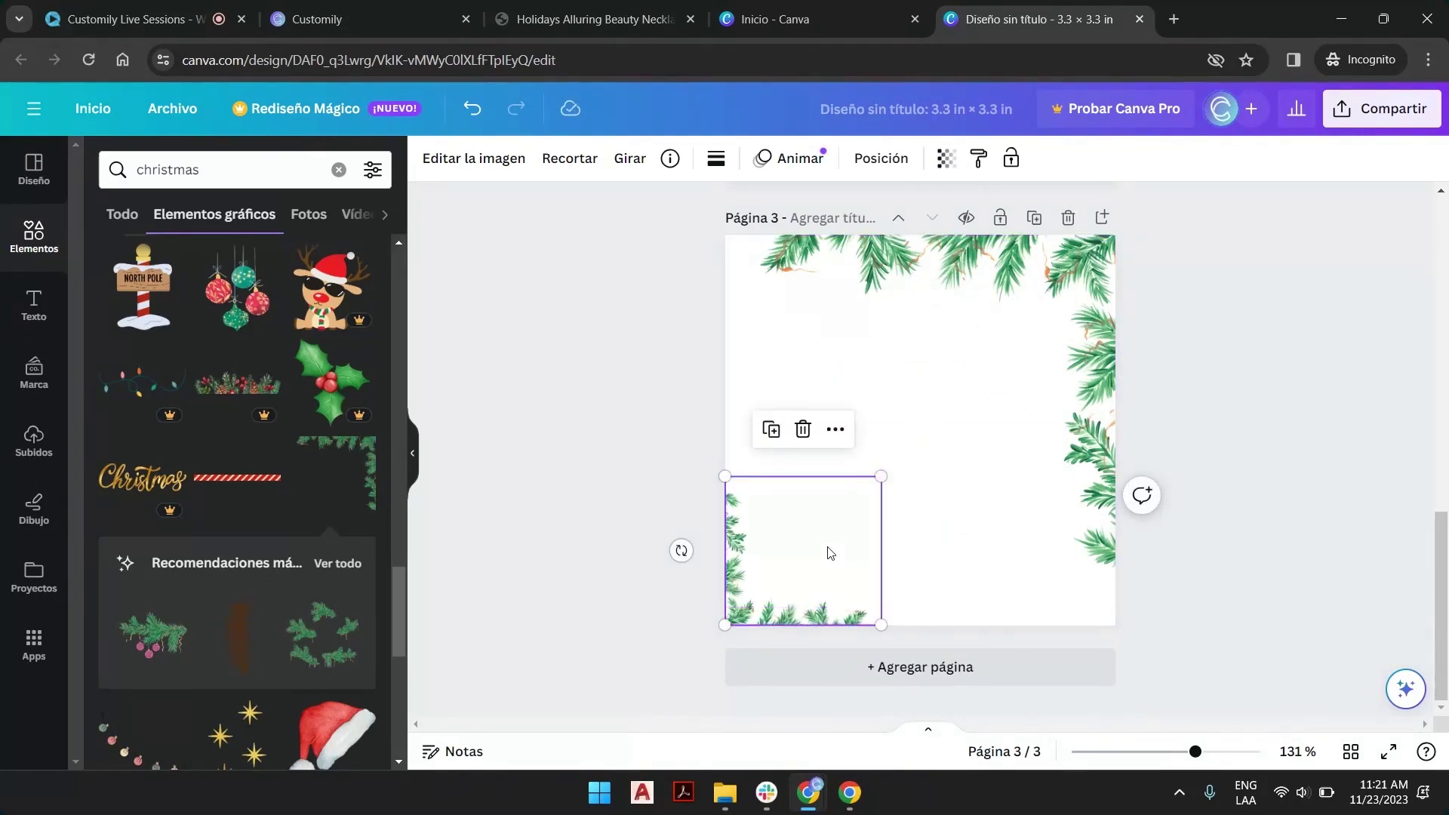
drag(883, 476, 1105, 241)
click(809, 347)
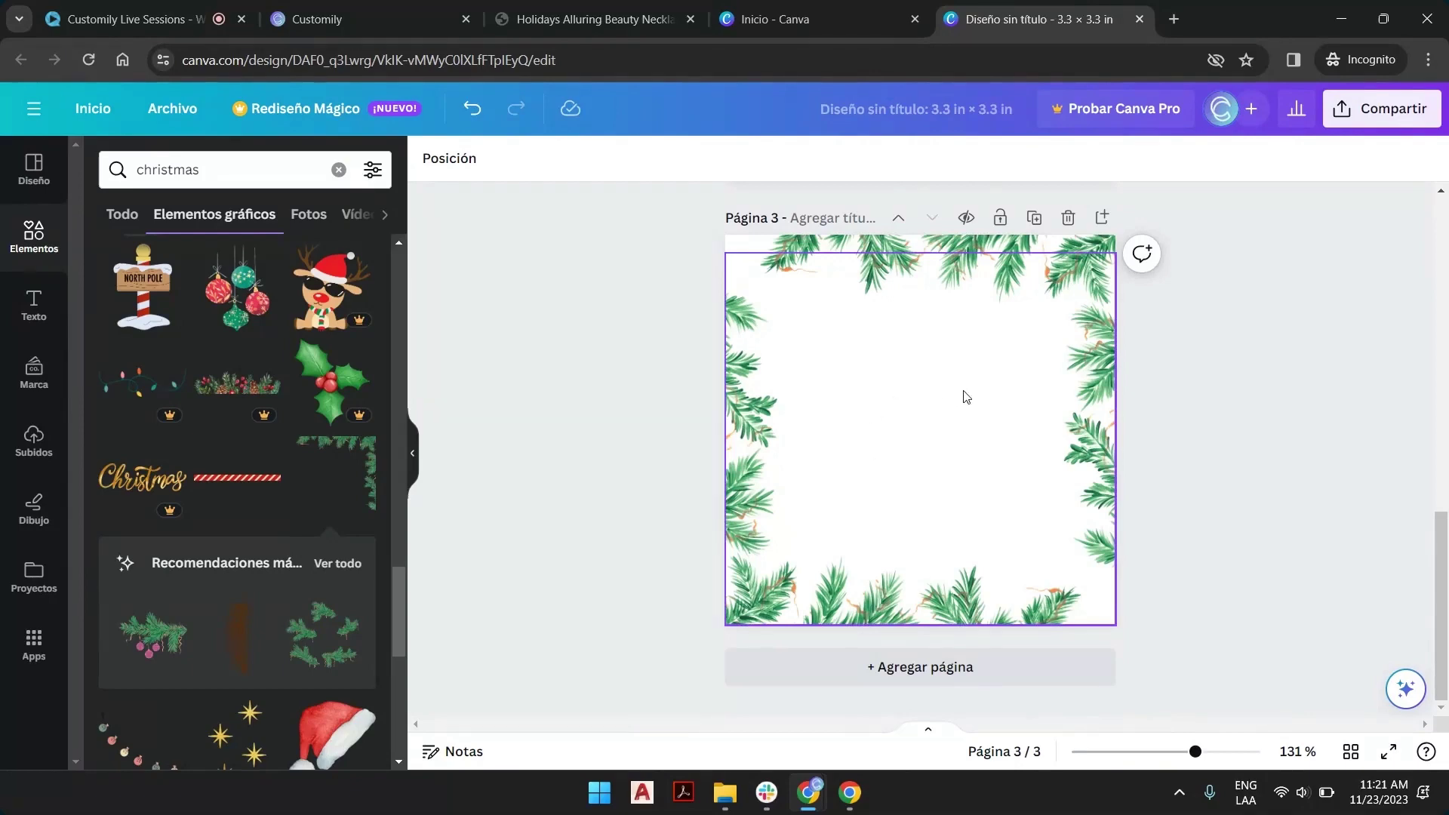
scroll(292, 557, down, 5)
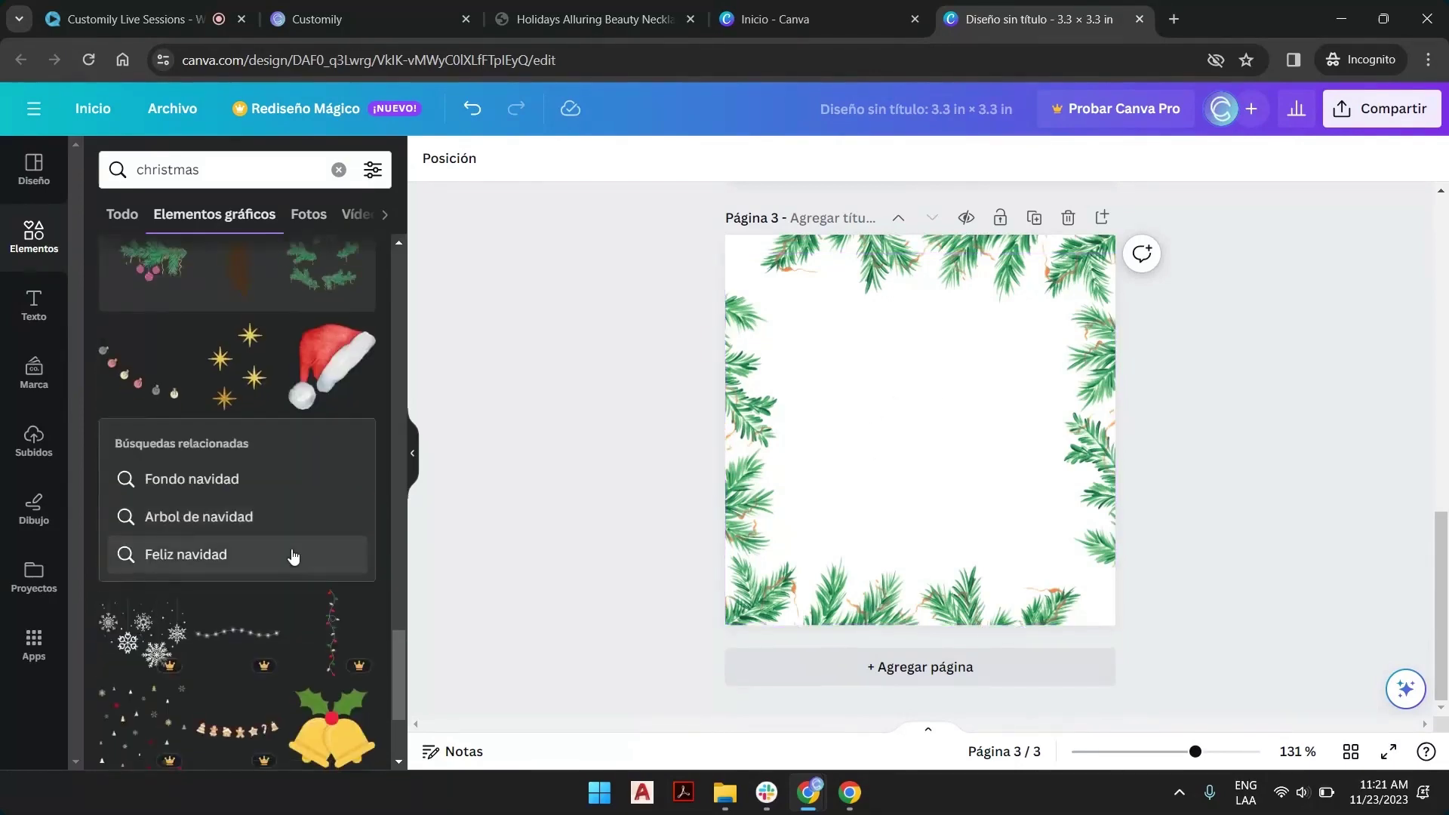
Step: Look through the christmas graphics results for further decoration for page 3
scroll(294, 537, up, 1)
scroll(275, 495, down, 5)
scroll(219, 378, up, 10)
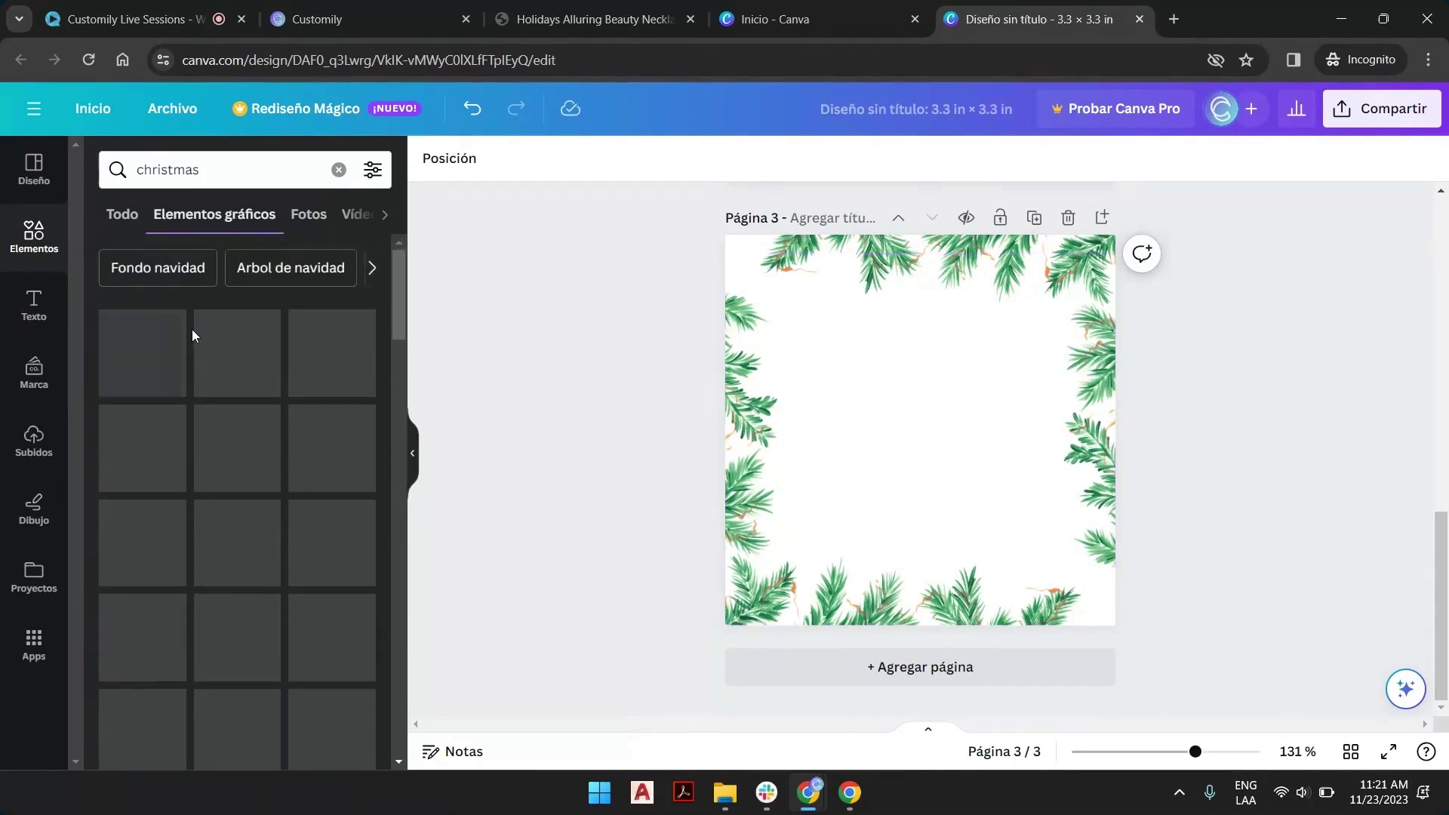
scroll(237, 335, down, 10)
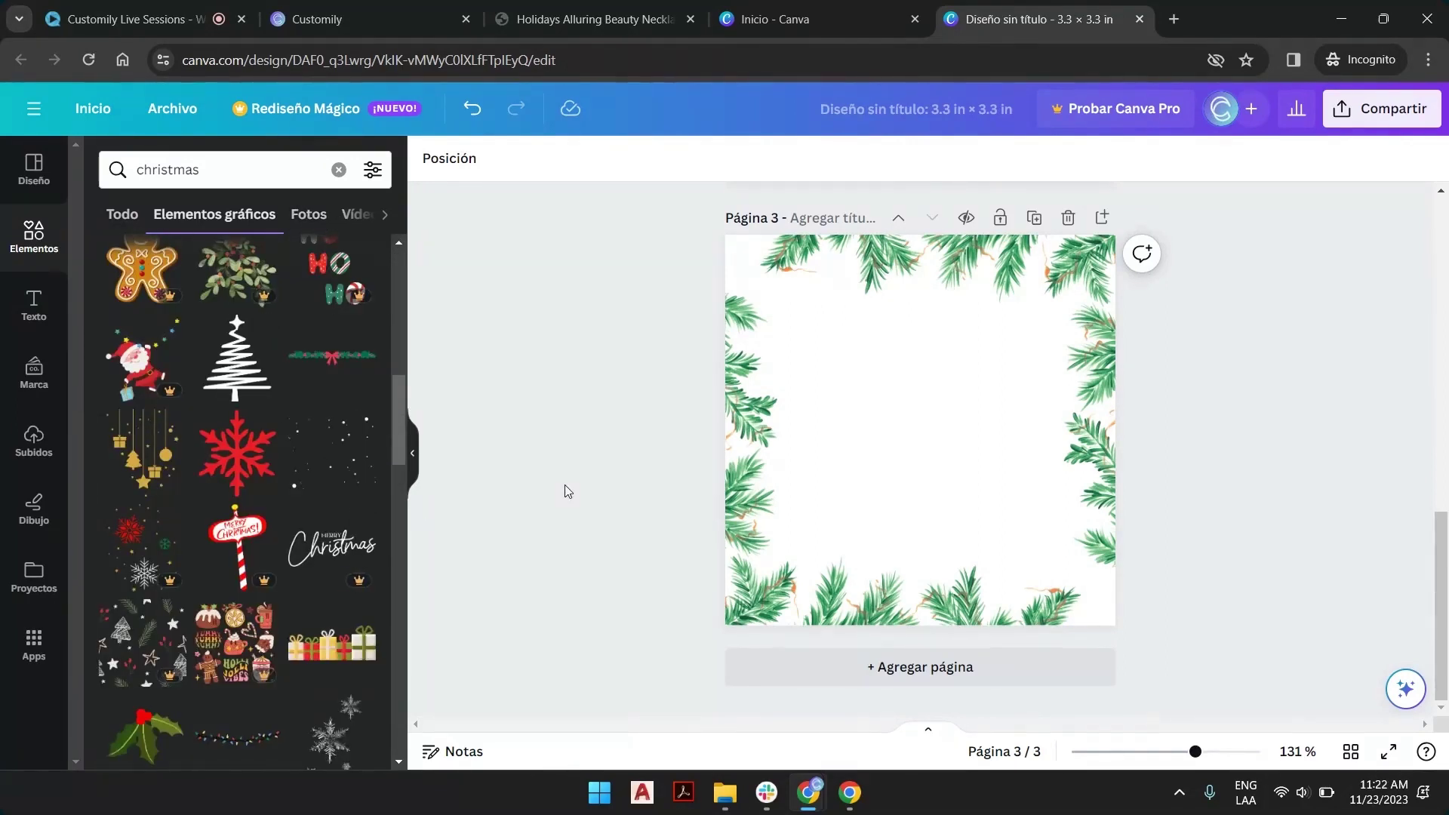
scroll(234, 332, down, 5)
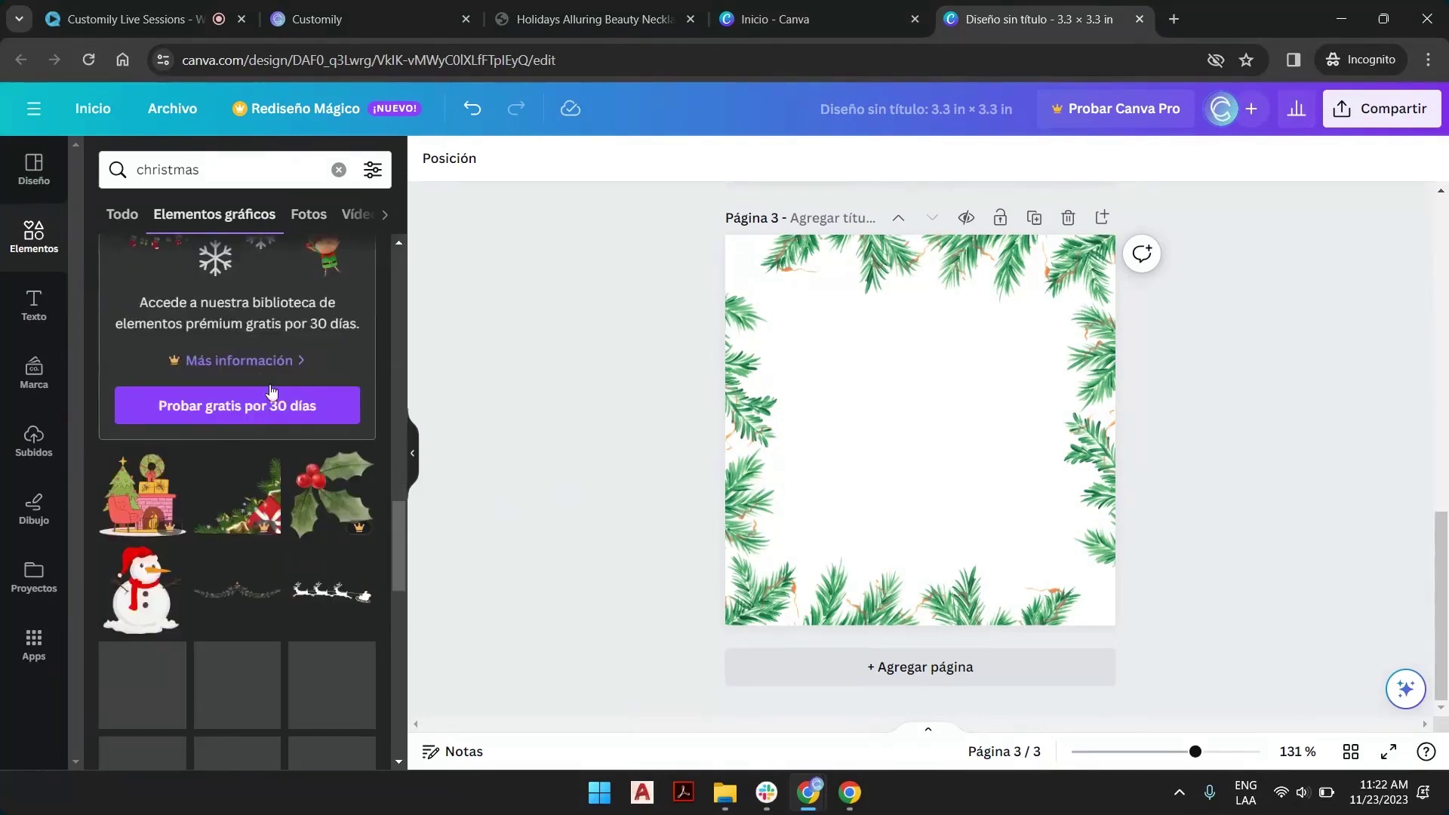
scroll(272, 391, down, 5)
scroll(293, 429, down, 3)
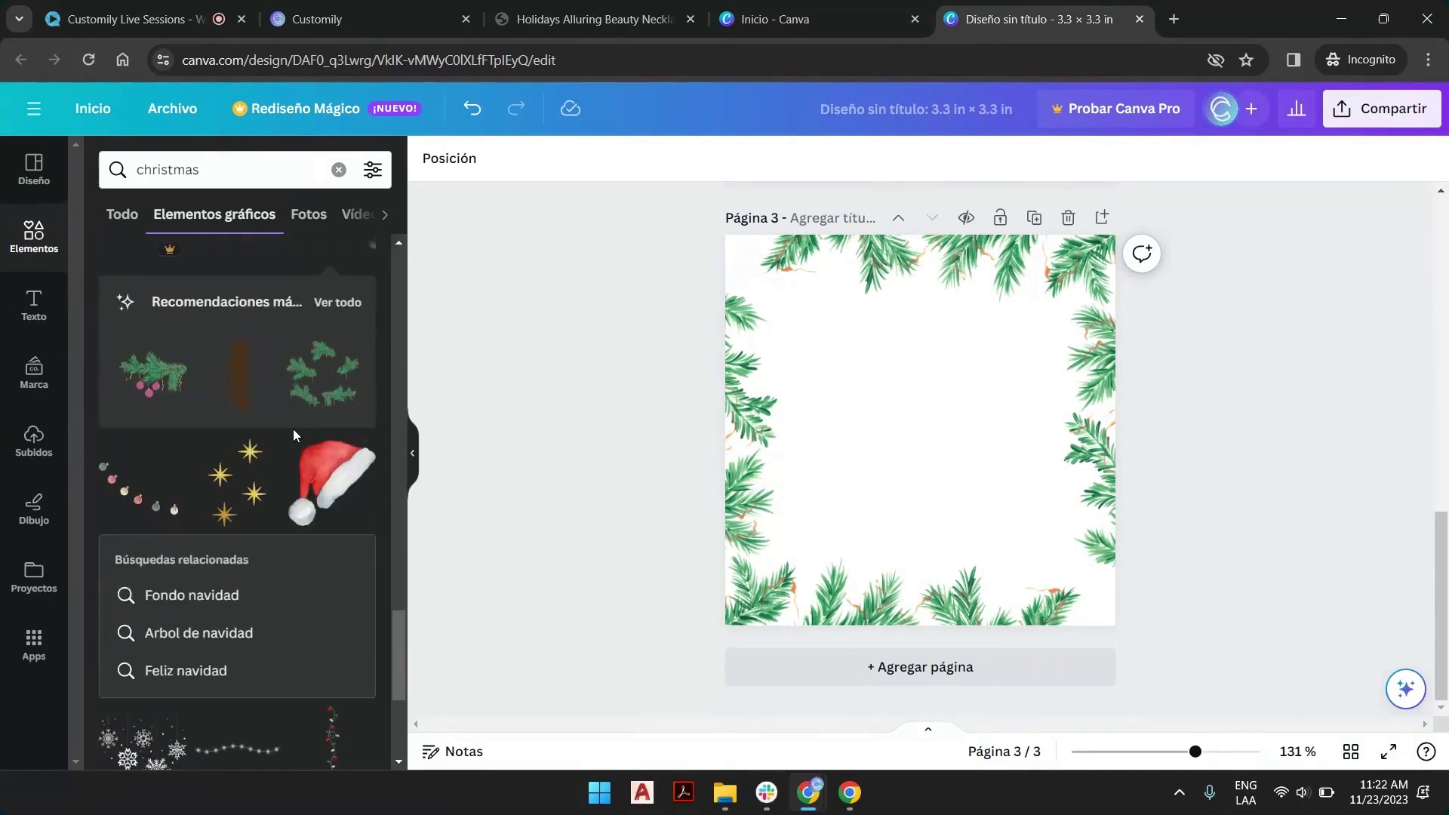
scroll(294, 430, down, 5)
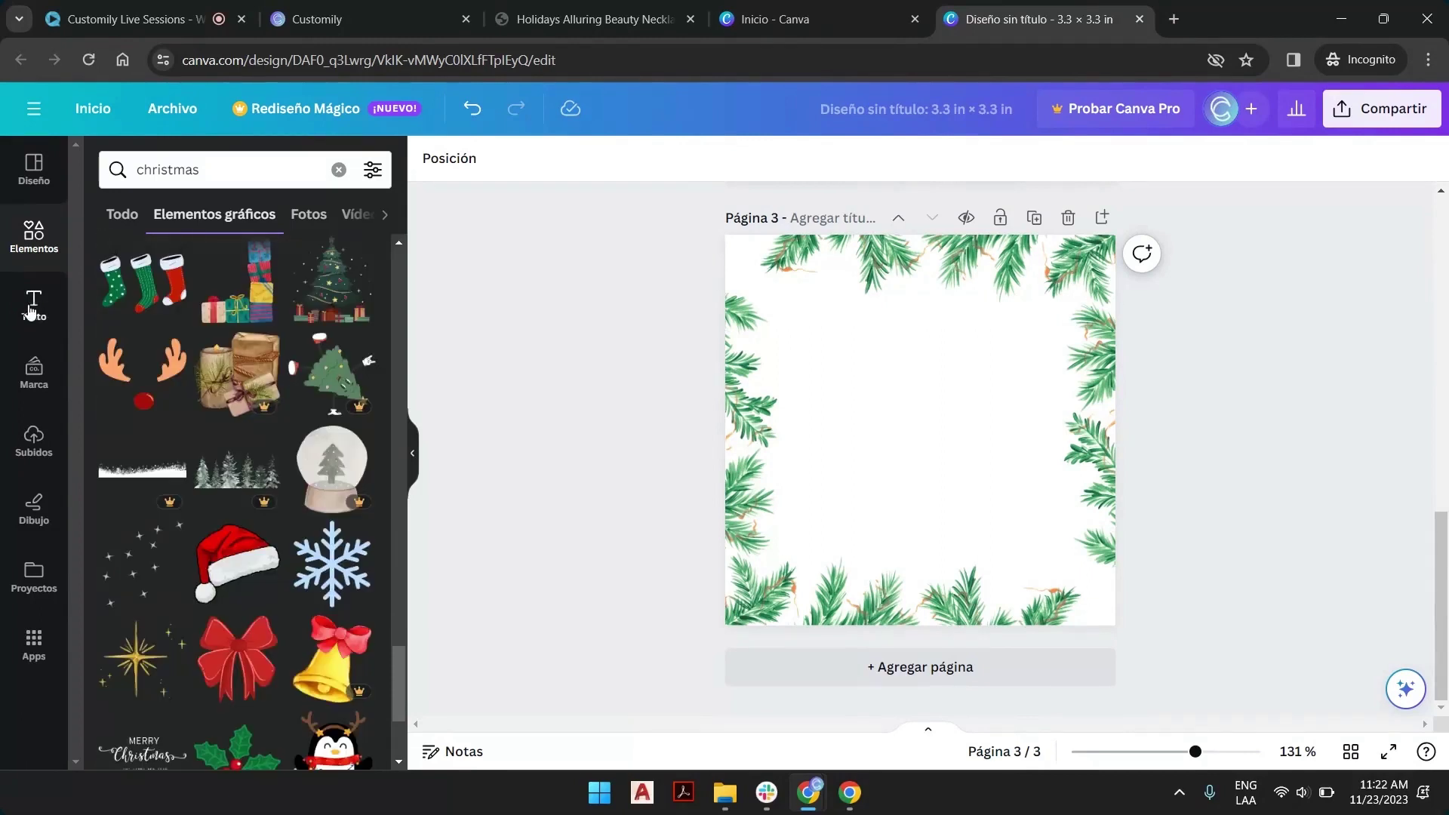
Step: Add a title text box reading "Merry Christmas" to page 3
click(33, 305)
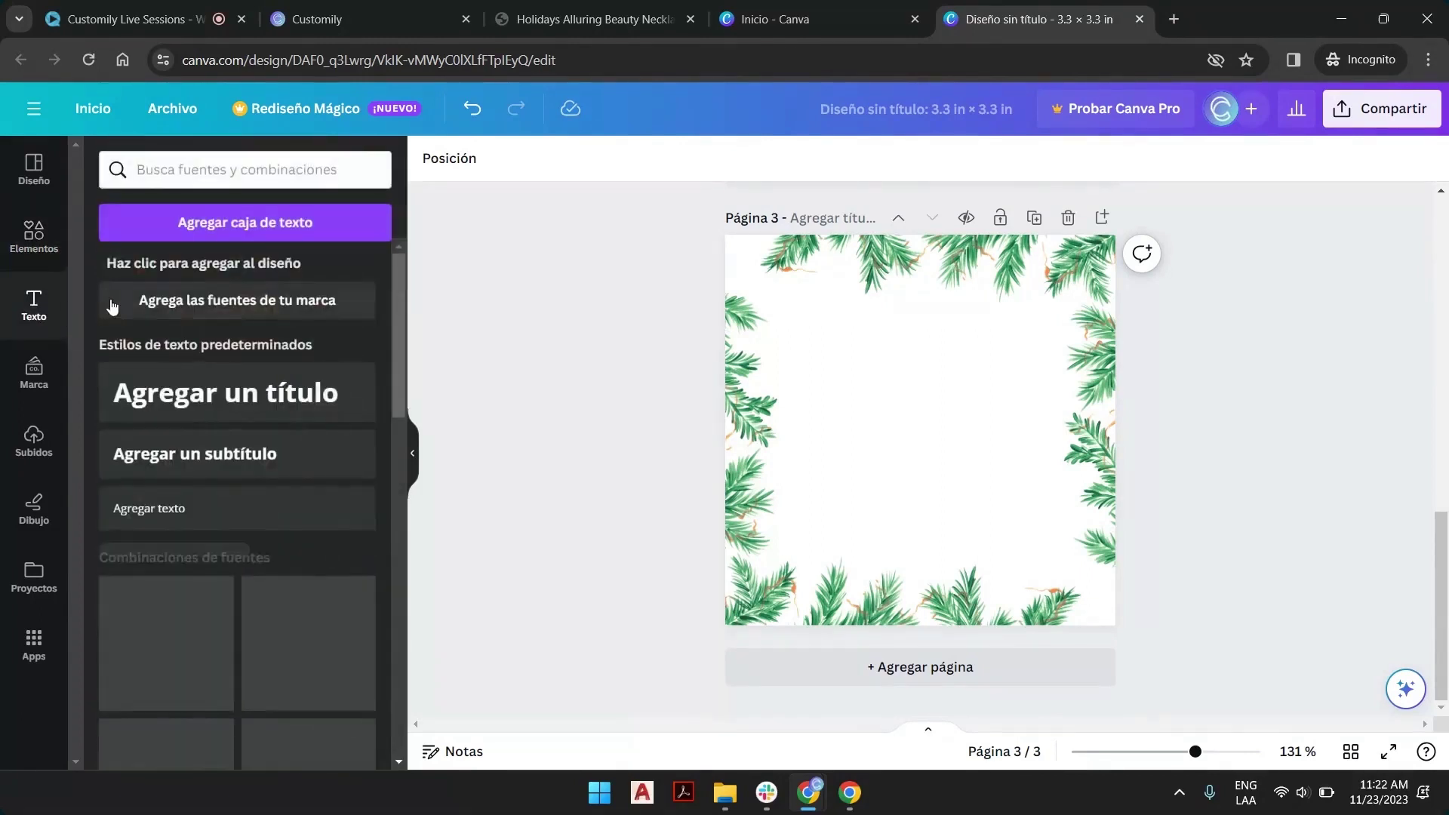
click(230, 398)
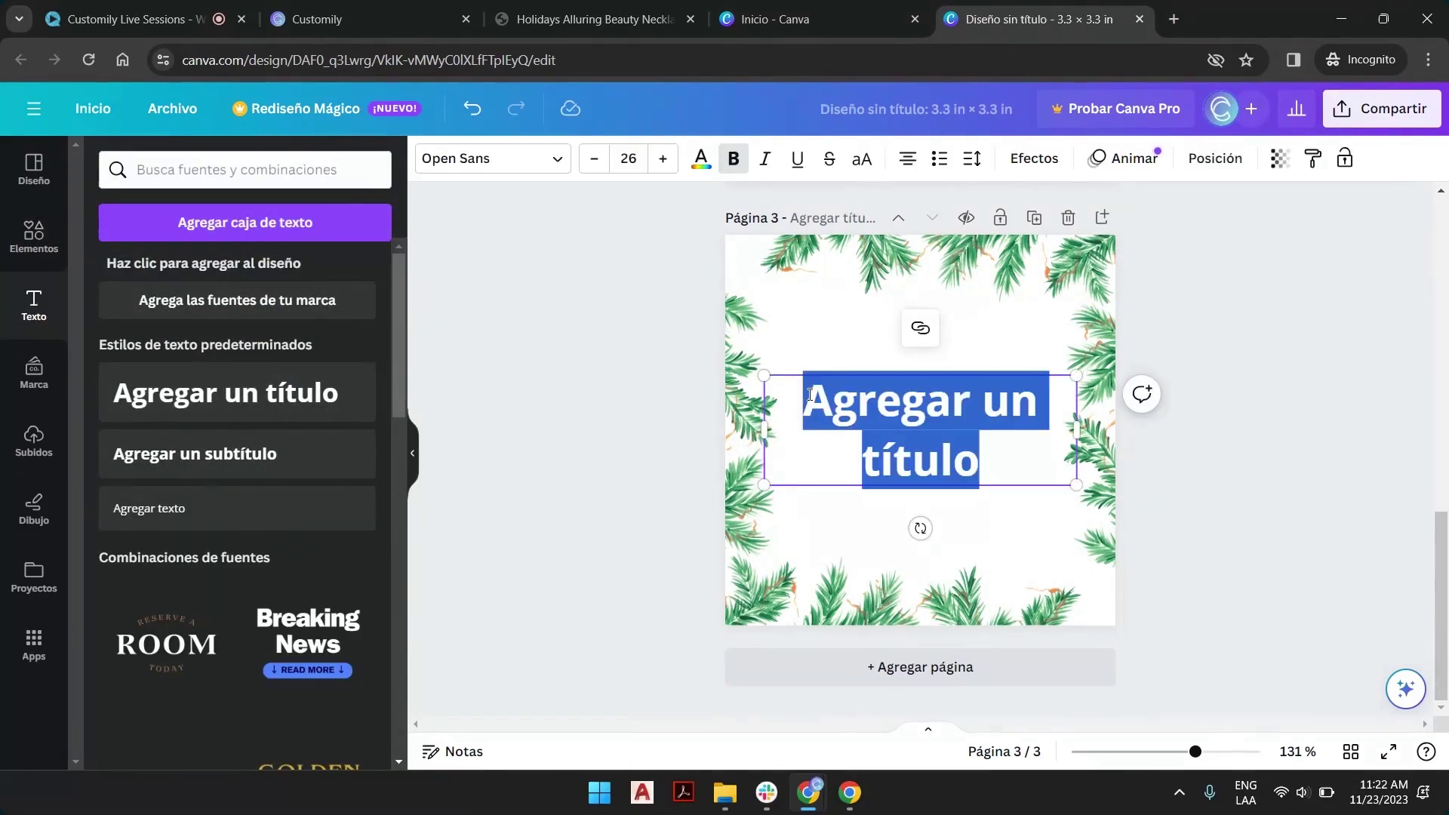
text(Merry)
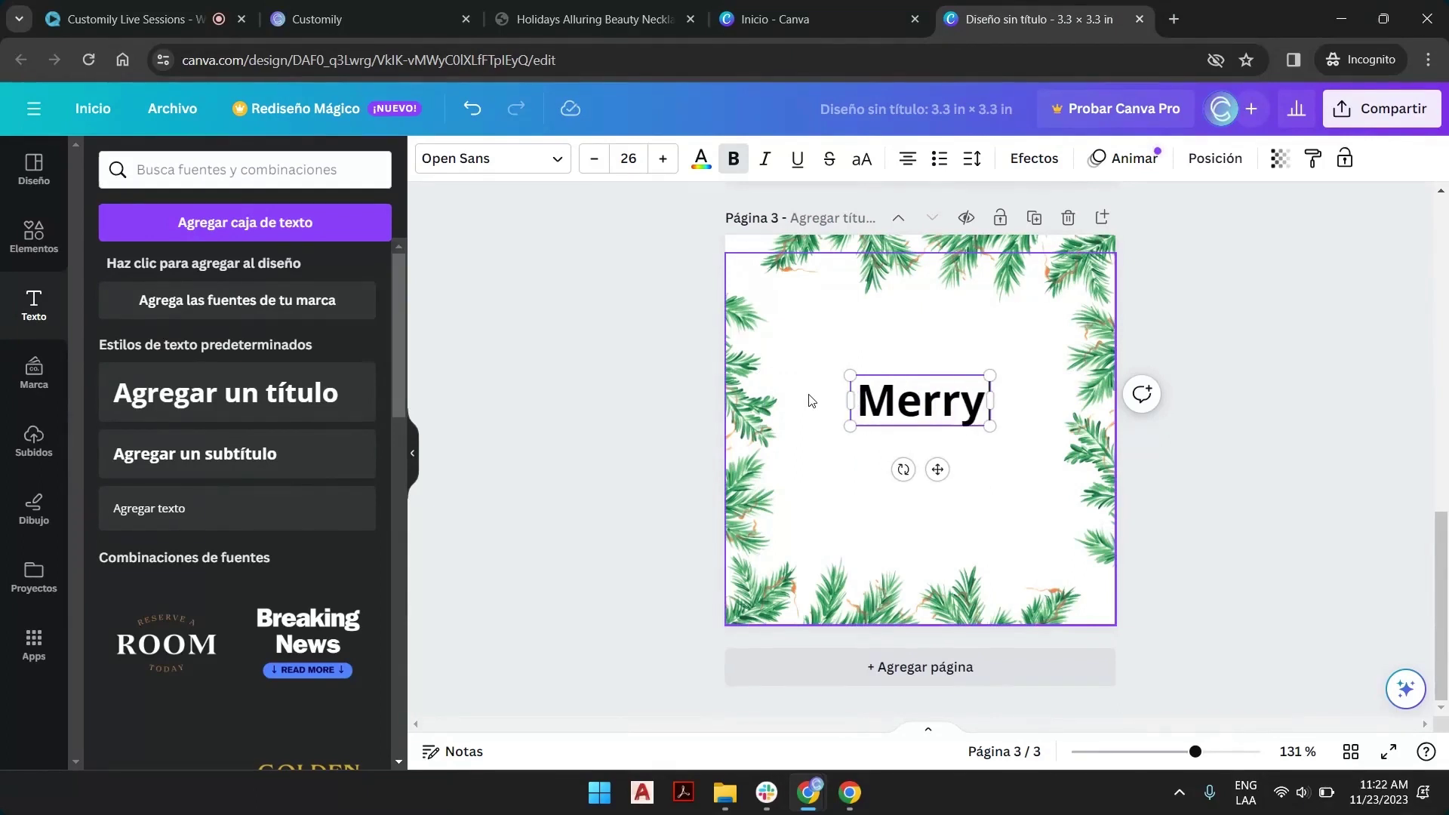
text( Christmas)
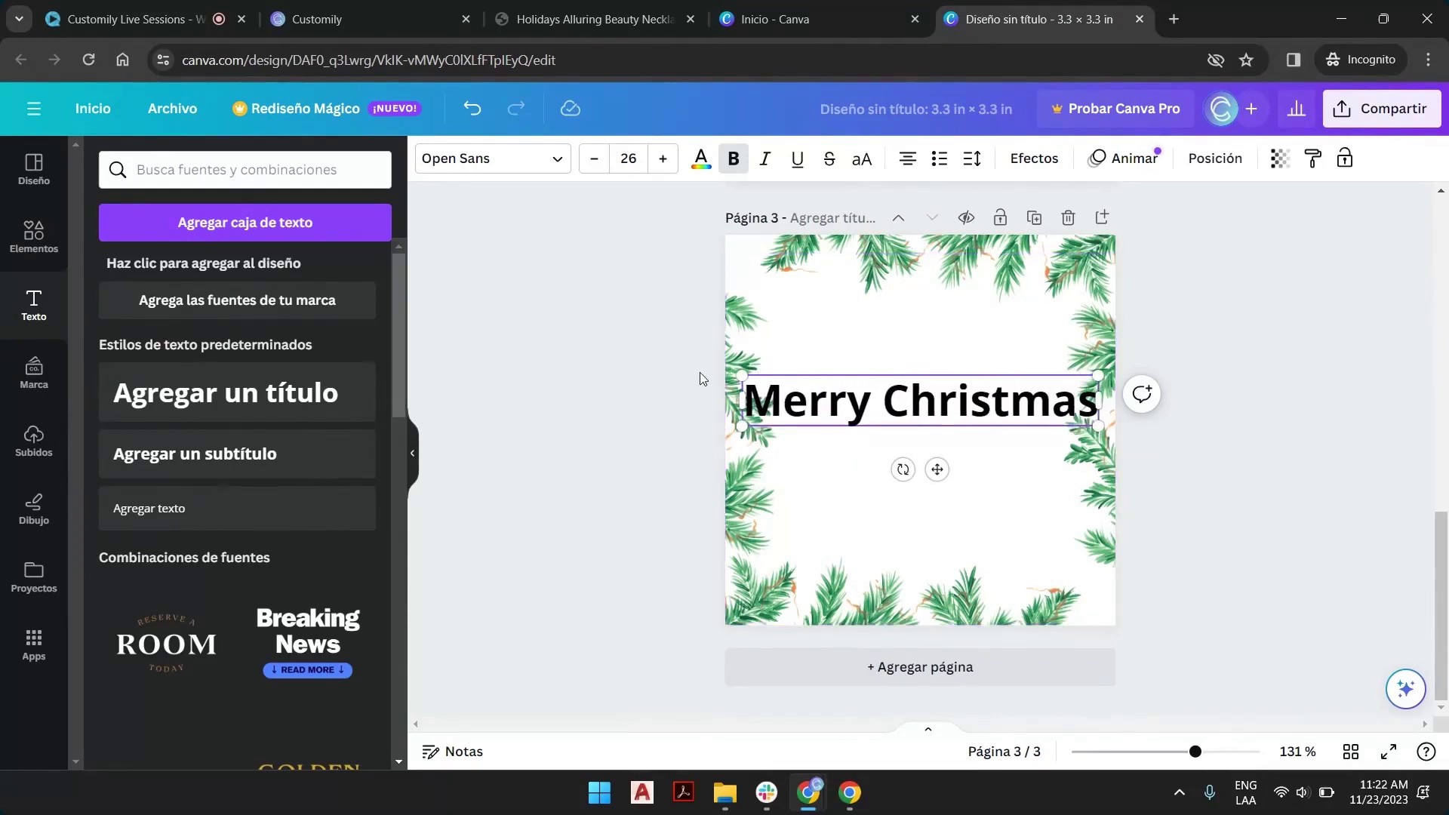
Step: Search the fonts for christmas, use the navidad suggestion and set the Merry Christmas title in Redressed
click(557, 160)
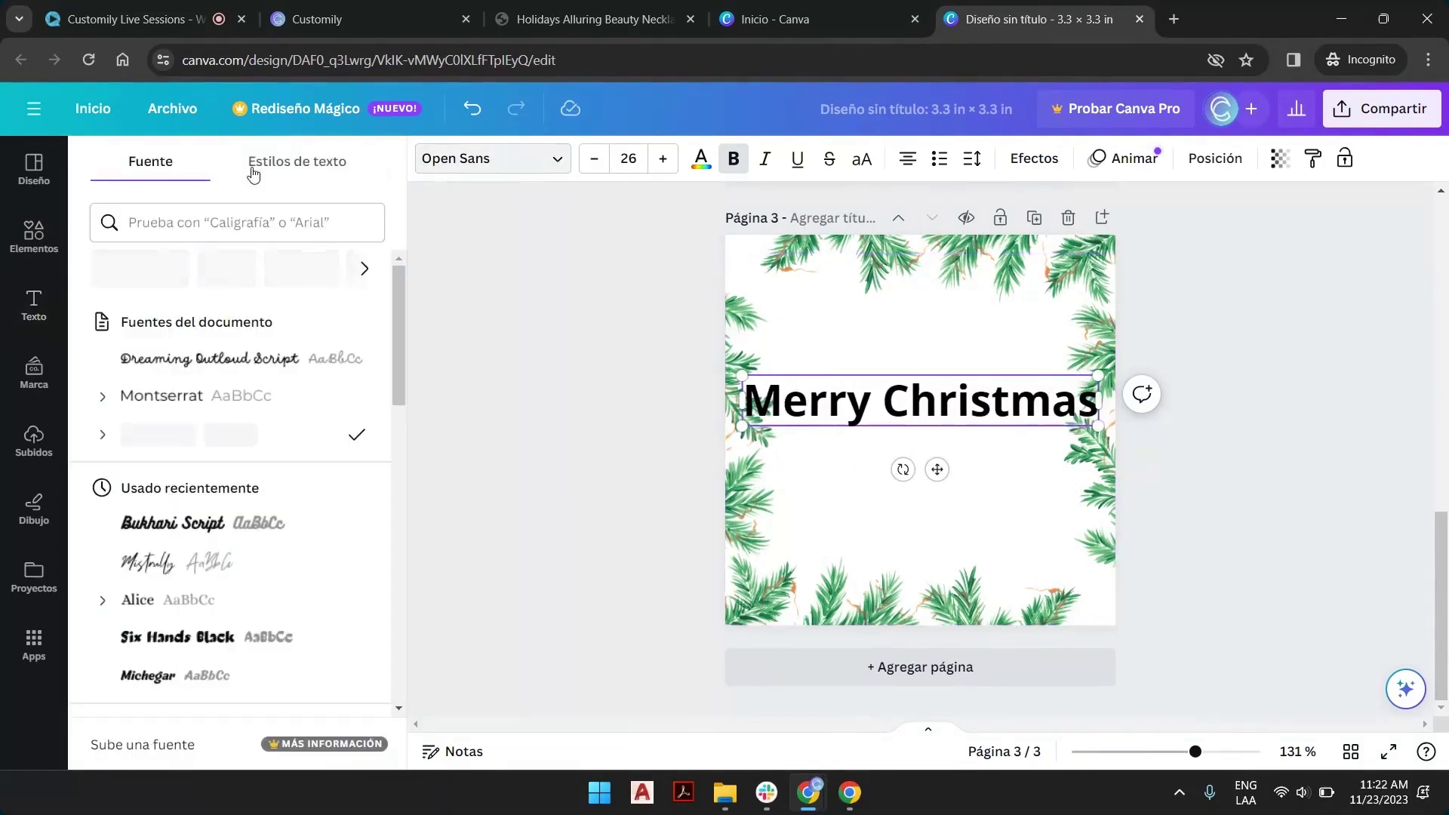
click(185, 223)
text(christmas)
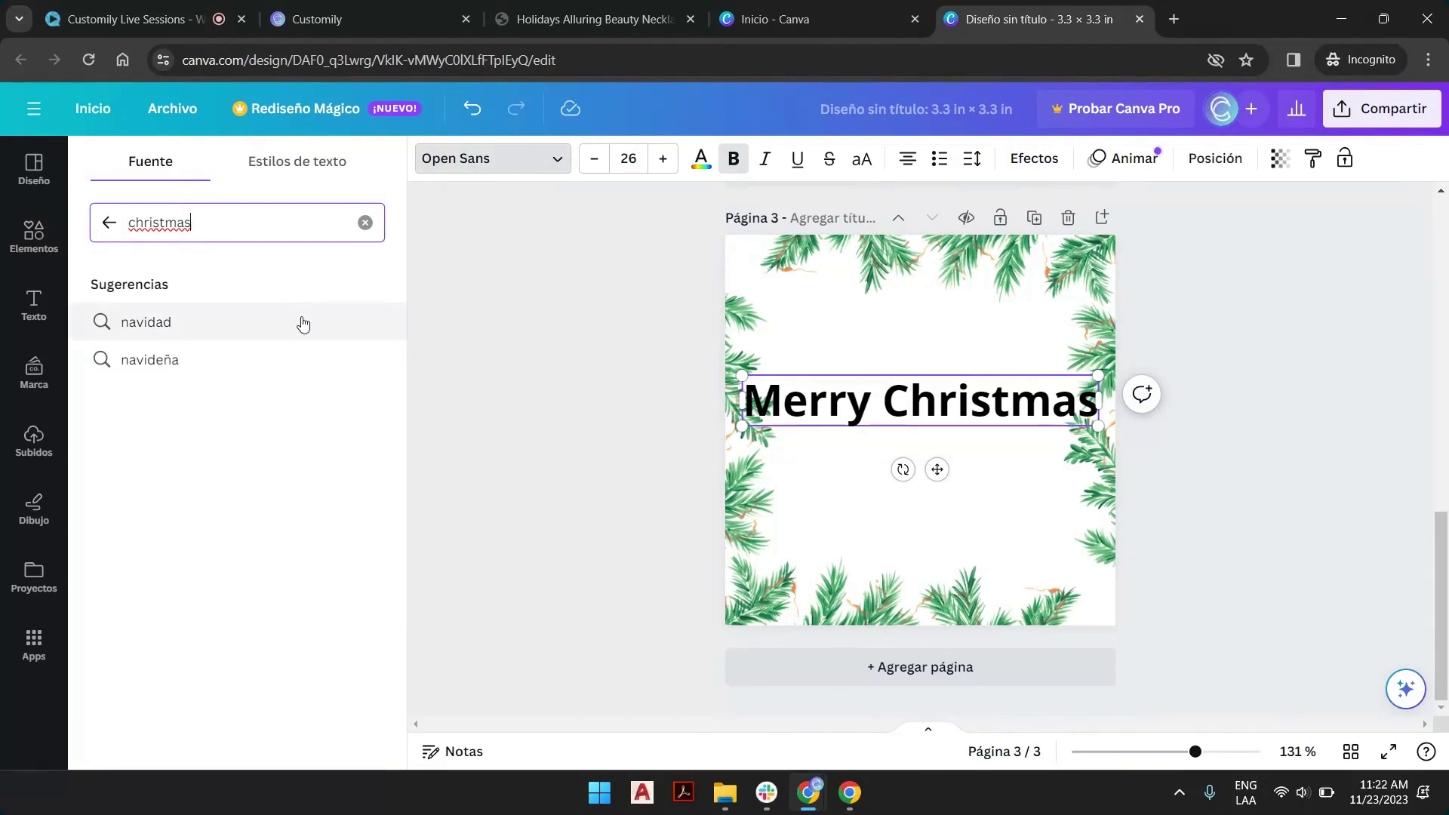
click(155, 324)
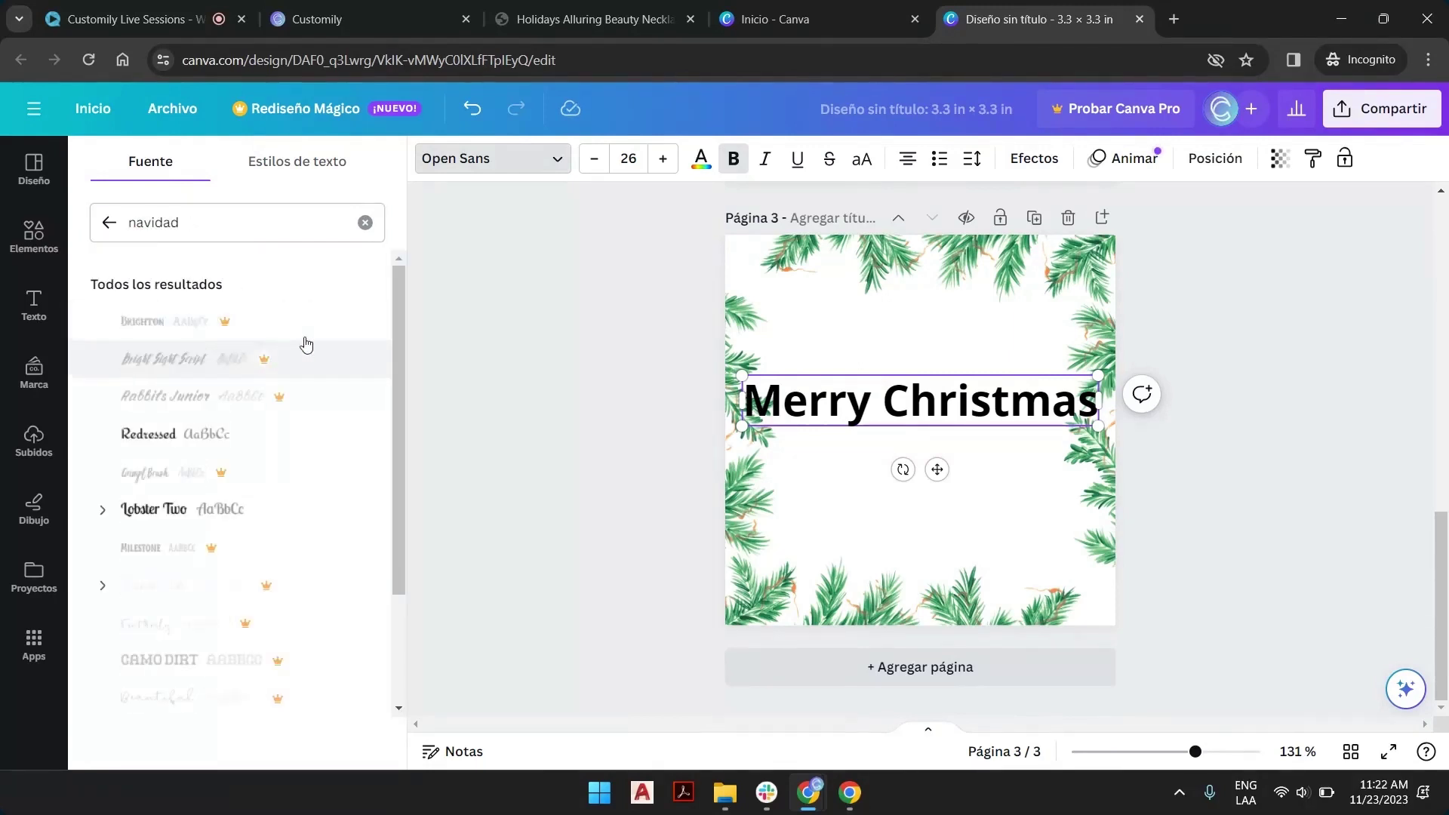
click(284, 453)
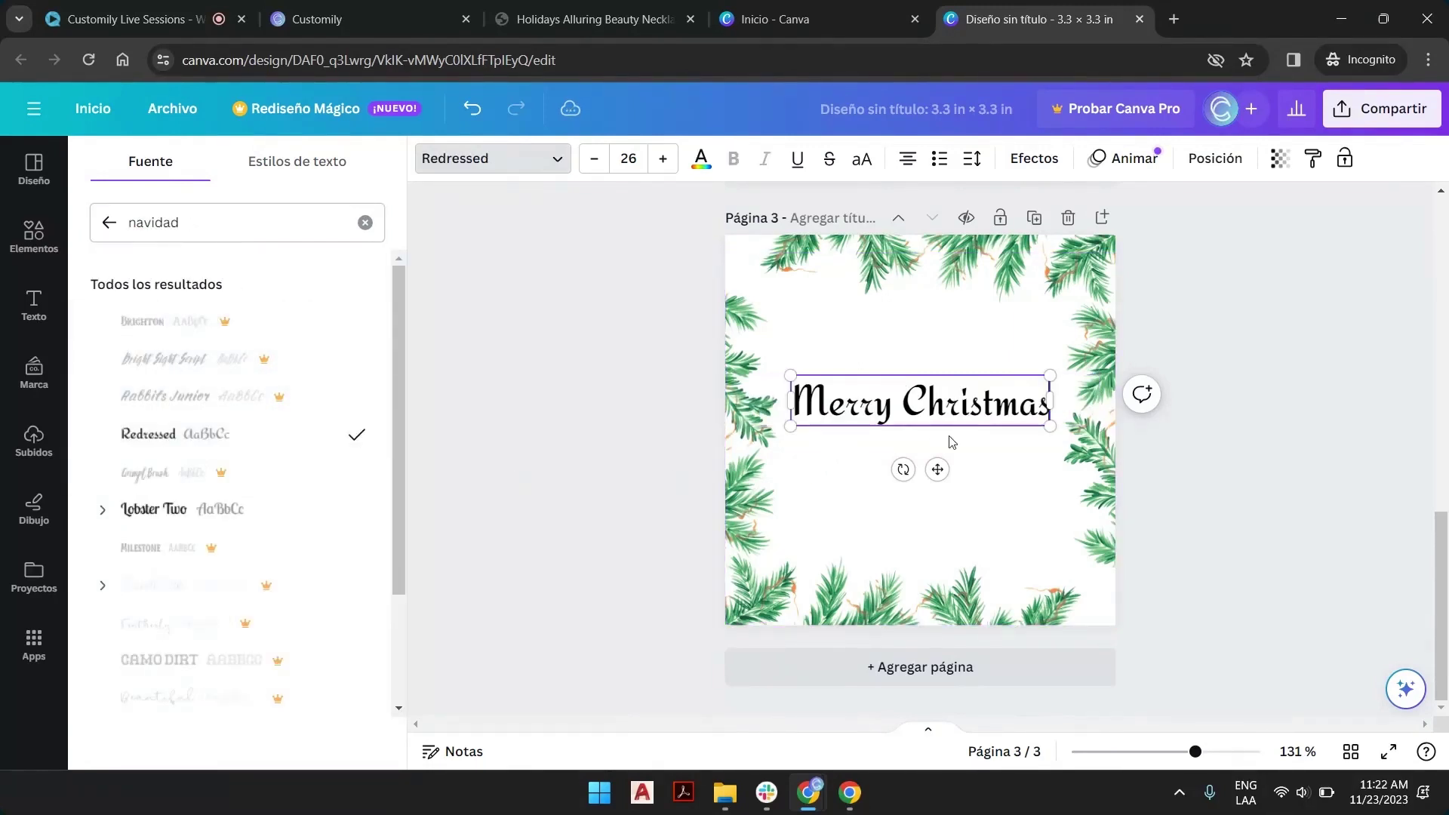
Step: Try to color the Merry Christmas title with the crimson red from the document palette
click(700, 158)
click(355, 283)
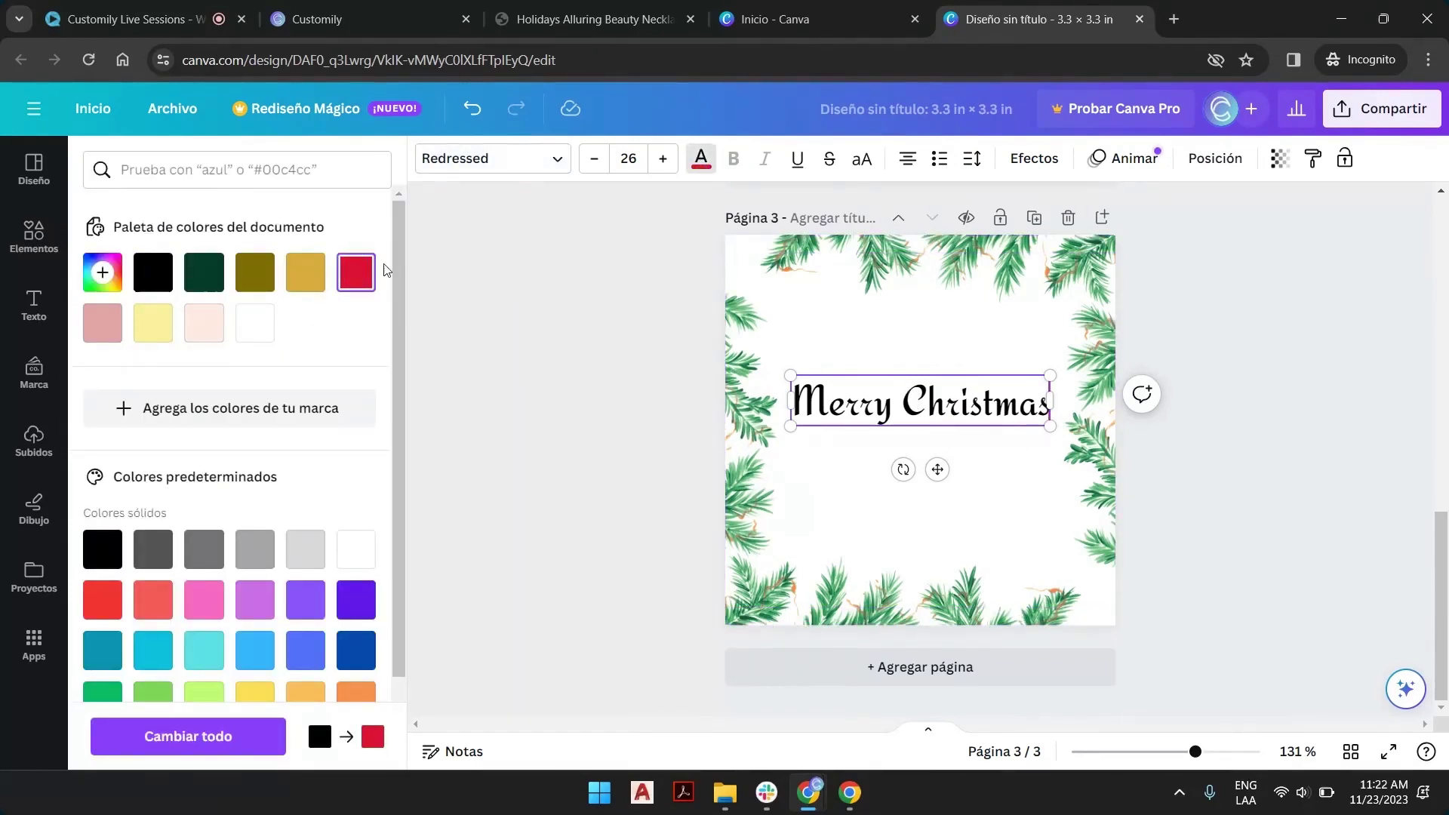
click(850, 396)
double_click(861, 396)
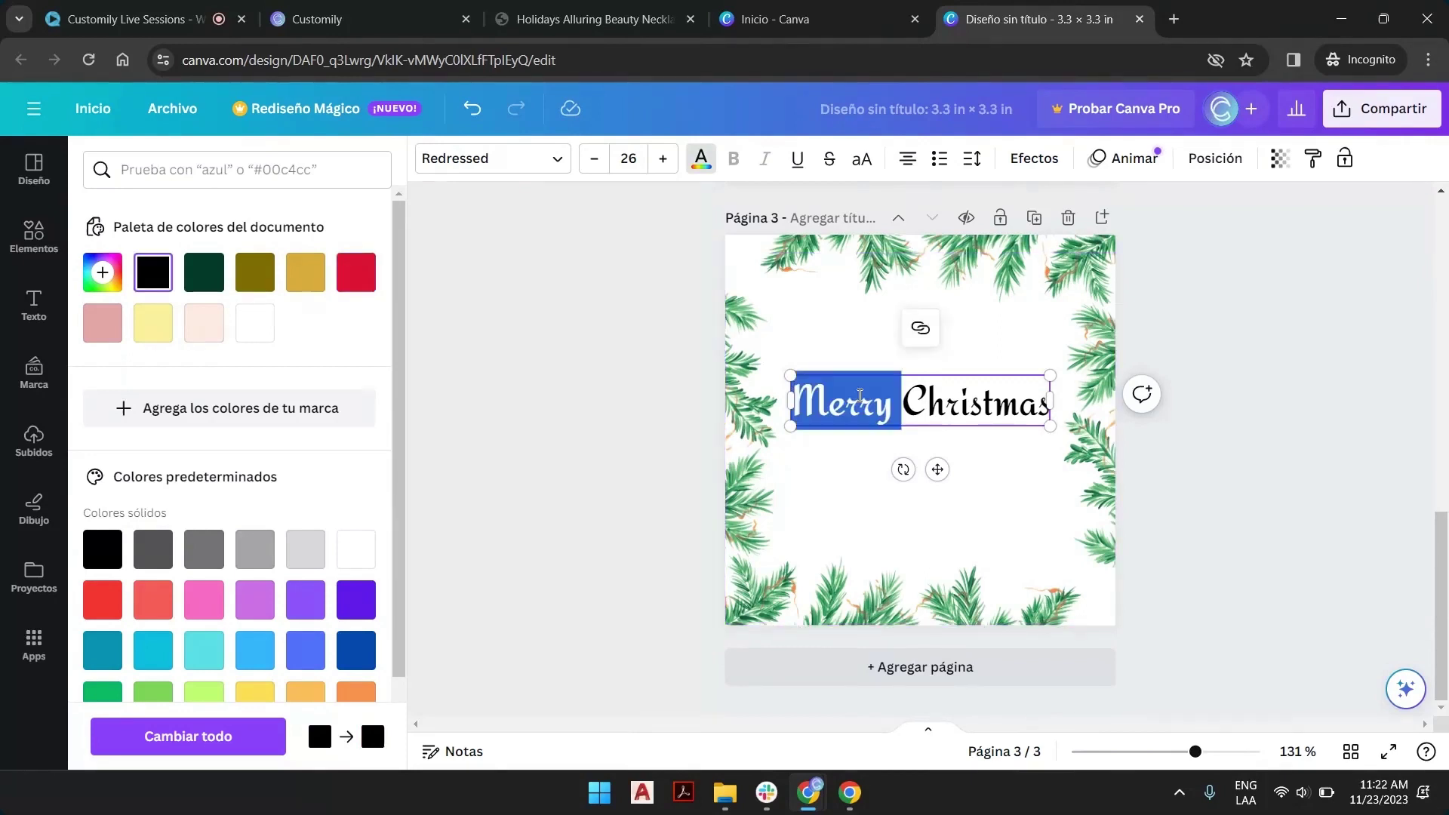
triple_click(860, 395)
click(604, 392)
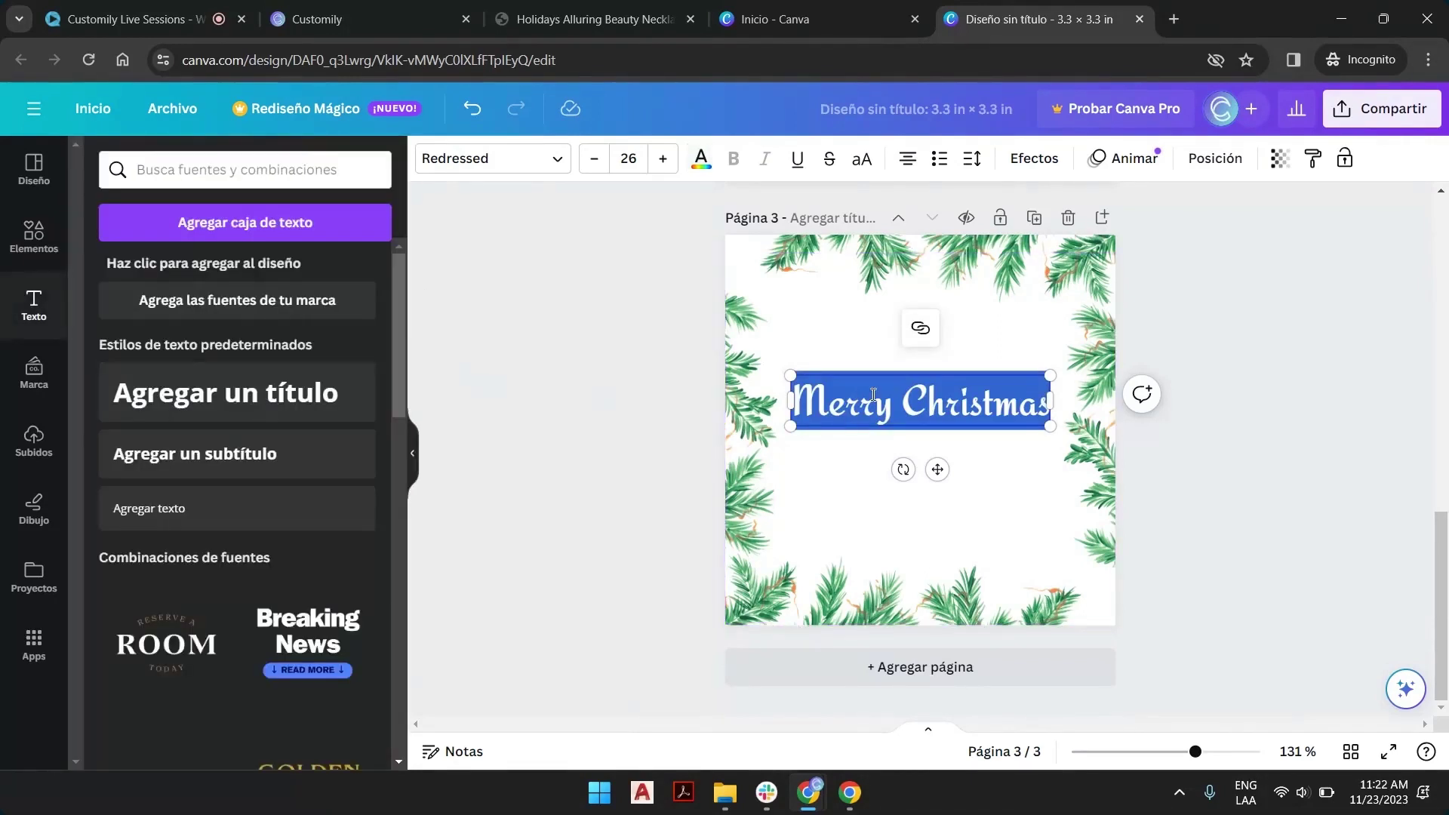
Step: Color the whole Merry Christmas title in the default solid red and move it up to just below page 3's upper border
click(854, 361)
click(852, 377)
click(701, 160)
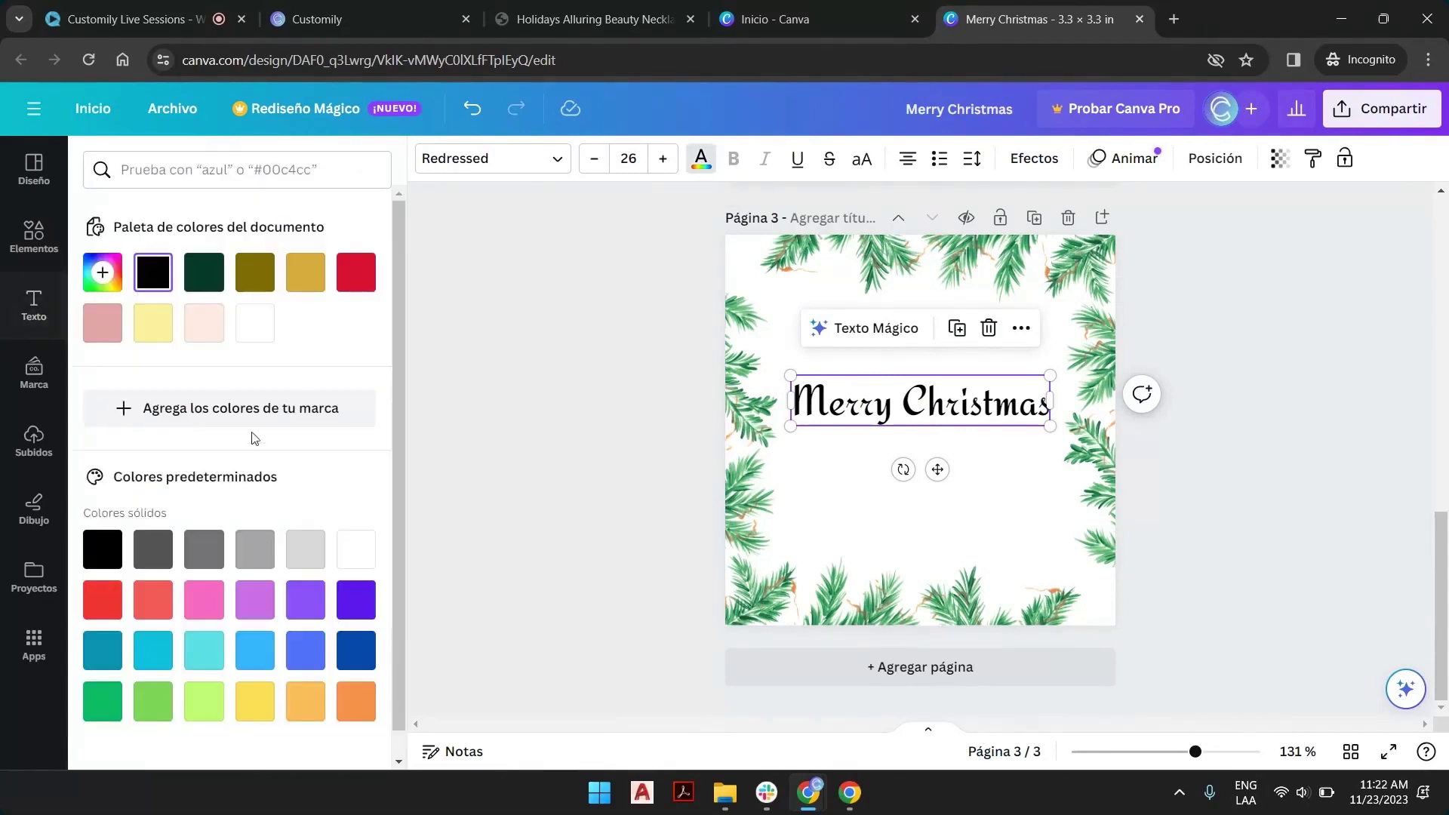
click(103, 600)
drag(860, 381, 860, 328)
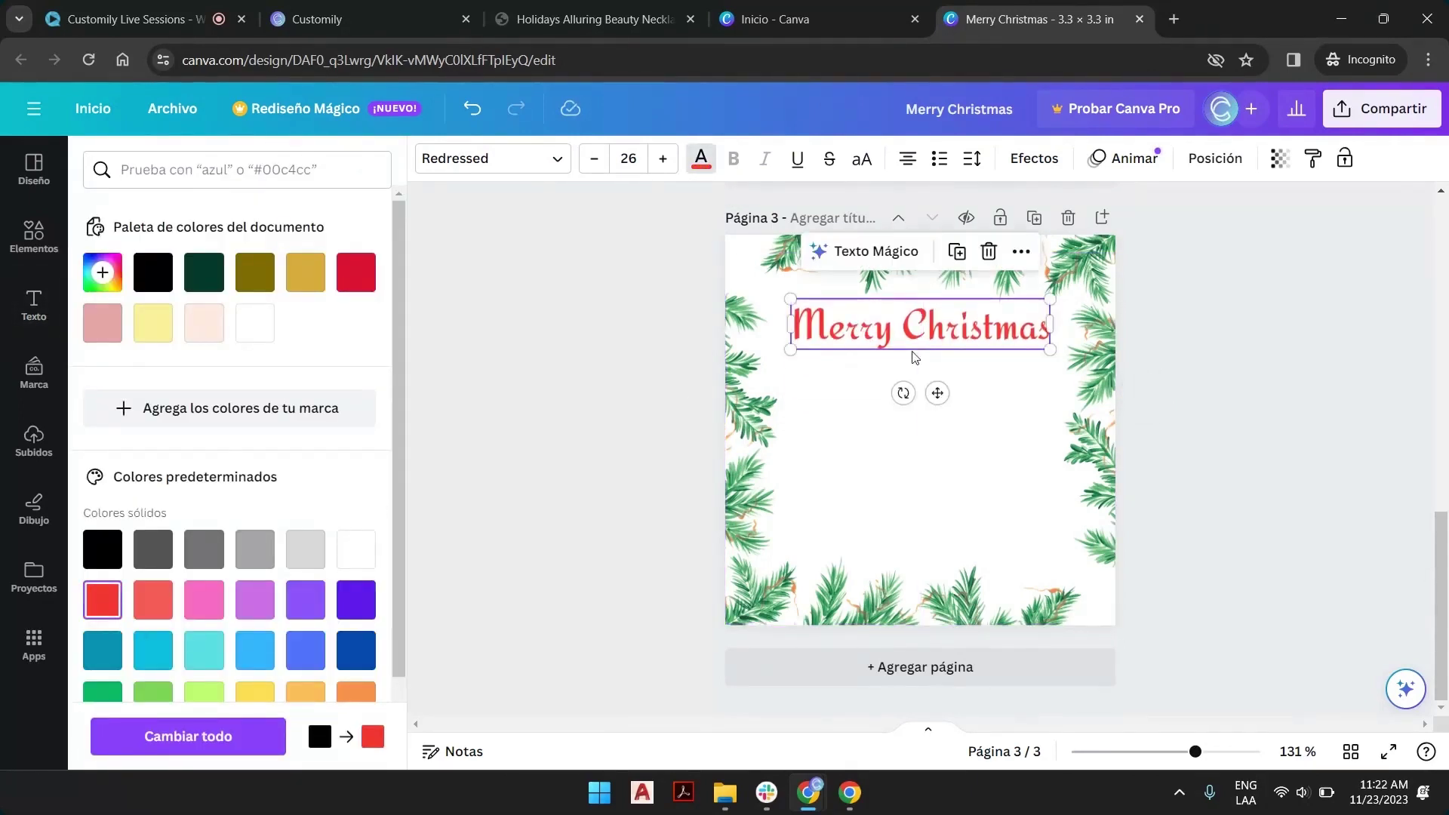
Step: Try the Sombras effect on the title, then apply the Flotante effect with intensity 52
click(1061, 166)
click(232, 299)
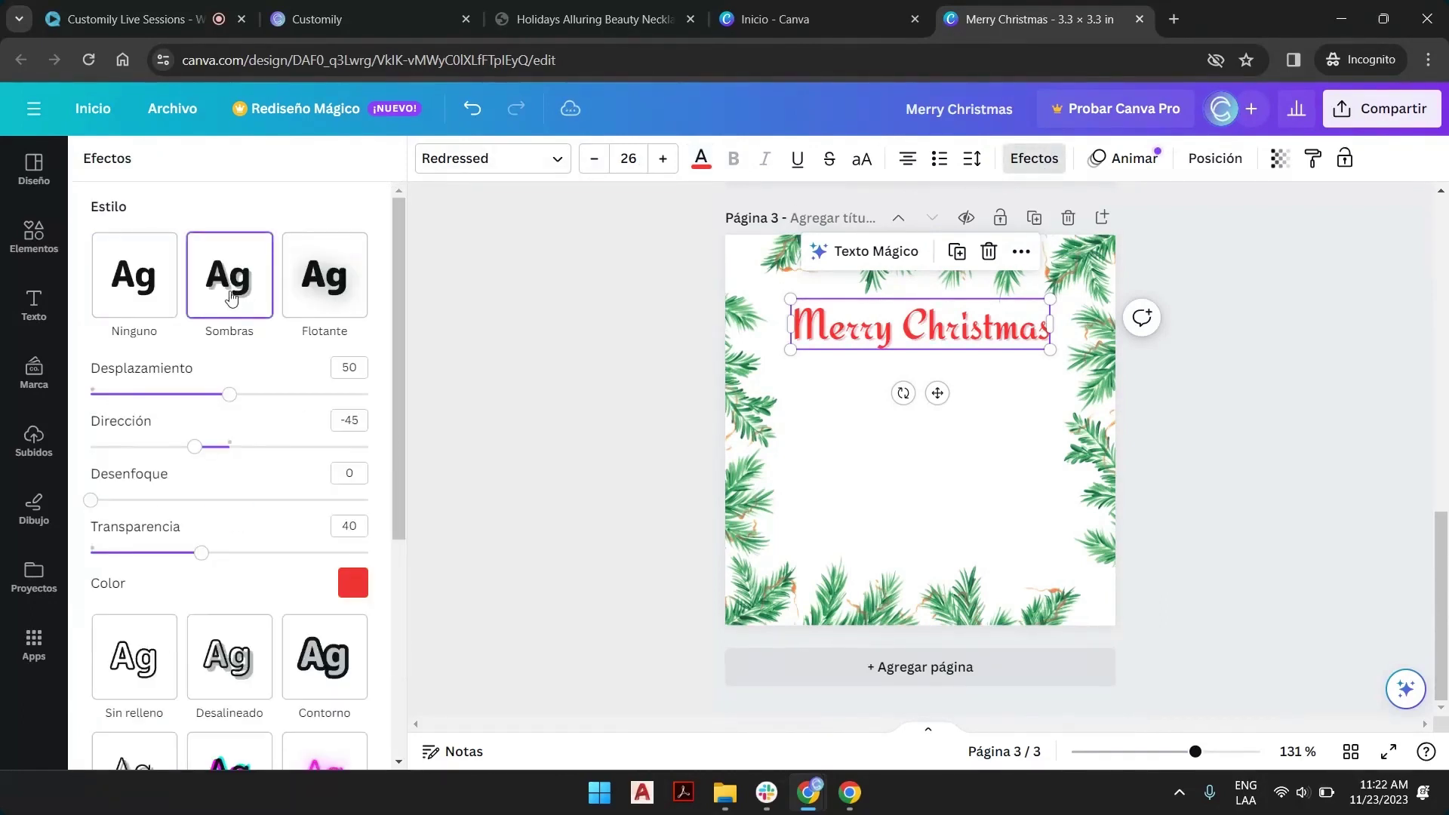
click(327, 283)
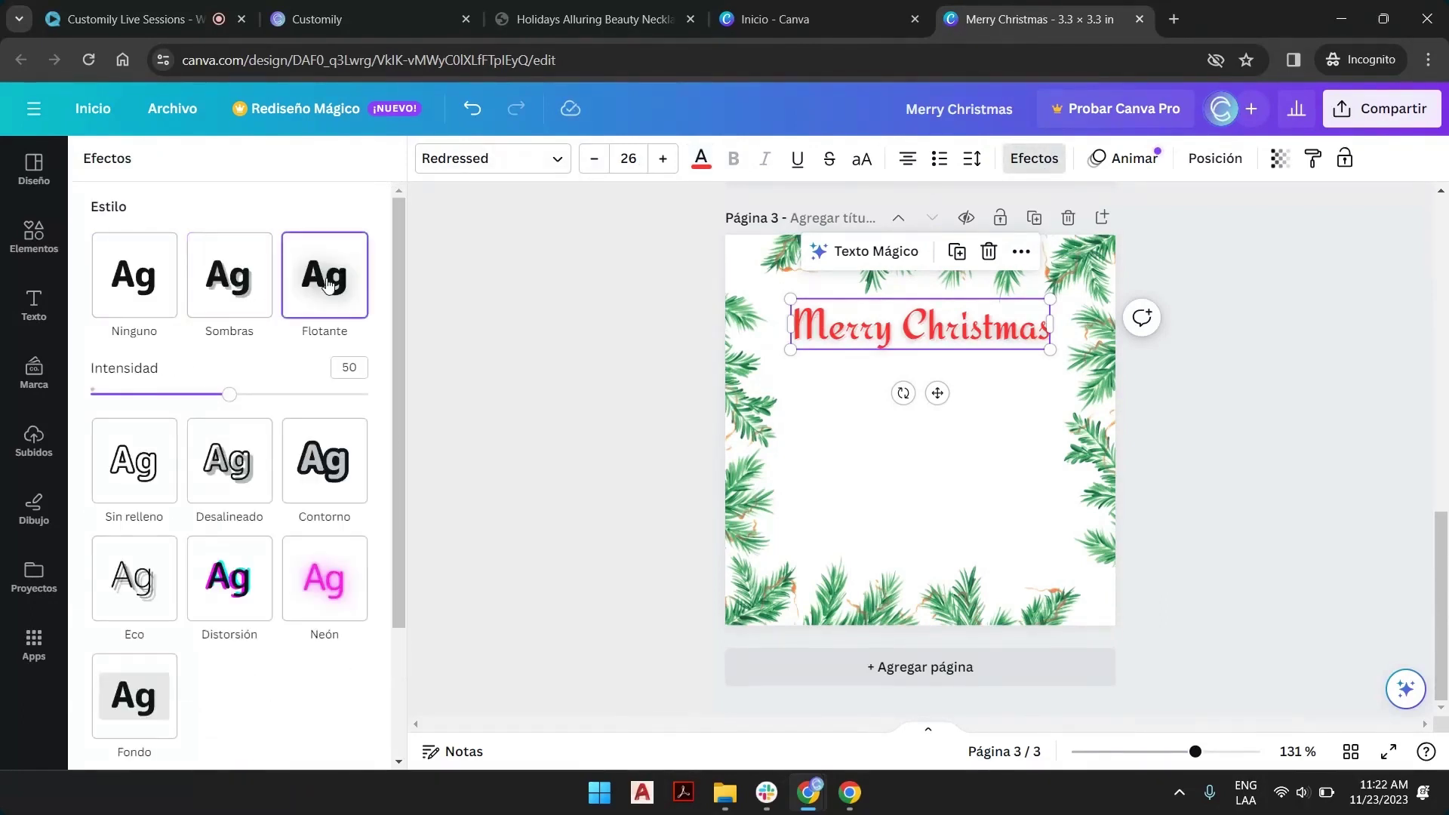
mouse_move(230, 394)
mouse_down()
mouse_move(434, 394)
mouse_move(235, 398)
mouse_up()
Step: Curve the Merry Christmas title with a Curva value of 37 and center it horizontally near page 3's upper border
scroll(257, 451, down, 3)
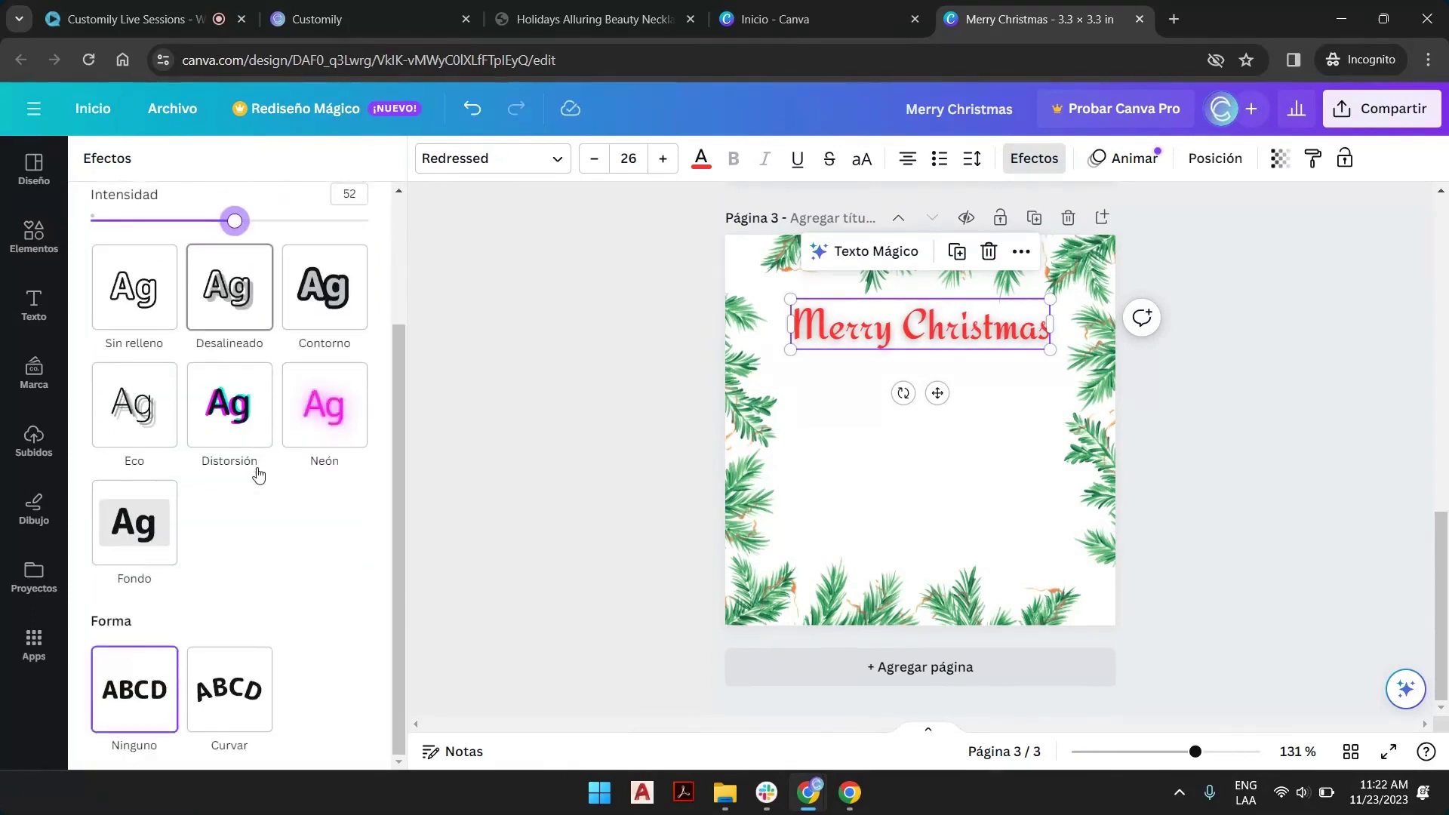
click(241, 695)
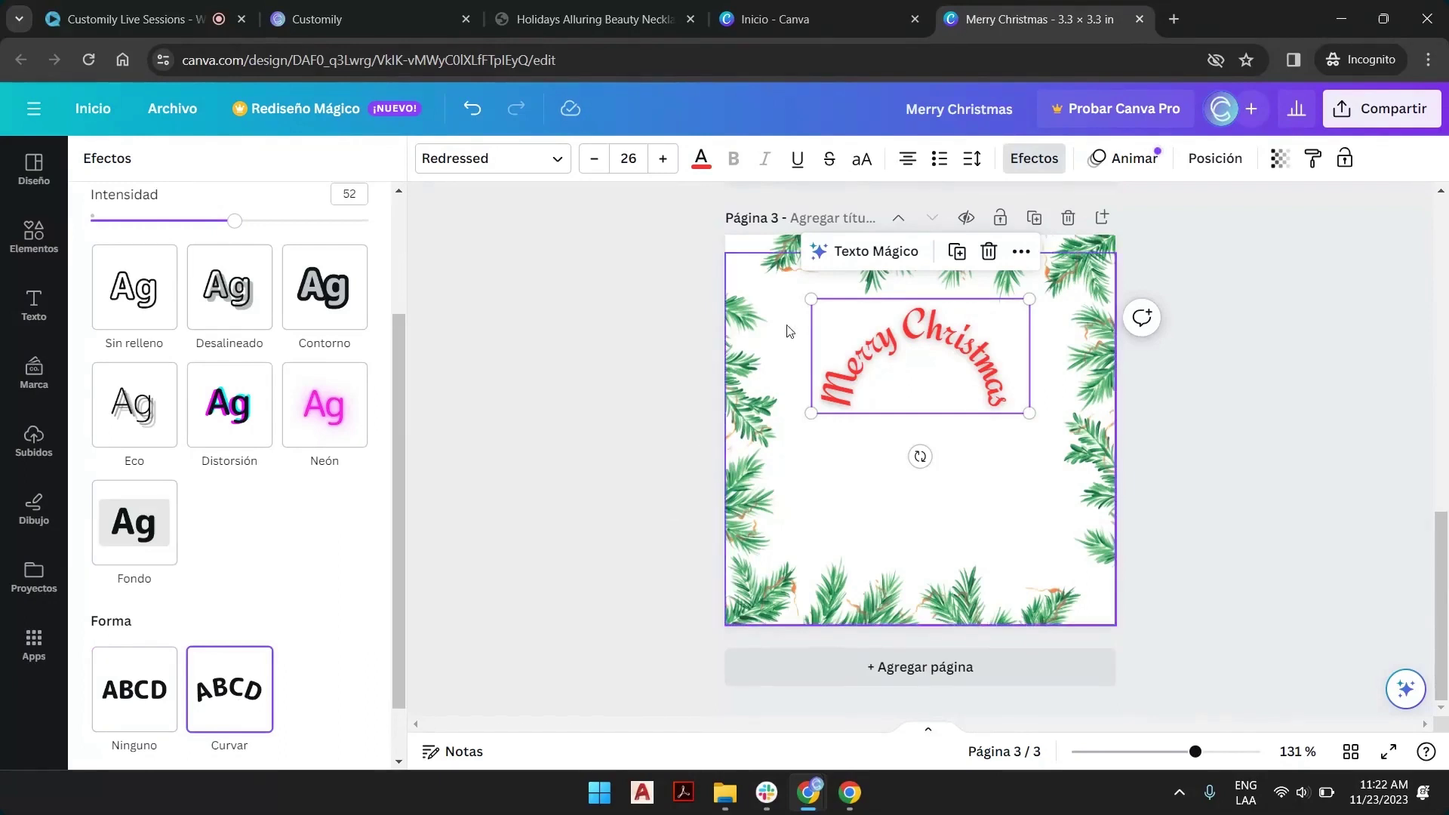
scroll(249, 687, down, 1)
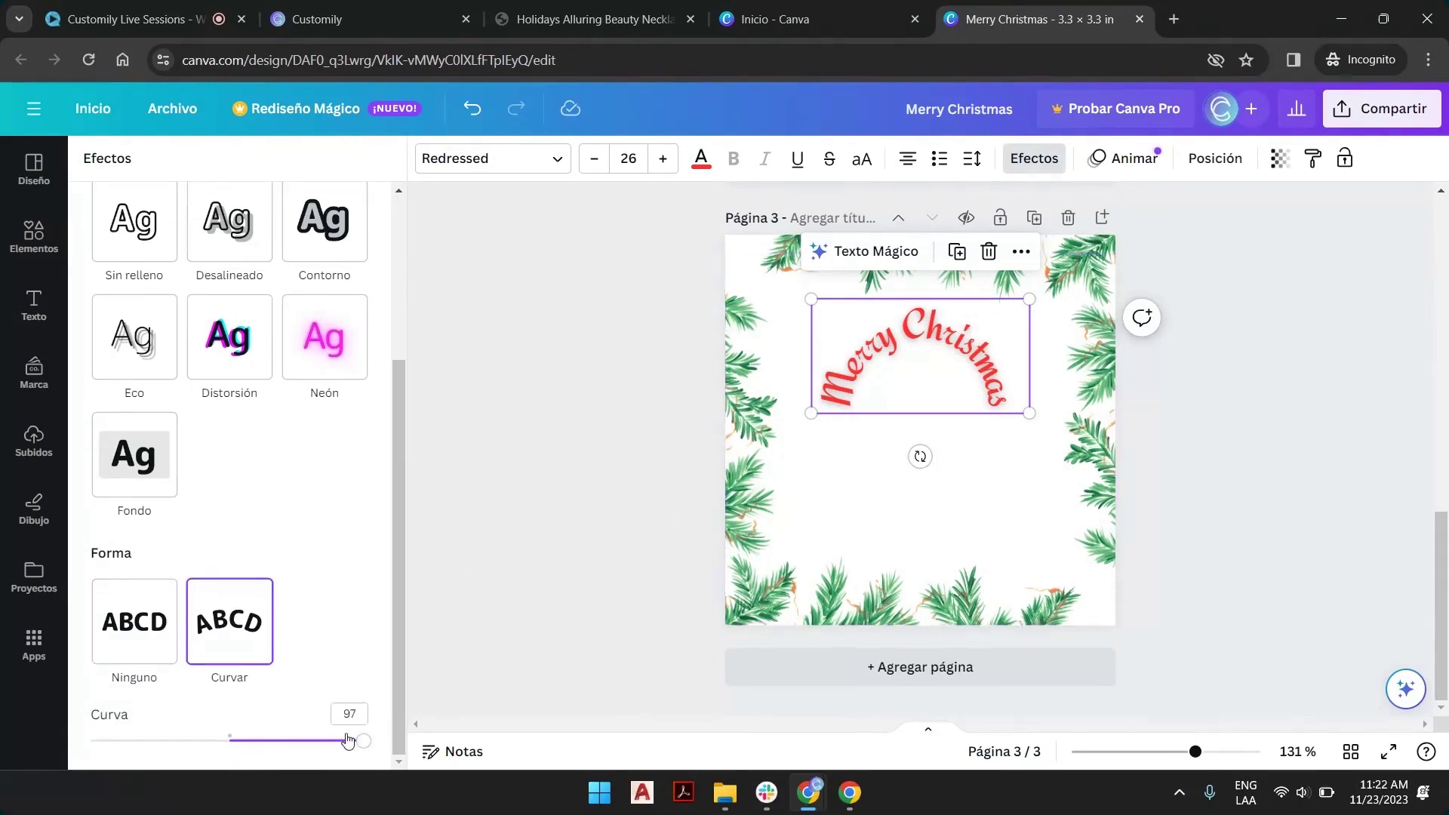
drag(364, 746, 281, 745)
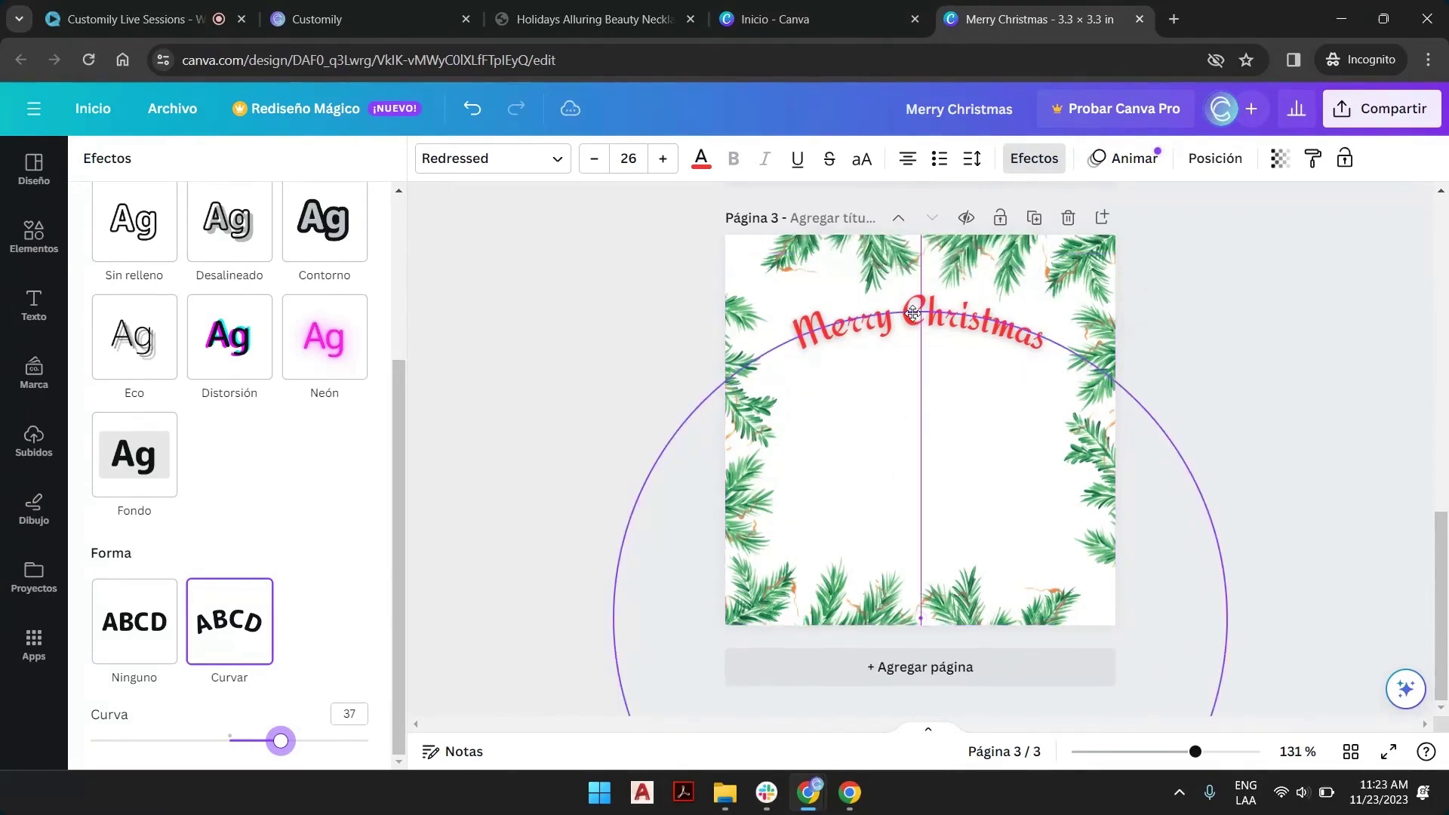
key(Escape)
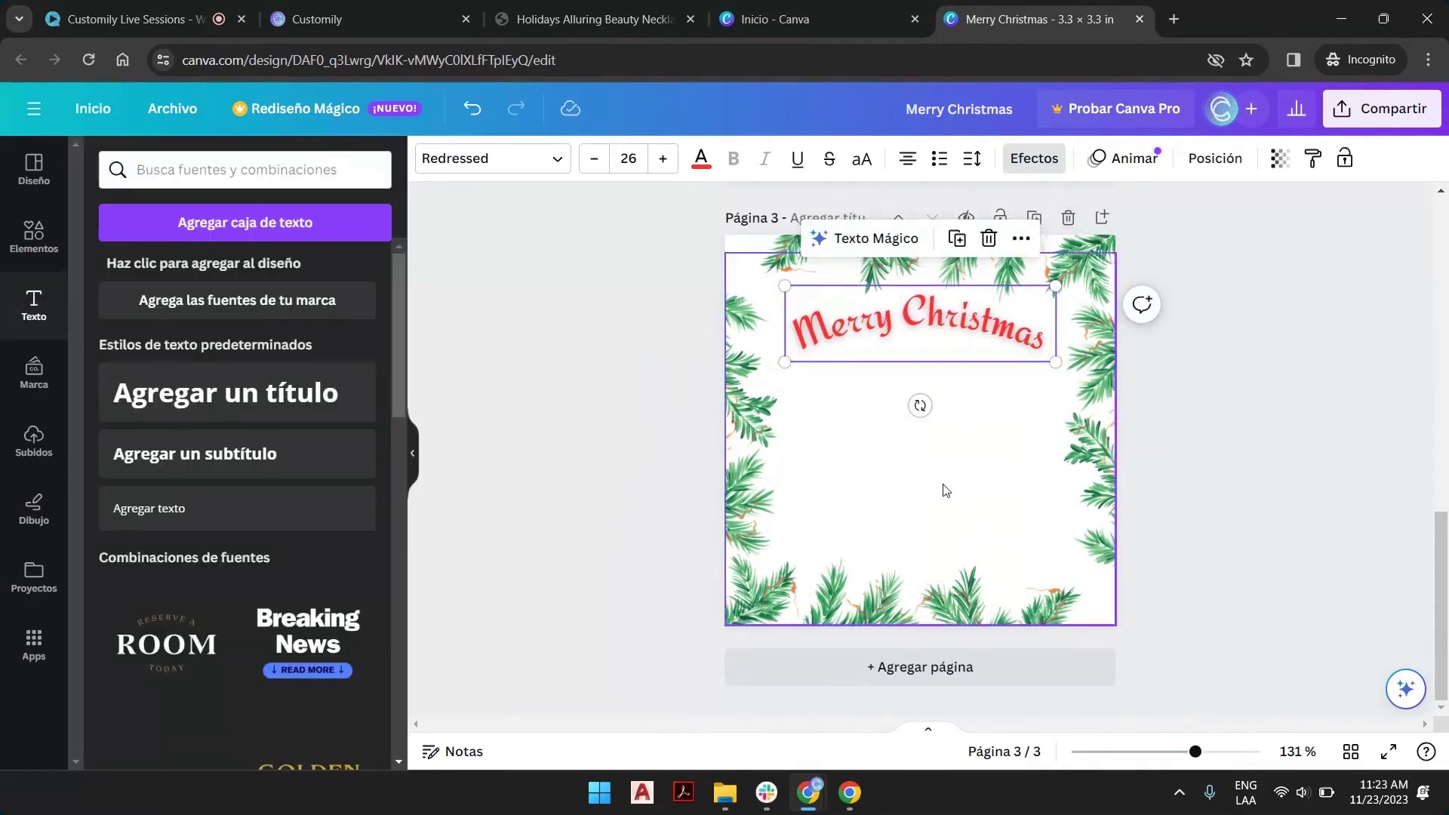
click(877, 372)
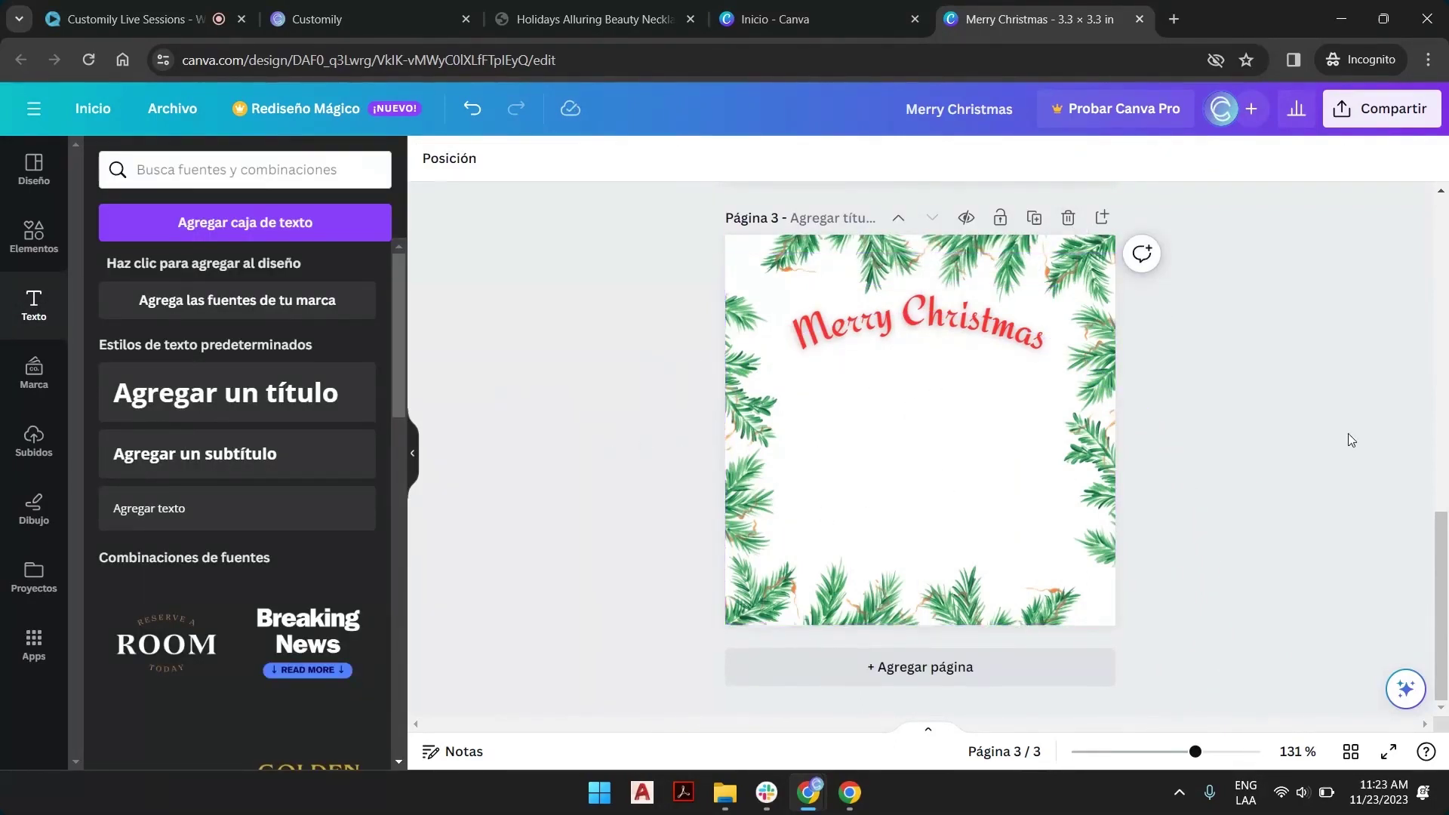
Step: Review the three card pages and try to download all of them as PNG
scroll(1193, 460, up, 6)
scroll(1195, 478, up, 3)
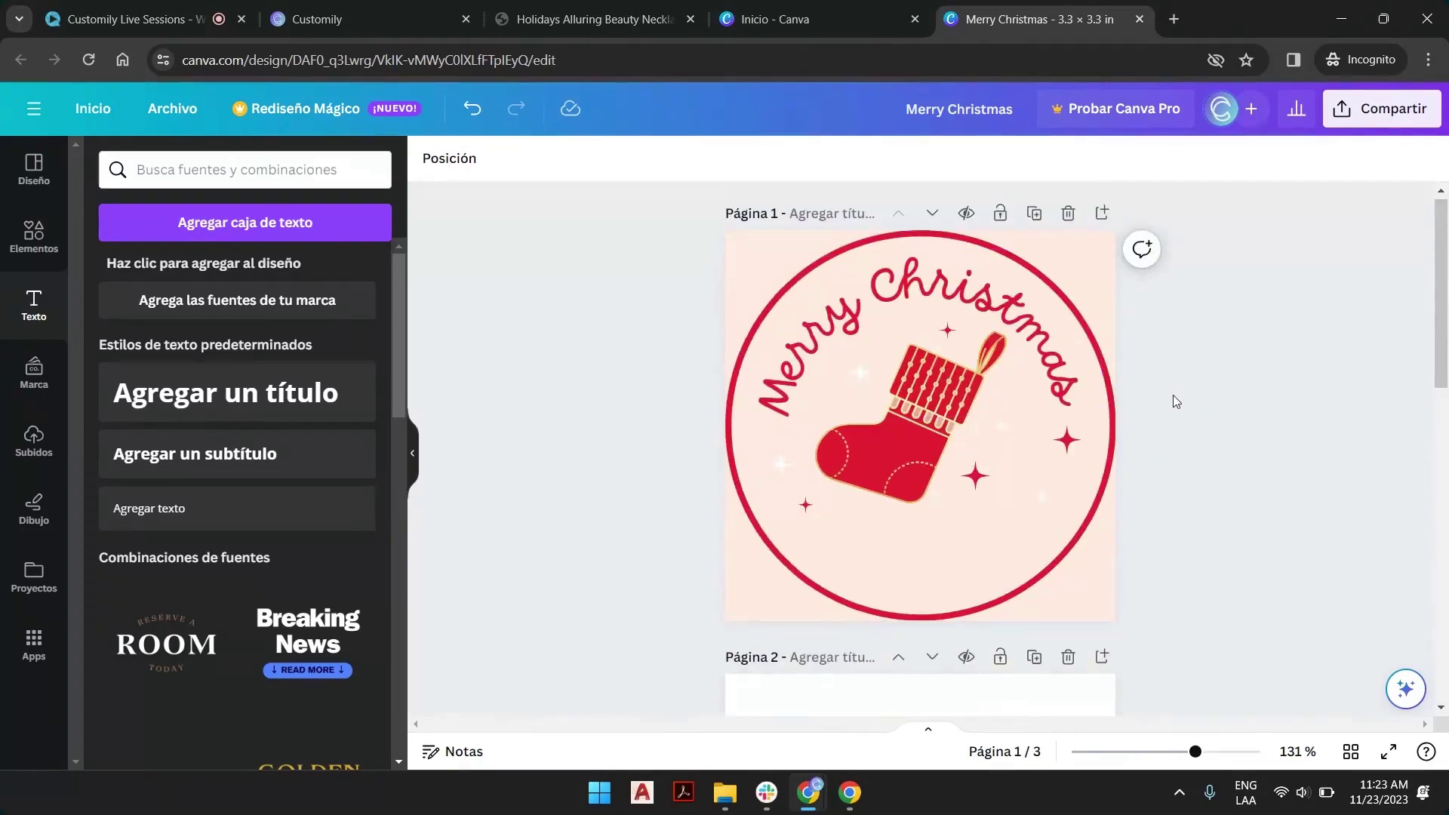
scroll(1173, 395, down, 10)
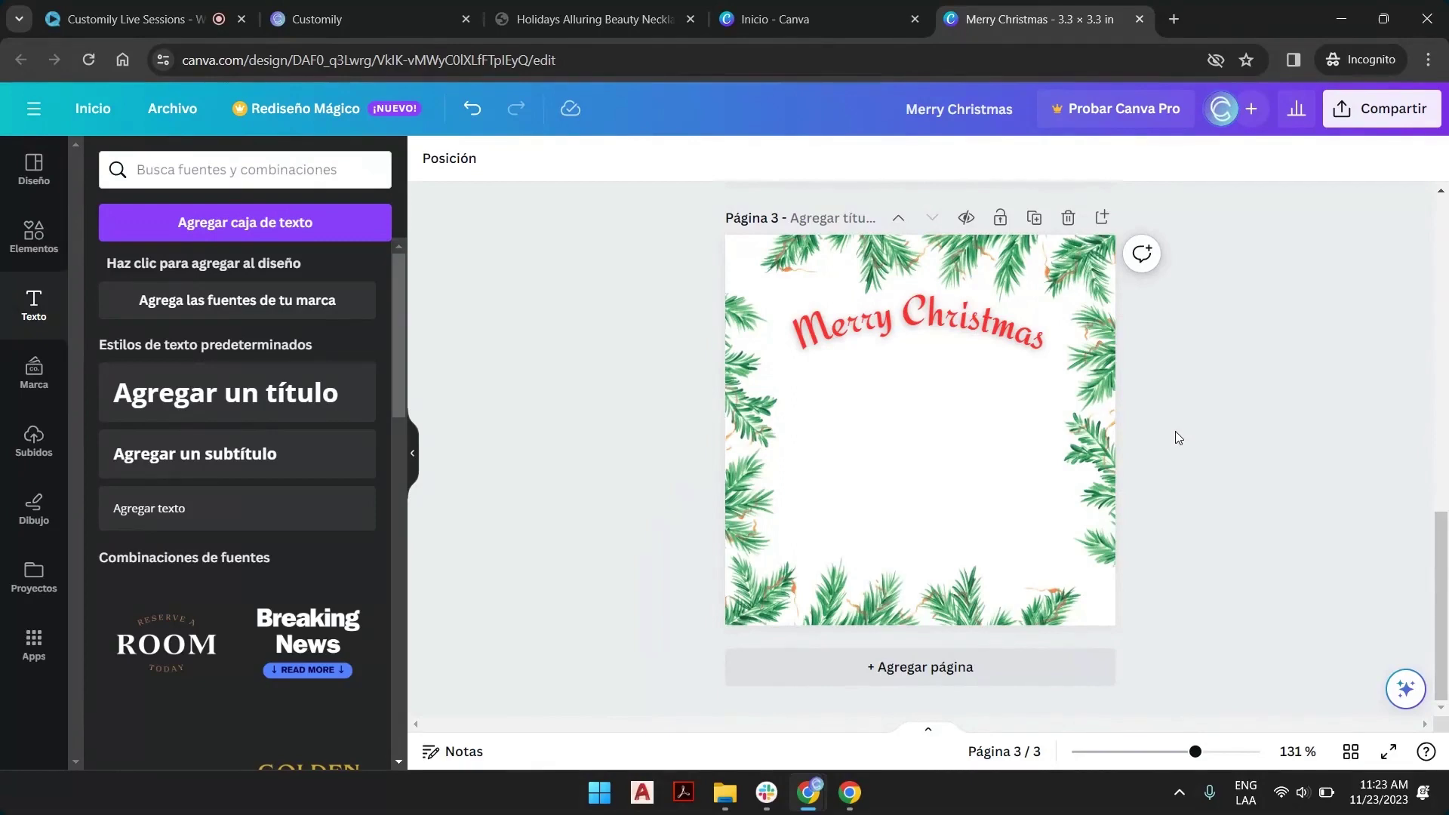
scroll(1230, 264, up, 10)
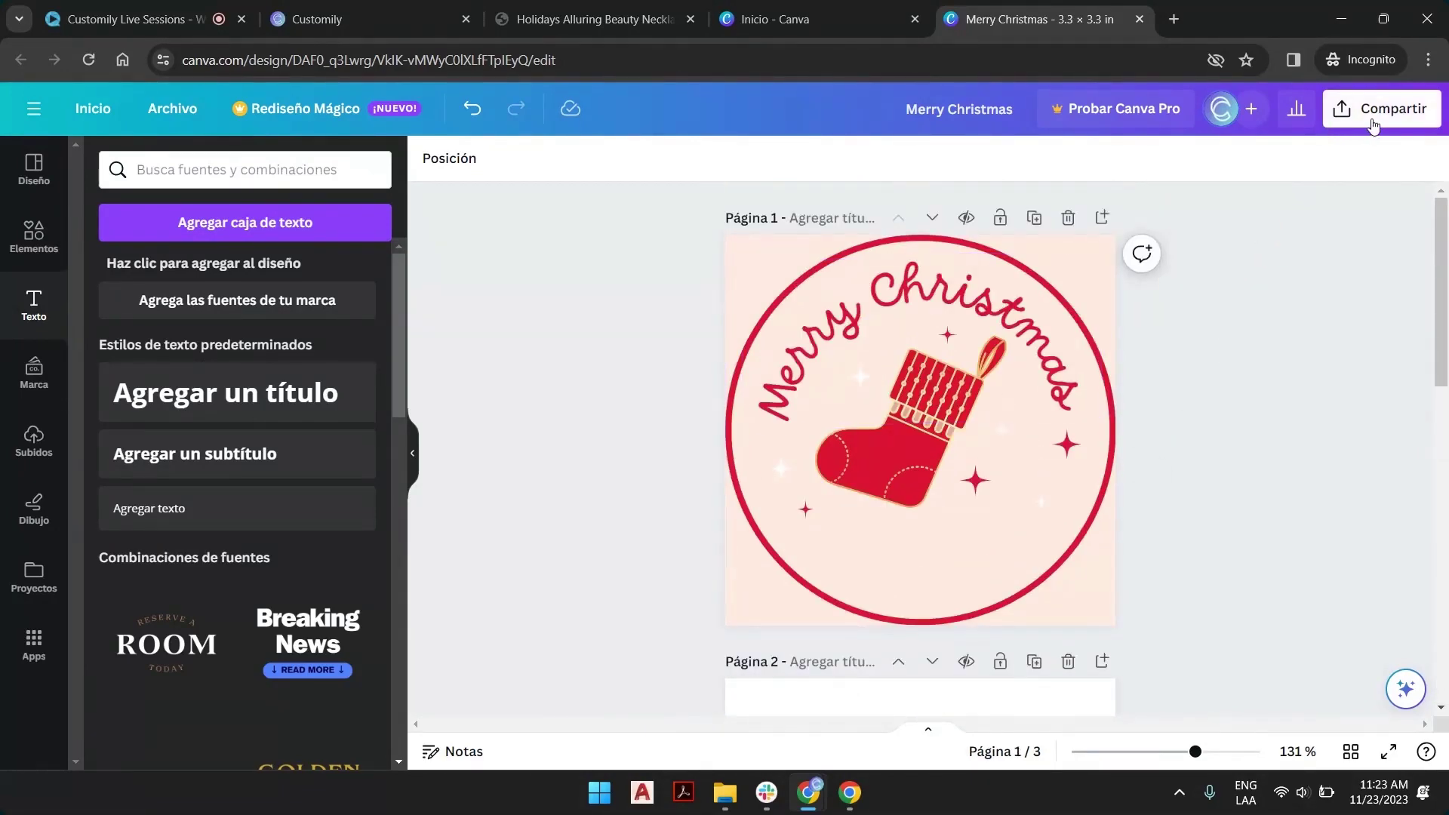
click(1399, 115)
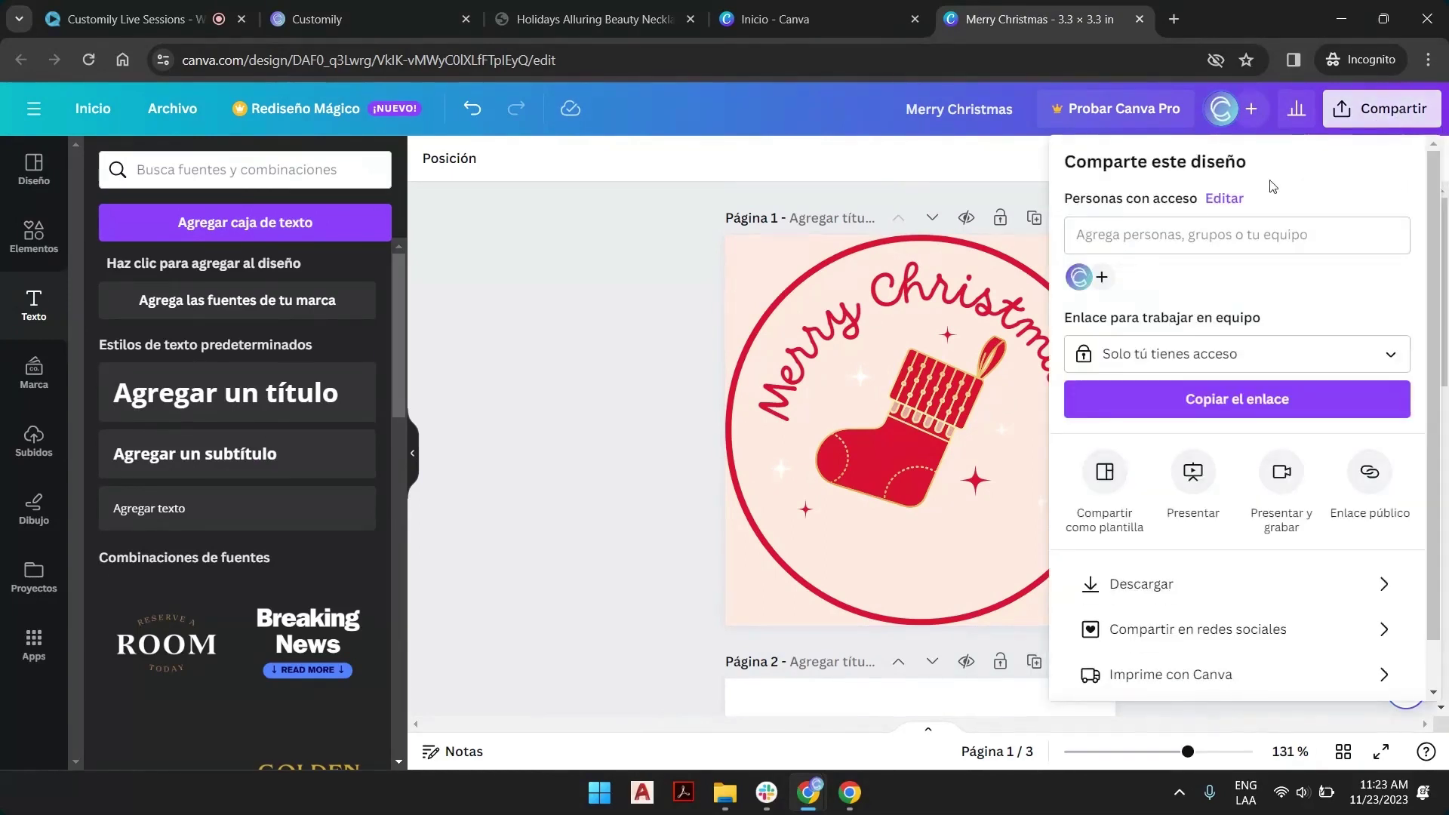
click(1149, 597)
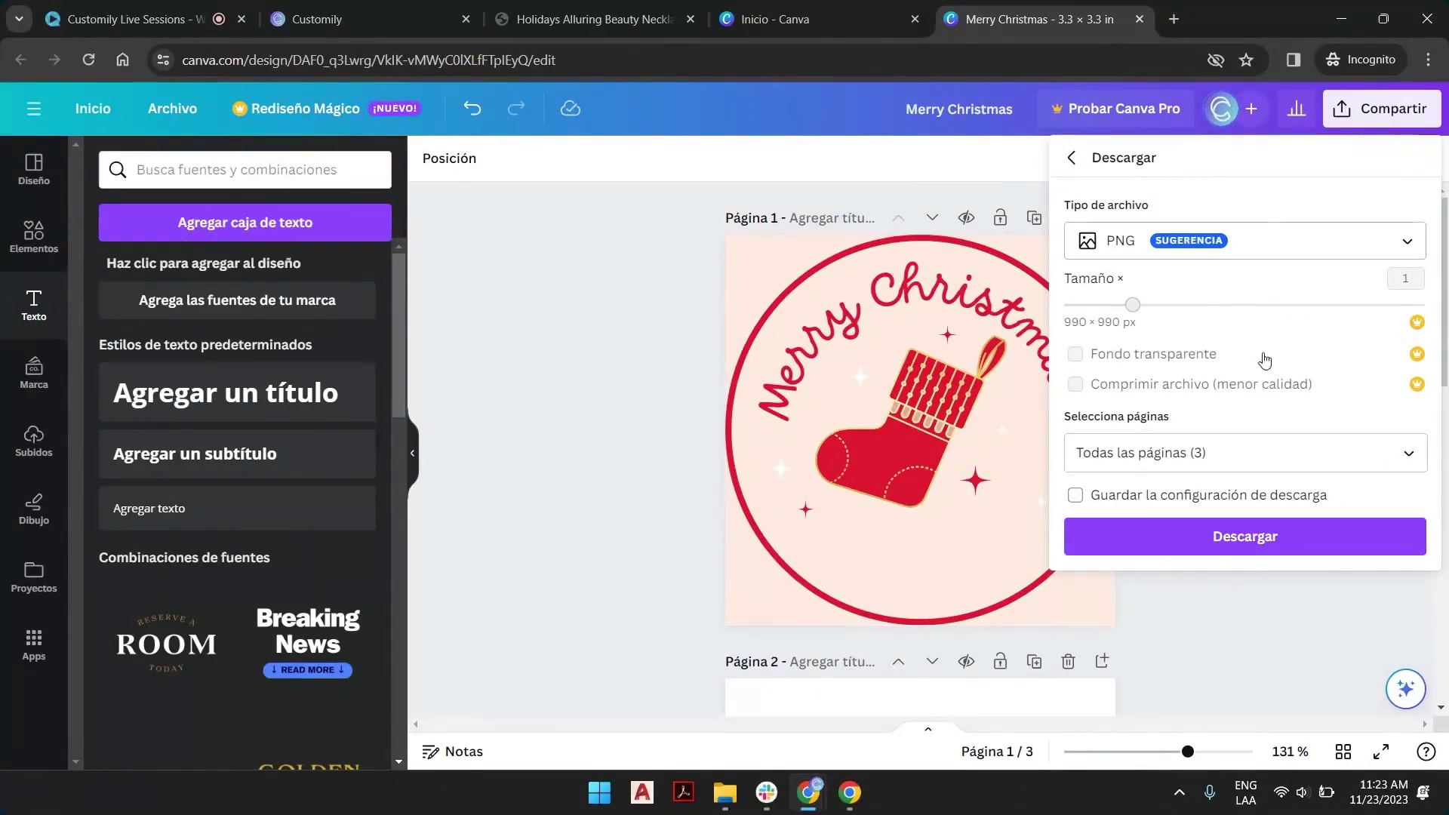
click(1250, 545)
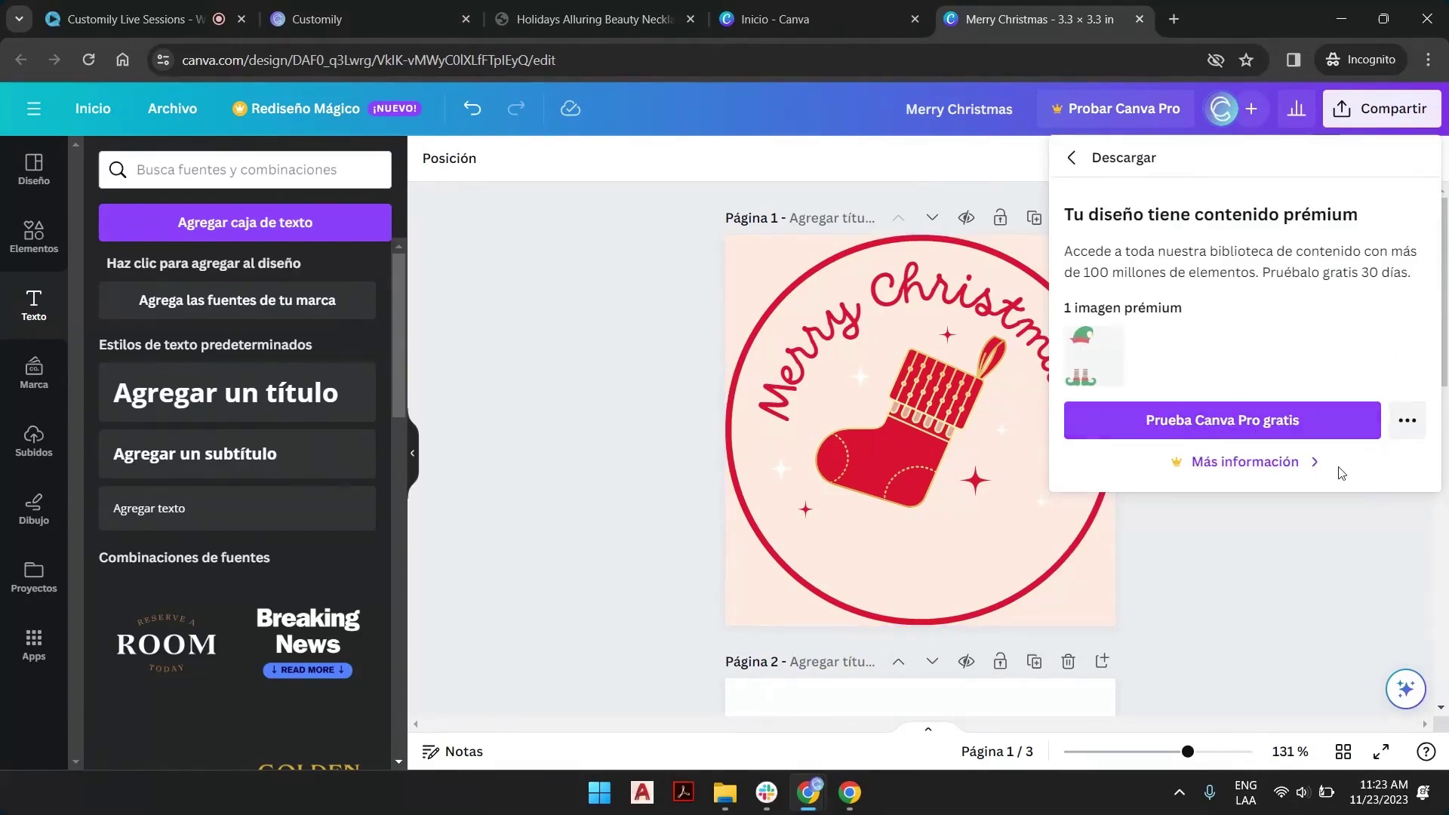
Step: Locate the premium elf hat and boots graphic, delete it from page 2 and select the large gold snowflake
click(1094, 355)
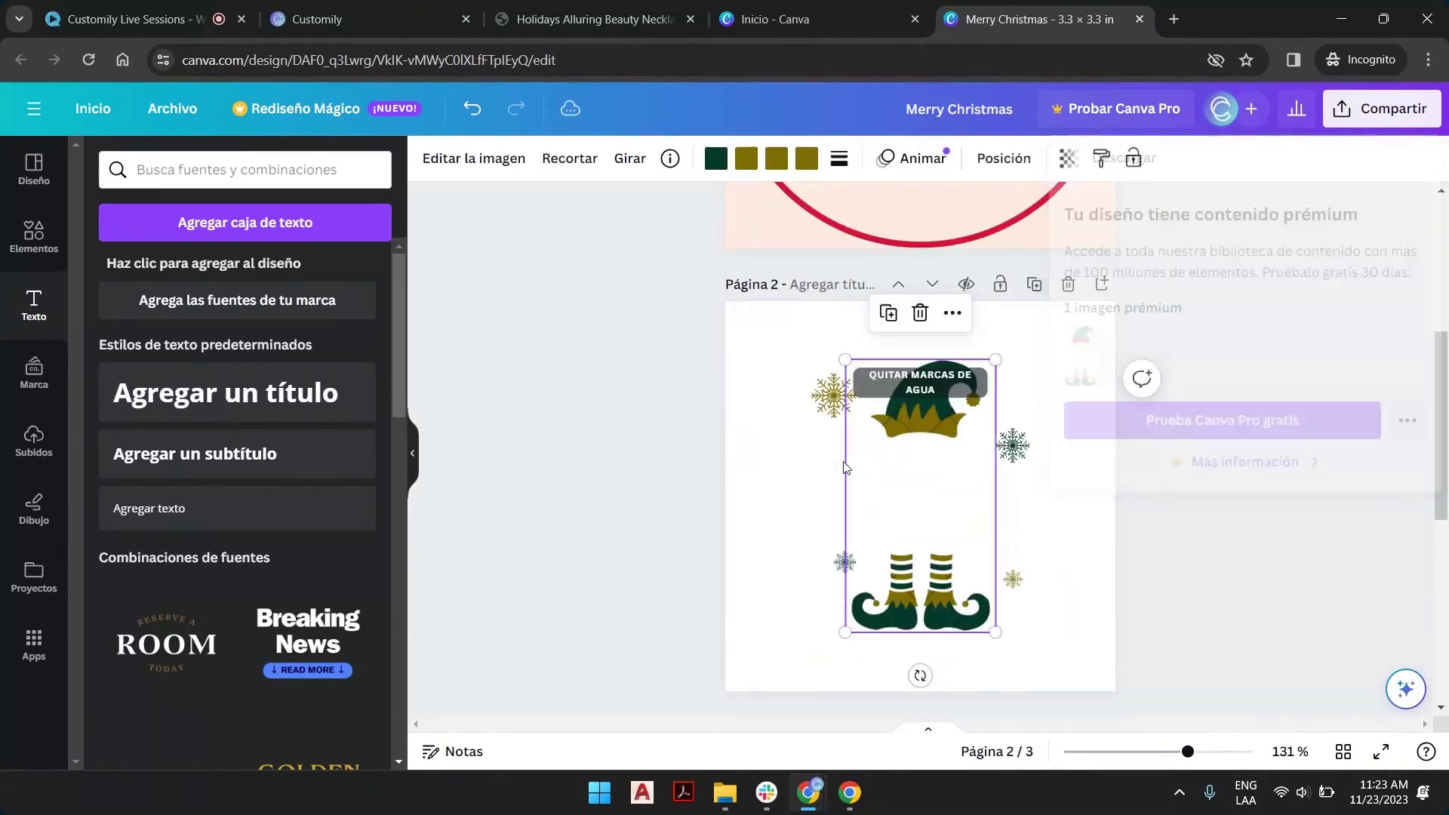
click(769, 474)
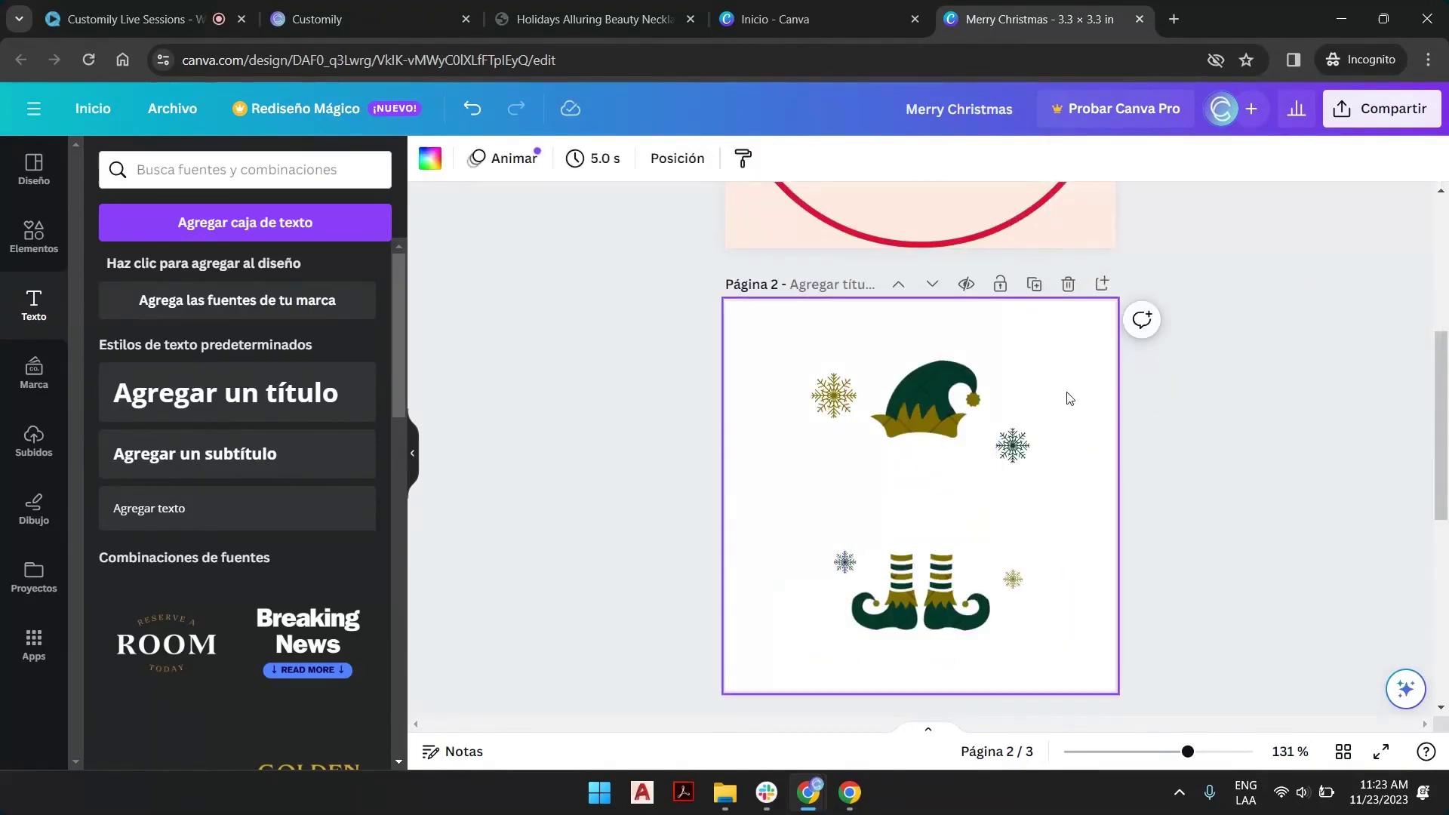
click(972, 408)
key(Delete)
click(849, 398)
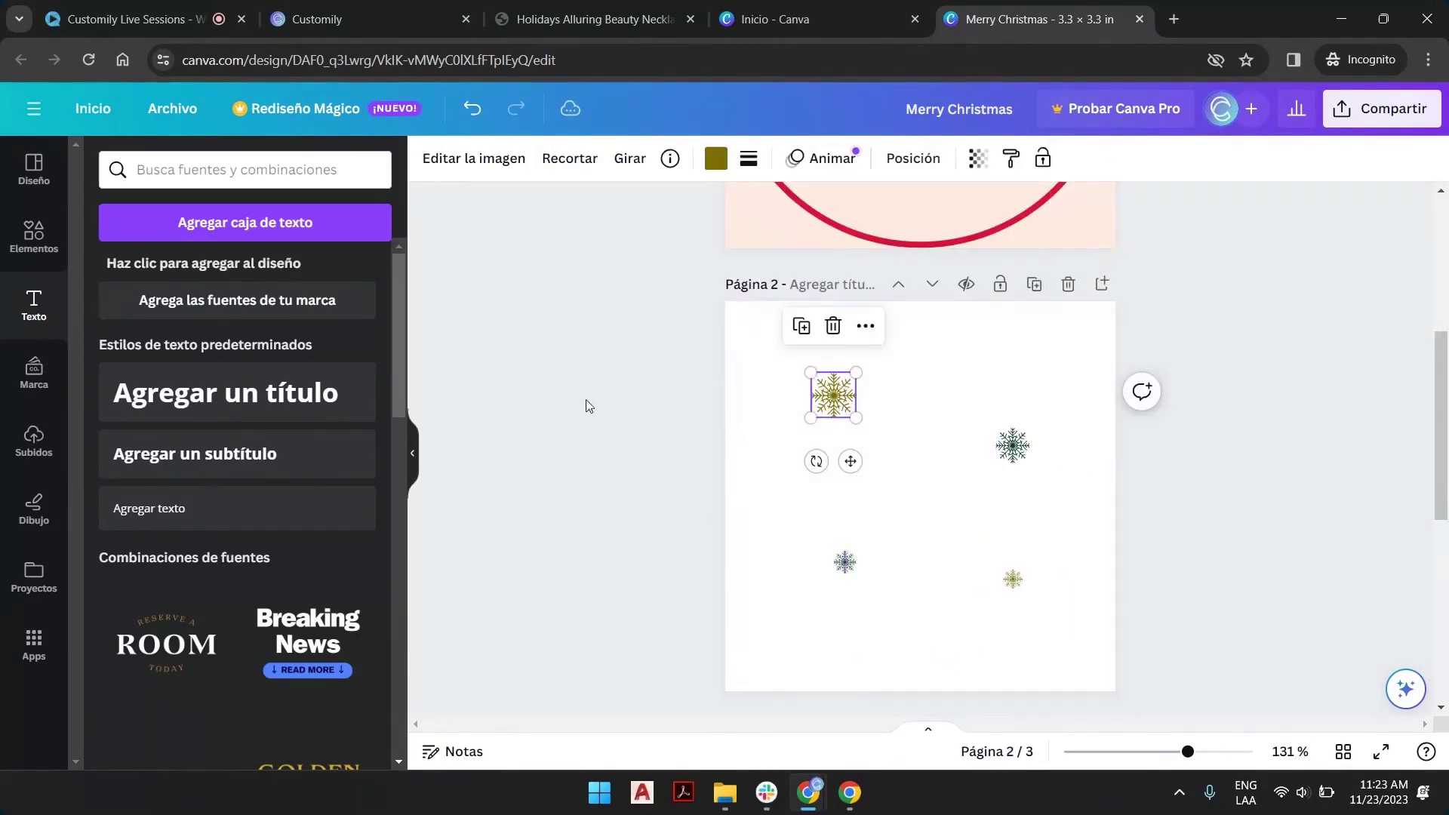
Step: Delete all the remaining snowflakes from page 2 so the page is blank
key(Delete)
click(1004, 439)
key(Delete)
drag(624, 498, 1176, 642)
key(Delete)
Step: Apply the Modern Festive Christmas Elf Mug template to page 2 again and delete its Olivia name text
click(21, 191)
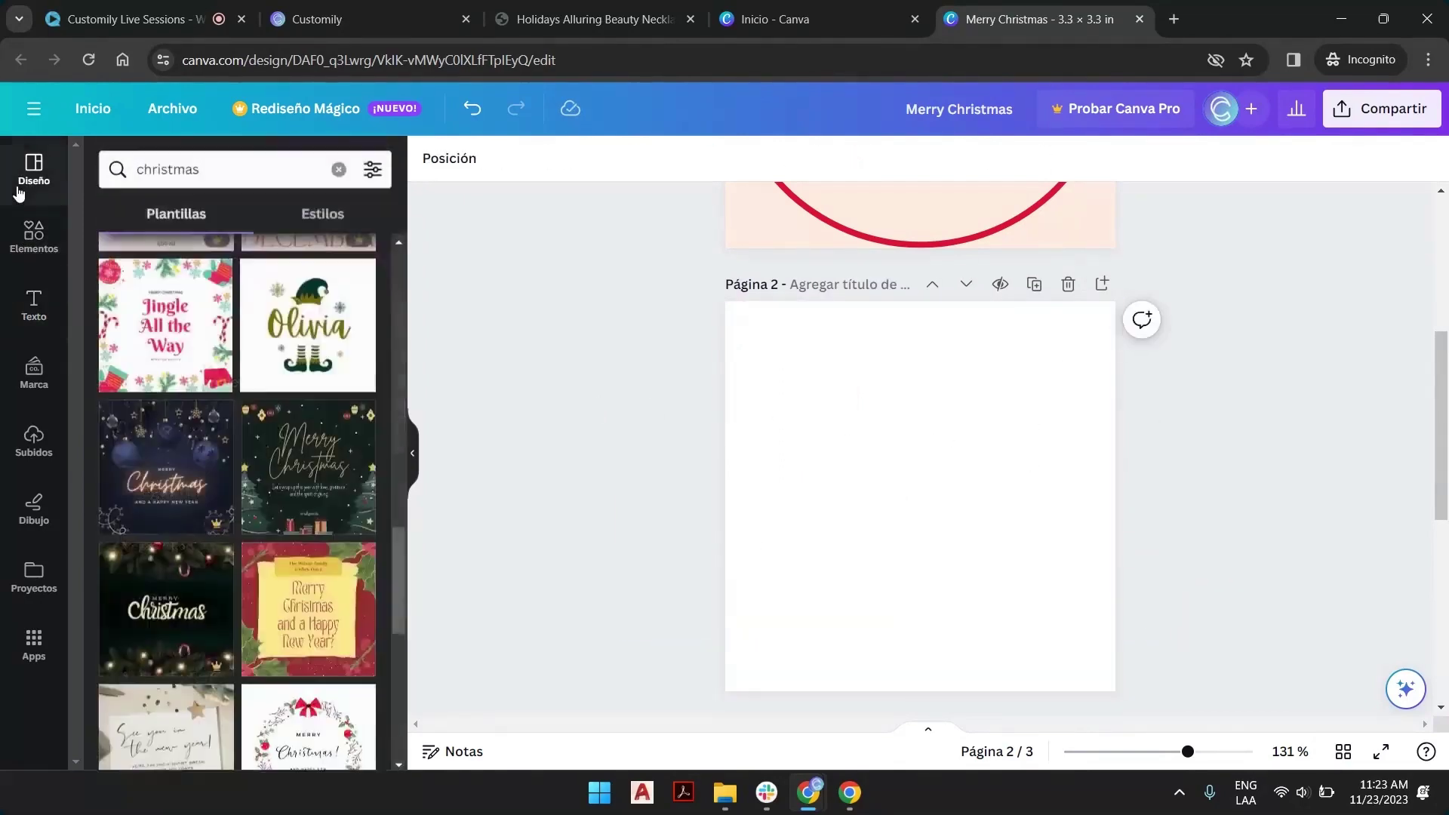
scroll(337, 359, up, 3)
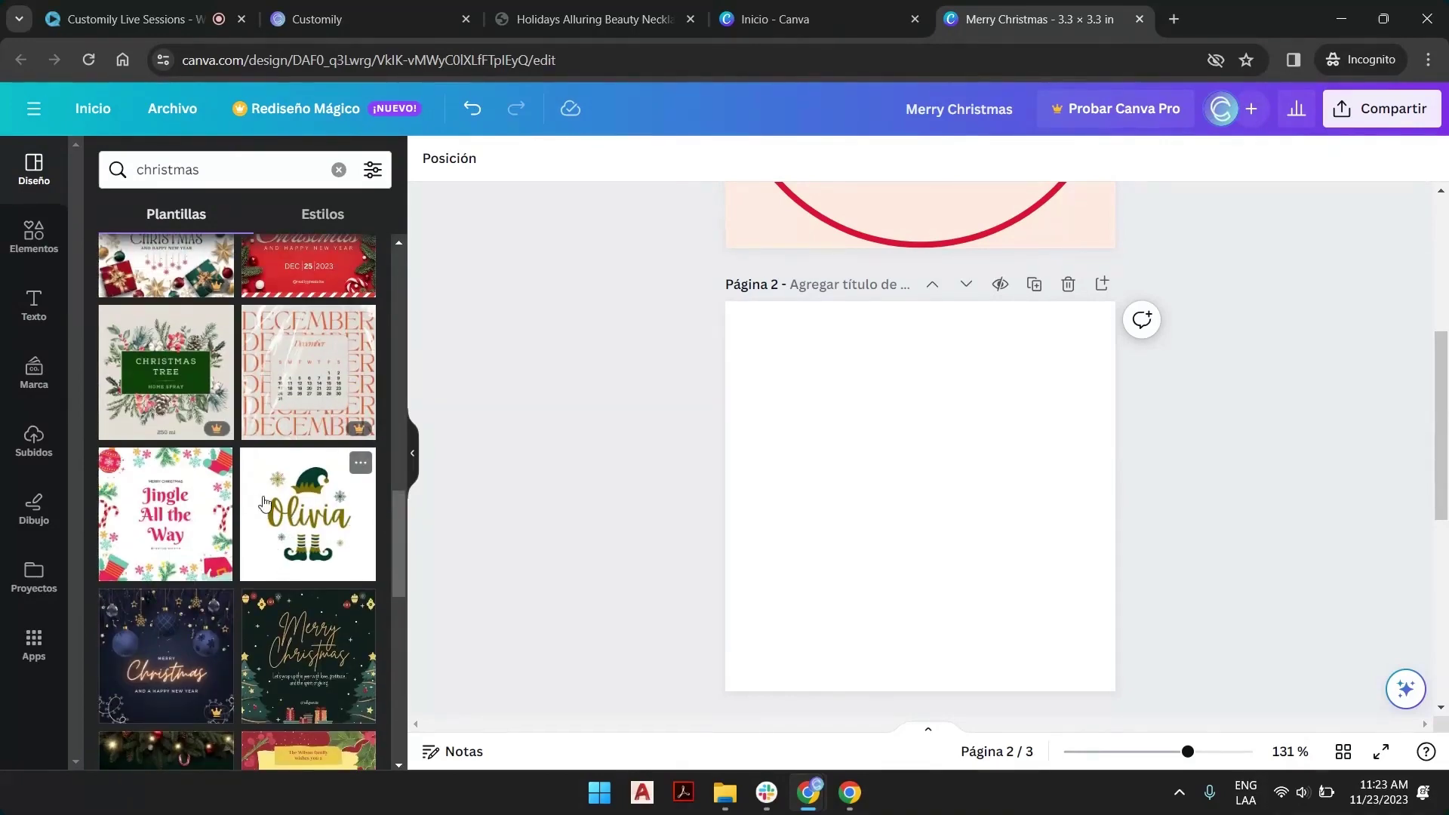
click(274, 544)
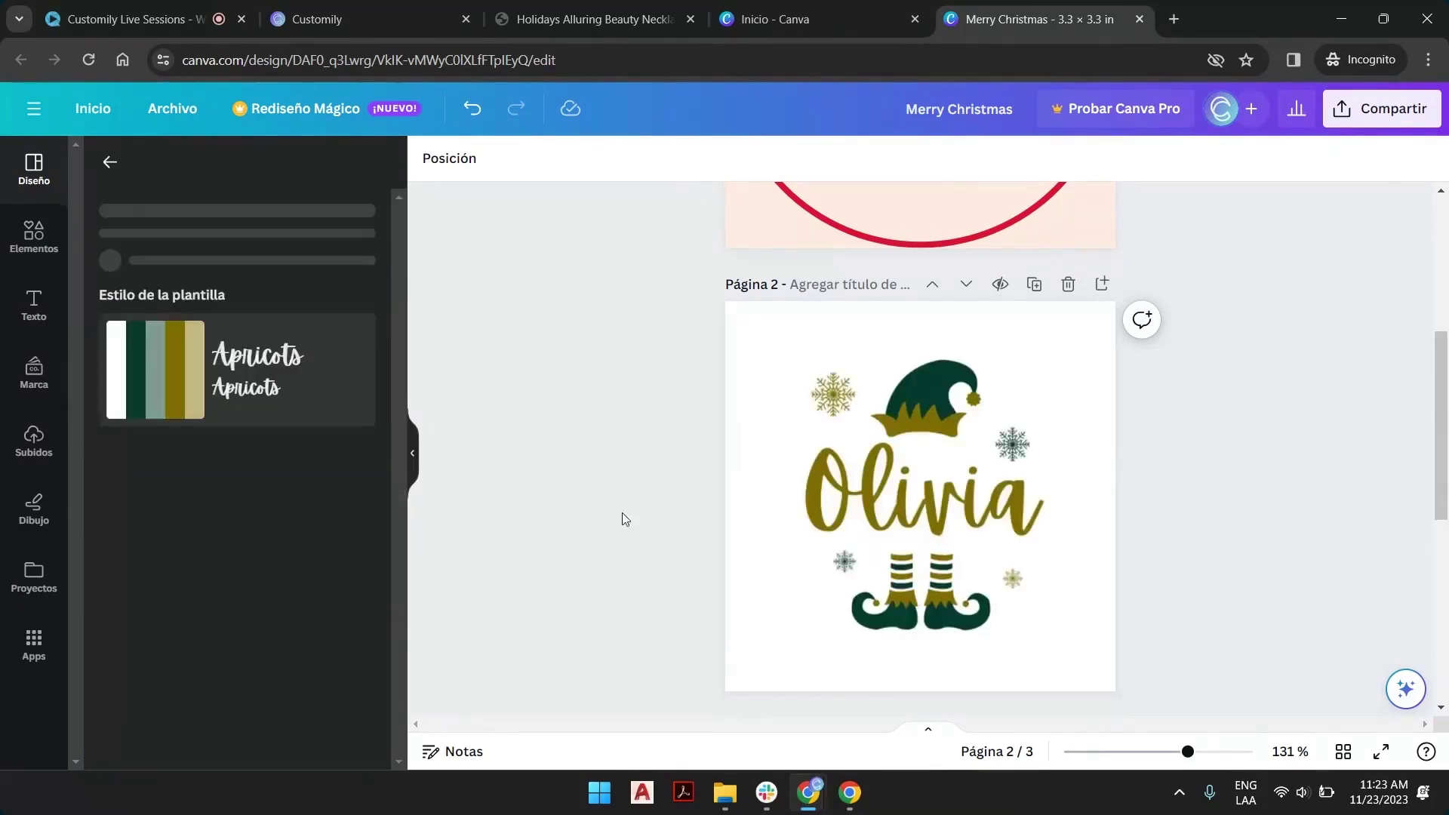
click(880, 511)
key(Delete)
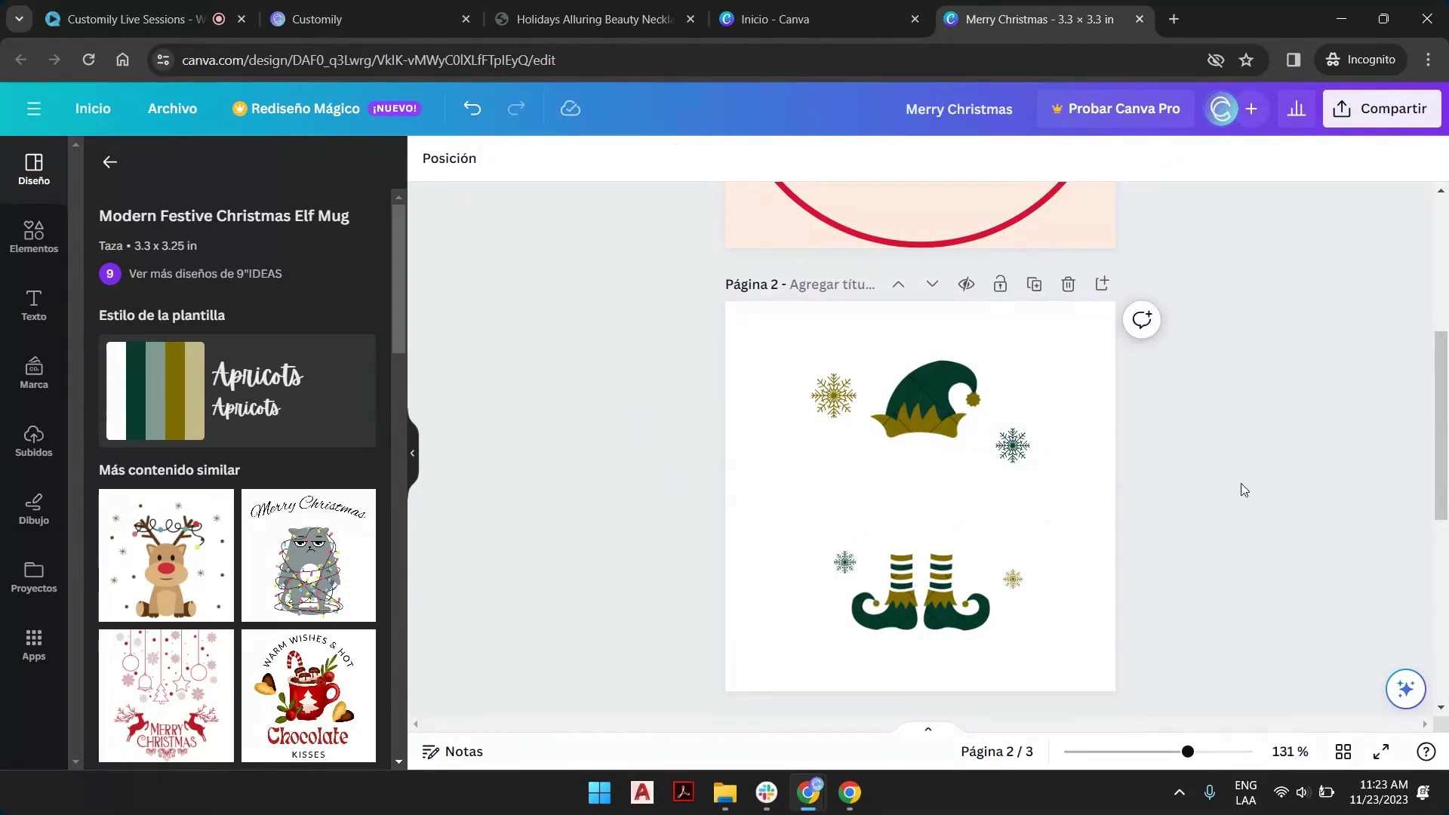
Step: Try to download the design with the elf hat and boots graphic on page 2
click(1359, 110)
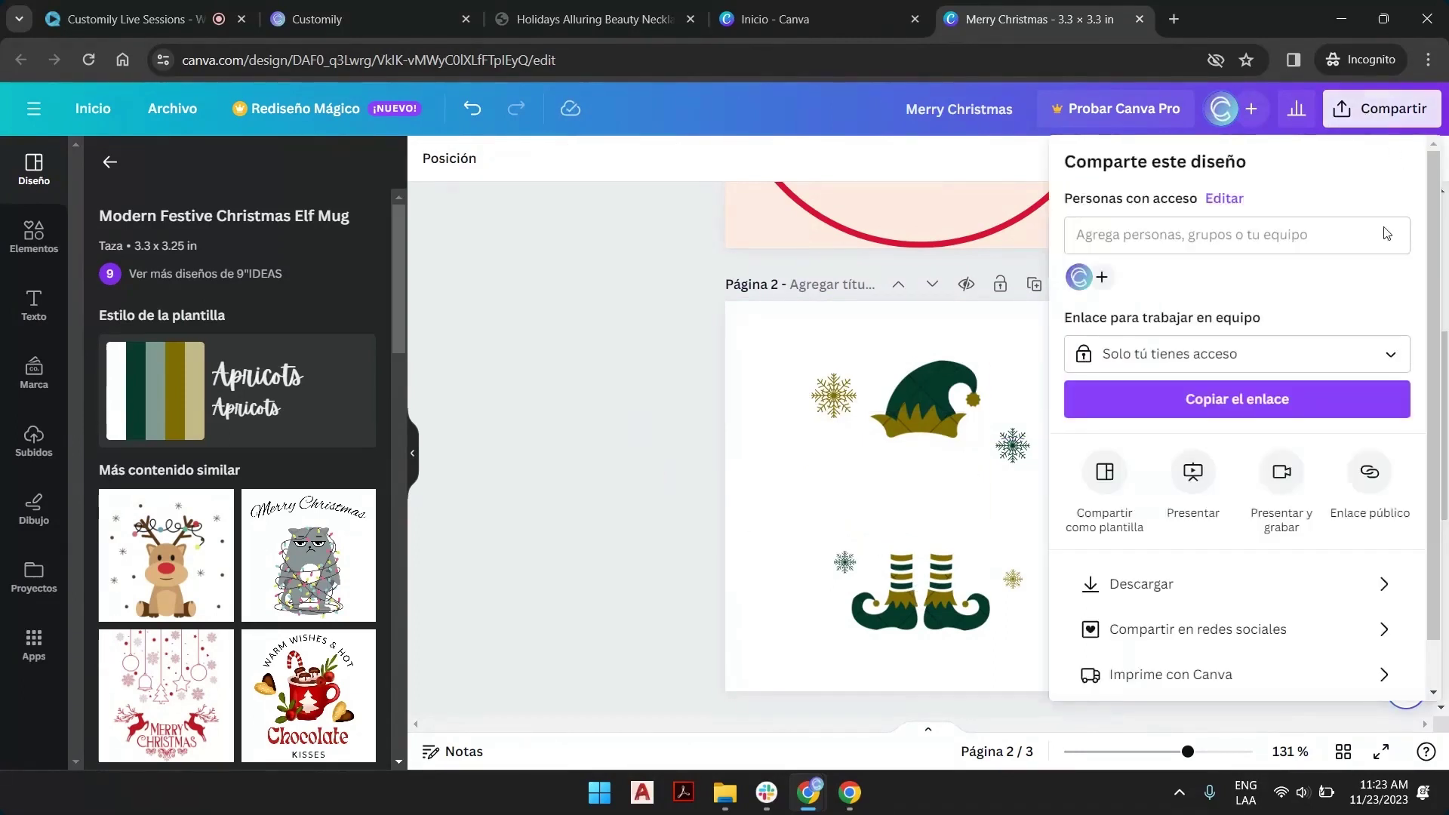
click(1190, 585)
click(1244, 540)
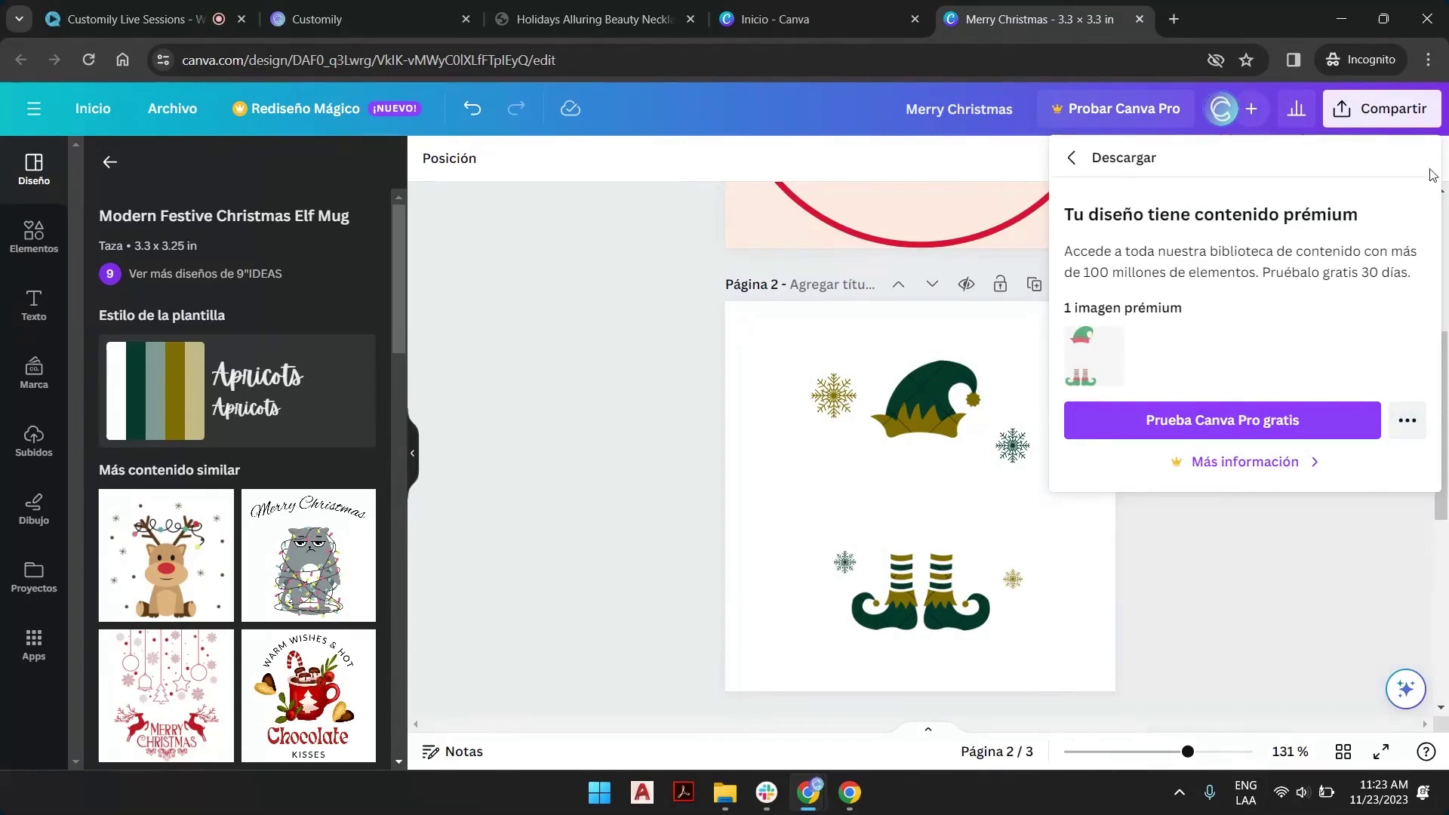
click(699, 314)
Step: Clear the elf graphic and snowflakes from page 2 and apply the Red Merry Christmas and New Year Instagram Post template
drag(1220, 392, 664, 581)
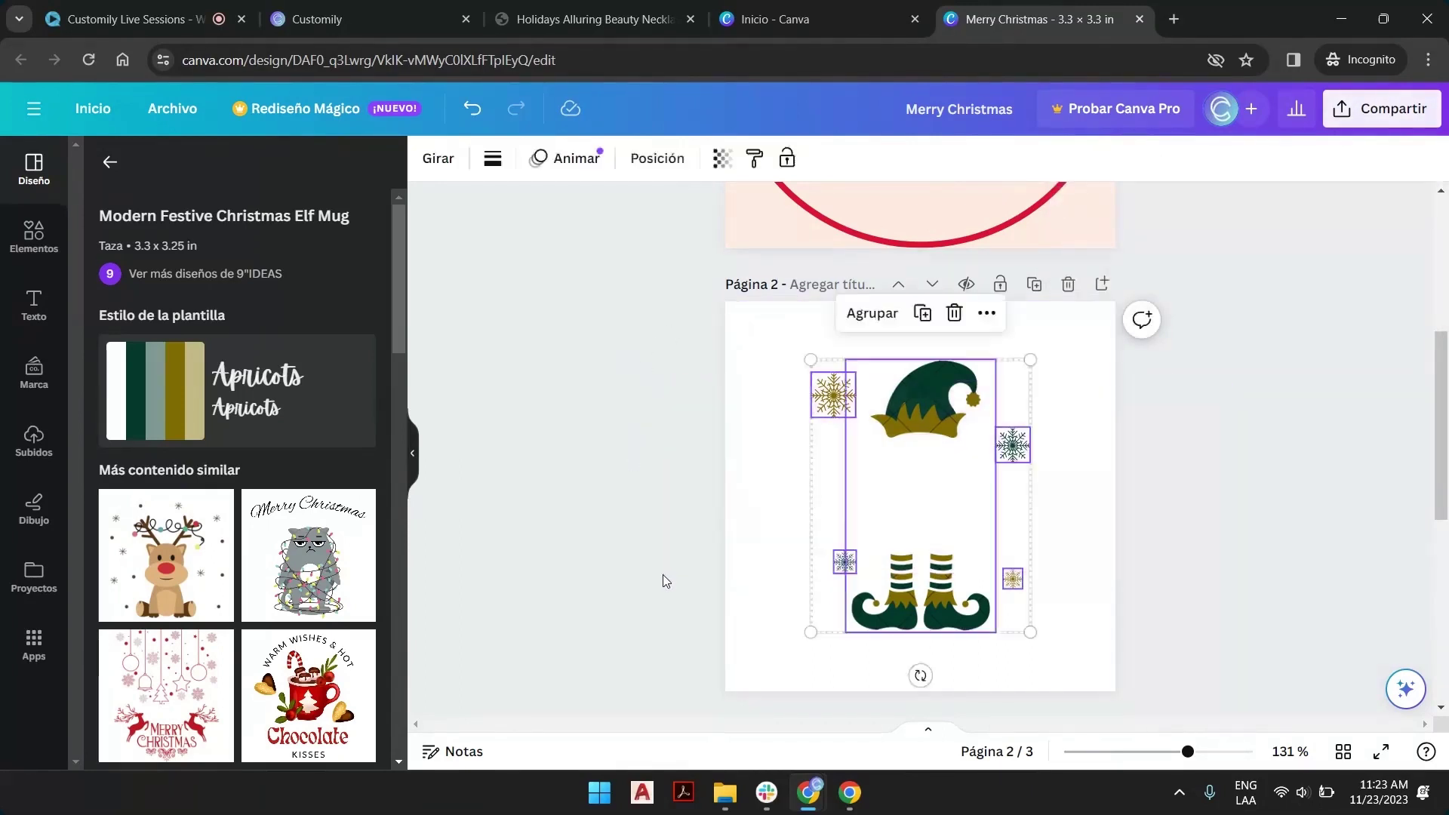
key(Delete)
click(109, 161)
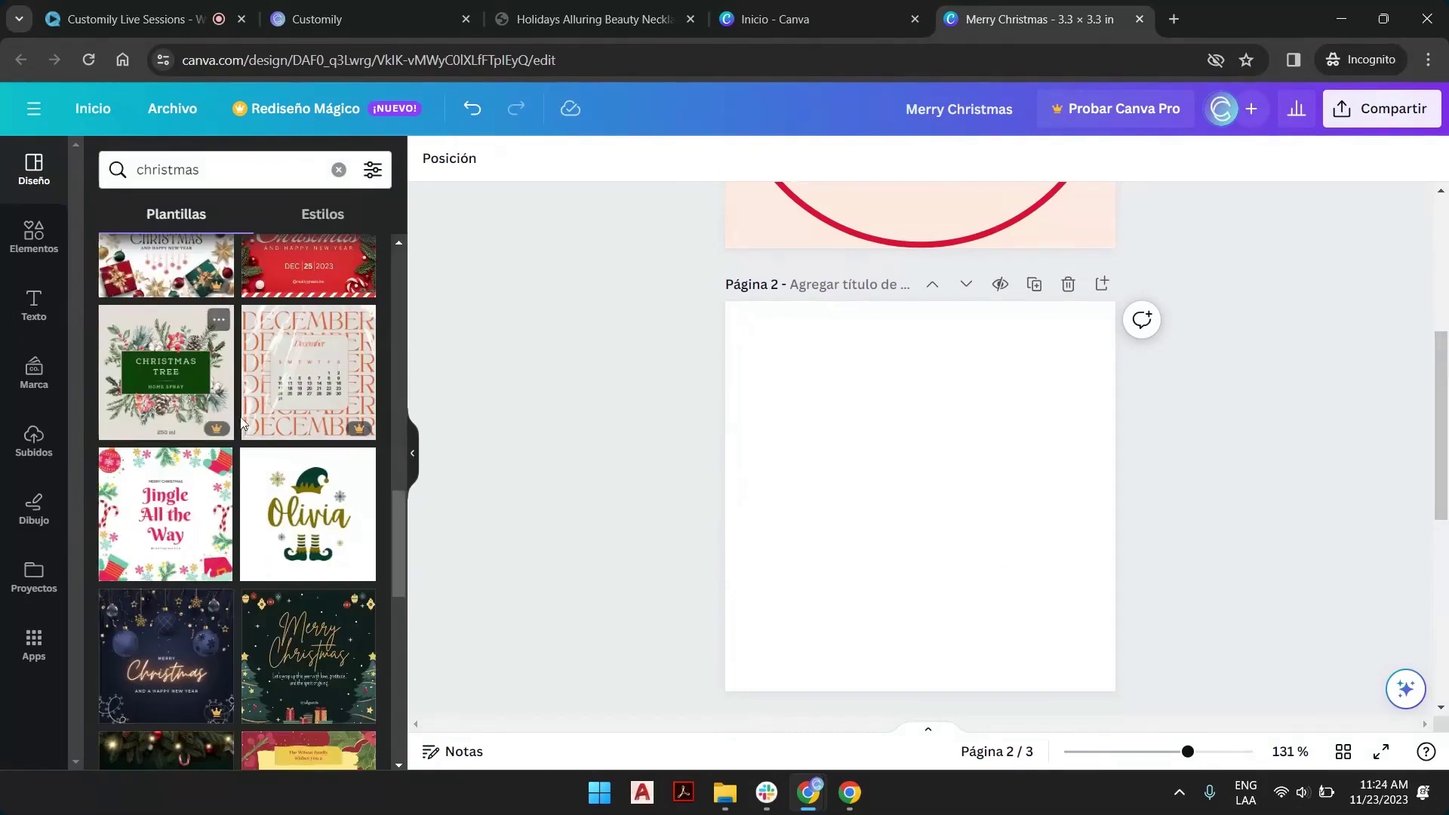
scroll(249, 430, down, 6)
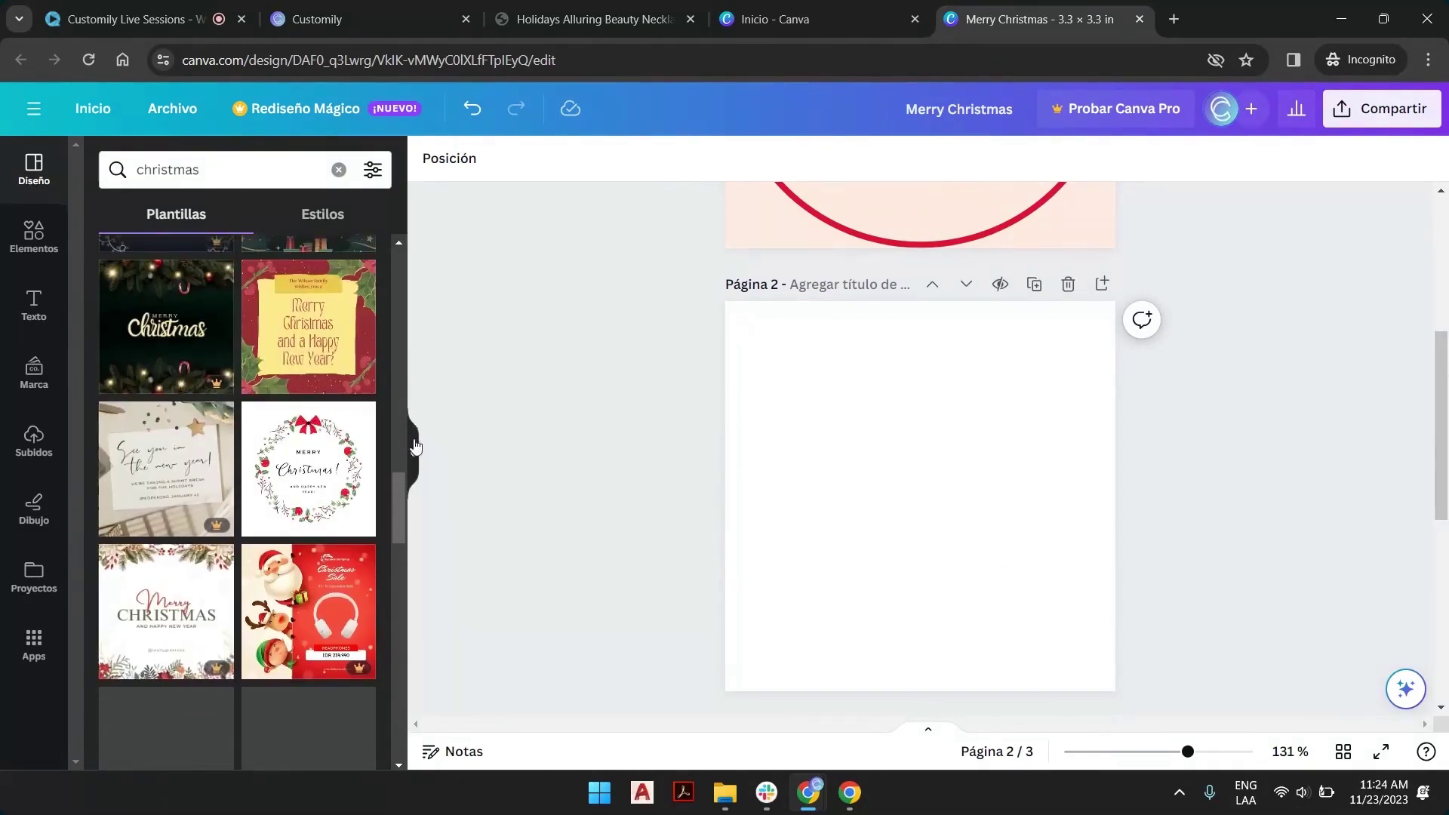
scroll(277, 523, down, 5)
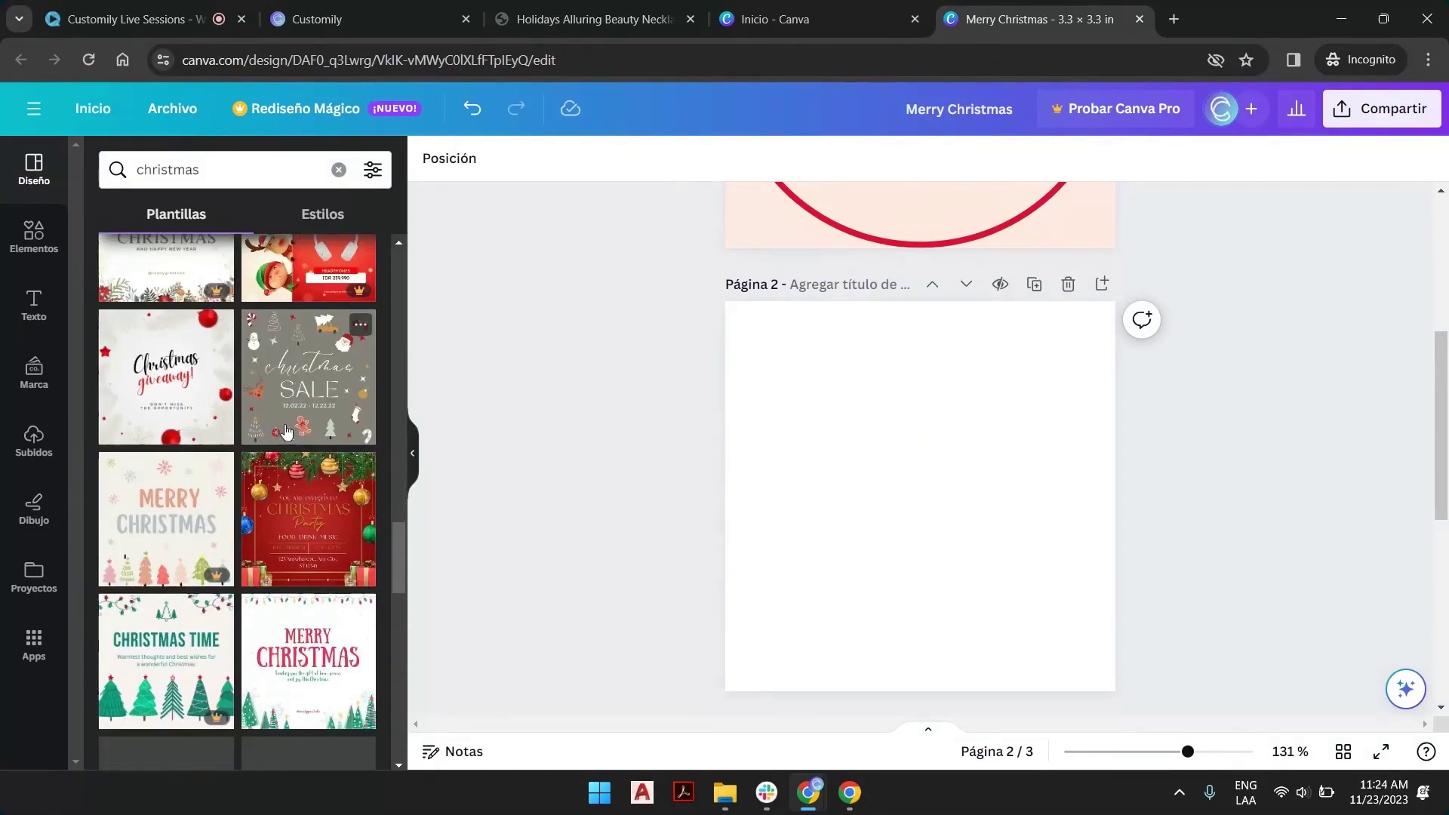
scroll(162, 625, down, 5)
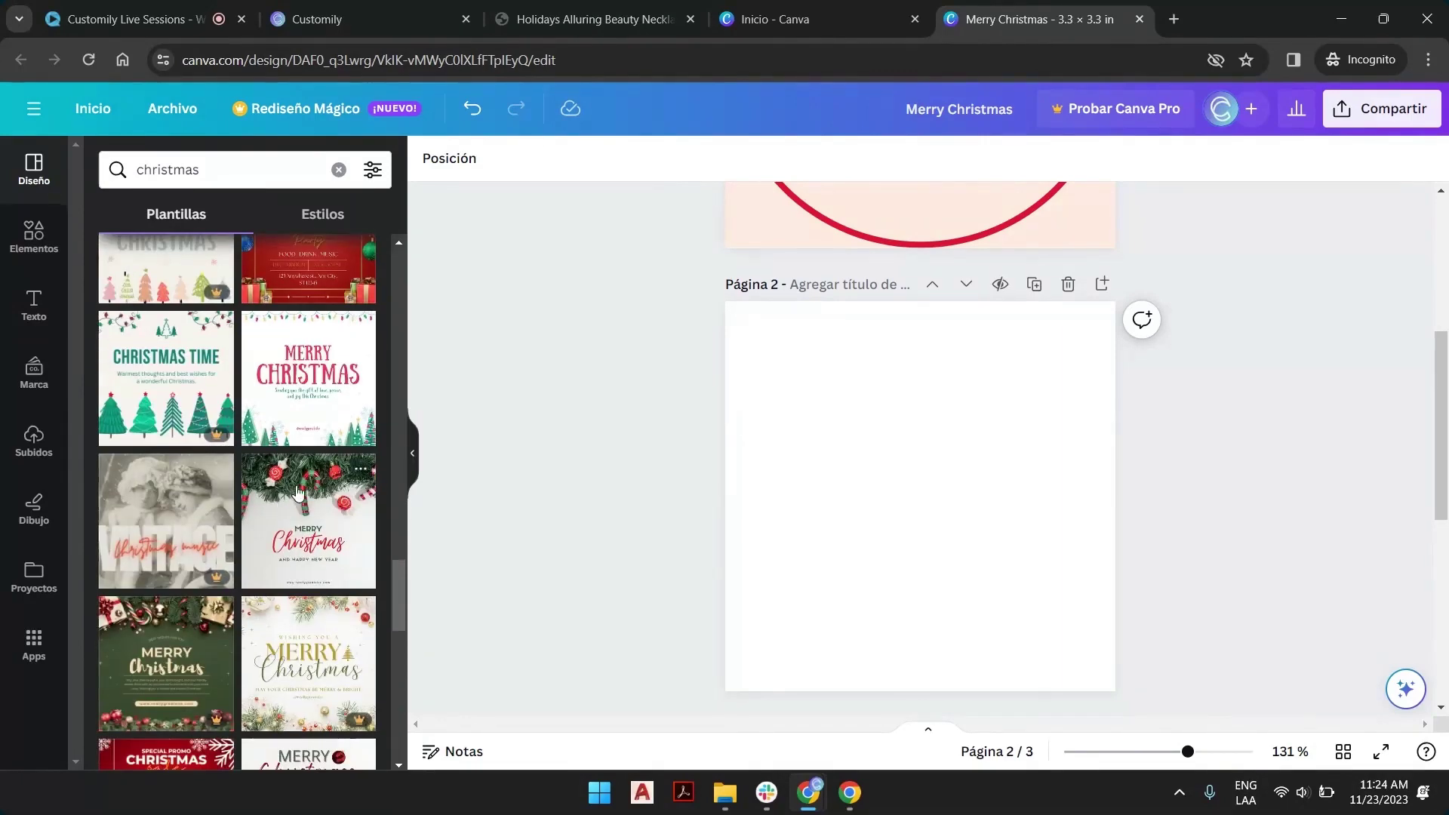
scroll(298, 495, down, 3)
scroll(320, 521, down, 8)
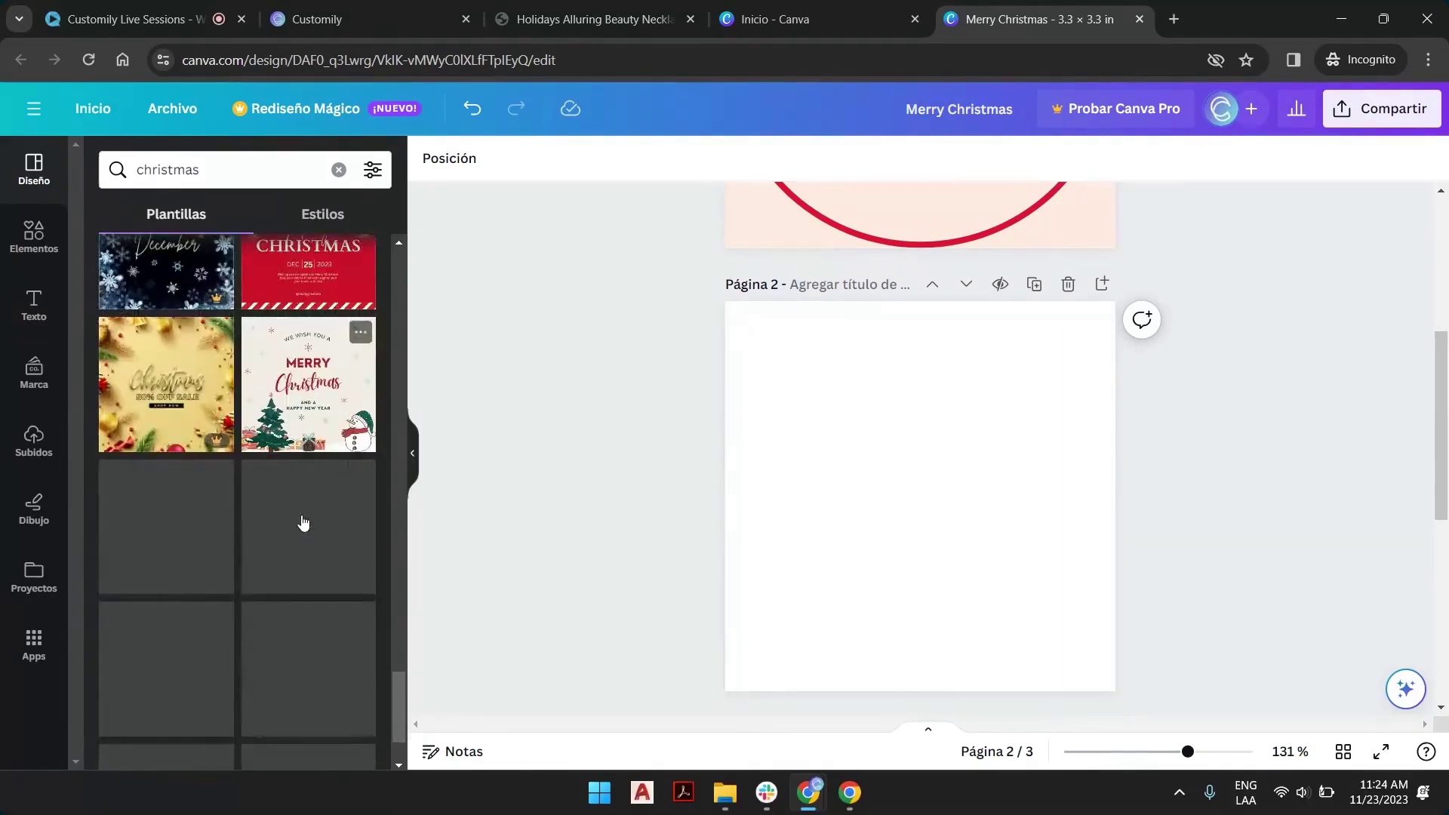
click(312, 371)
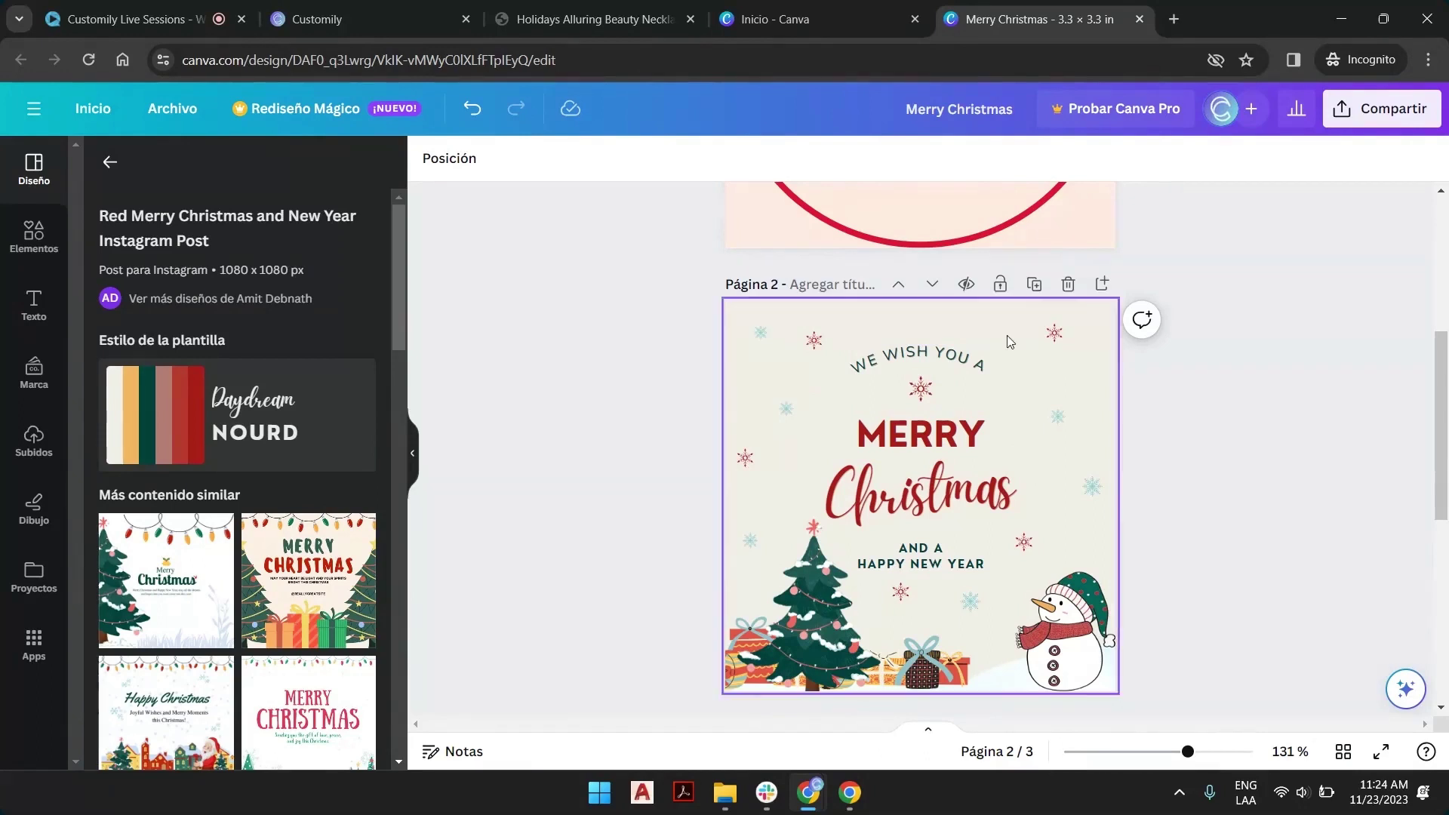
Step: Delete page 2's "WE WISH YOU A" and "AND A HAPPY NEW YEAR" texts and move the MERRY Christmas title up near the page's upper edge
click(936, 356)
key(Delete)
click(922, 441)
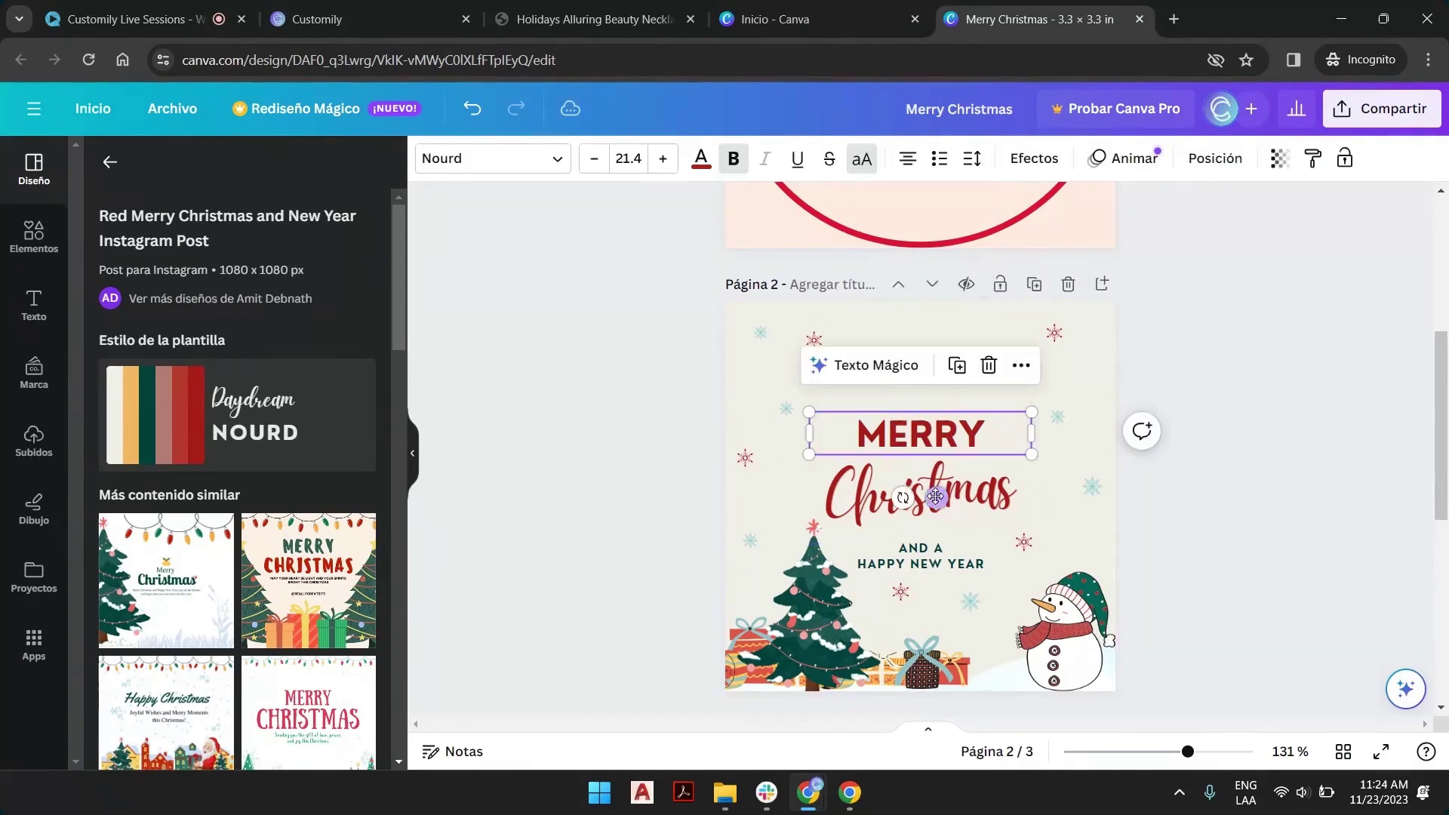
shift+click(936, 495)
drag(848, 504, 847, 498)
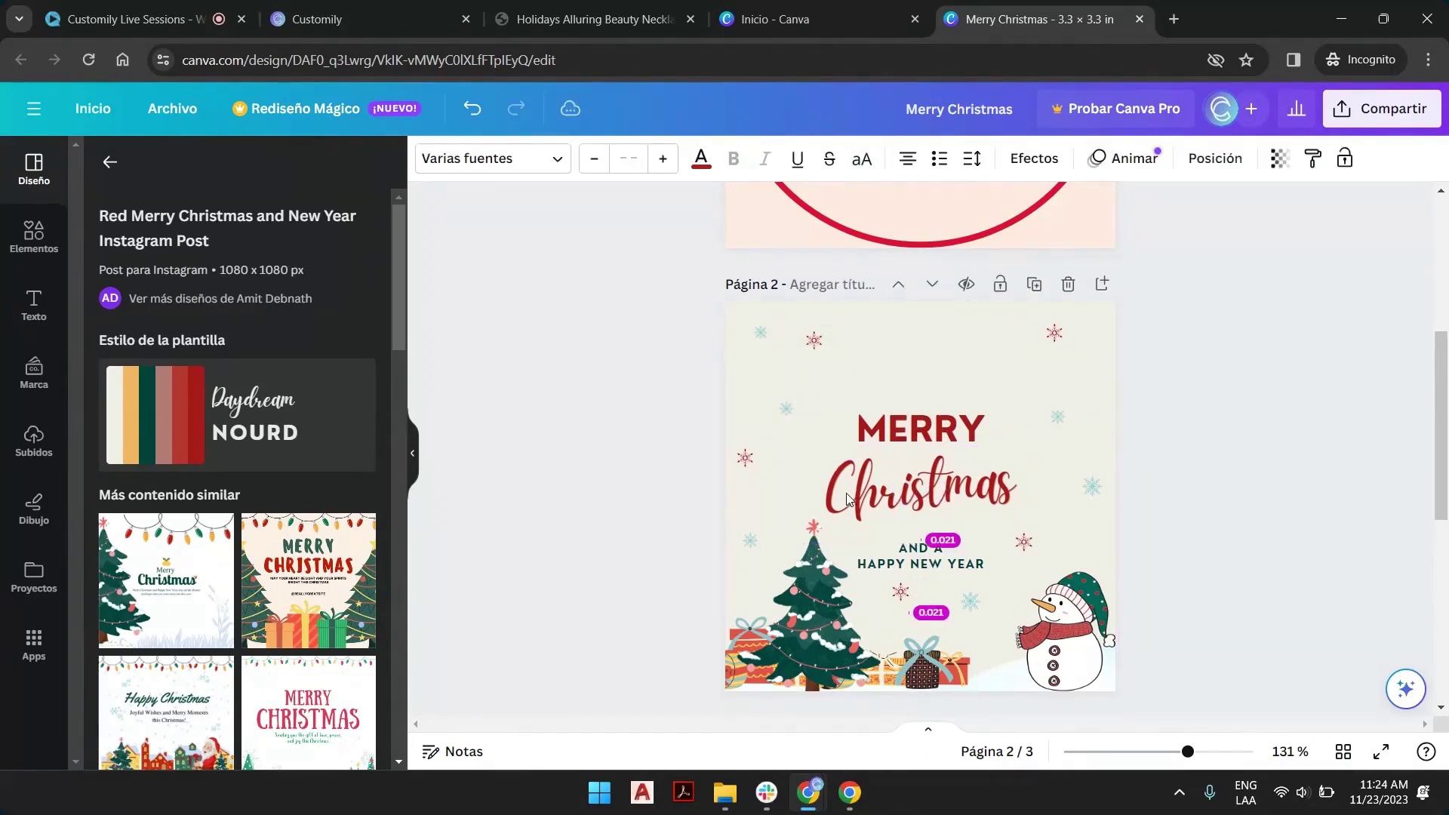
key(shift+Up)
key(shift+Up)
key(shift+Up)
key(shift+Up)
key(shift+Up)
key(shift+Up)
key(shift+Up)
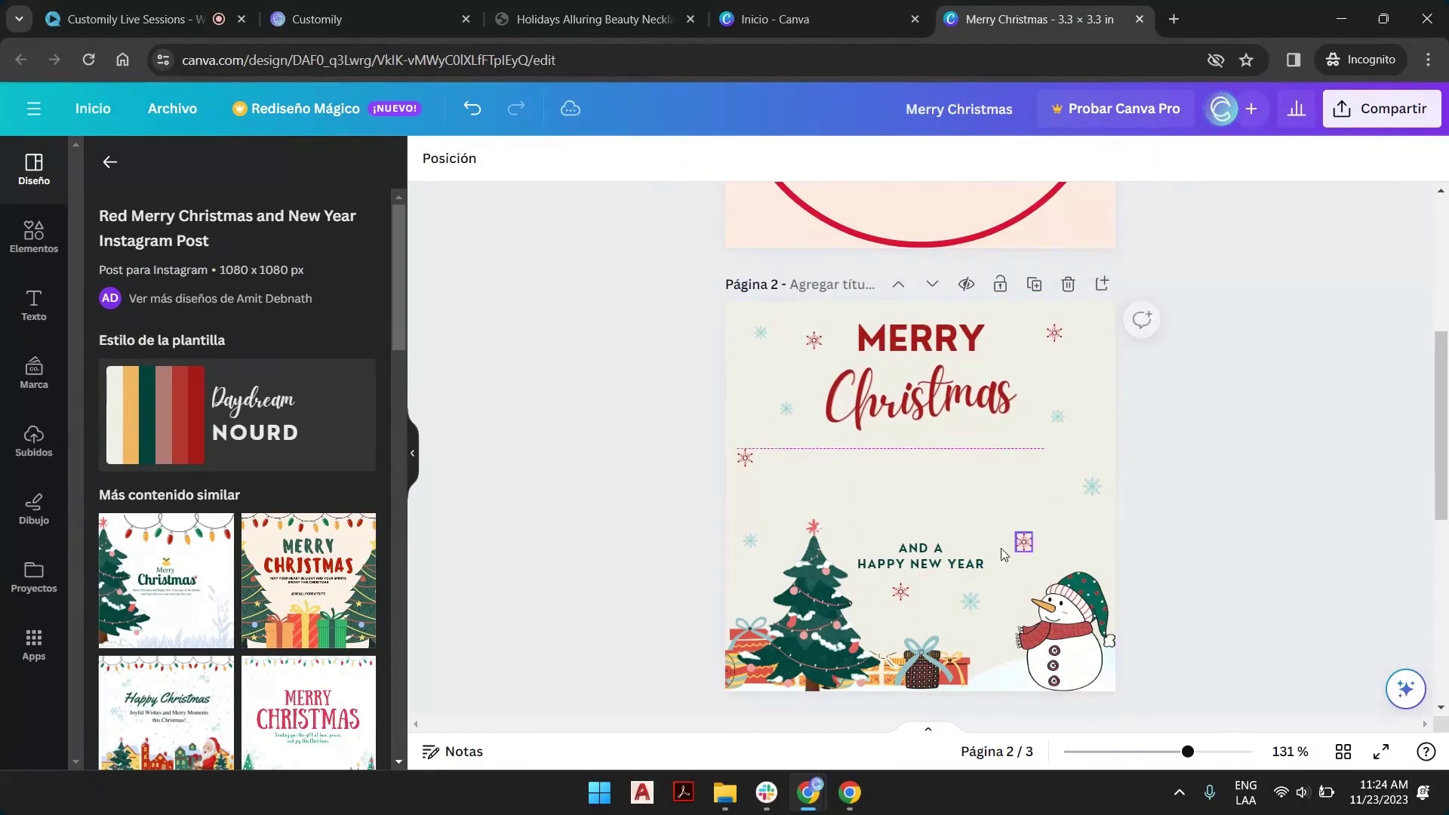
click(949, 555)
key(Delete)
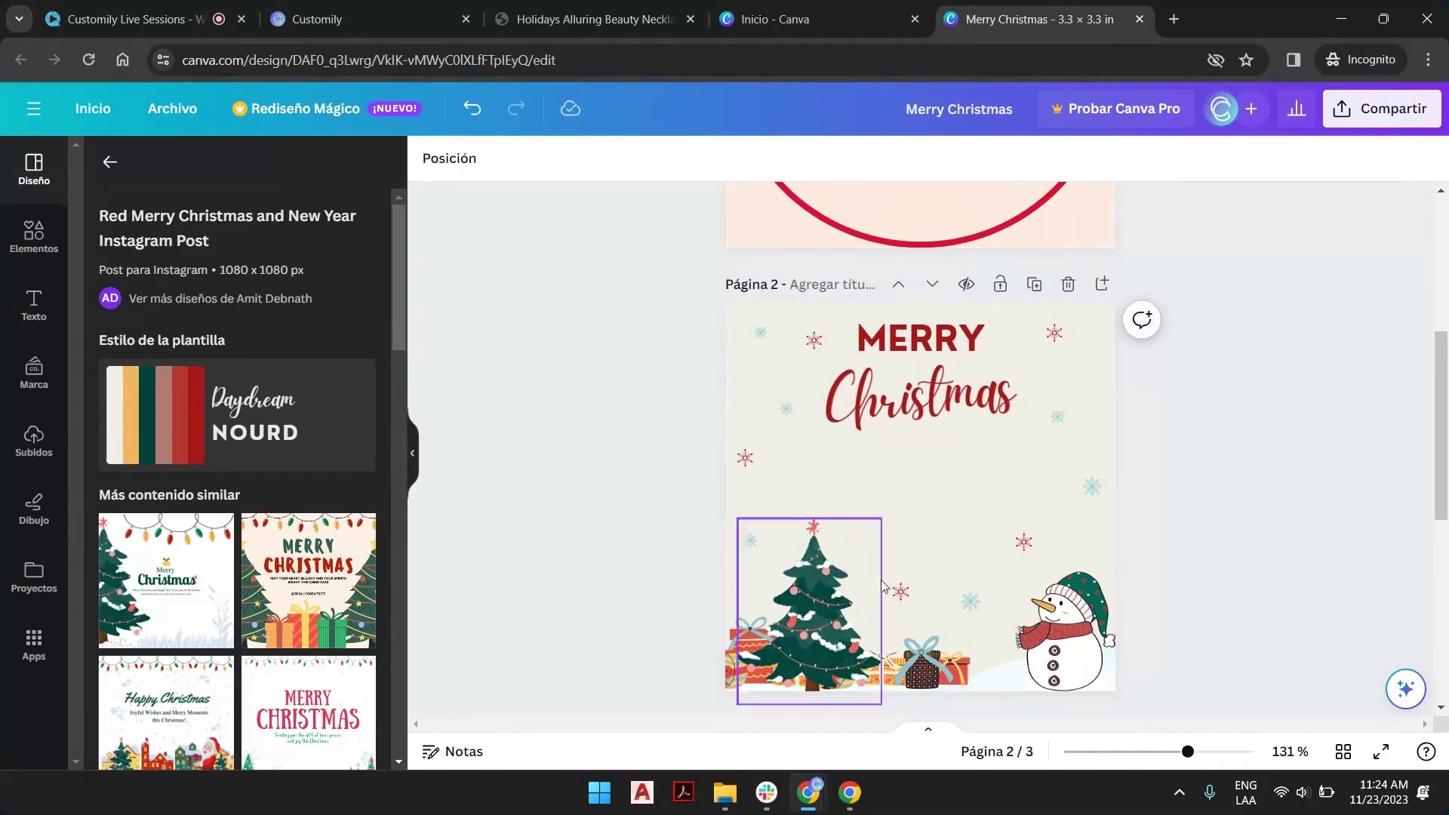
Step: Download all three pages of the design as PNG
scroll(1282, 362, up, 5)
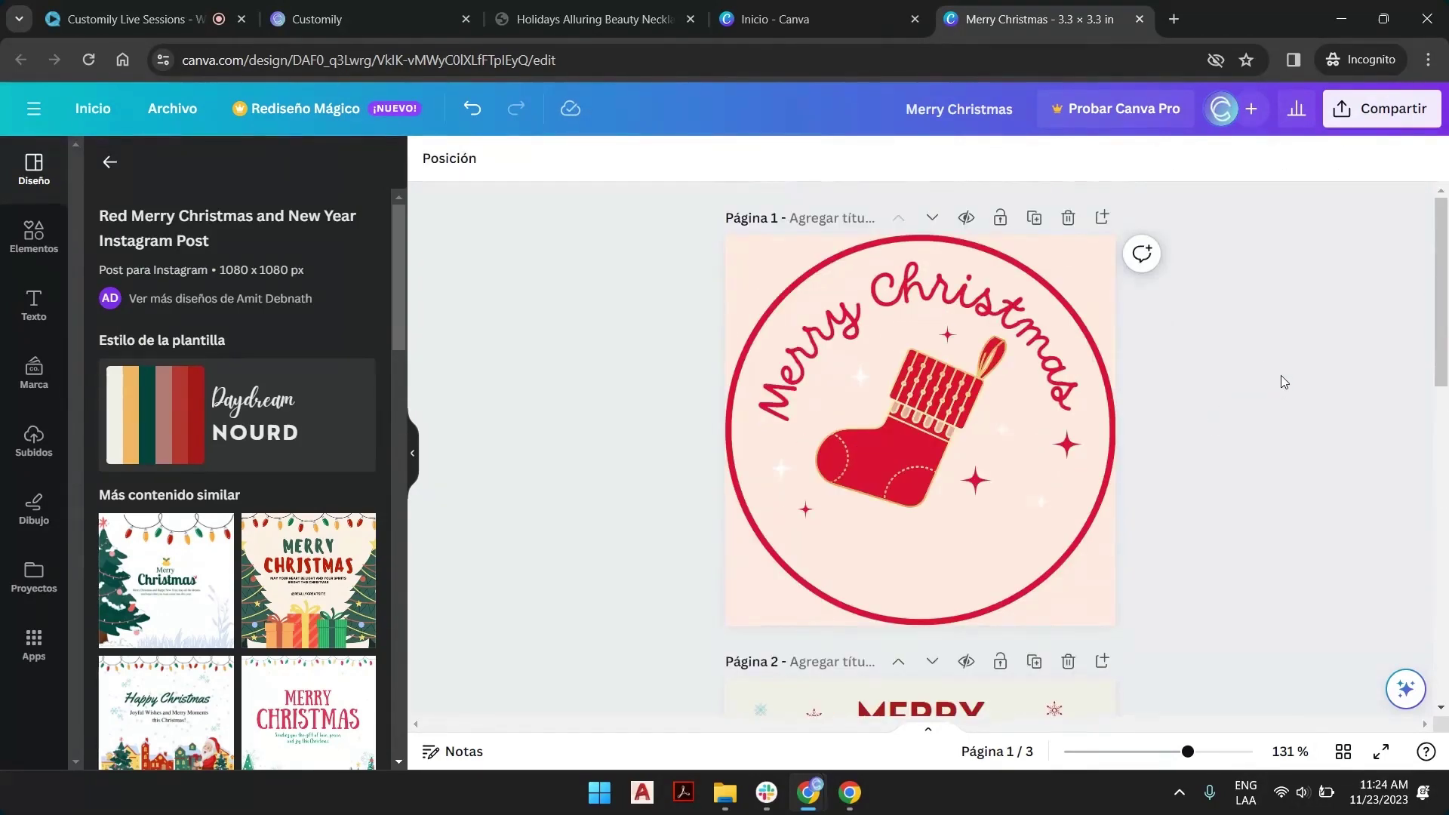
click(1381, 108)
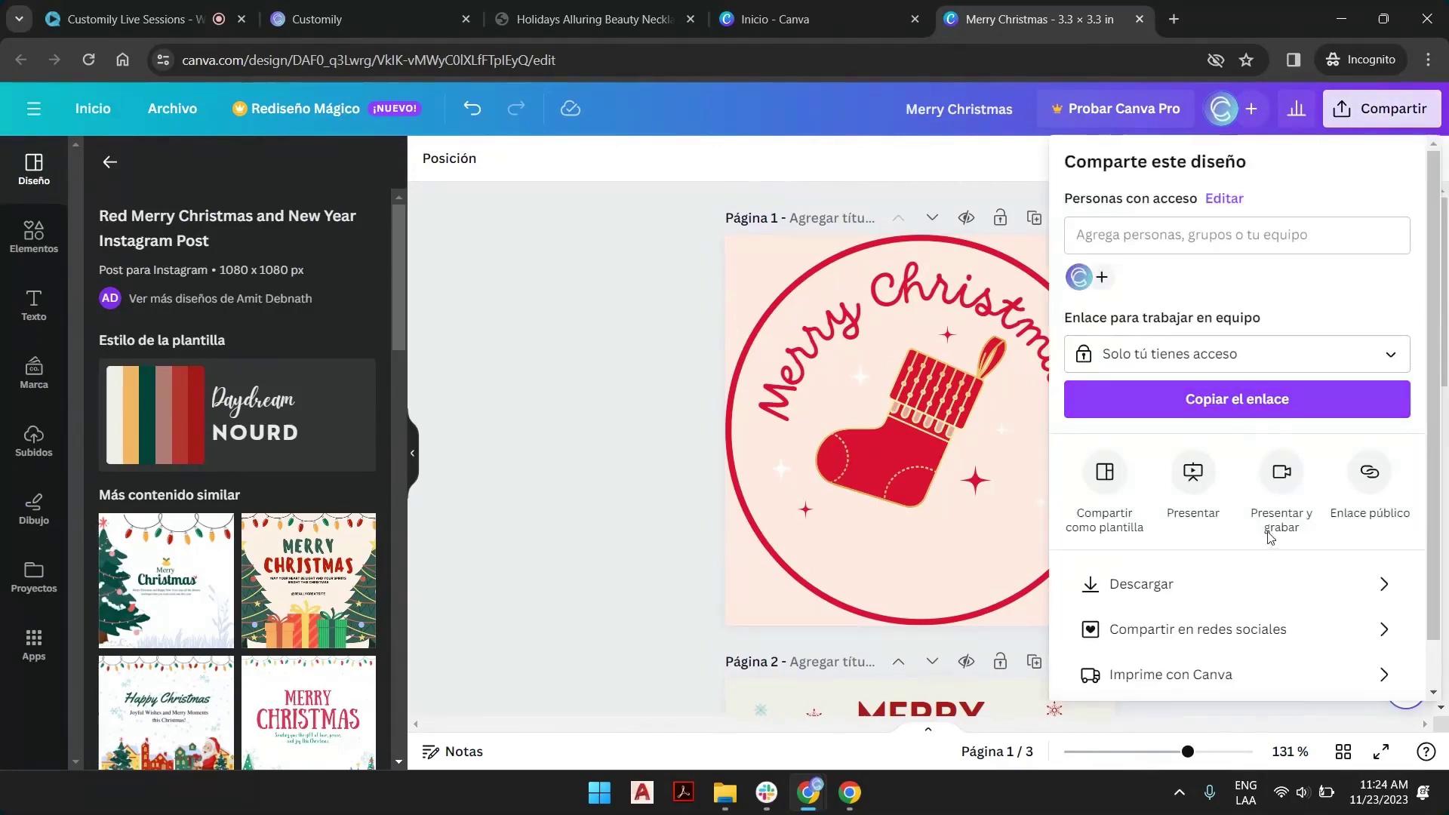
click(1185, 596)
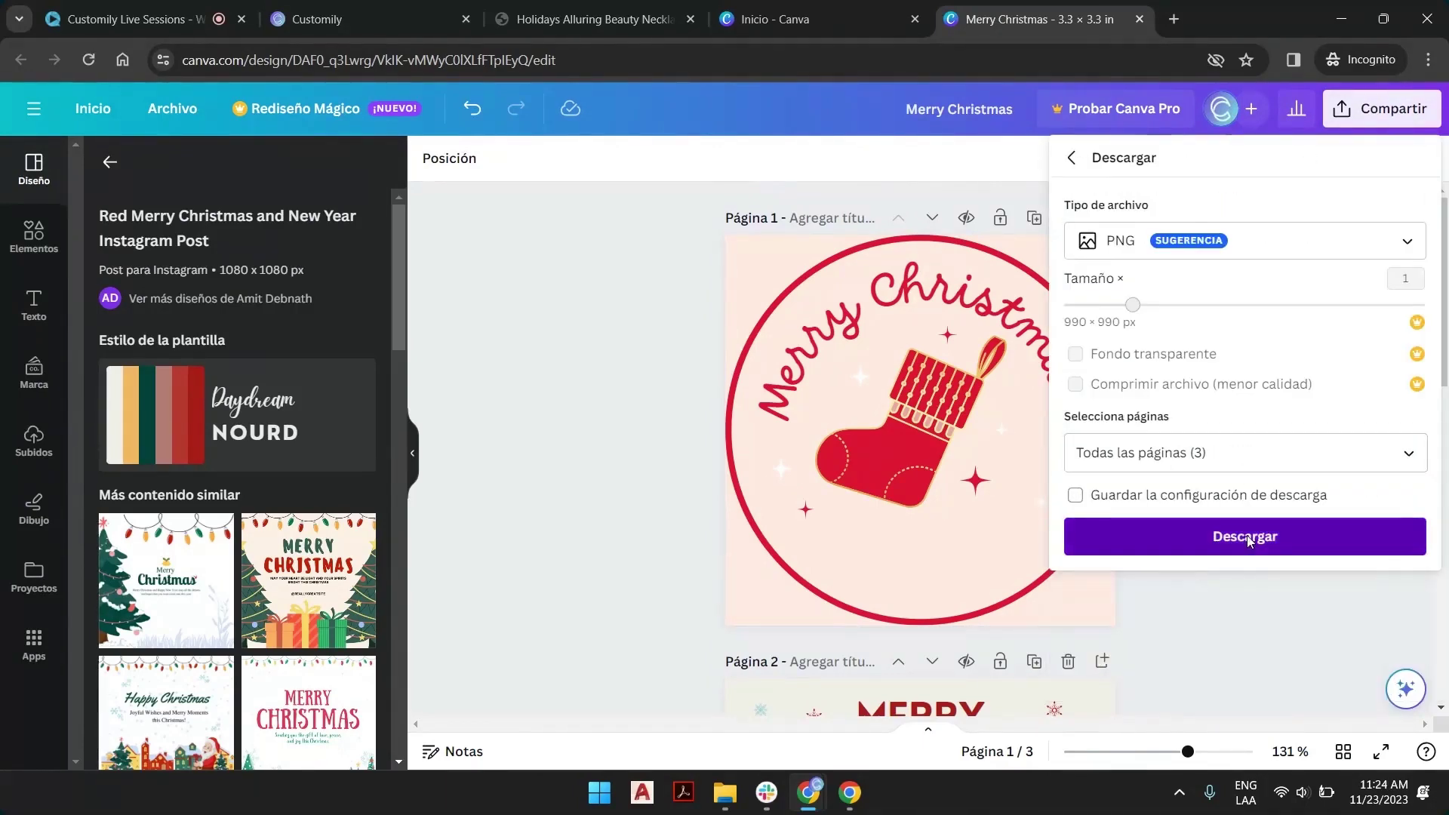
click(1244, 538)
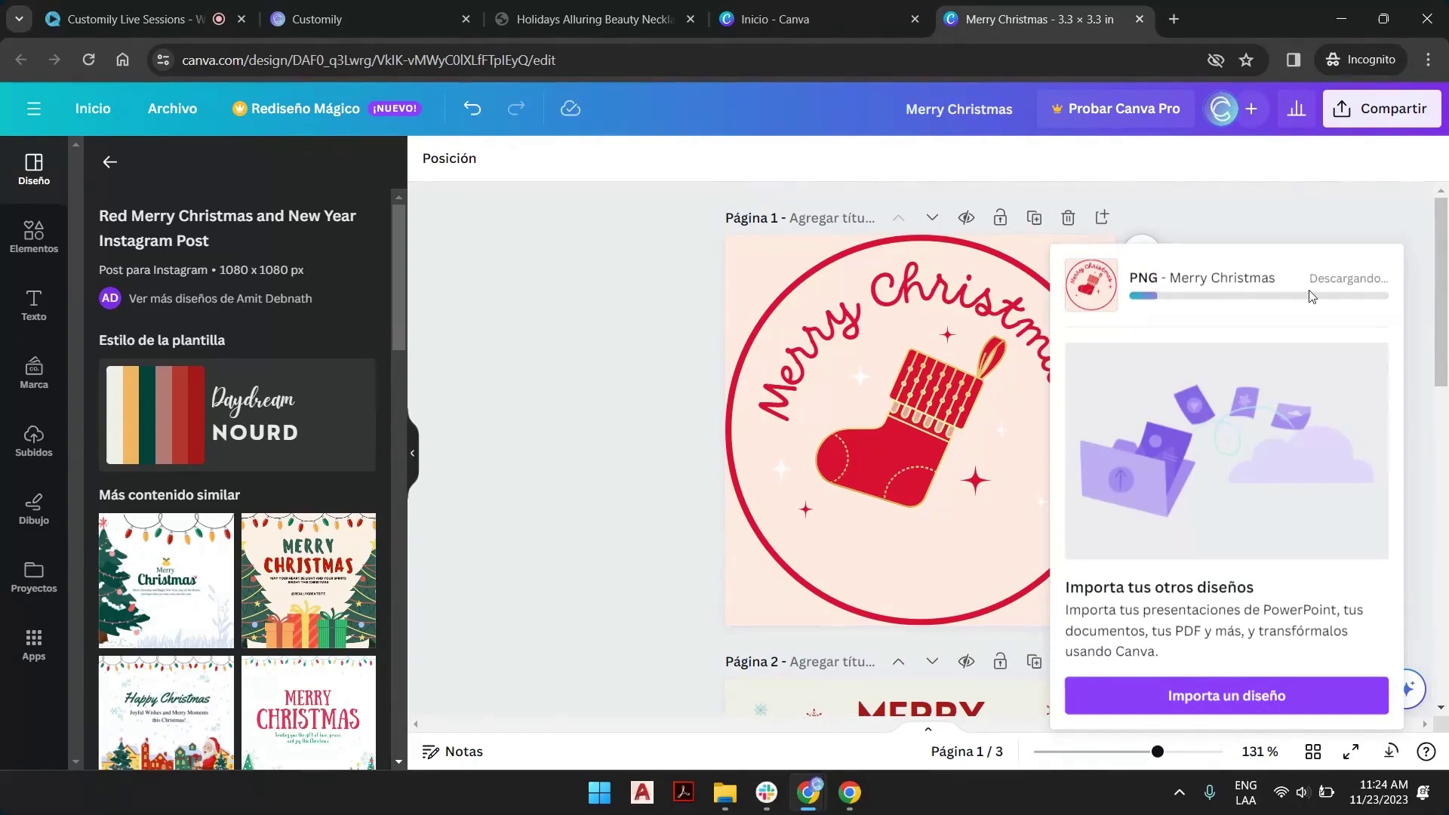
Step: Save Merry Christmas.zip in a new folder named 11-23 inside LIVE SESSIONS
mouse_move(736, 798)
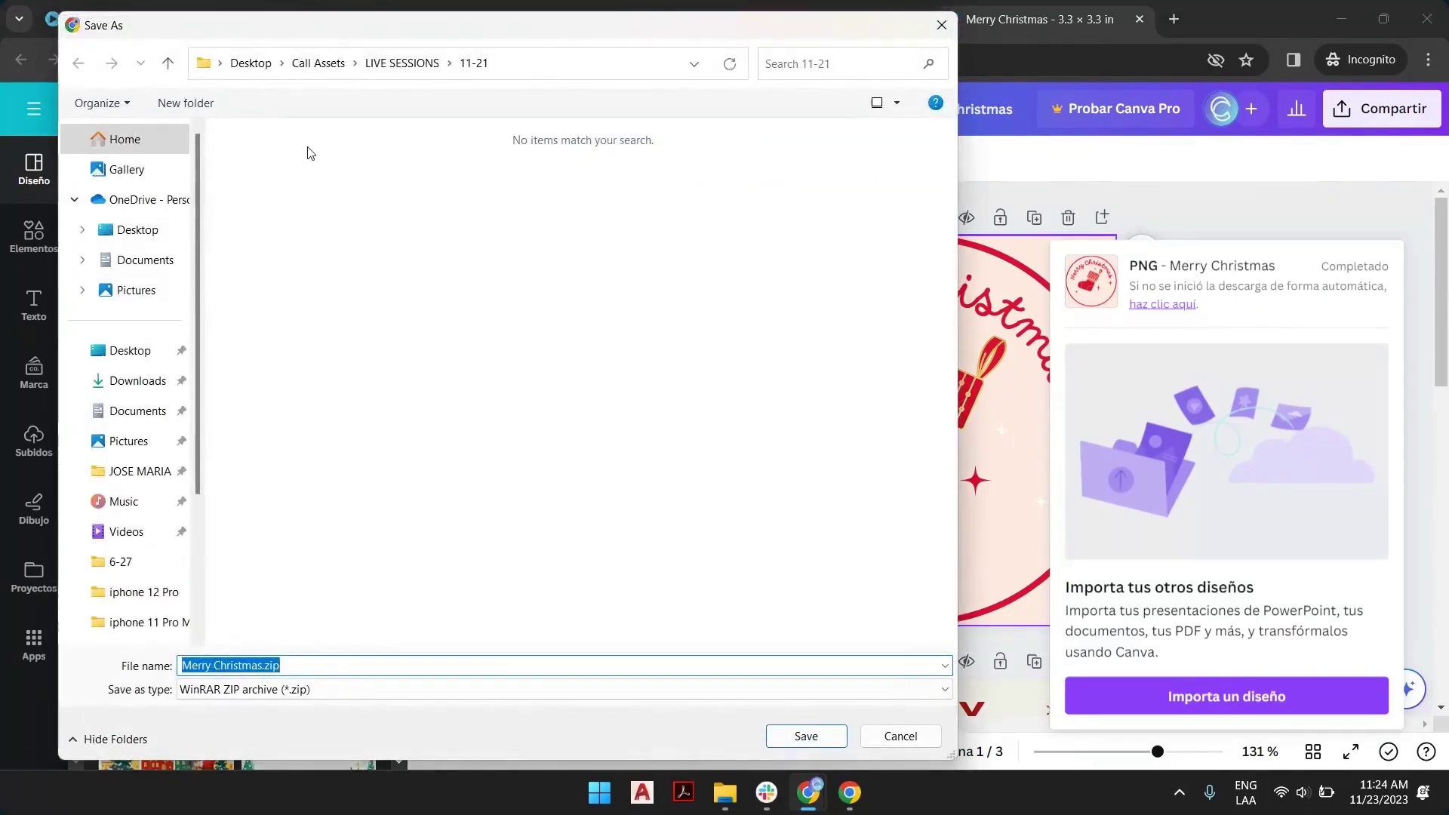
click(402, 63)
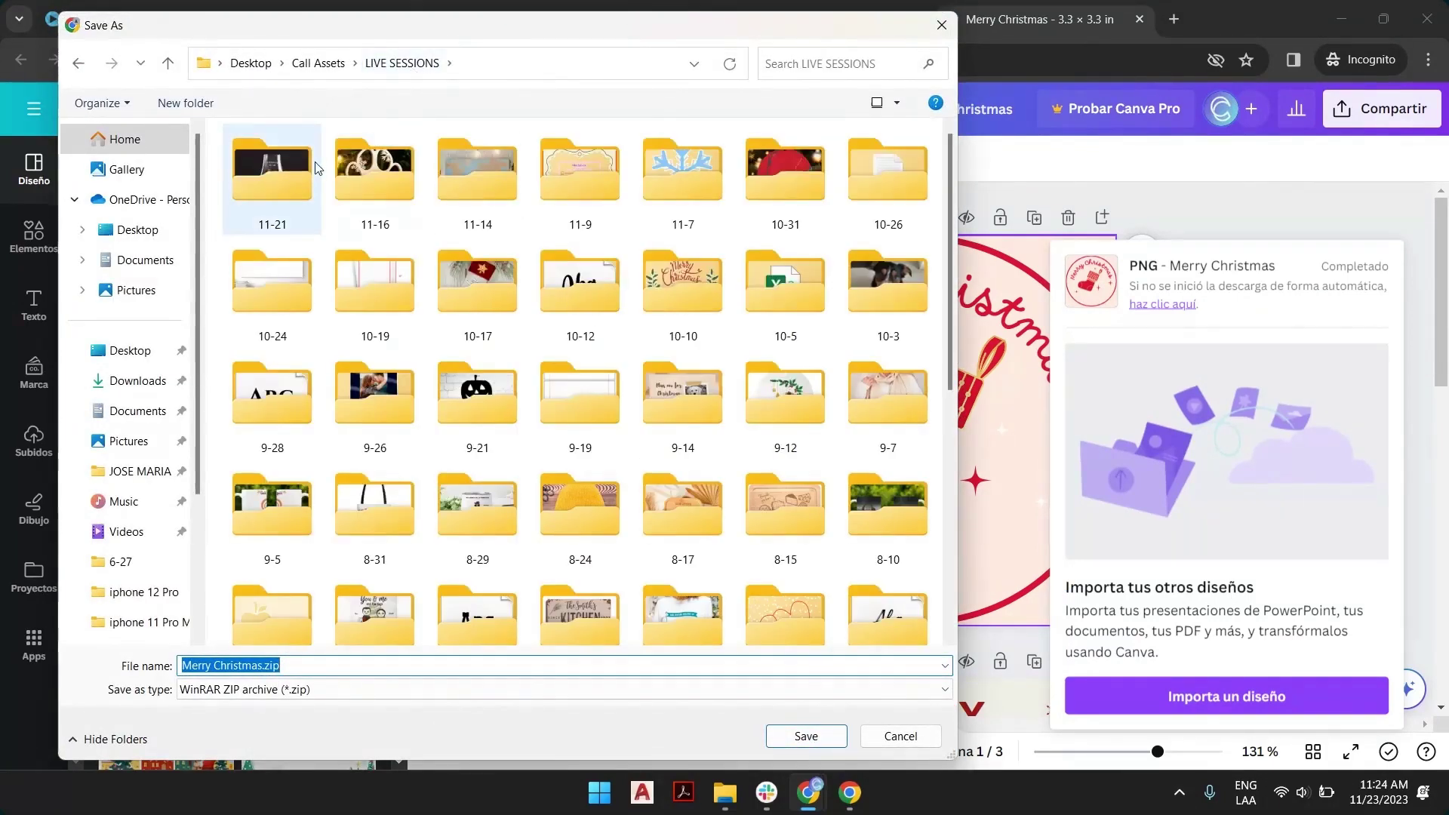
click(185, 103)
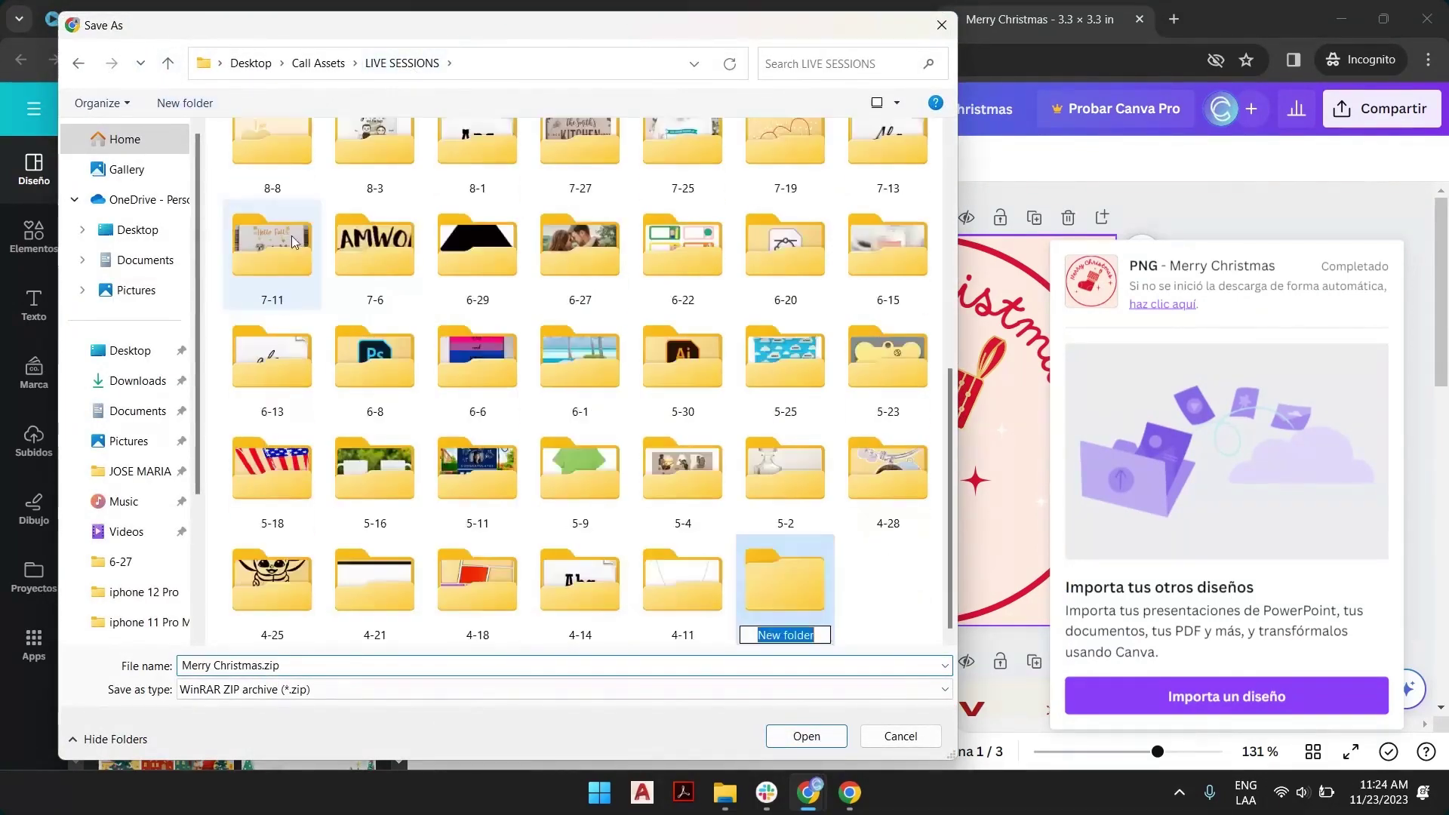
text(11-23)
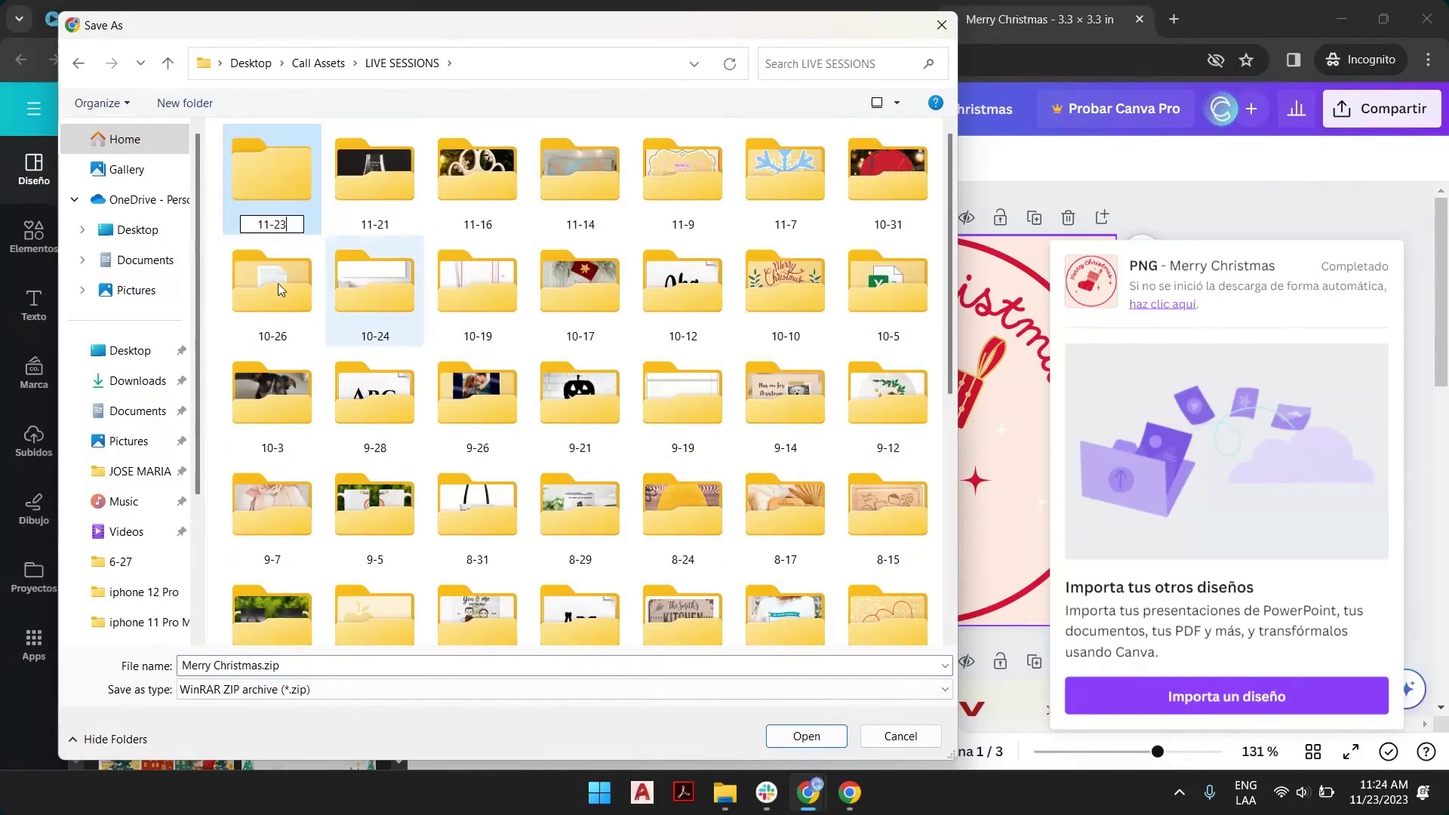
key(Return)
double_click(293, 184)
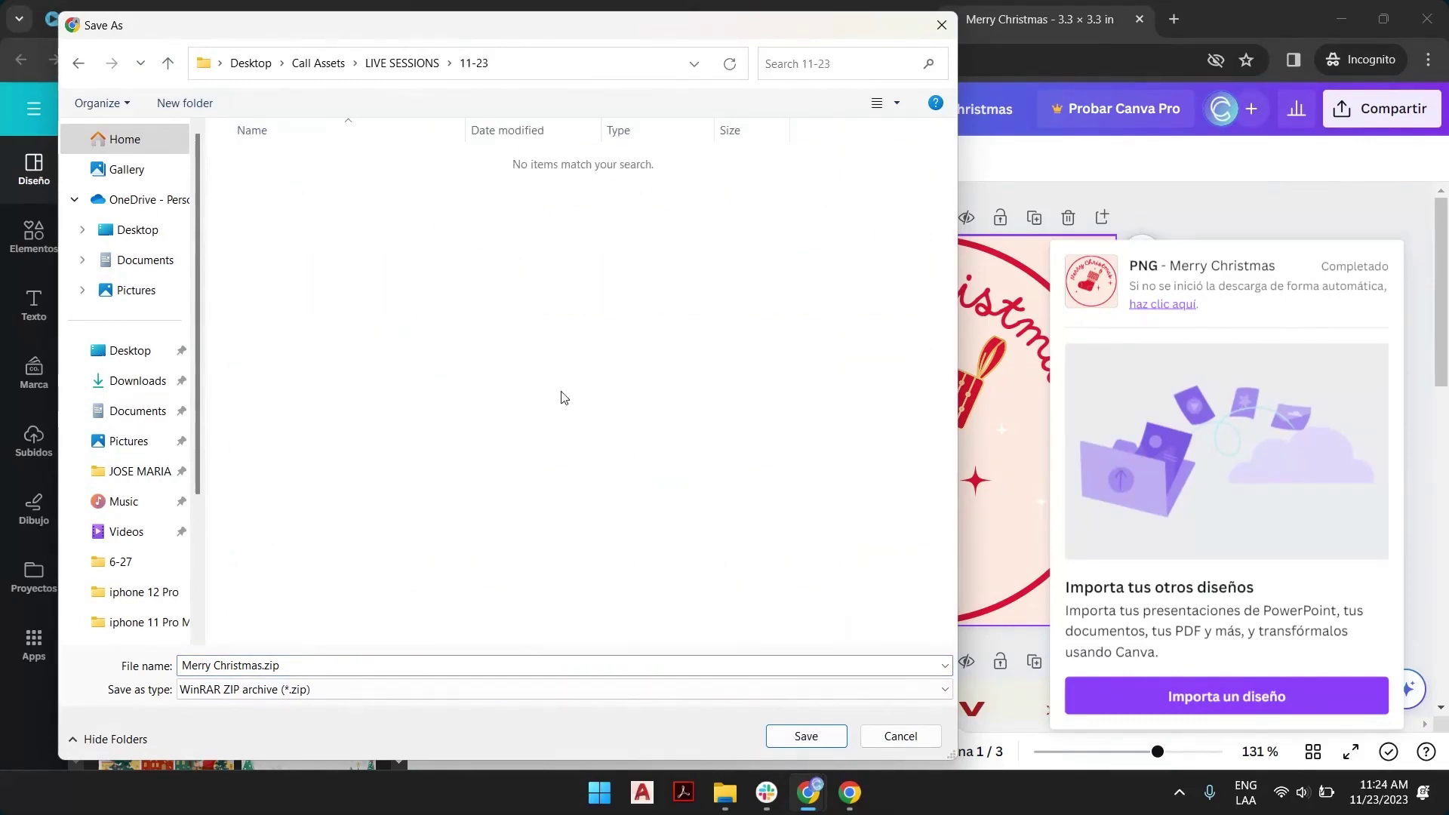
click(806, 736)
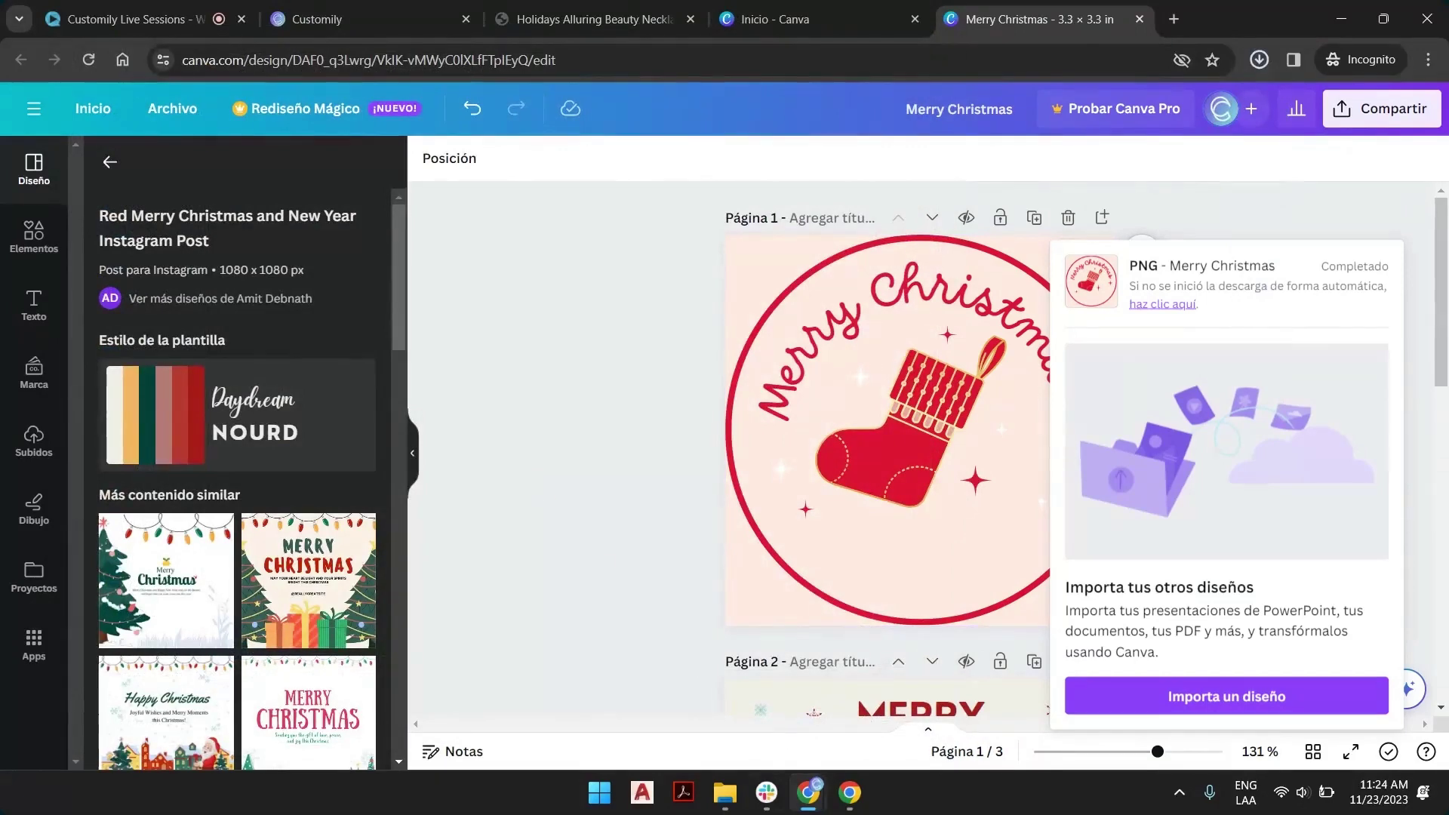
Step: Open the downloaded Merry Christmas.zip's folder in File Explorer and extract the archive there with WinRAR
click(1259, 60)
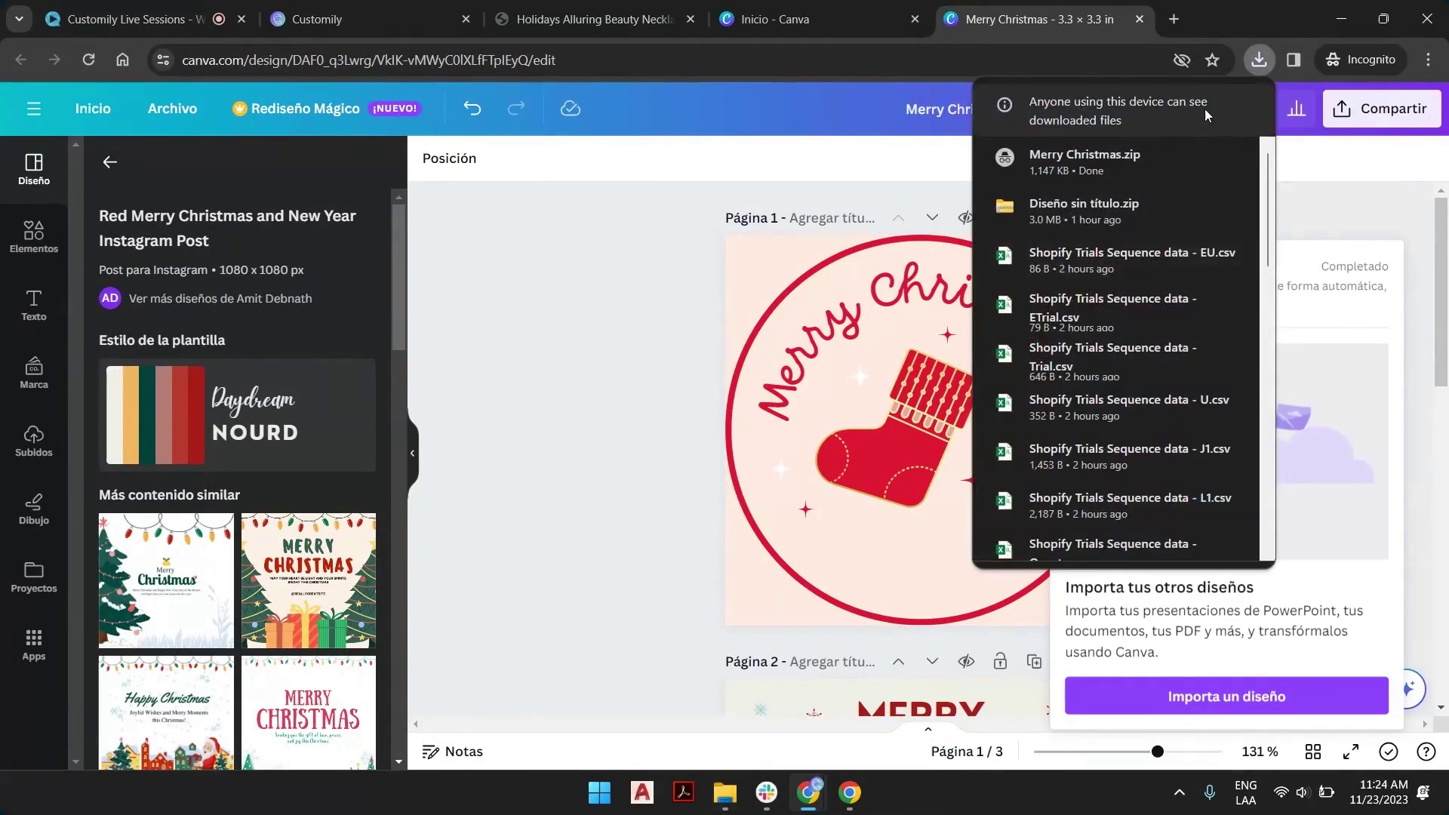
click(1194, 158)
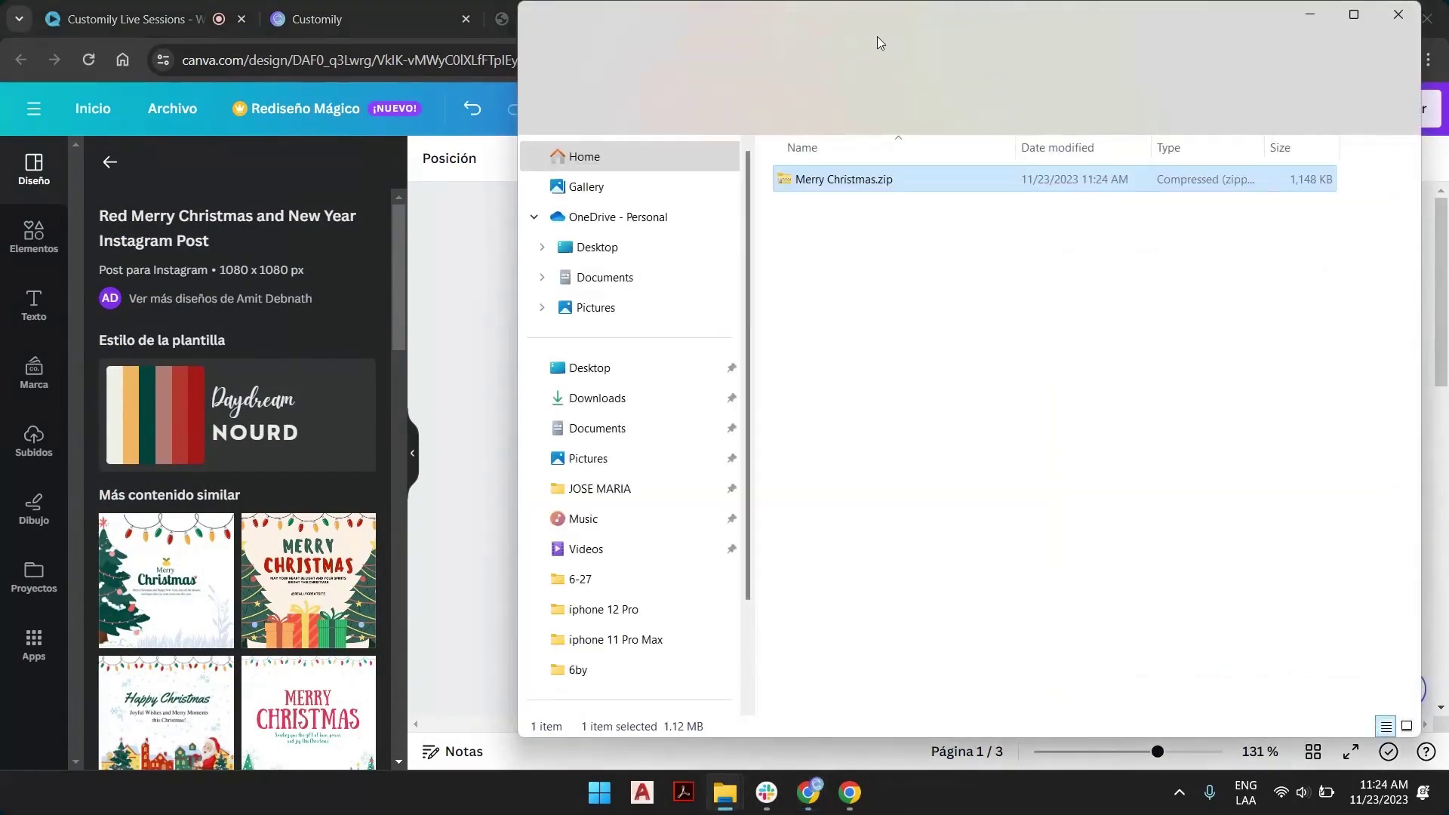
double_click(887, 25)
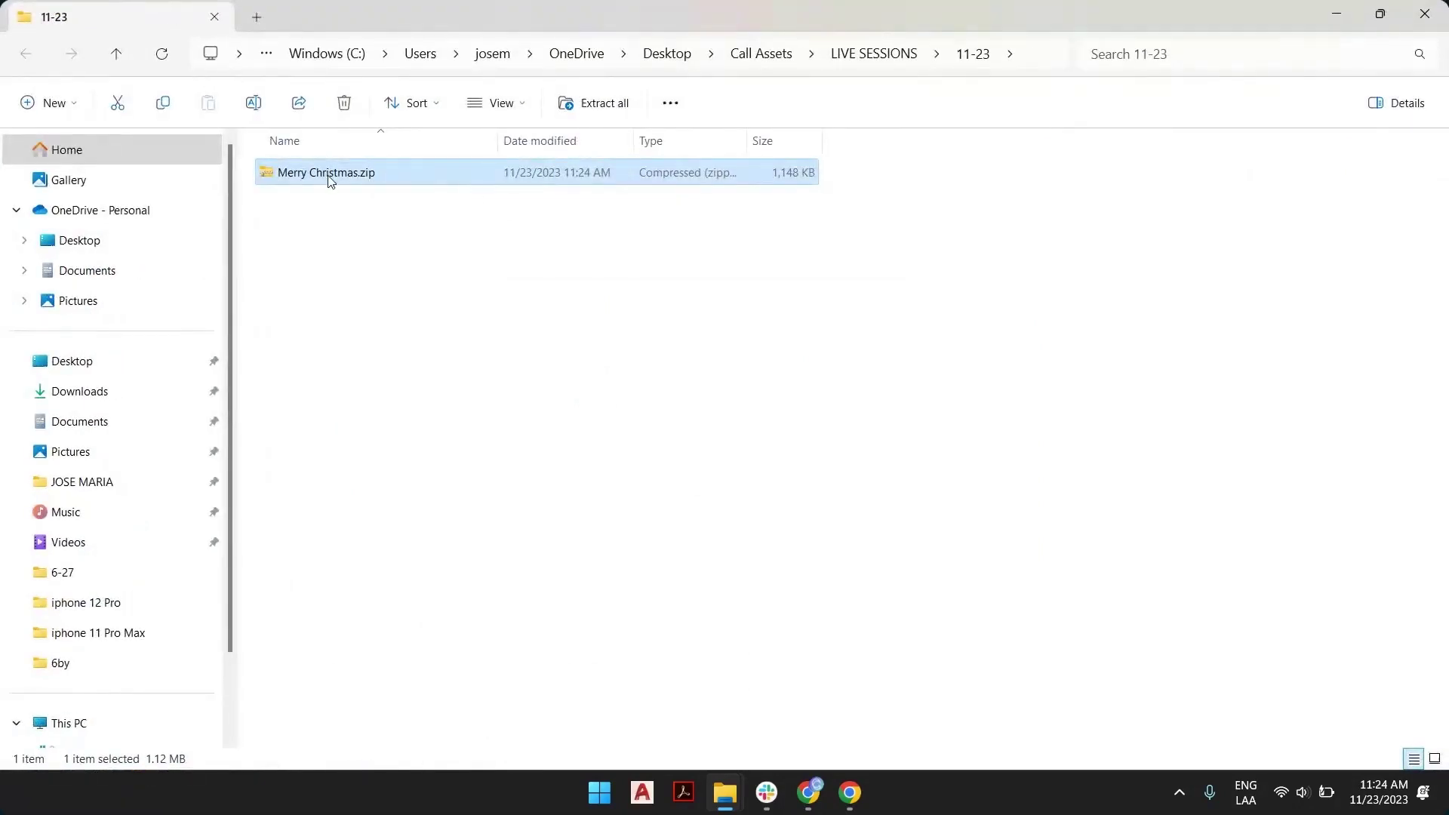
right_click(330, 181)
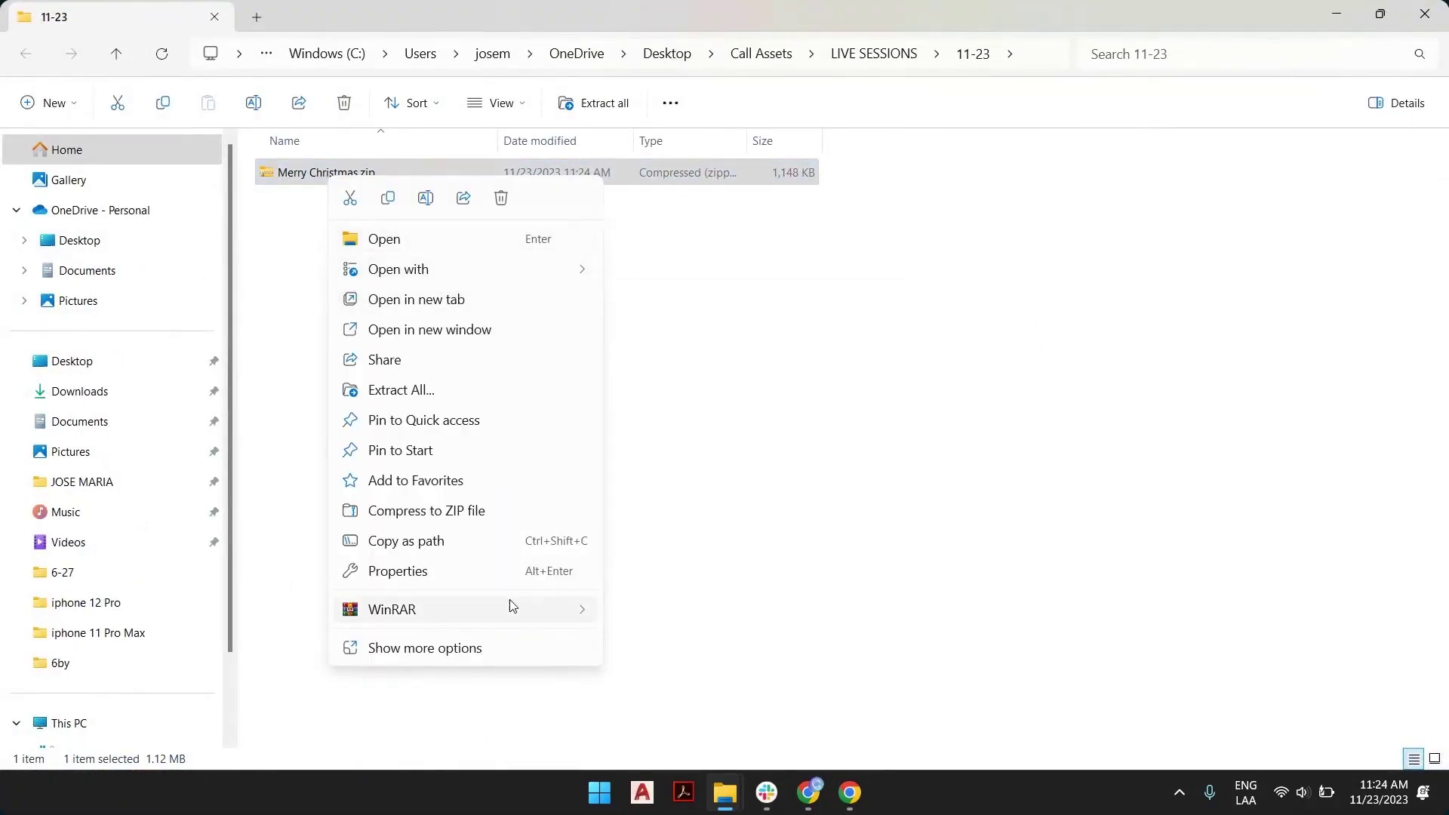
mouse_move(508, 607)
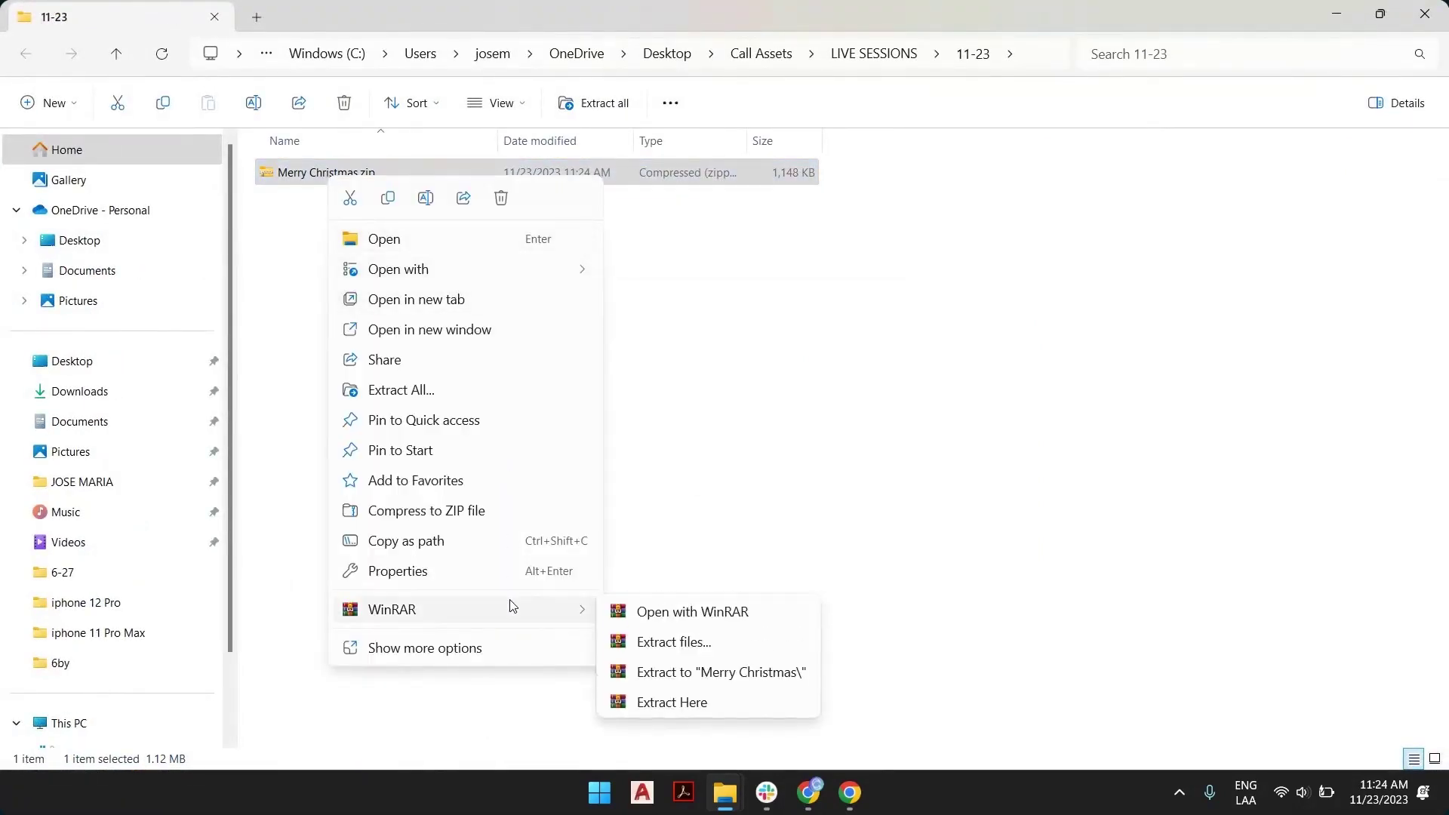
click(710, 701)
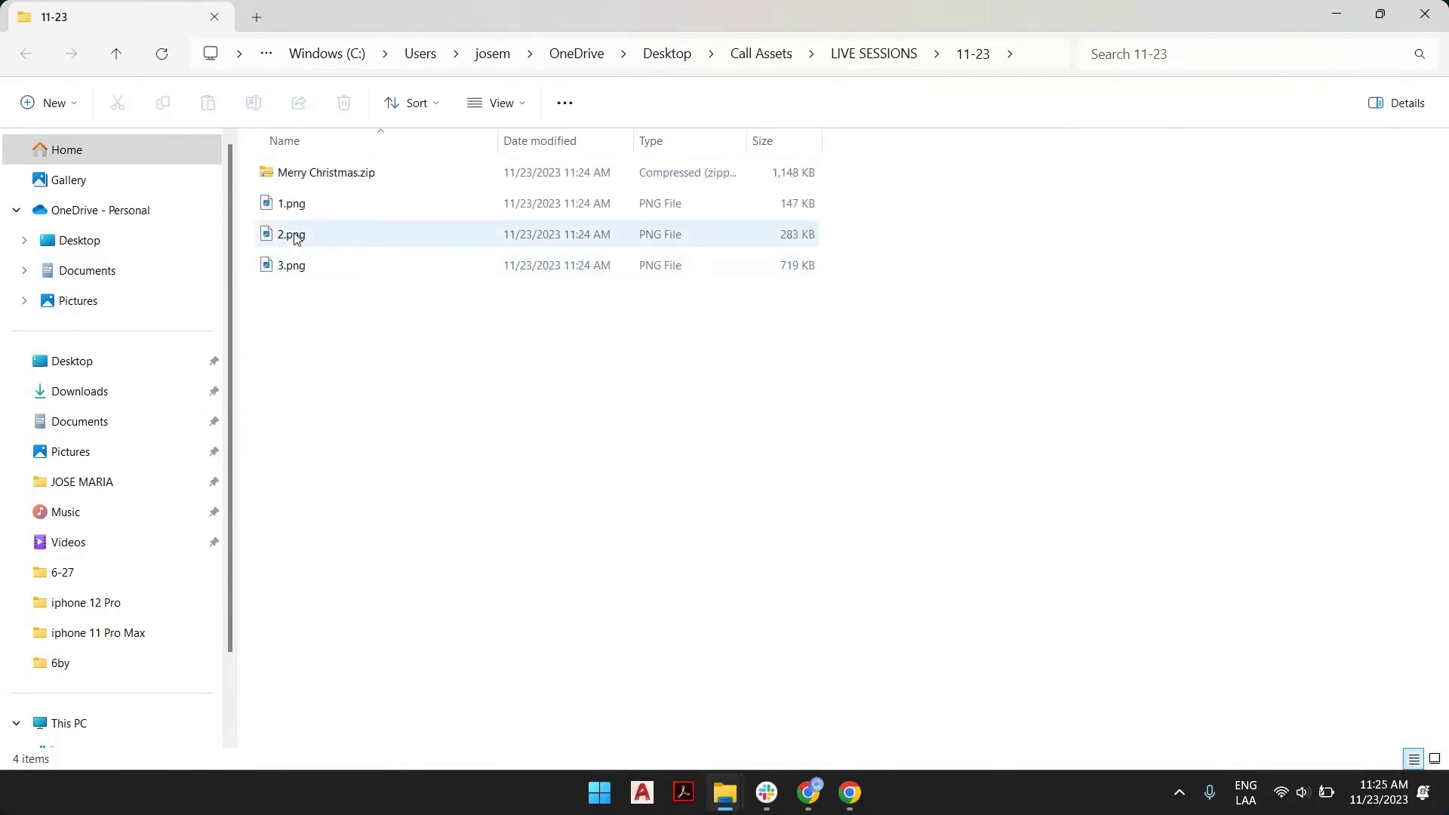
Step: Display the files in the 11-23 folder as extra large icons
click(500, 104)
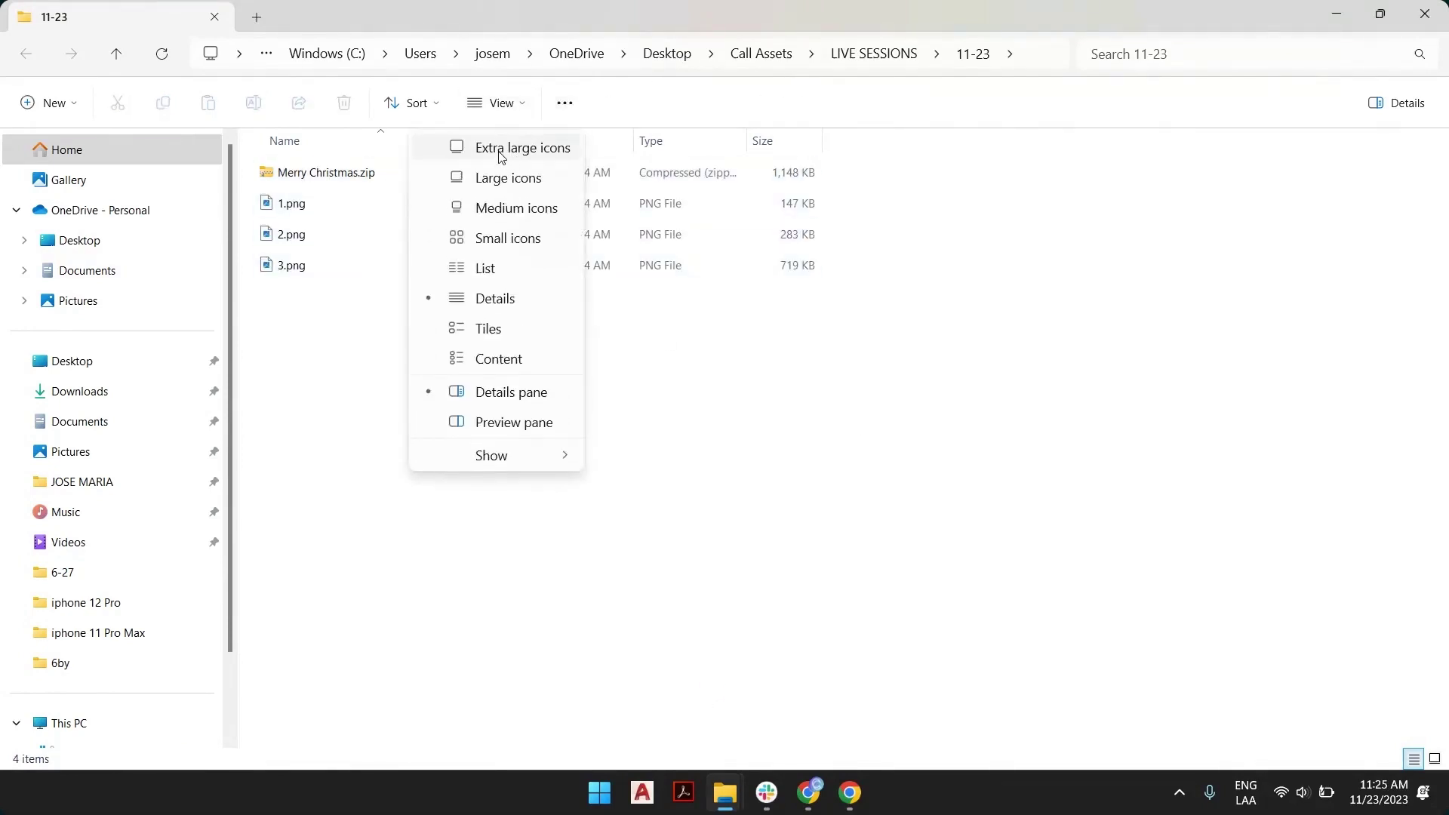
click(500, 176)
click(504, 106)
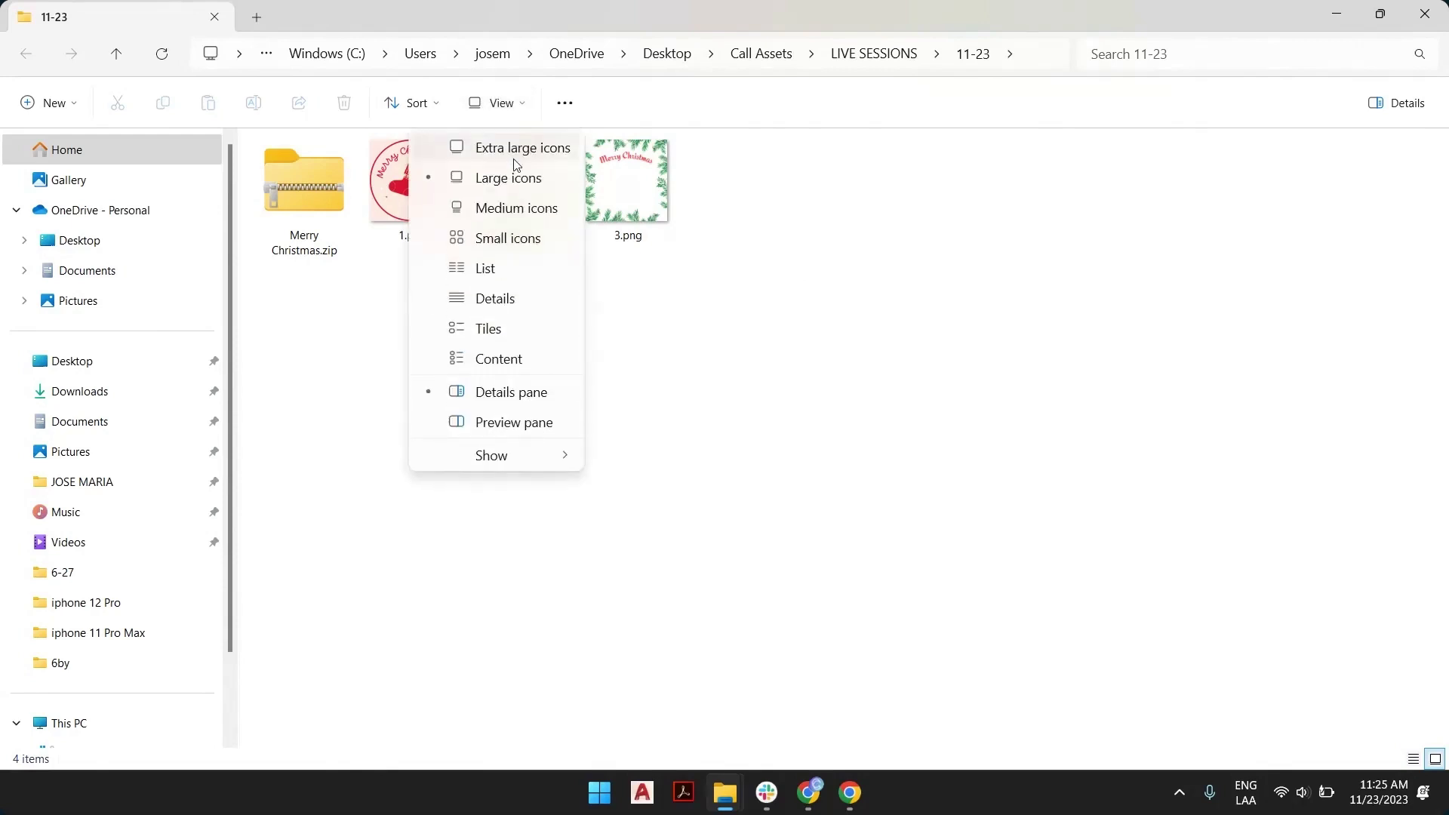
click(512, 149)
Step: Rename 1.png as Red Stocking.png
click(604, 344)
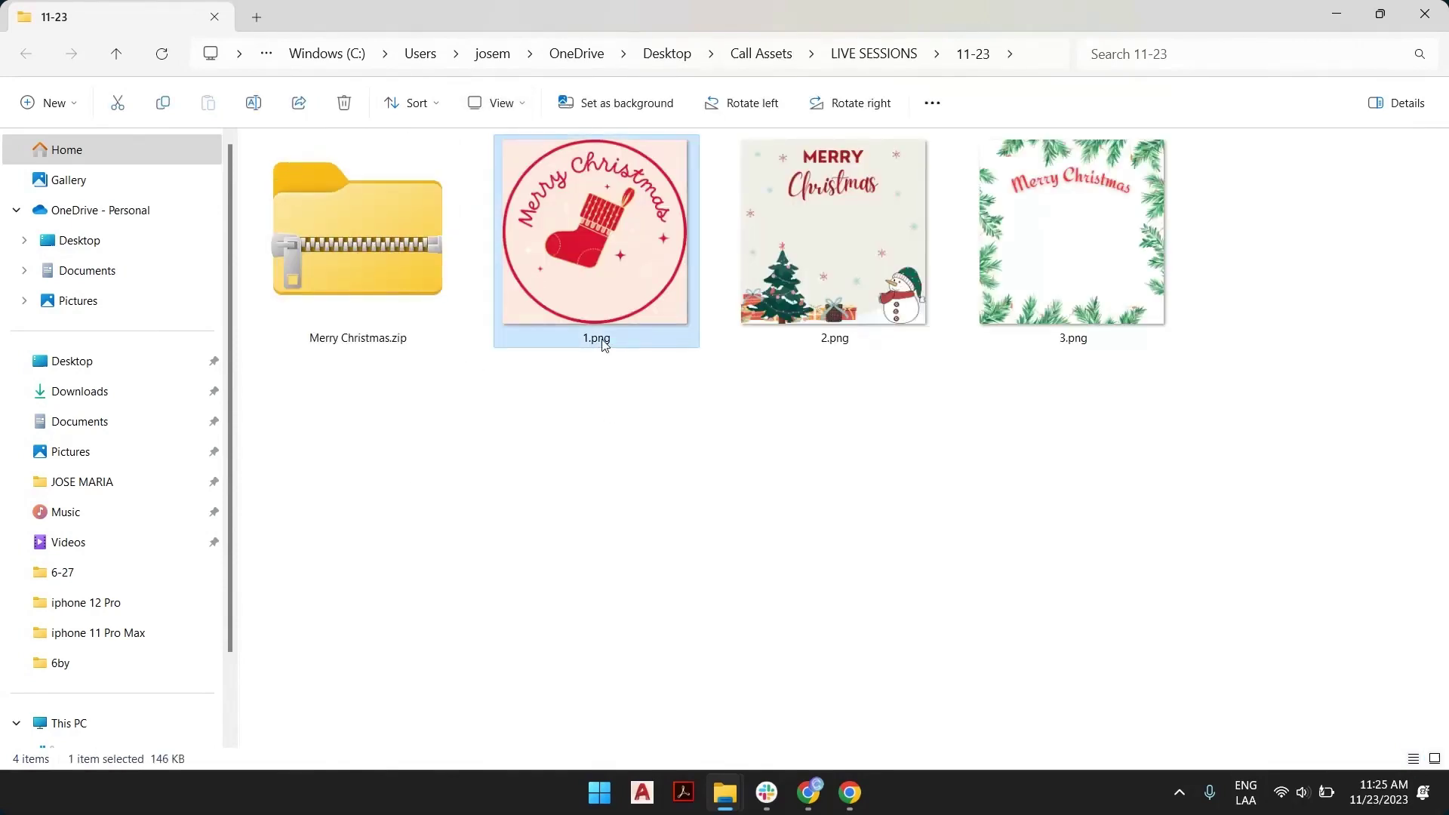
key(F2)
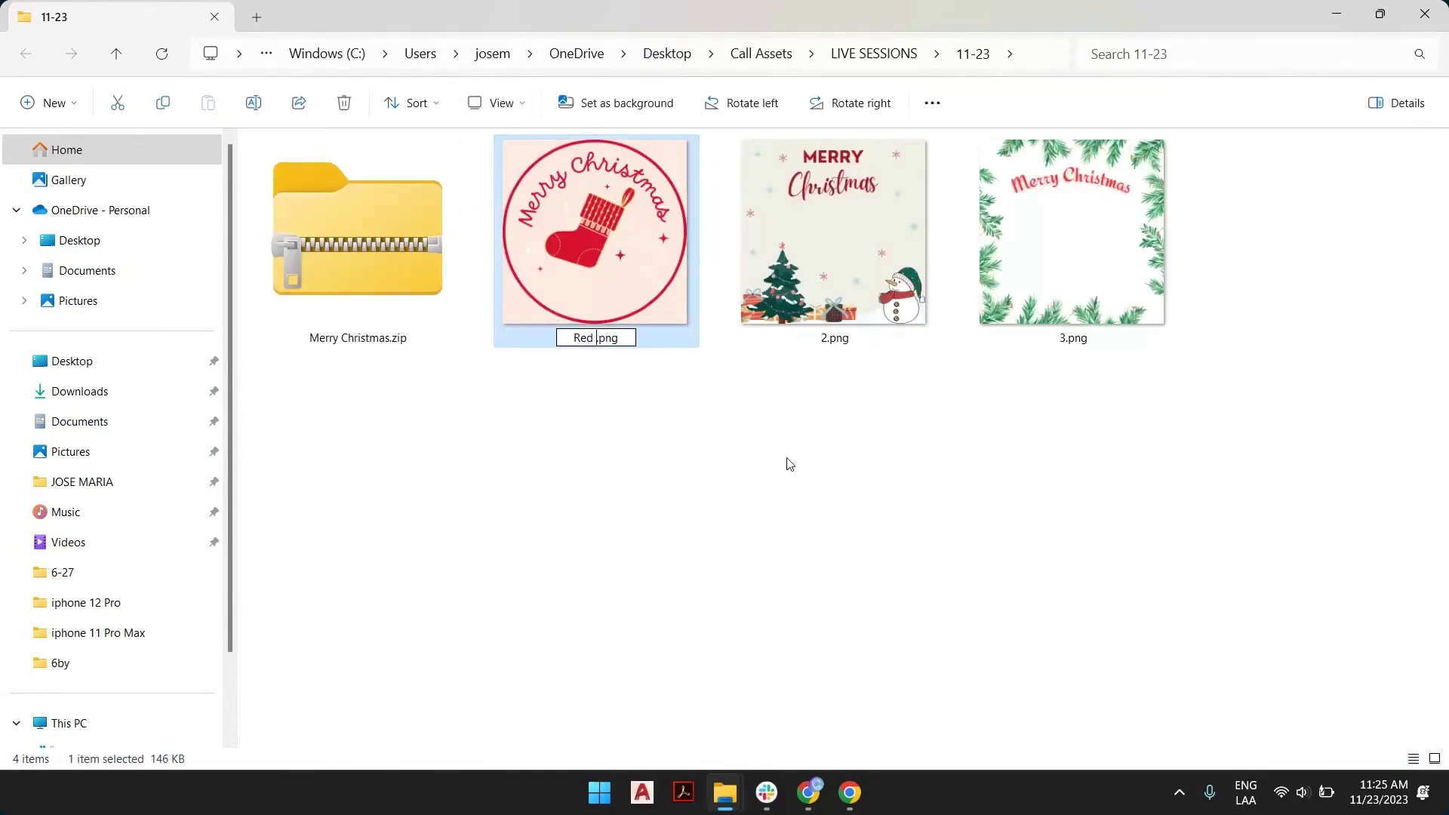
text(Red Stocking)
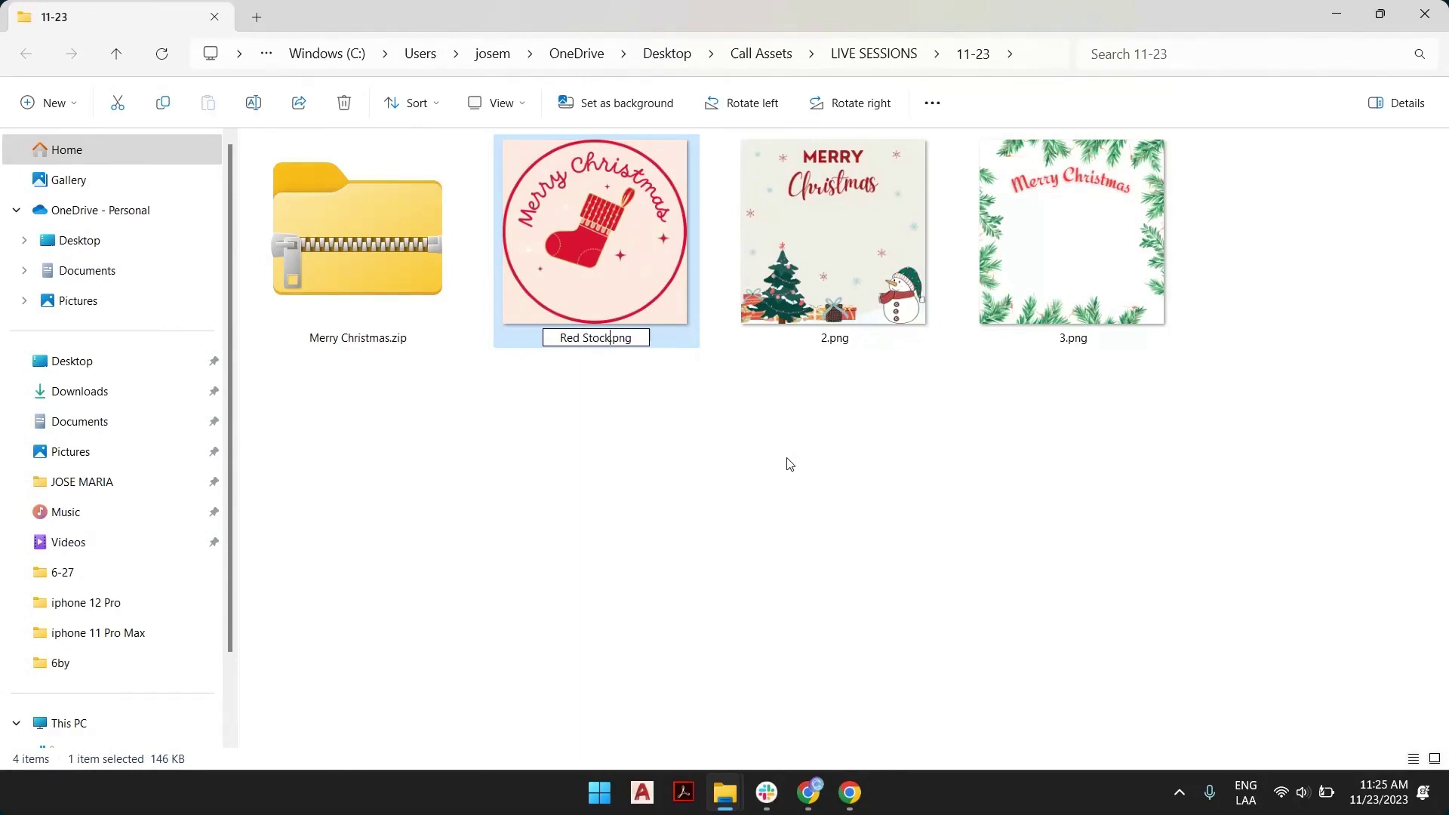
key(Return)
Step: Rename 2.png as Snowman.png and 3.png as Wreath.png
click(835, 344)
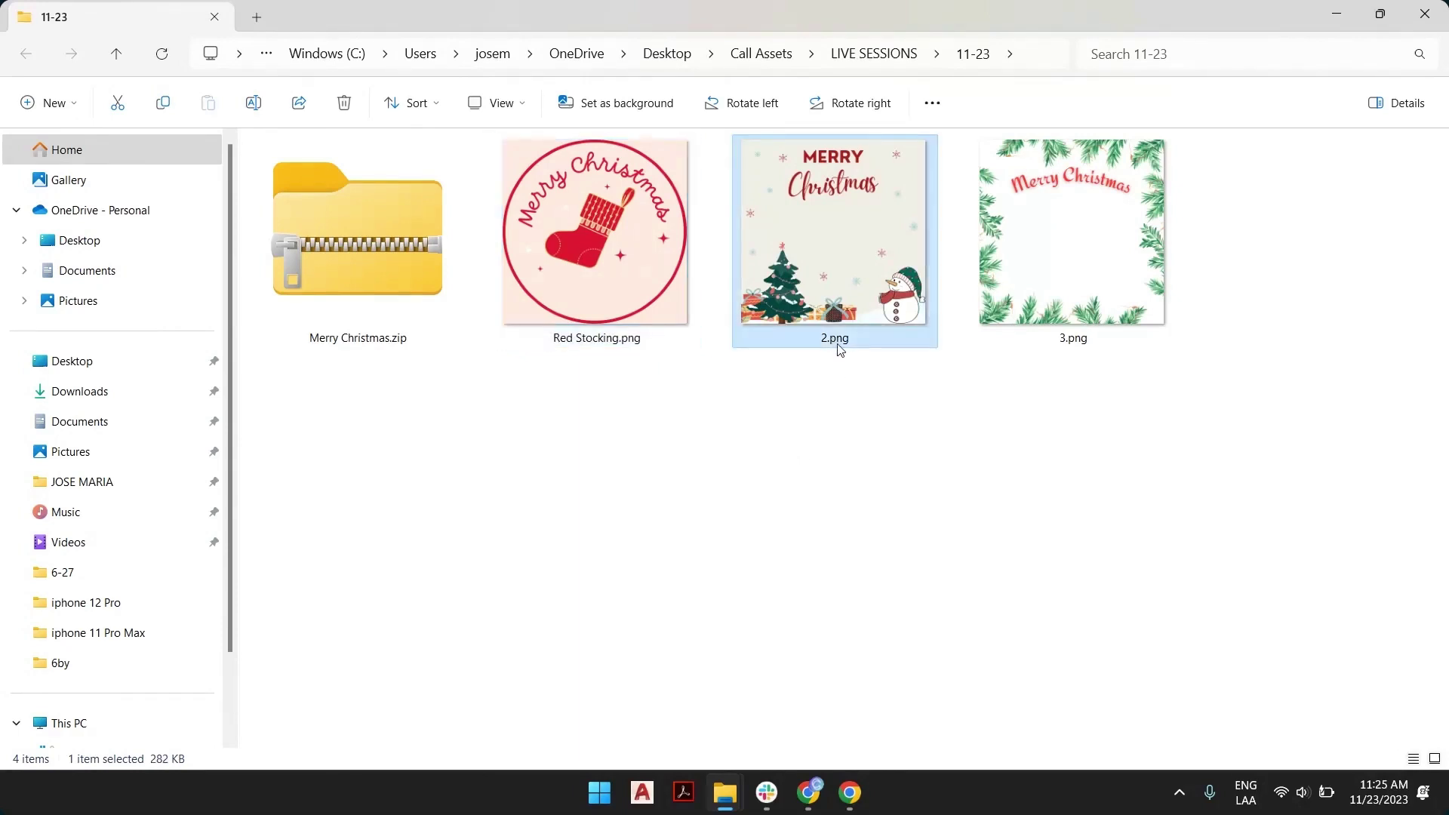
key(F2)
text(Snowman)
key(Return)
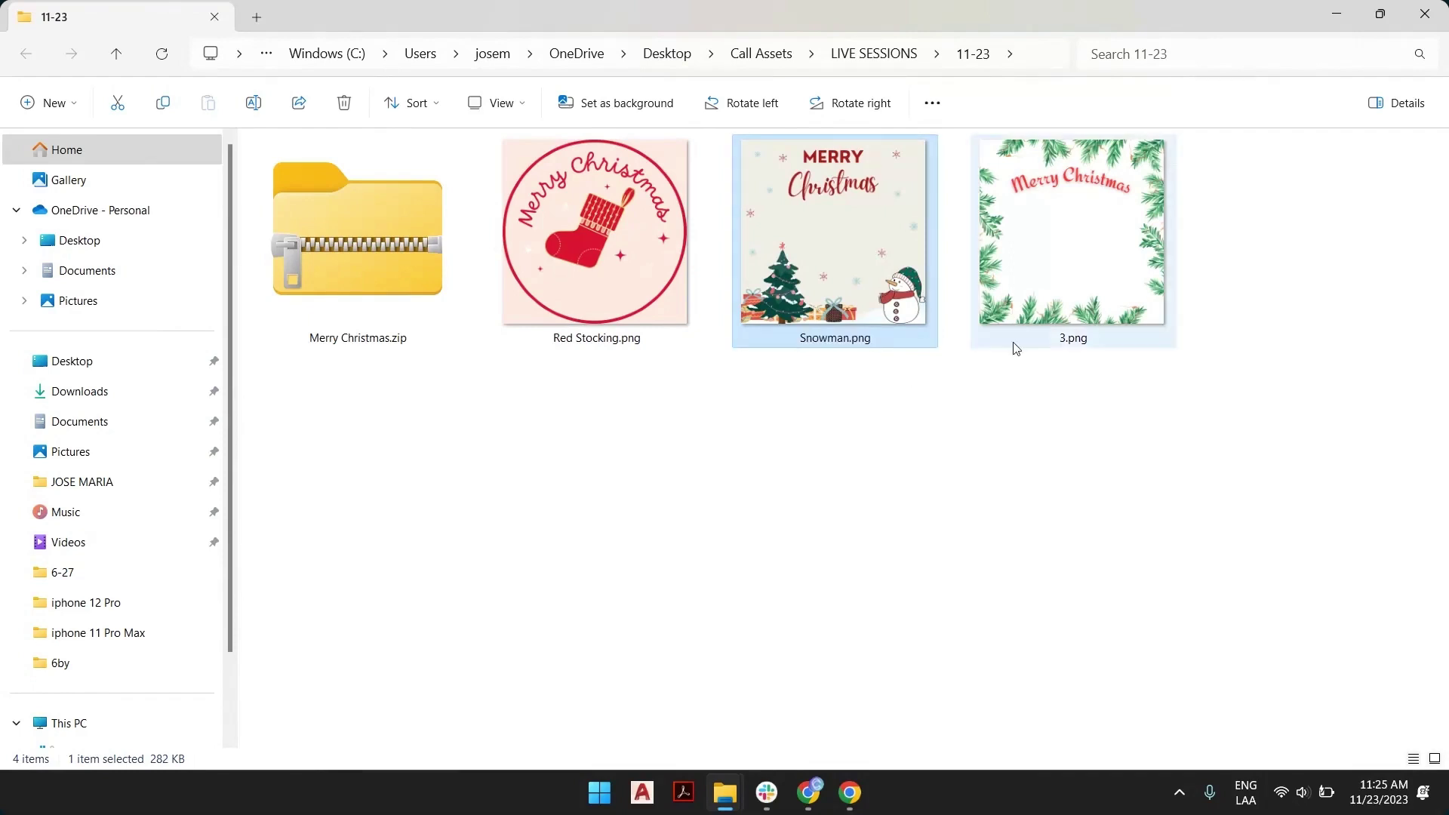
click(1078, 343)
key(F2)
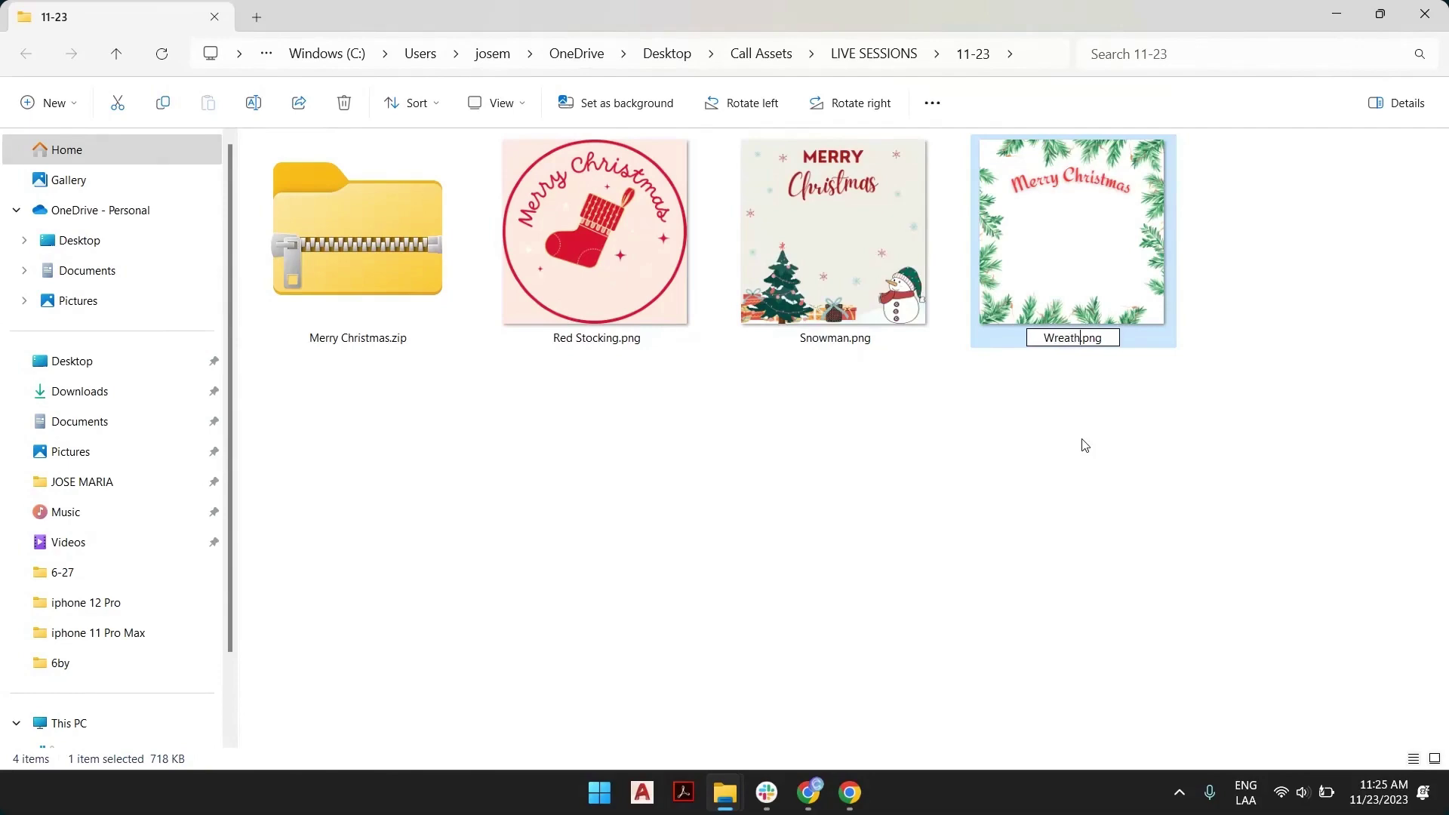
key(Return)
click(1085, 445)
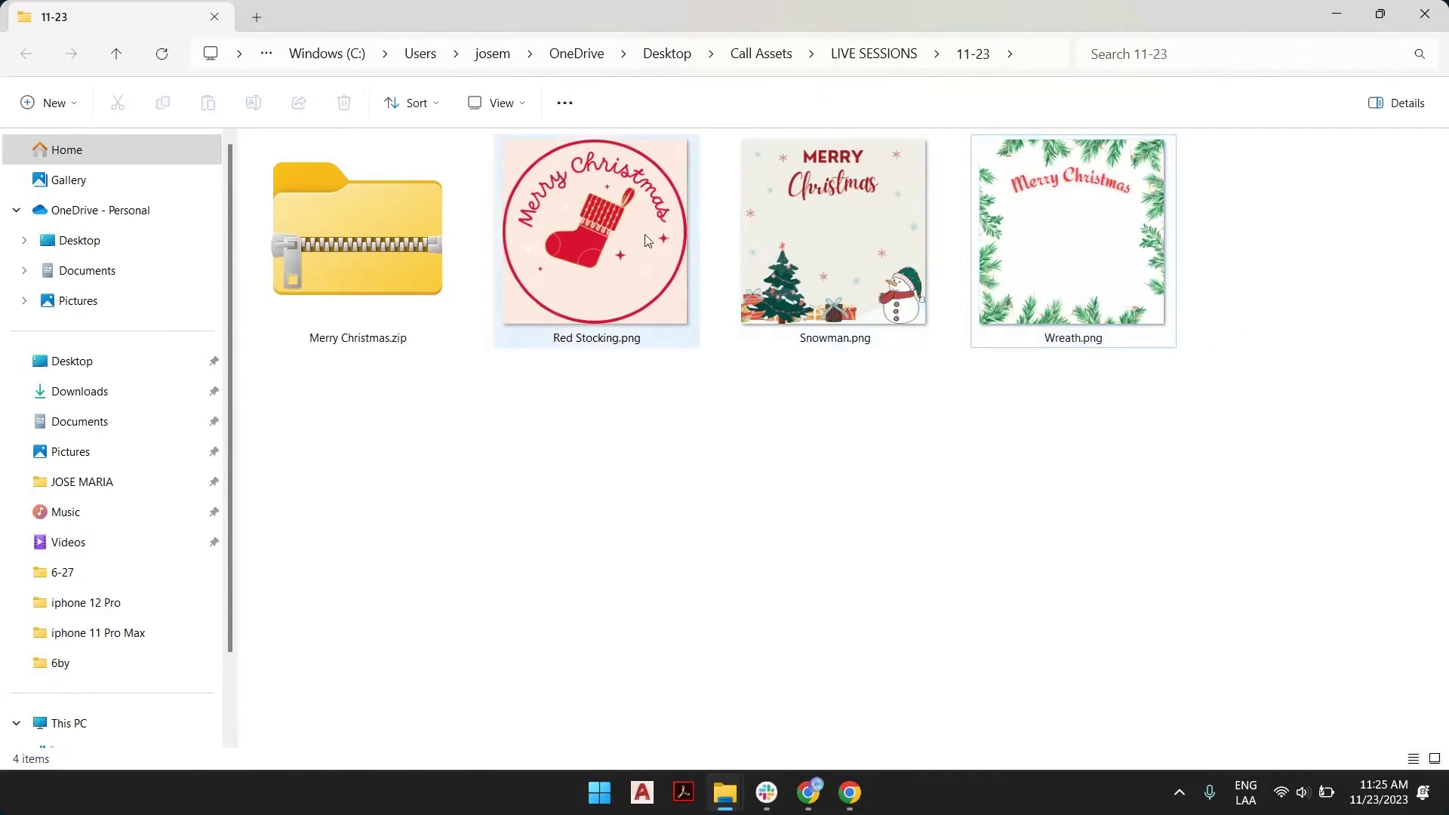
Step: Switch to Customily in the browser and start a new product from the Shine On catalogue
key(alt+Tab)
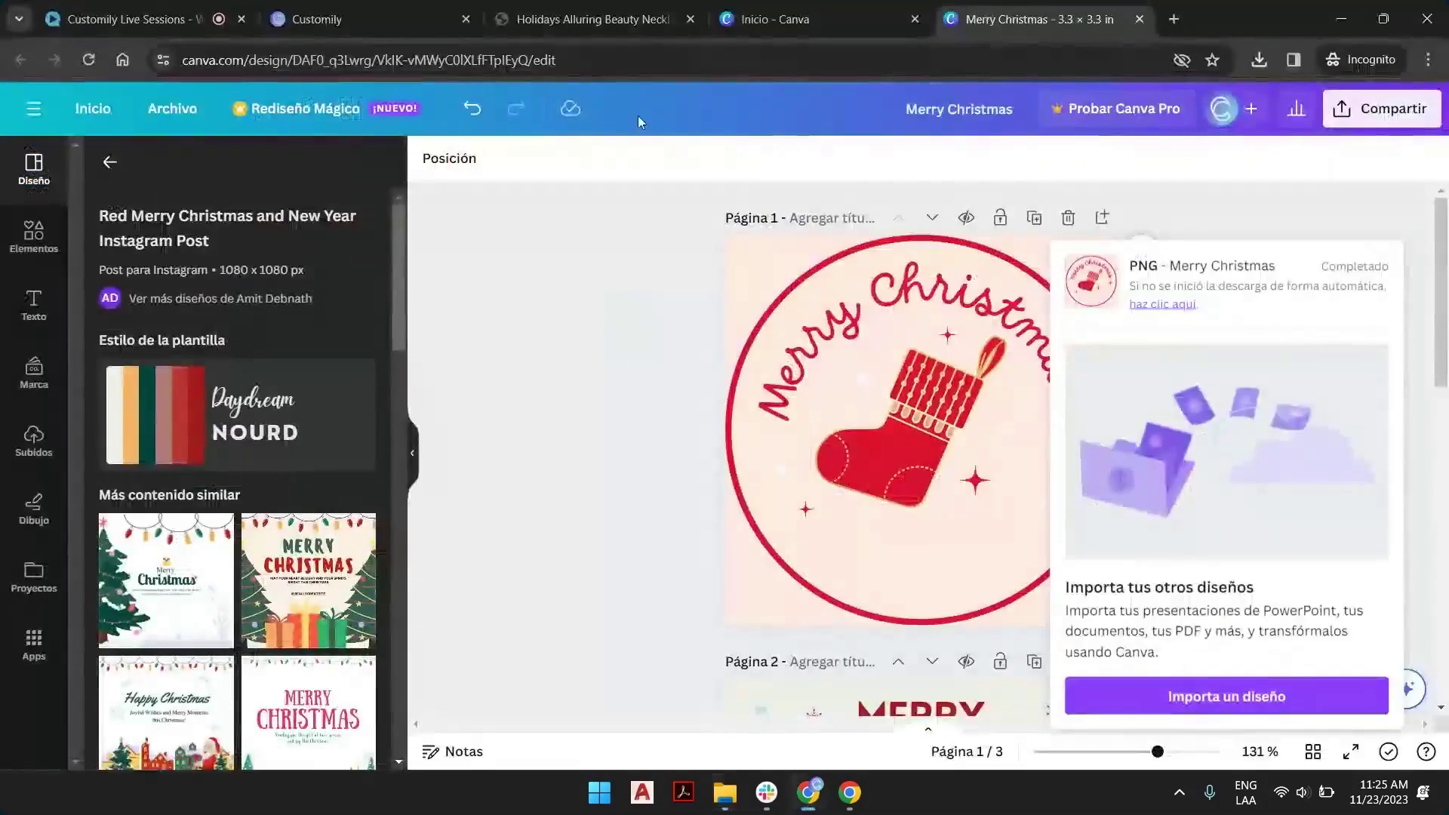
click(340, 19)
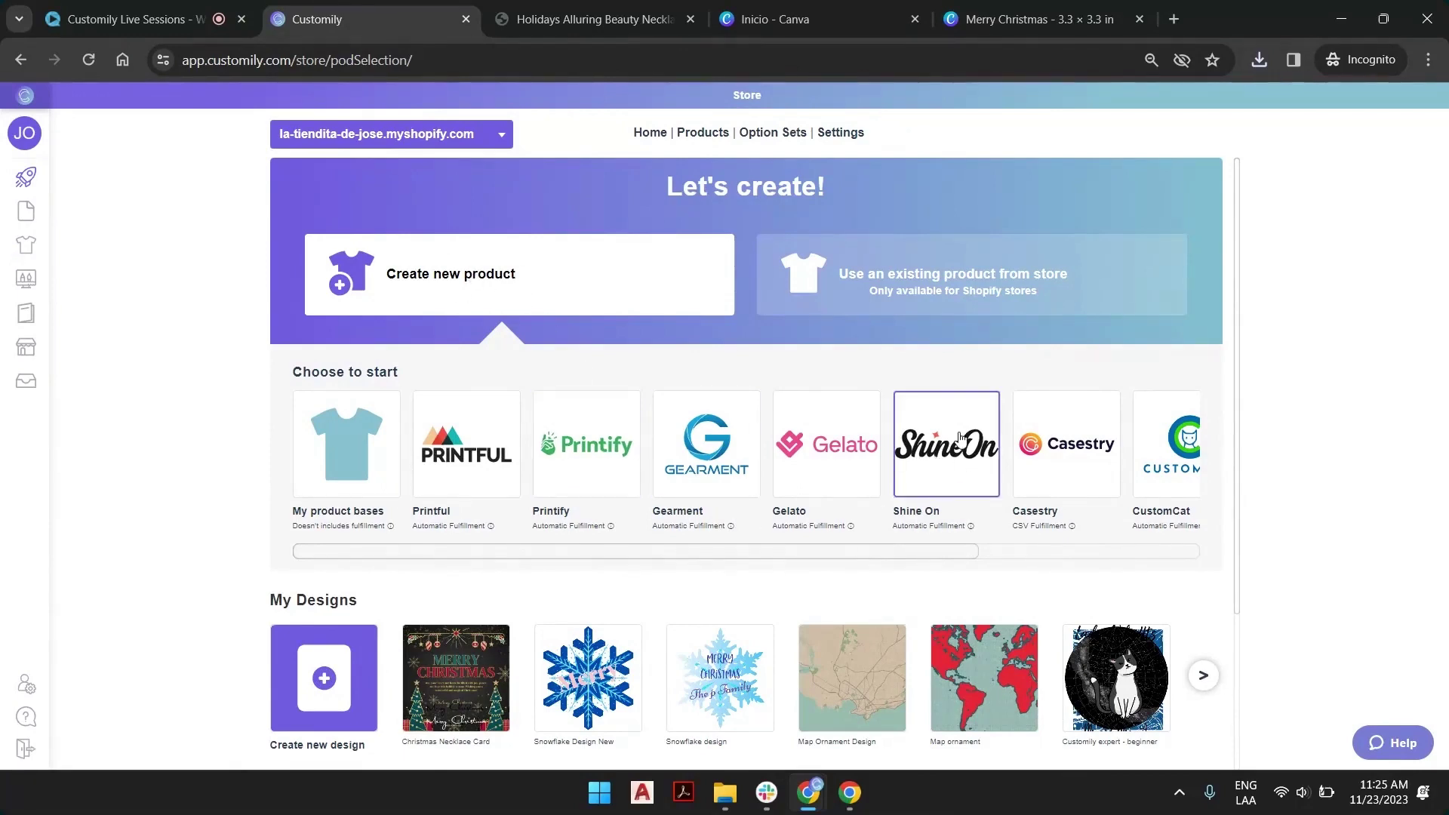
click(989, 463)
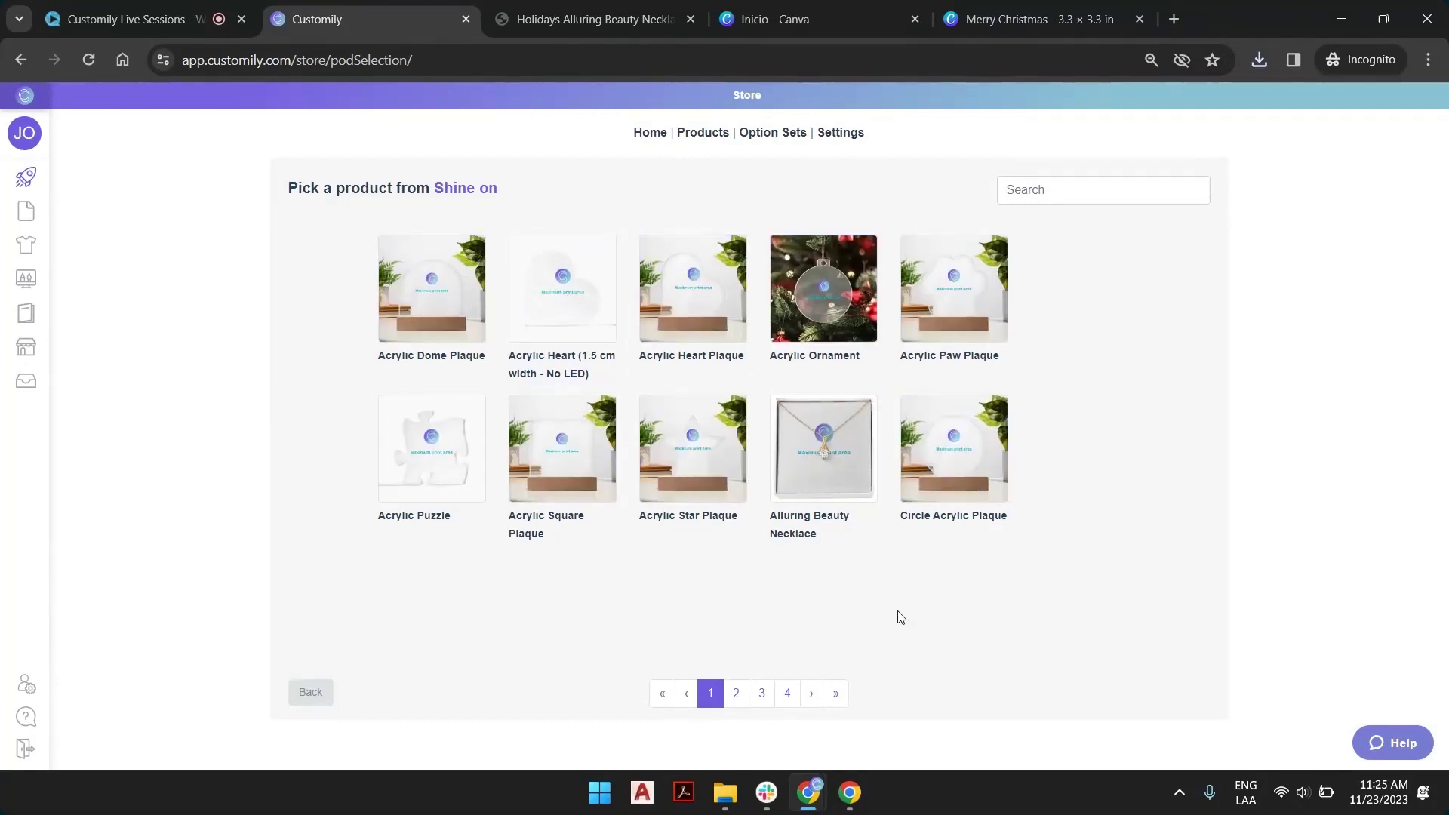
Step: Look through the pages of Shine On products and search the catalogue for "necklace"
click(738, 702)
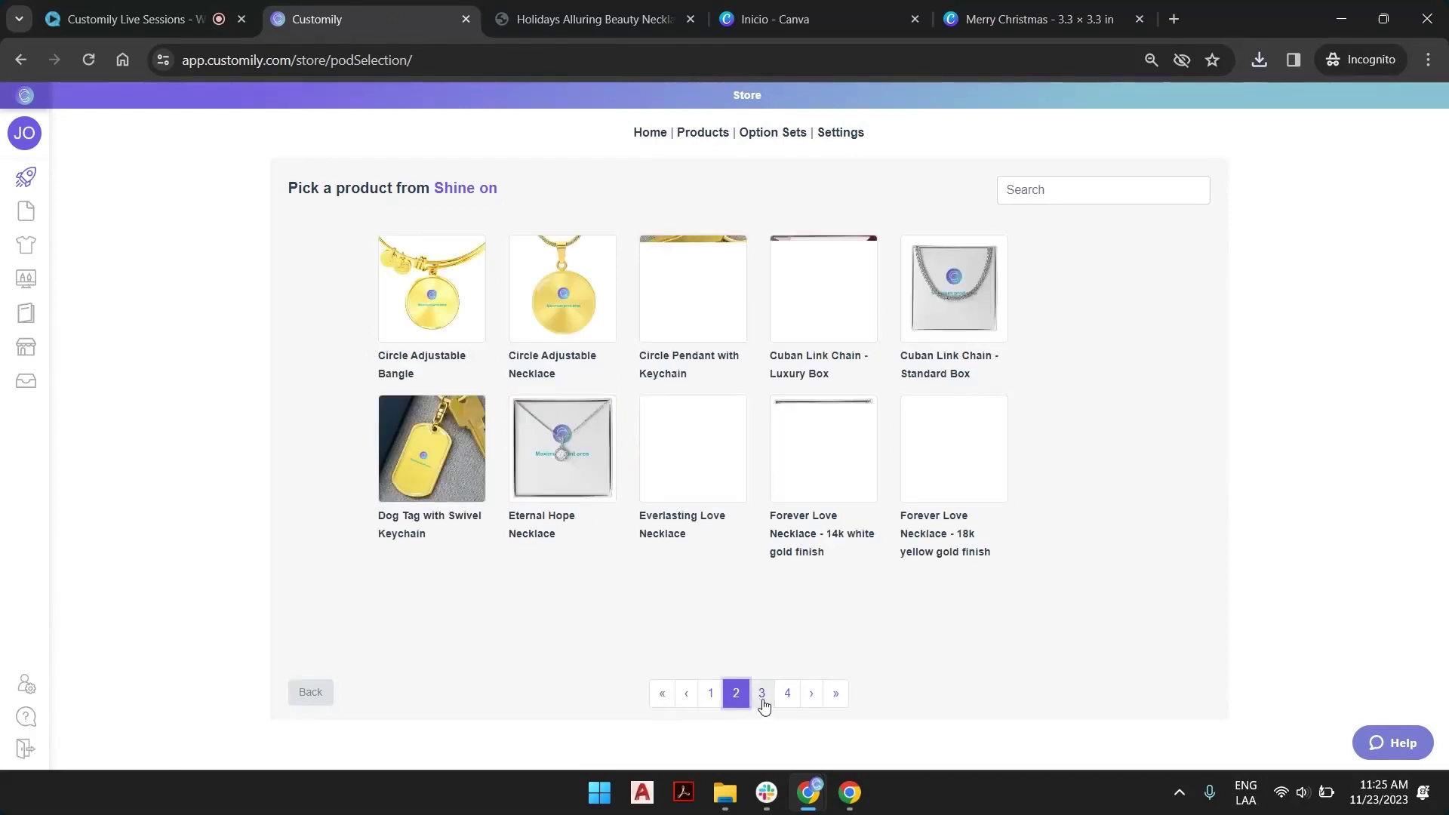
click(763, 694)
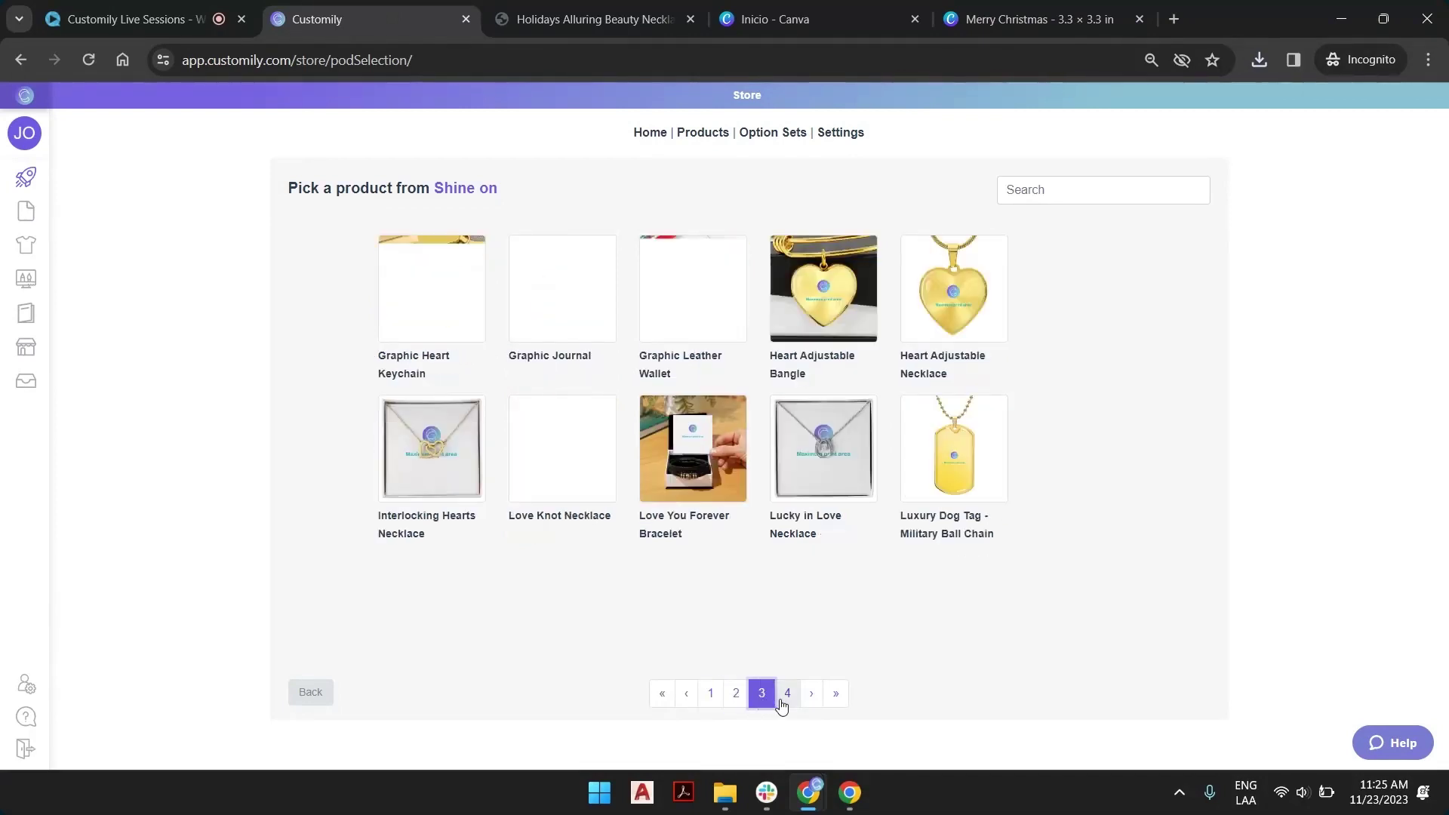
click(791, 700)
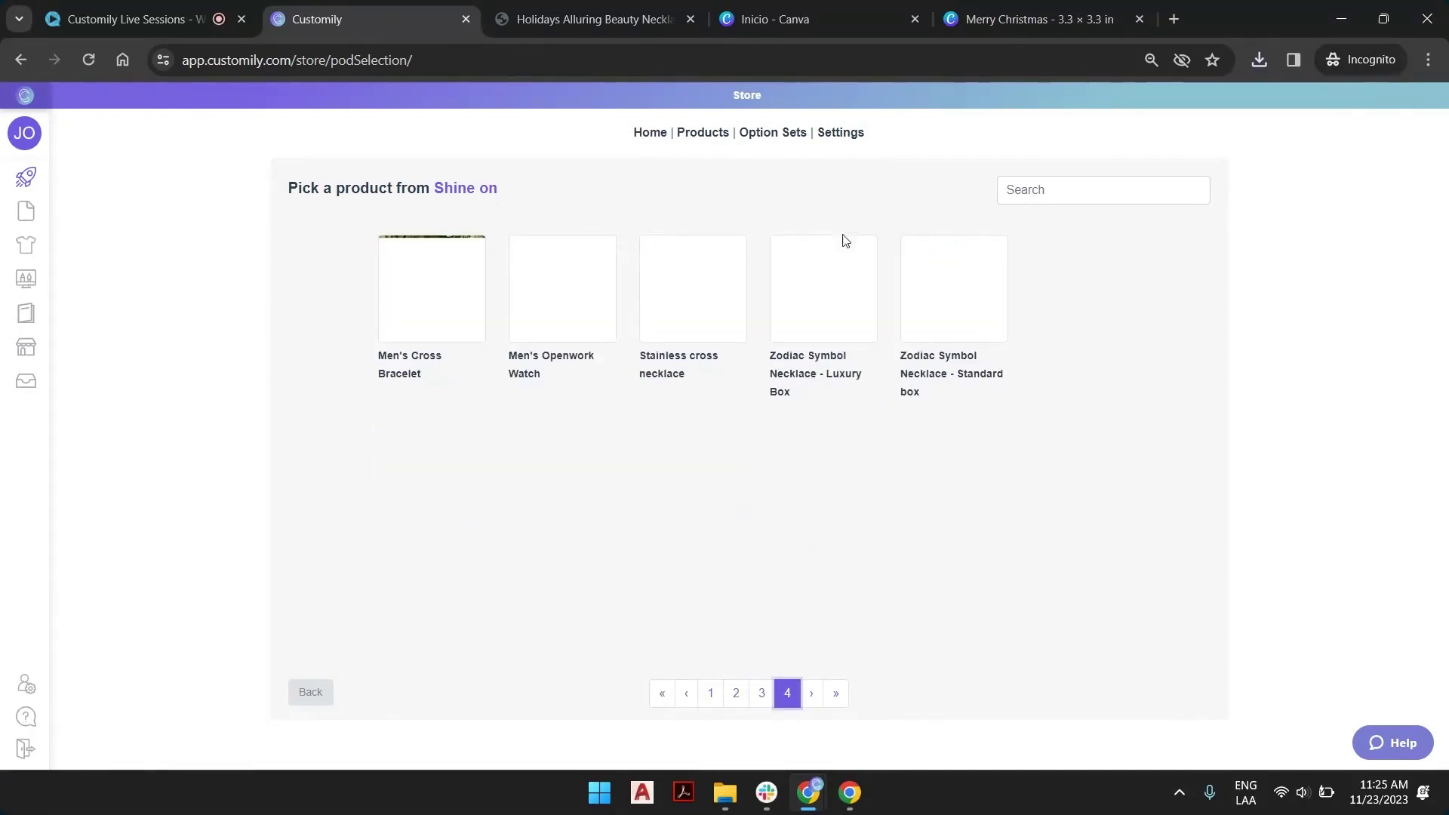
click(1051, 186)
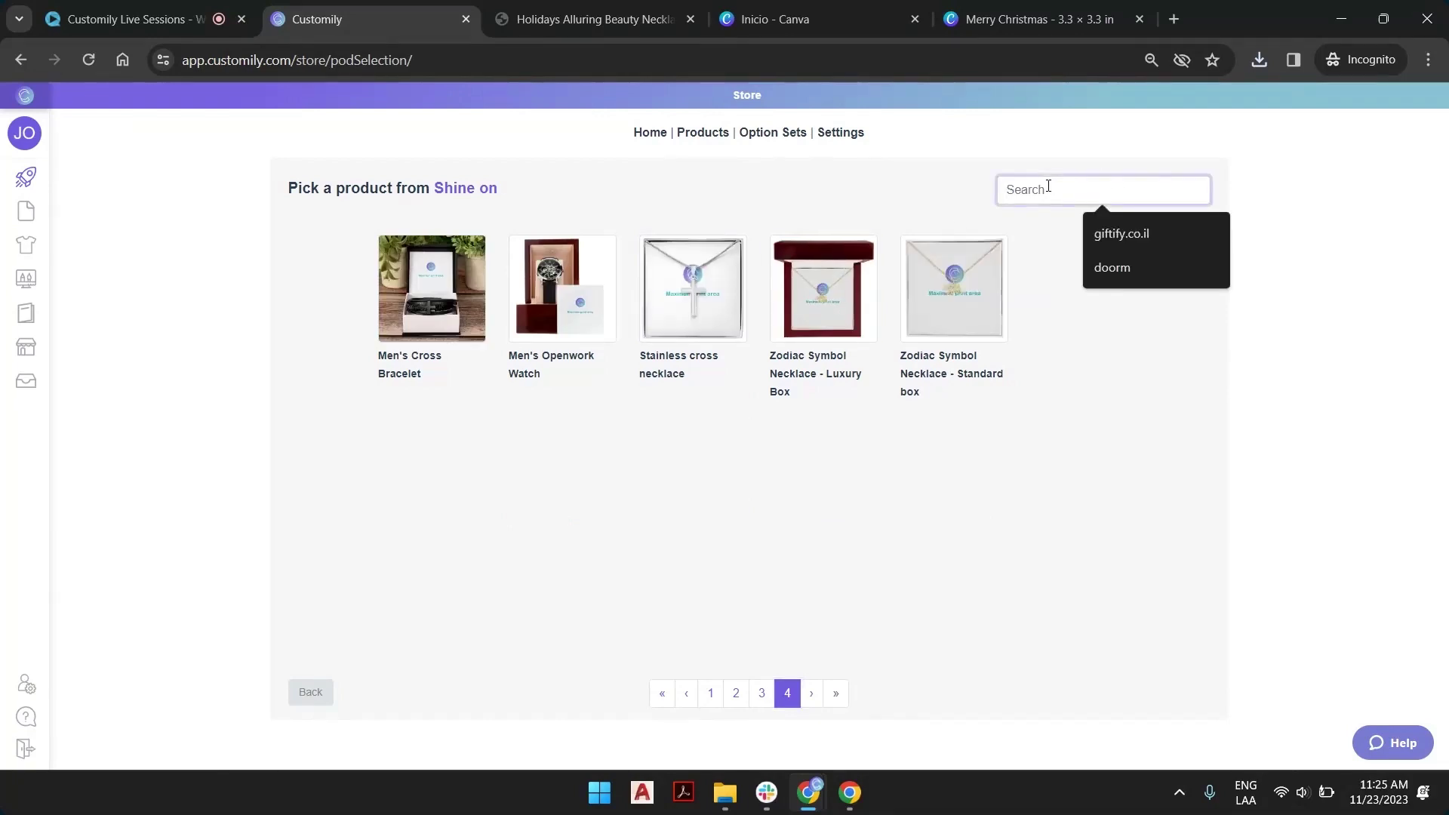
text(necklace)
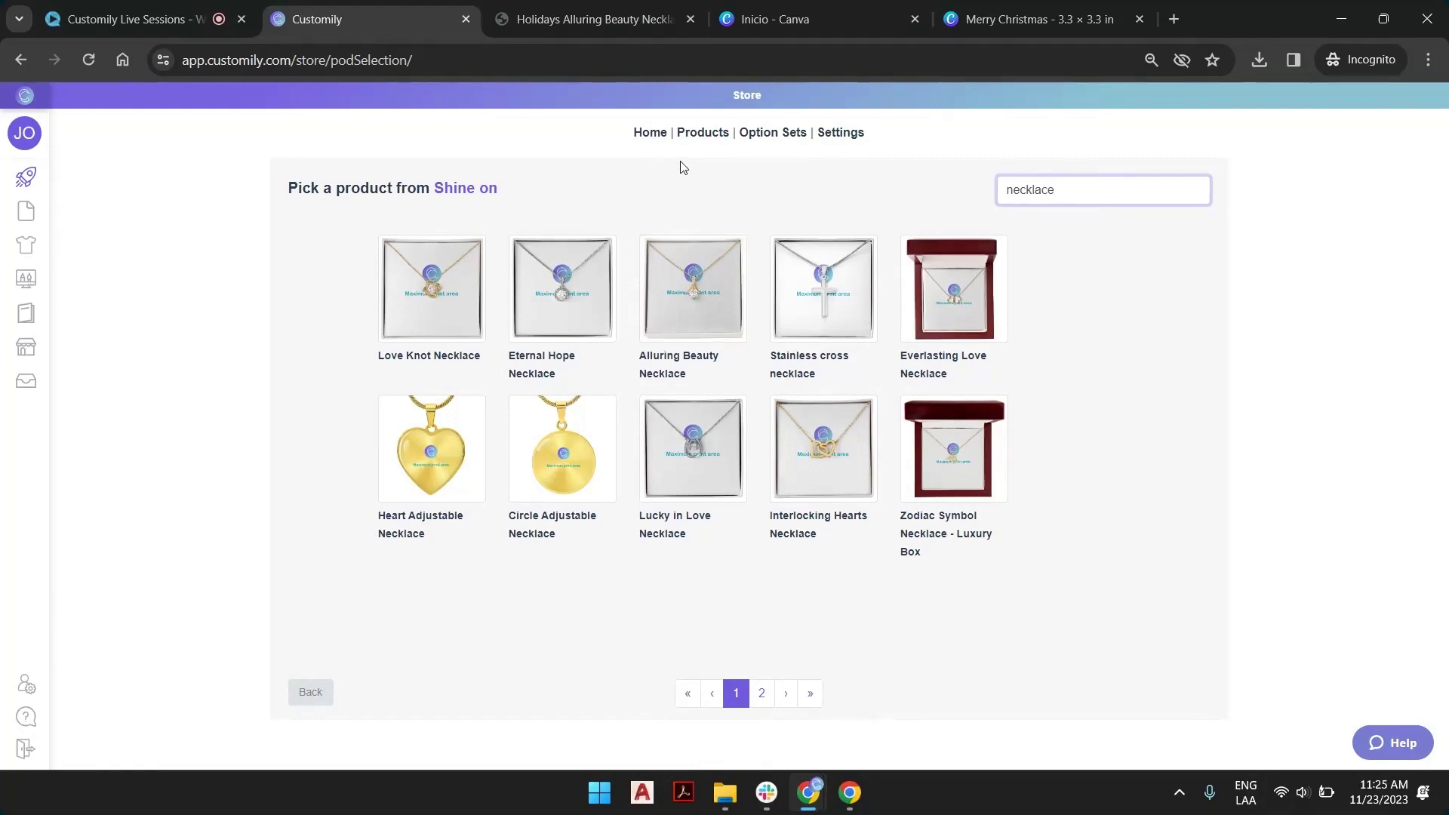
Step: Pick the Alluring Beauty Necklace with the Luxury Box in 14K White Gold and 18K Yellow Gold finishes, and proceed to the design choice
click(701, 296)
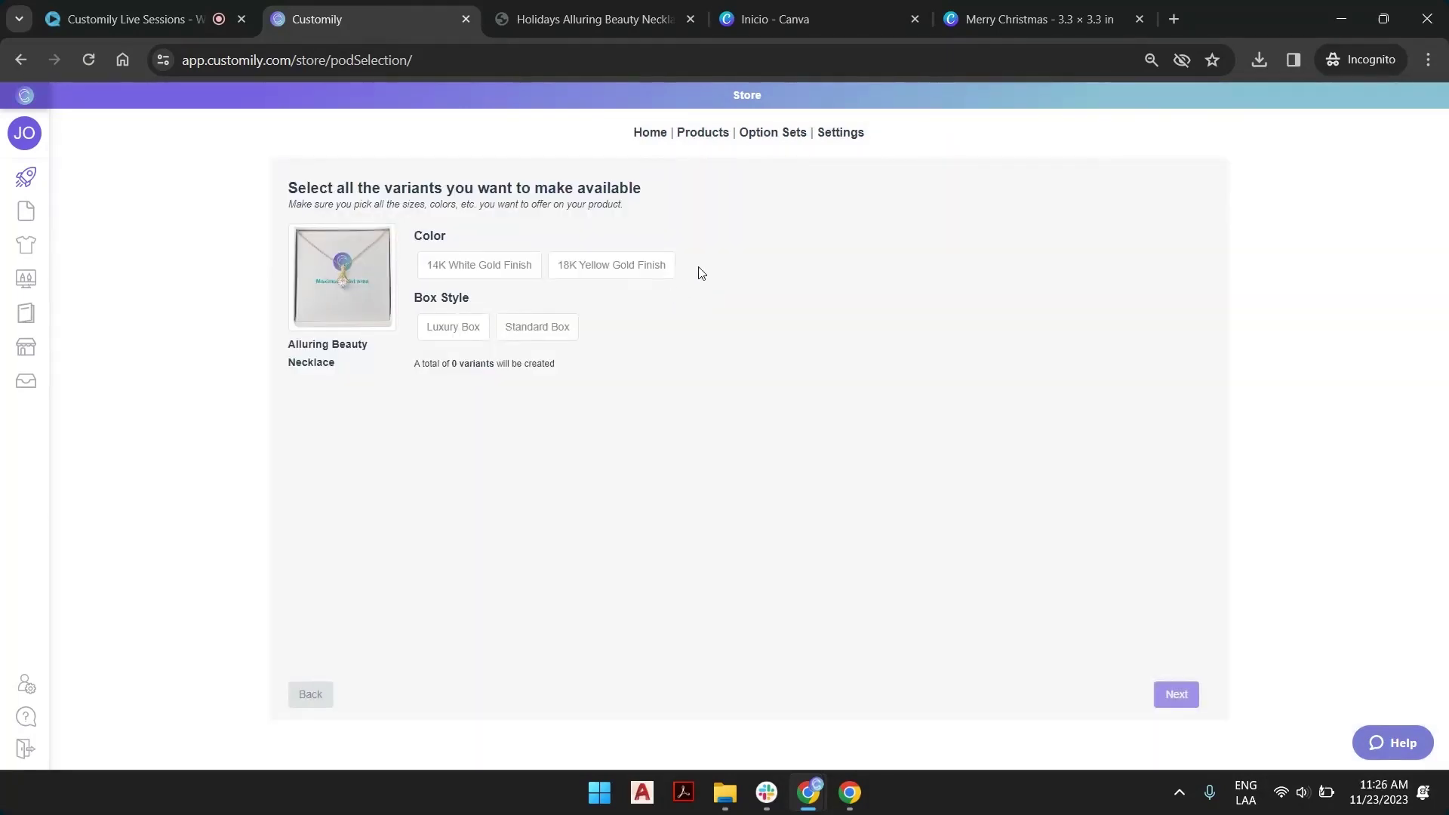
click(453, 326)
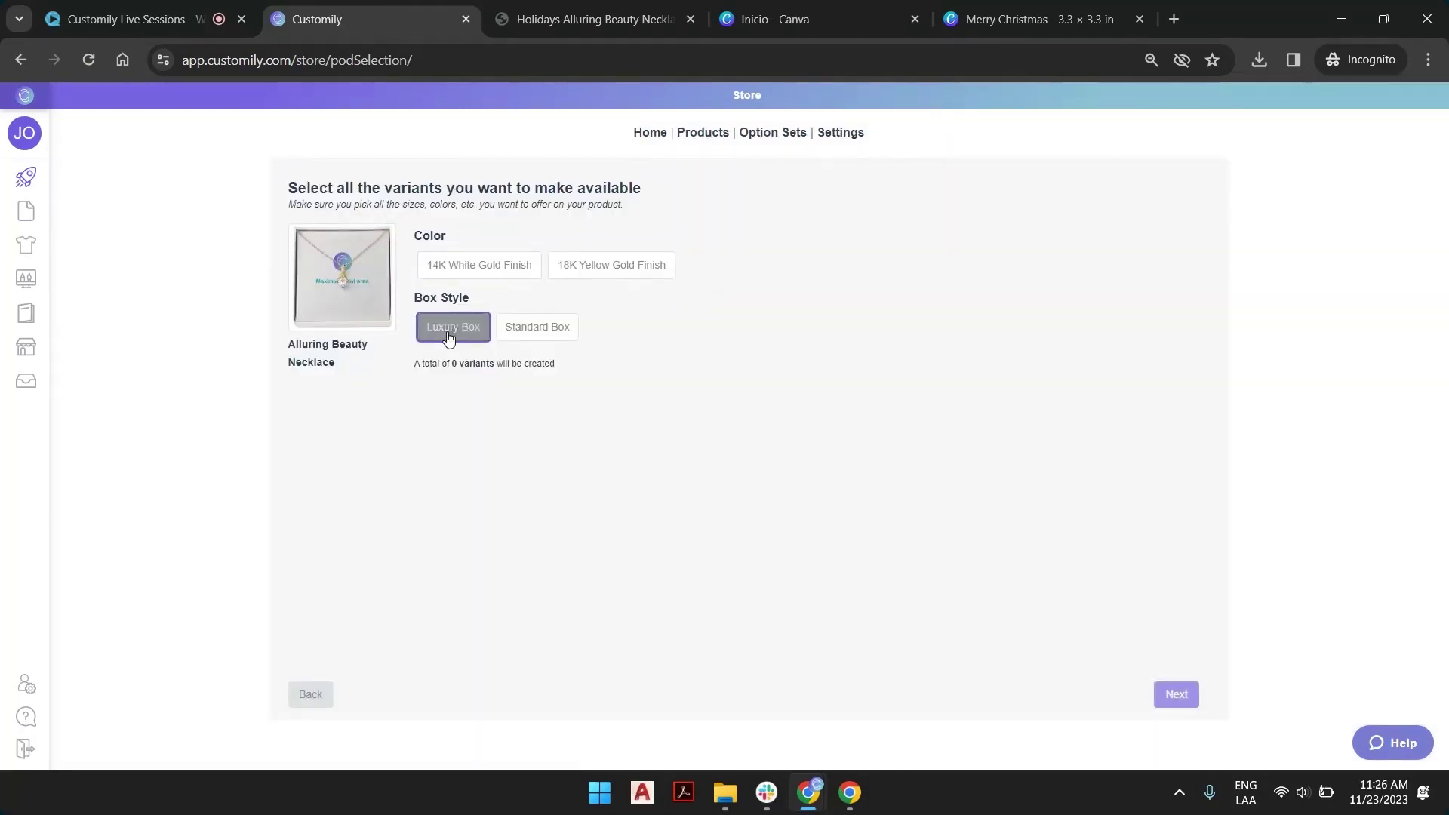
click(462, 268)
click(580, 267)
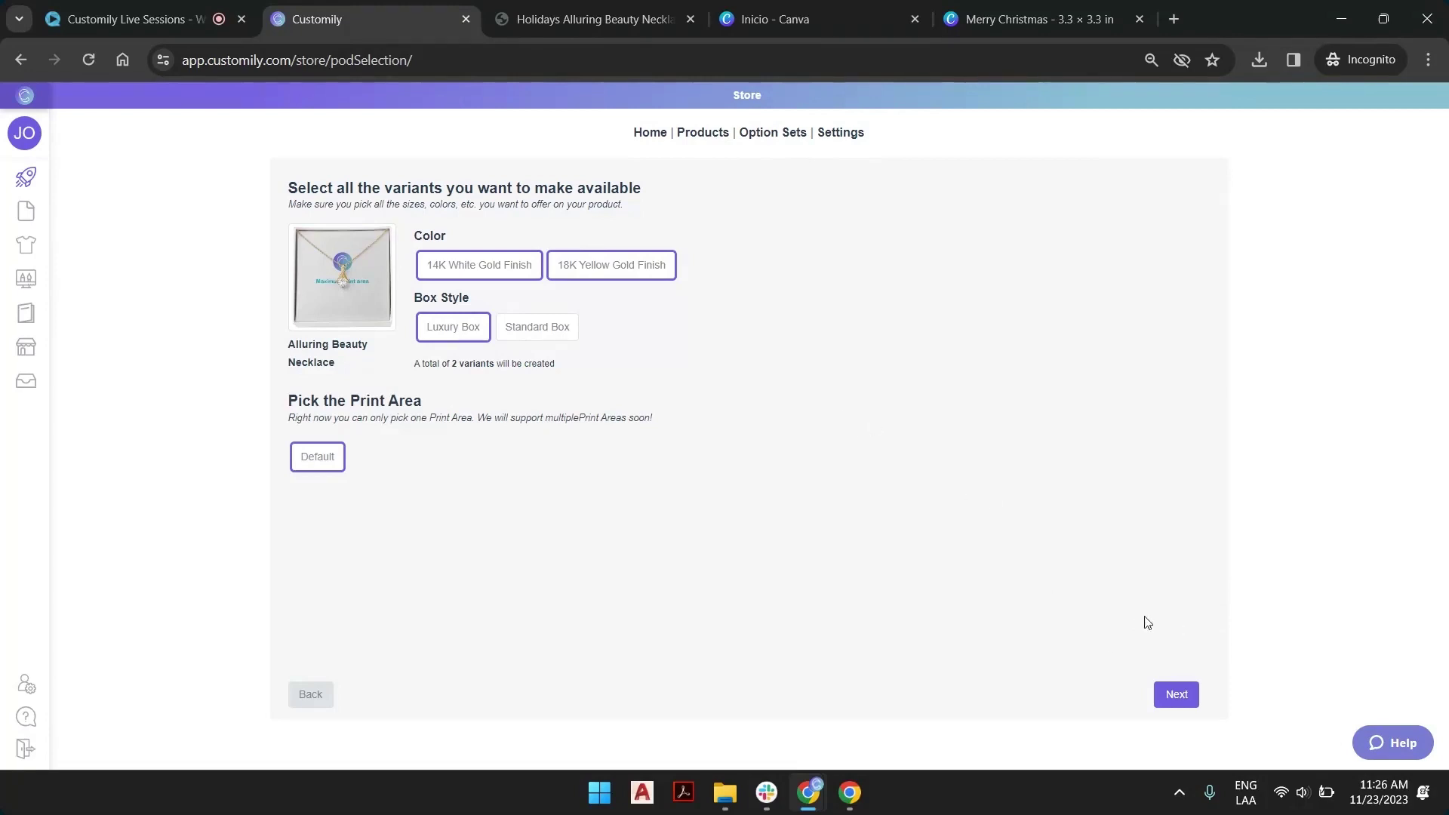
click(1186, 698)
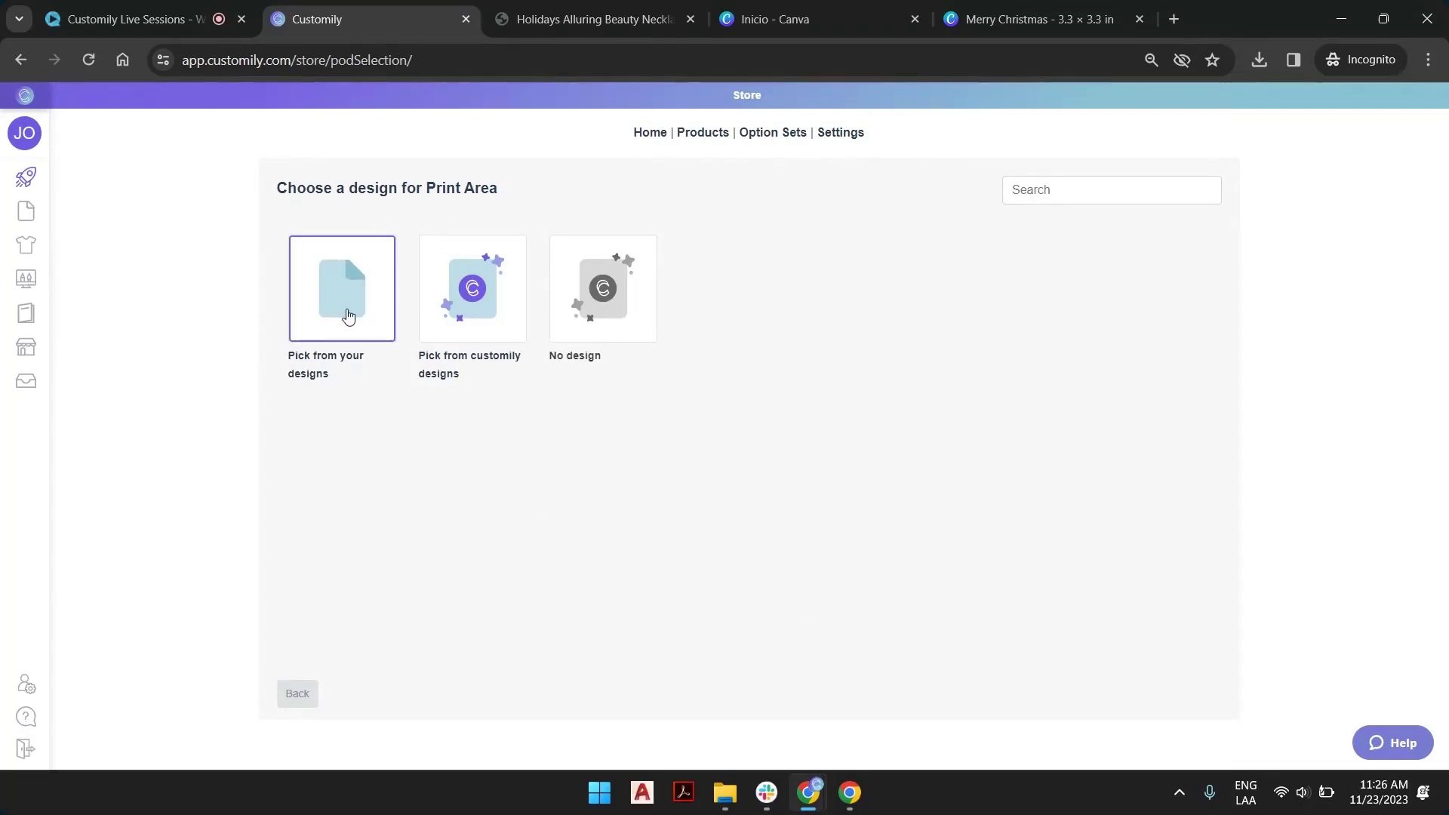
Step: Look through all designs and the category list in the Customily design library, and return to the design choice
click(496, 300)
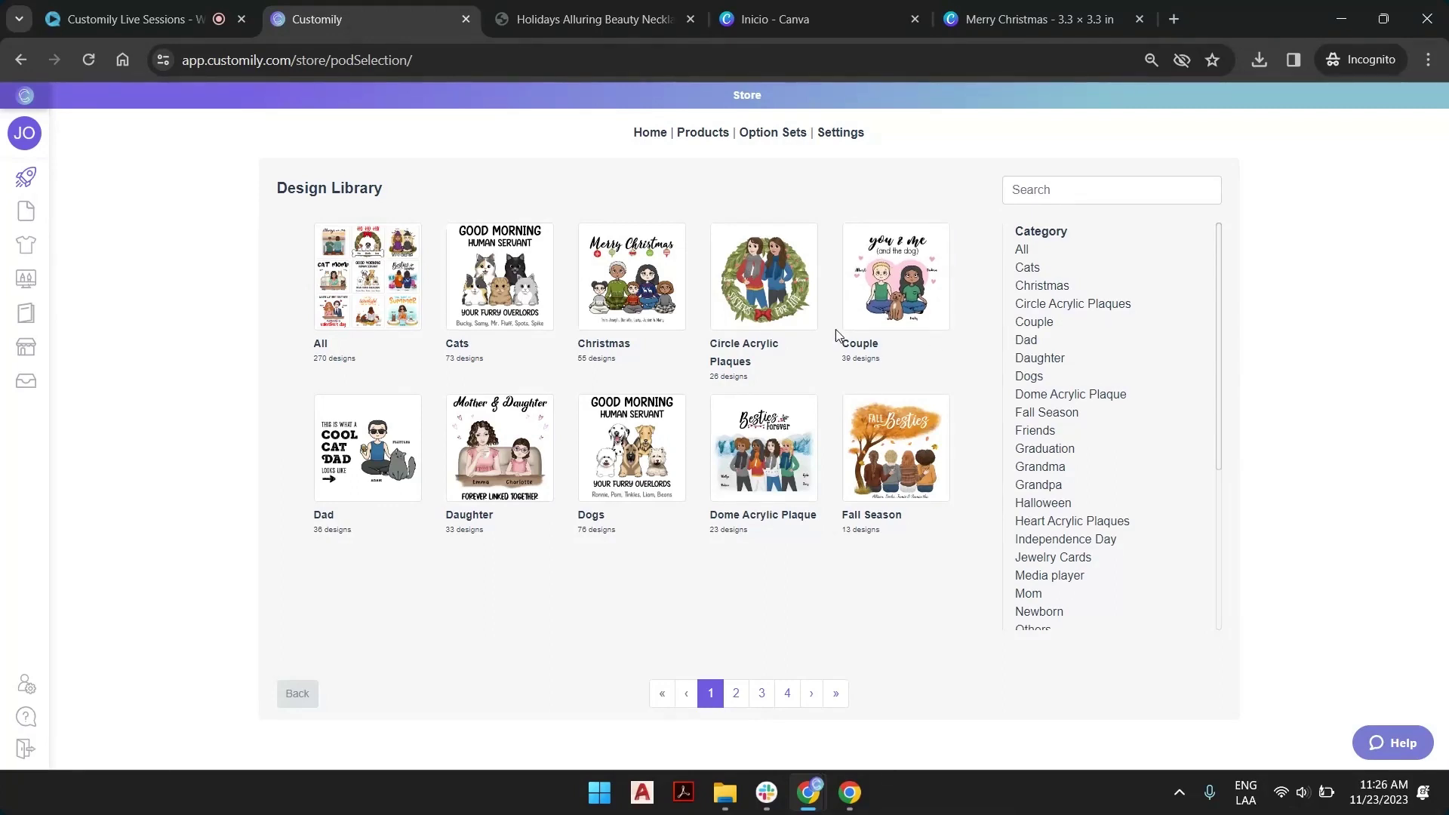
click(370, 298)
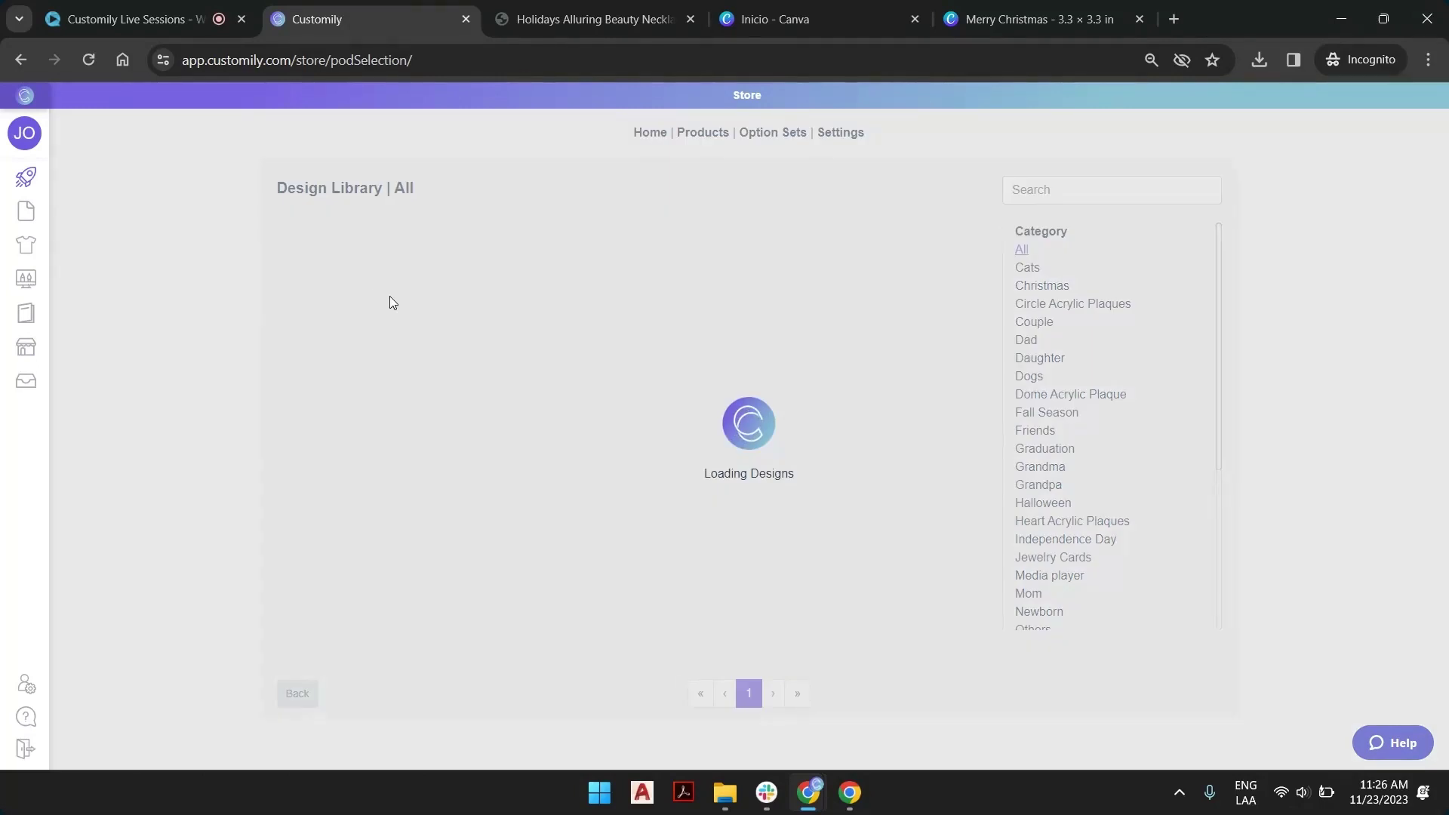
scroll(1055, 450, down, 3)
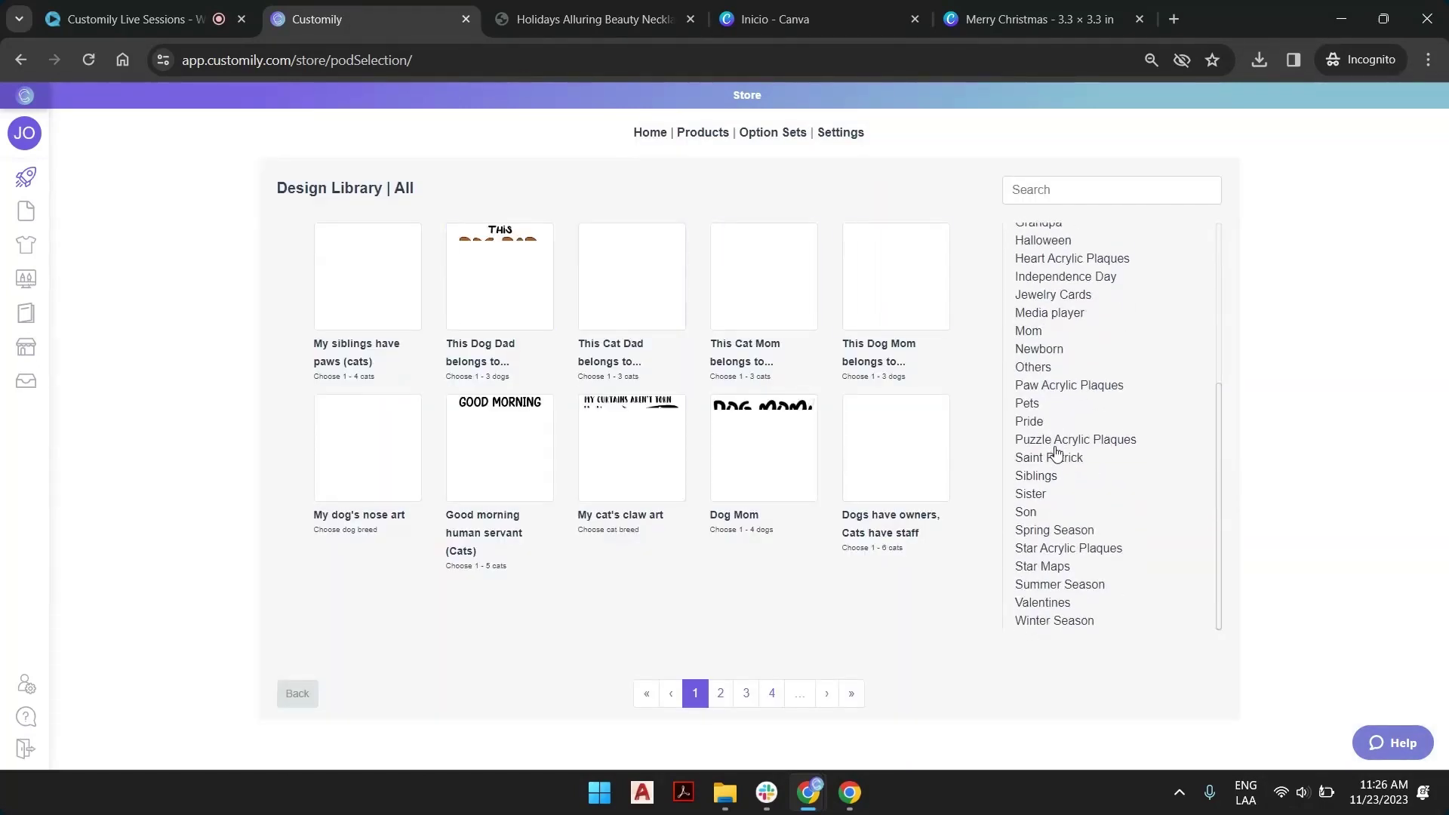
scroll(1055, 452, up, 3)
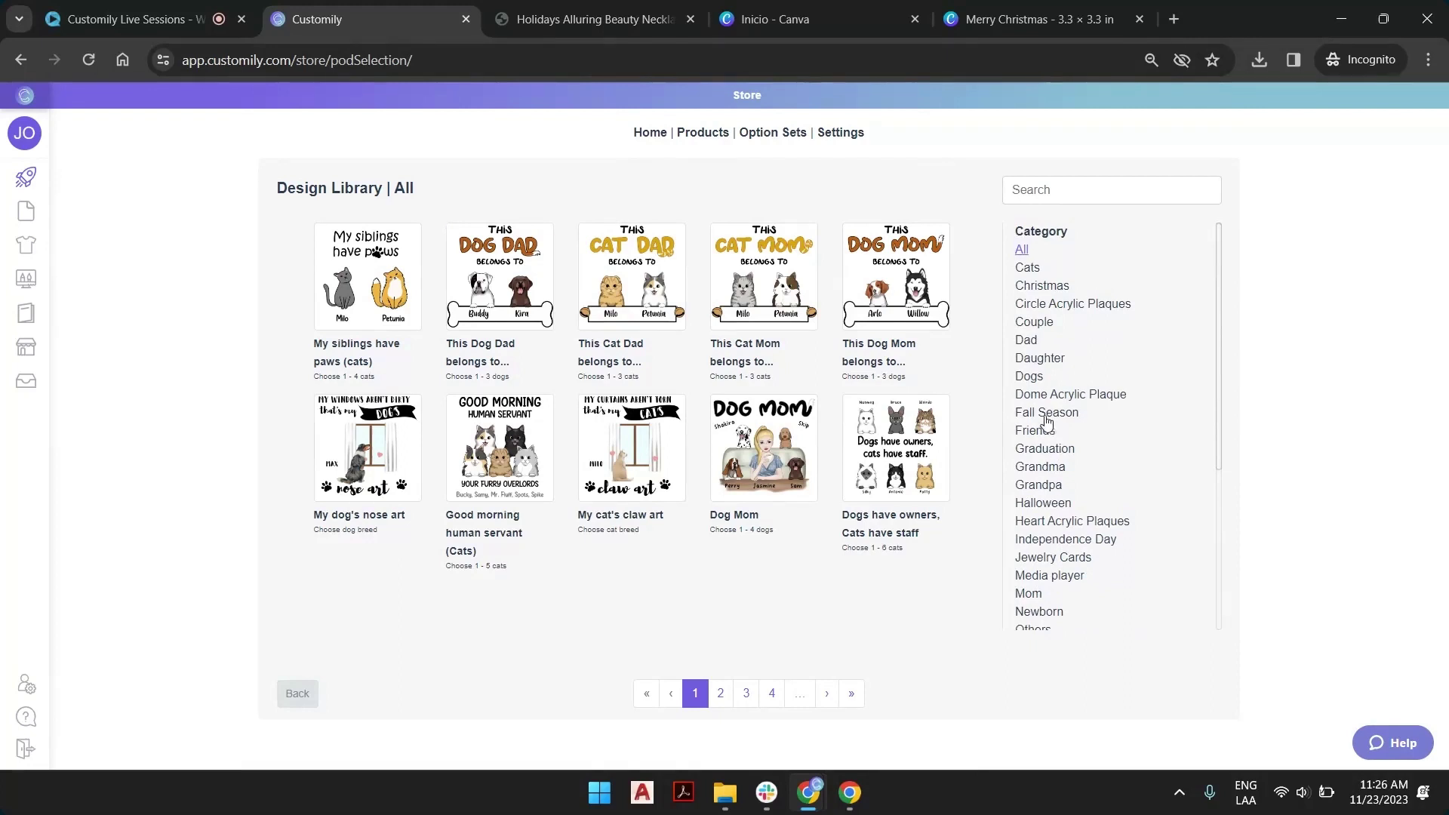
click(297, 693)
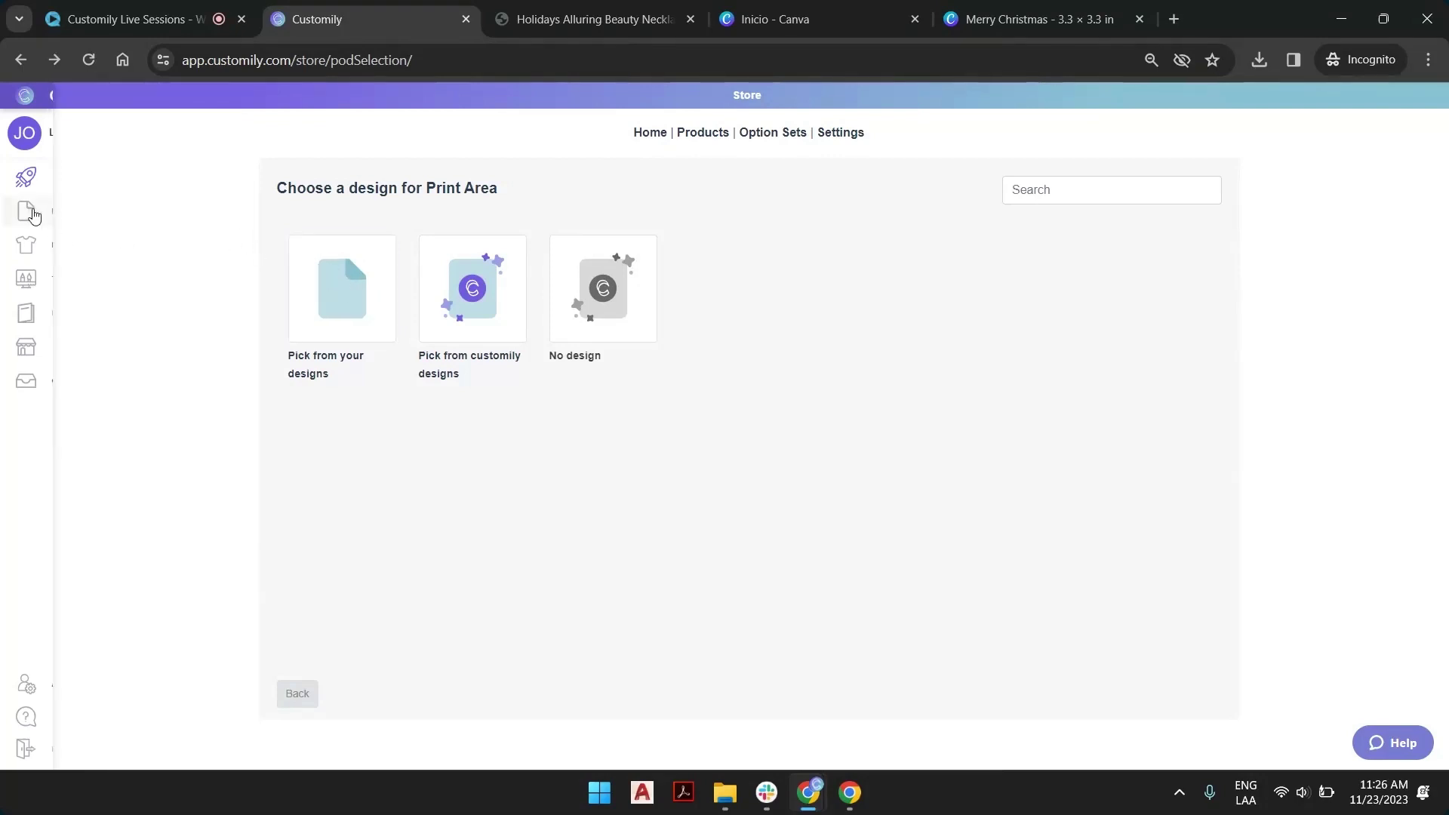
Step: Create a new design named "Christmas Necklace Message Card" in My Designs
mouse_move(52, 219)
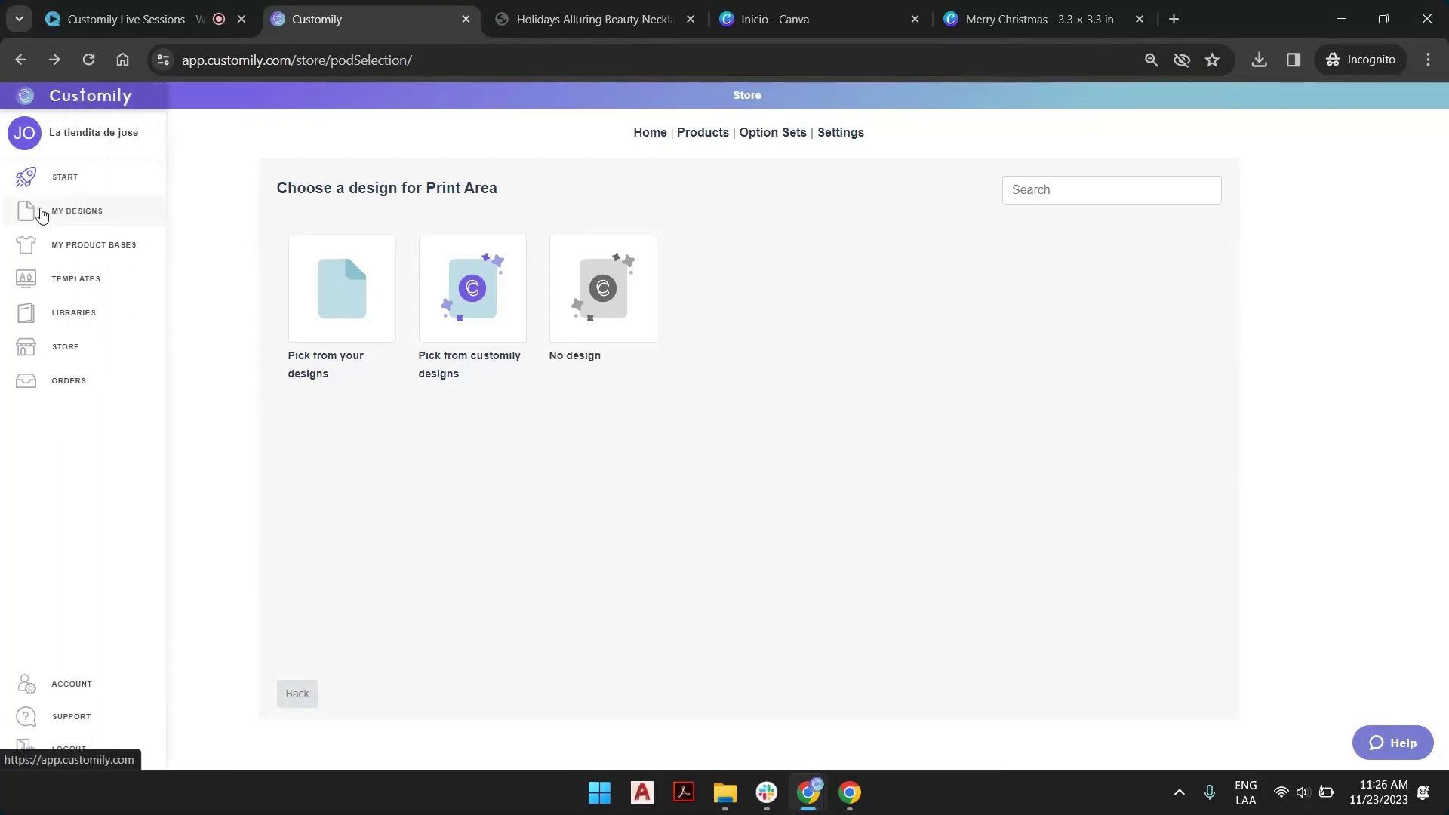
click(82, 218)
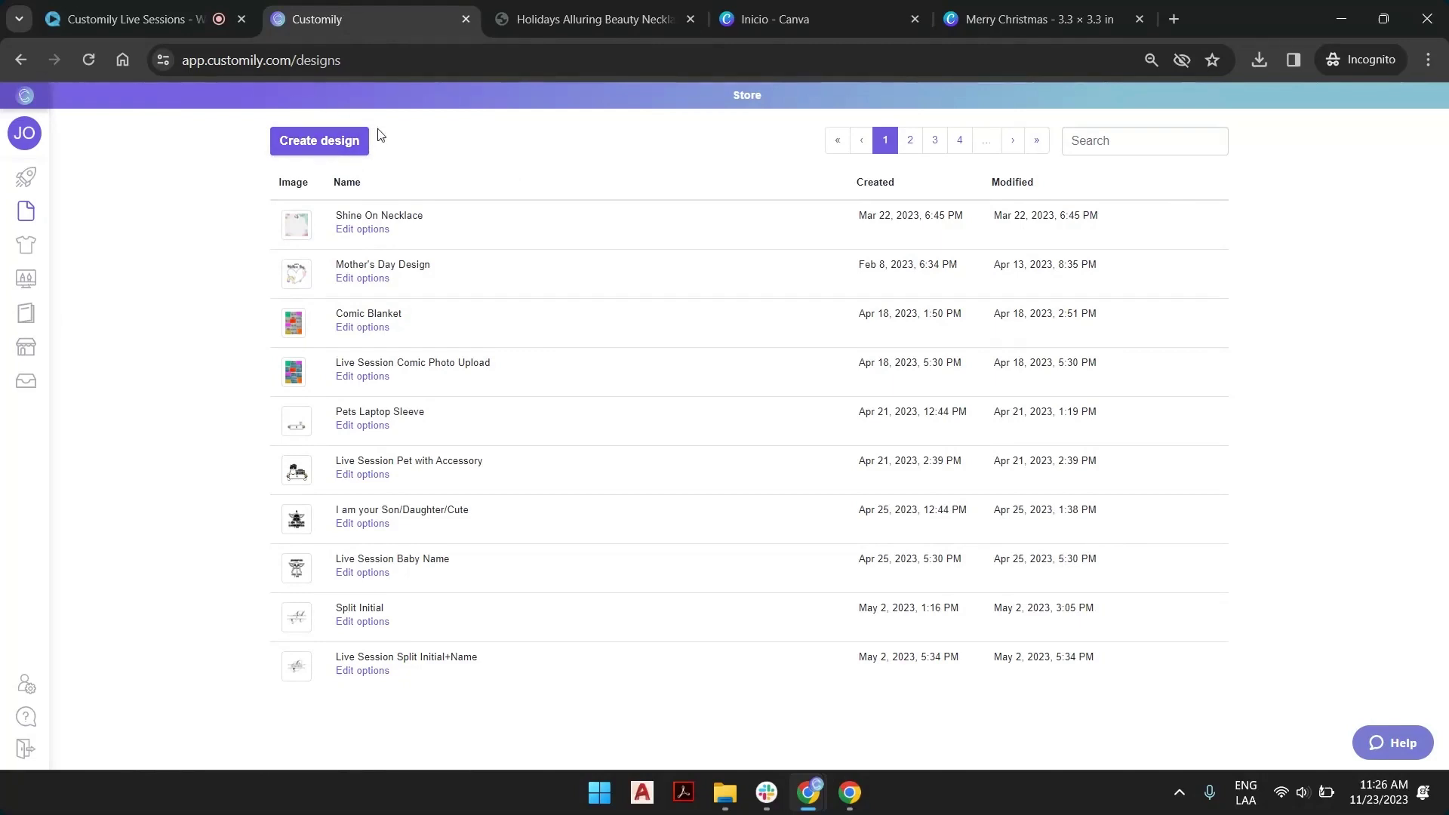
click(326, 146)
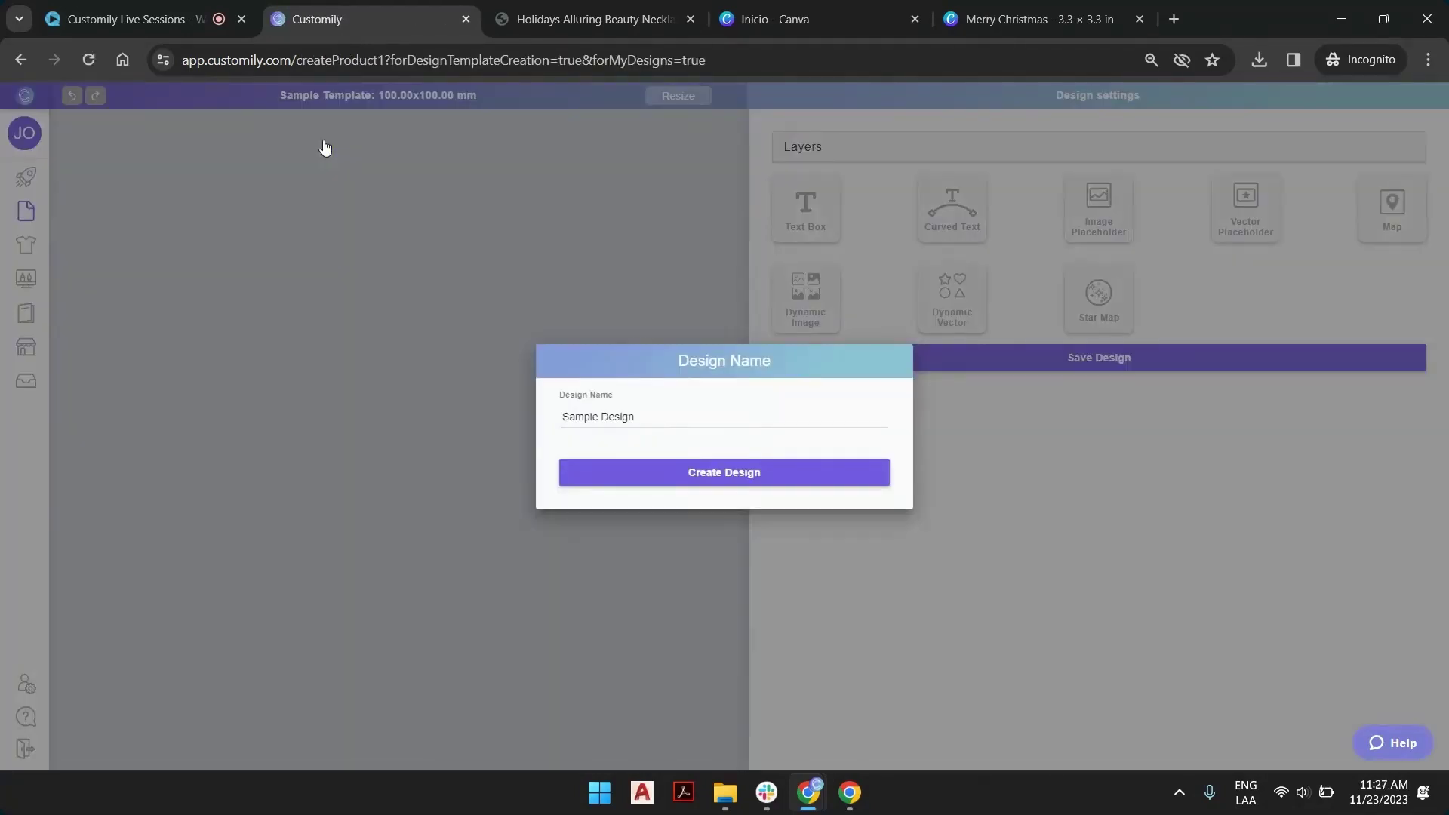
click(609, 418)
triple_click(609, 417)
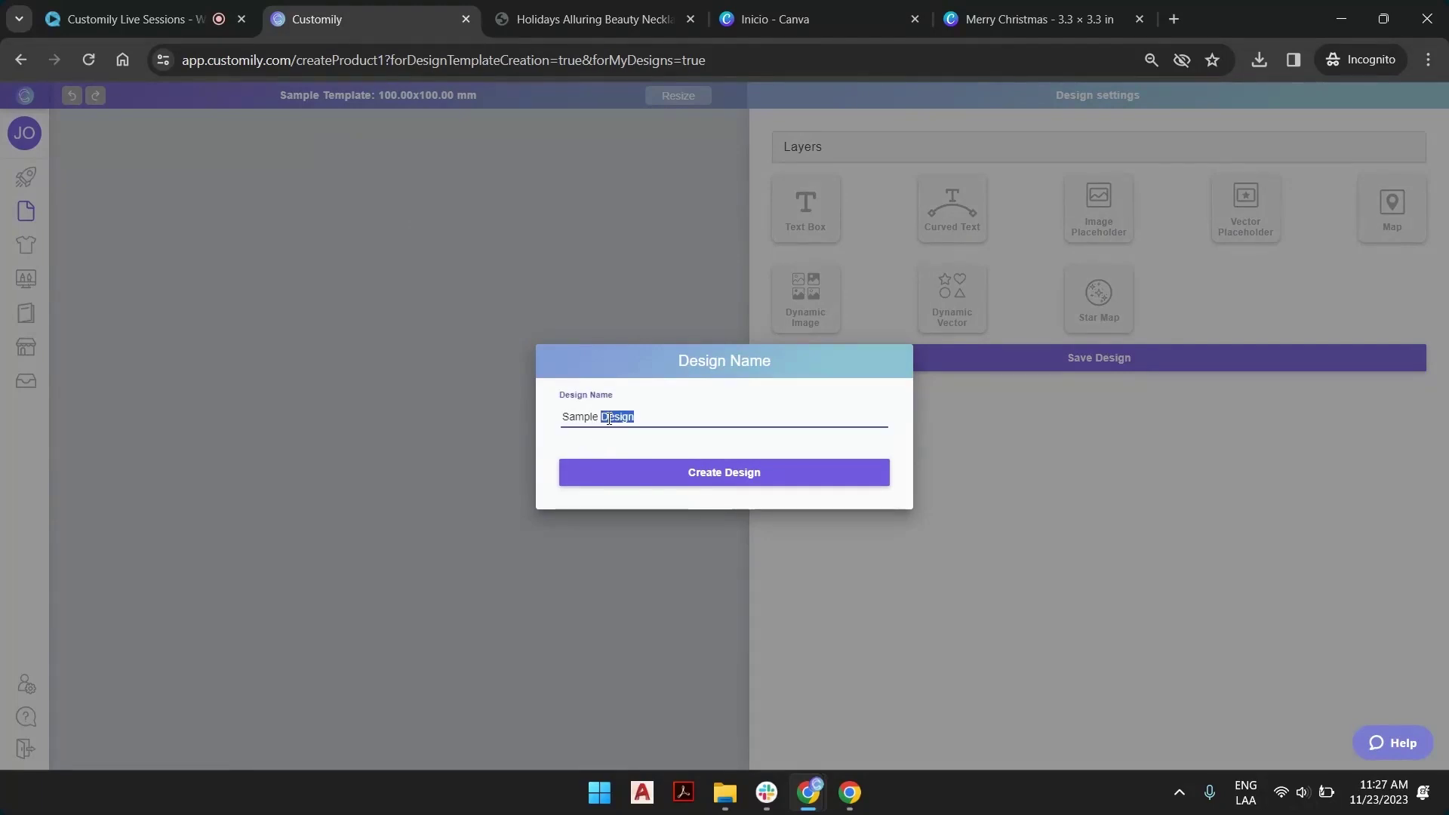
text(C)
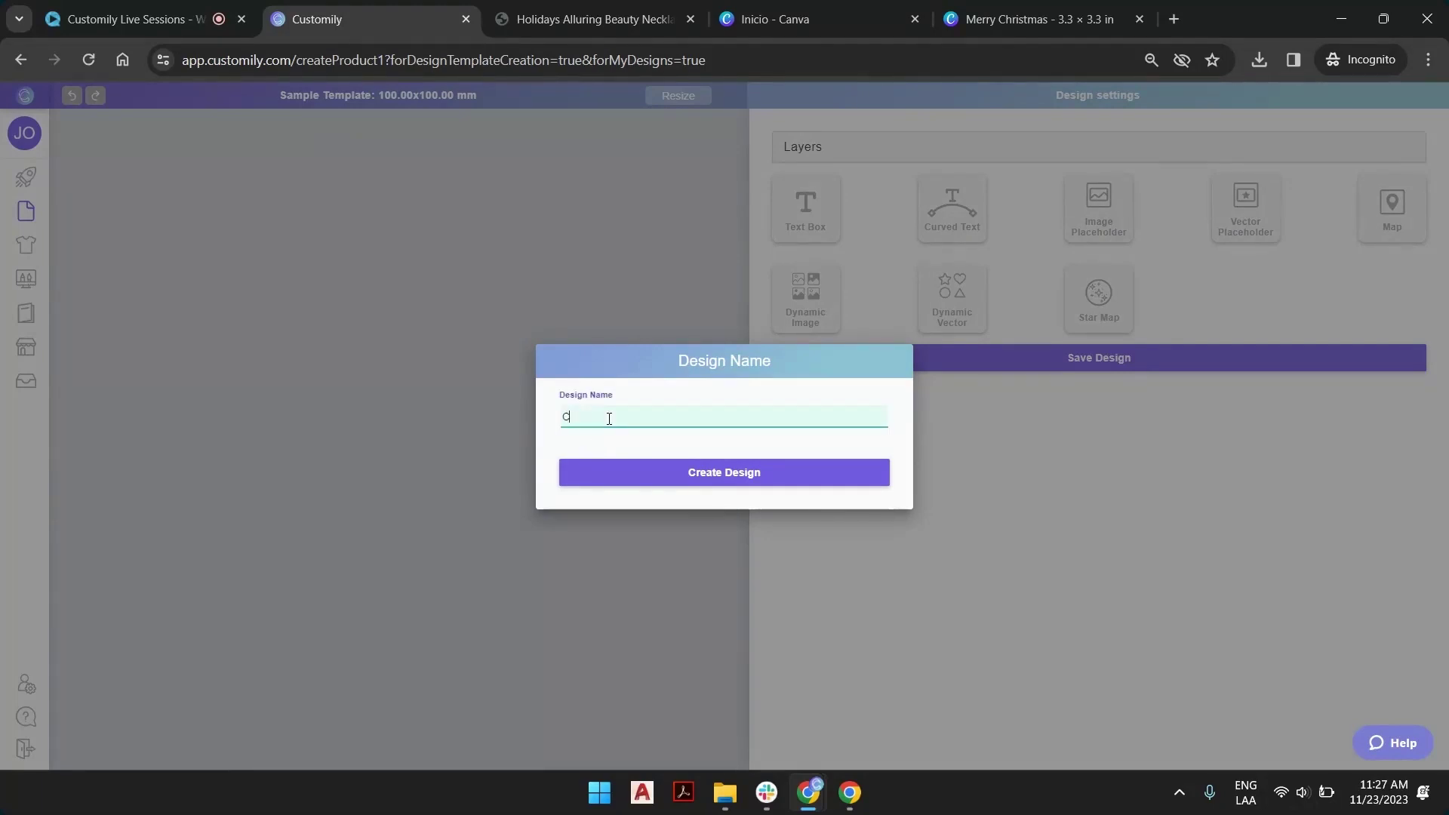
text(hristmas Necklace Message Card)
click(763, 488)
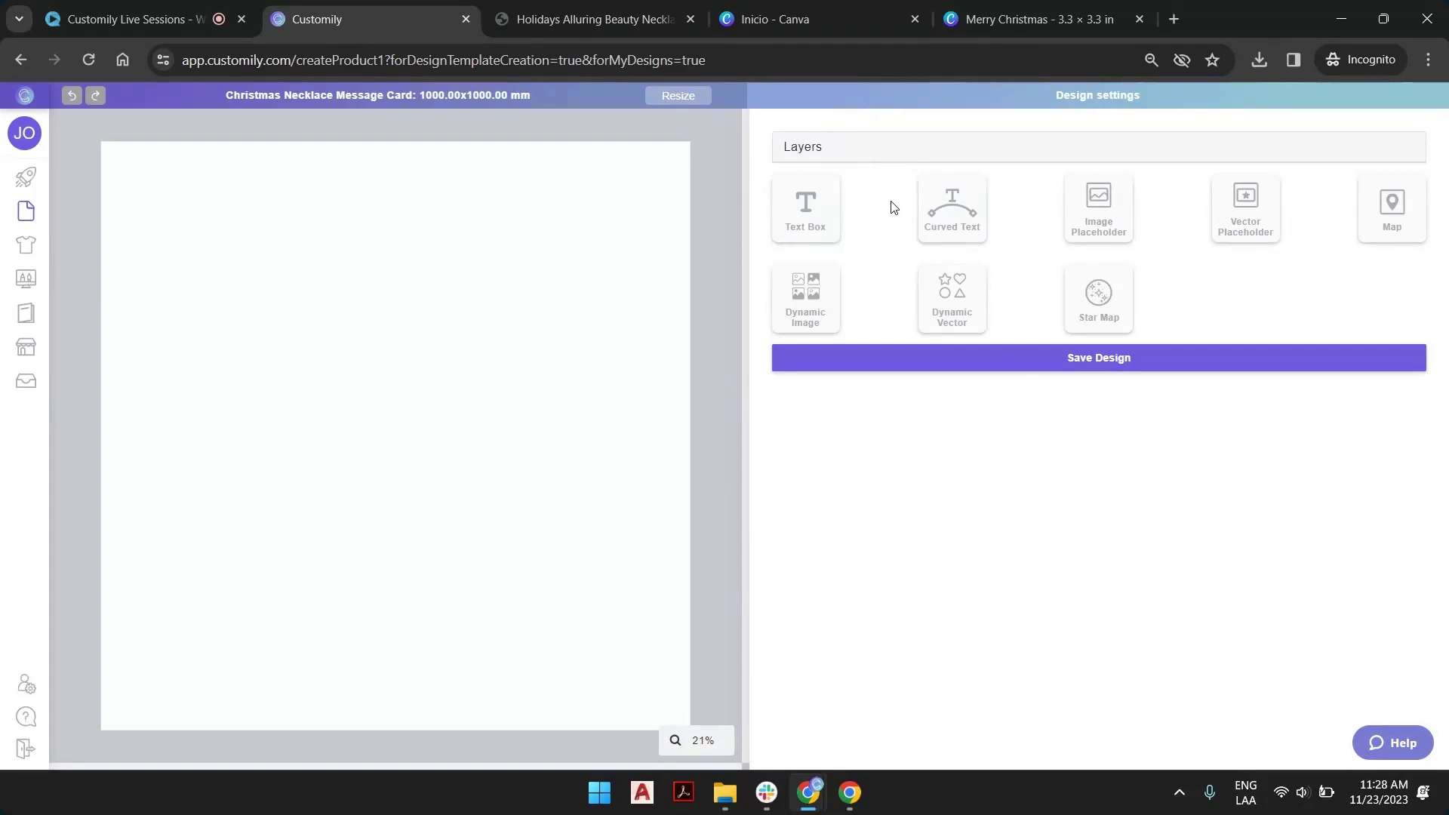
Step: Add an image placeholder for the shopper's photo to the message card design
click(824, 202)
click(976, 203)
click(1095, 219)
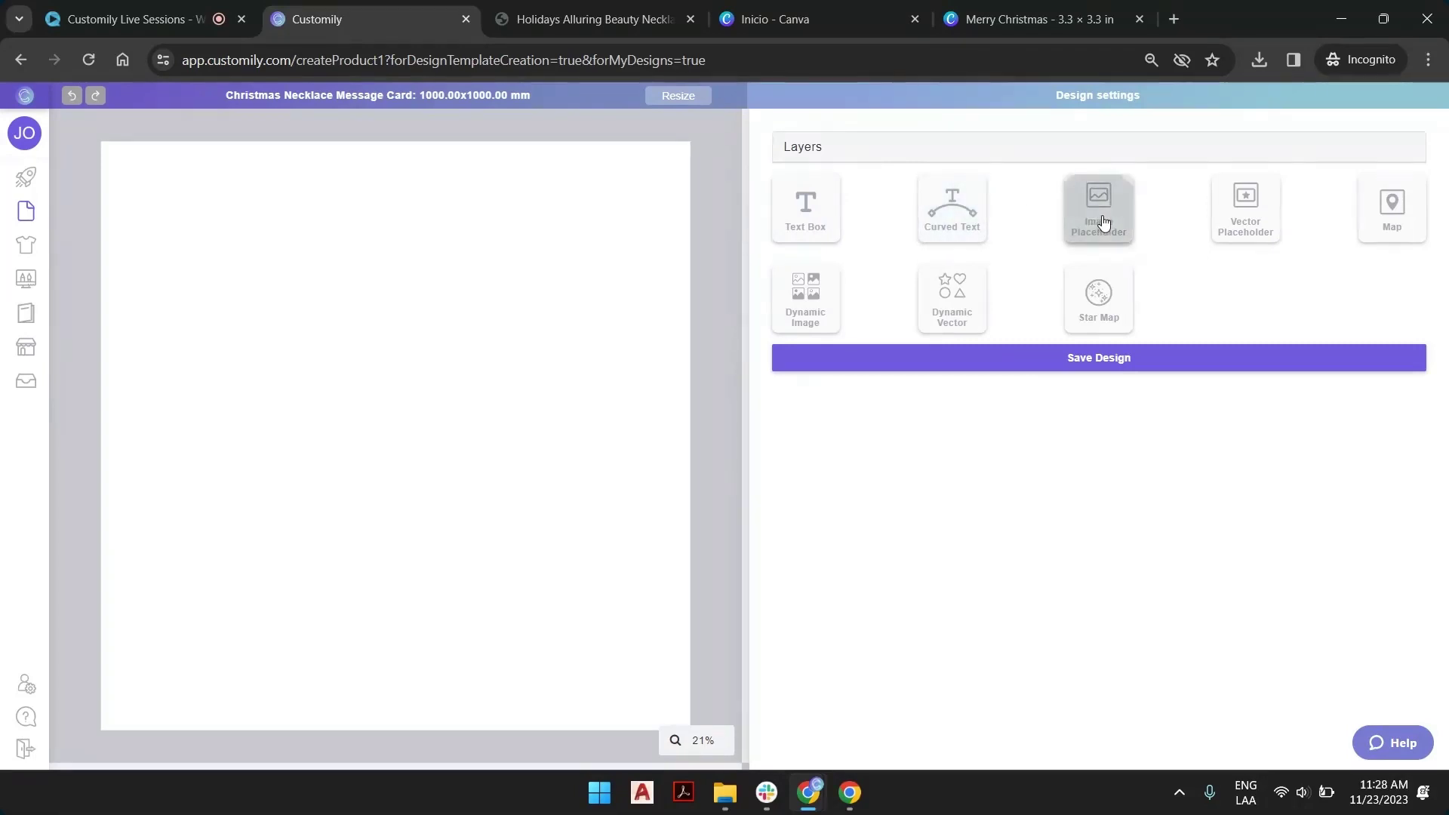
click(1239, 218)
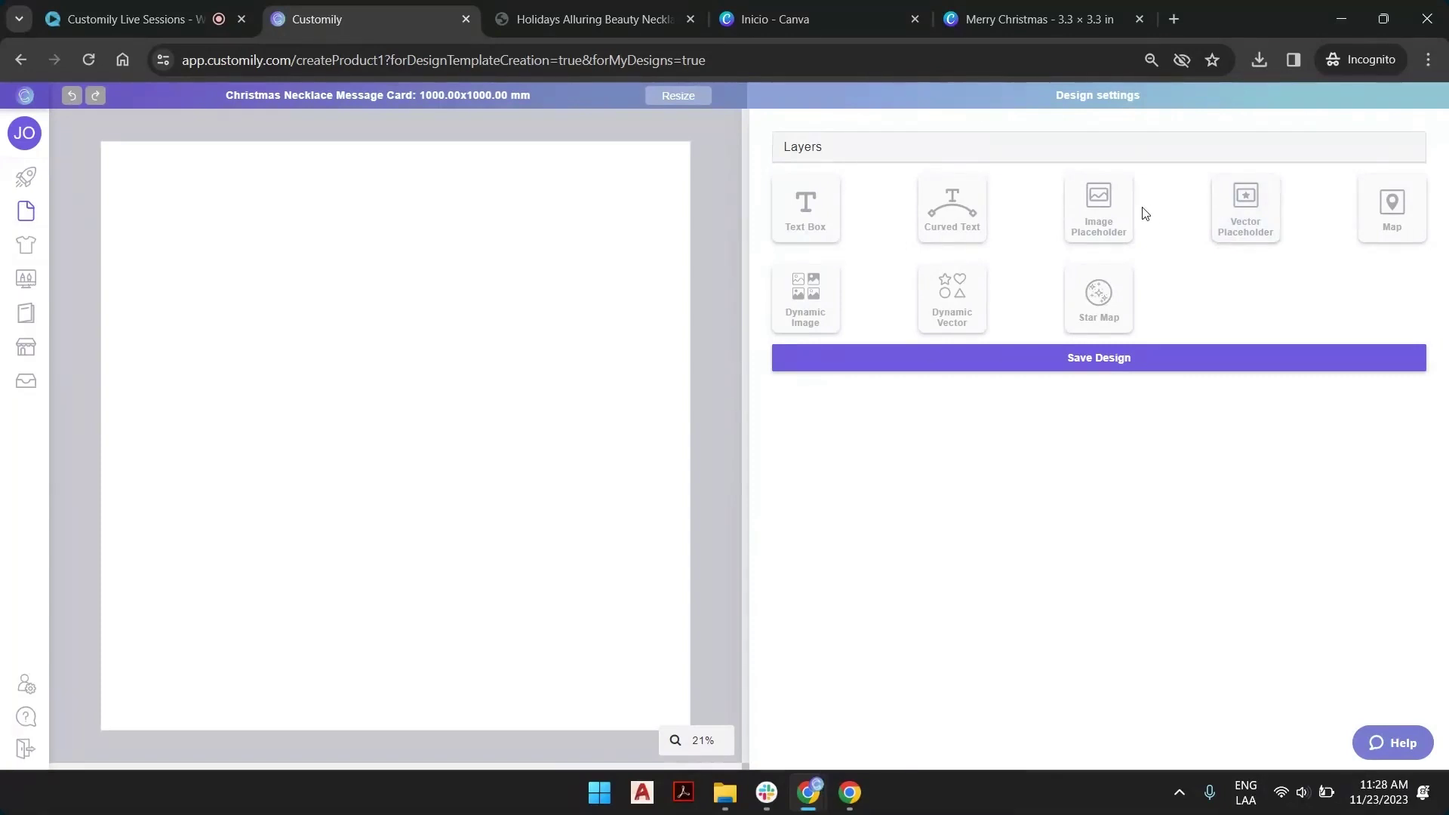
click(1102, 213)
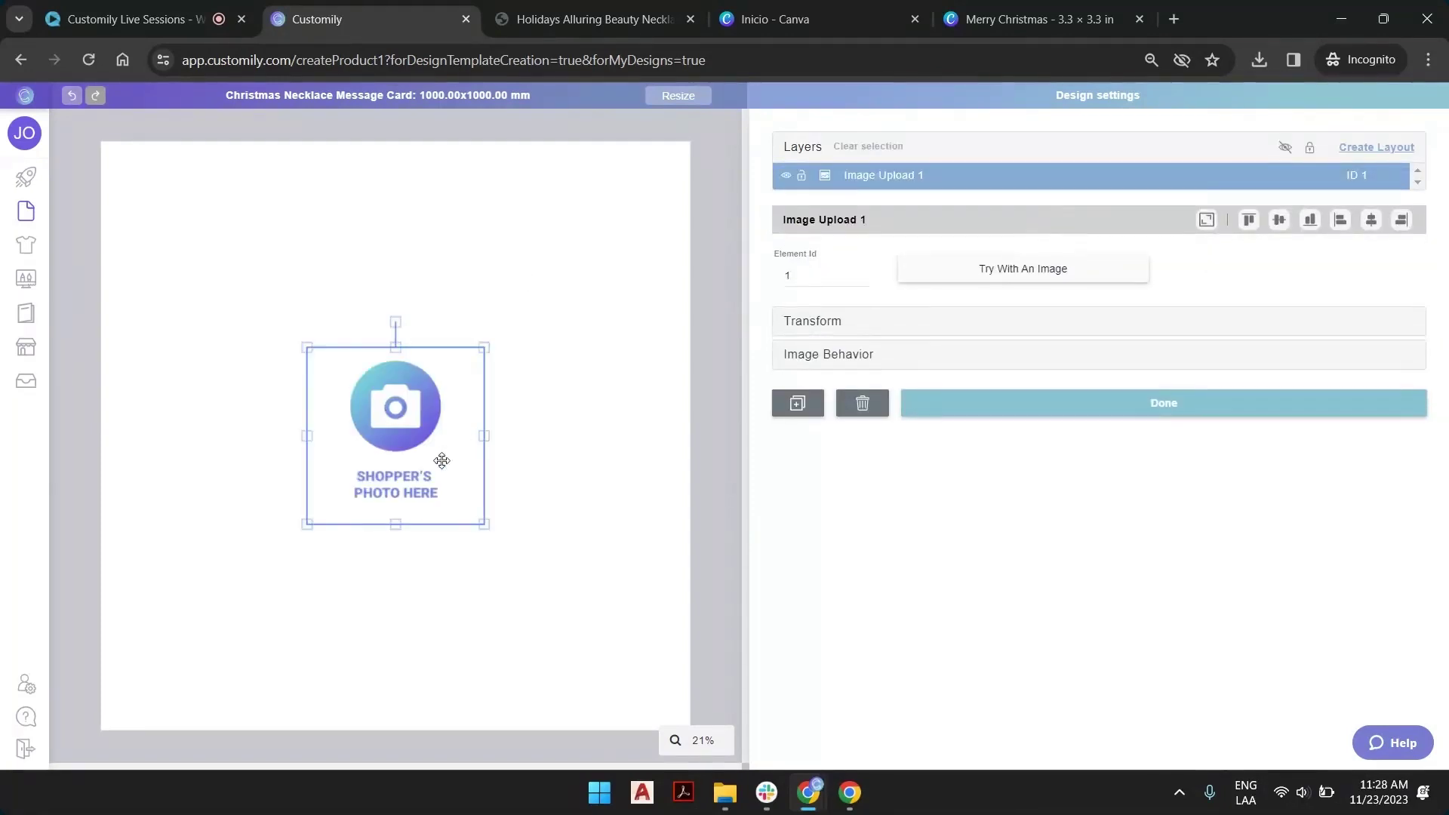
Step: Delete the shopper photo placeholder and add a dynamic image element in the canvas's upper-left area
drag(387, 453, 418, 384)
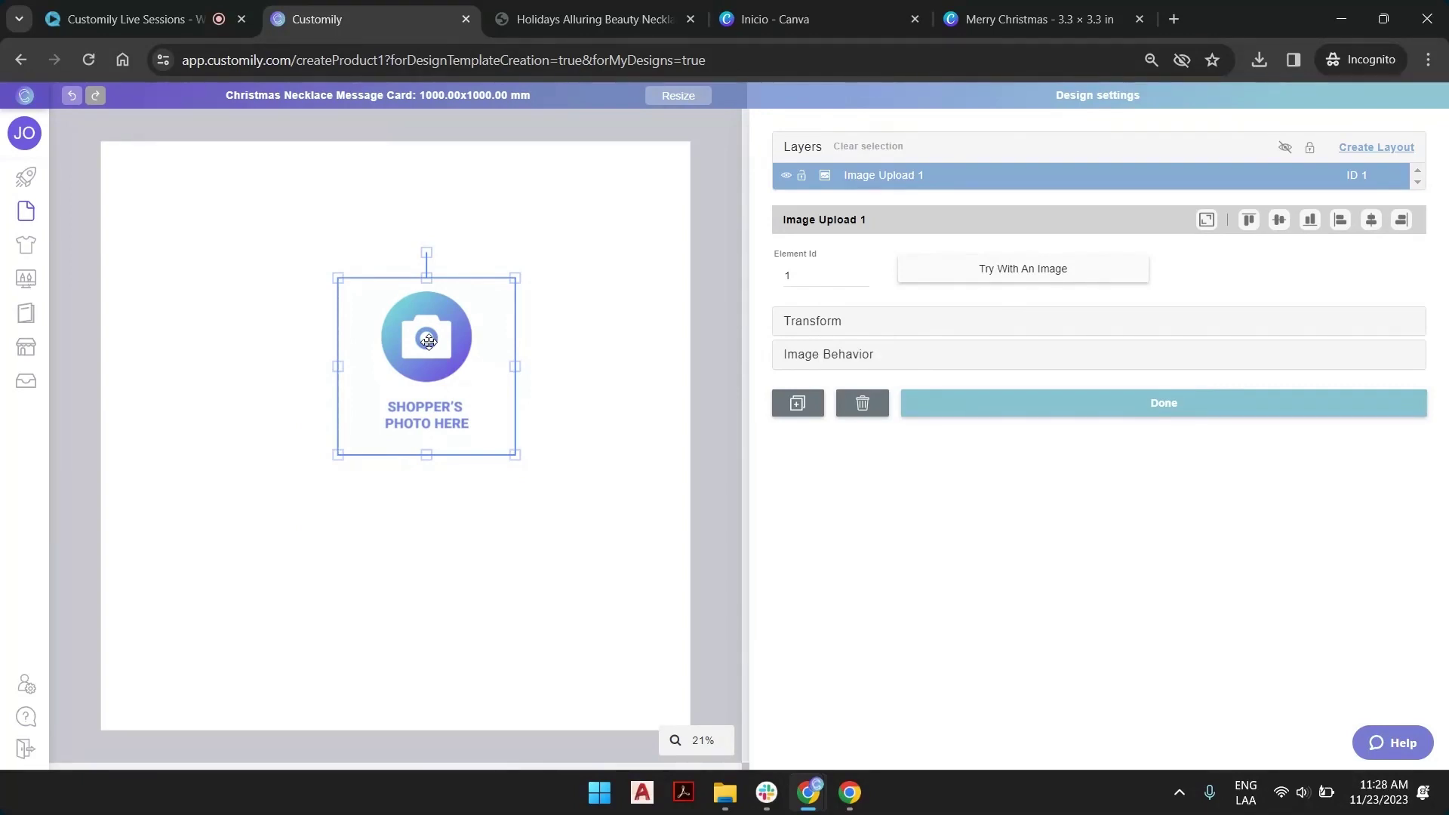
key(Delete)
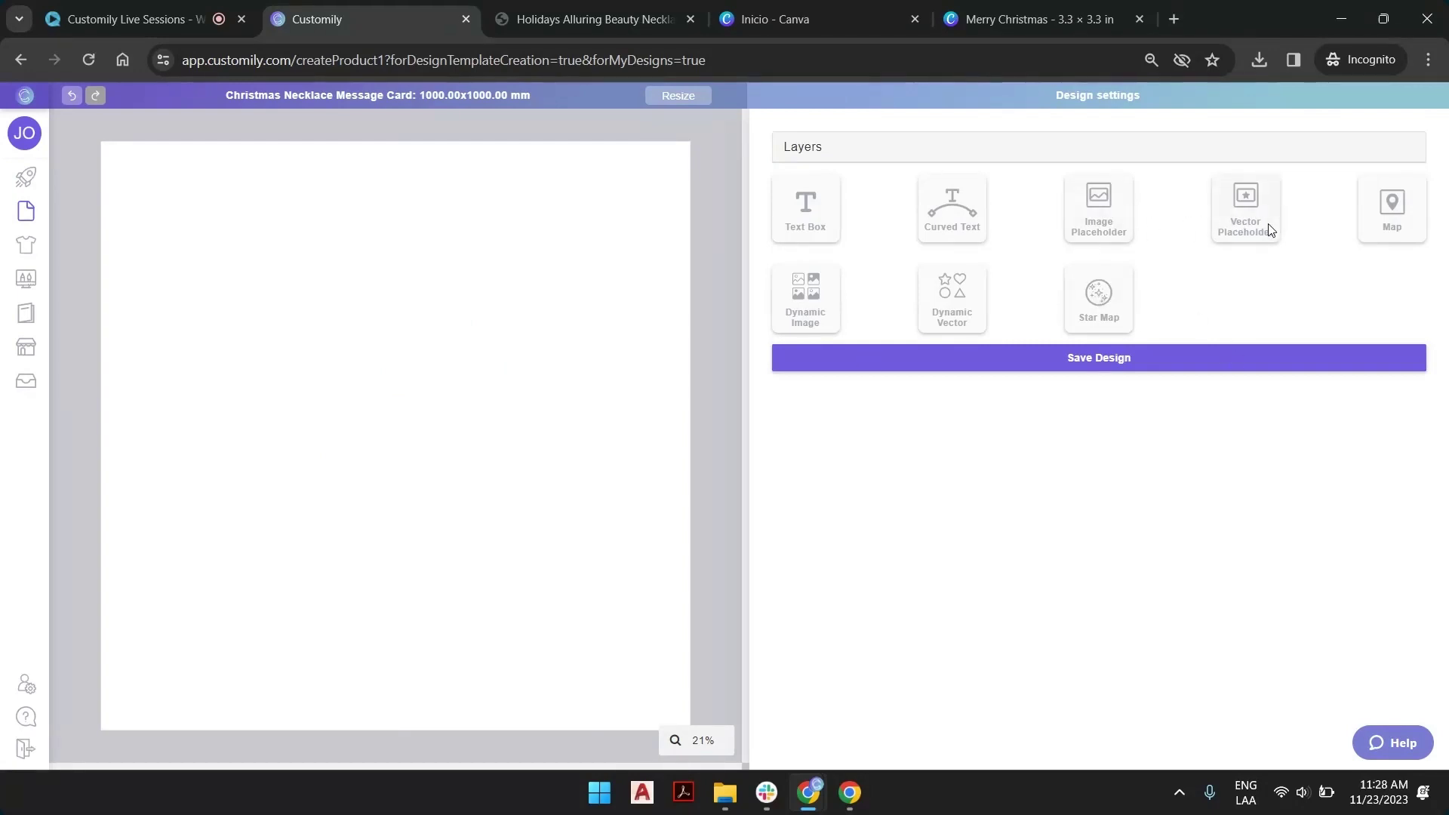
click(1402, 225)
click(805, 306)
click(716, 302)
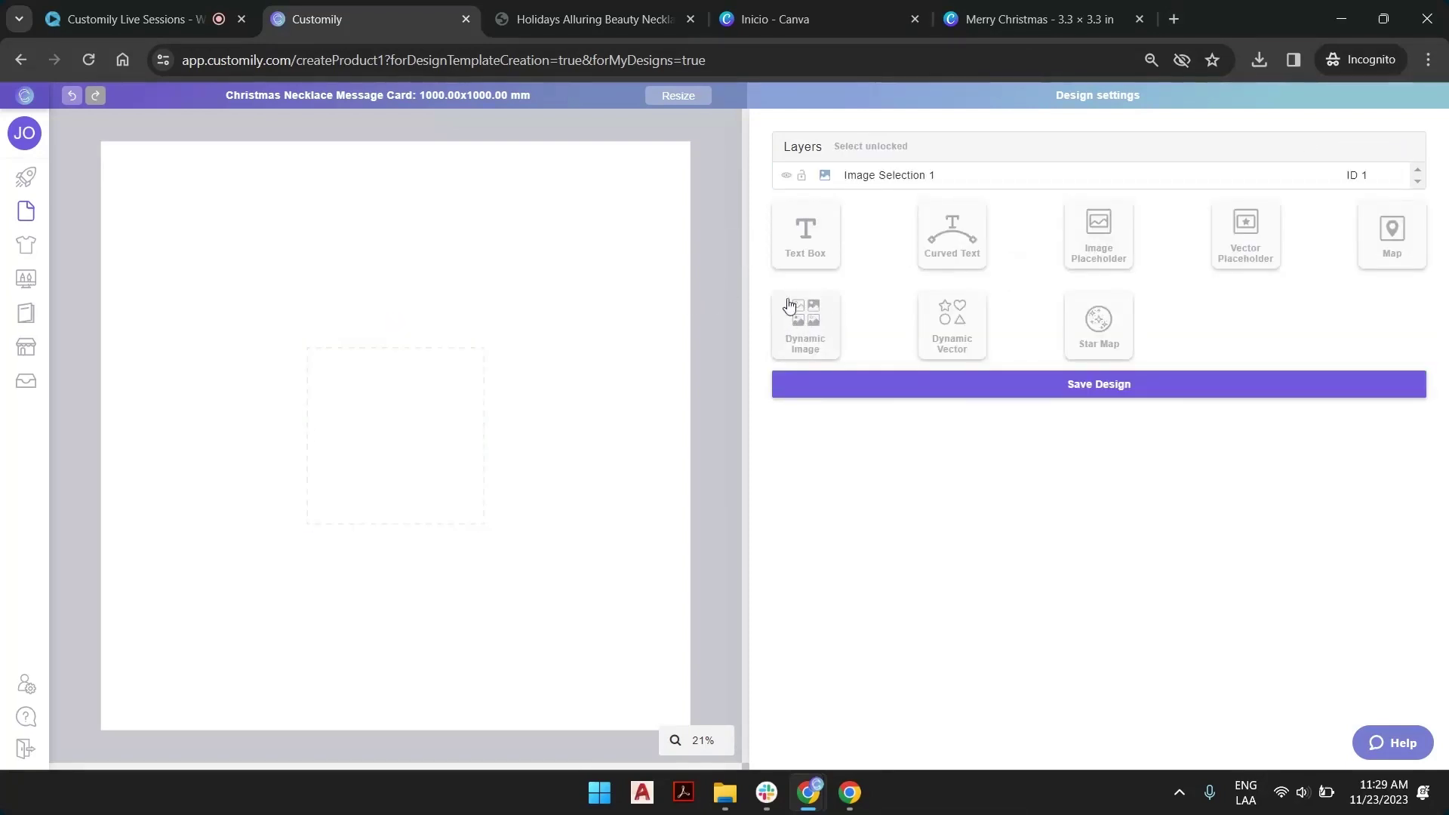
drag(427, 415, 293, 243)
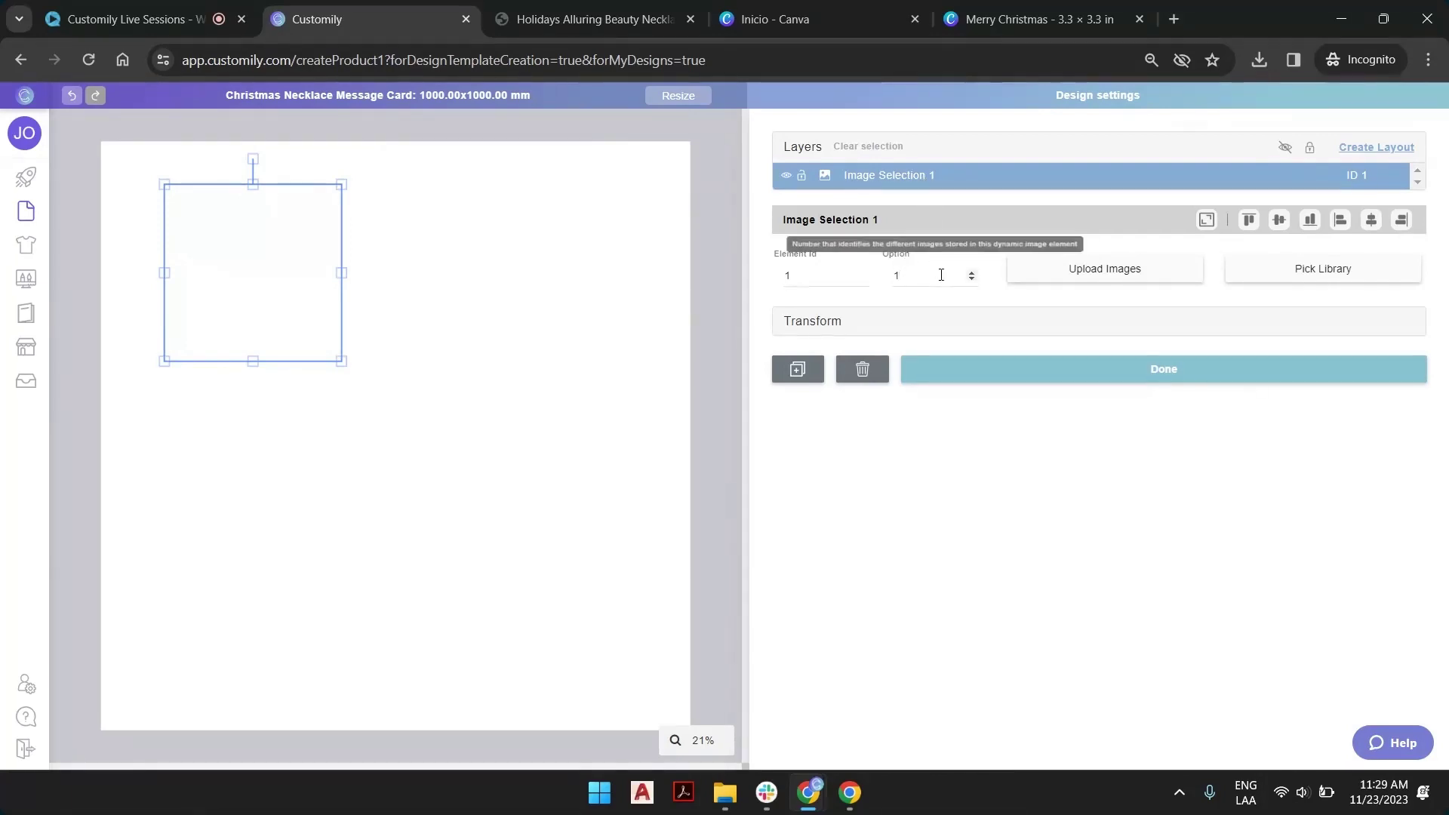
Step: Try higher option numbers on the dynamic image element and return it to option 1
click(971, 274)
click(972, 274)
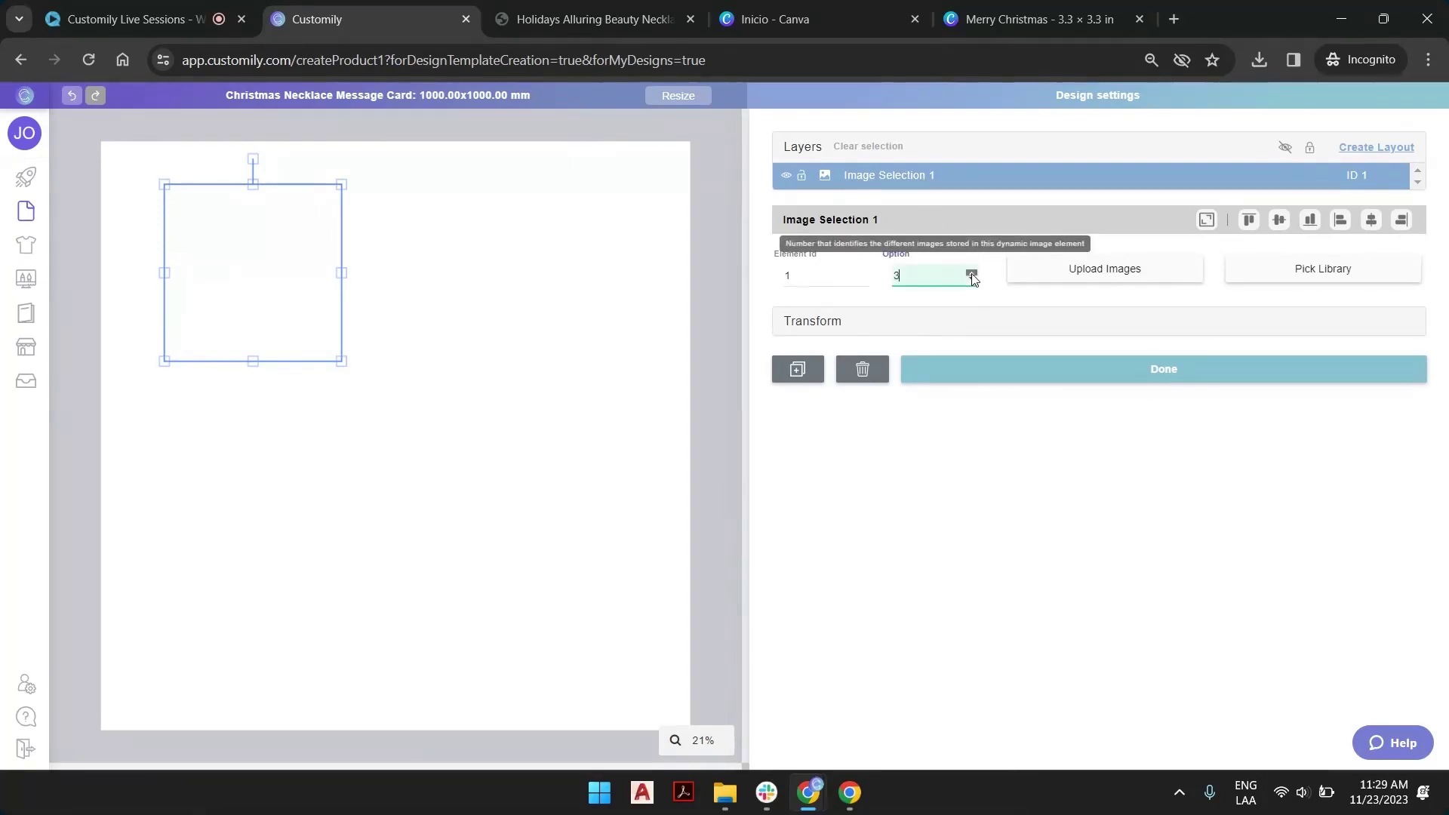
click(971, 274)
click(972, 281)
click(972, 281)
click(972, 280)
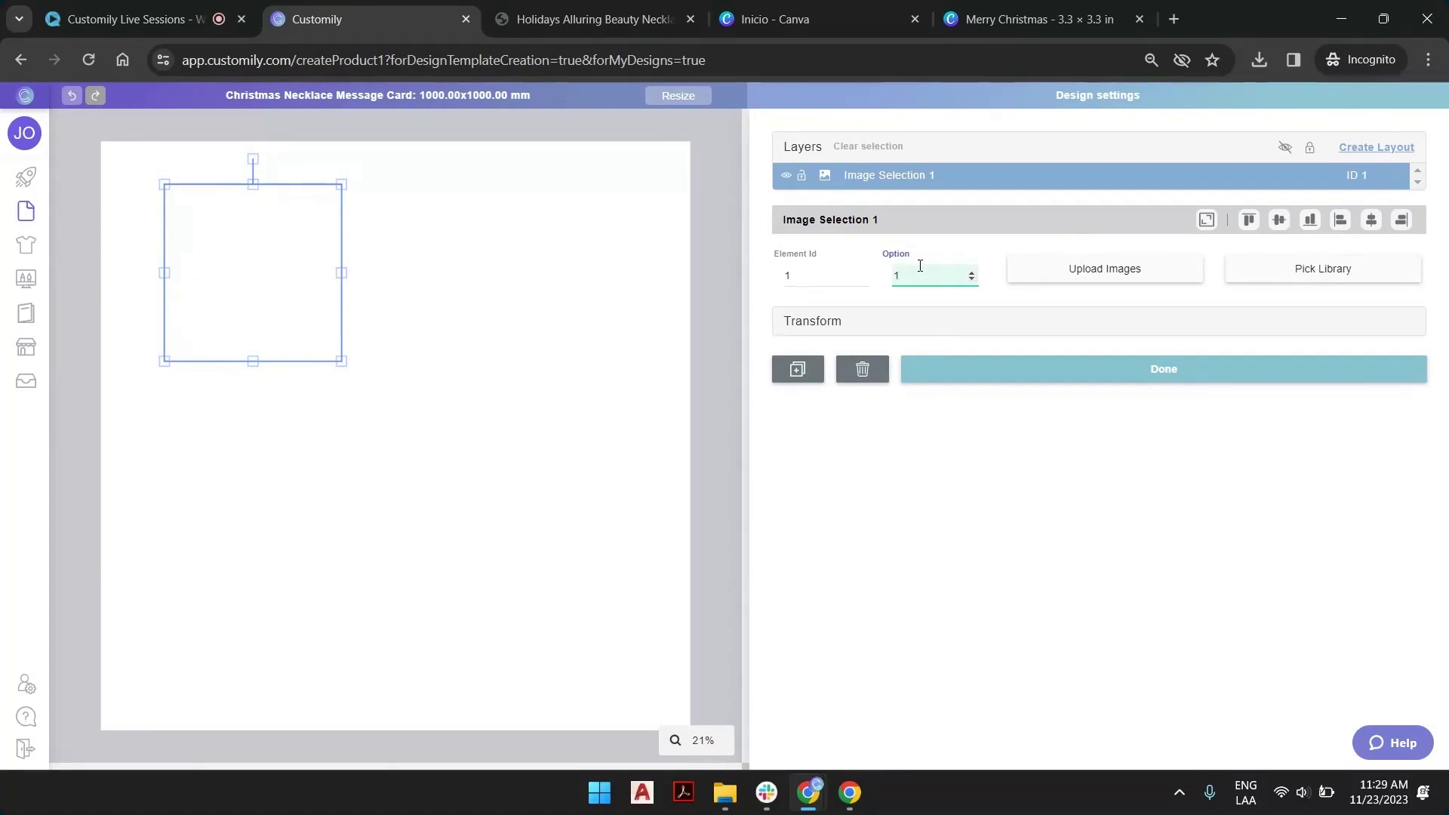
click(1113, 285)
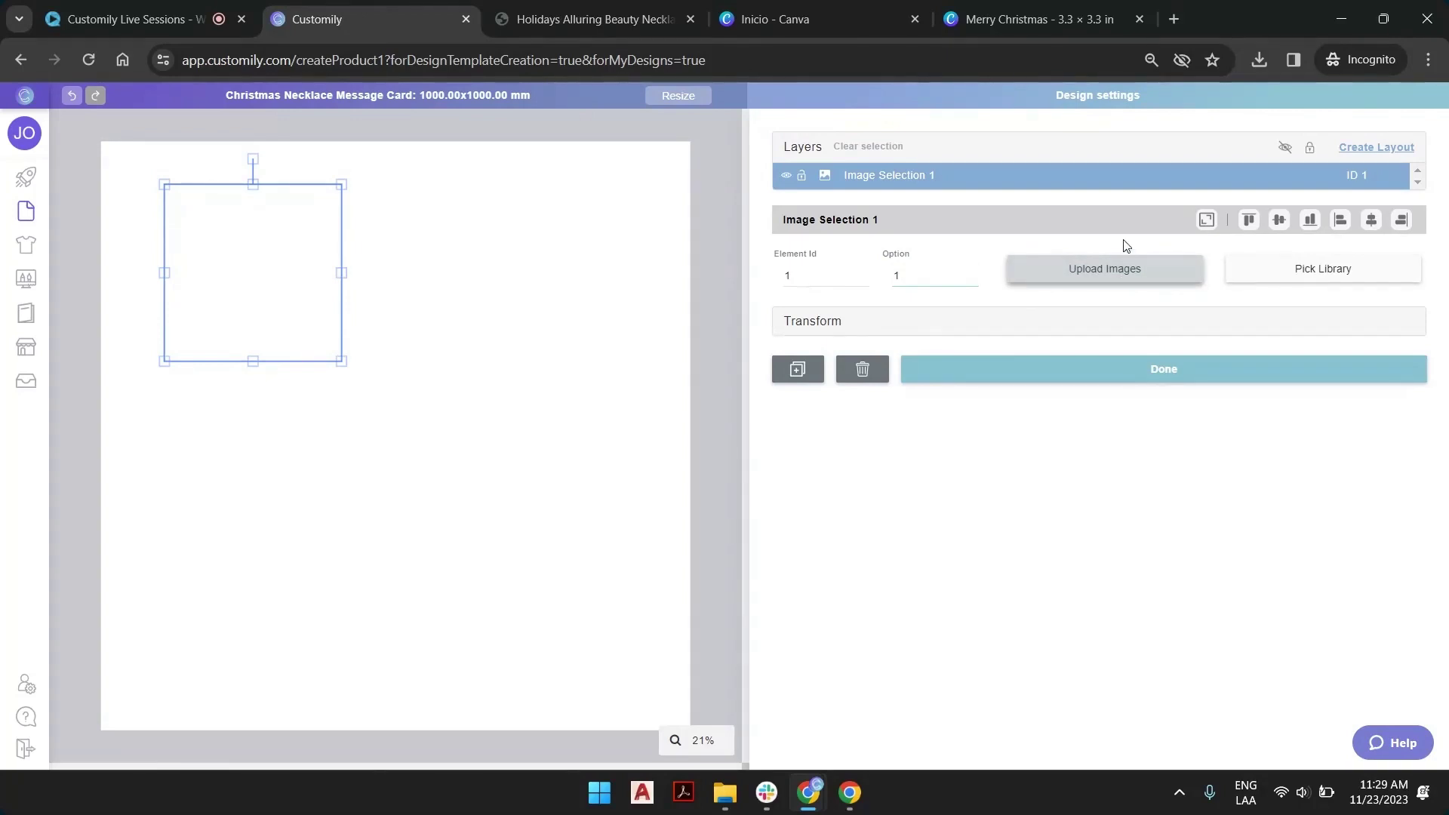
click(1345, 277)
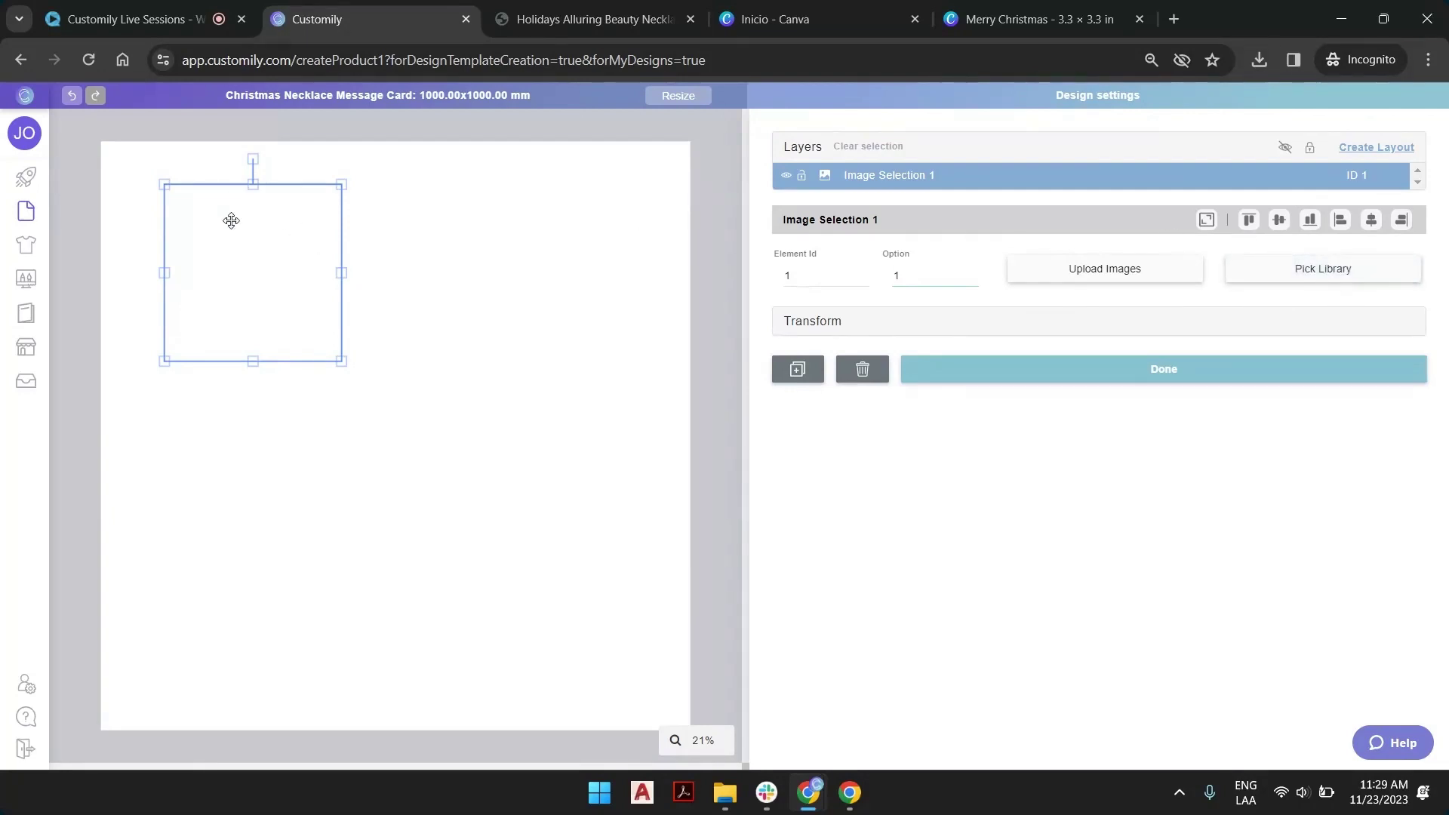
Step: Upload Red Stocking.png, Snowman.png and Wreath.png from the LIVE SESSIONS 11-23 folder into the dynamic image element
click(1096, 277)
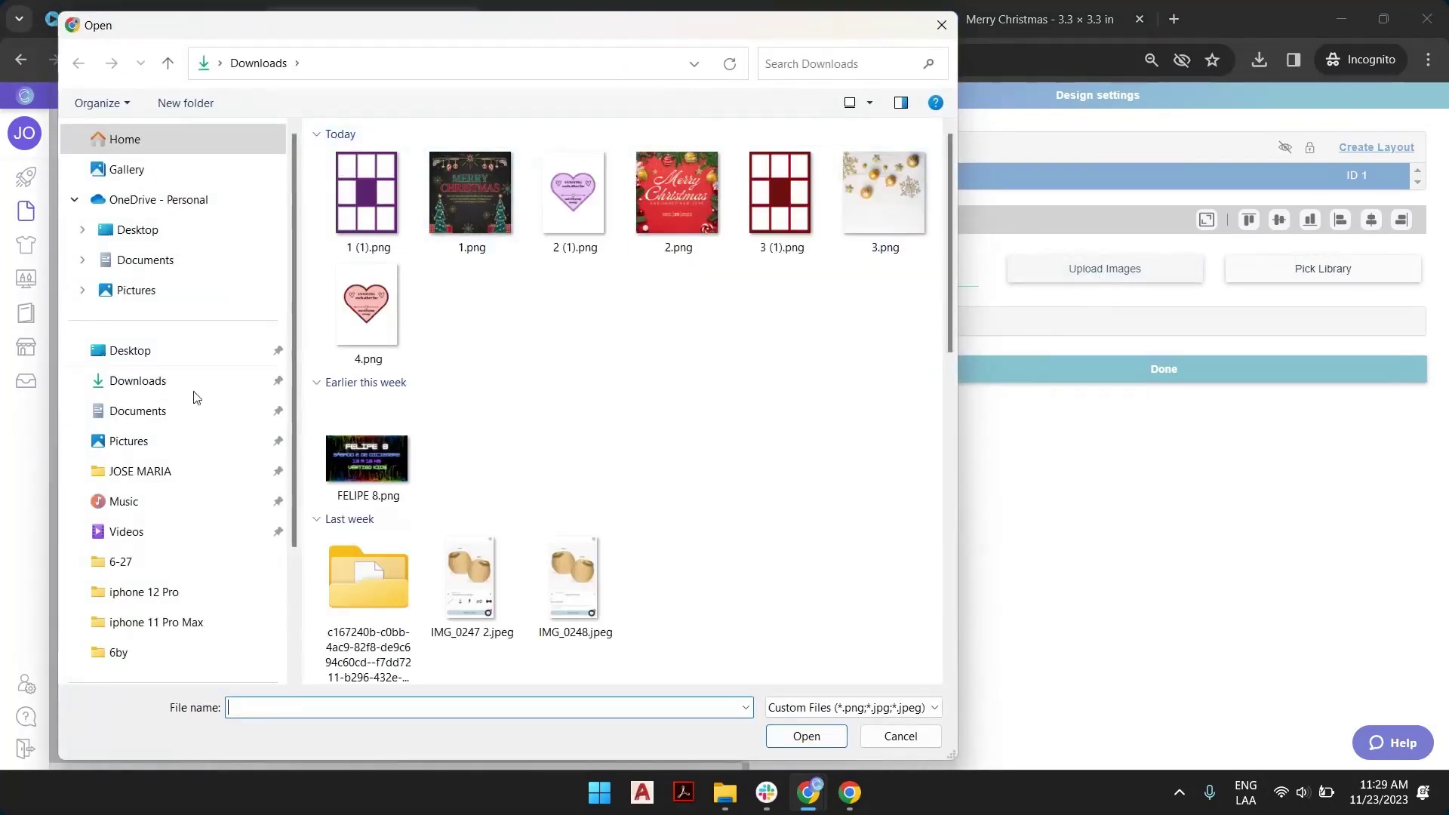
click(126, 531)
click(123, 562)
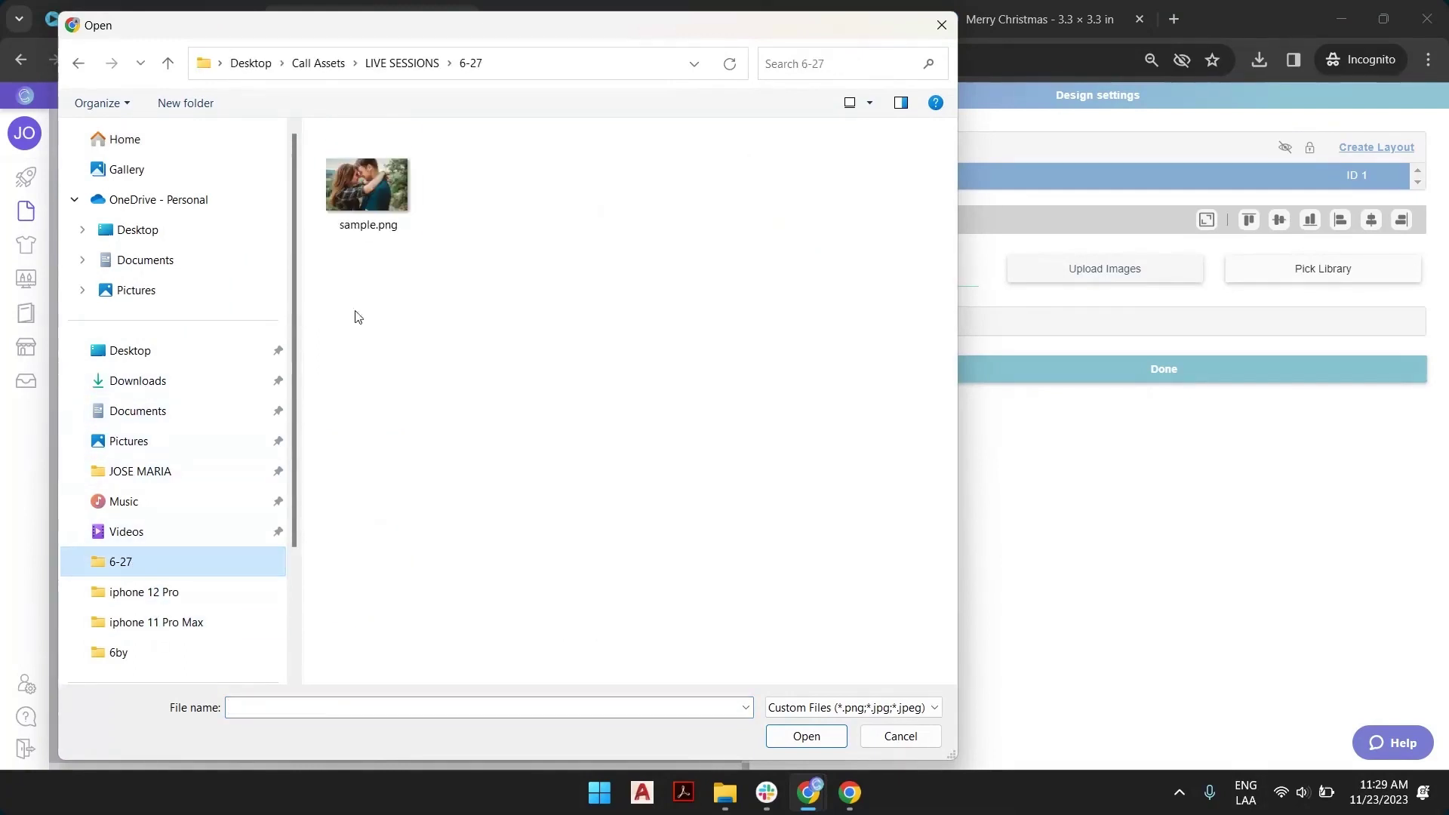
click(375, 68)
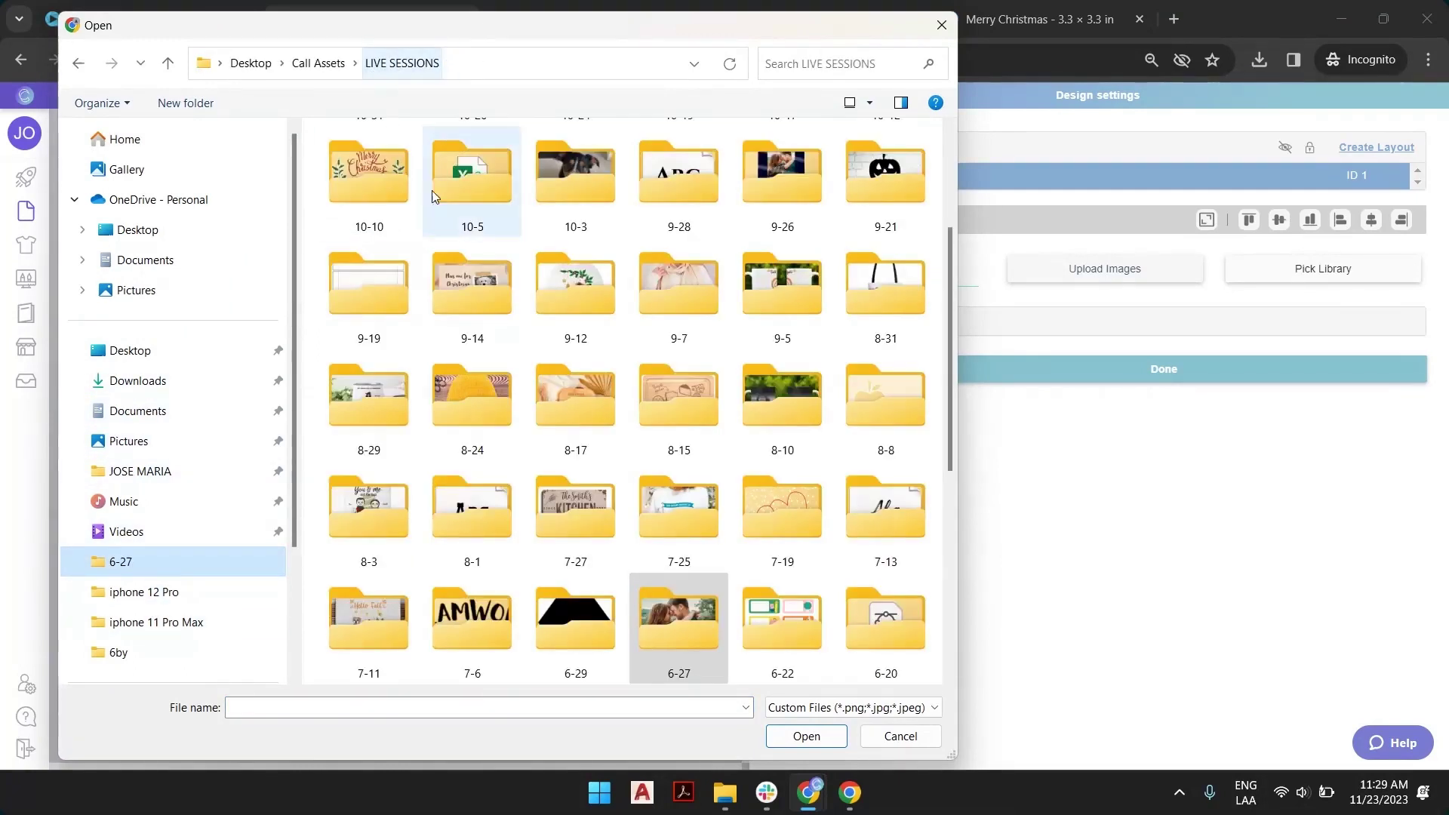
click(379, 179)
scroll(379, 179, up, 3)
double_click(377, 179)
click(379, 182)
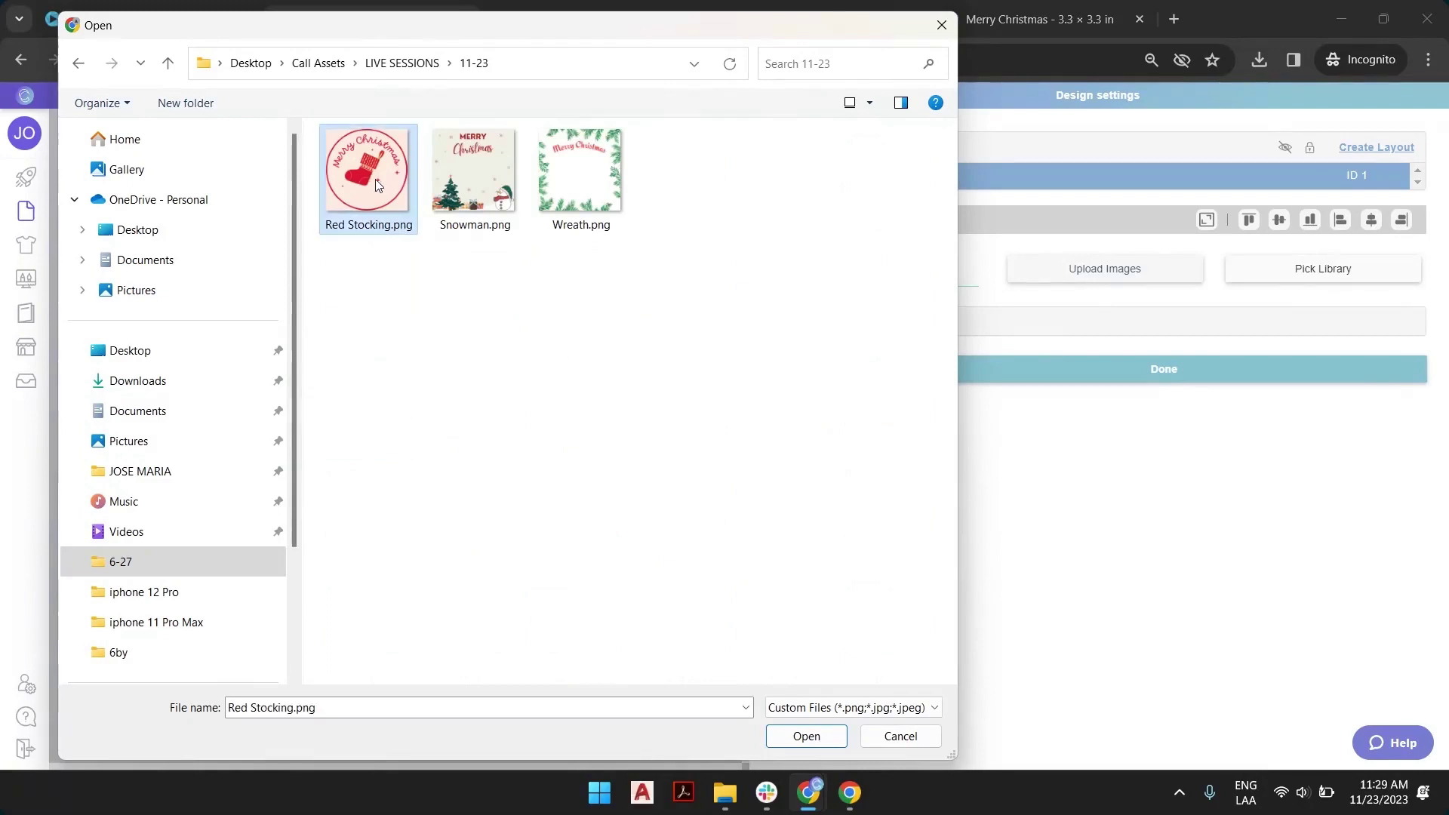
ctrl+click(475, 178)
ctrl+click(581, 192)
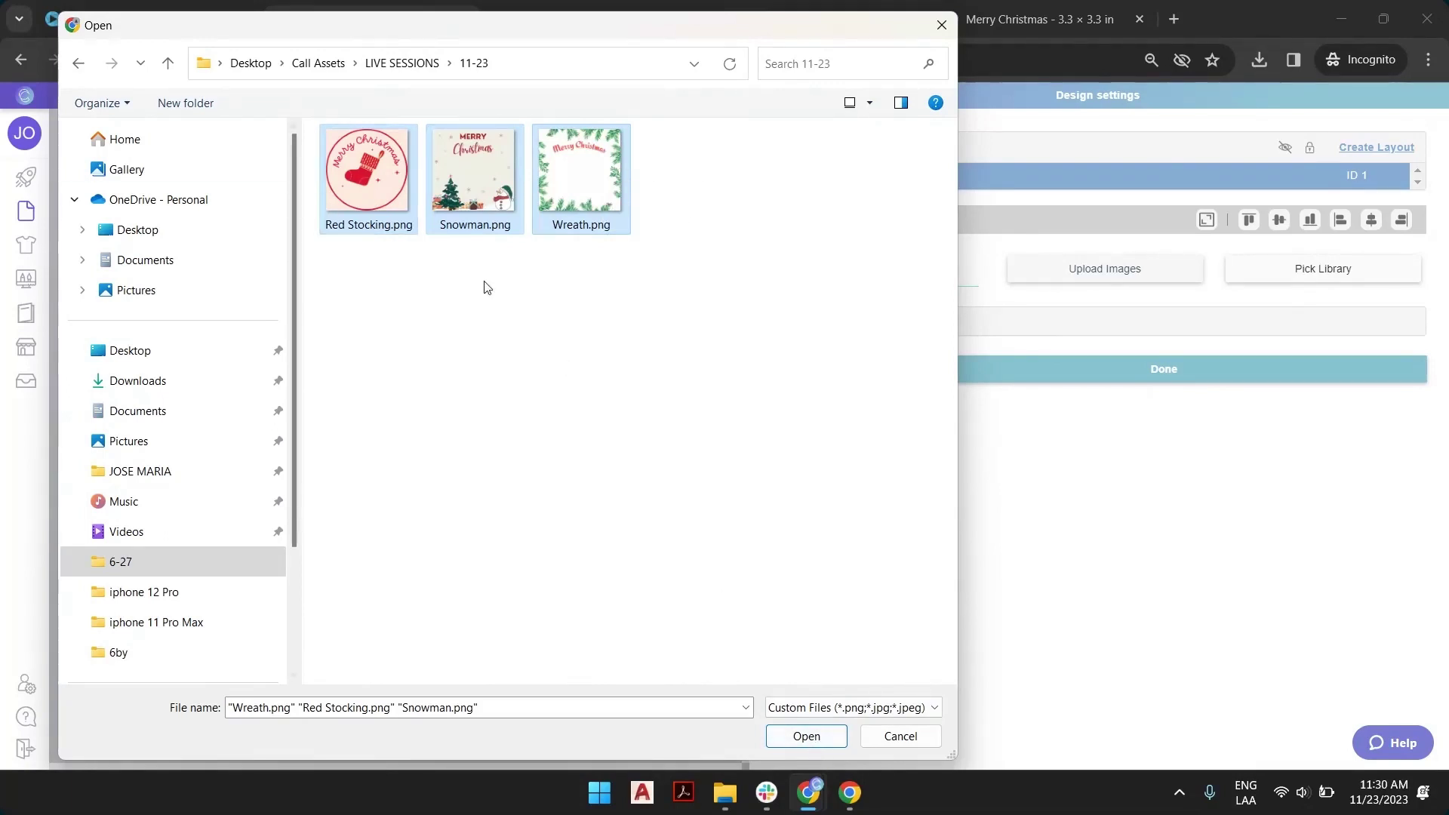
click(806, 737)
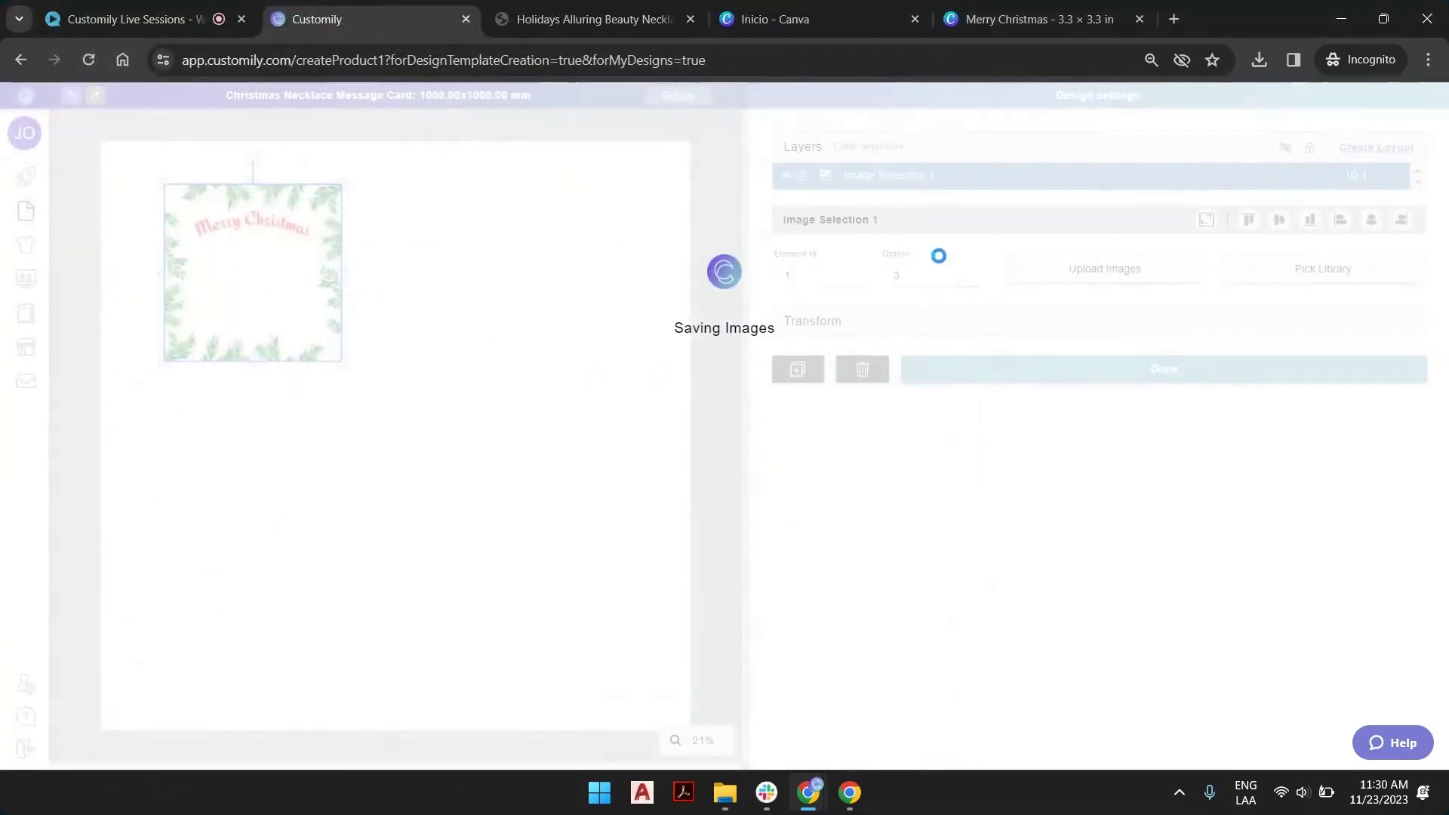
Step: Look through the uploaded card images by going through the dynamic image's option numbers
click(971, 278)
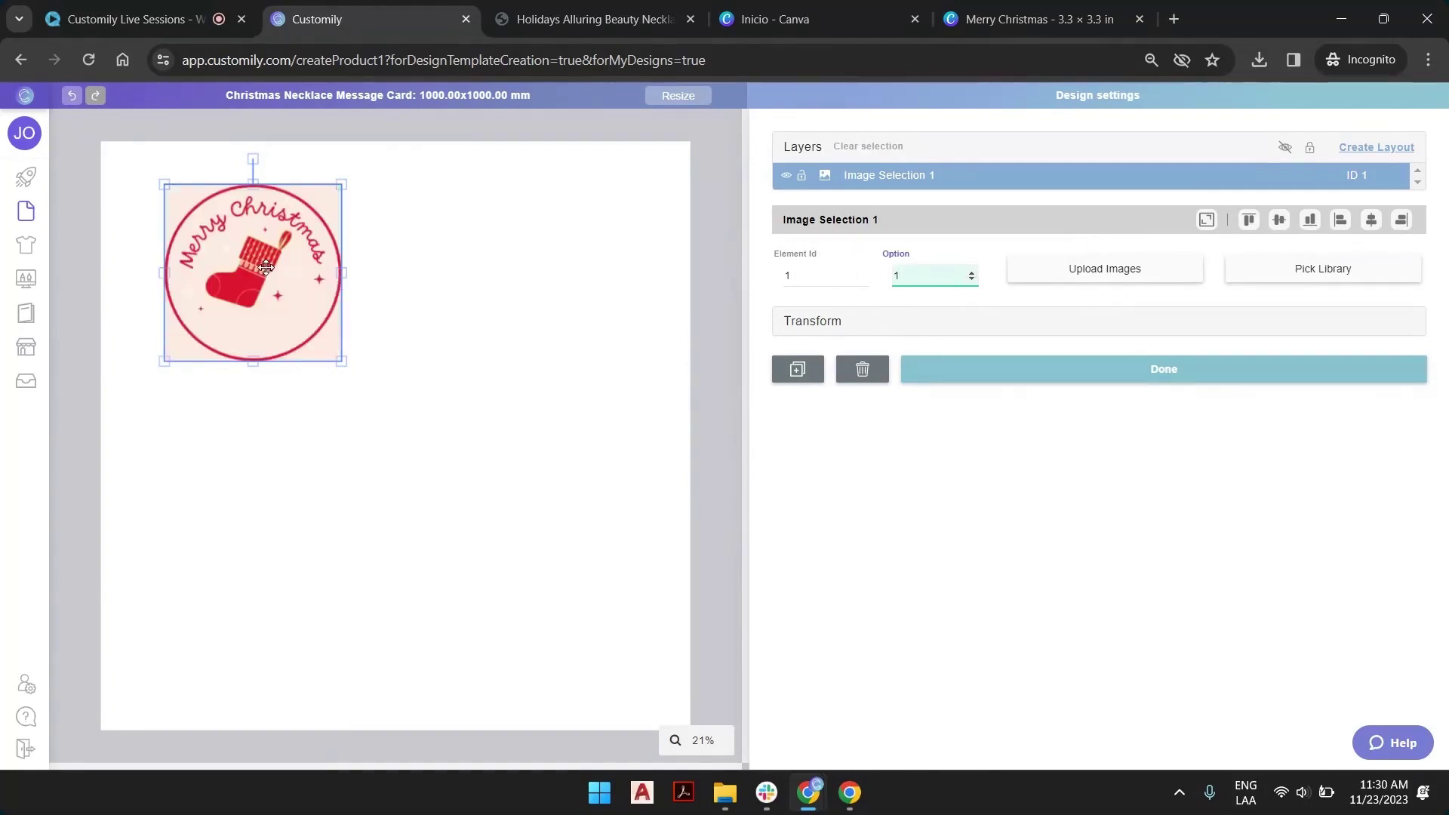
drag(257, 261, 493, 272)
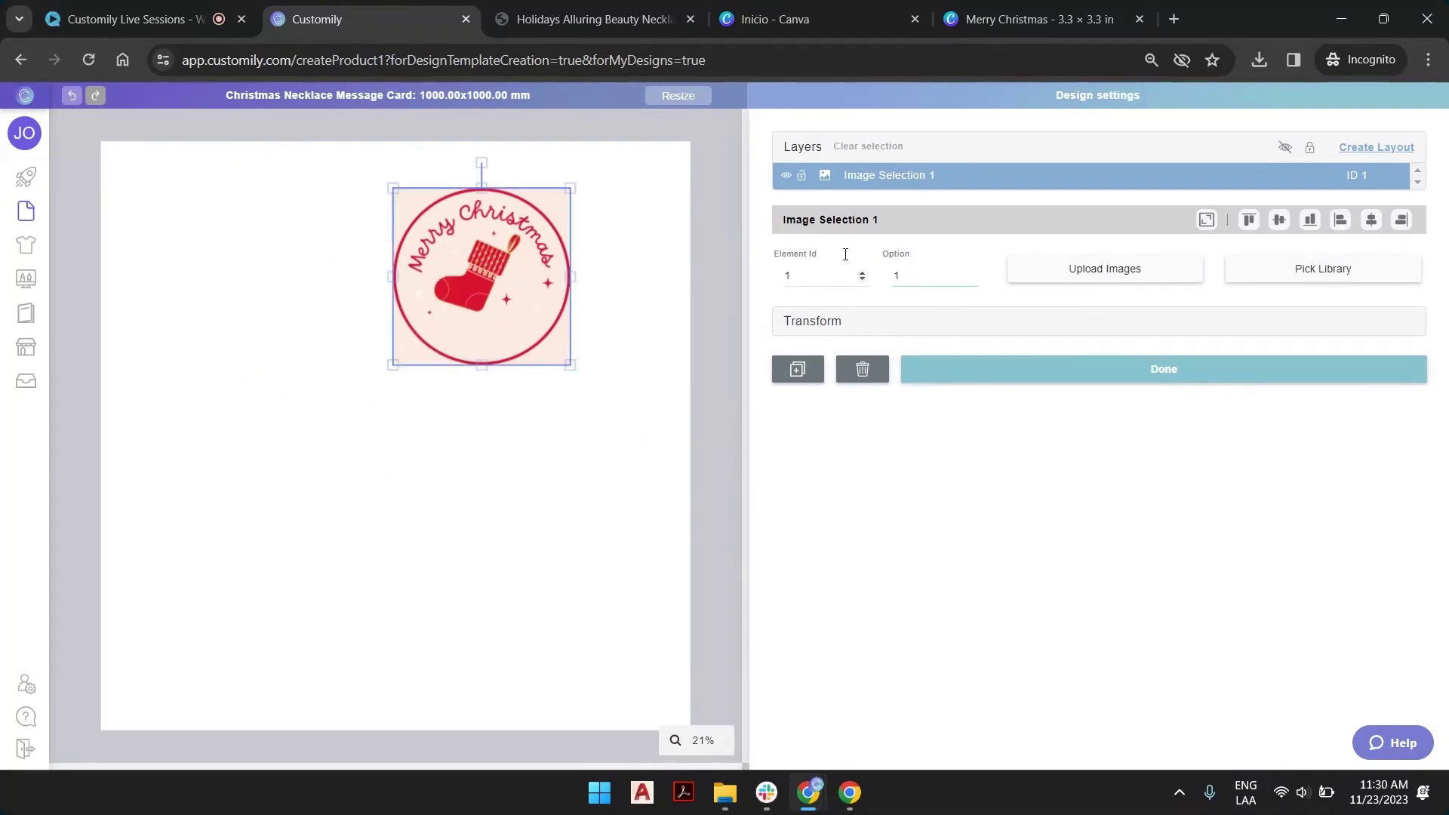
click(972, 274)
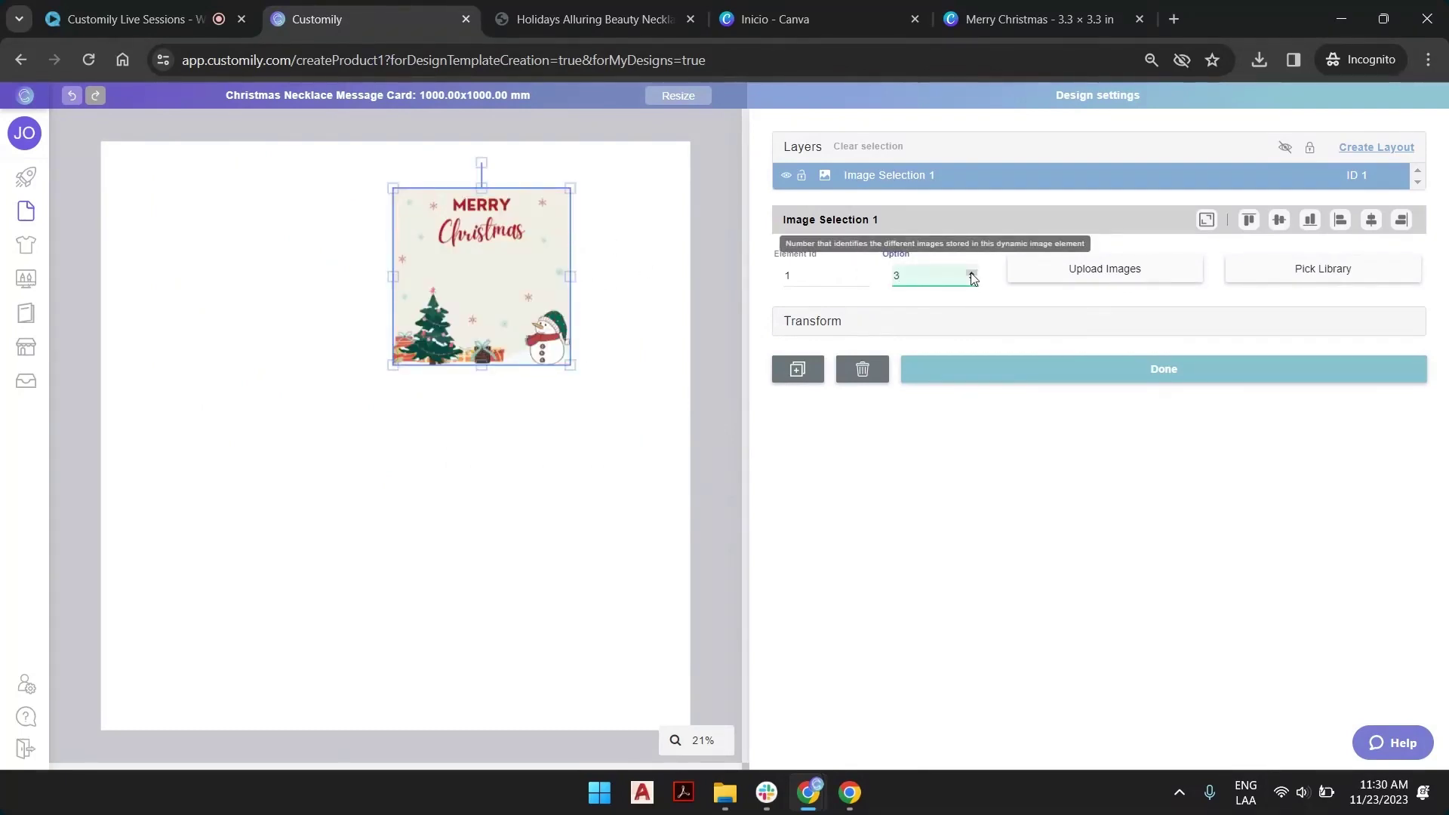
click(972, 278)
click(973, 279)
Step: Enlarge the wreath image by hand to about 760 by 724 mm near the canvas's upper-left corner and open its transform values
drag(421, 273, 314, 277)
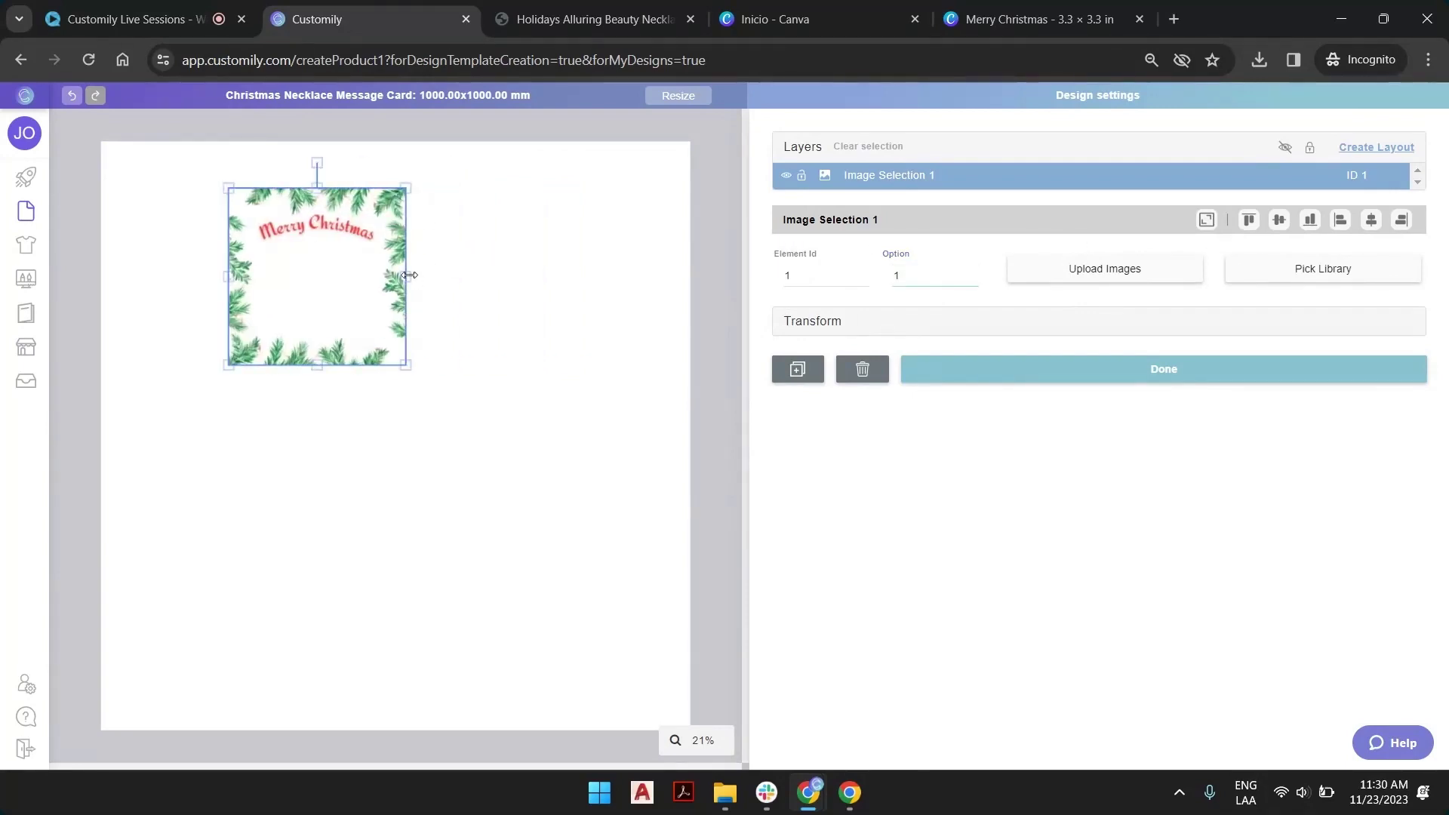
drag(410, 275, 674, 275)
drag(453, 366, 453, 628)
drag(468, 400, 342, 337)
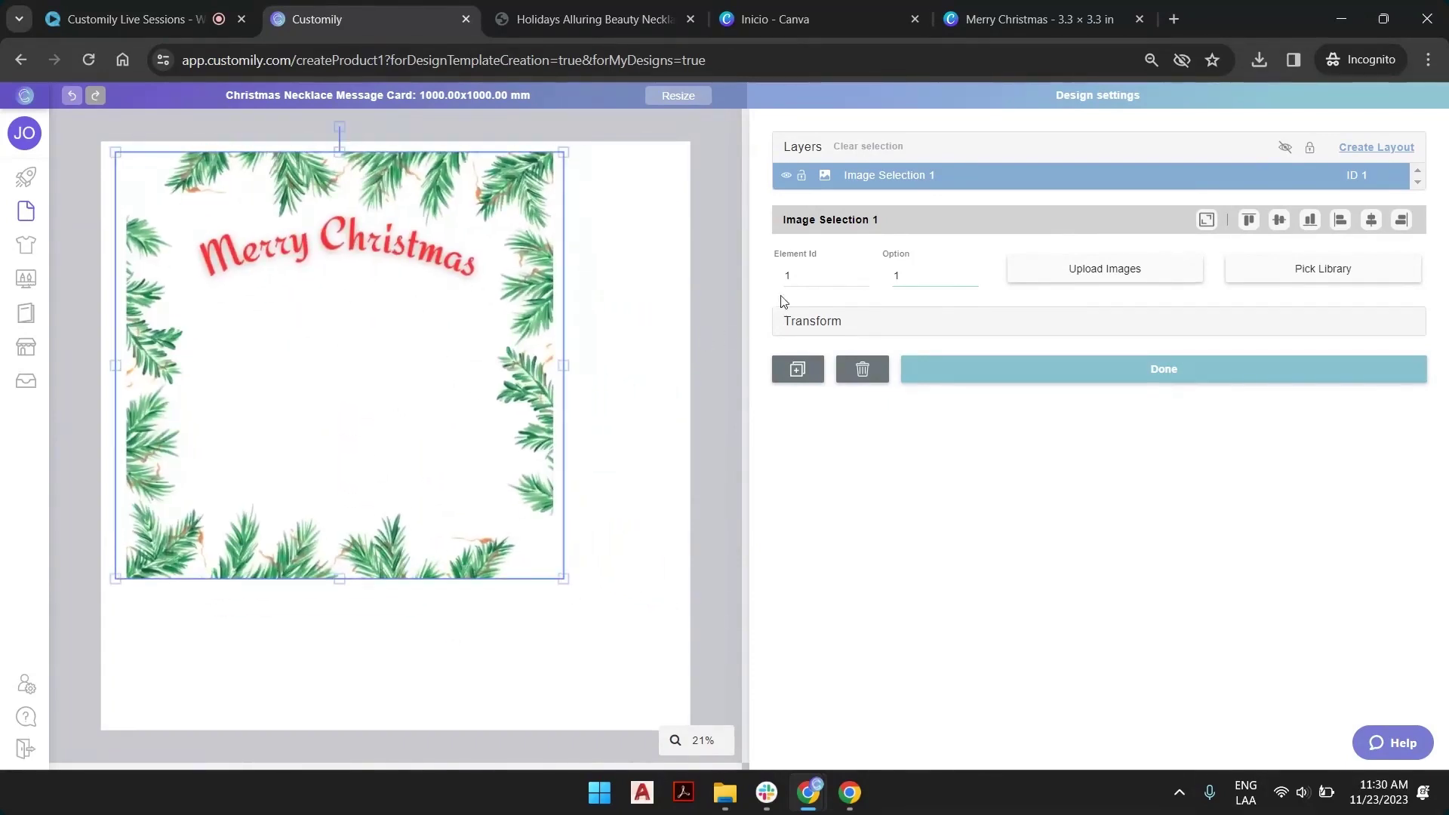
click(819, 321)
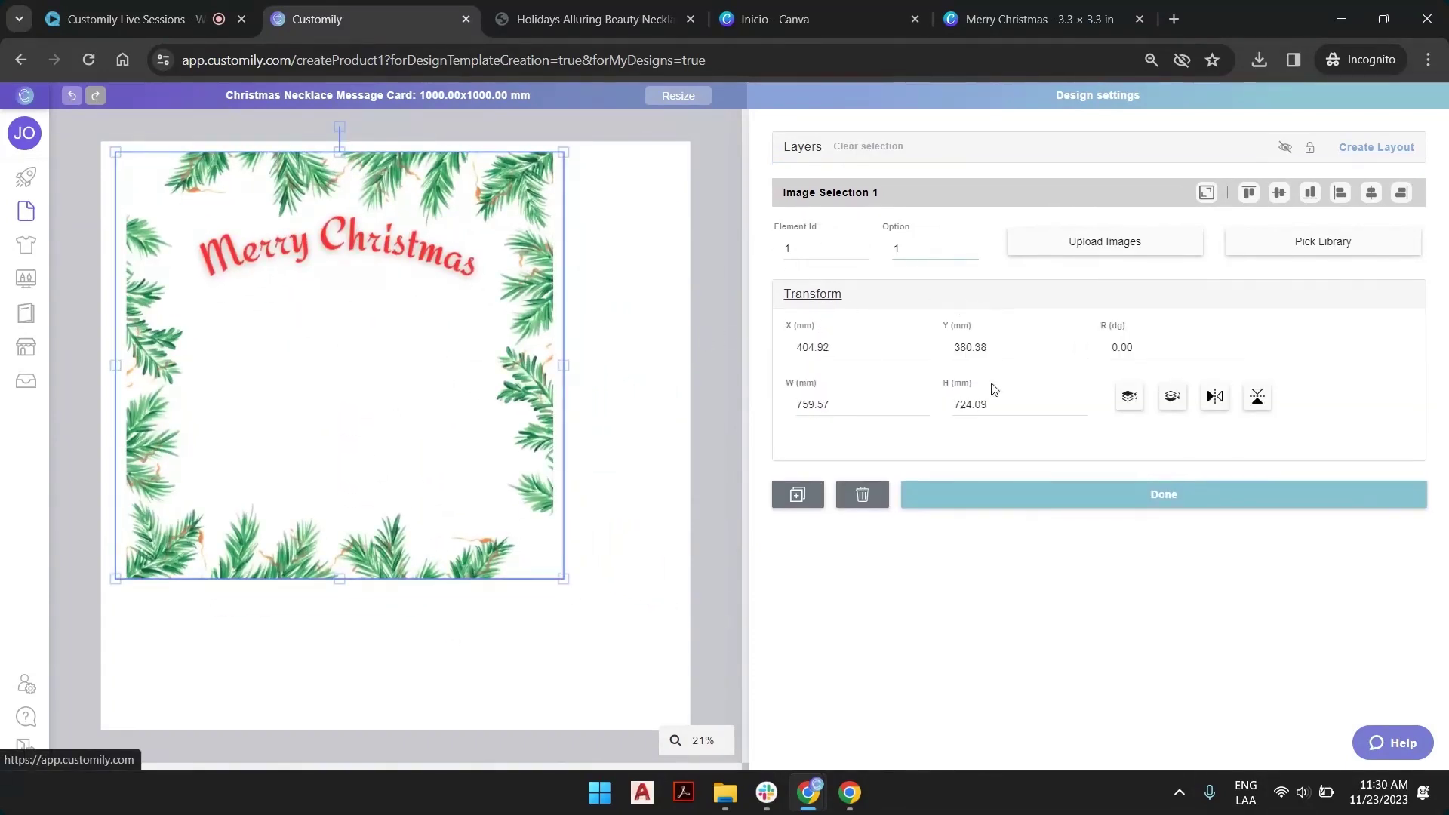
double_click(812, 347)
click(966, 347)
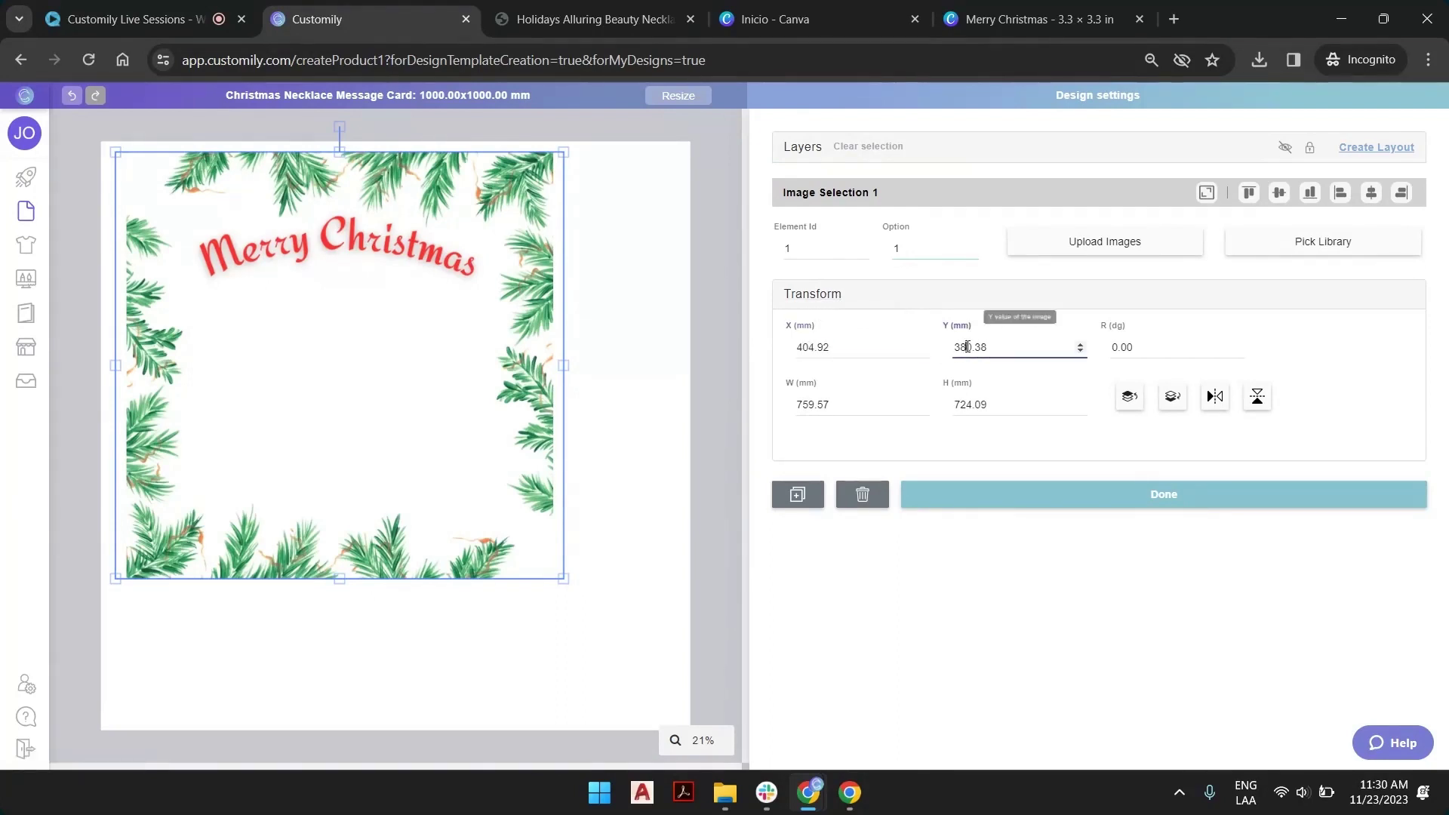
double_click(966, 347)
double_click(812, 404)
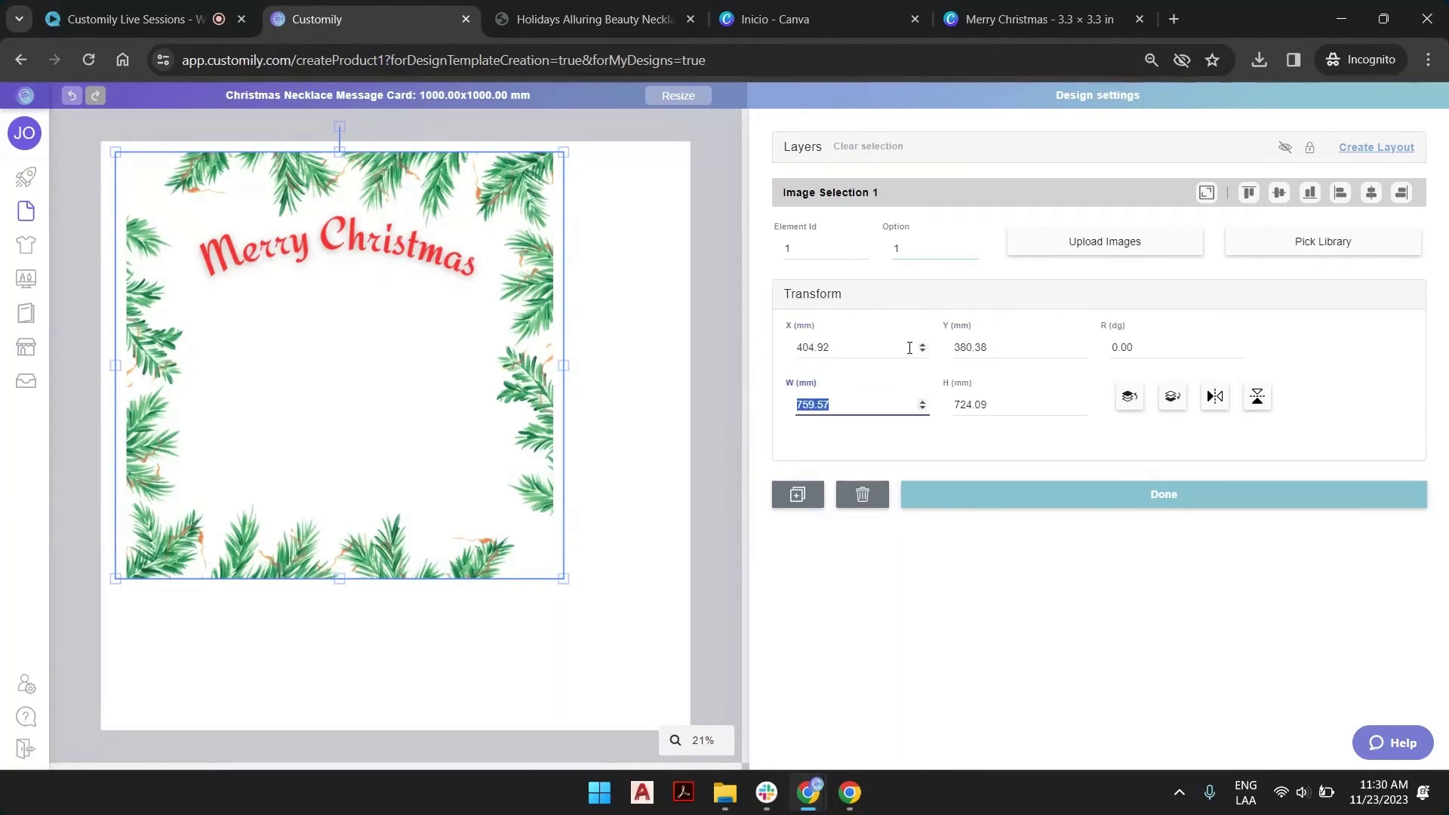
Step: Fit the dynamic image to the full canvas and show option 1, the red stocking card
click(1207, 194)
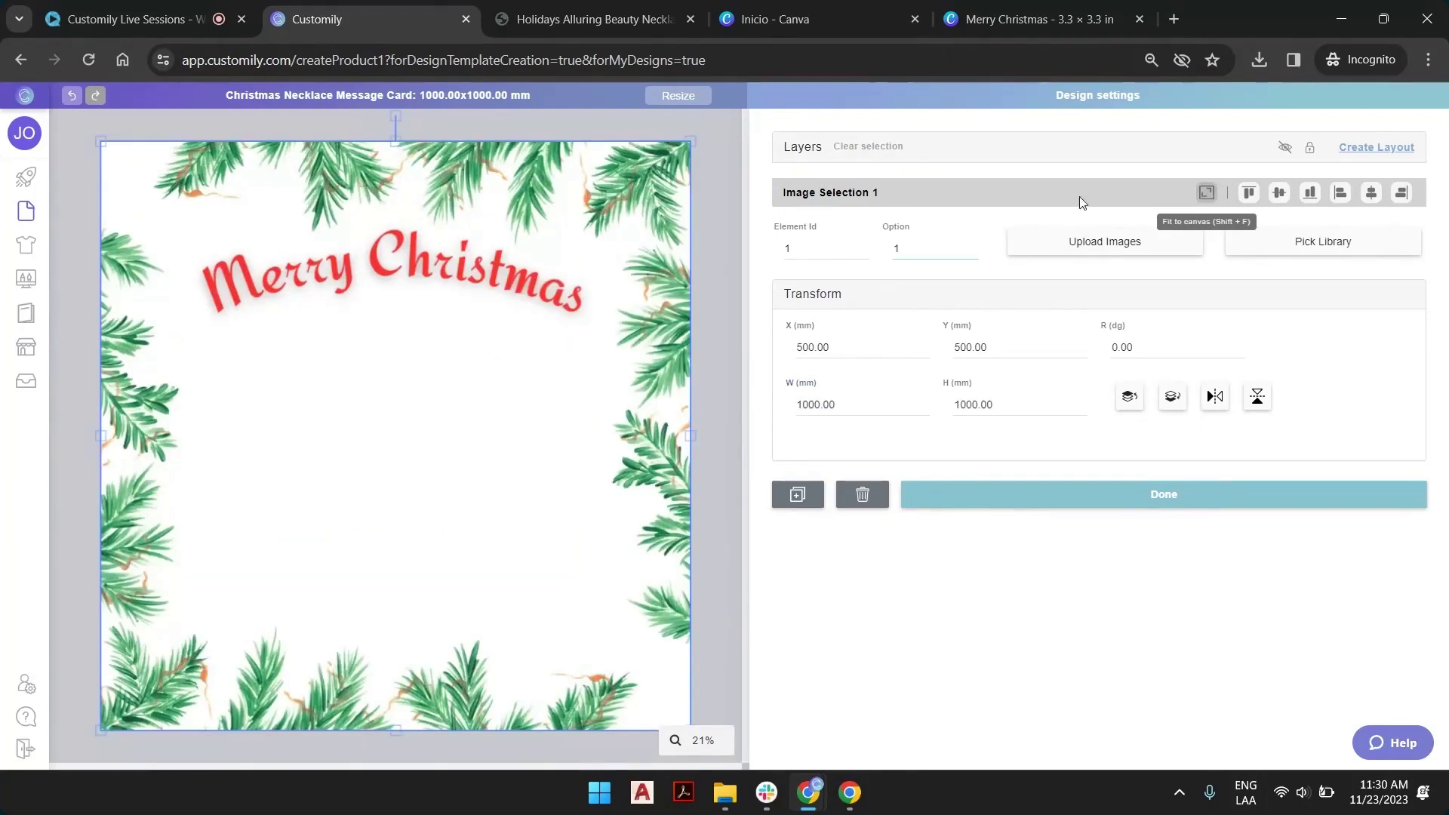
click(695, 200)
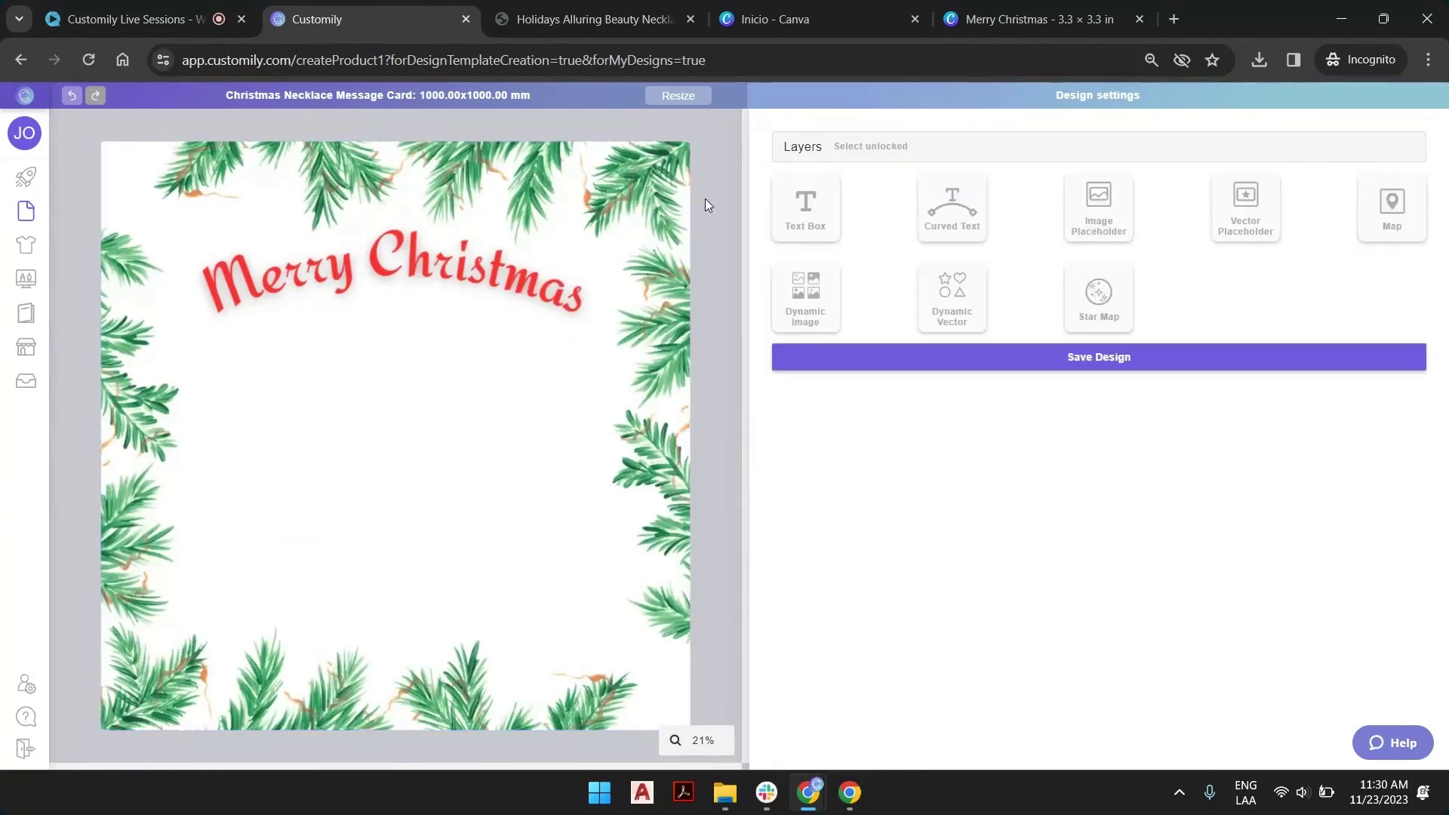
click(831, 145)
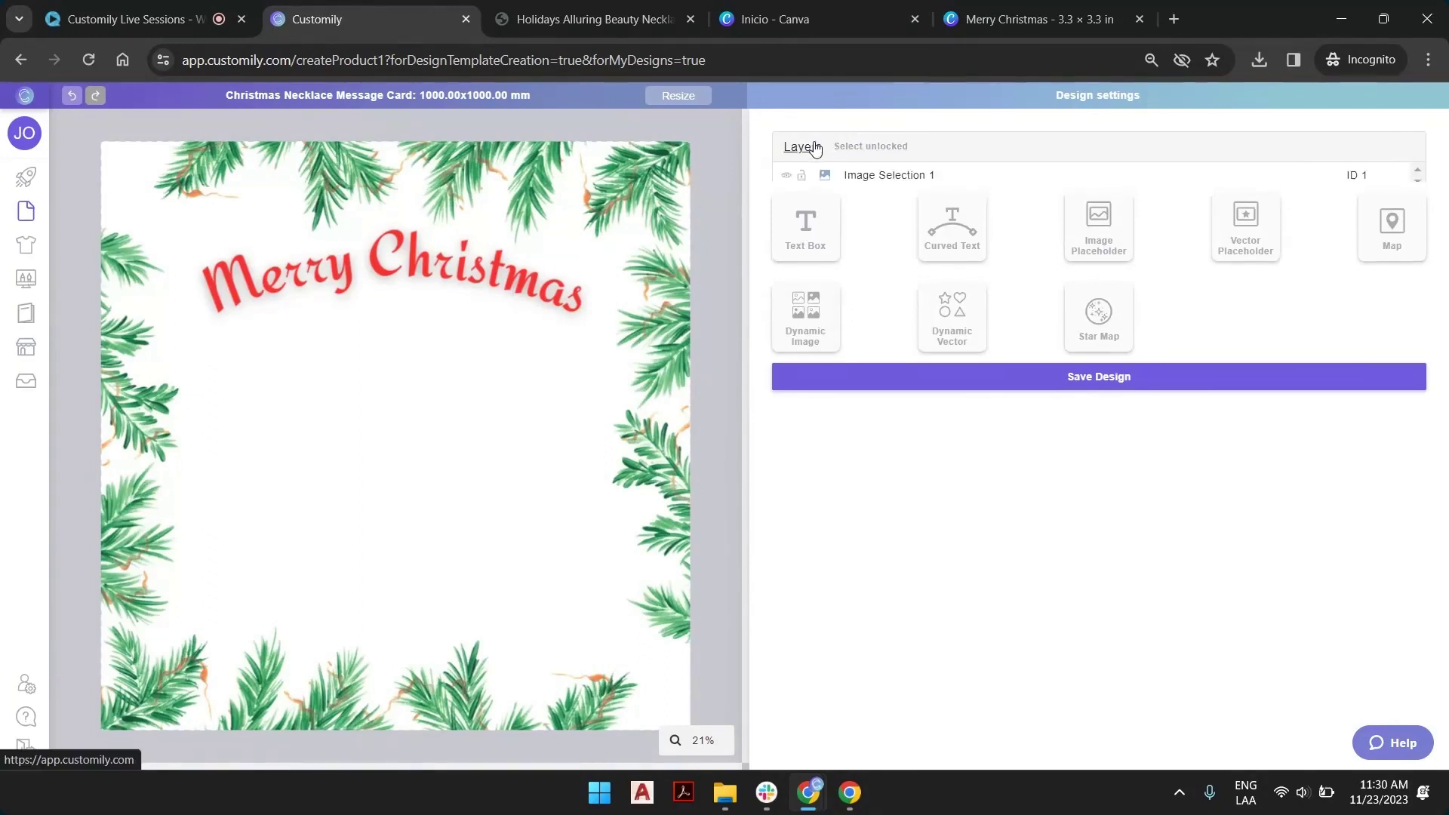
click(862, 175)
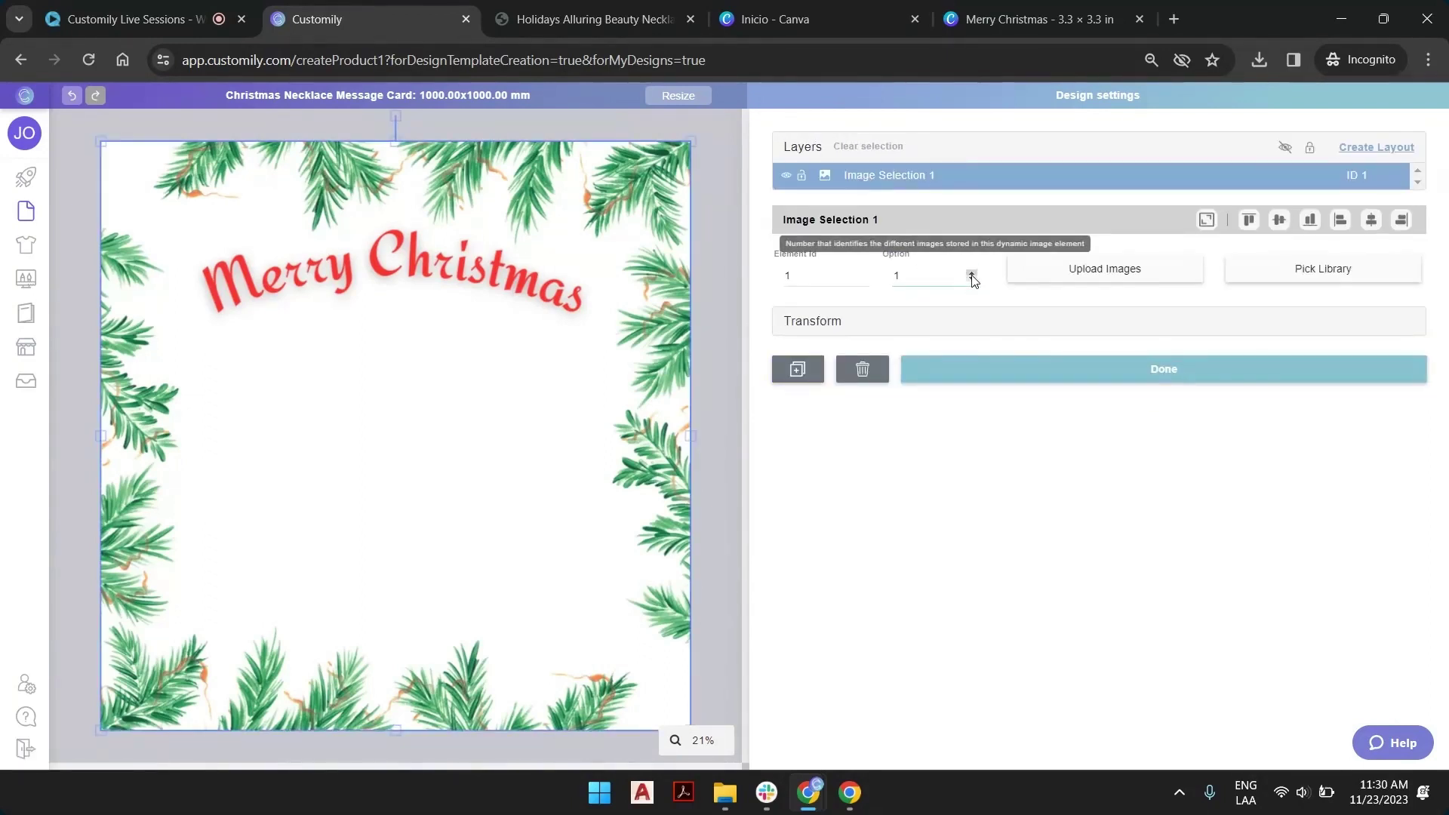
click(972, 275)
click(972, 276)
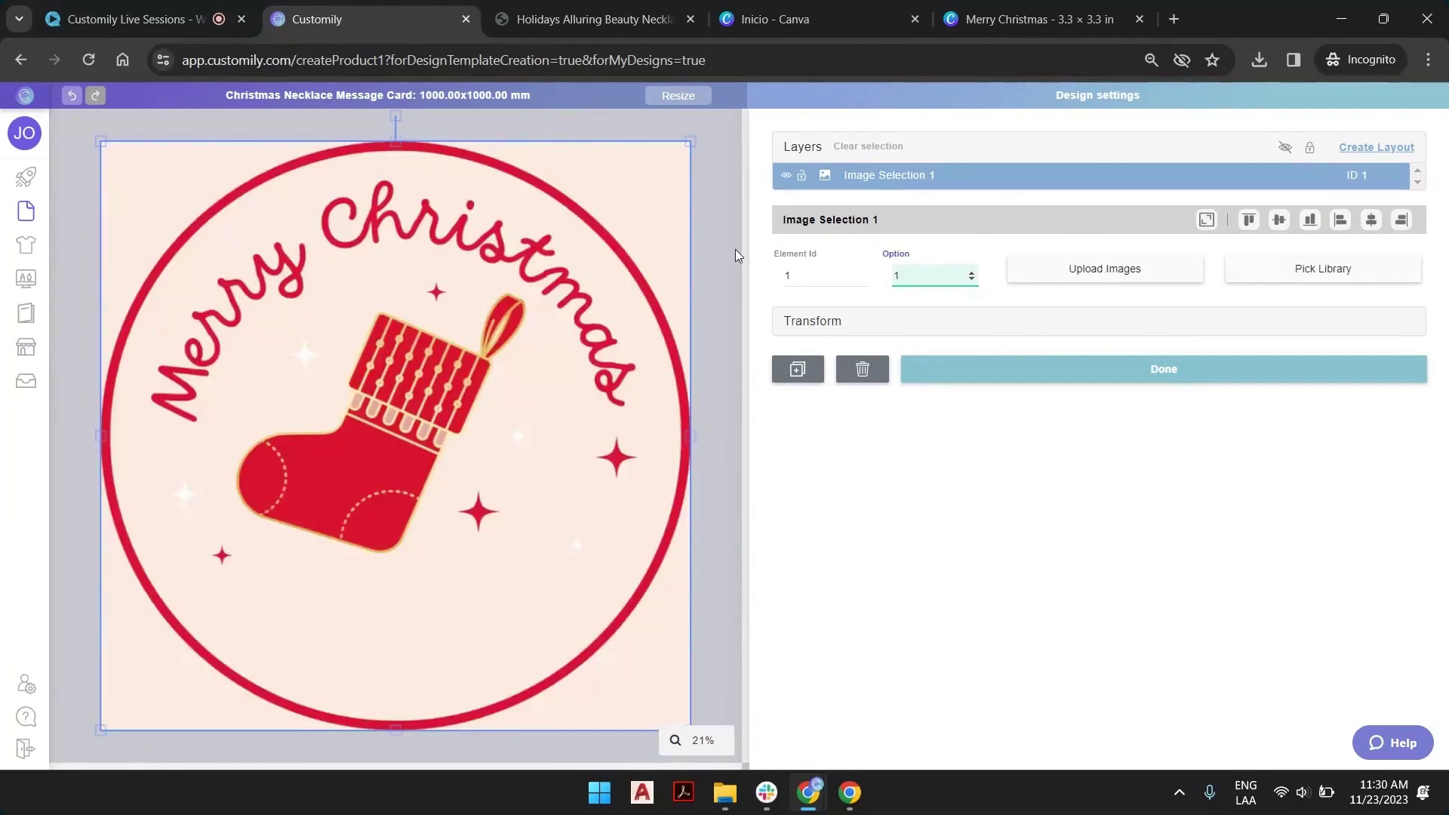
click(723, 154)
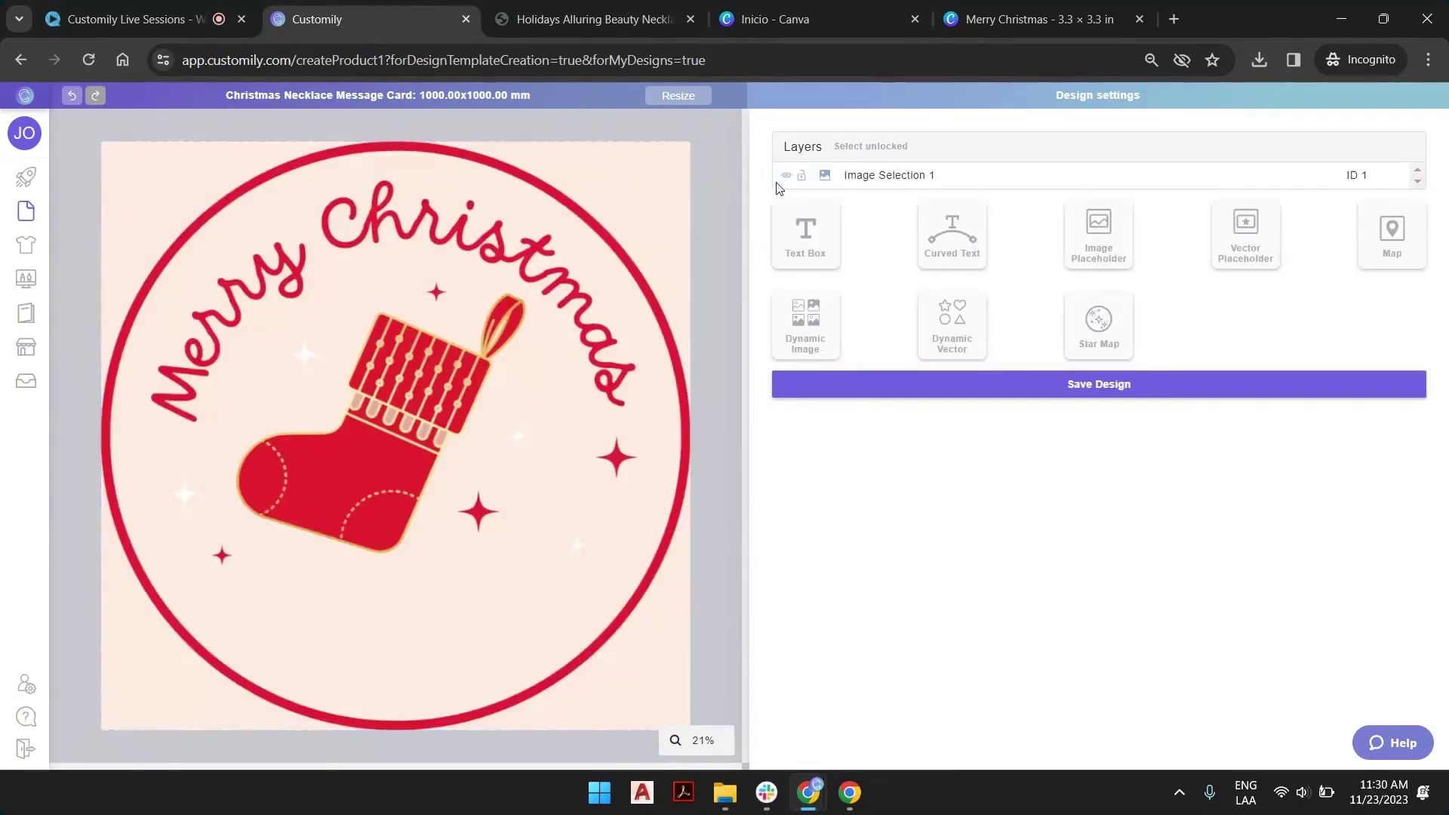
Step: Add a text box and shape it into a wide area below the stocking, inside the red circle
click(822, 239)
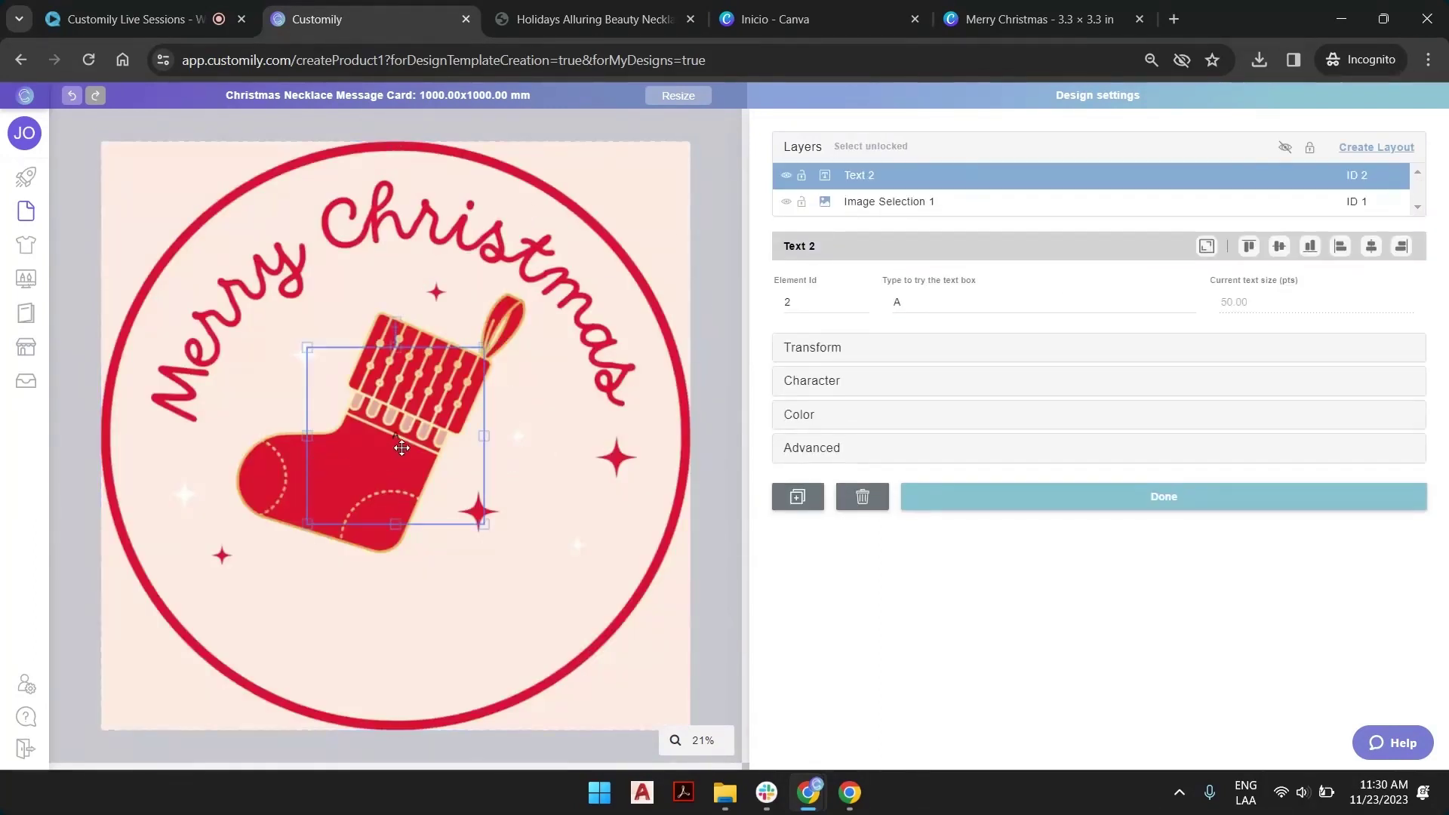
click(718, 200)
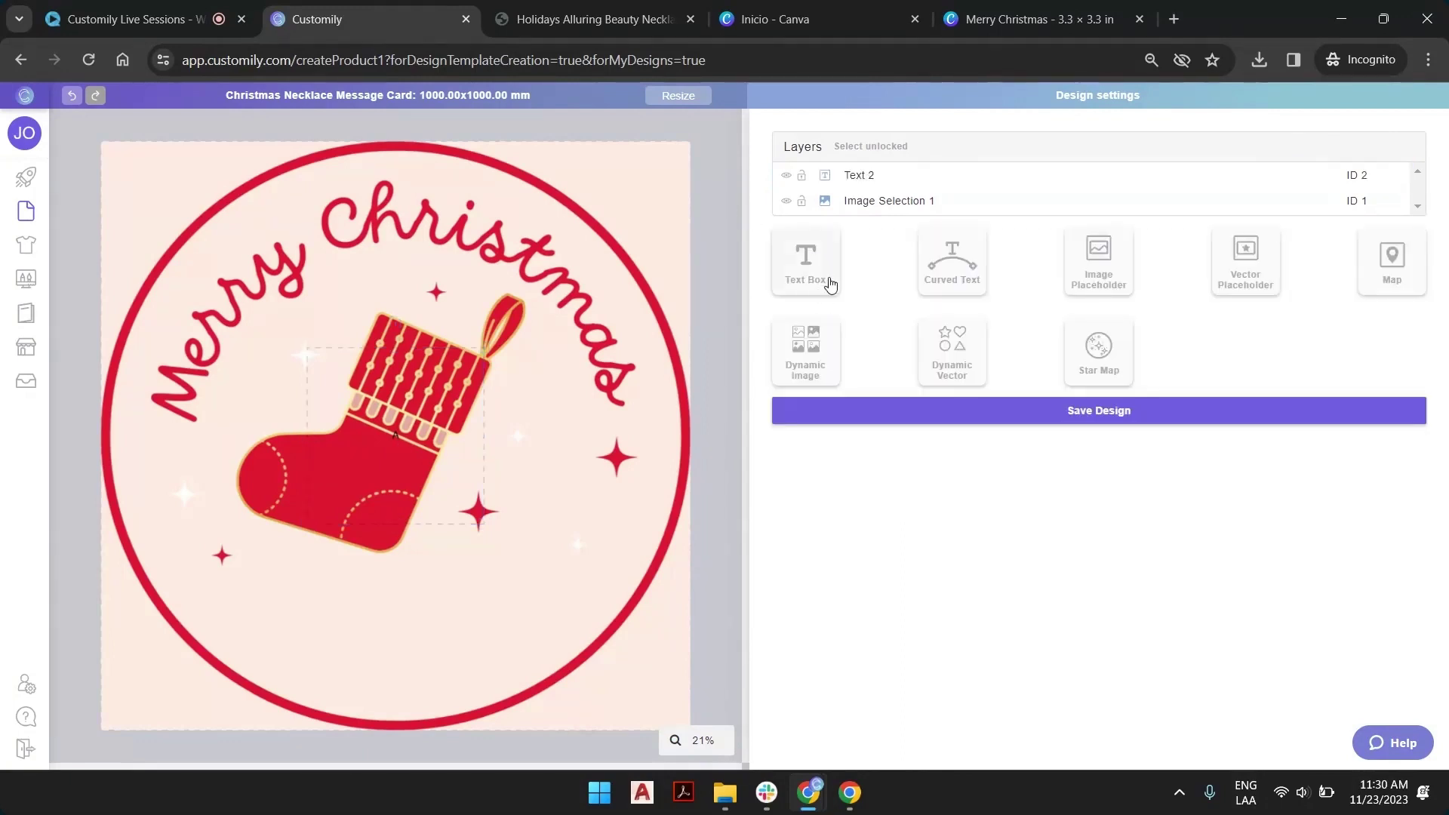
click(430, 422)
drag(430, 422, 230, 608)
drag(401, 521, 404, 559)
drag(400, 699, 400, 678)
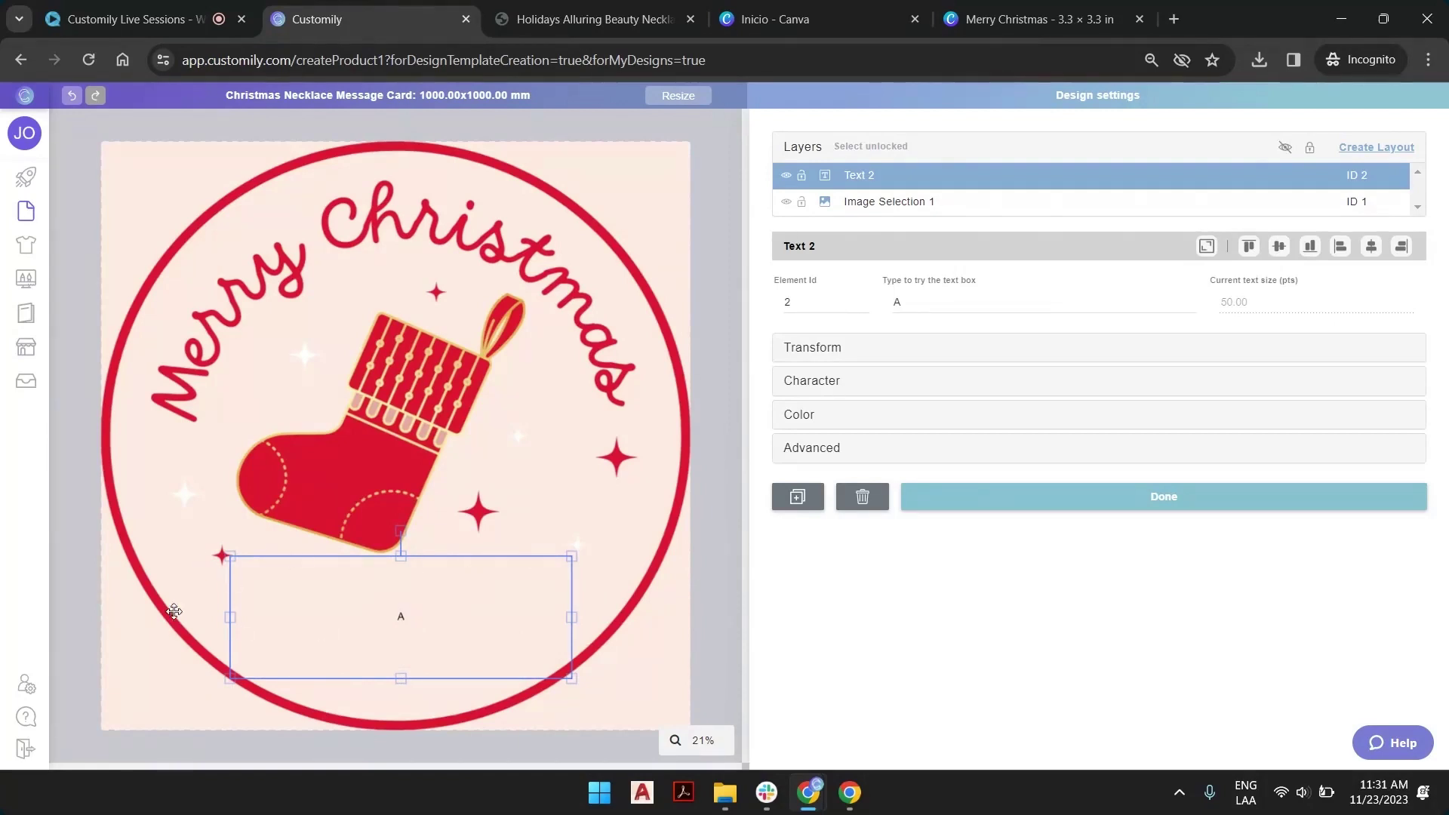
drag(401, 677, 400, 674)
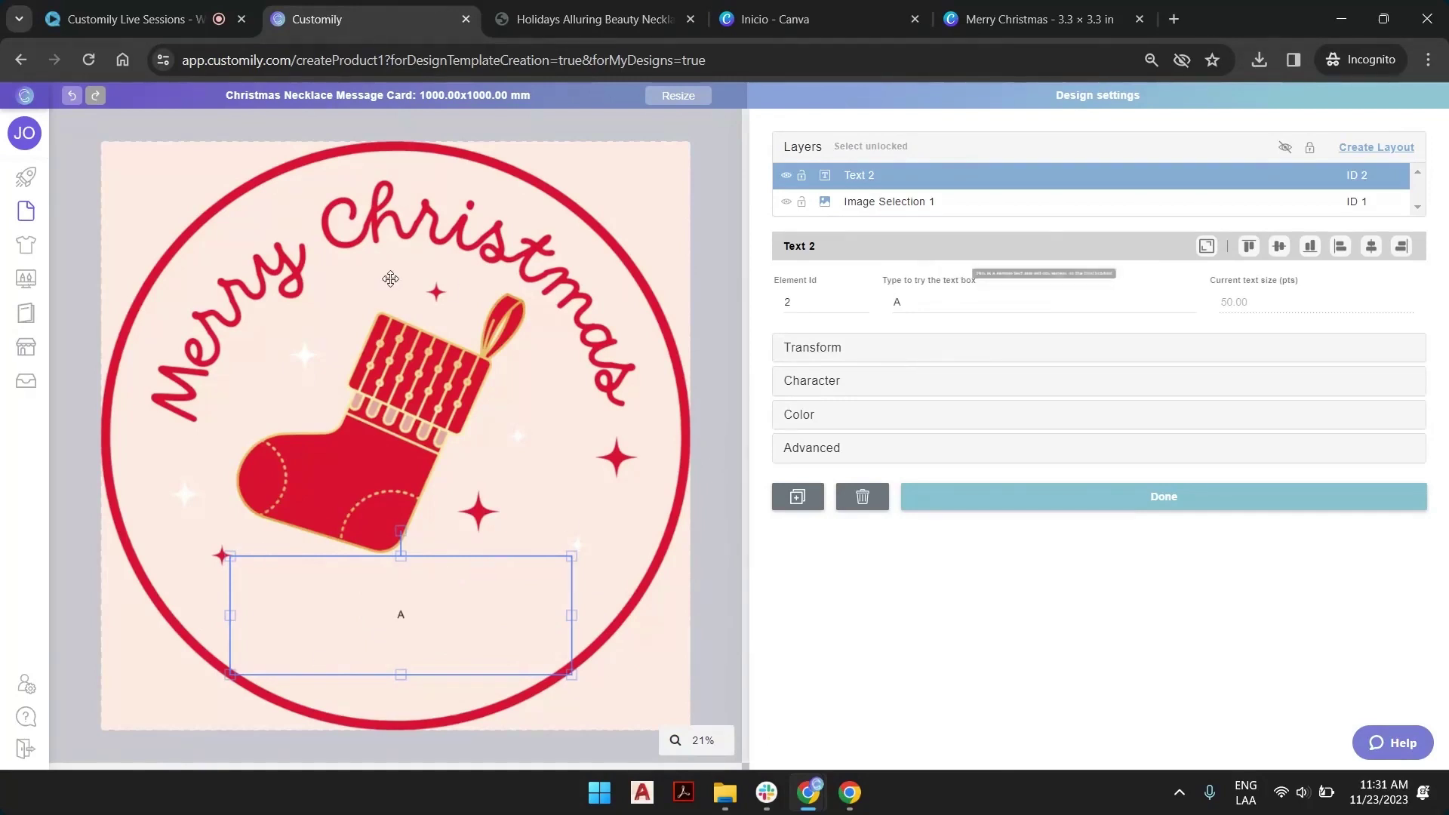
Step: Set the text box's sample text to "from" with a family name on the second line
click(940, 302)
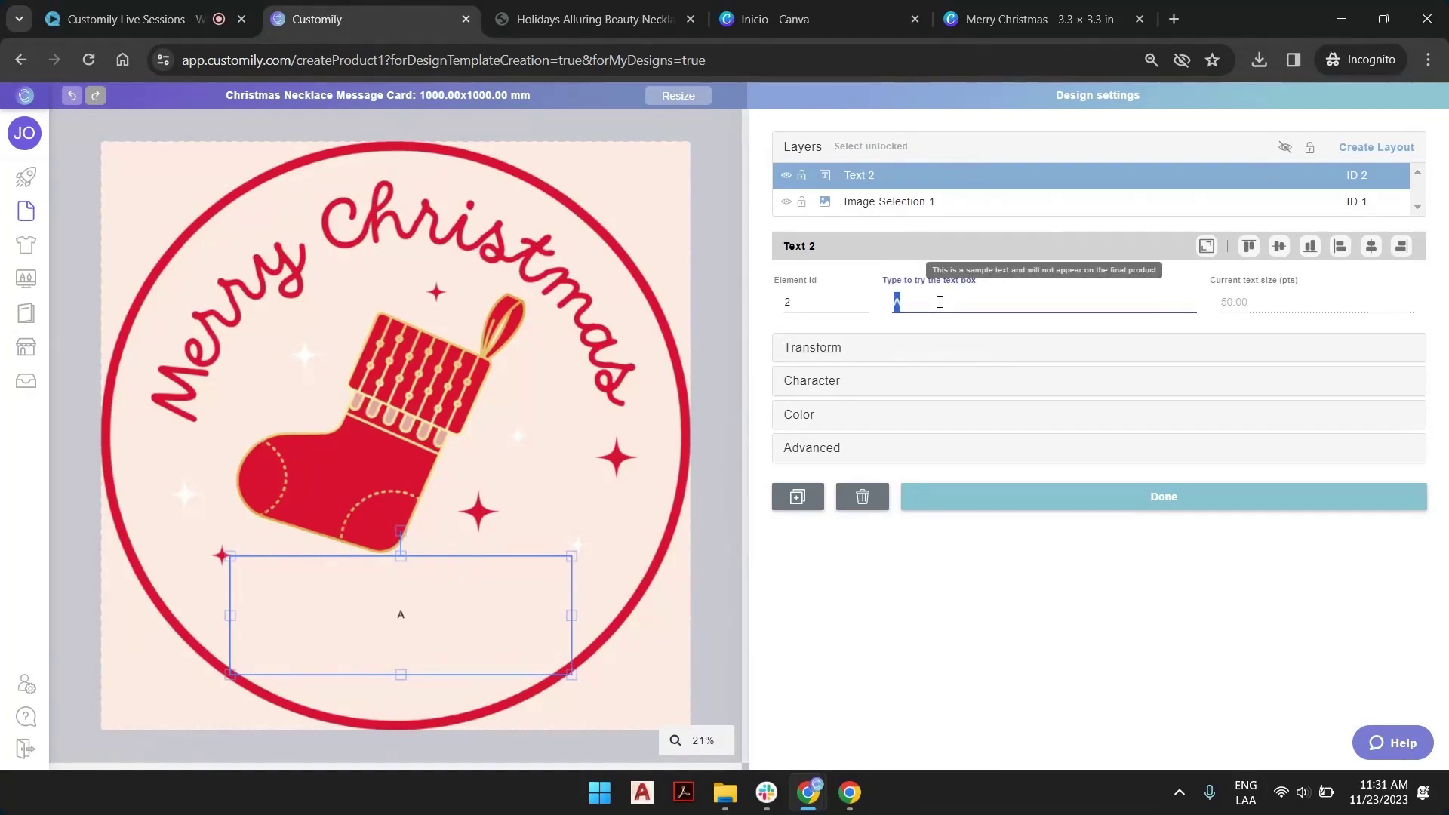
text(from)
key(Return)
text(the)
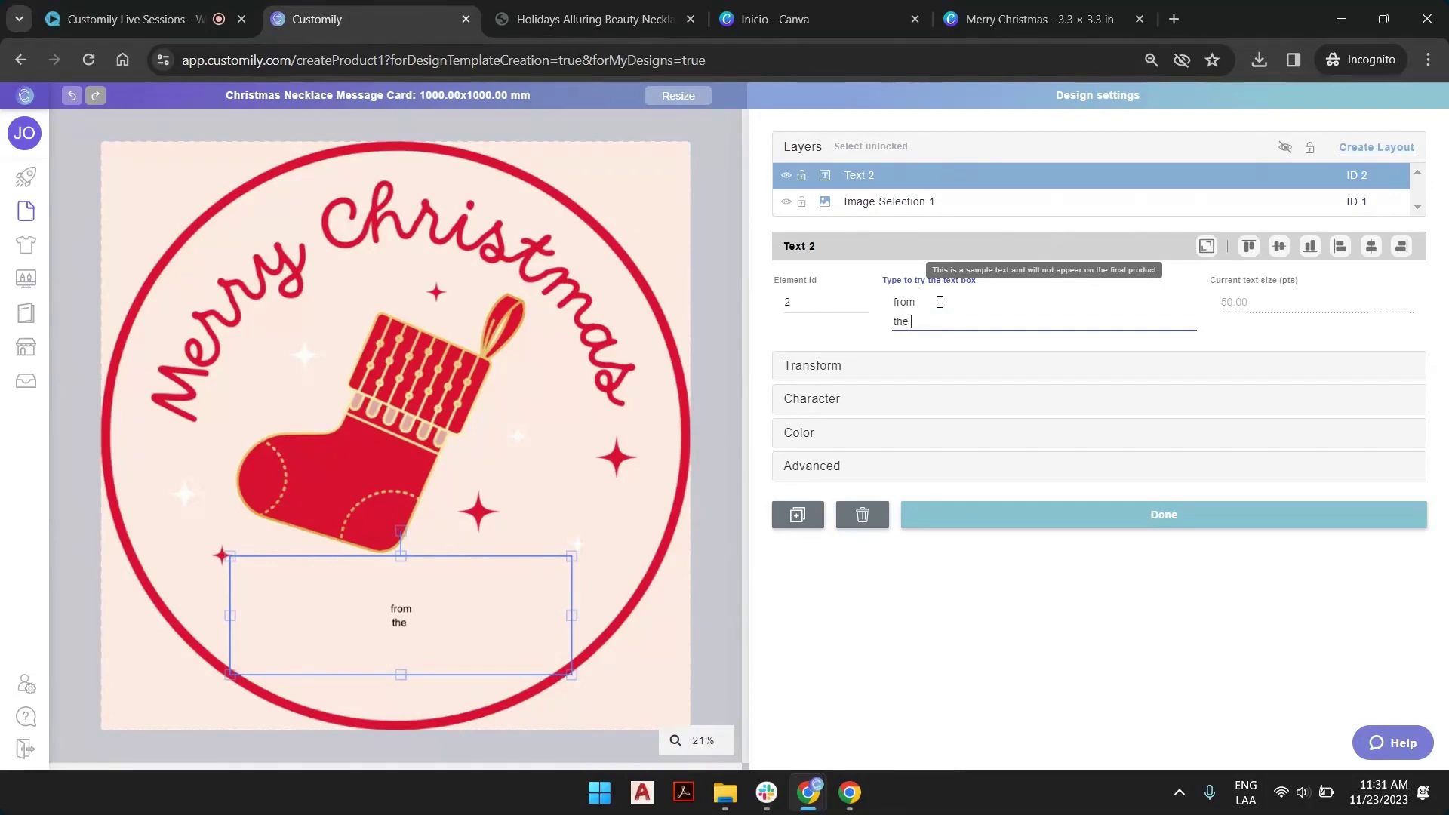
key(BackSpace)
key(BackSpace)
key(BackSpace)
key(Return)
text(The Tylers)
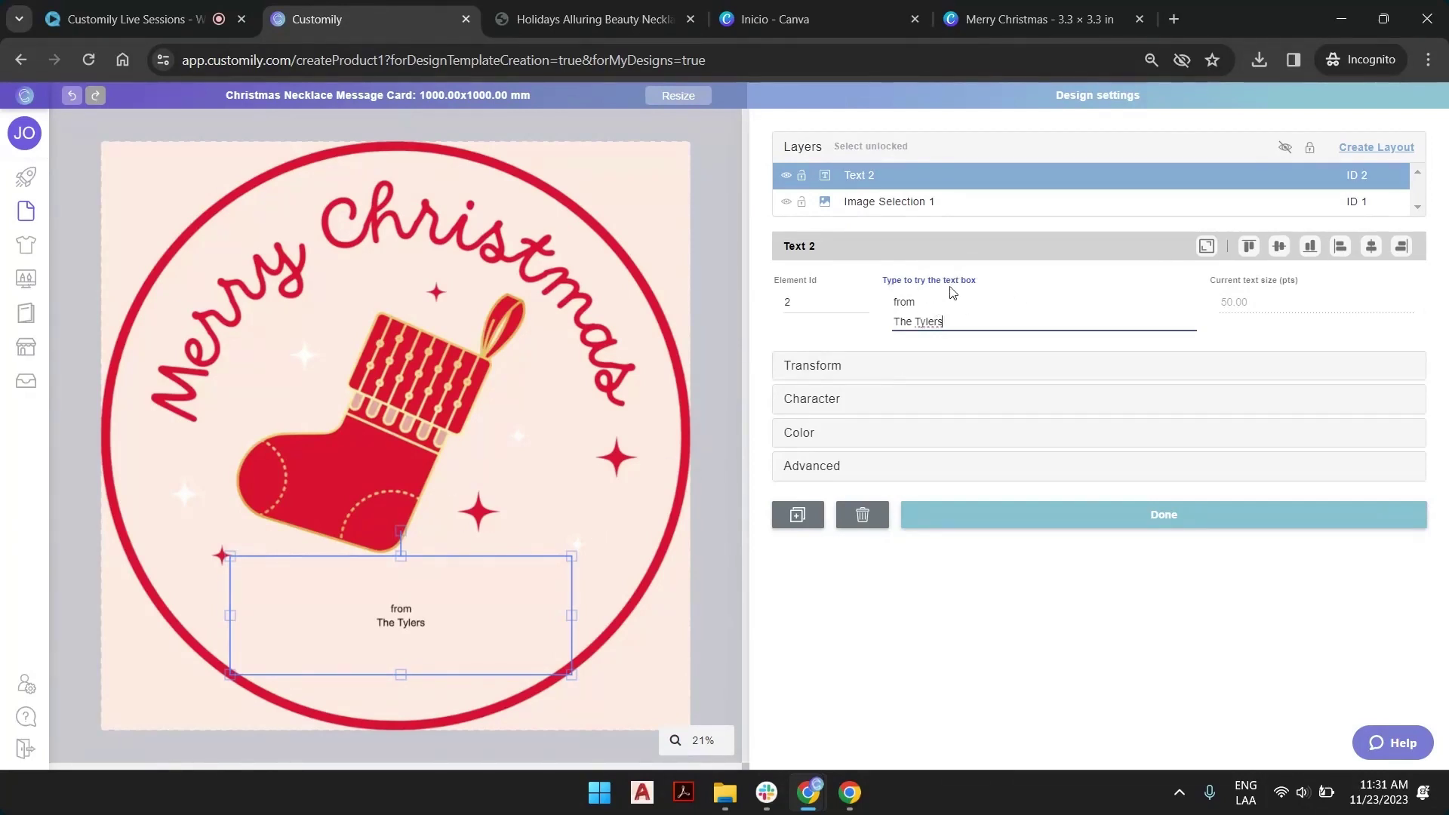
drag(900, 302, 933, 318)
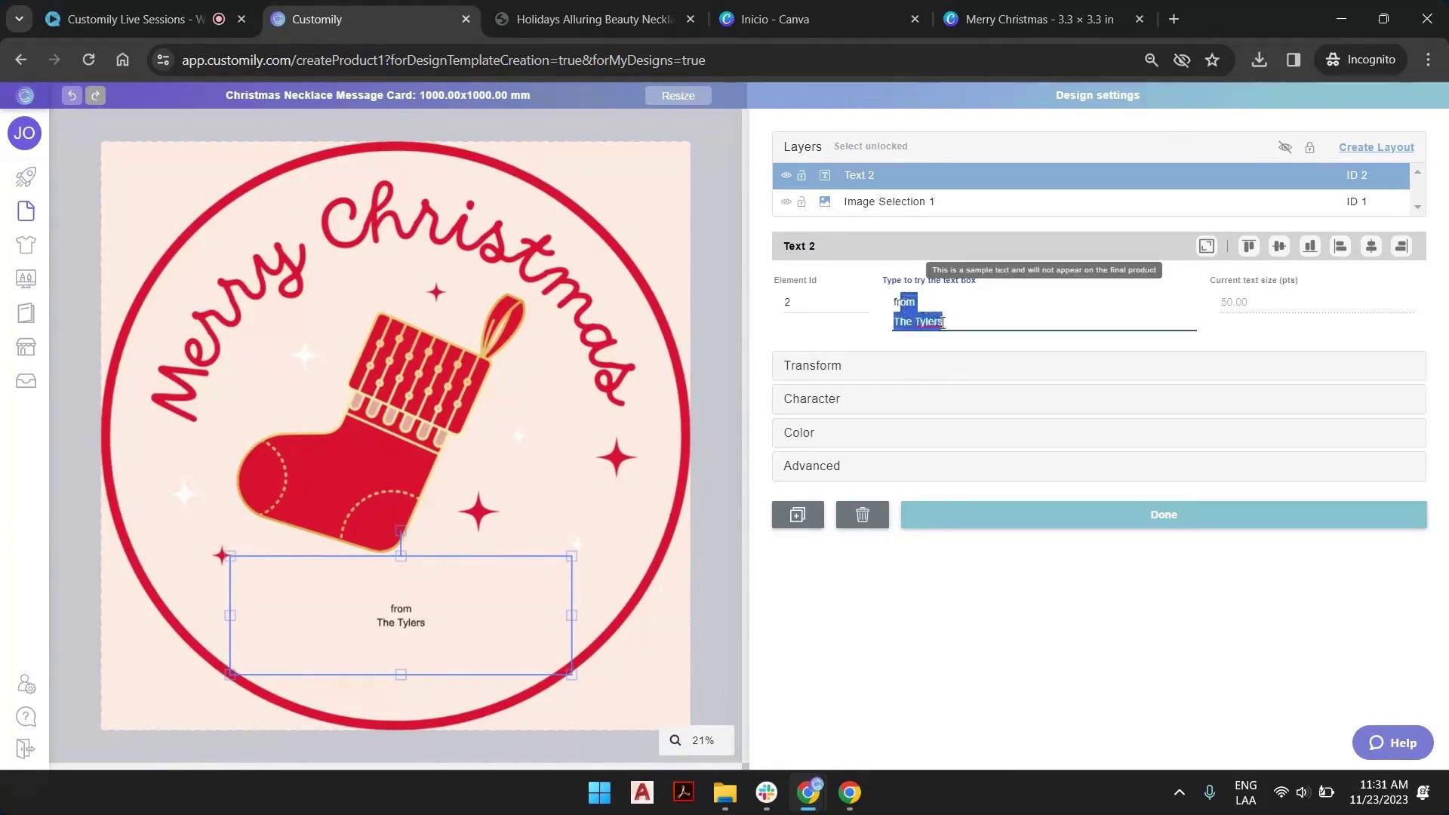
click(942, 323)
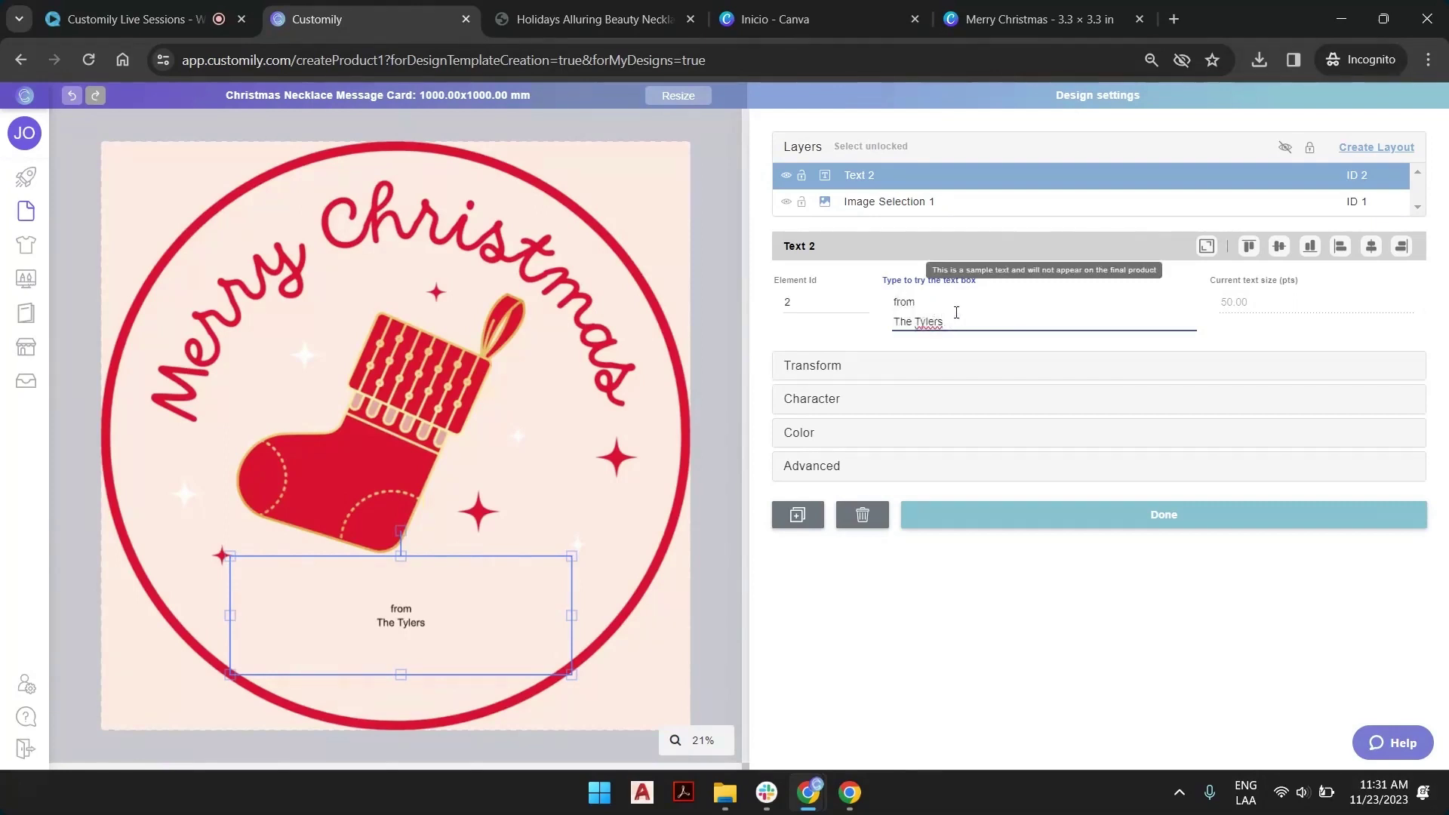
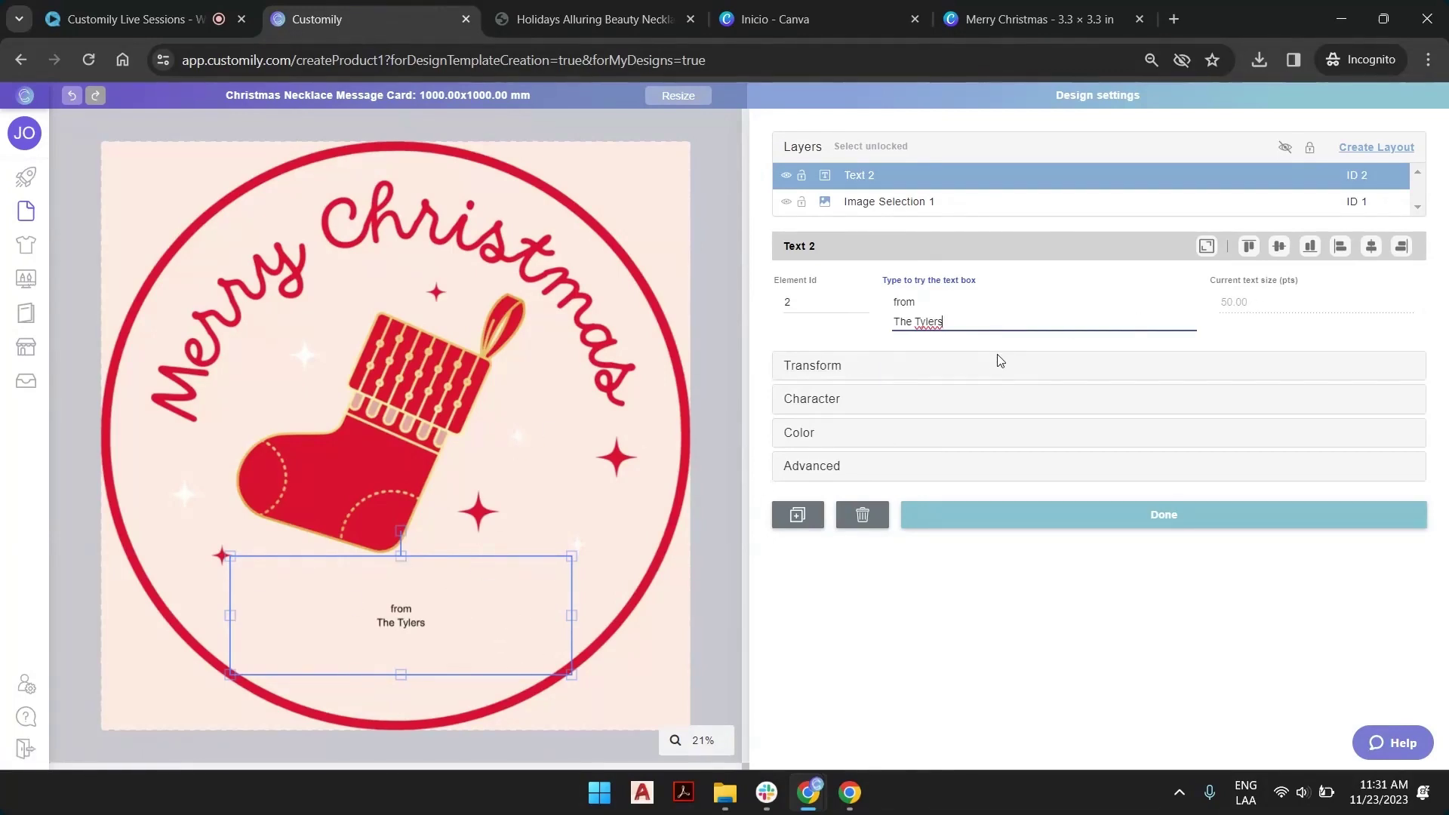
Step: Open the text box's character settings and view the fonts available for option 1
click(903, 407)
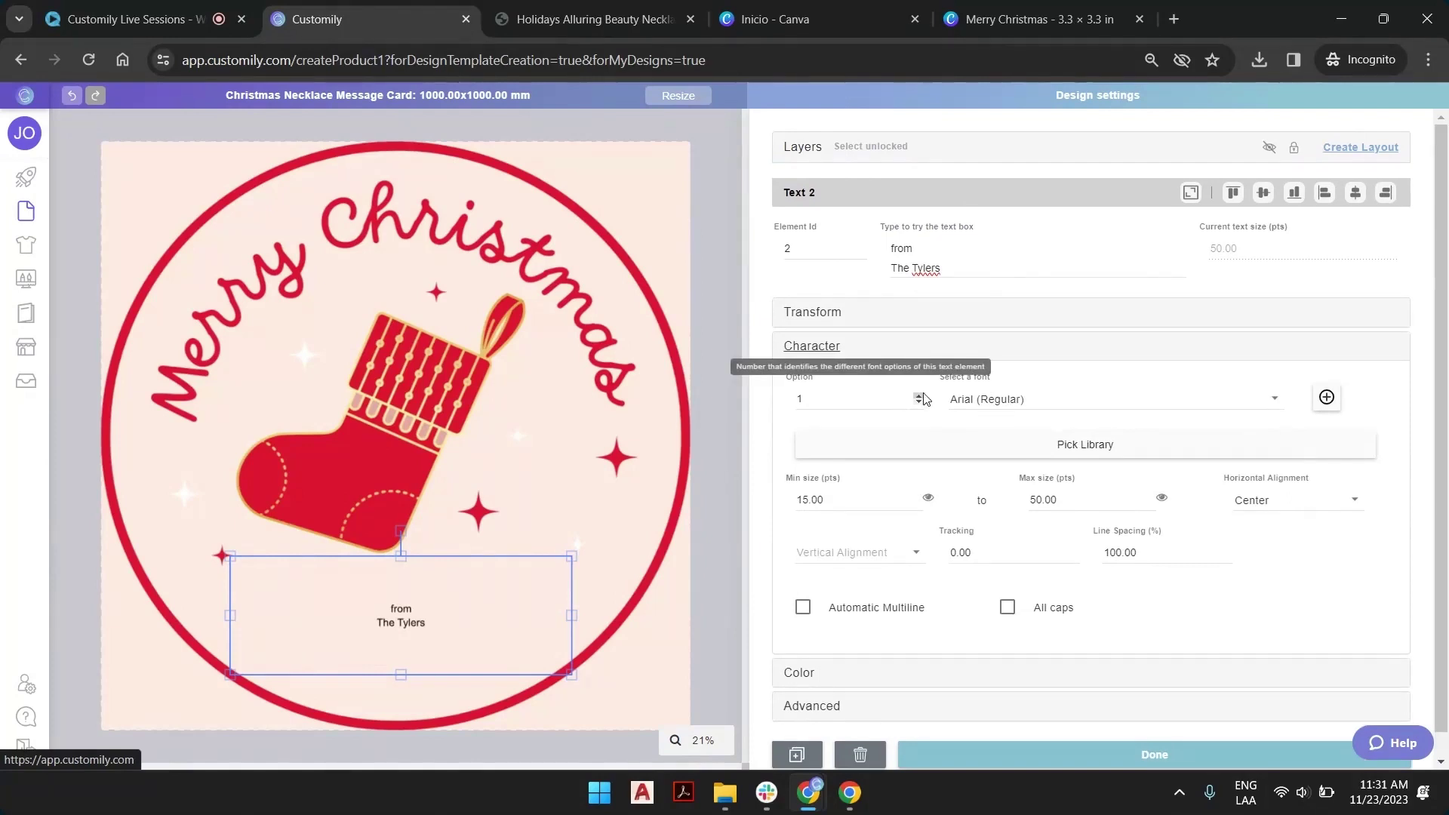
click(1012, 407)
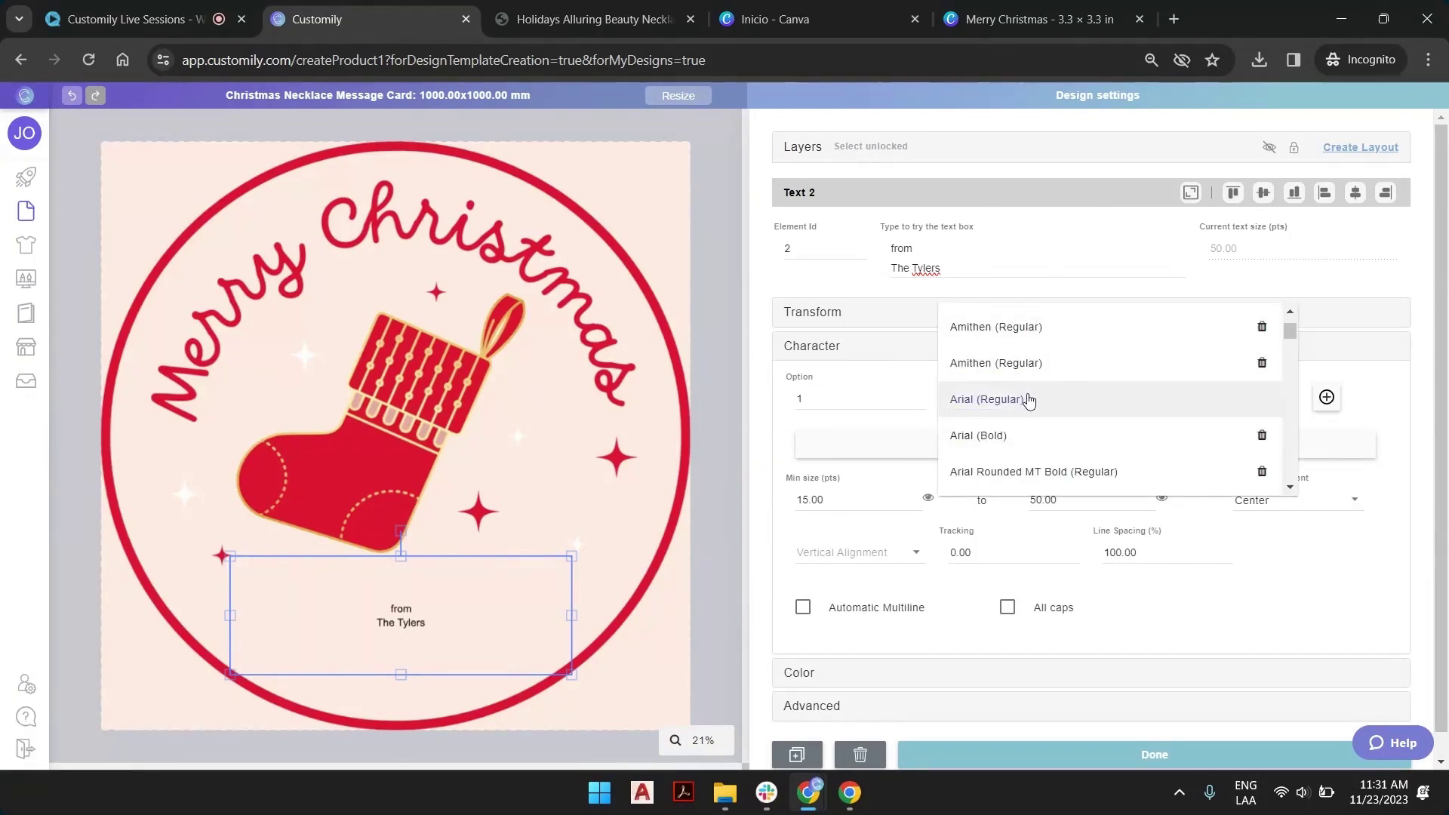
click(1388, 382)
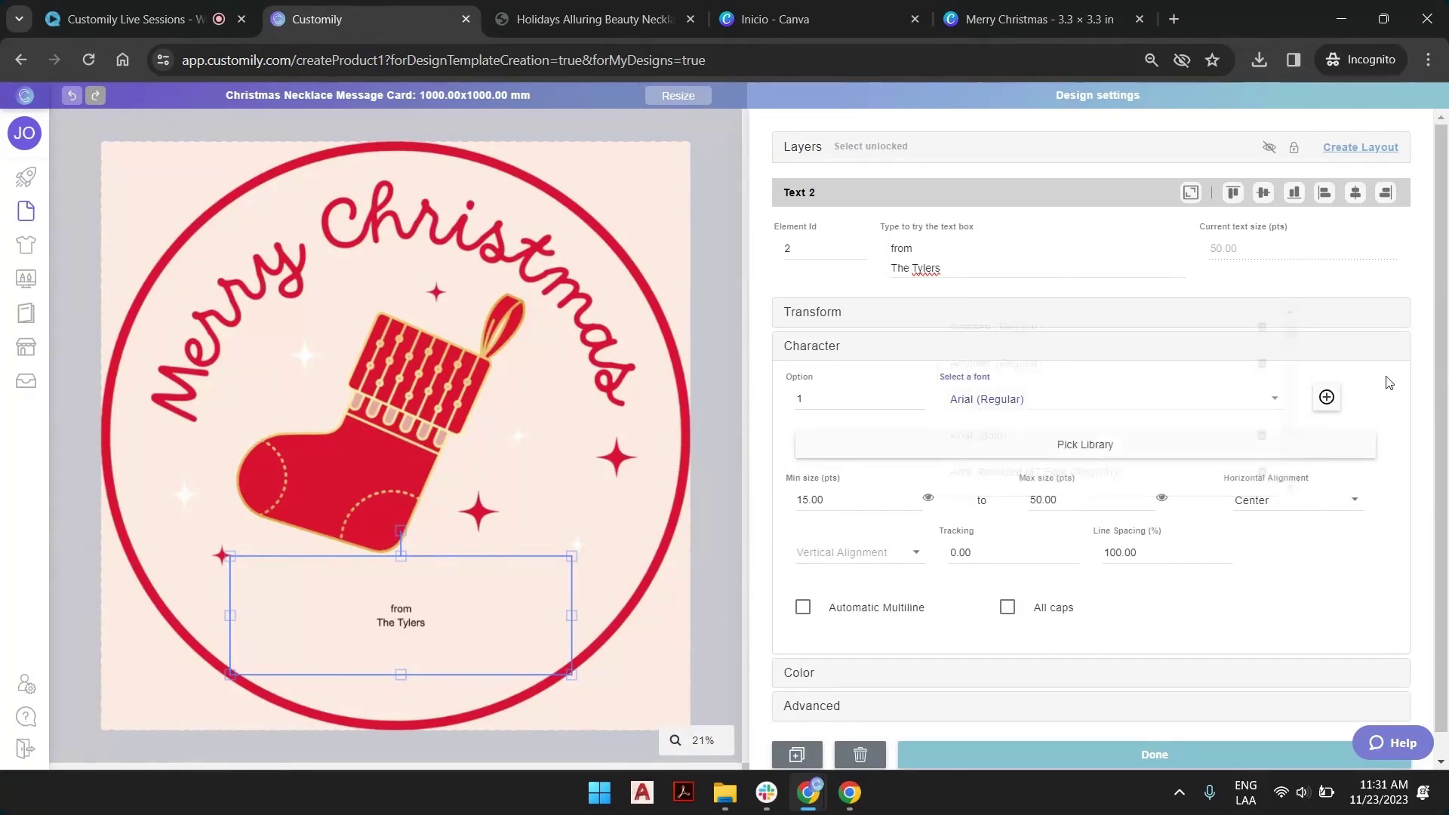
click(1329, 400)
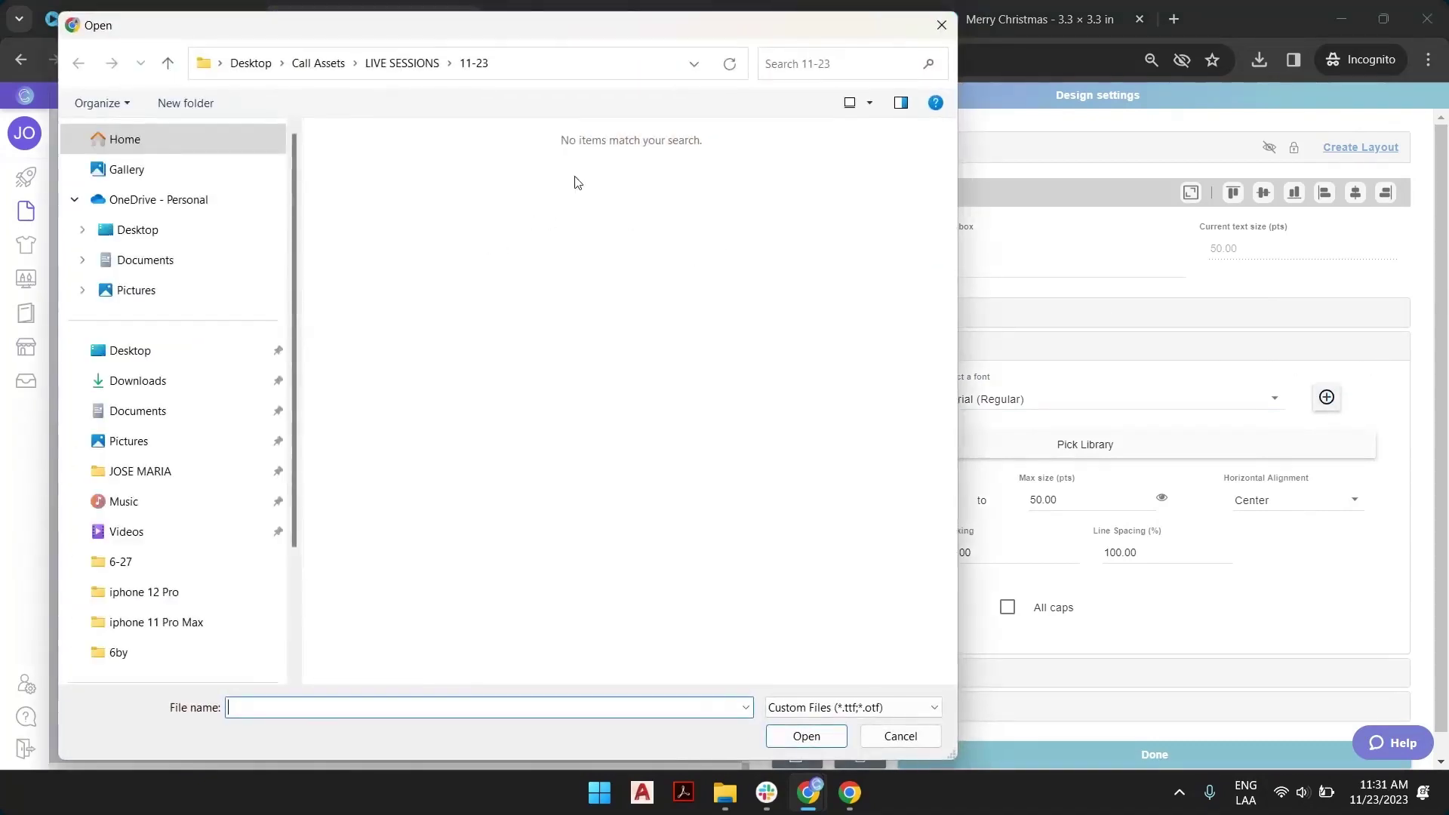
click(400, 63)
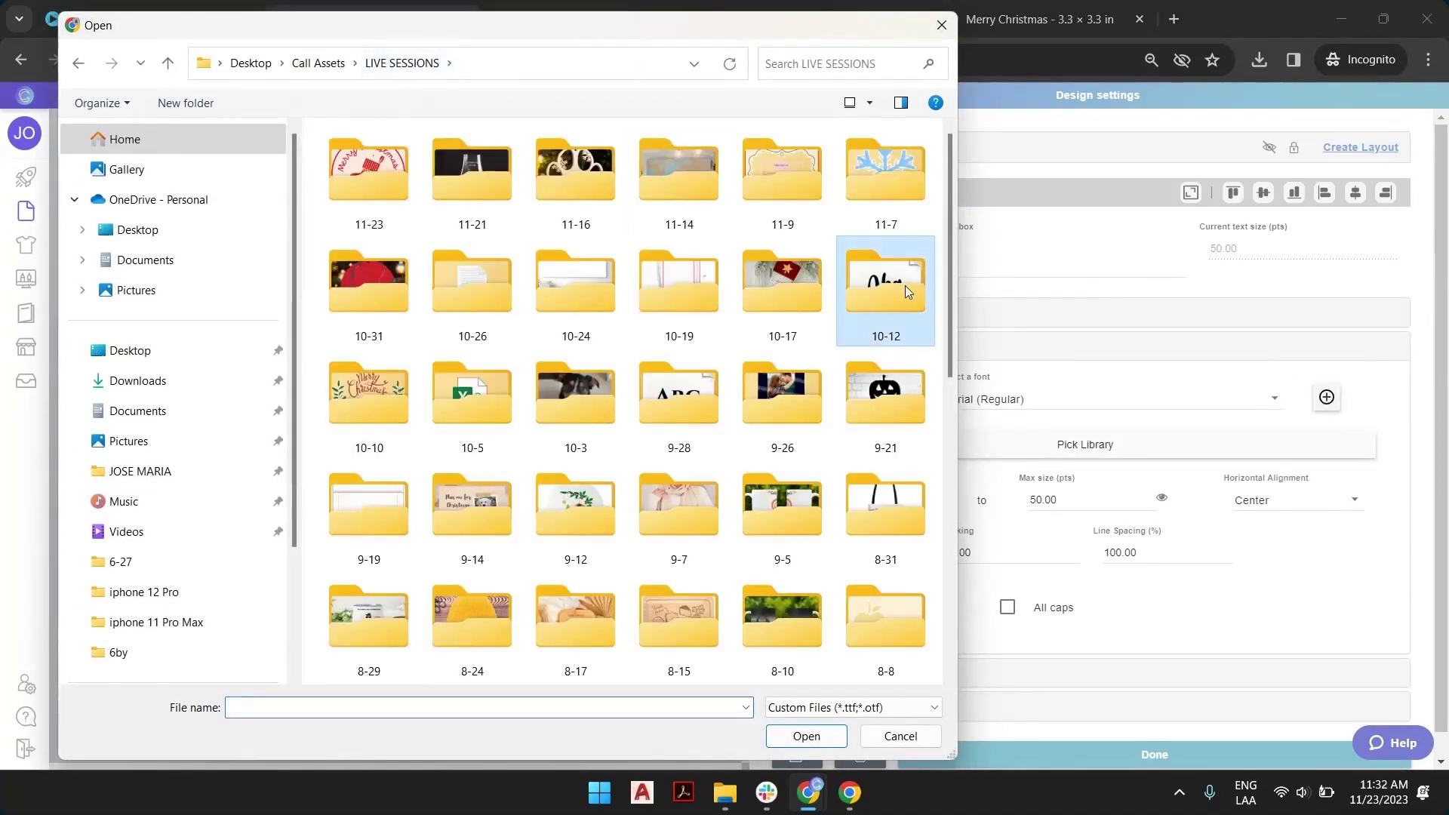
double_click(905, 285)
click(582, 183)
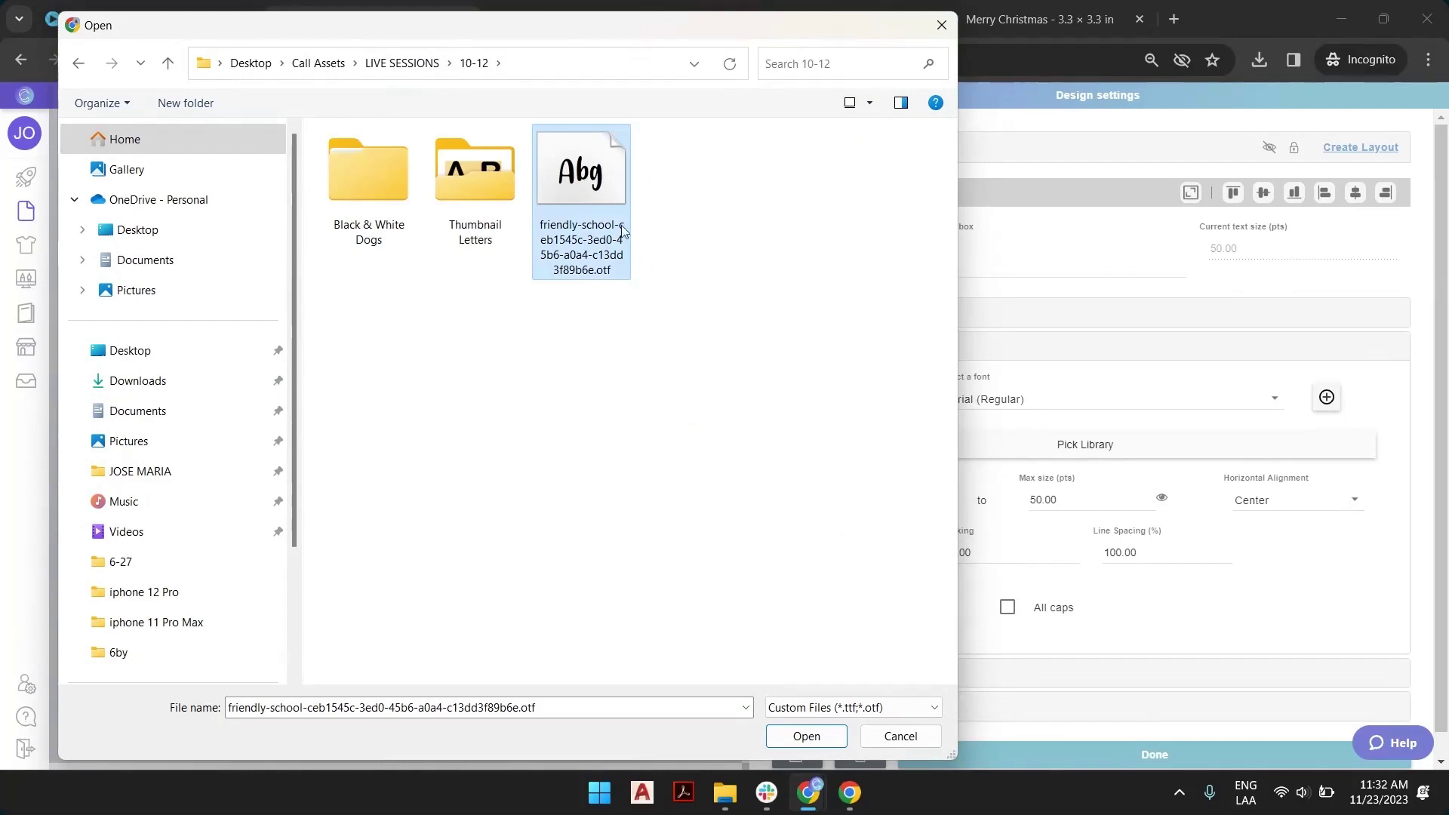
click(941, 25)
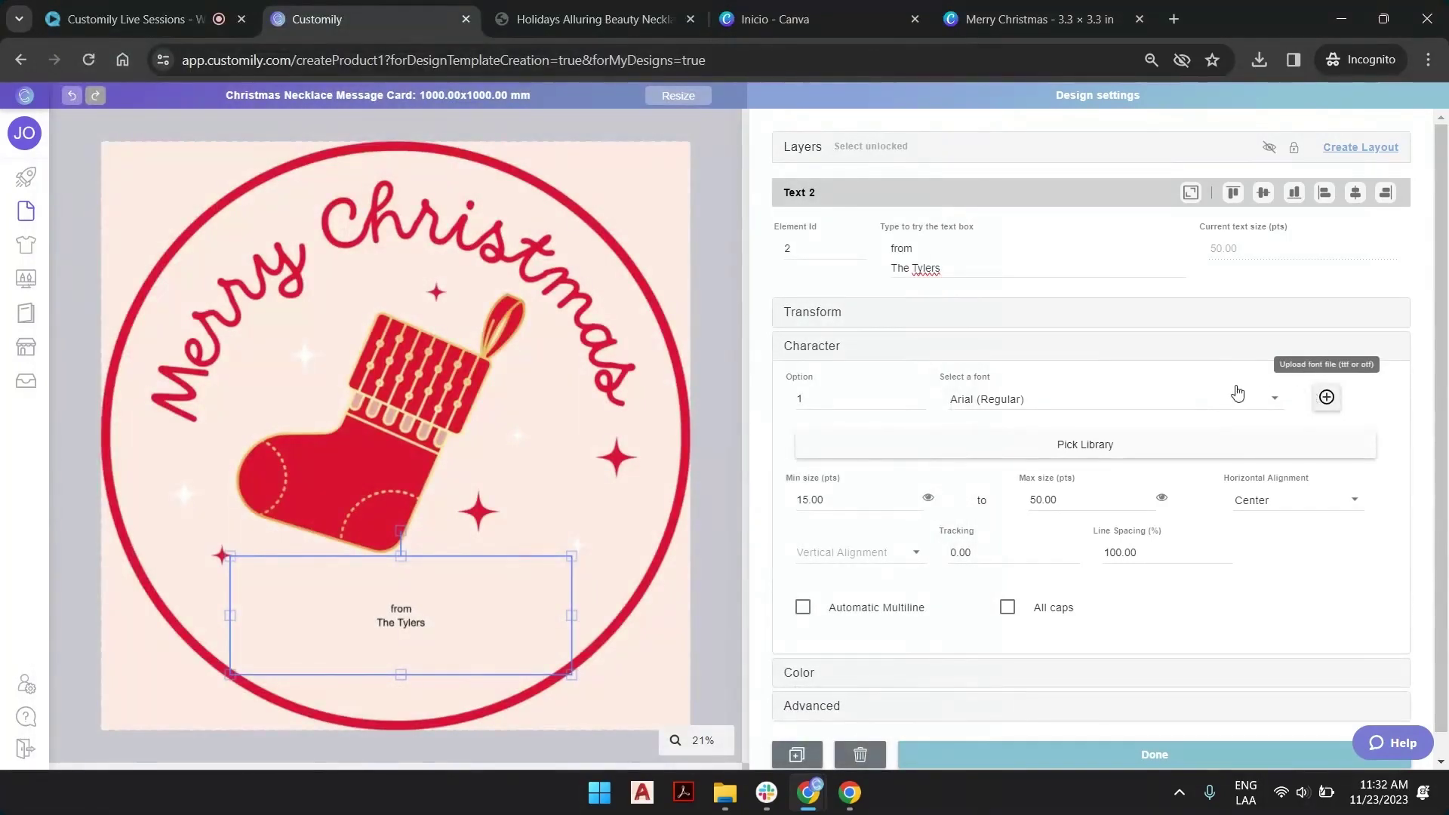
Step: Set the text box's option 1 font to Adorabelle (Regular)
click(1177, 395)
scroll(1096, 333, up, 2)
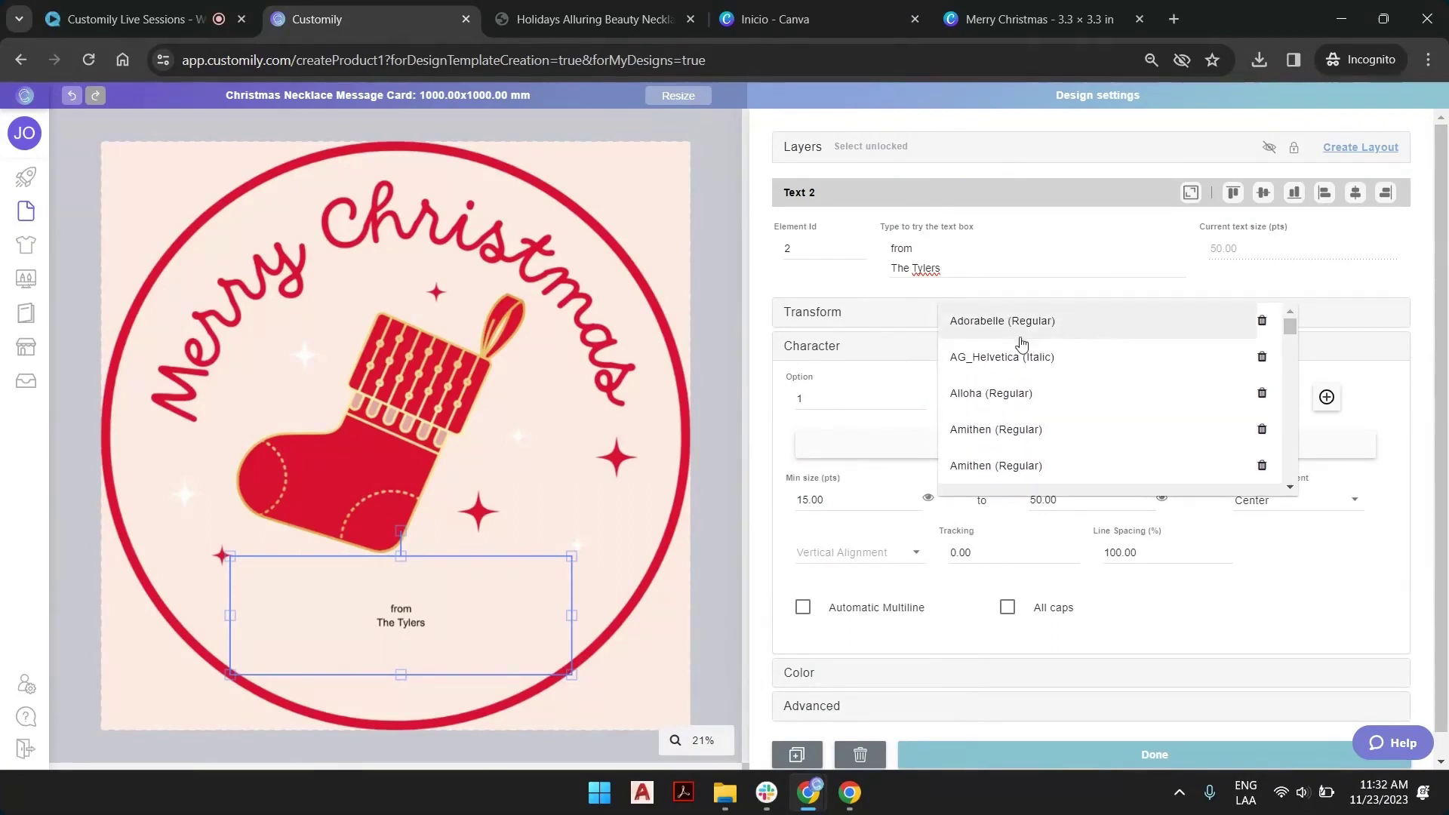
scroll(1078, 362, down, 5)
scroll(1075, 417, down, 3)
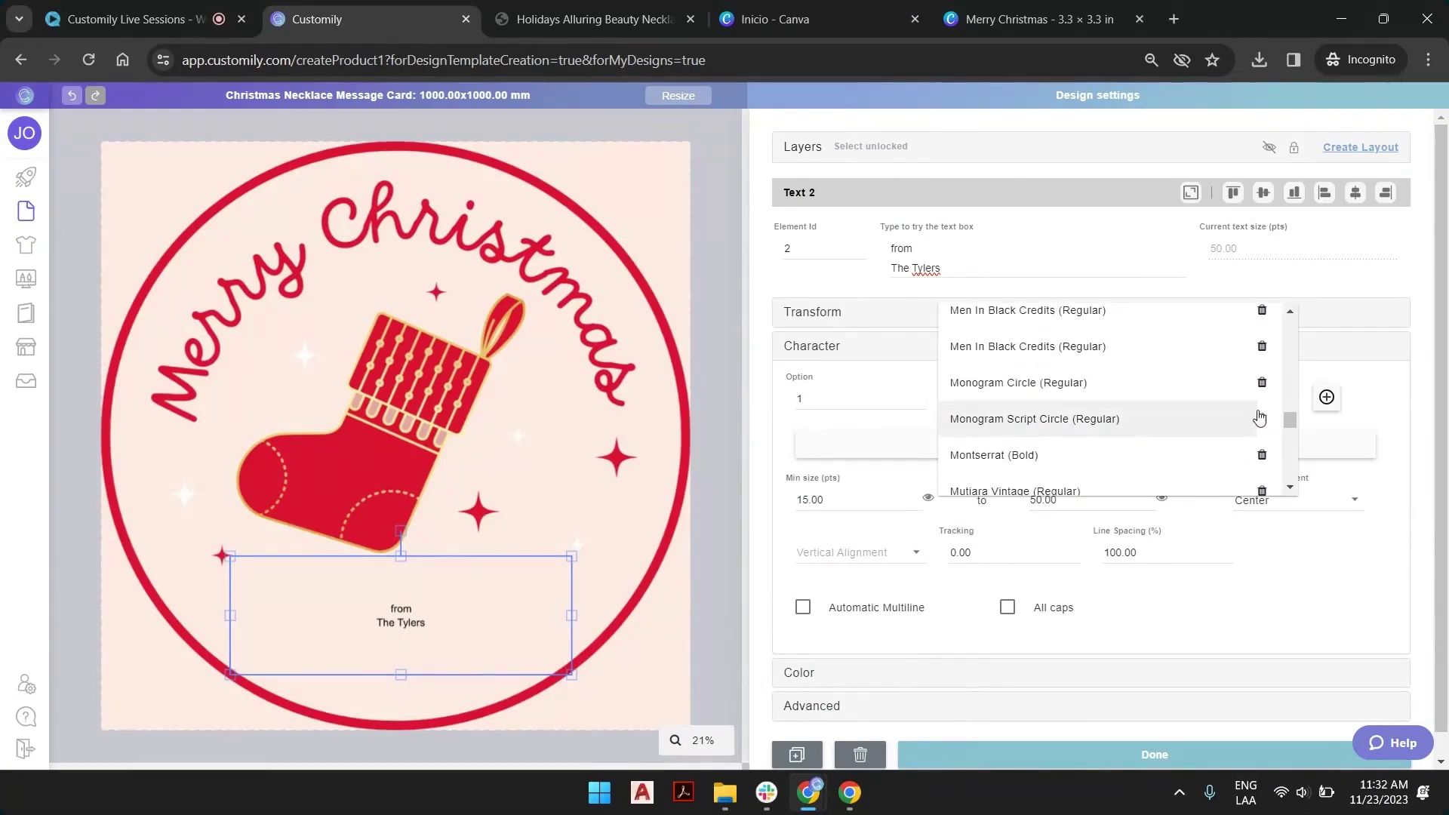
drag(1291, 419, 1290, 317)
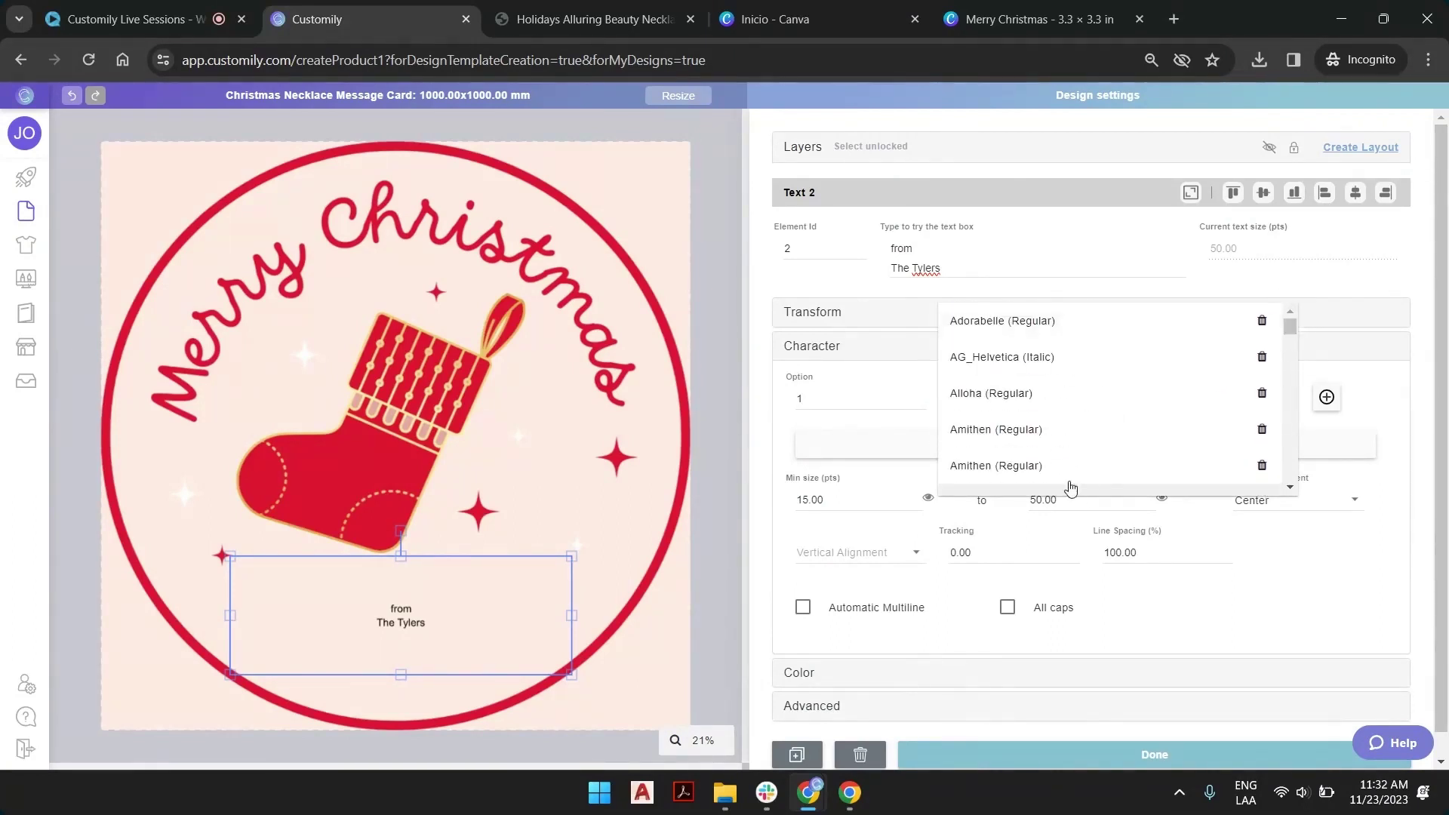
click(1020, 320)
click(770, 457)
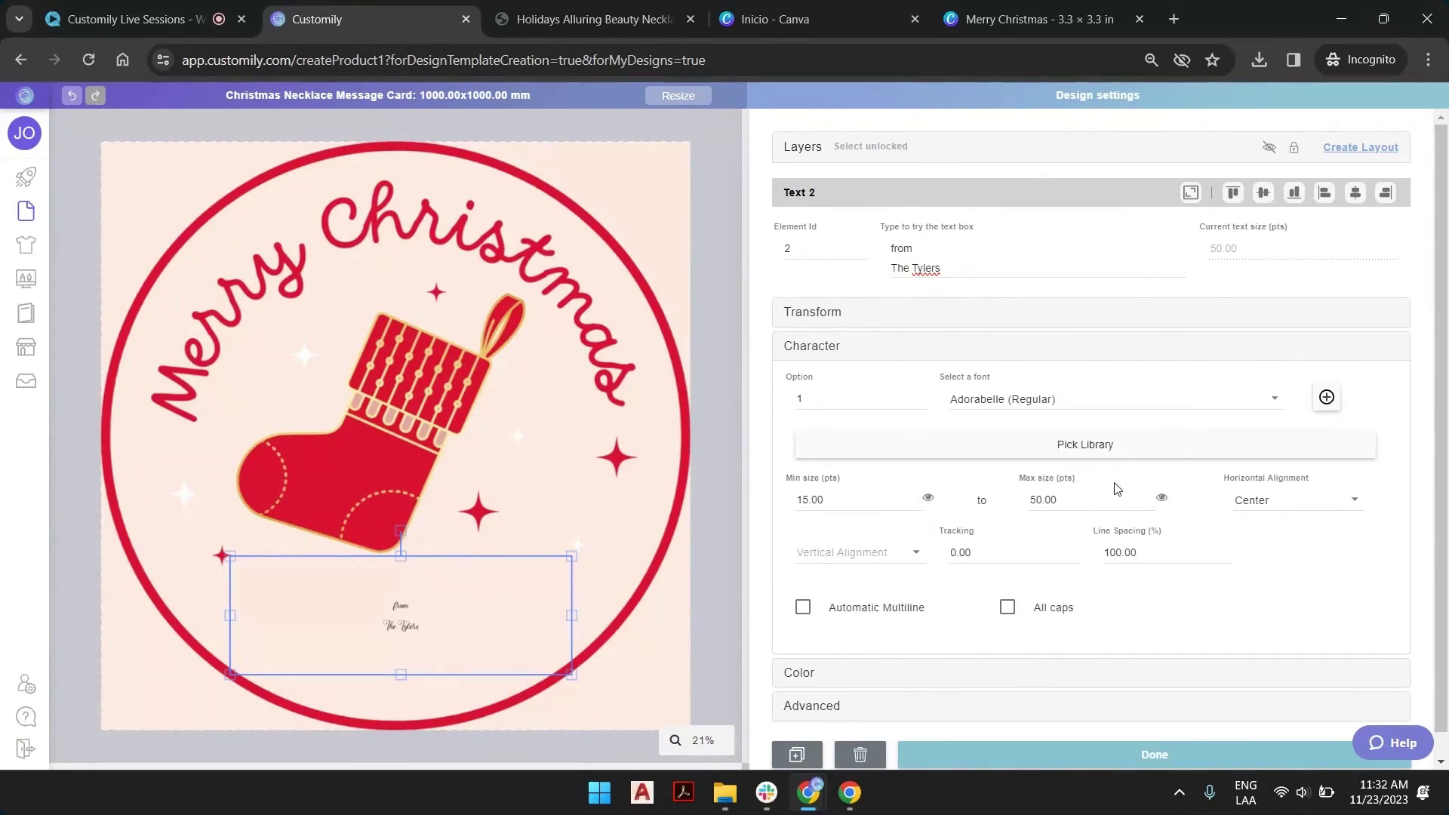
Step: Set the text's line spacing to 62% and enlarge its maximum size to 240 pts
click(1148, 496)
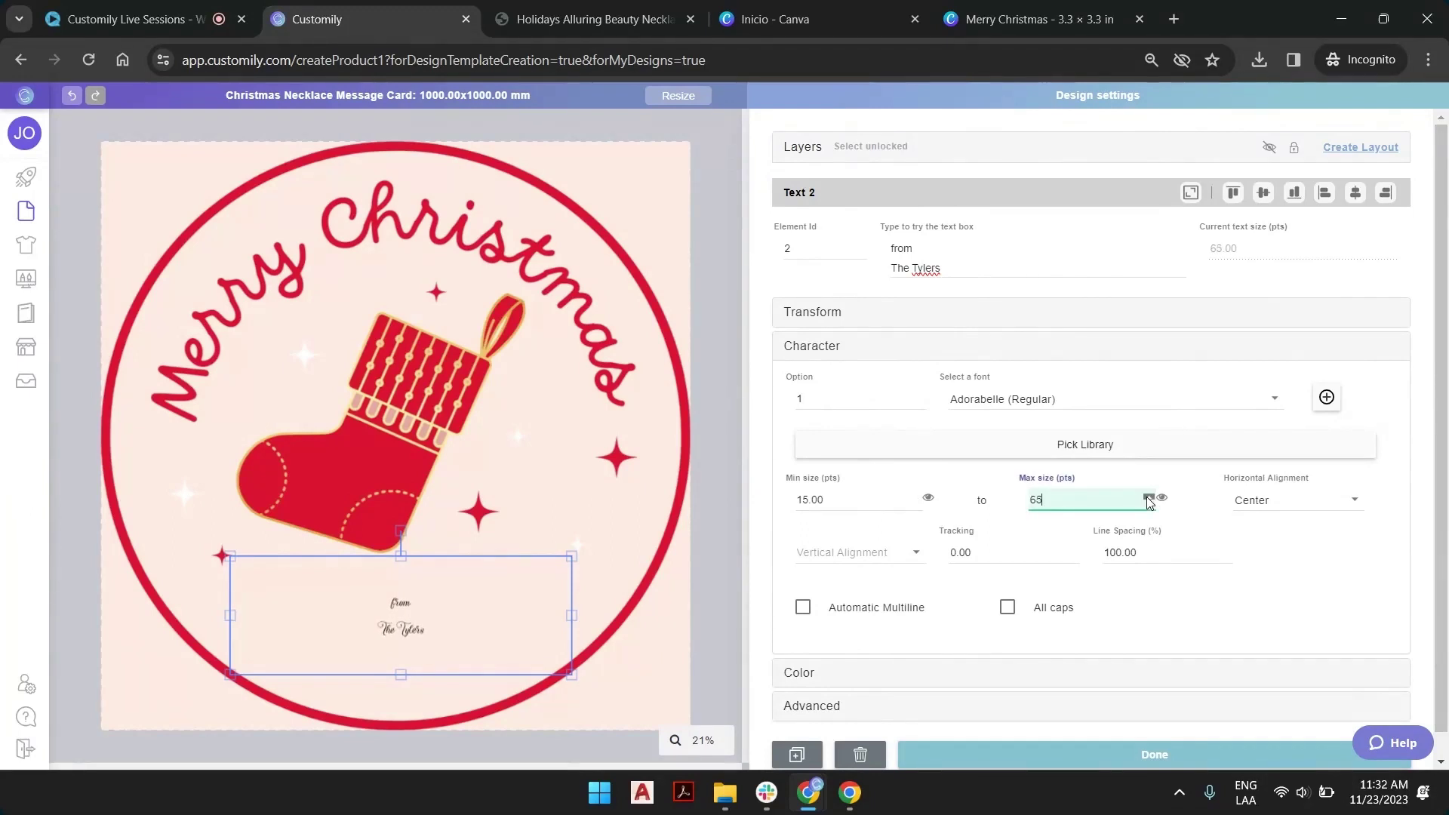
drag(1148, 497, 1147, 496)
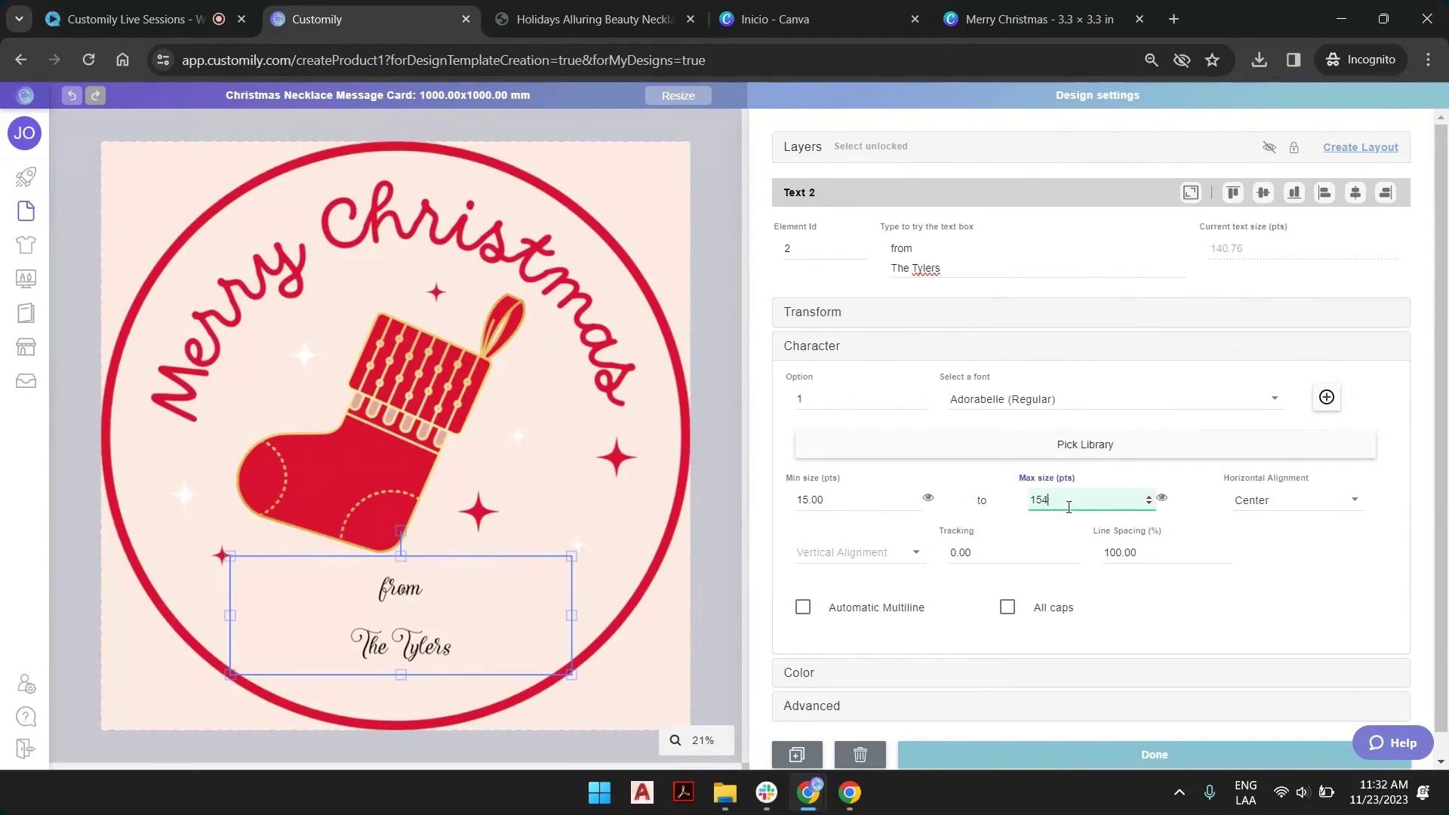
click(1228, 560)
text(68)
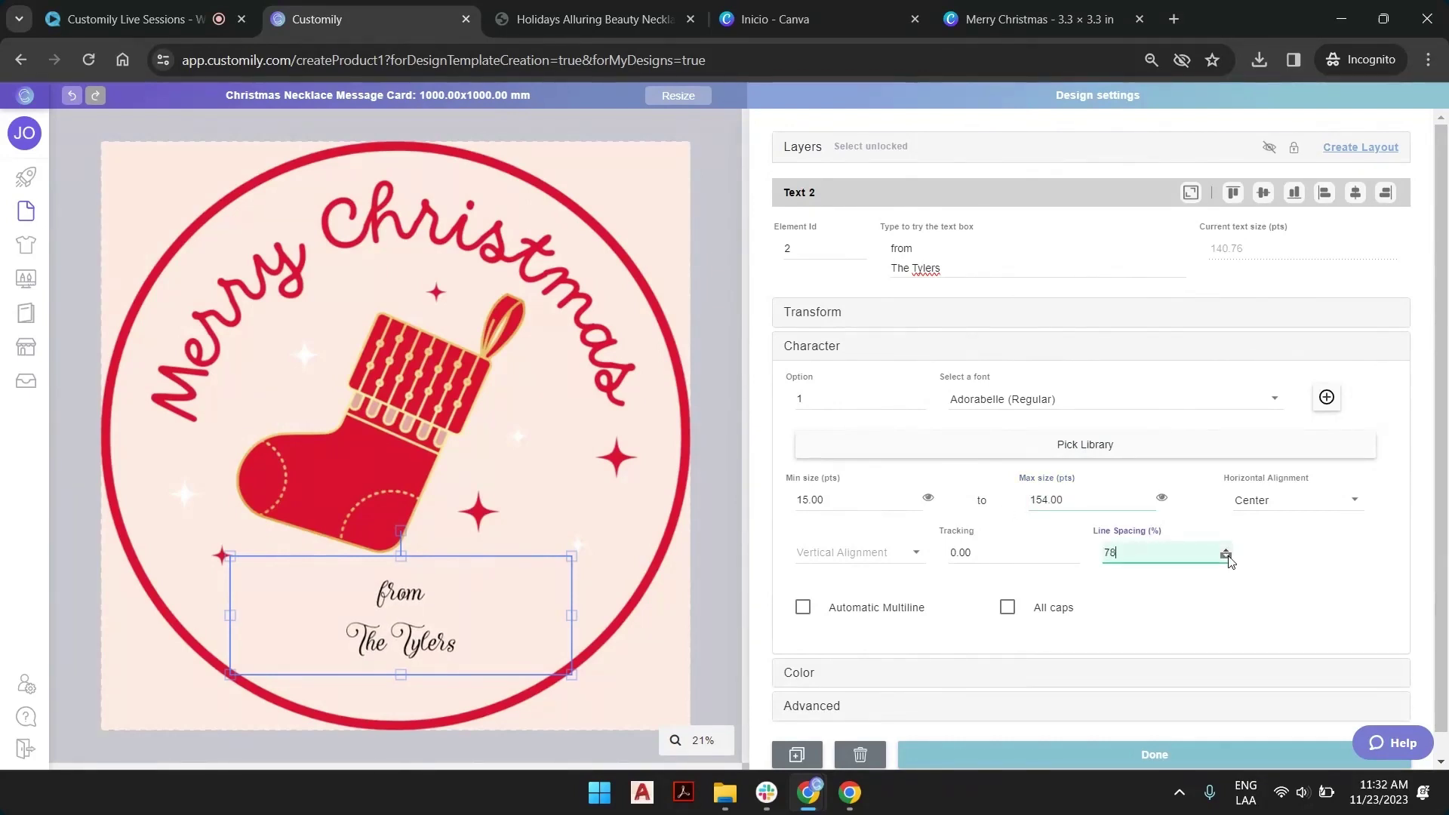
key(BackSpace)
text(2)
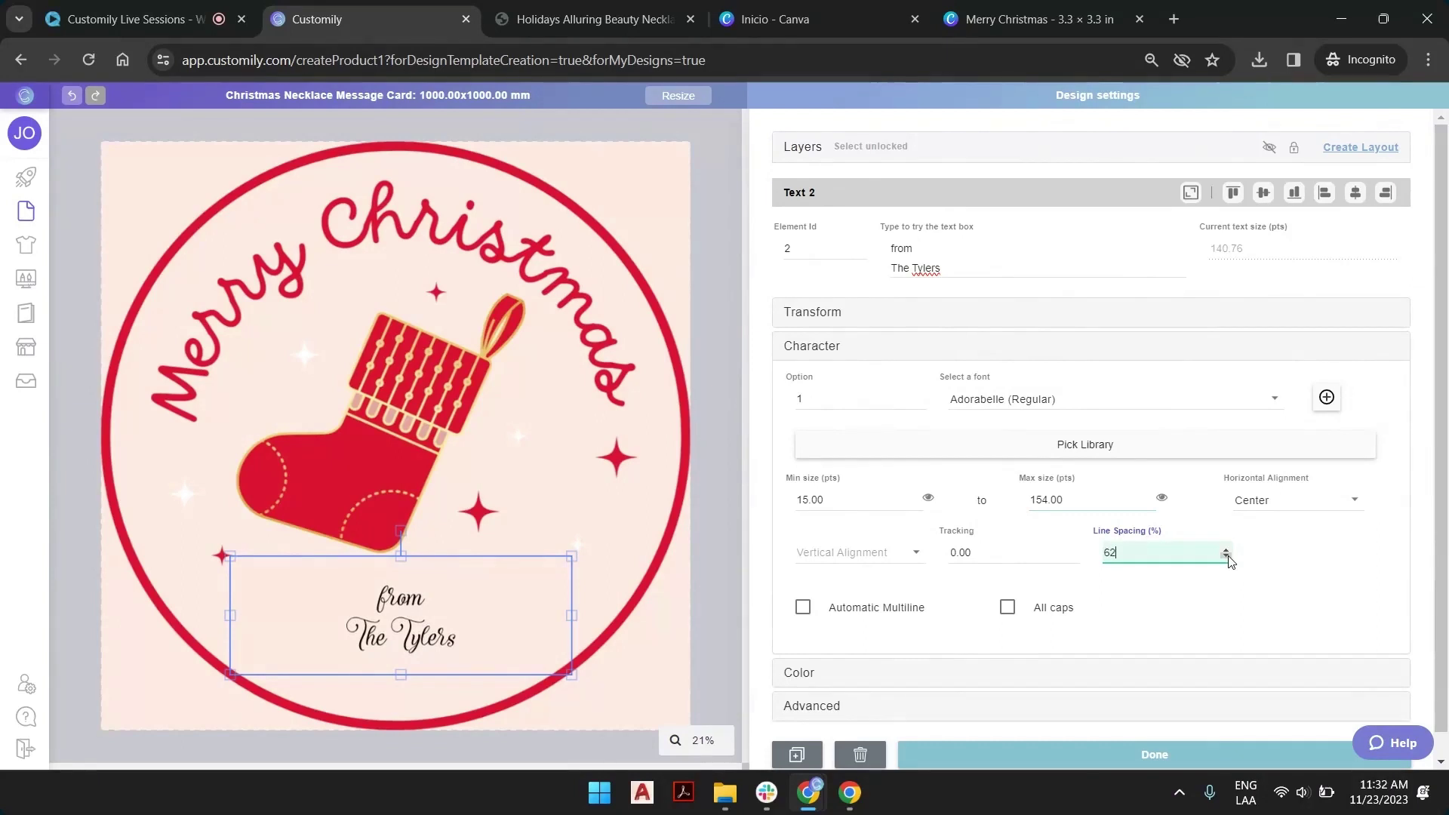
click(1149, 497)
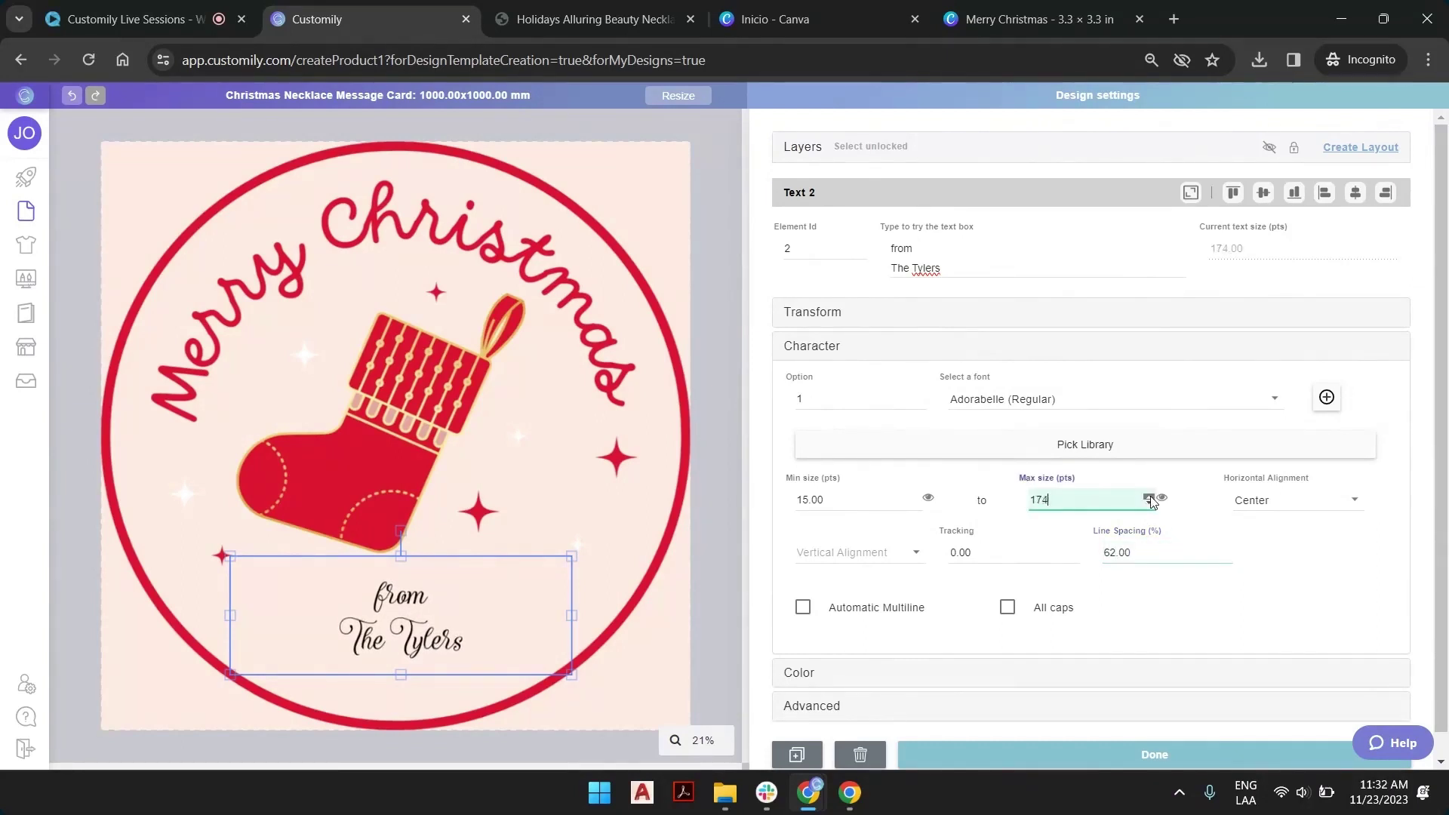
drag(1149, 497, 1149, 498)
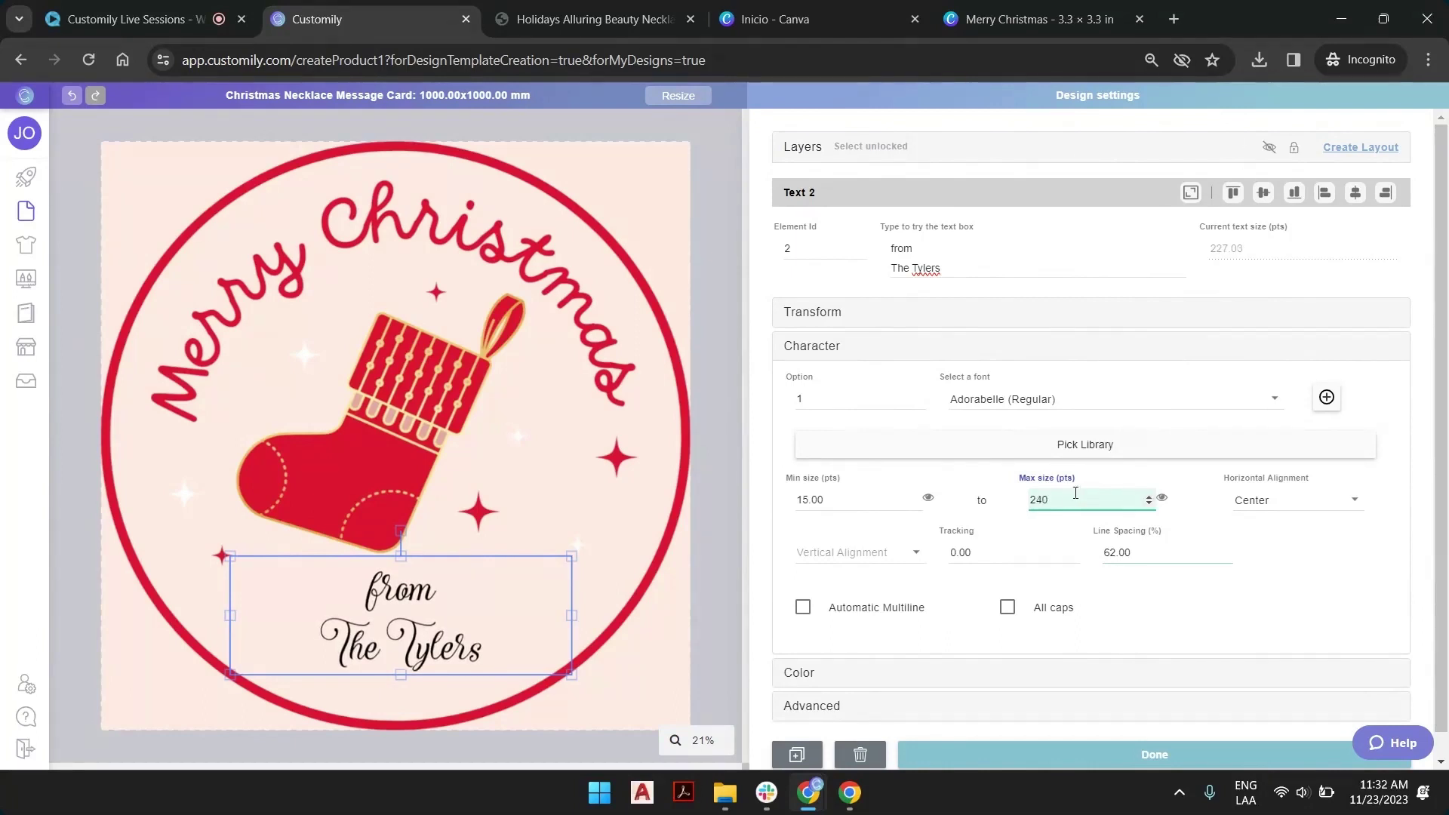
Step: Set the message text's maximum size to 225 pts and its line spacing to 60%
text(225)
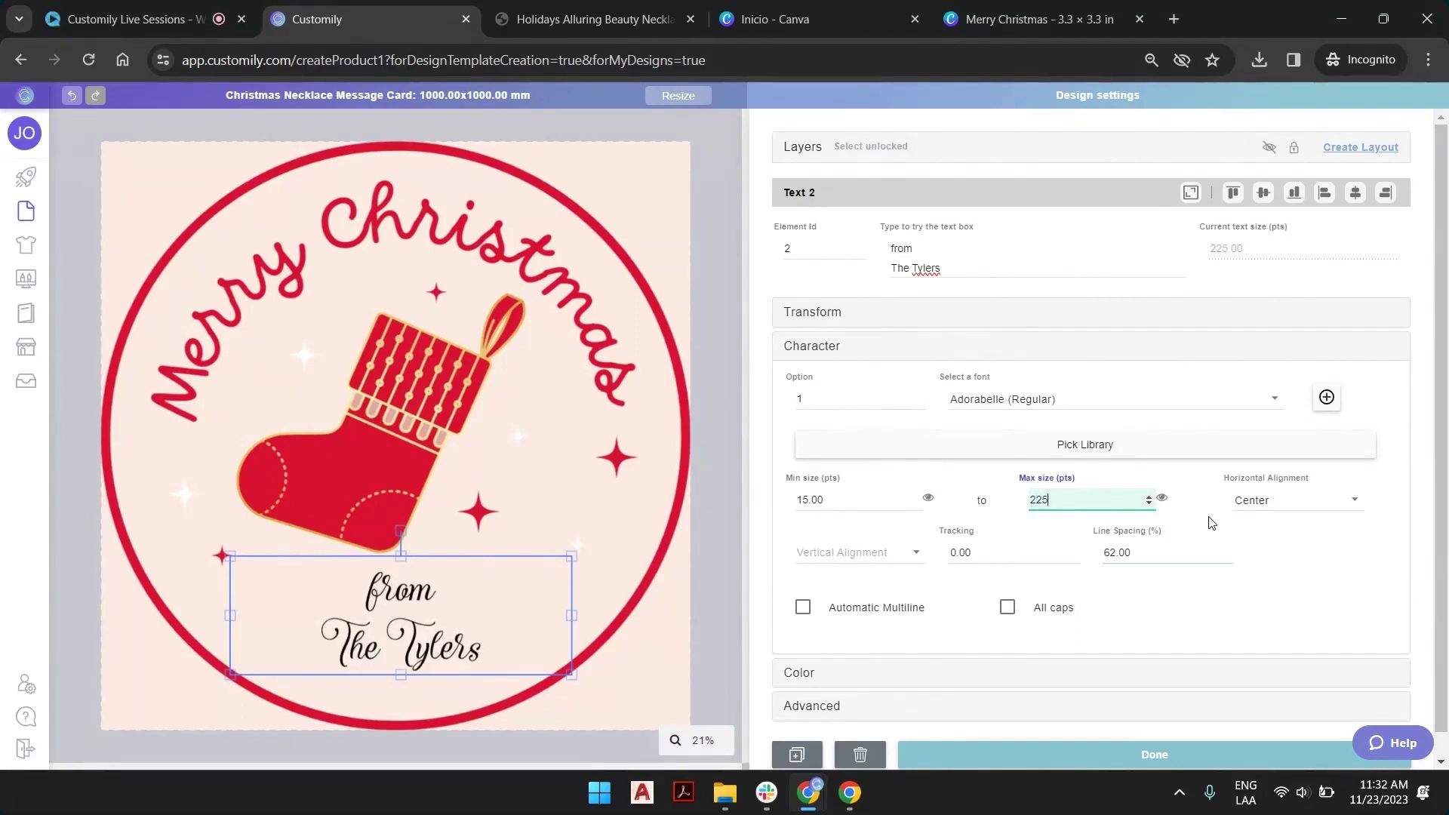
double_click(1170, 557)
text(60)
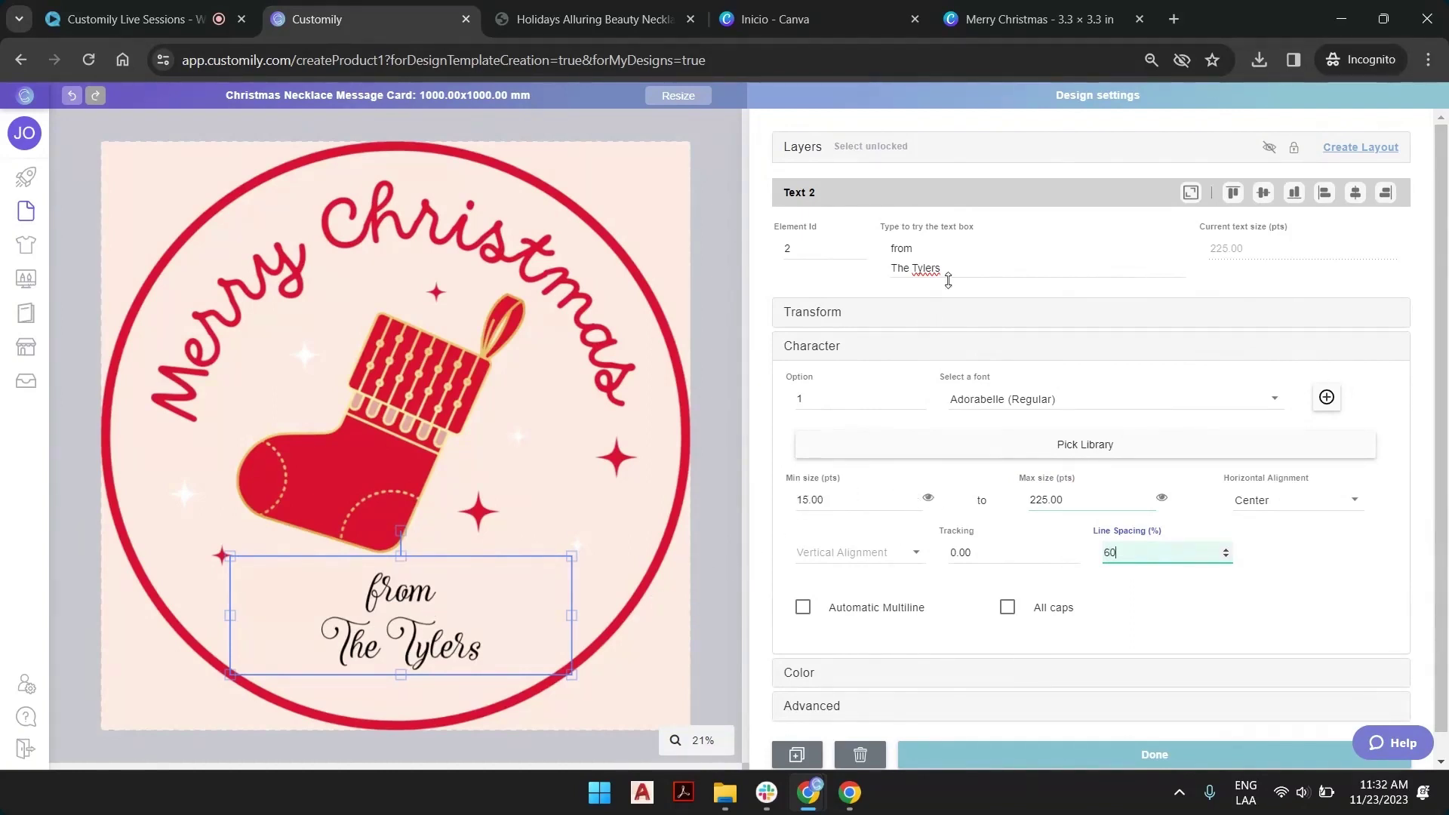
Step: Append a long run of filler words to the second line of the sample text to test automatic shrinking
click(980, 270)
click(981, 271)
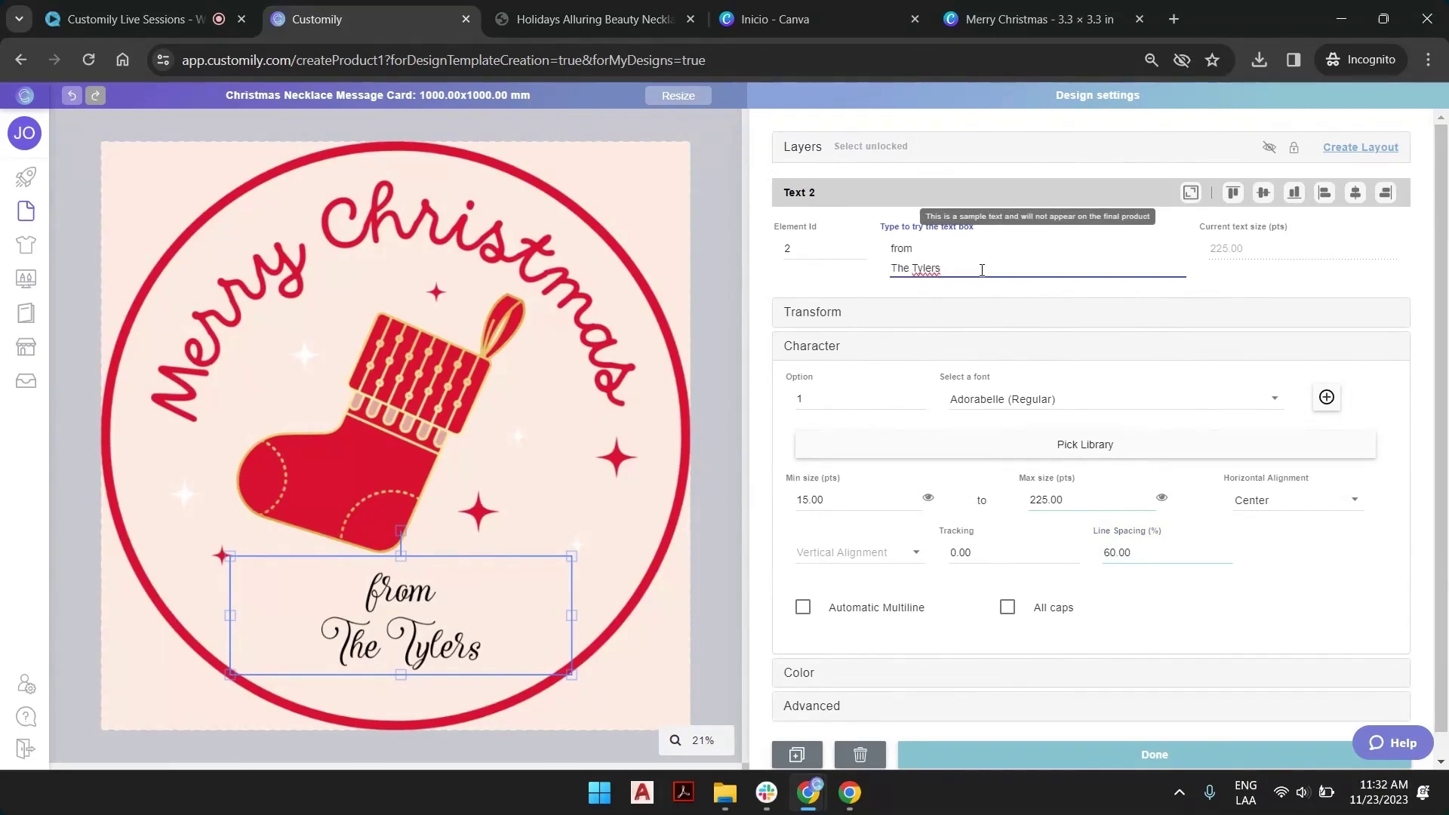
text(kch)
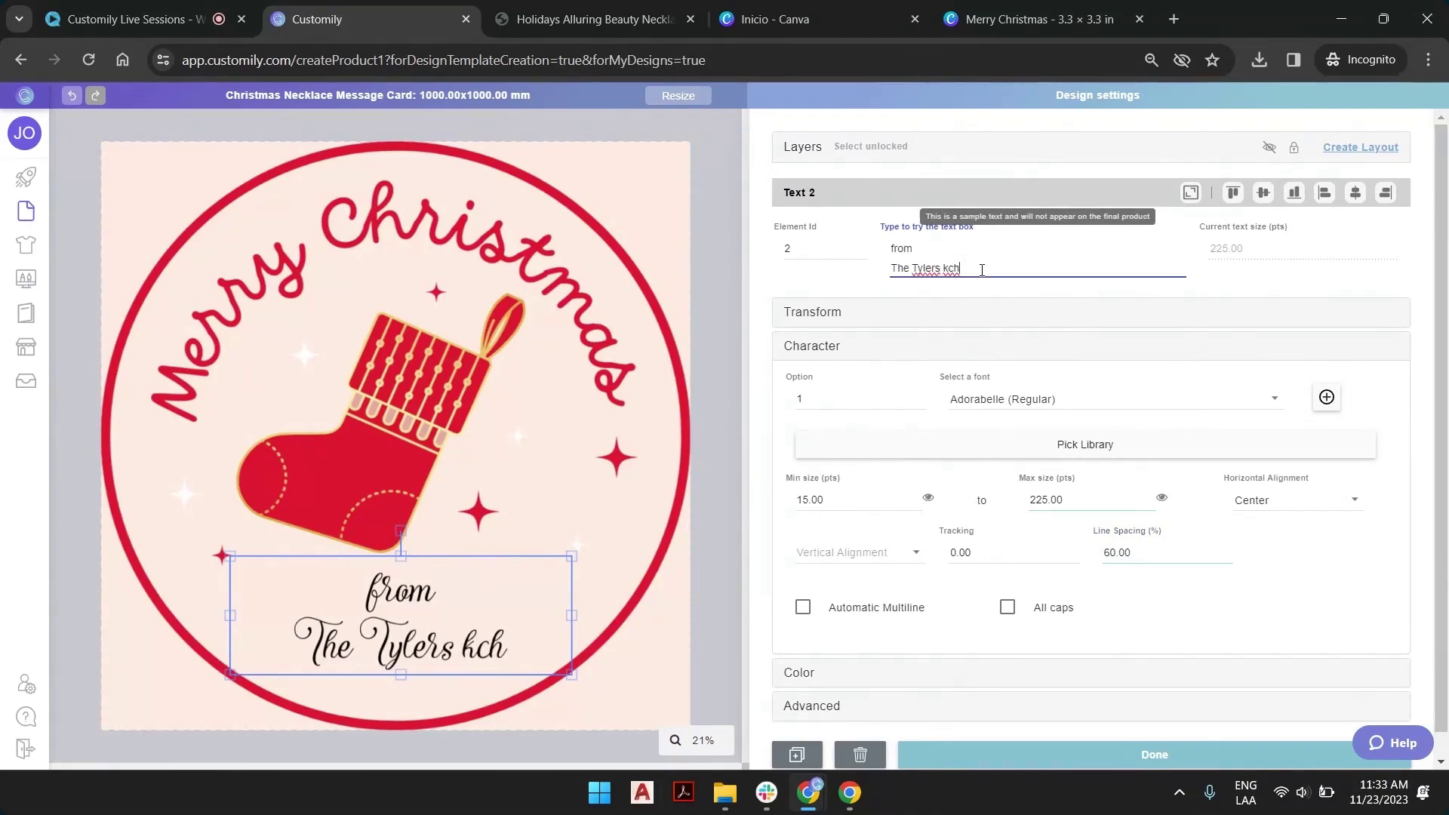
text(evbeieb)
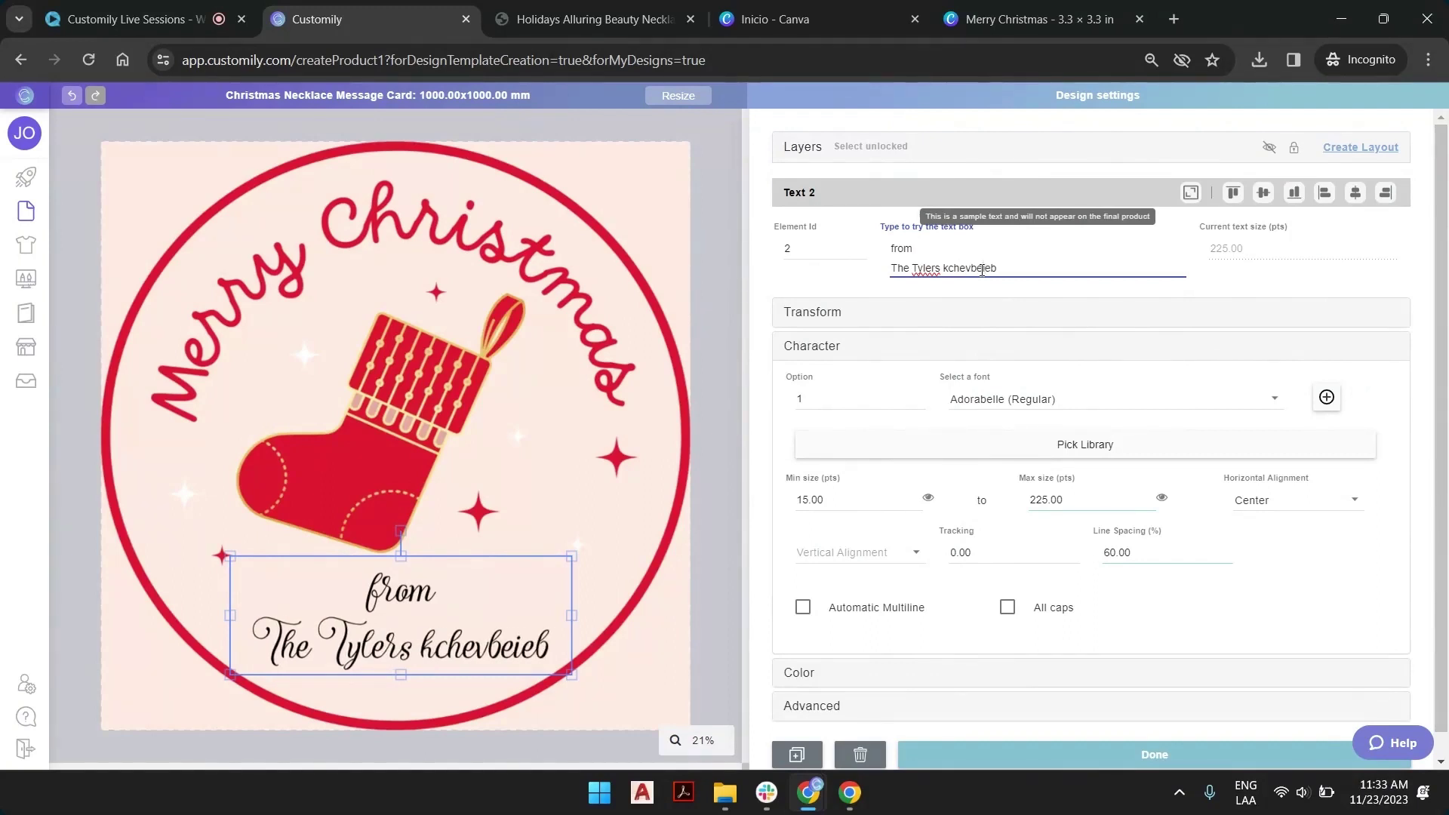
text(e)
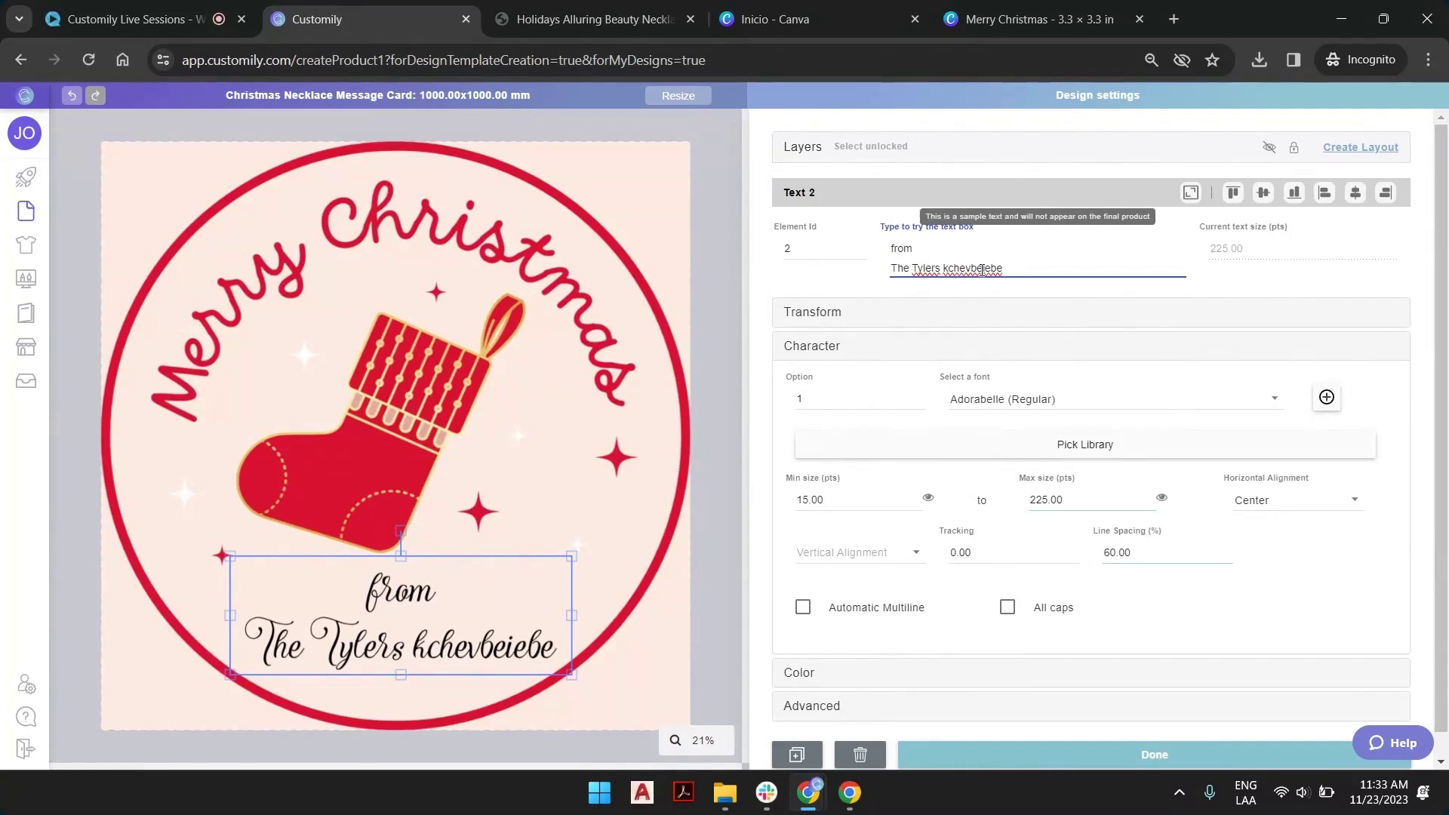
text(lih uou kuu iug)
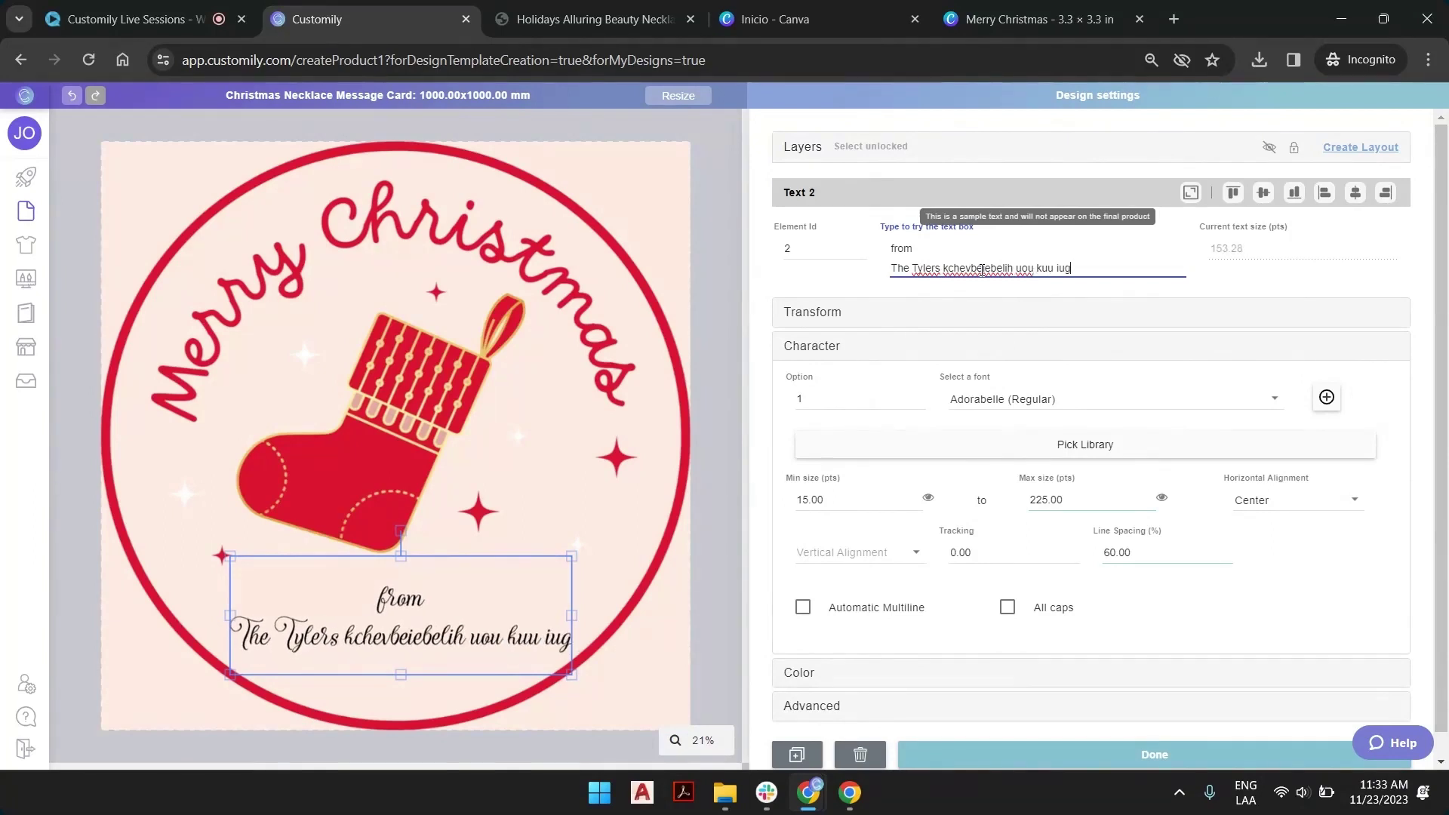
text( evoiiehbu iugeueciuge)
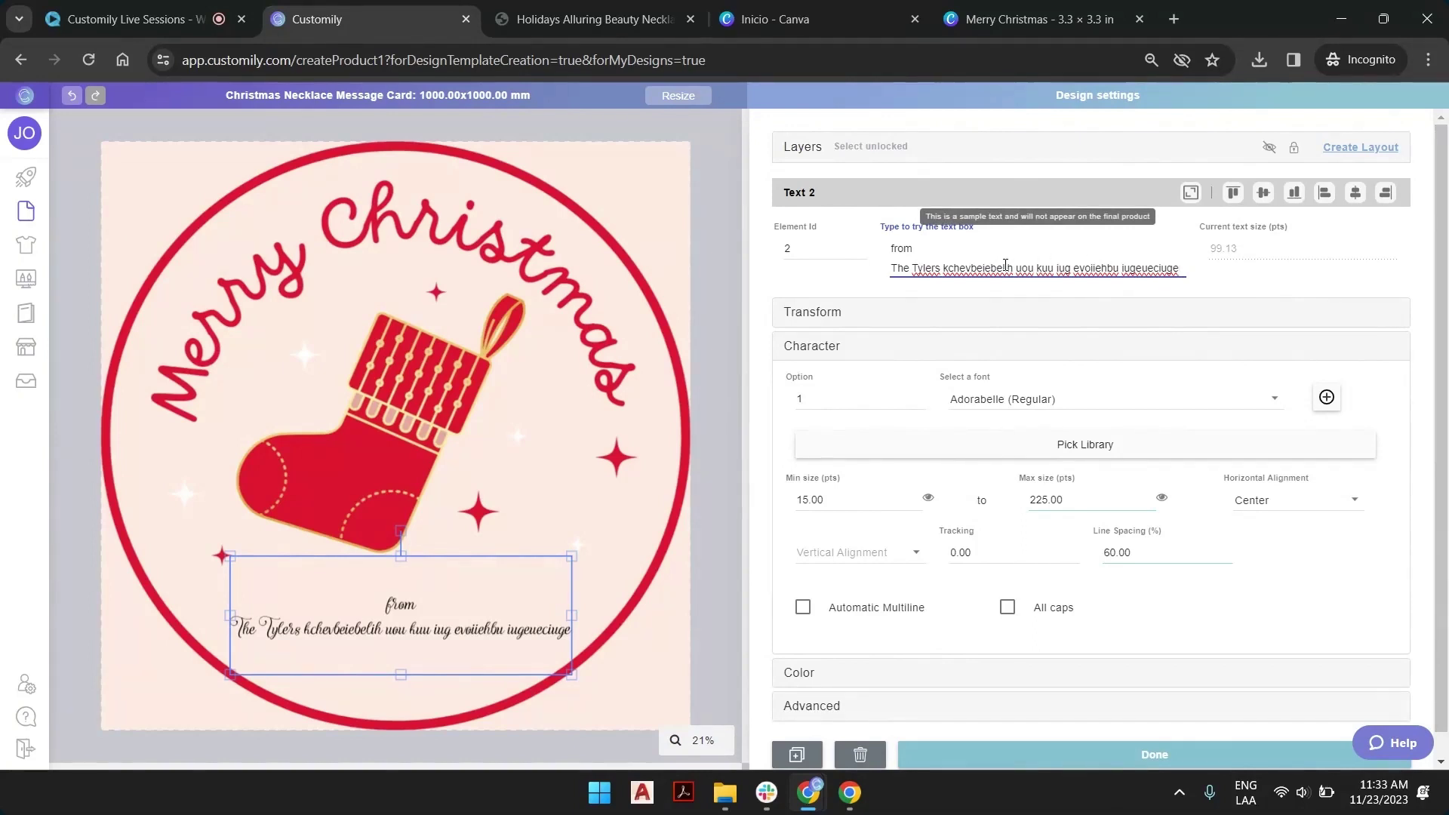
Step: Preview the message text at its minimum size, and set the minimum size to 150 pts
double_click(804, 499)
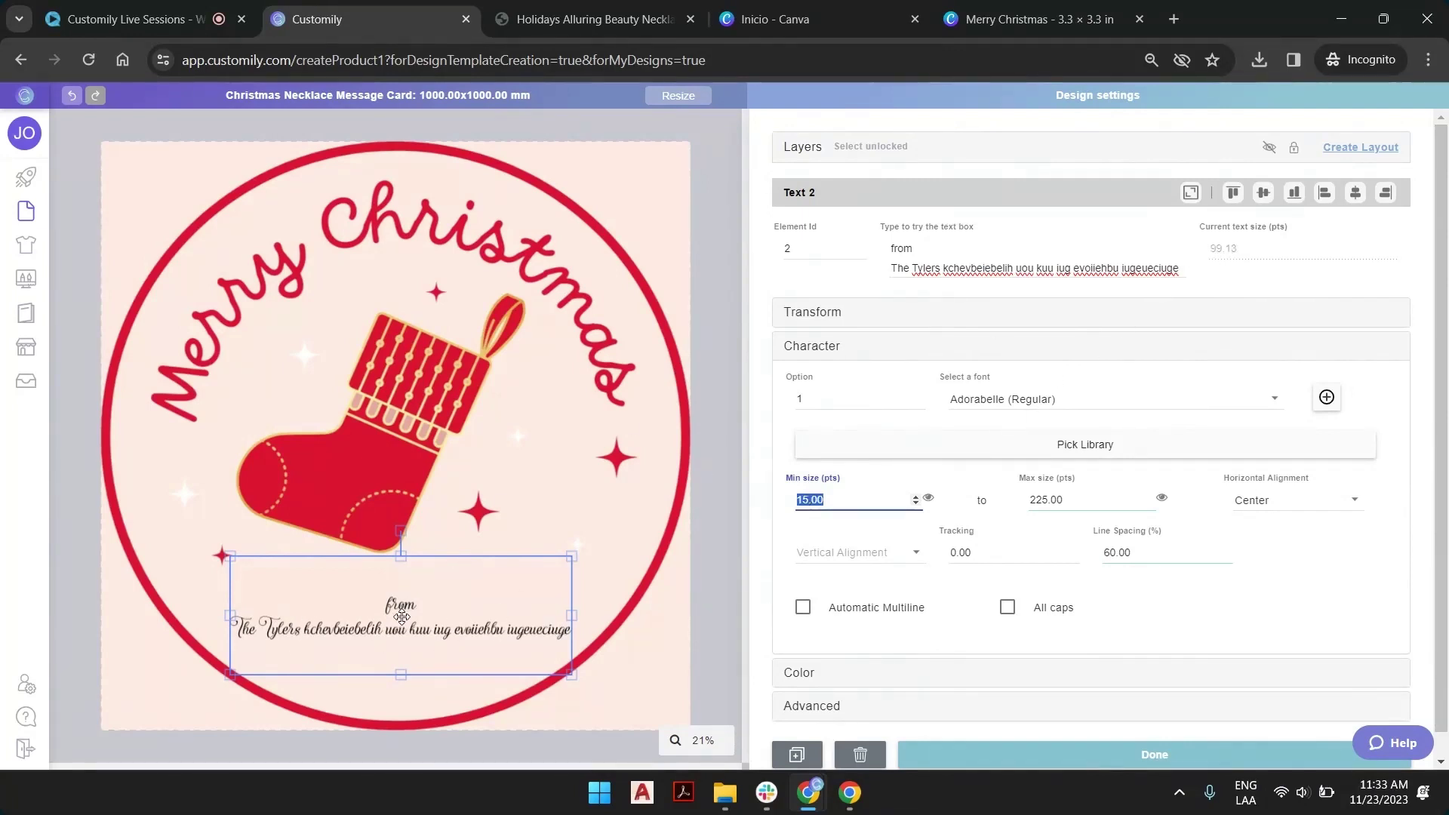
click(833, 499)
click(928, 499)
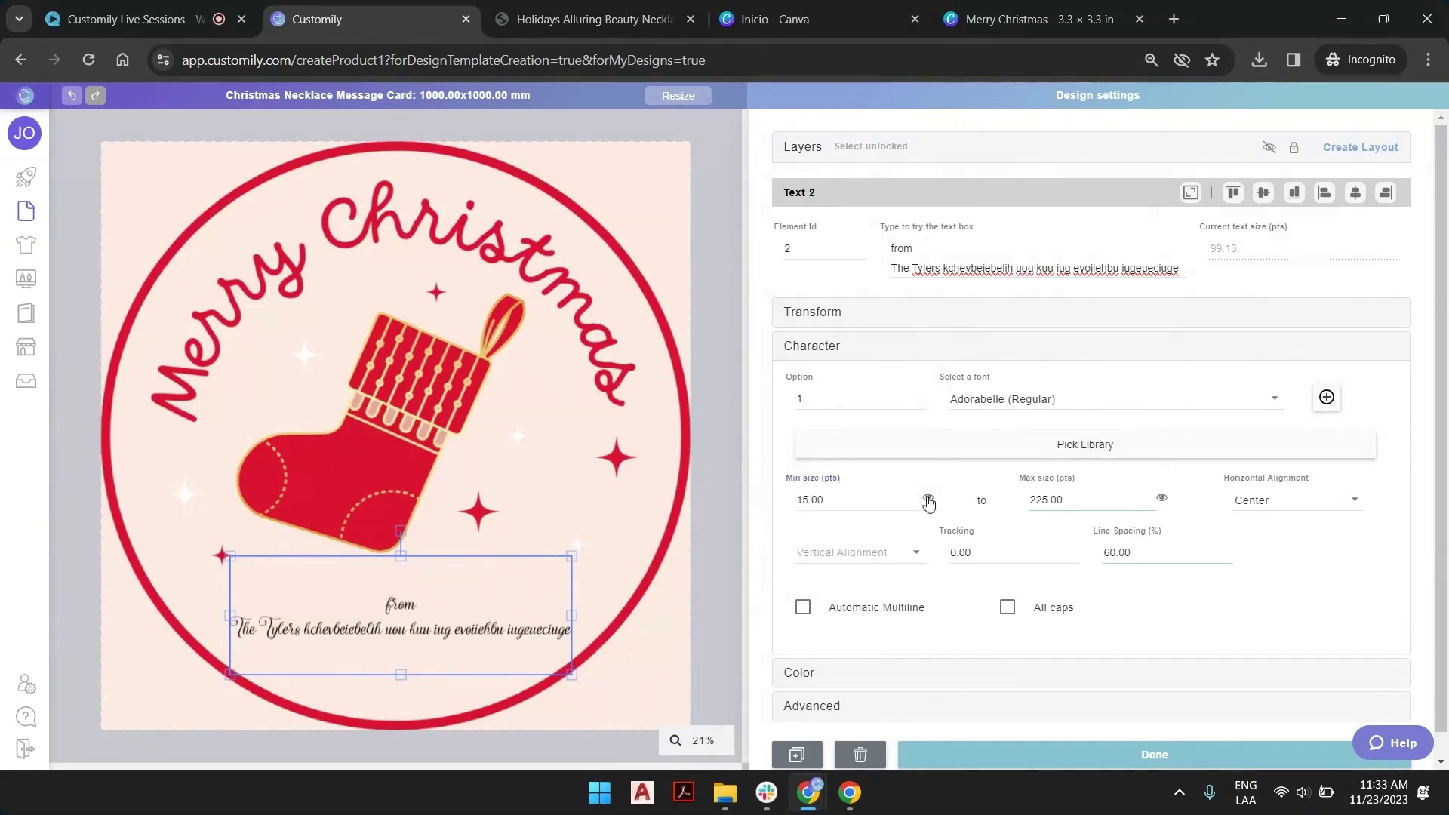
click(929, 500)
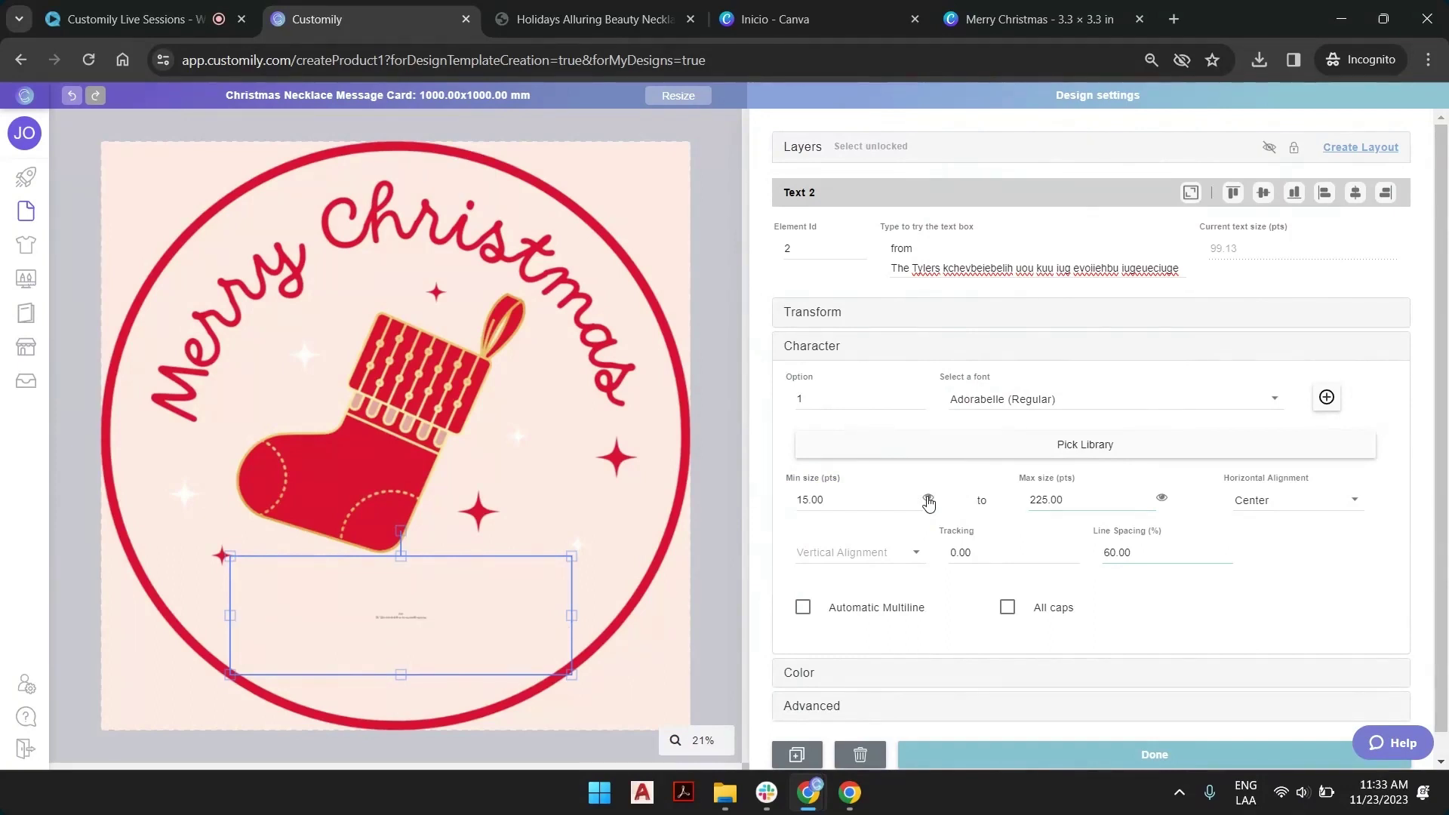
click(928, 499)
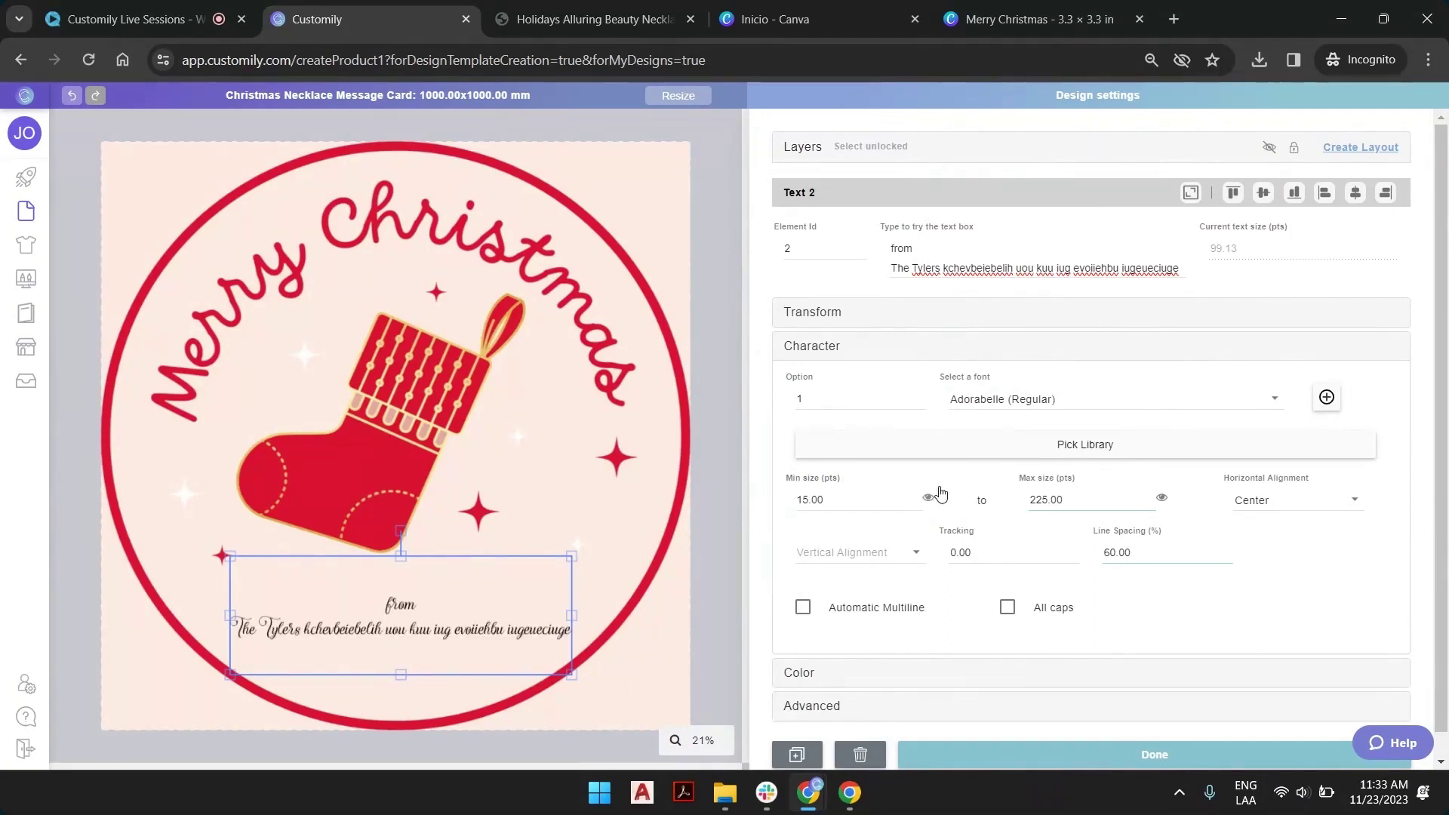
click(808, 500)
text(0)
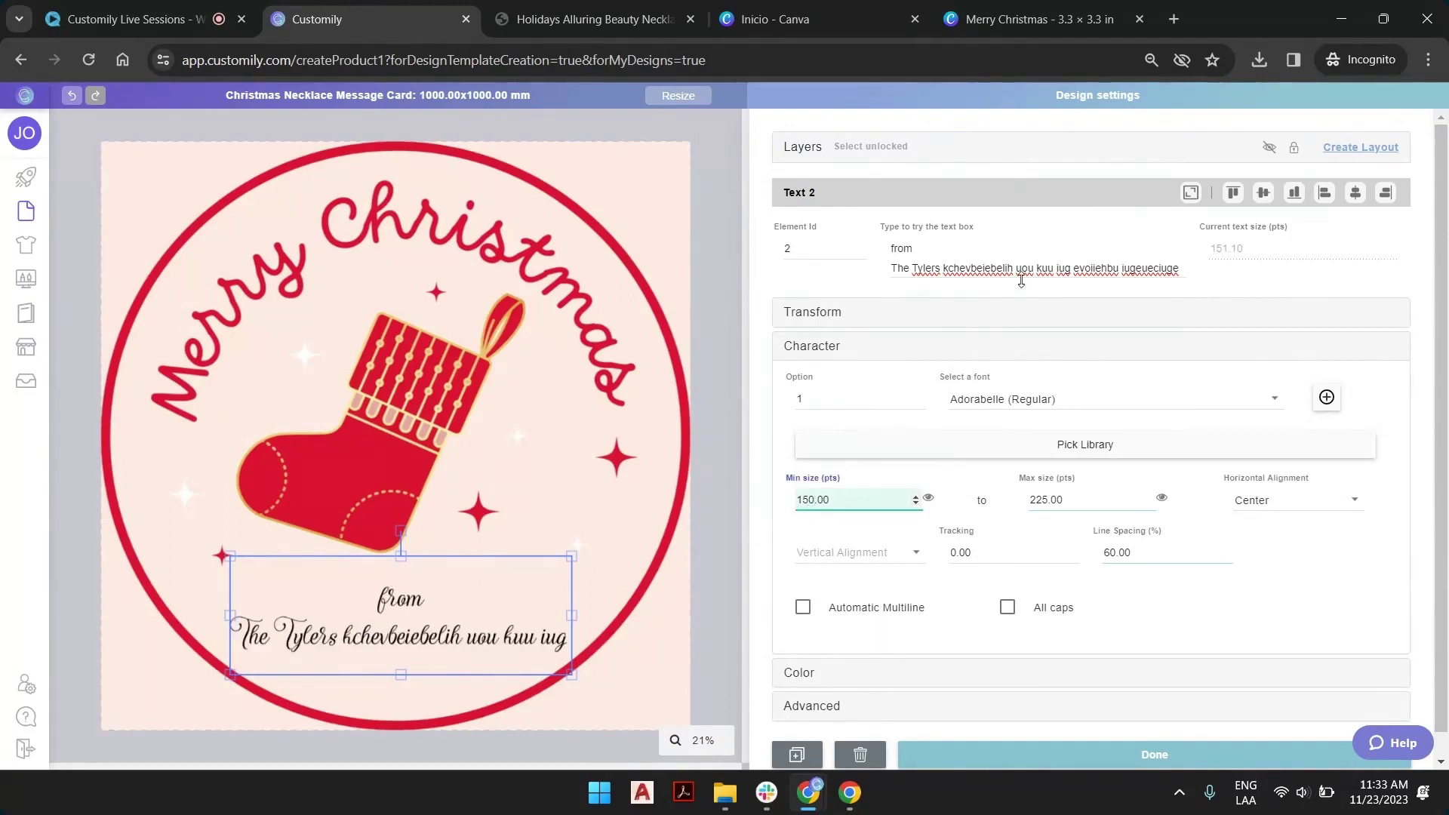
Step: Delete most of the filler words from the sample text's second line, keeping only "kchevbeieb" after the family's name
drag(1174, 268, 1023, 264)
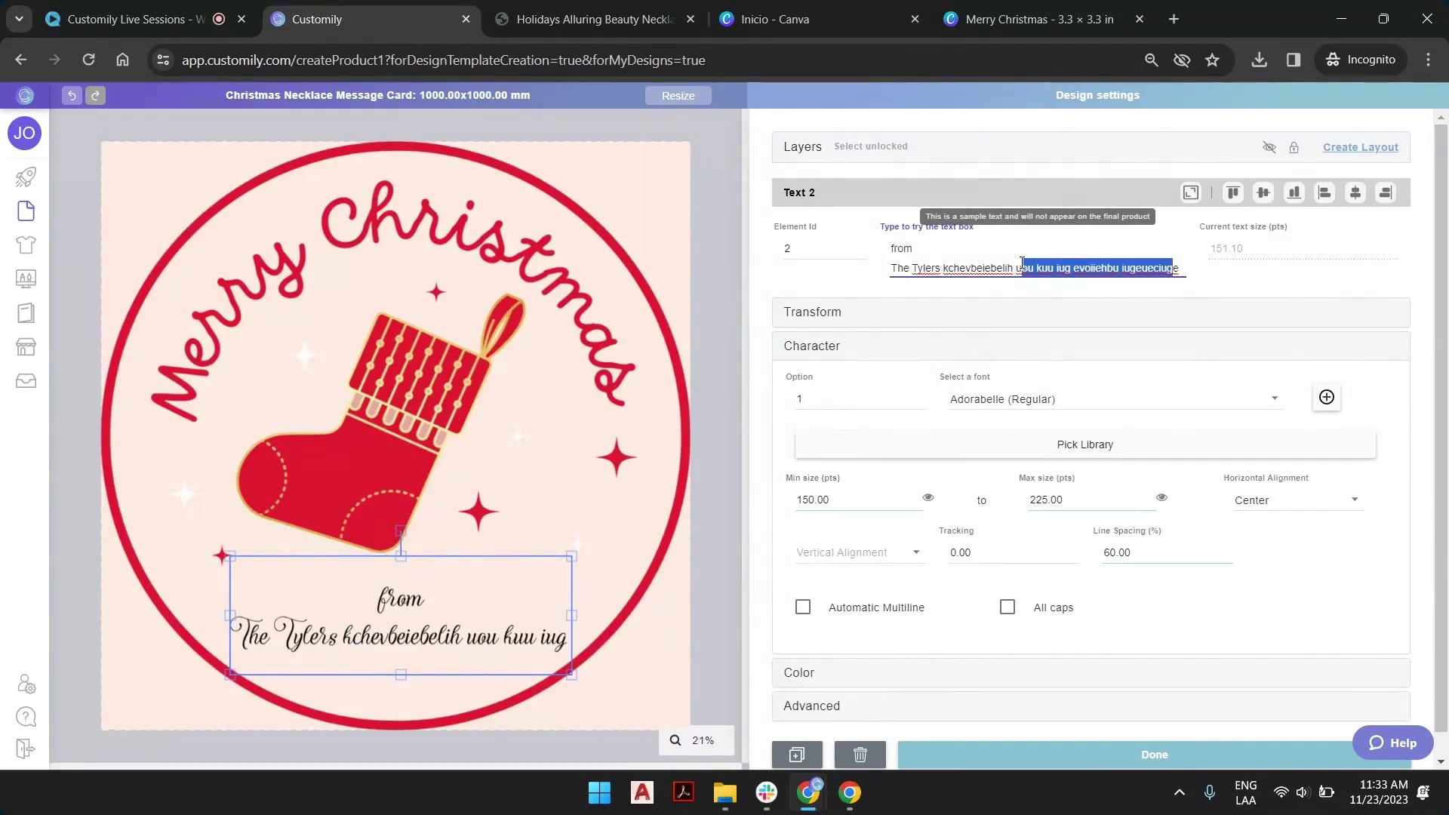
key(BackSpace)
key(BackSpace)
key(BackSpace)
key(BackSpace)
key(BackSpace)
key(BackSpace)
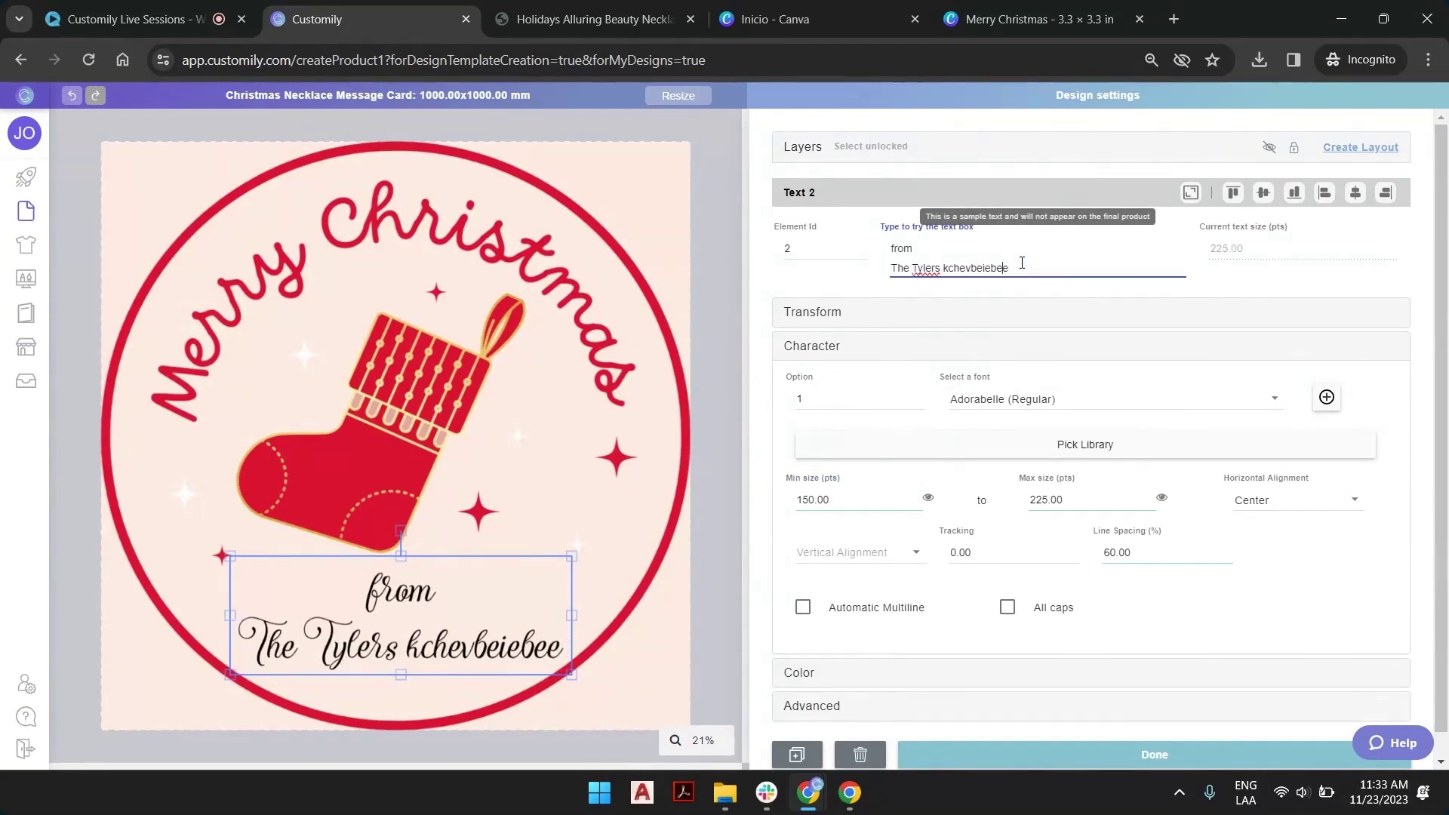
key(BackSpace)
key(BackSpace)
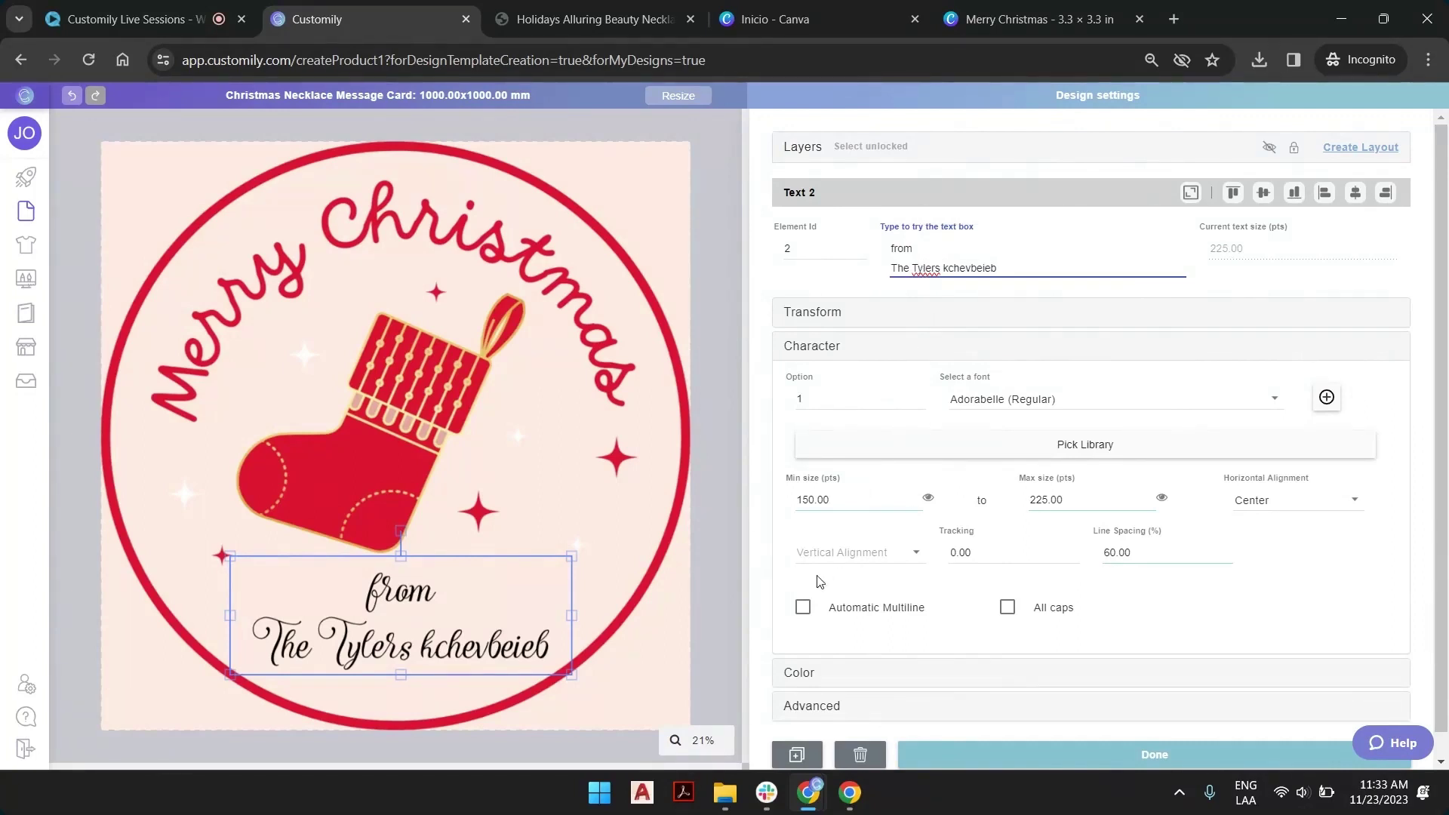
Step: Enable Automatic Multiline for the message text and merge the two sample lines into one
click(804, 608)
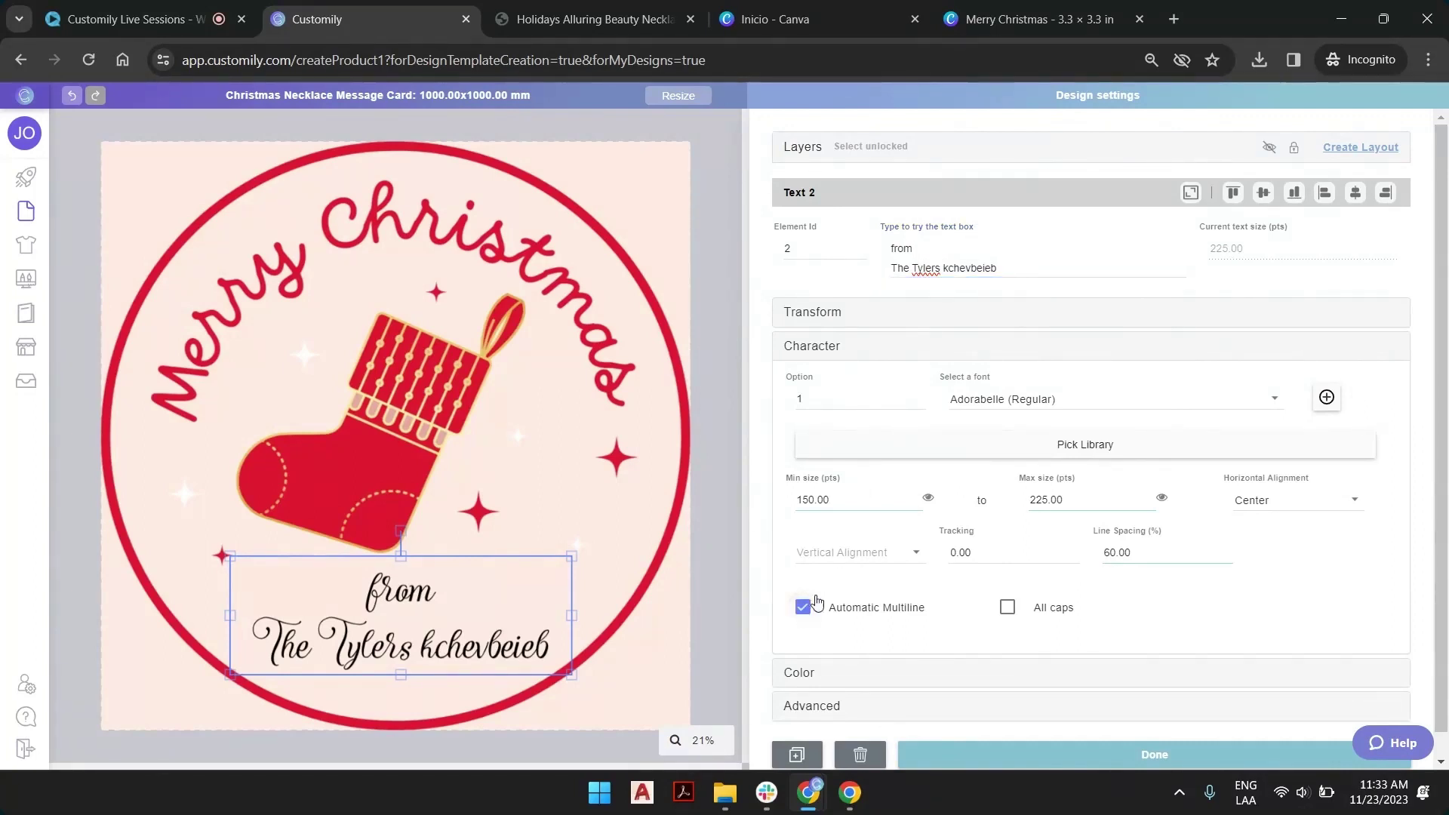
click(939, 255)
key(ctrl+a)
click(928, 246)
key(BackSpace)
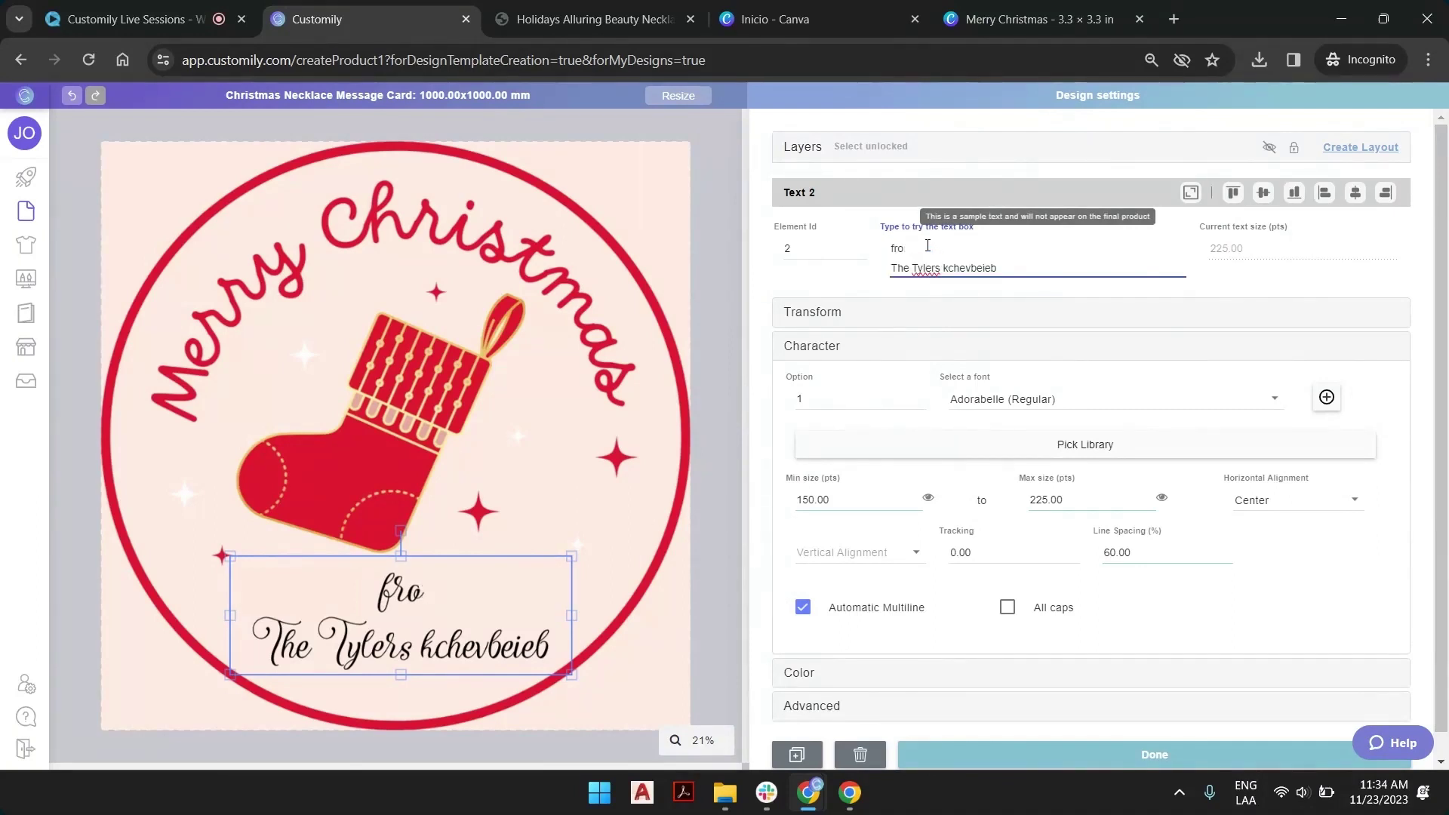
key(Delete)
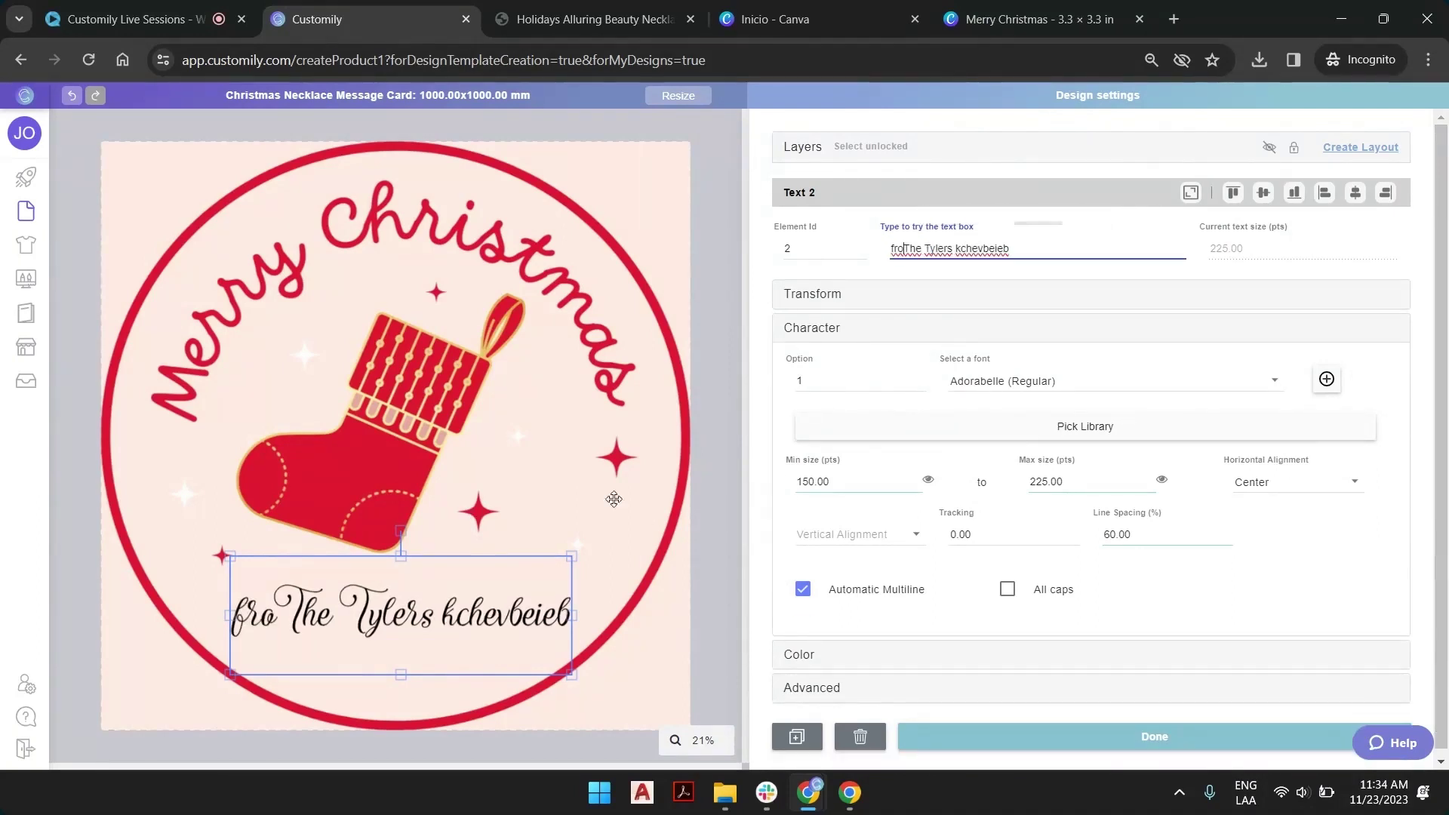
Step: Insert the filler words "skwcni ihwdi ihiwdhi ihw" into the sample text to test automatic line wrapping
click(981, 249)
text(skwcni ih)
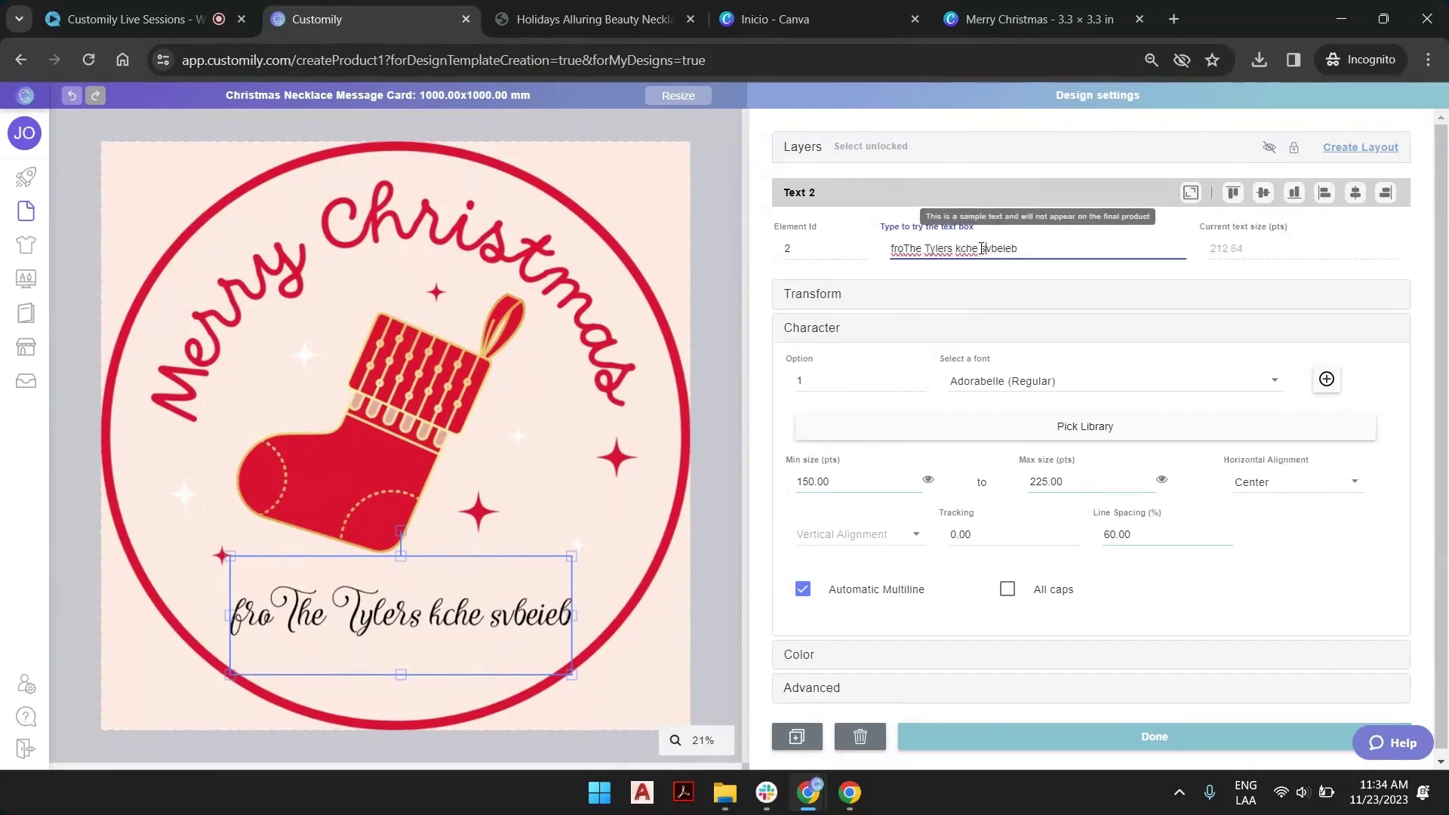
text(wdi ihiwdhi)
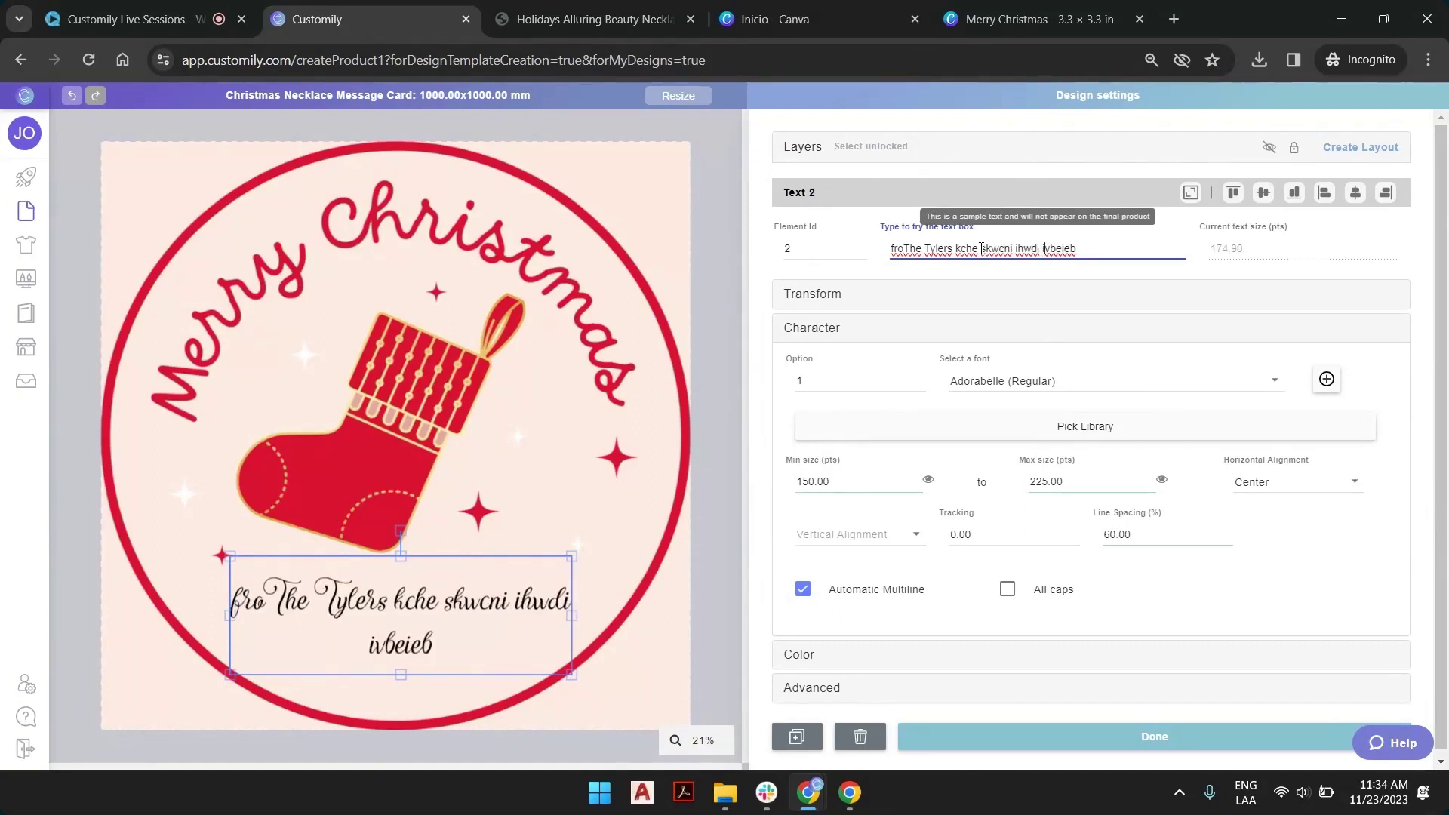
text( ihw)
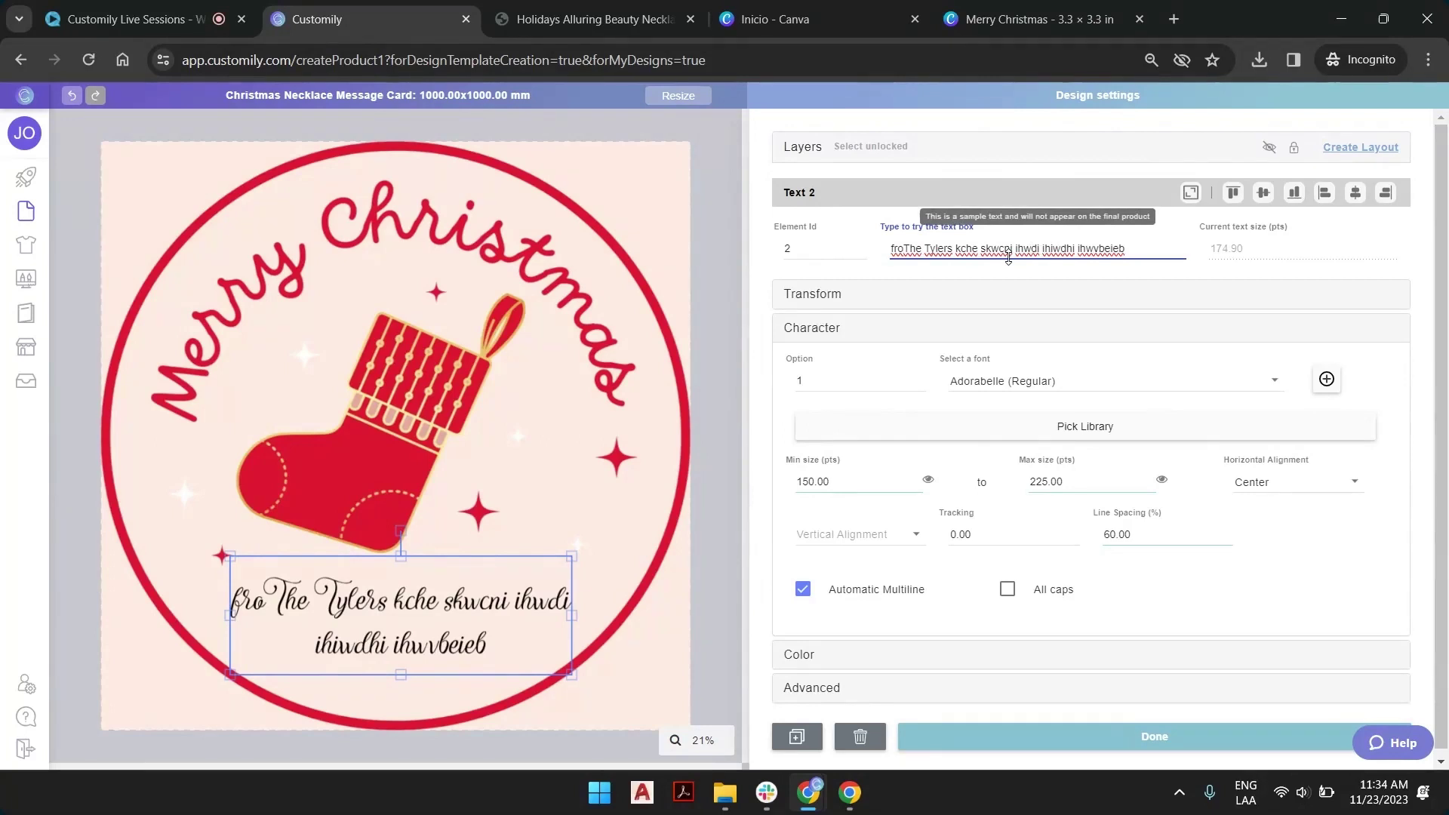
Step: Replace the whole sample text with "from" on the first line and the family's name on the second
key(ctrl+a)
key(BackSpace)
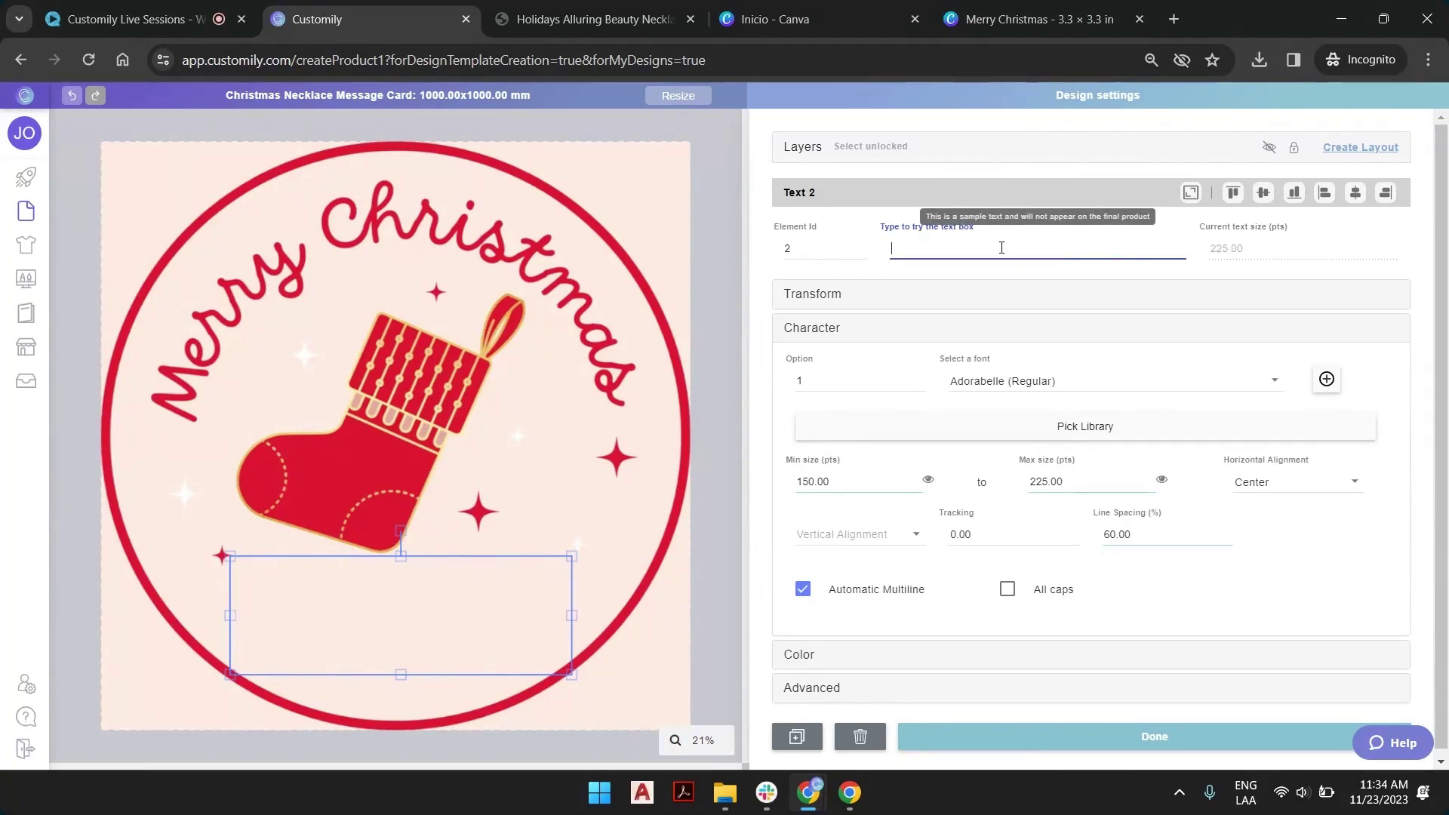
text(from)
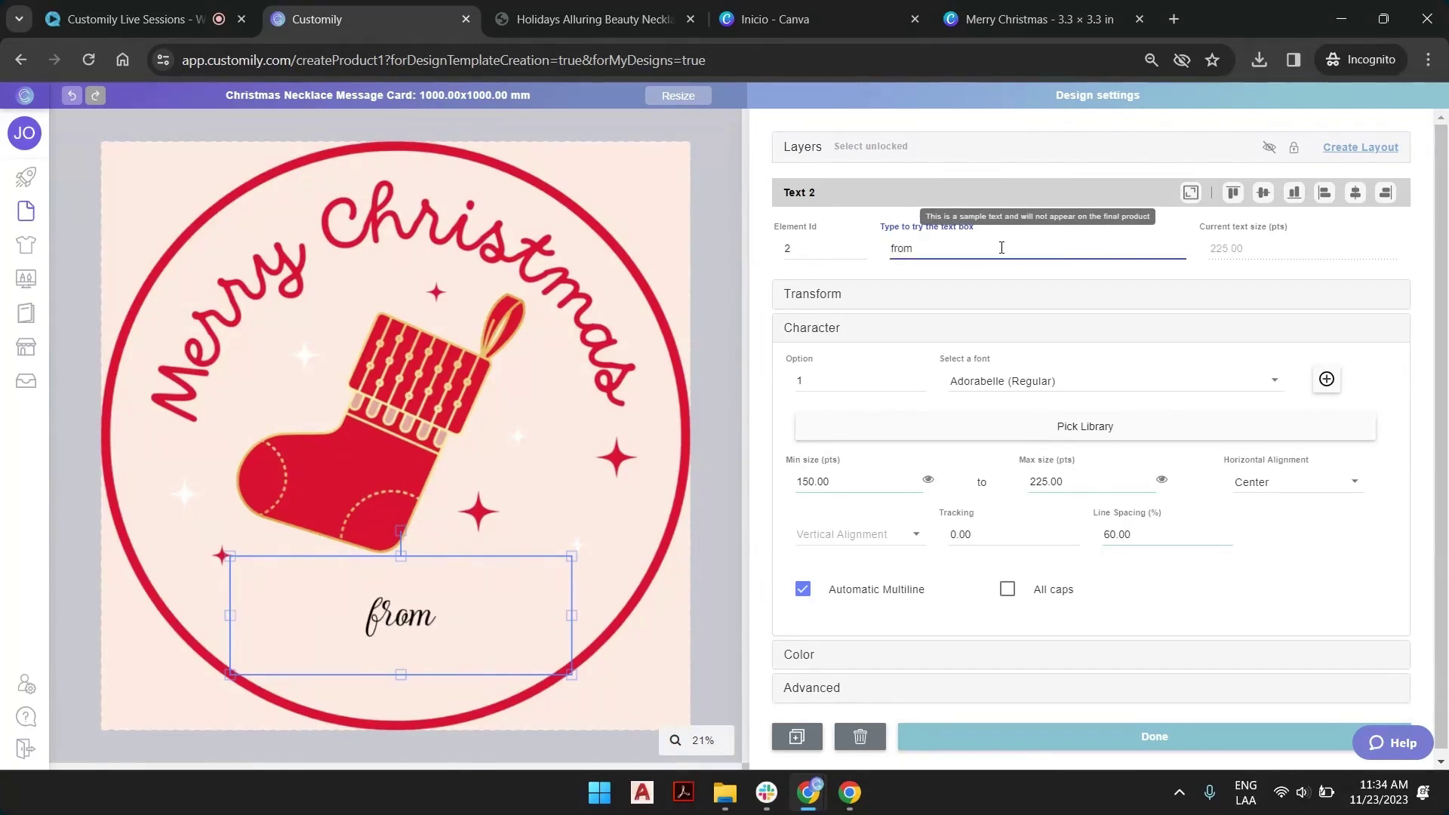
key(Return)
text(The Tylers)
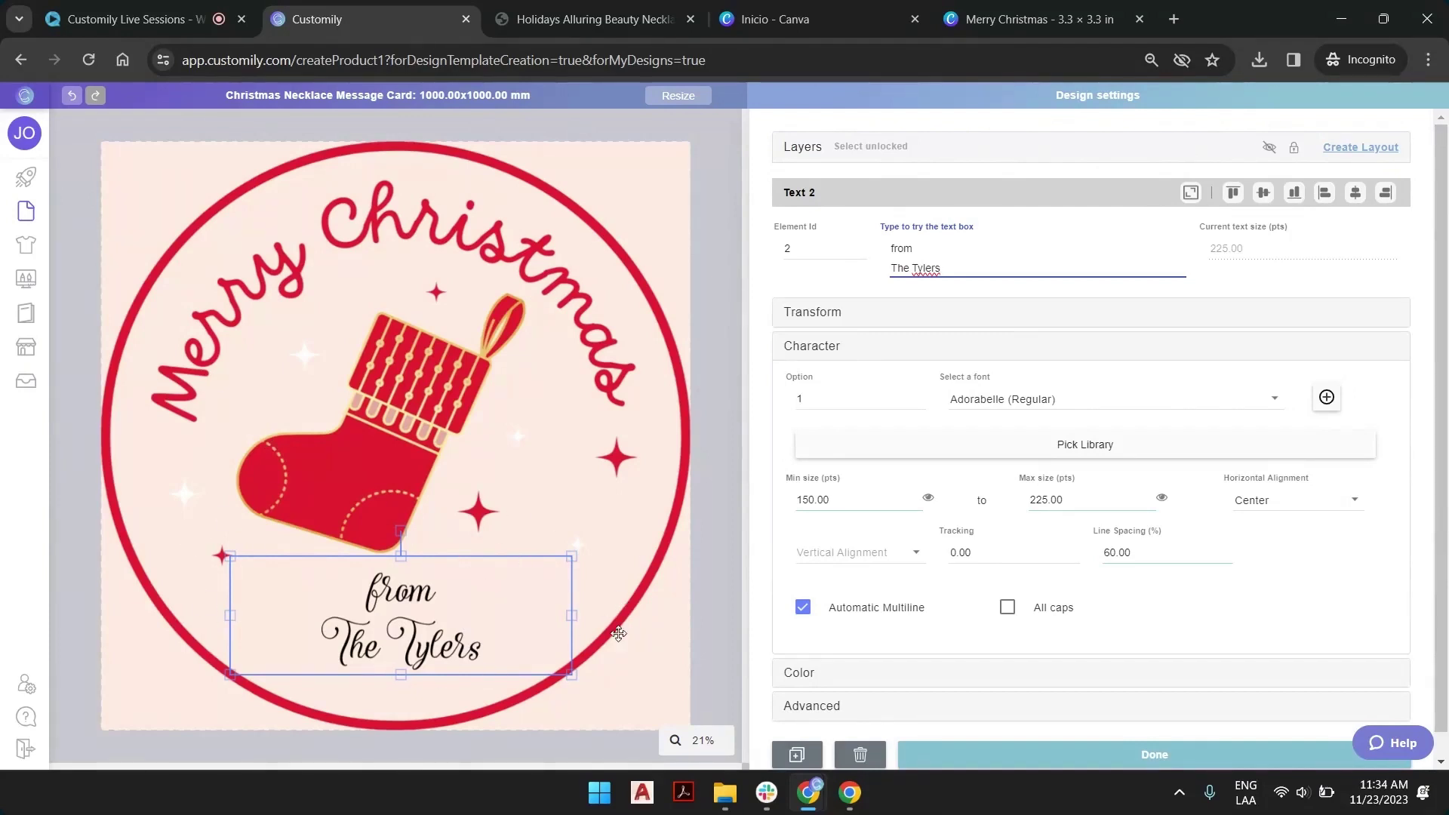
Step: Set the message text's fill colour to the red sampled from the "Merry Christmas" lettering
click(927, 331)
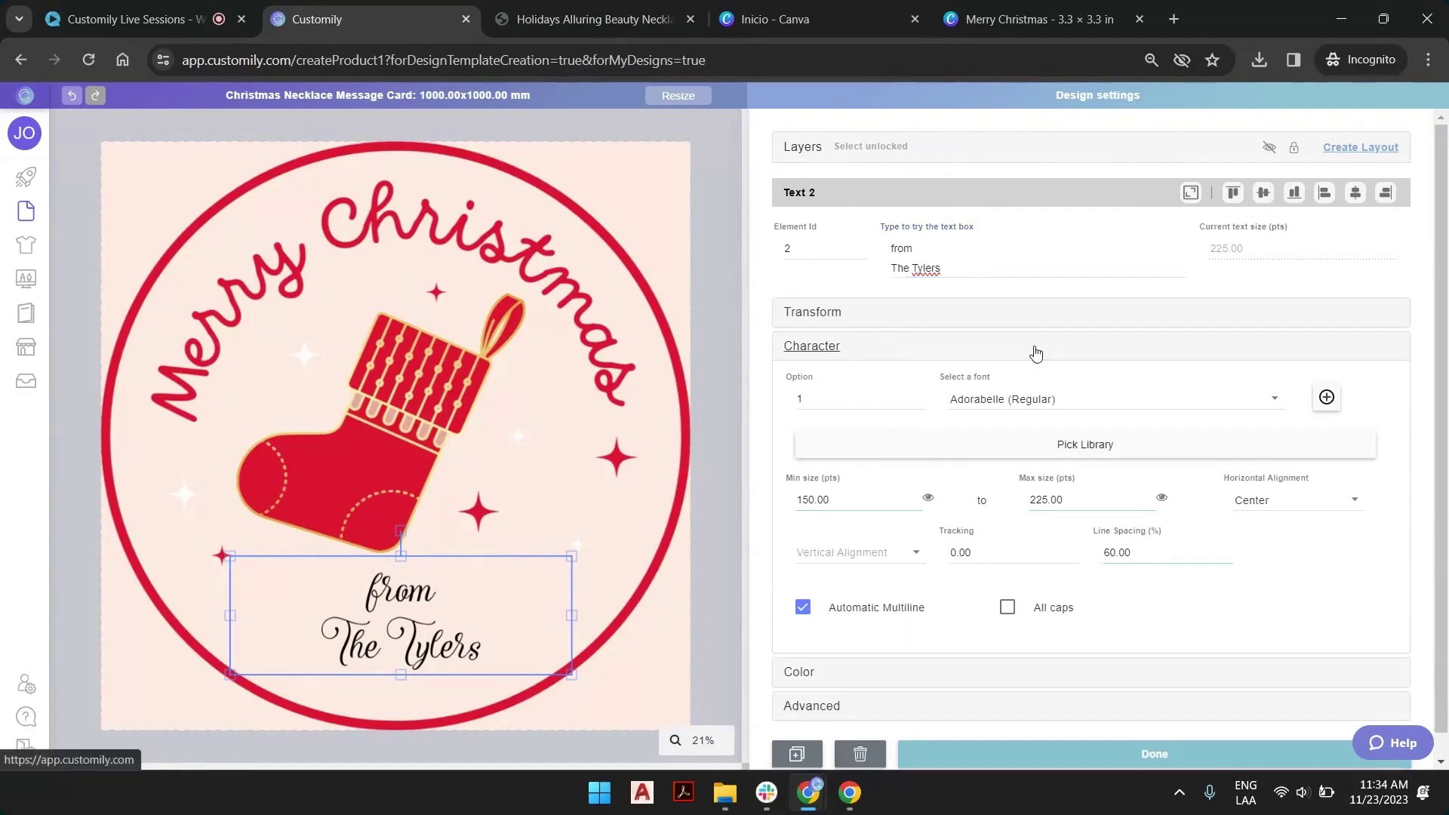
click(1036, 352)
click(873, 388)
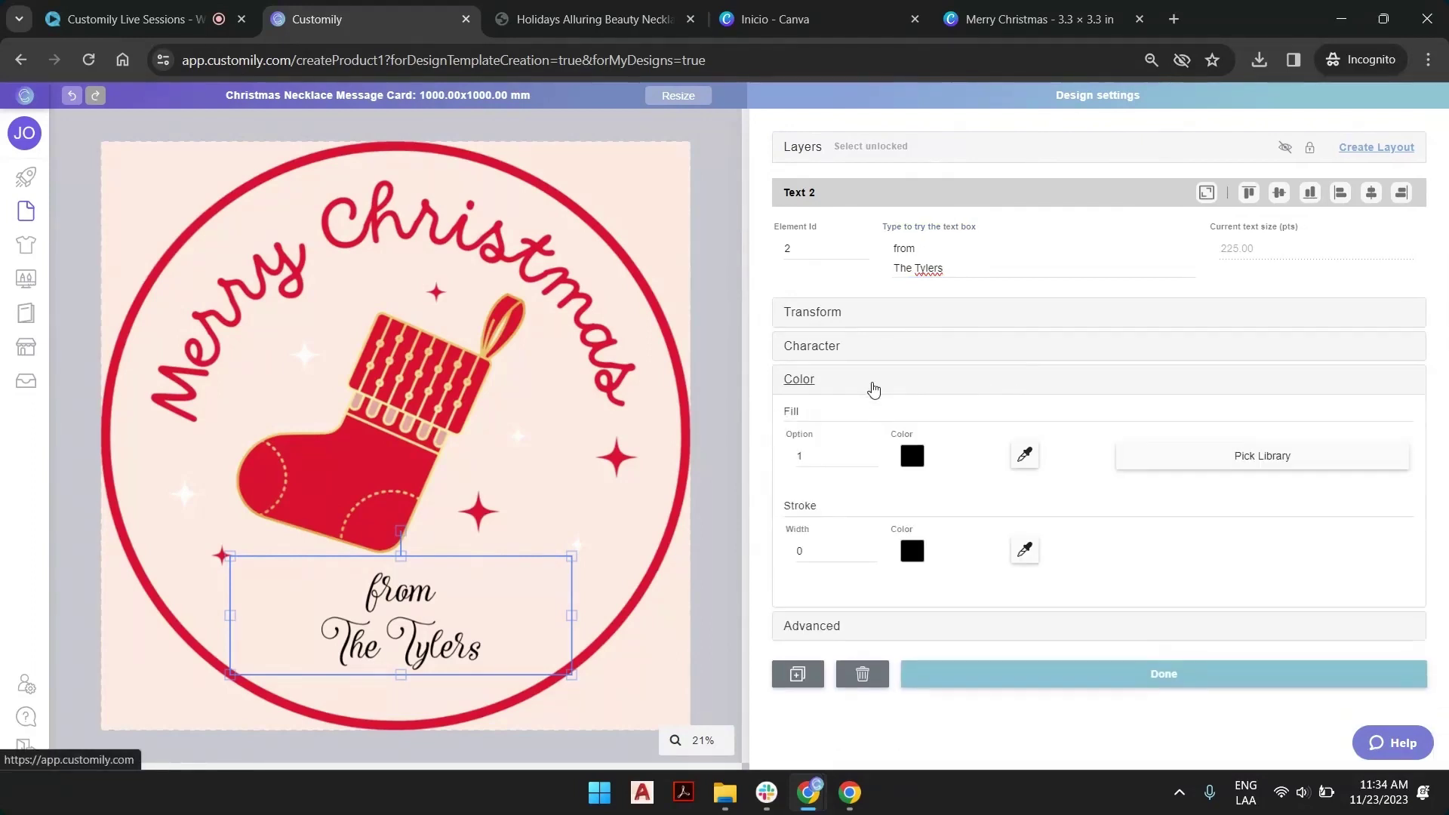
click(1025, 455)
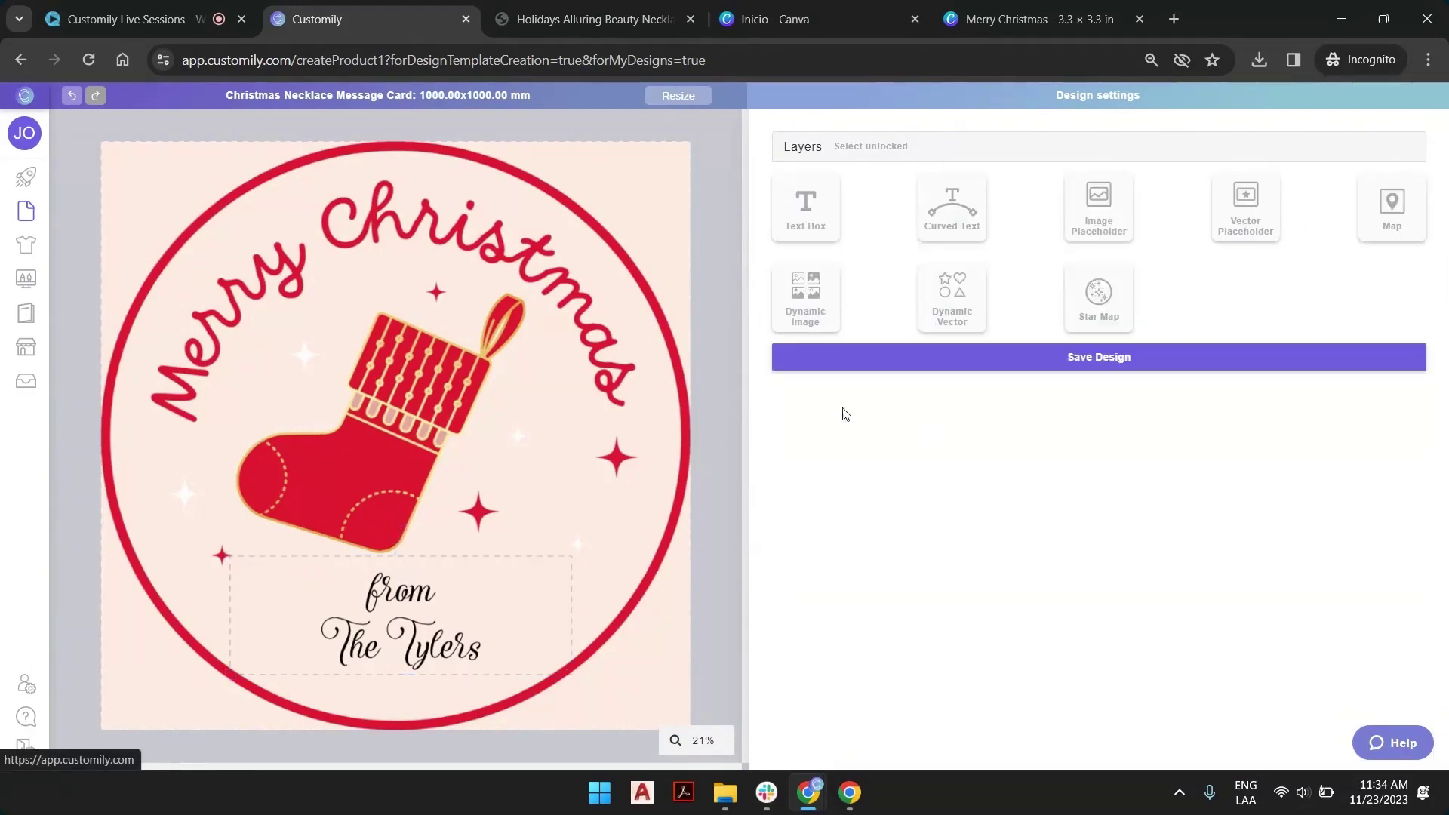
click(534, 241)
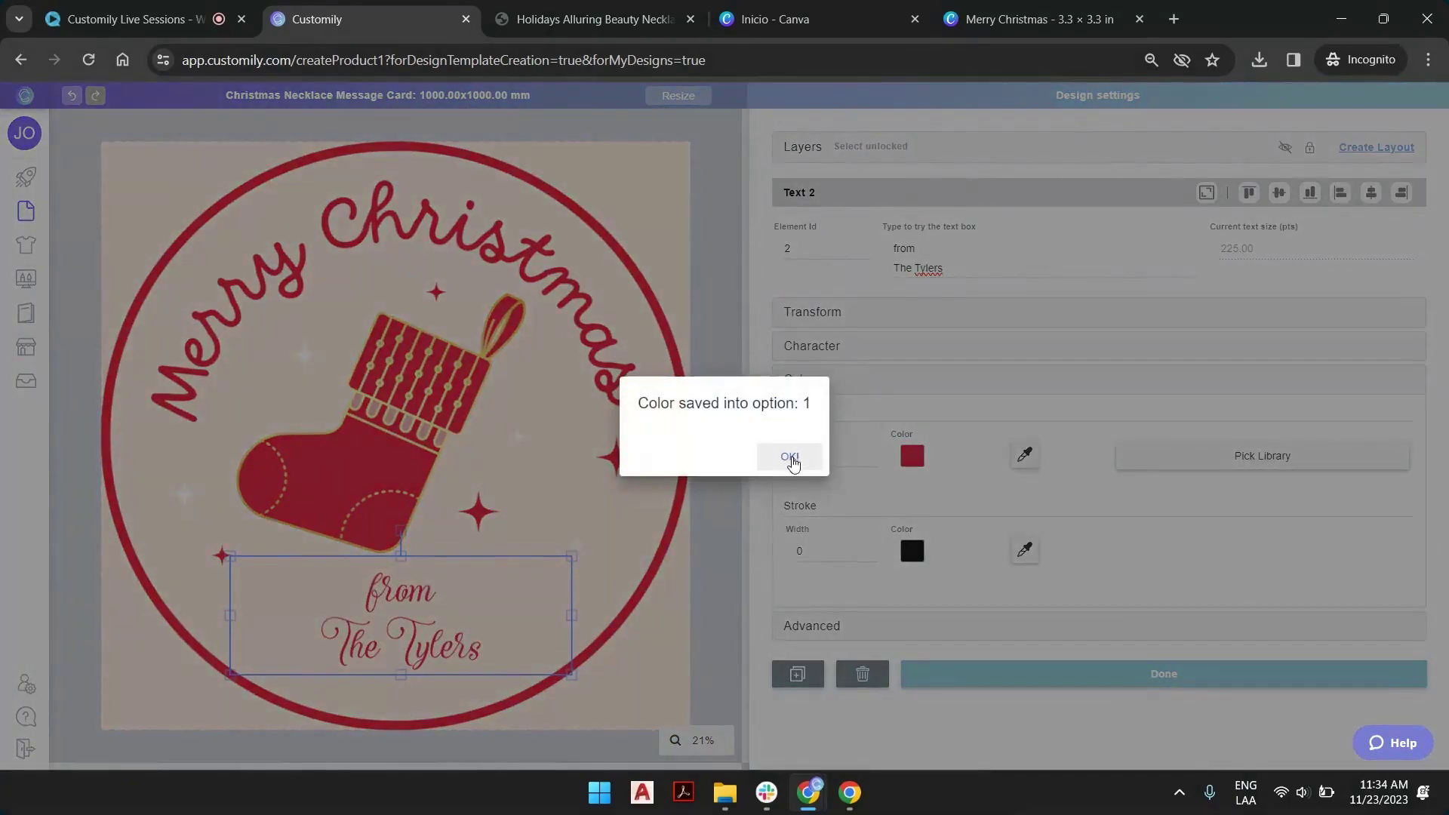
click(789, 453)
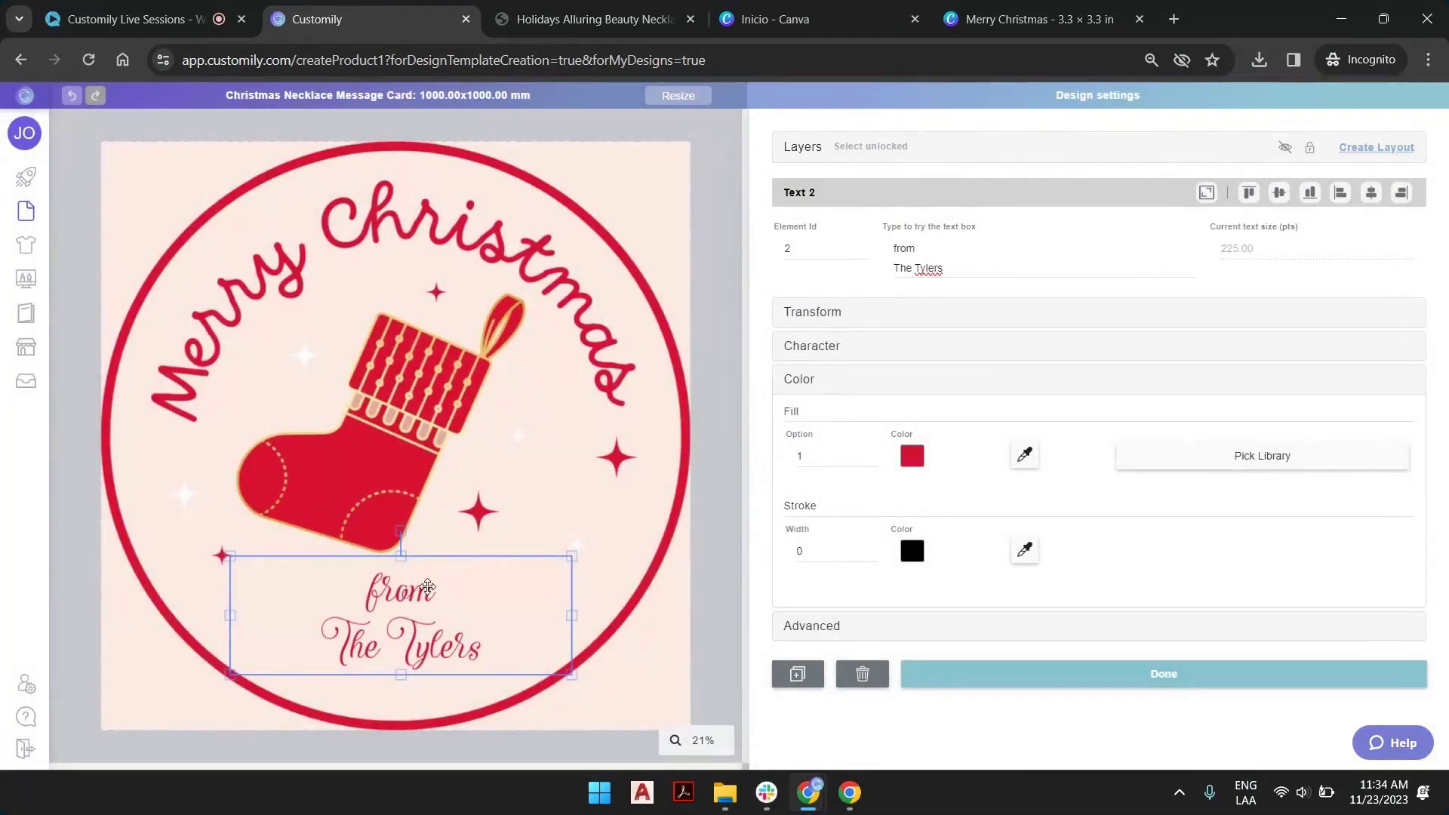
Step: Rename the Text 2 layer as "Type your Message"
click(814, 151)
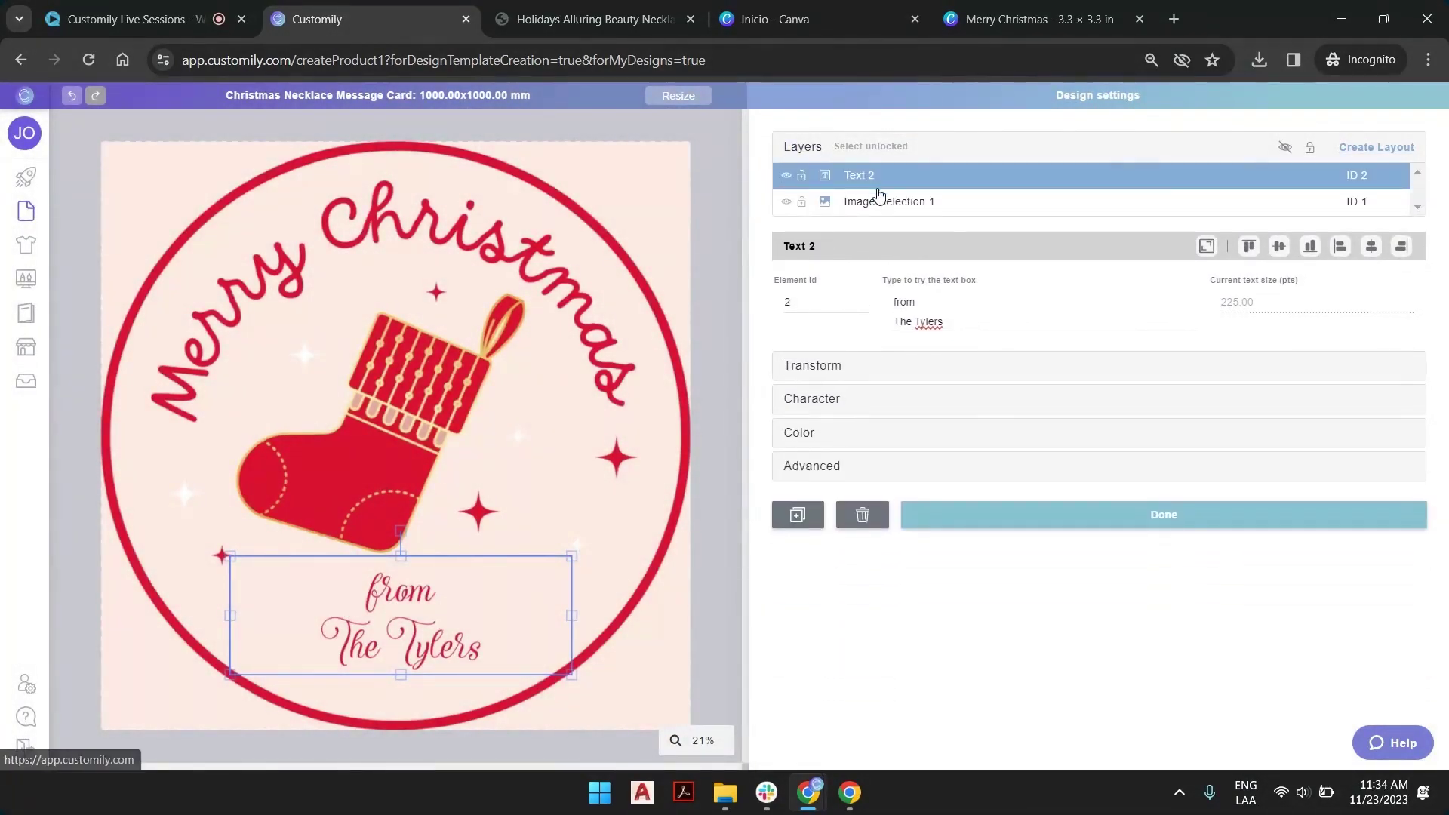
double_click(868, 180)
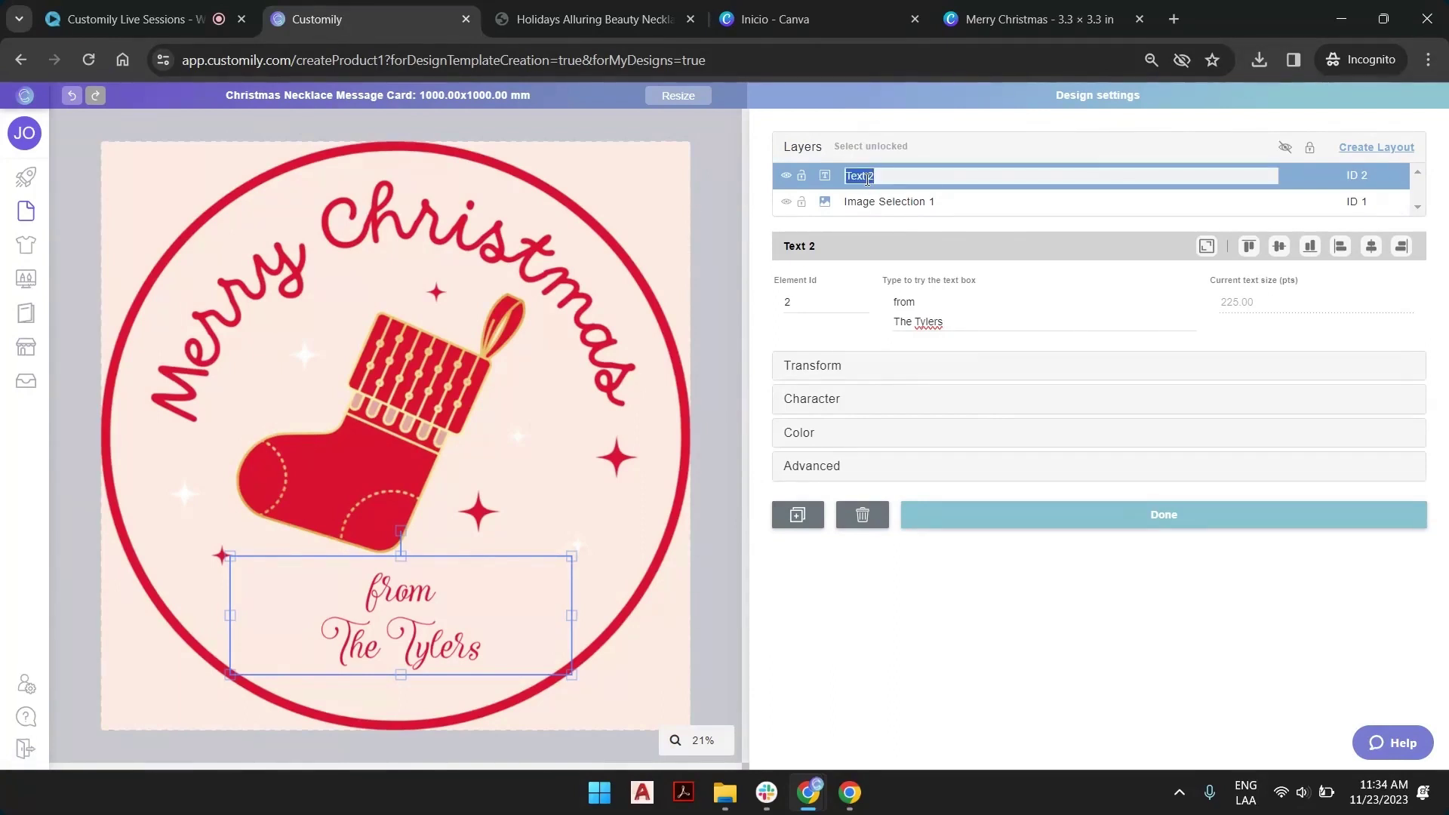
text(Type your Message)
key(Return)
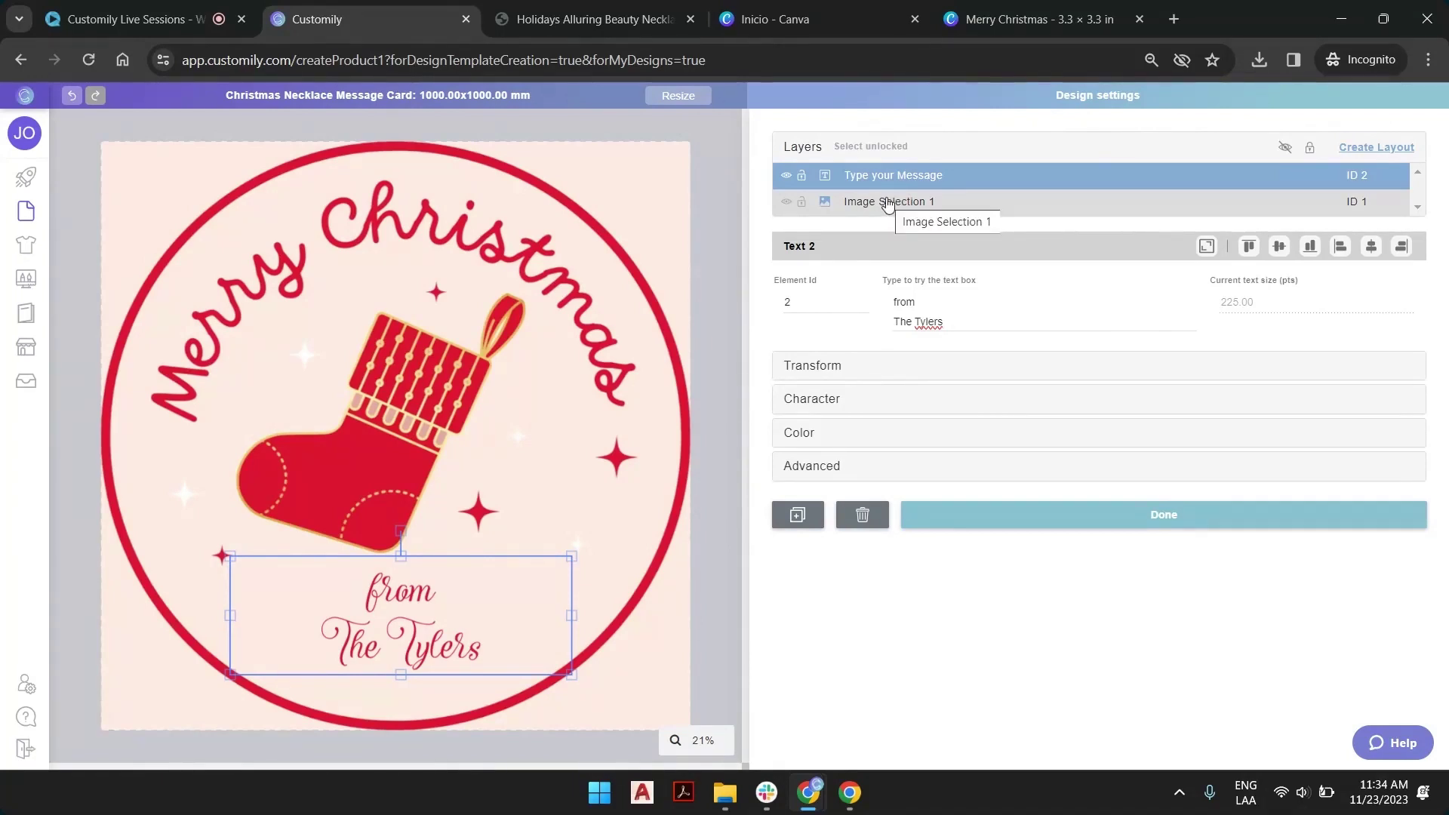
Step: Try the message text box higher up on background option 2, check that placement on option 1, and undo the move
click(917, 203)
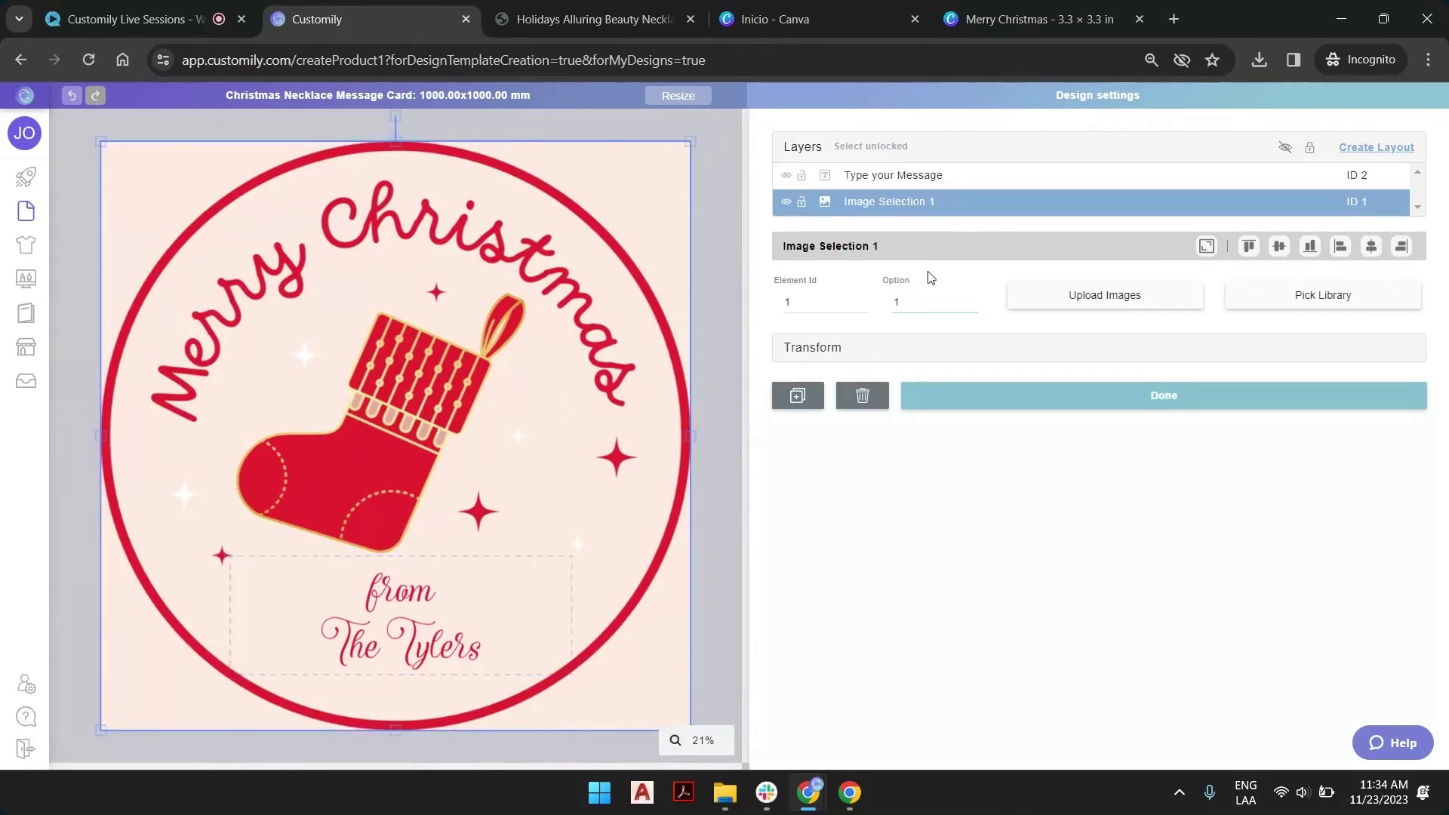
click(972, 302)
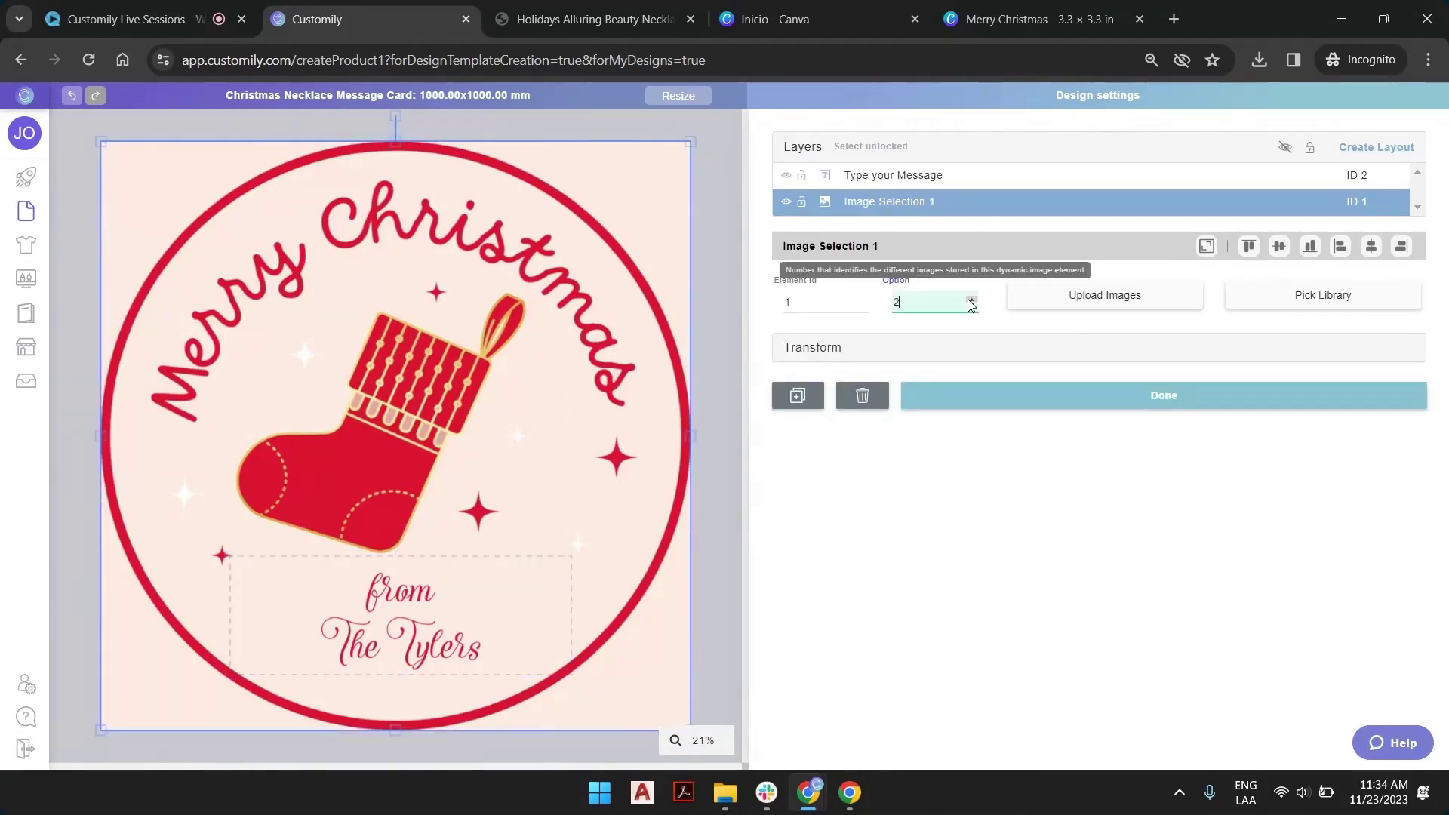
click(413, 589)
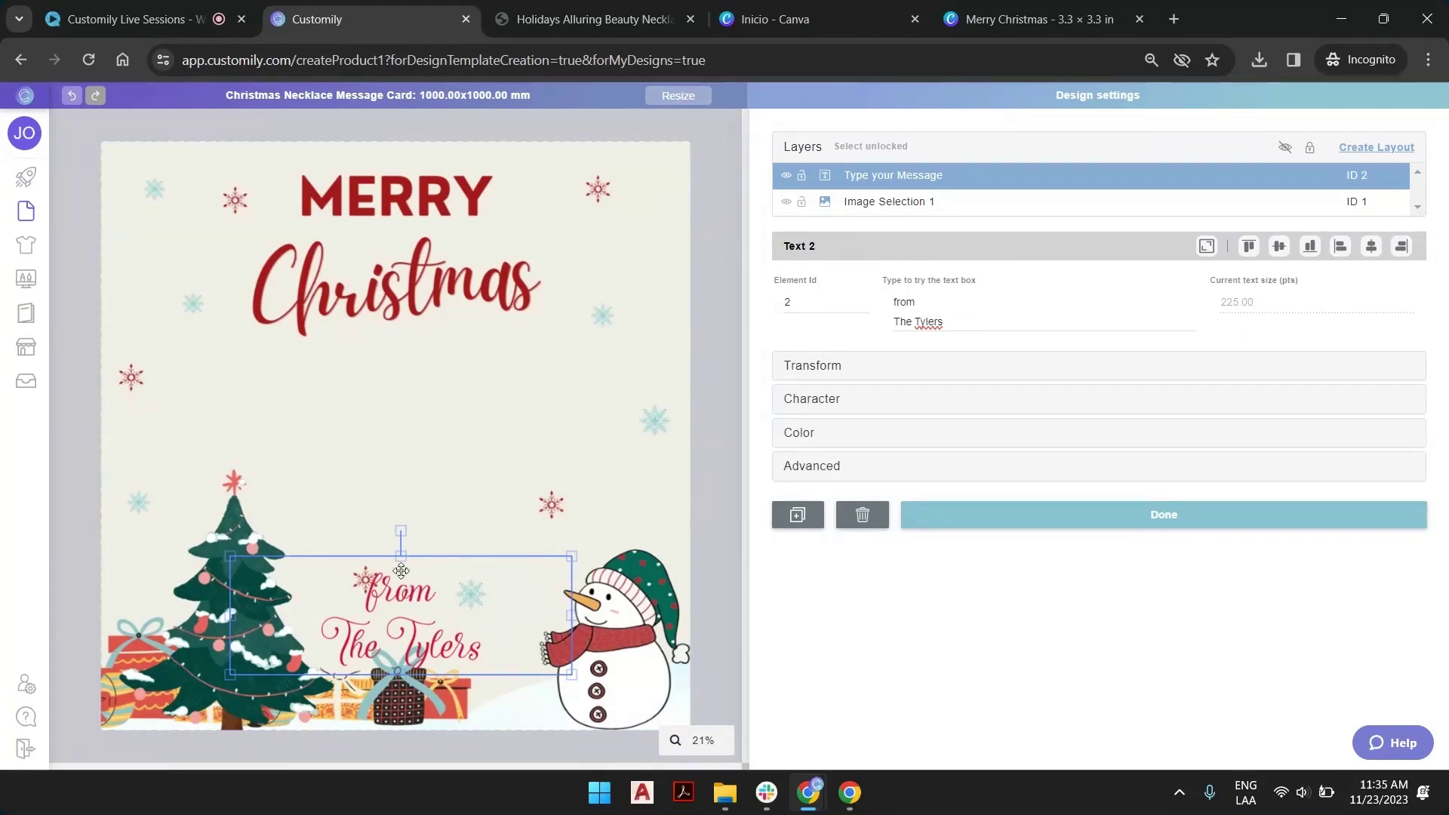
drag(391, 594, 332, 466)
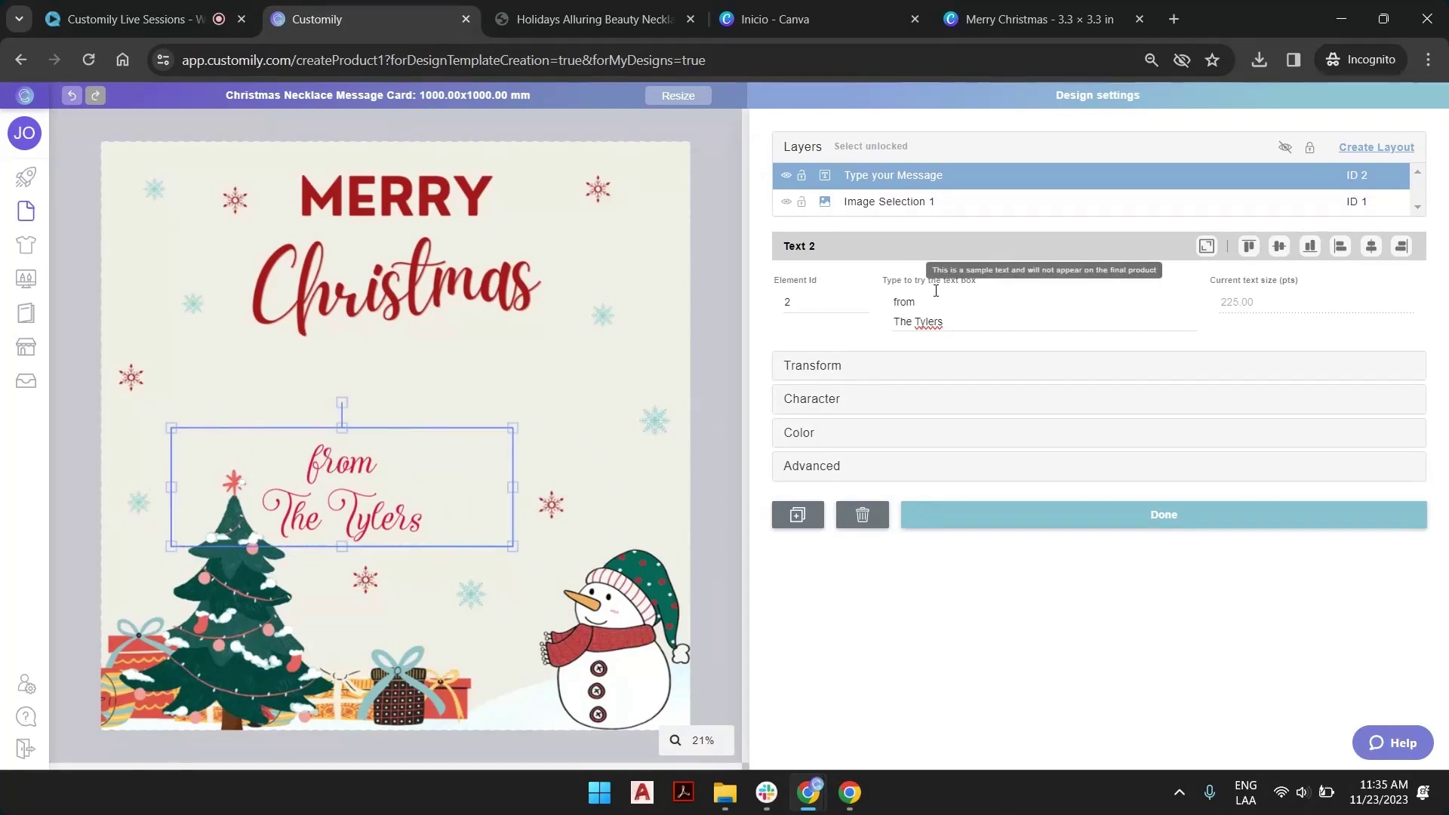
click(934, 203)
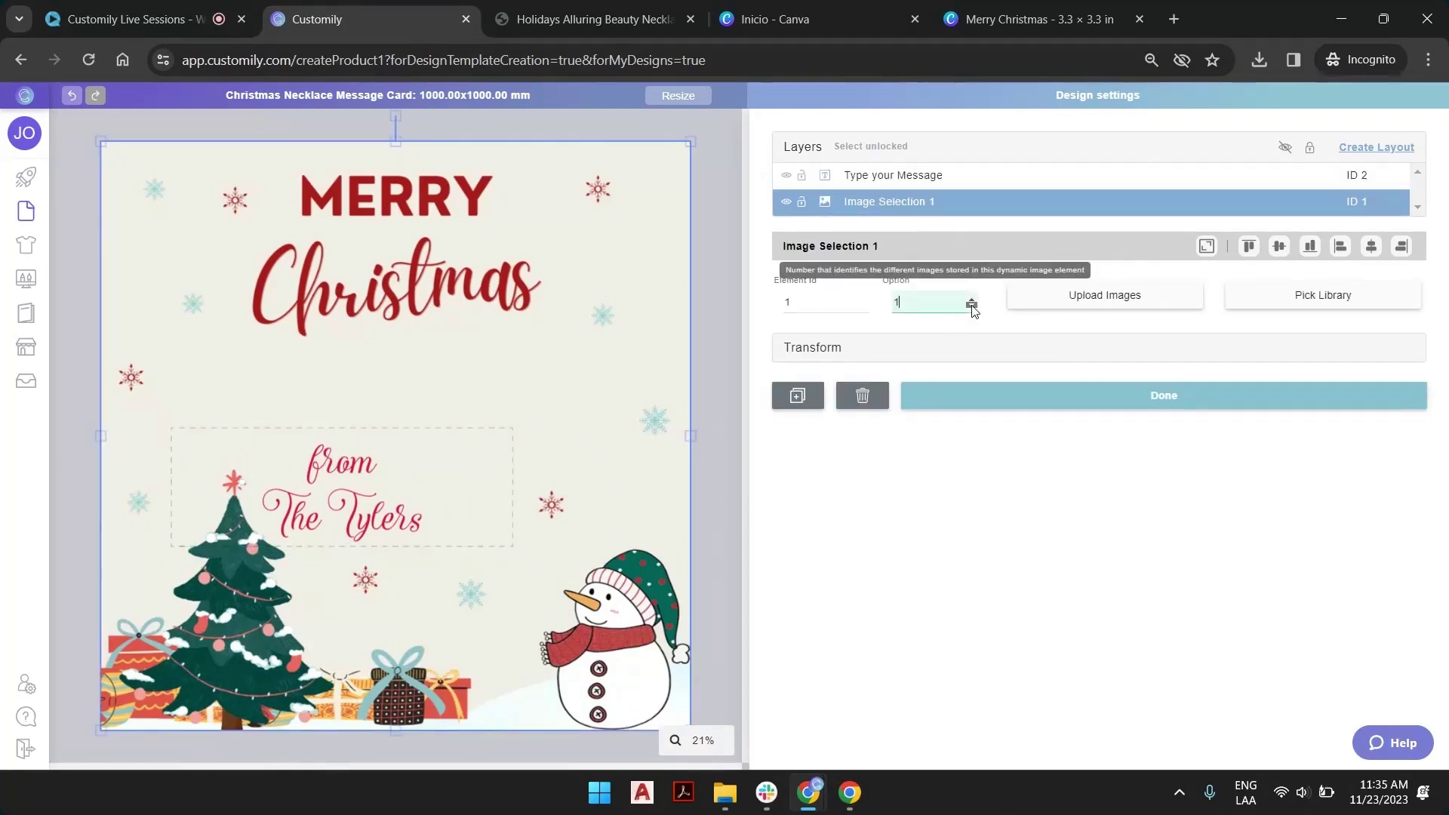
click(972, 305)
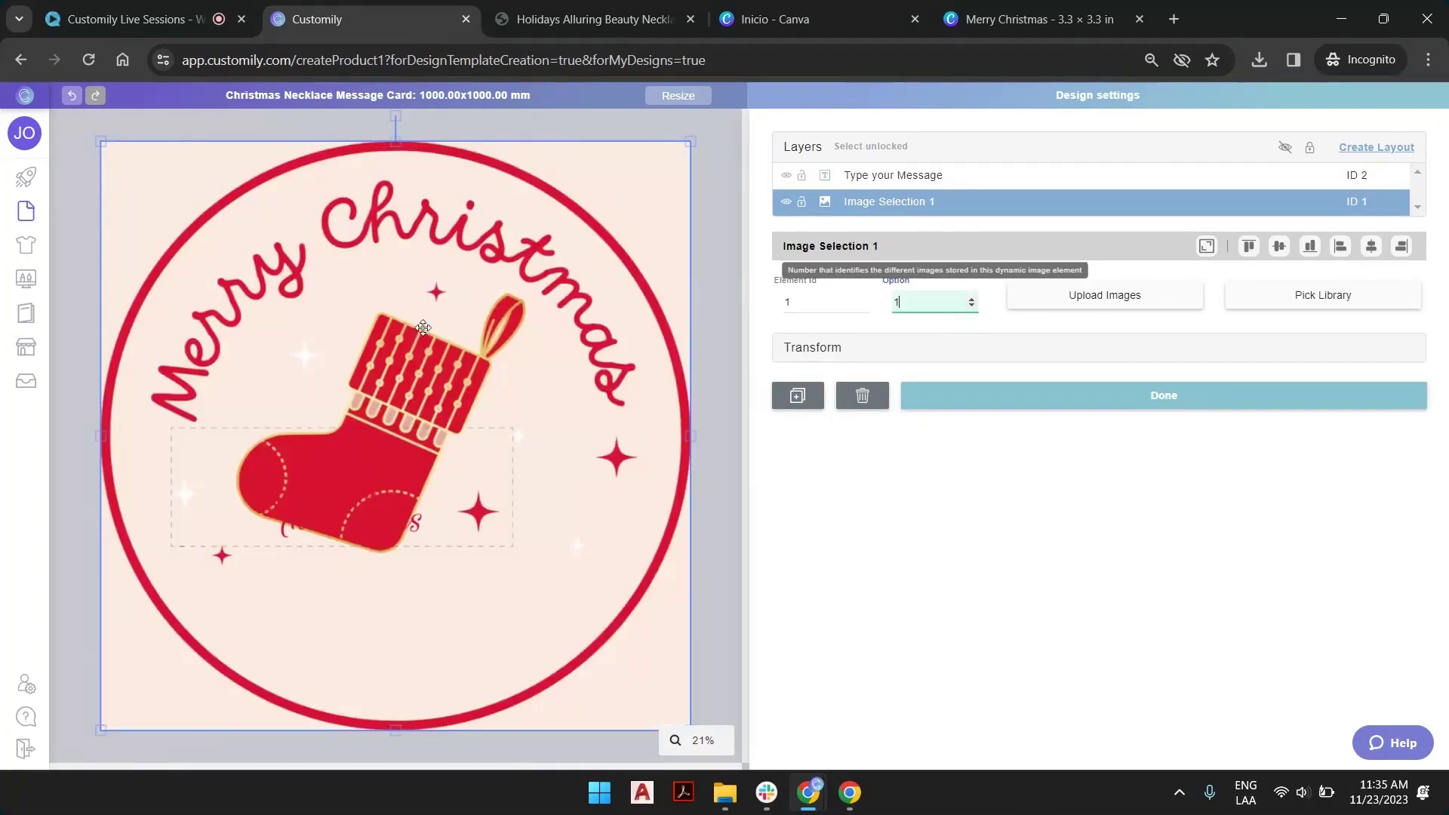
click(69, 98)
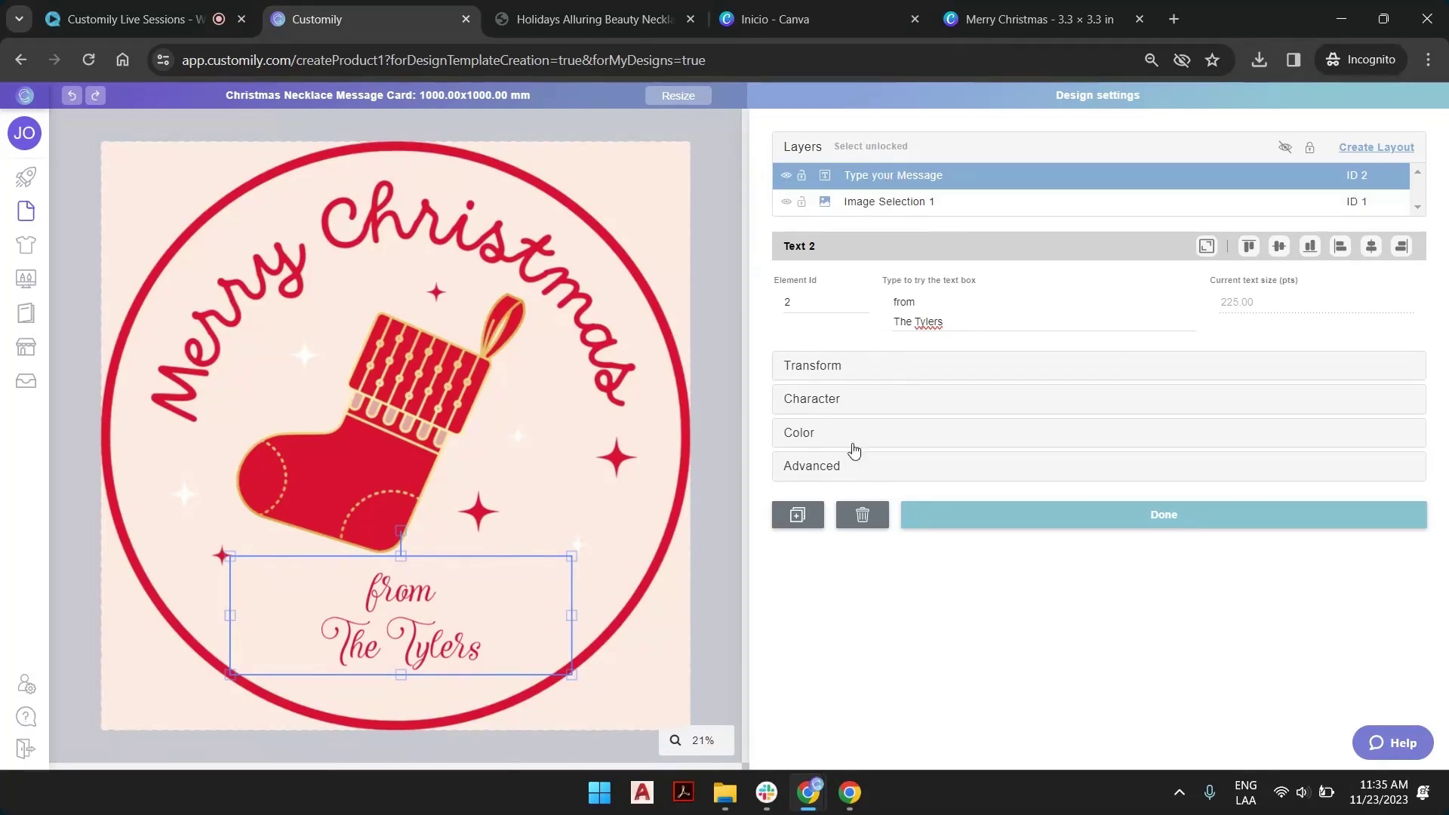
Step: Duplicate the Type your Message text layer, move the copy up beside the stocking's toe, and hide the original layer
click(796, 516)
mouse_move(542, 628)
mouse_down()
mouse_move(632, 569)
mouse_move(643, 516)
mouse_up()
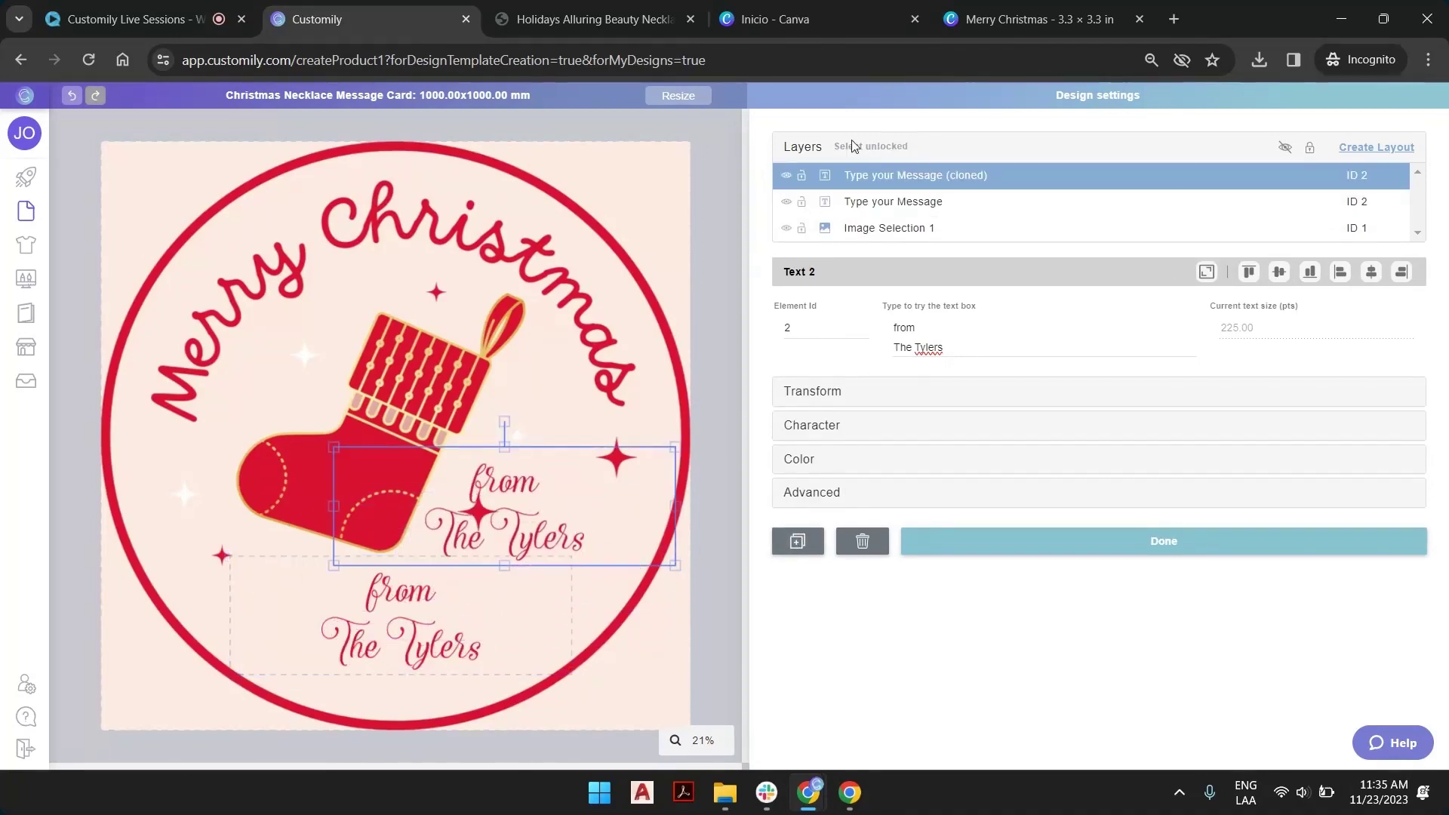
click(902, 206)
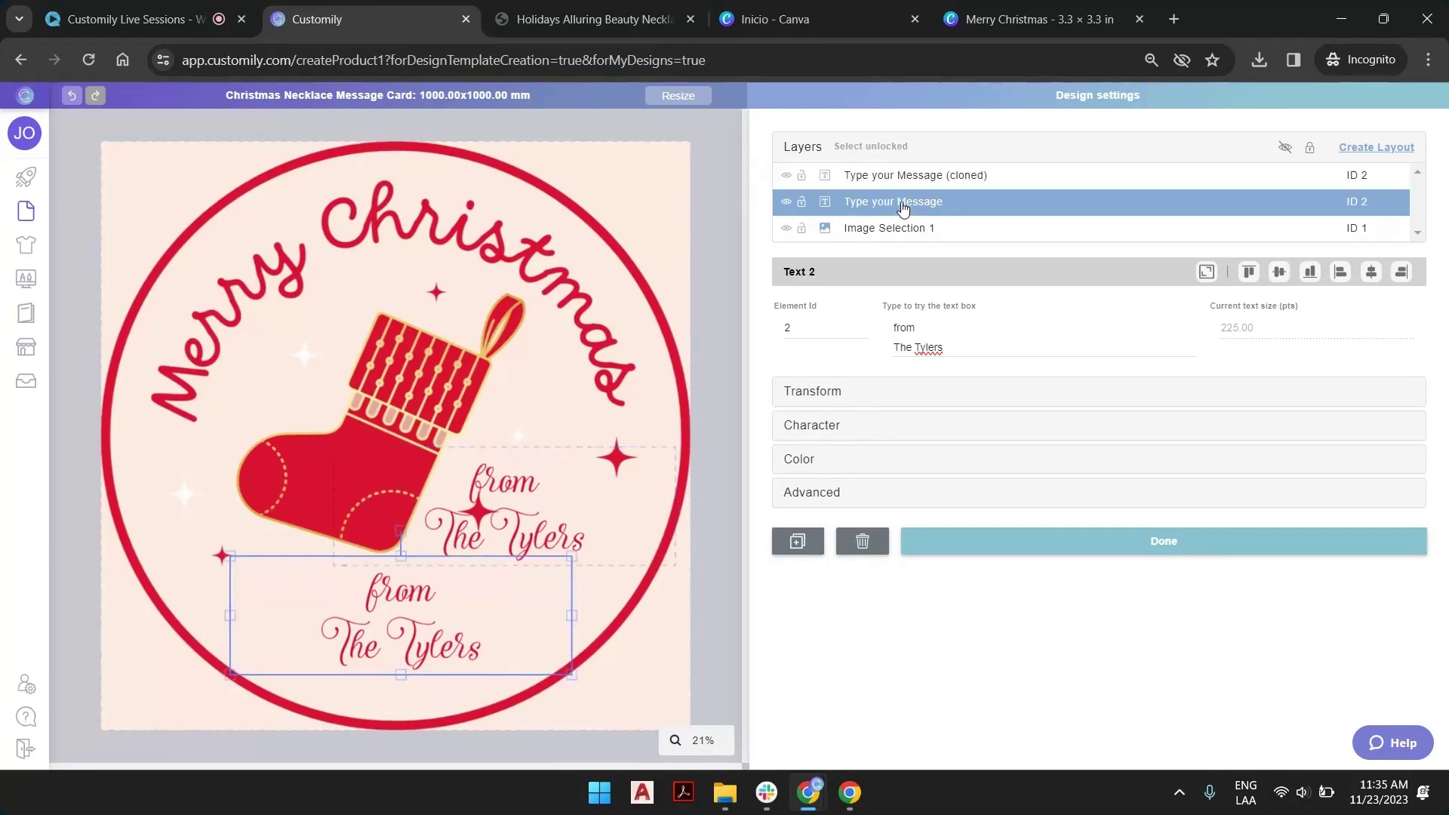
click(787, 205)
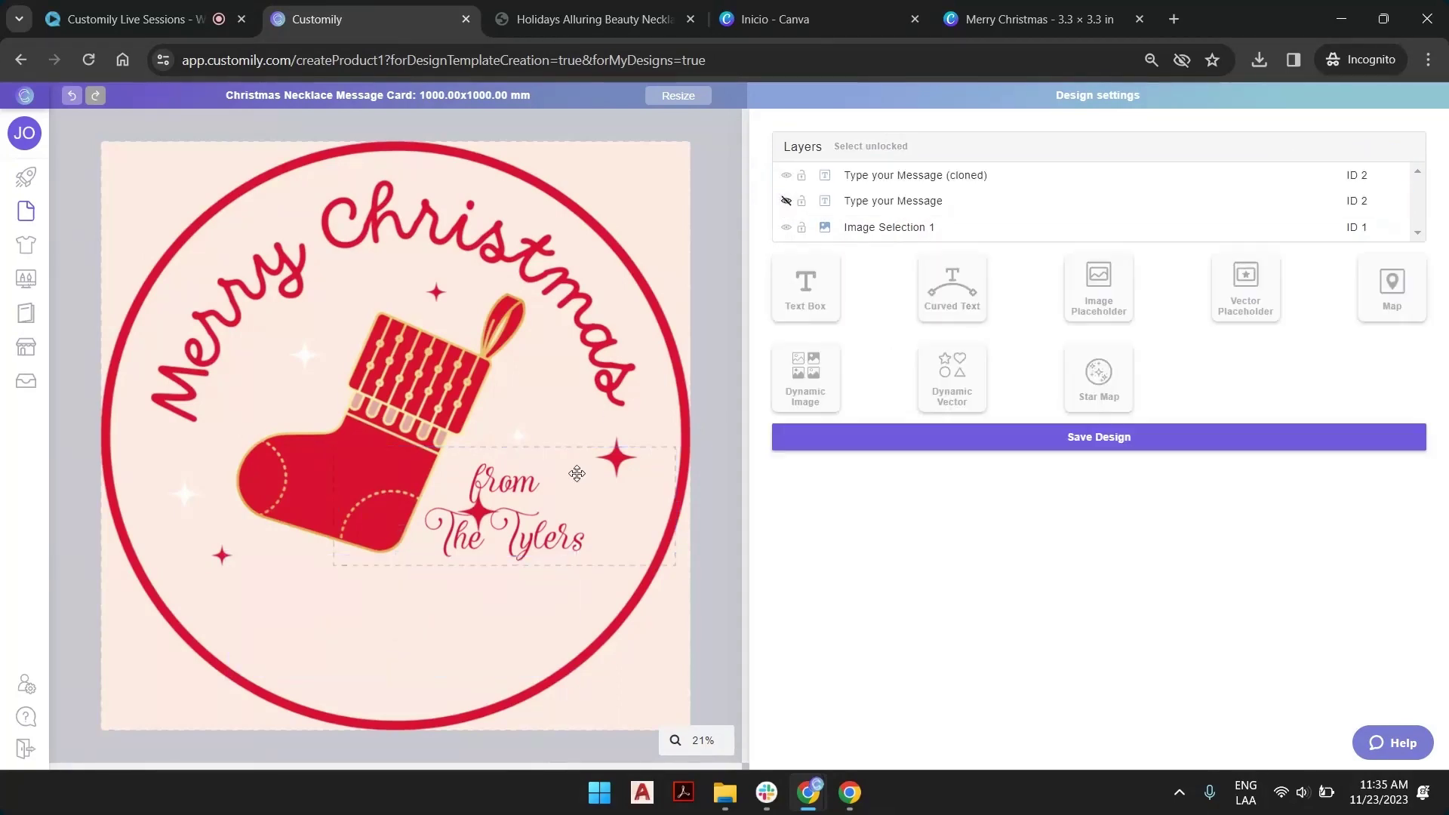
click(903, 181)
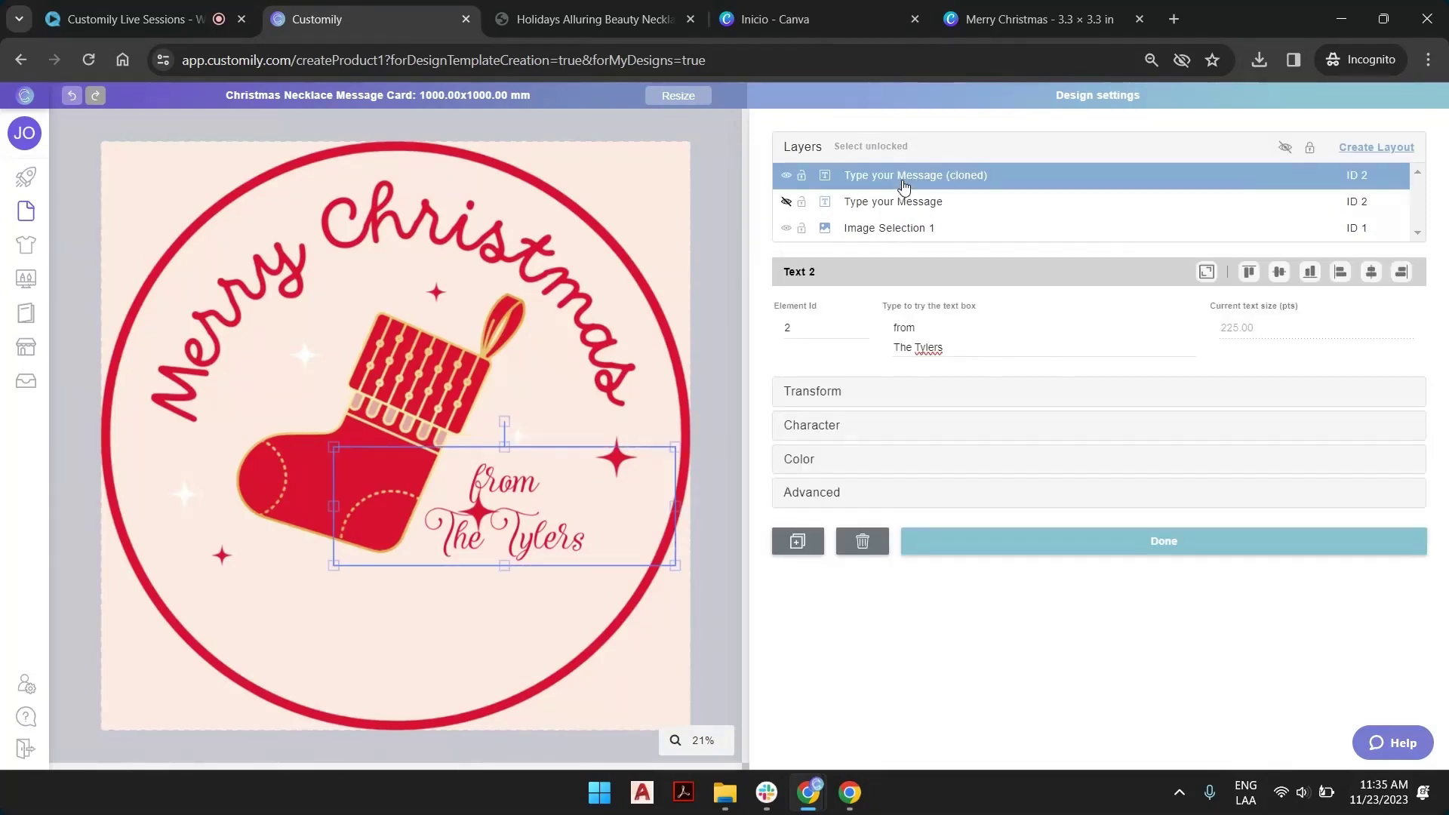
Step: Switch the background to image option 2 and centre the copied message box horizontally in the space above the presents
click(878, 229)
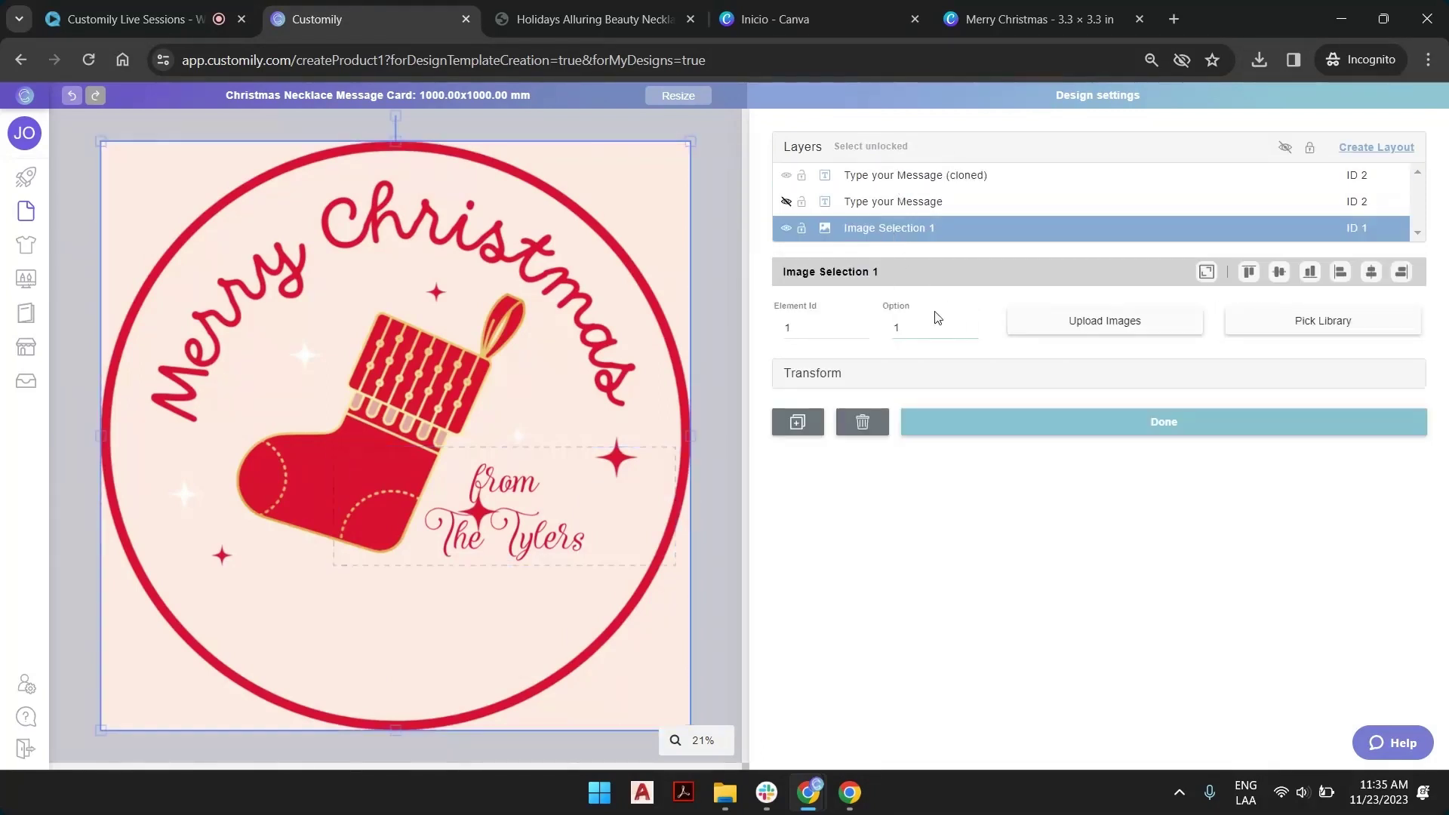
click(972, 328)
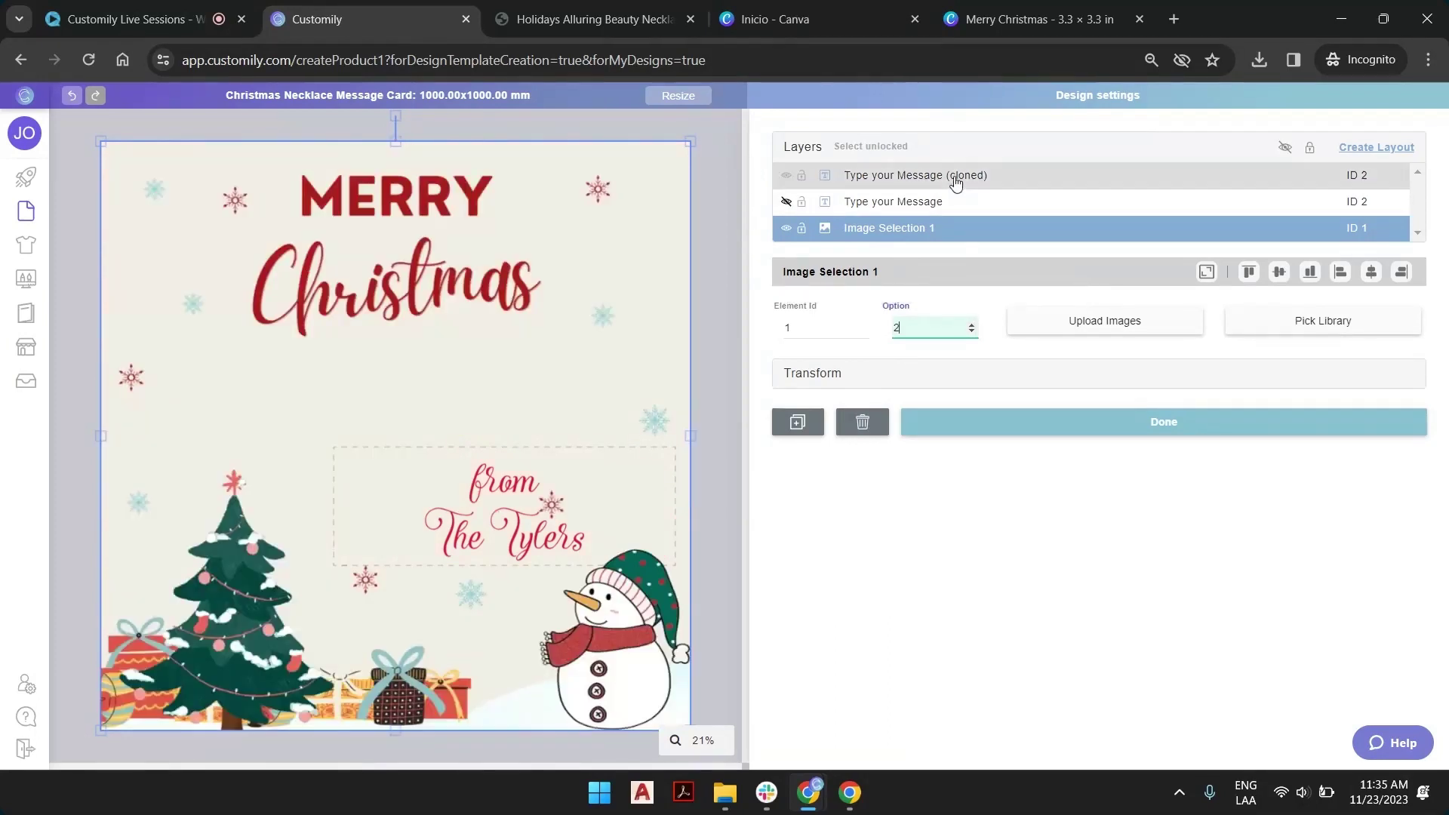
click(956, 182)
drag(402, 490, 418, 489)
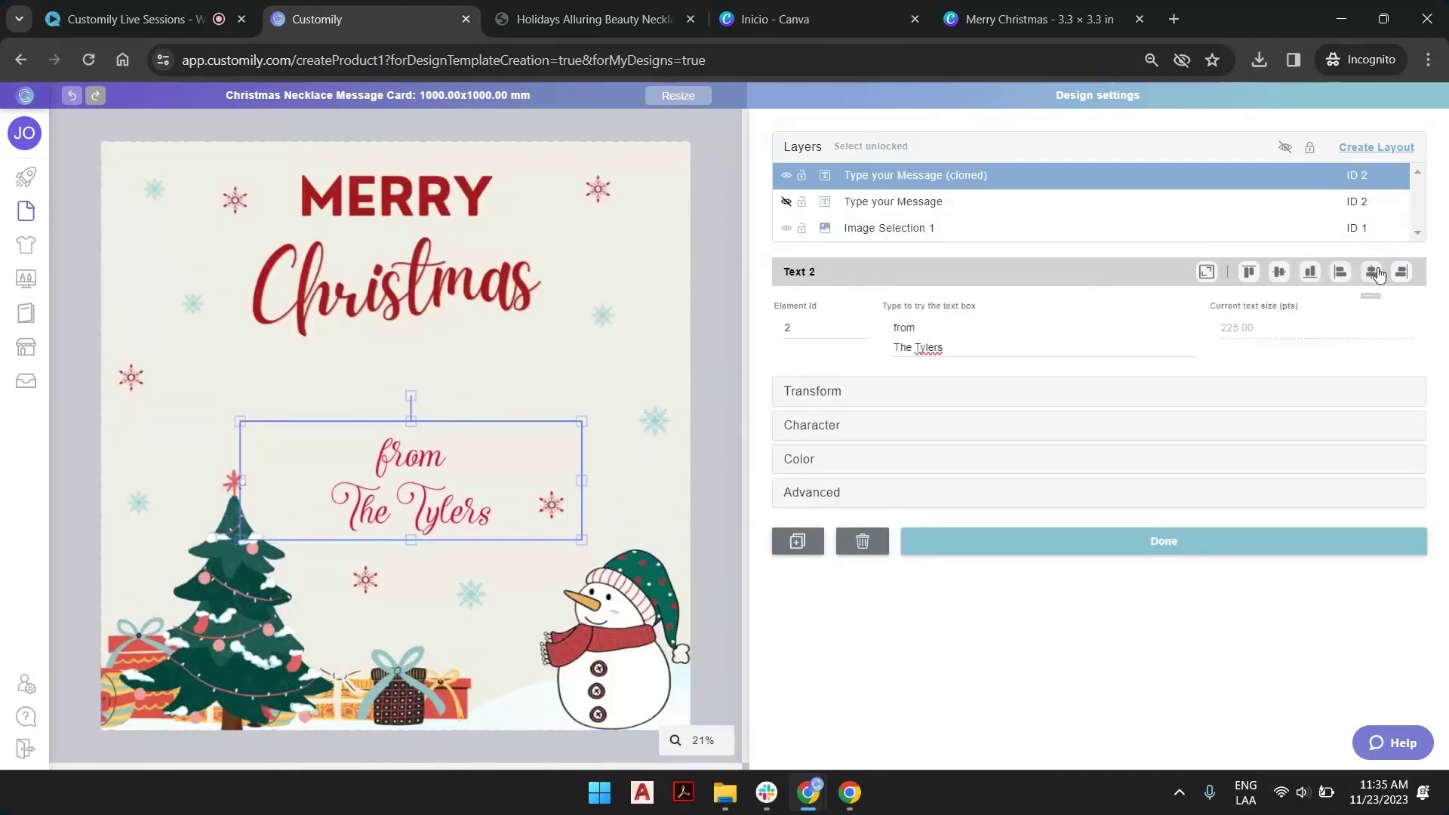
click(1353, 276)
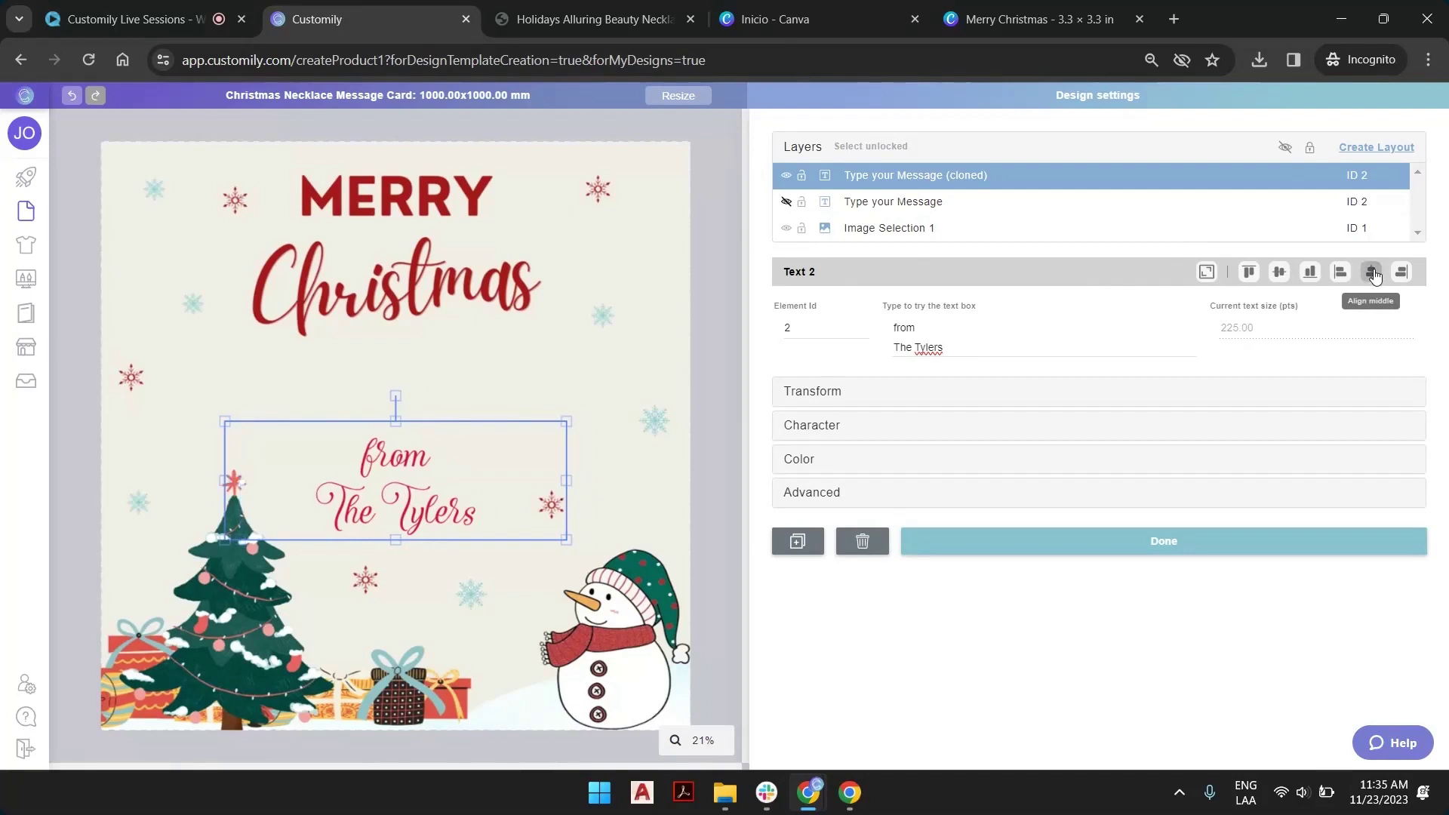
Step: Narrow the copied message box to clear the tree top and snowflake, lower it slightly, and recentre it horizontally
shift+click(220, 480)
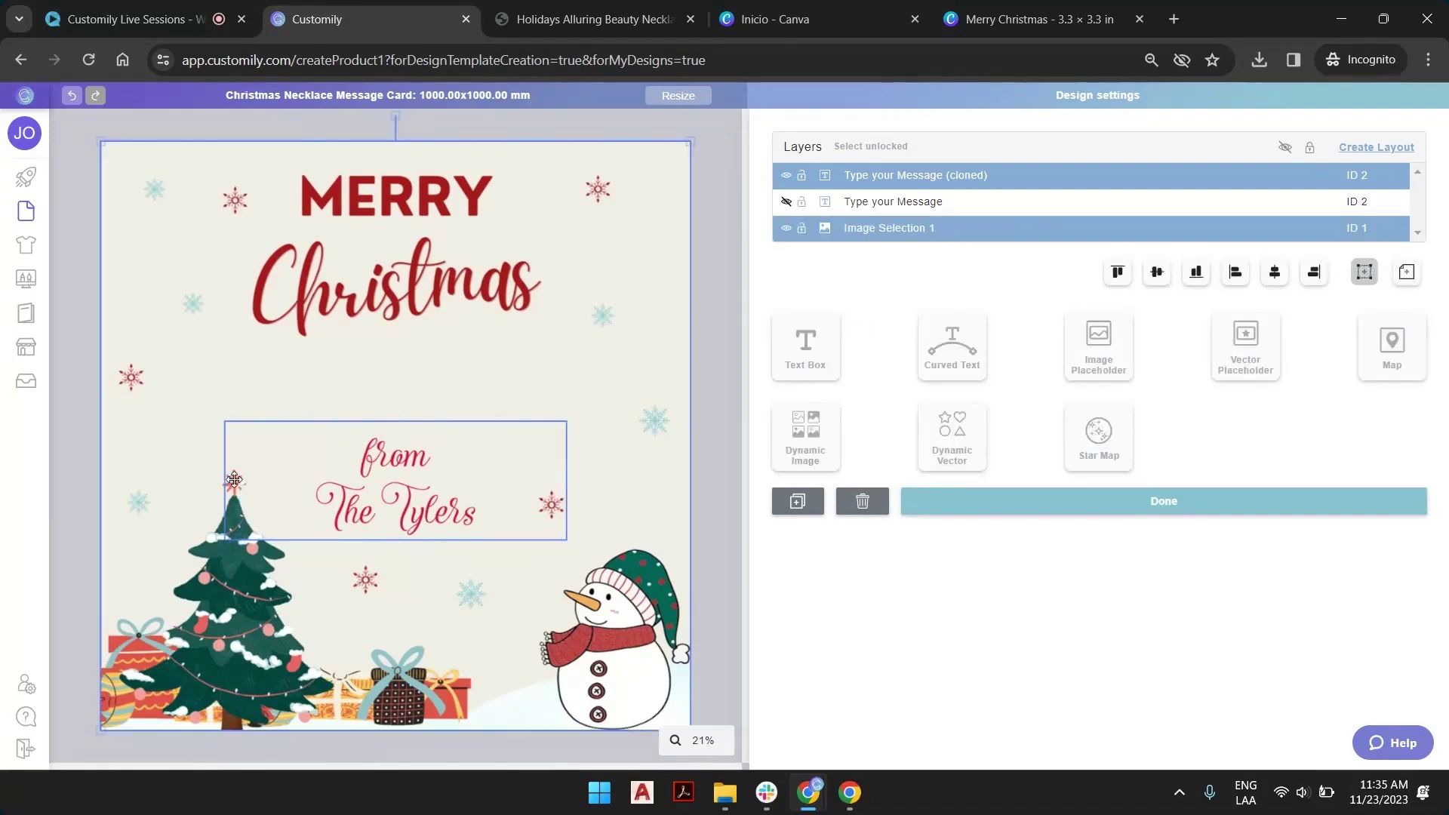
click(406, 500)
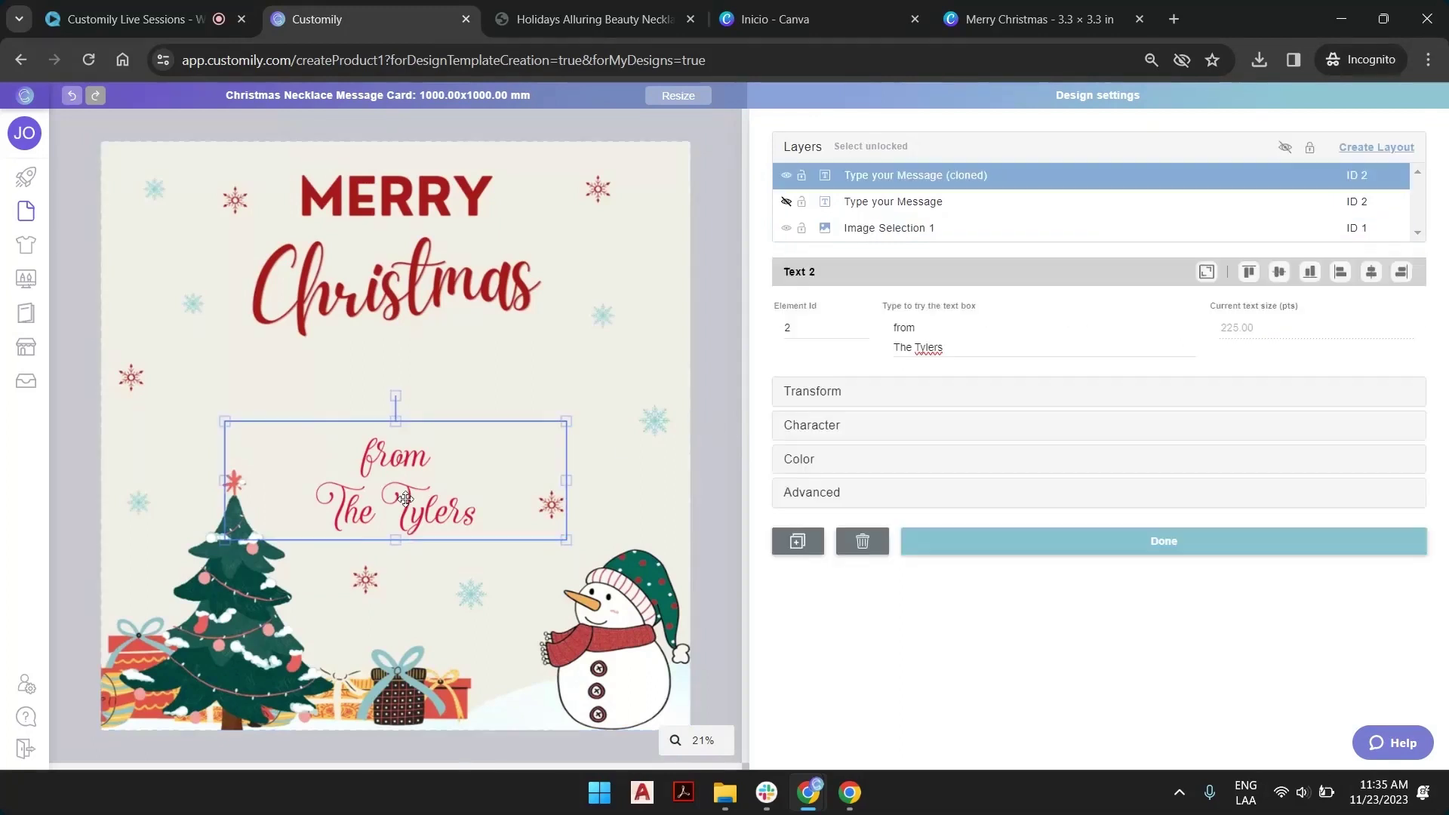
drag(230, 484, 250, 486)
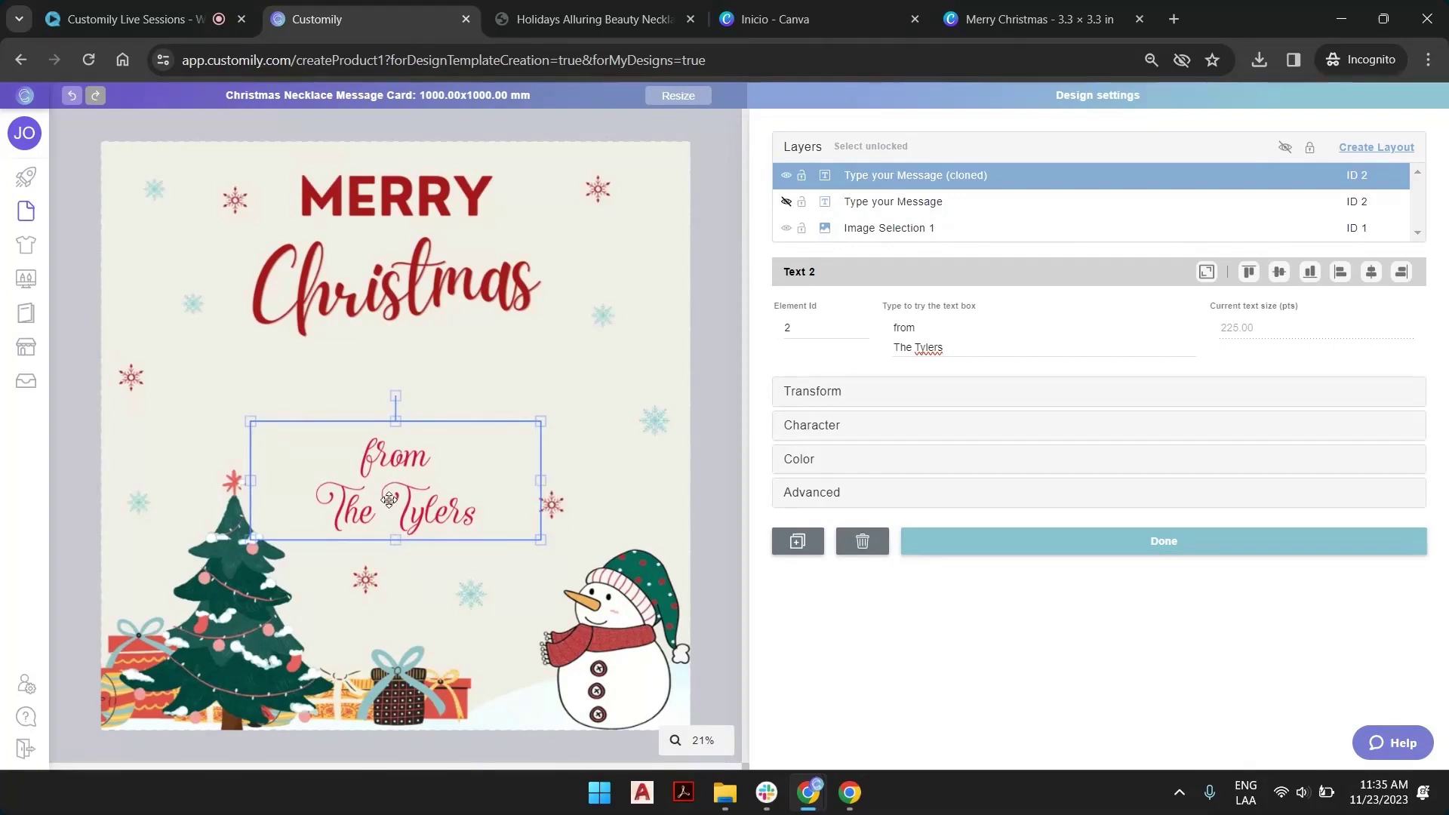
drag(390, 501, 388, 517)
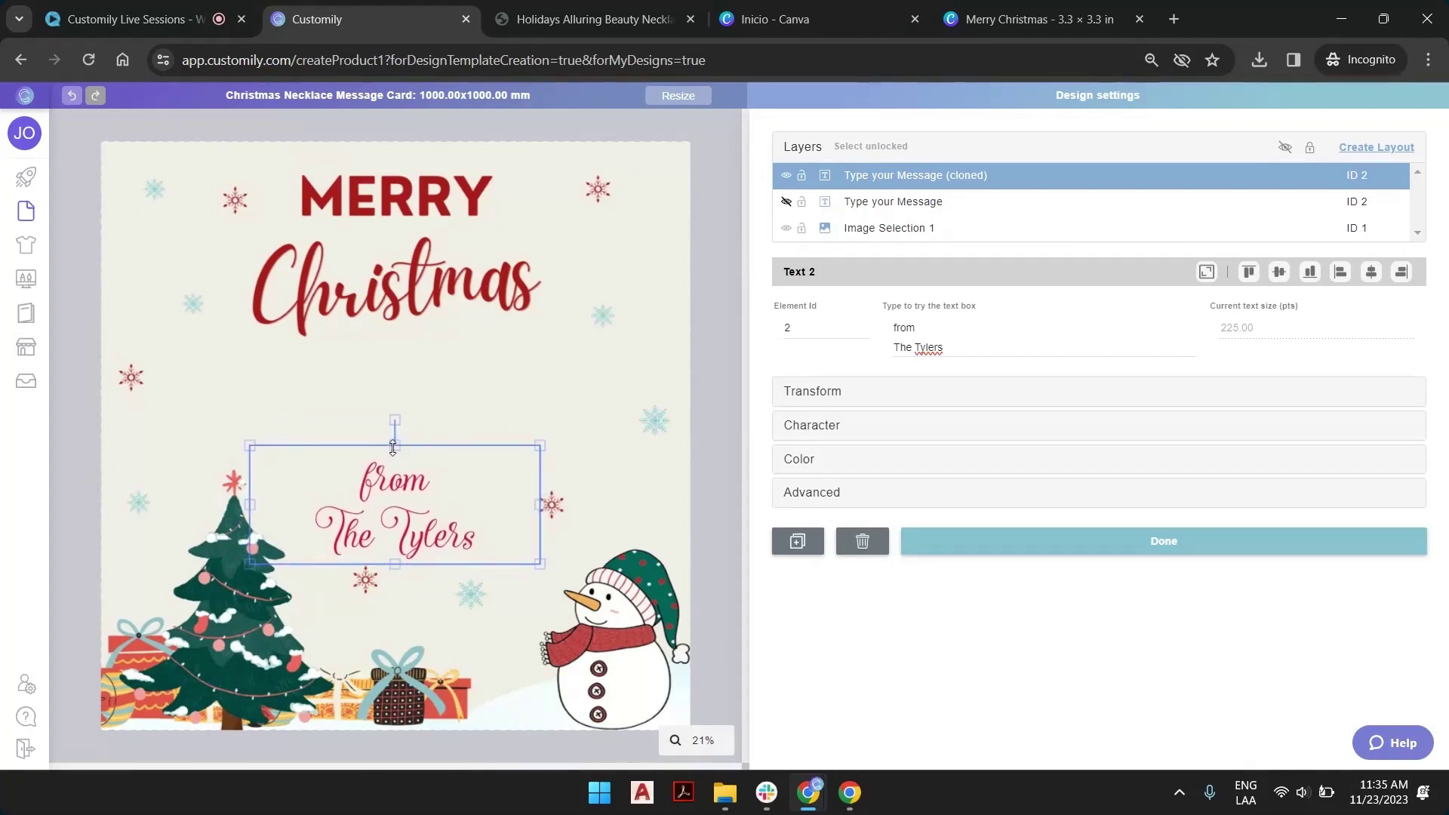
drag(395, 564, 395, 568)
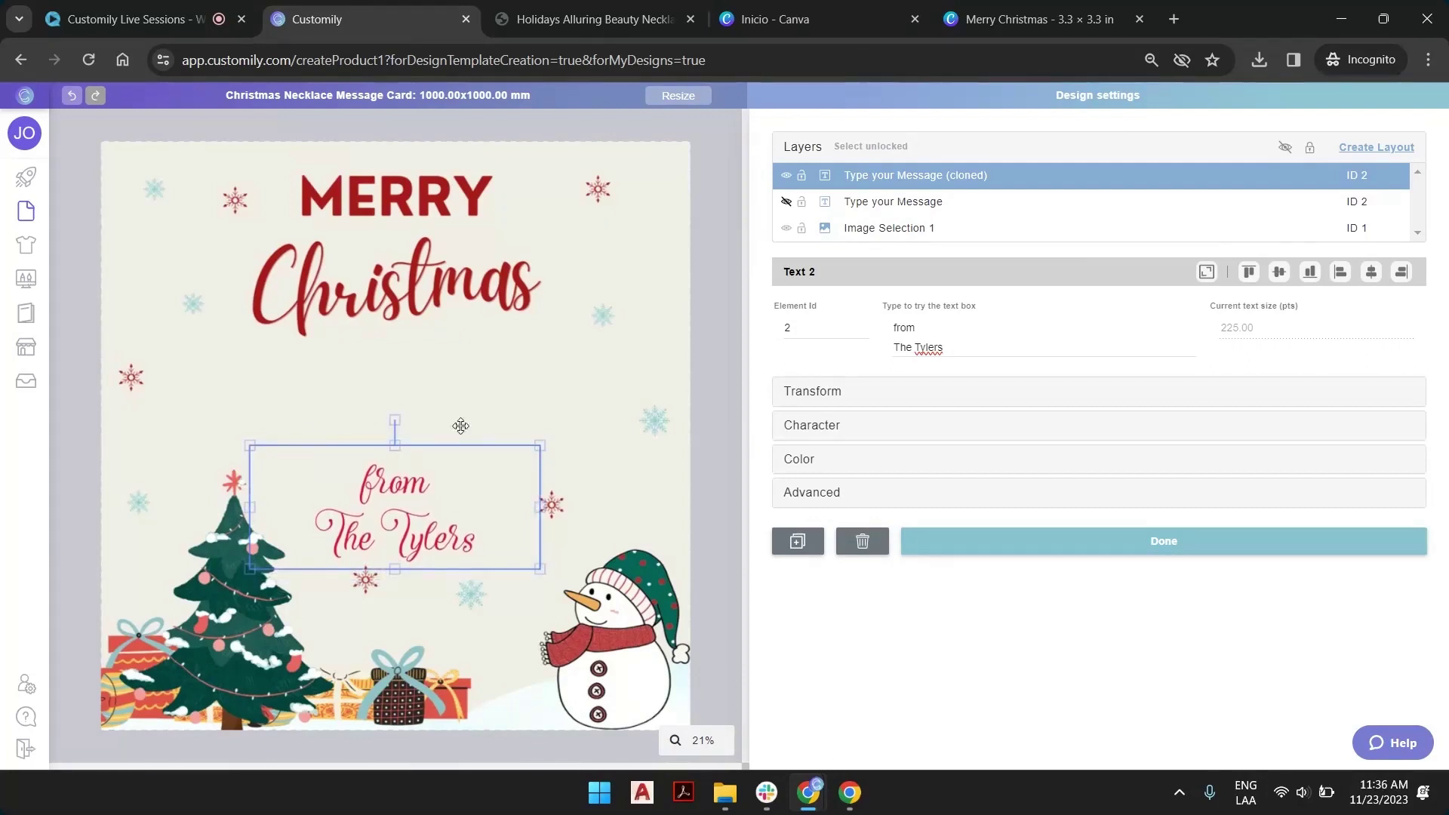
click(1373, 272)
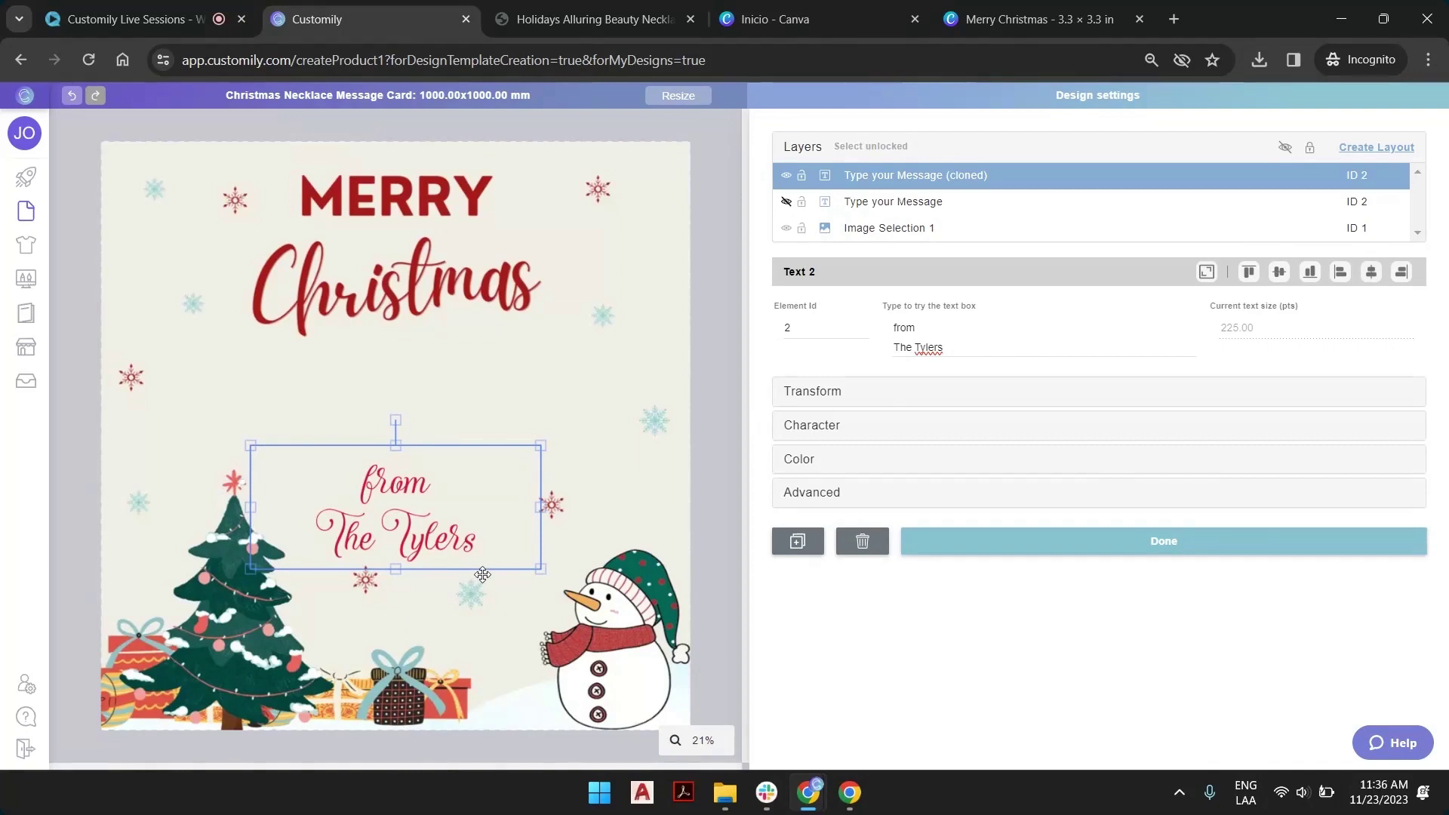
Step: Set the copied message text's fill colour to the dark red sampled from the "MERRY" lettering
click(793, 461)
click(1025, 455)
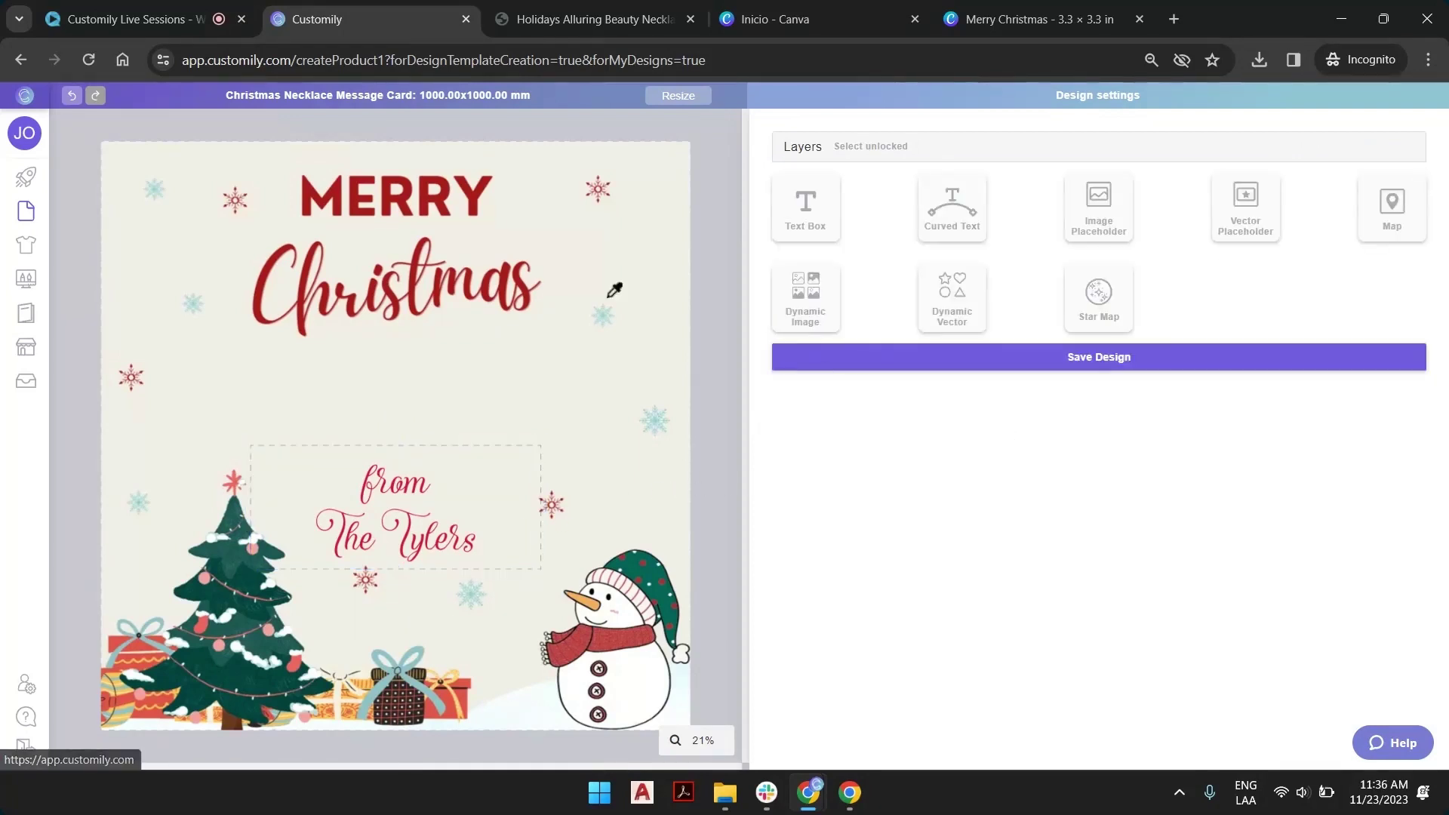
click(443, 208)
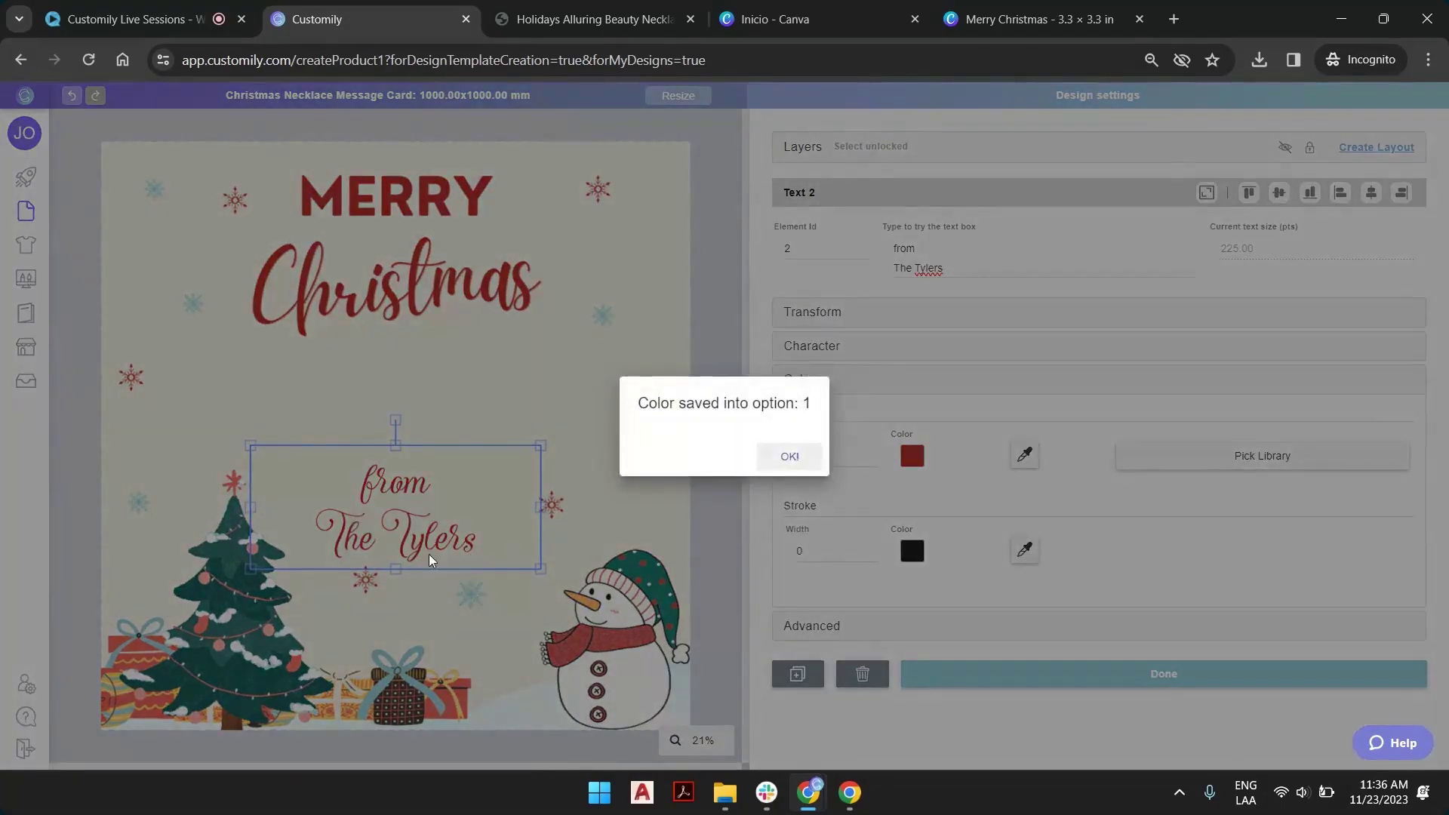
click(785, 454)
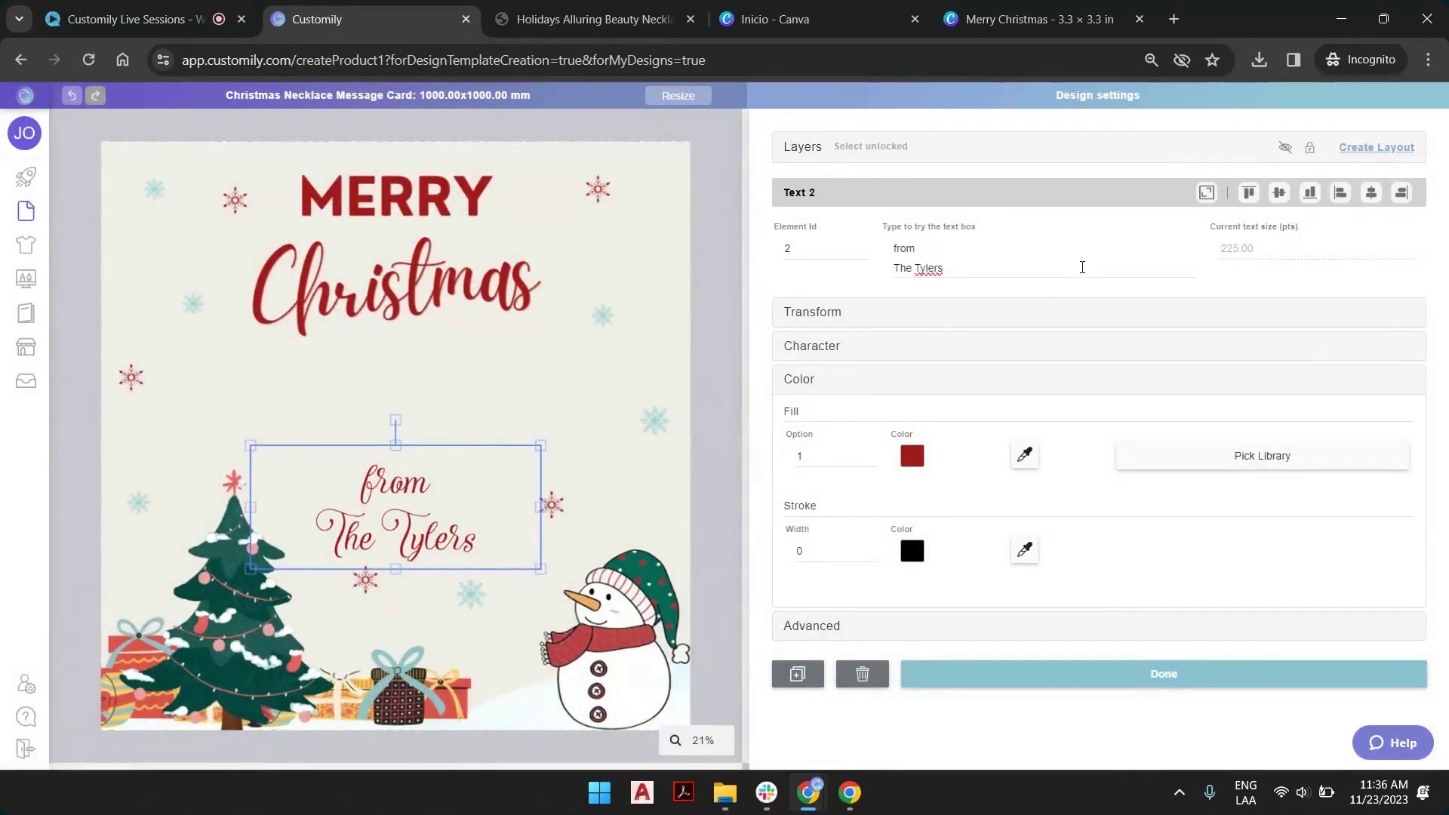
Step: Change the copied message text's font to Alloha (Regular)
click(902, 348)
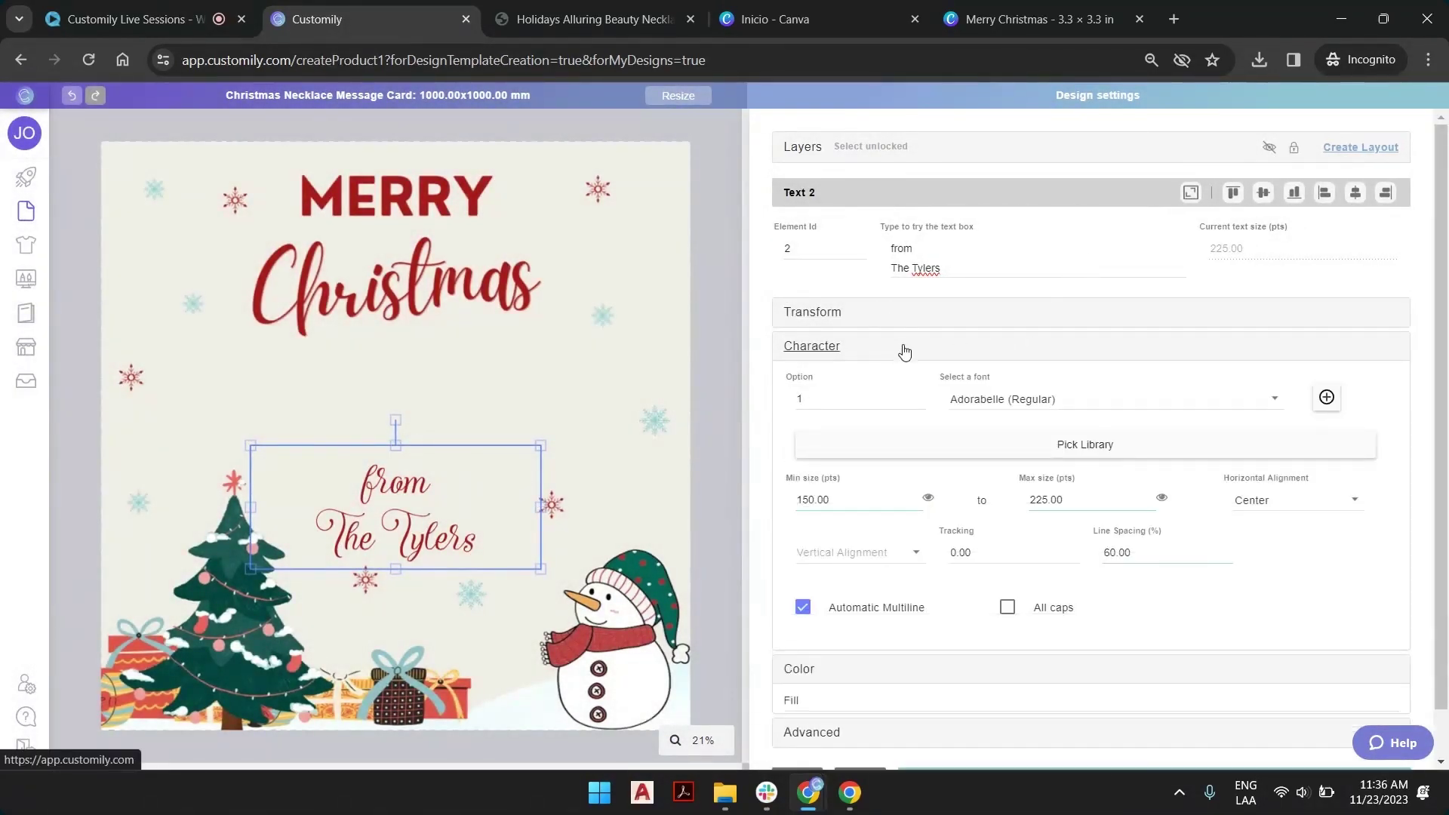
click(1045, 399)
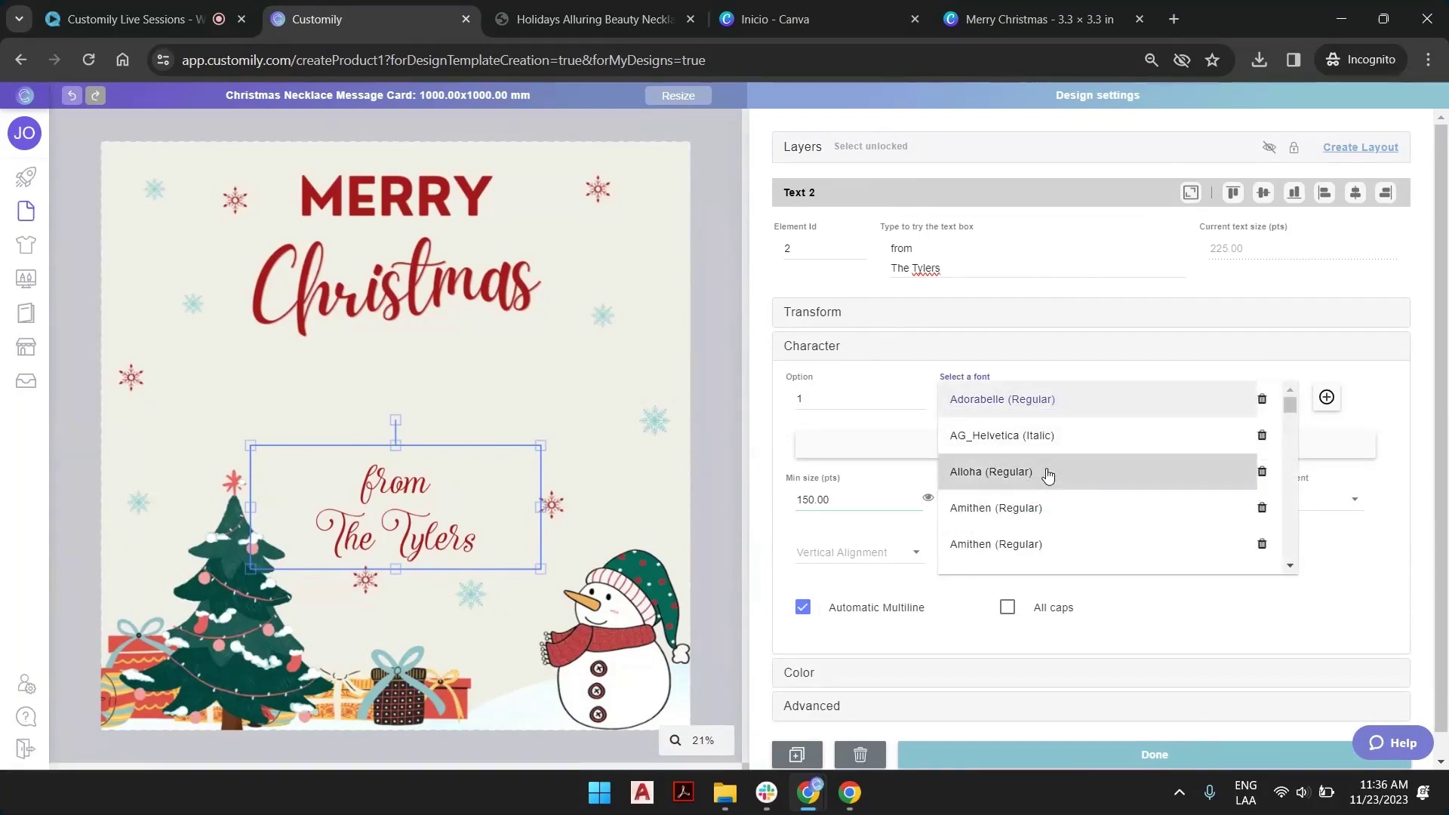
click(1048, 474)
click(787, 453)
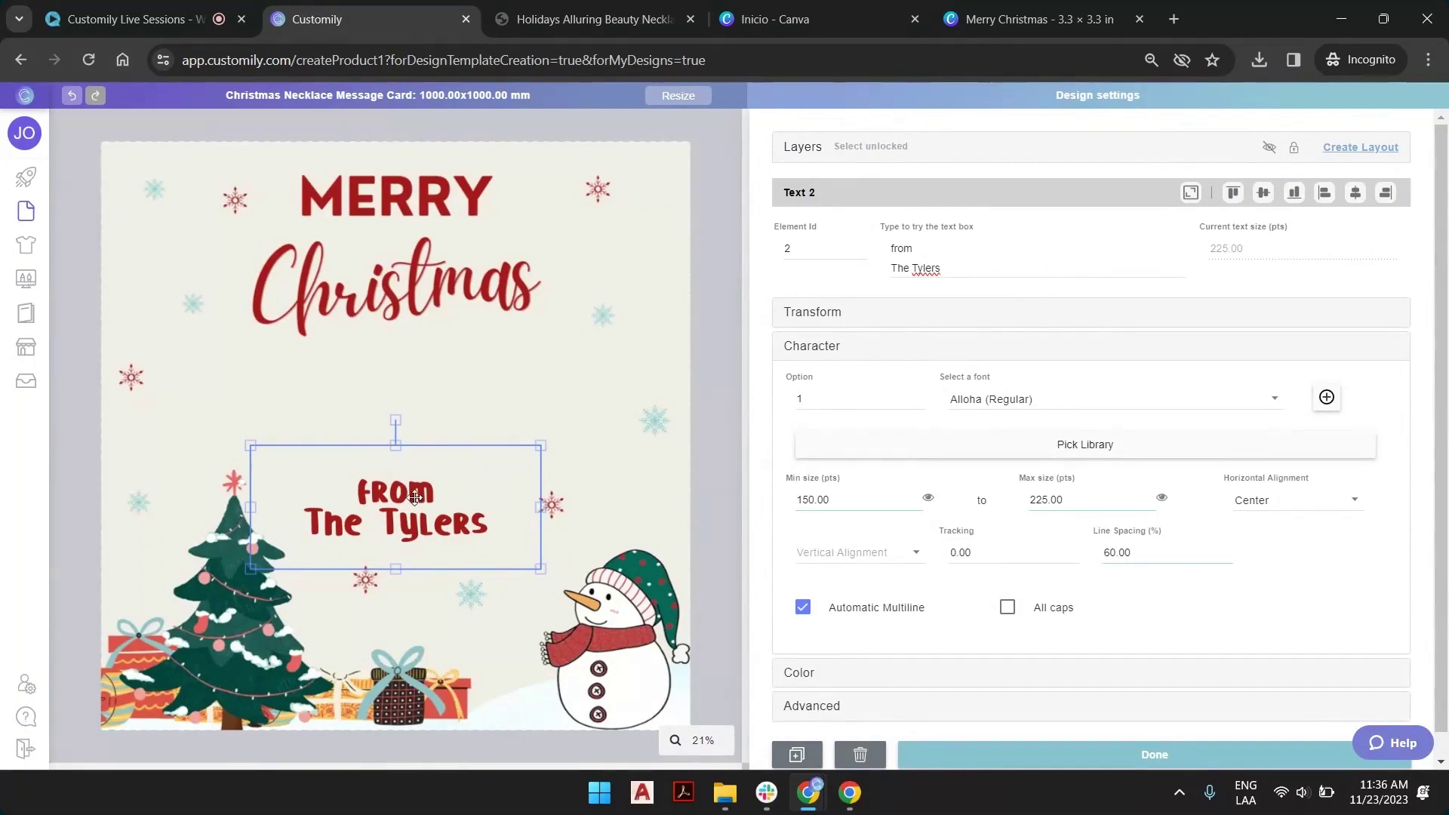
click(715, 273)
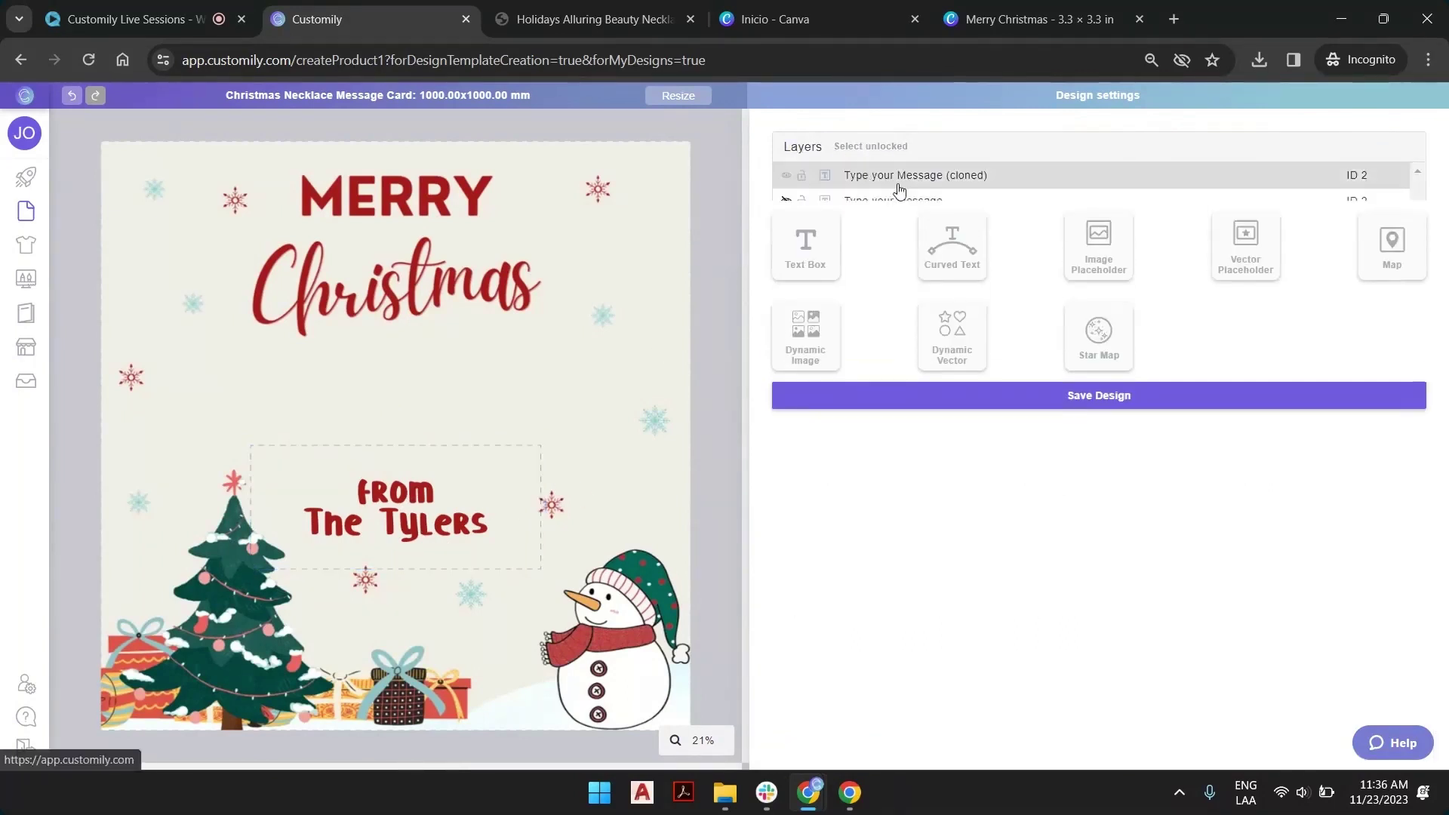
Step: Remove "(cloned)" from the copied text layer's name so it reads "Type your Message"
click(936, 181)
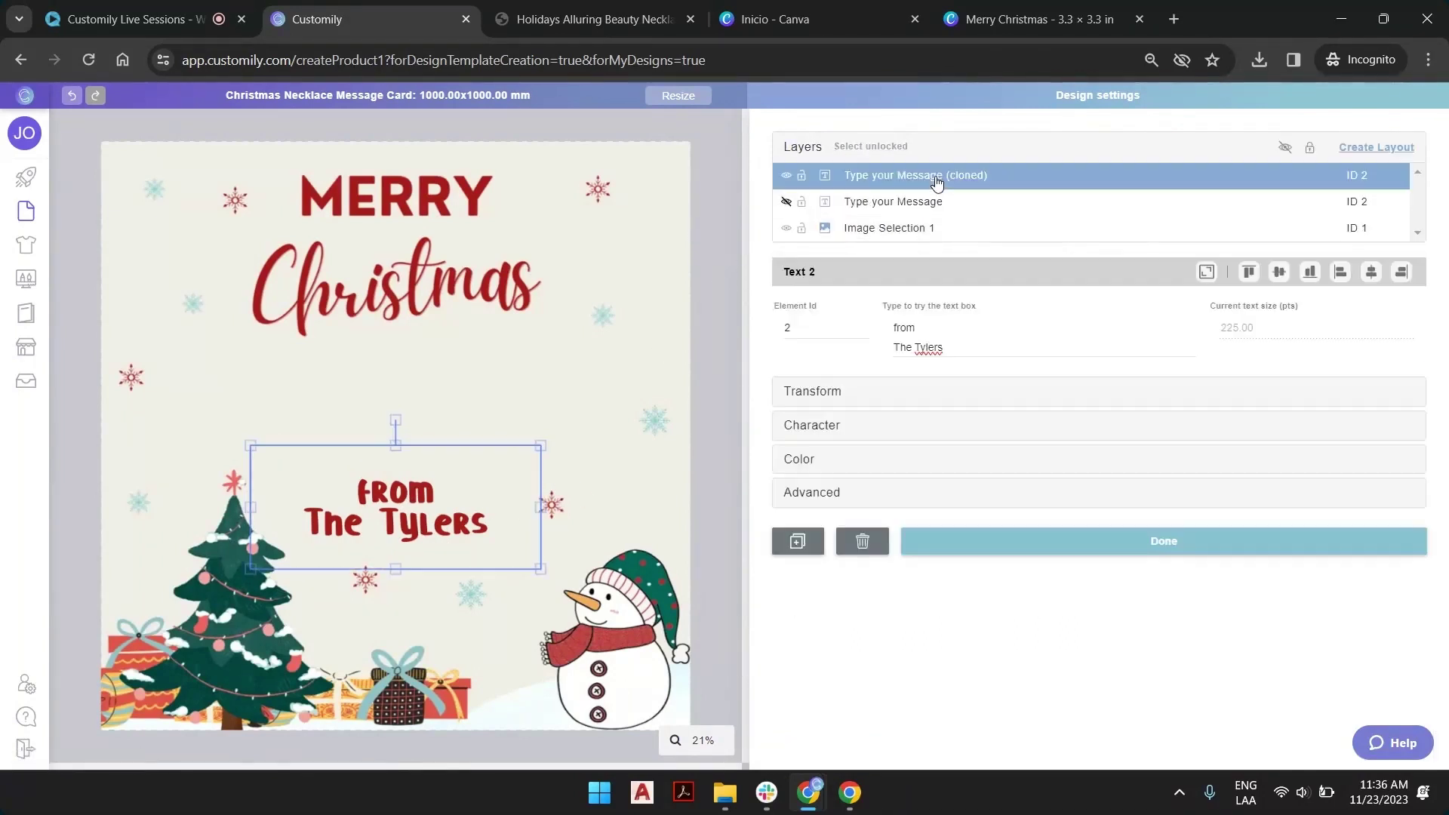
click(936, 178)
drag(938, 176, 1066, 180)
key(BackSpace)
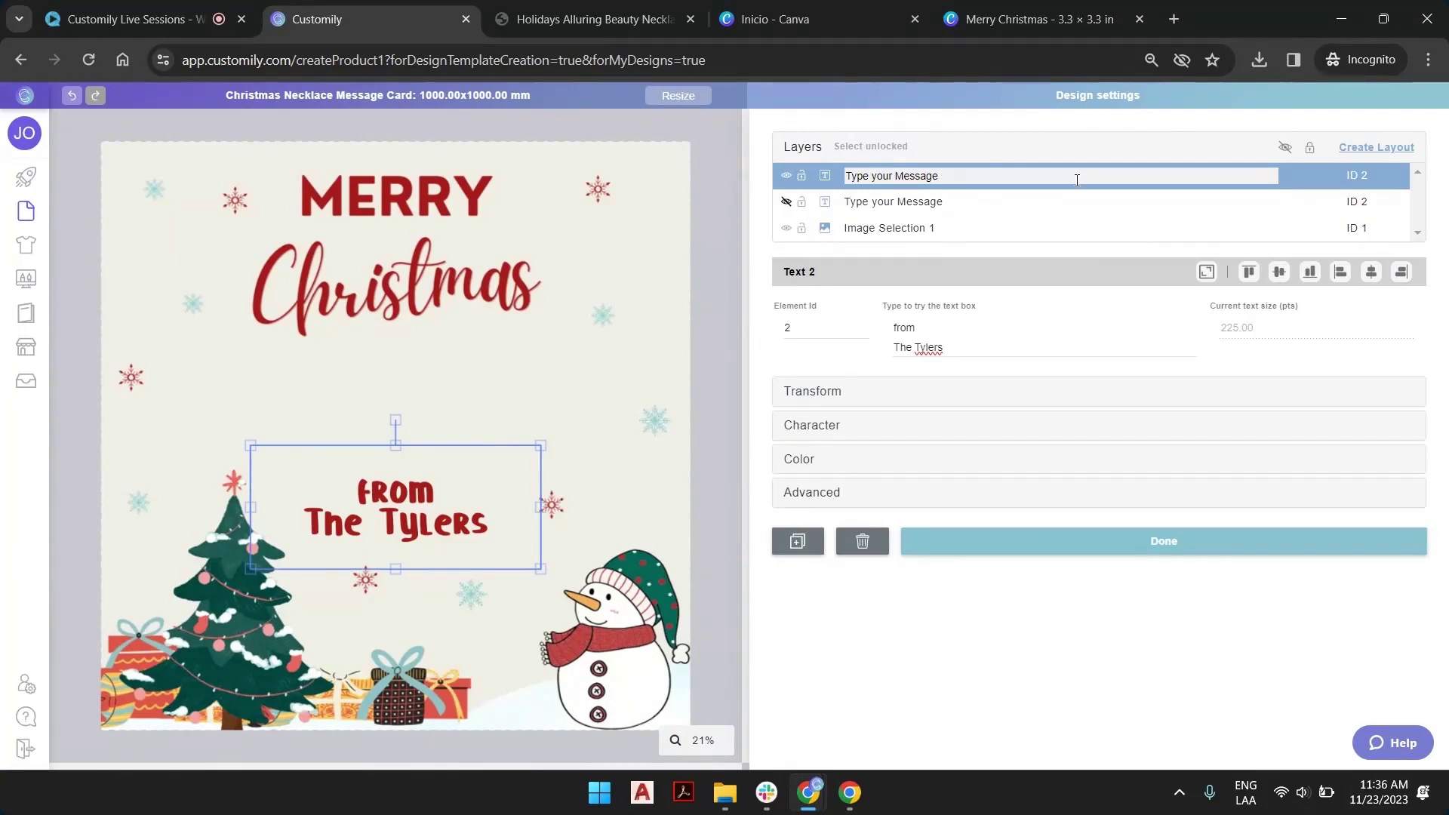
key(Return)
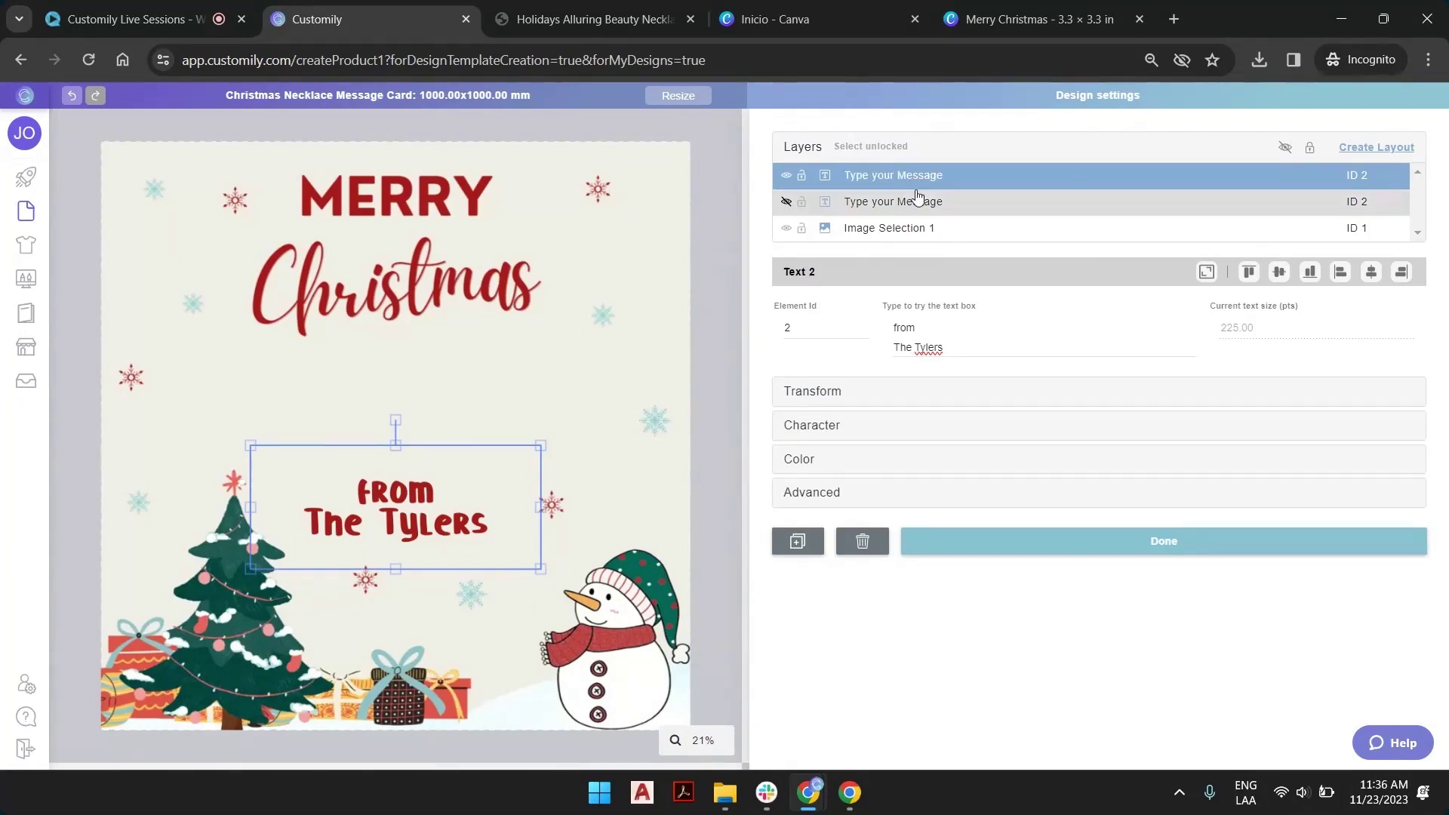
Step: Switch the background to image option 3 and unhide the original Type your Message layer
click(868, 228)
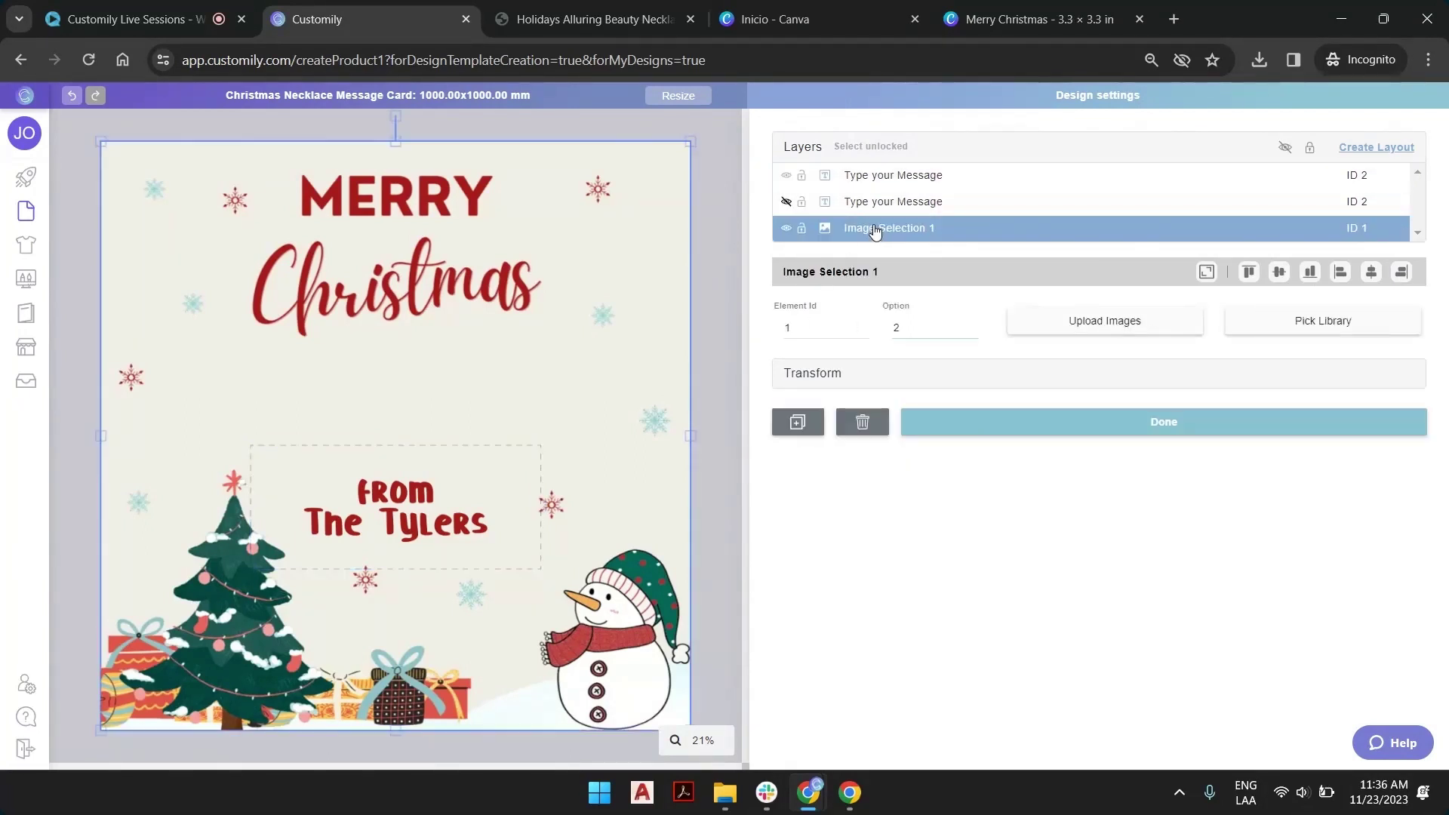
click(970, 329)
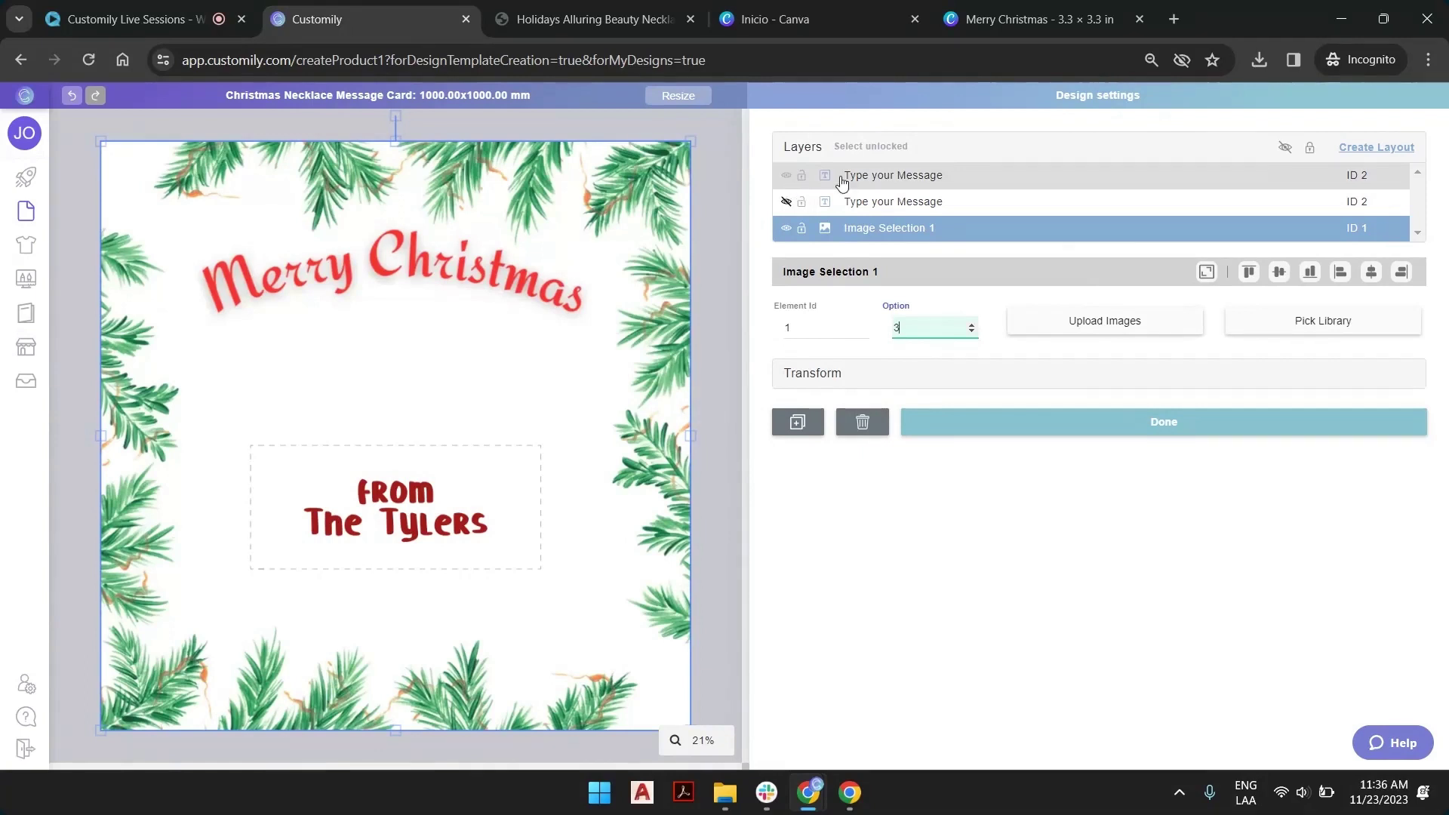
click(890, 188)
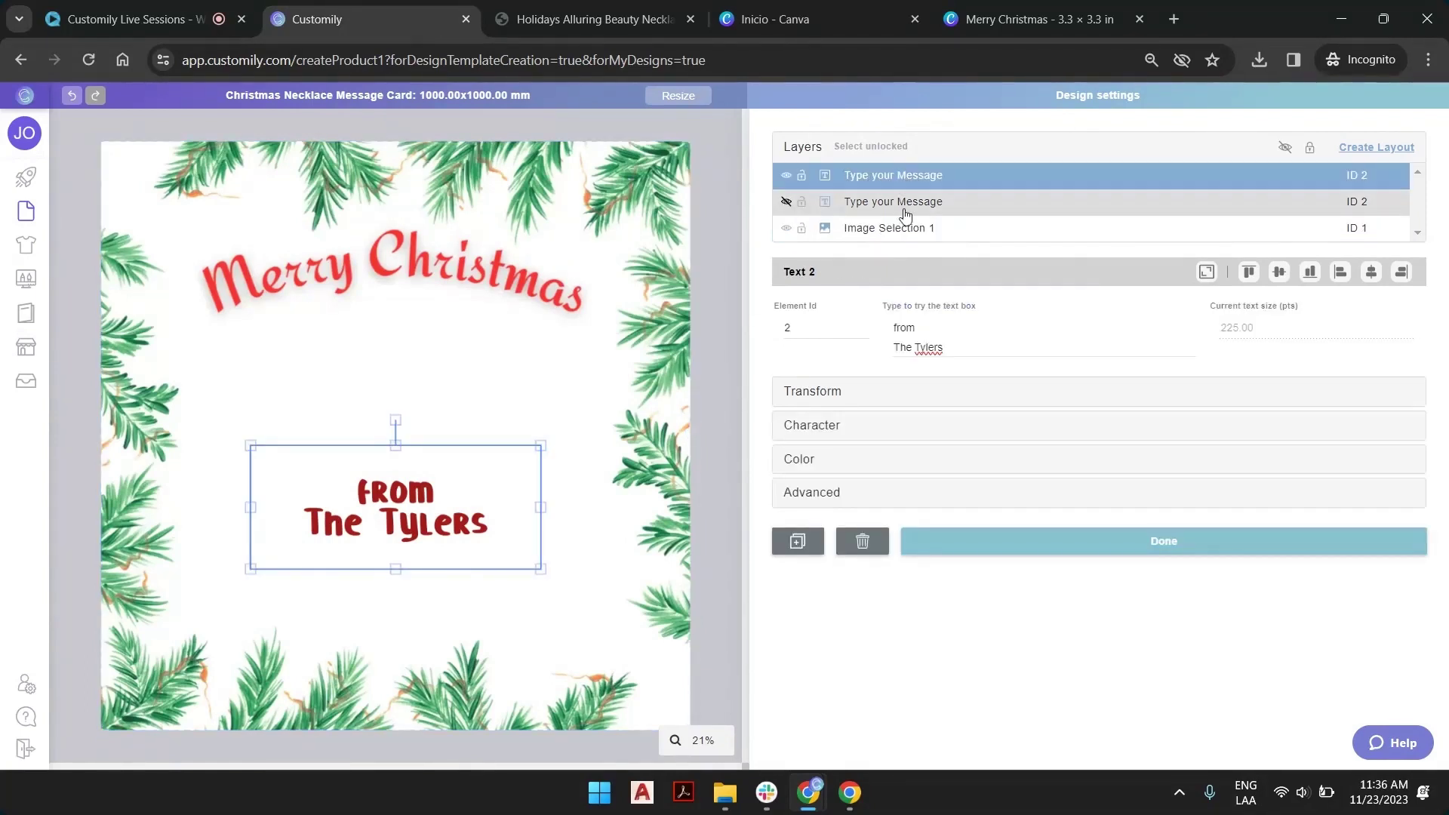
click(786, 202)
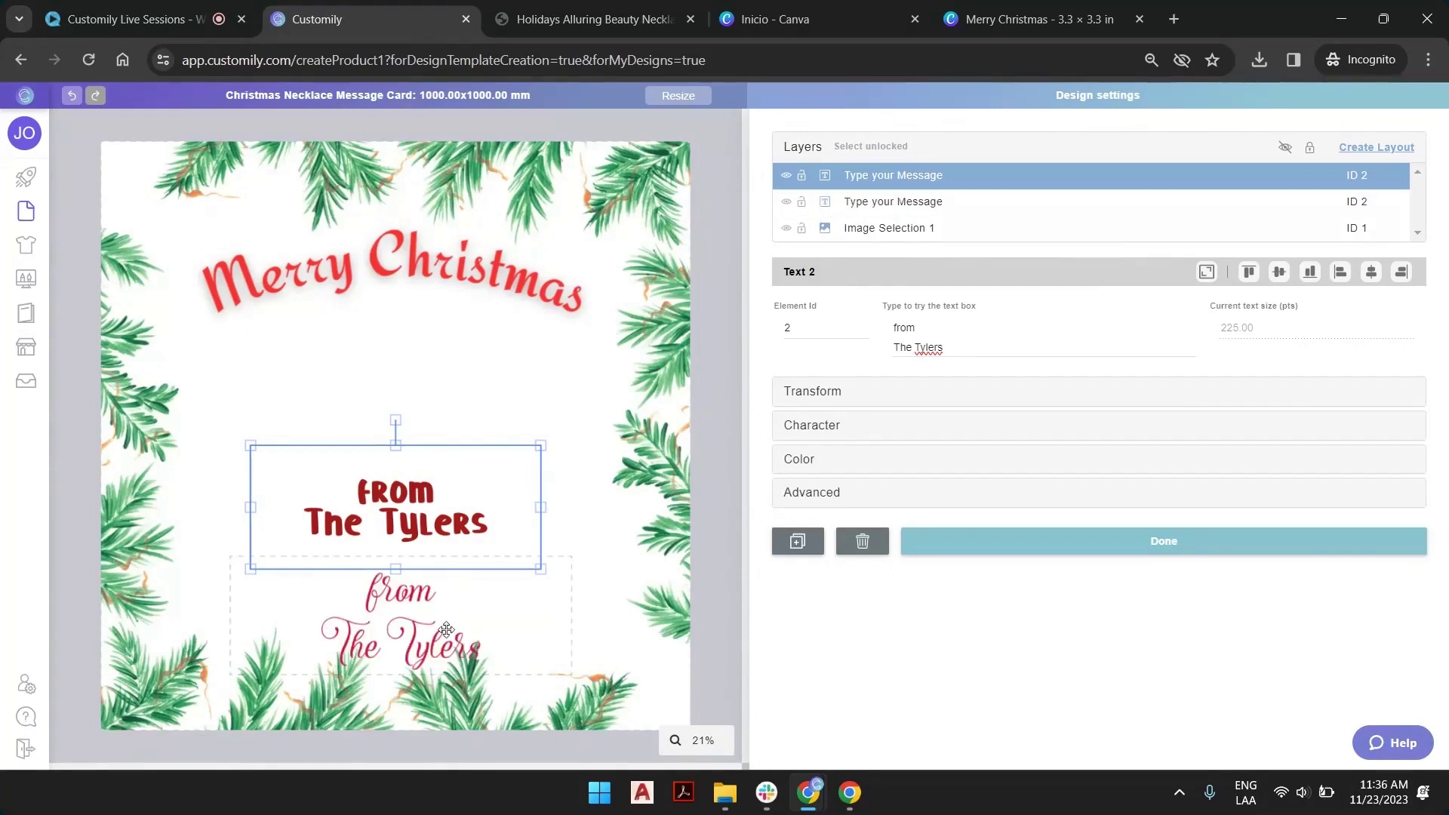
Step: Duplicate the dark red Type your Message text box and hide the other two message layers
click(910, 205)
click(905, 179)
click(798, 541)
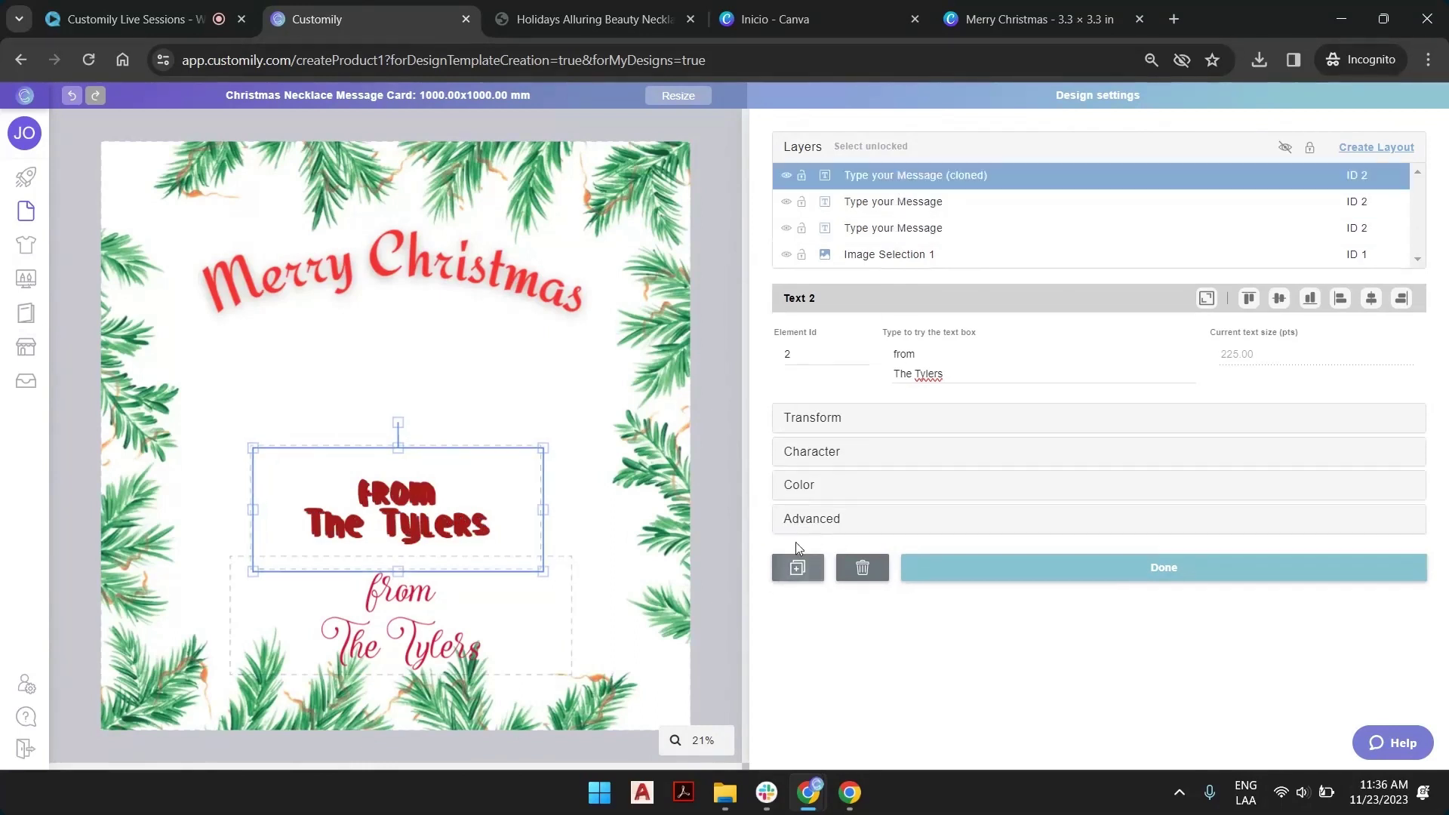
drag(490, 492, 637, 300)
click(786, 201)
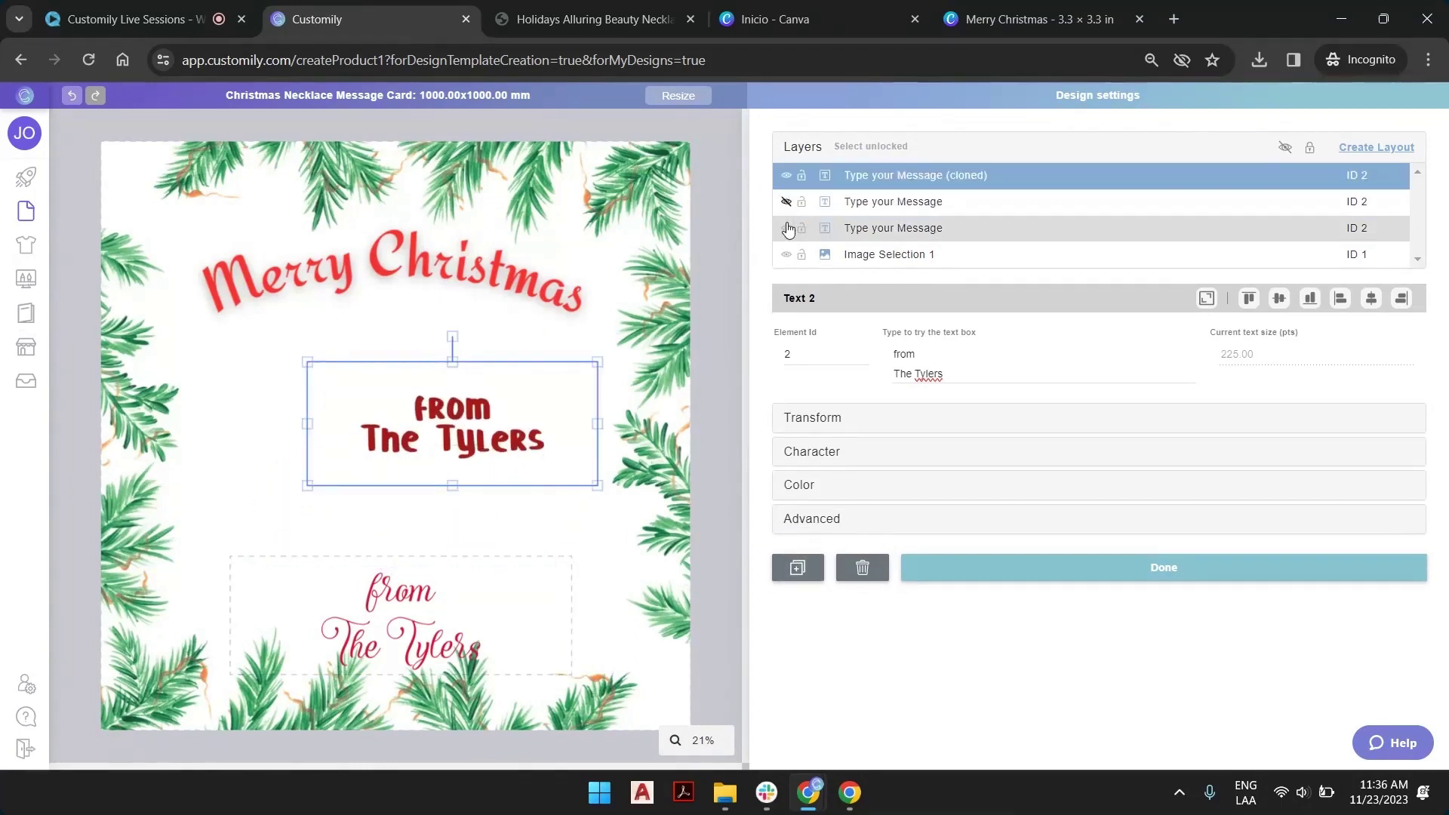
click(786, 228)
Step: Move the copied text box to the lower part of the card, widen it, and centre it horizontally on the card
drag(462, 416, 420, 578)
drag(268, 587, 180, 588)
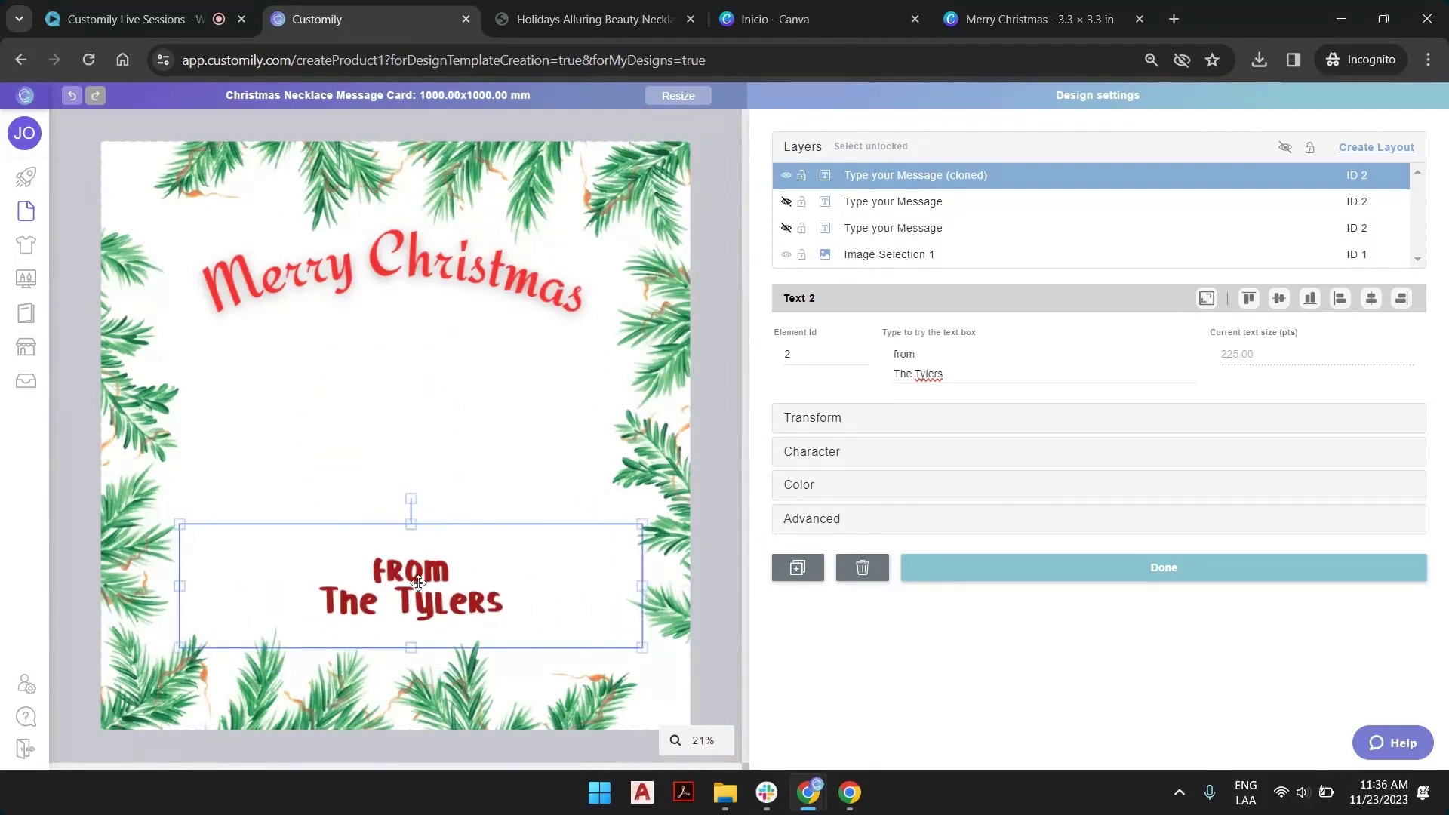
click(1364, 302)
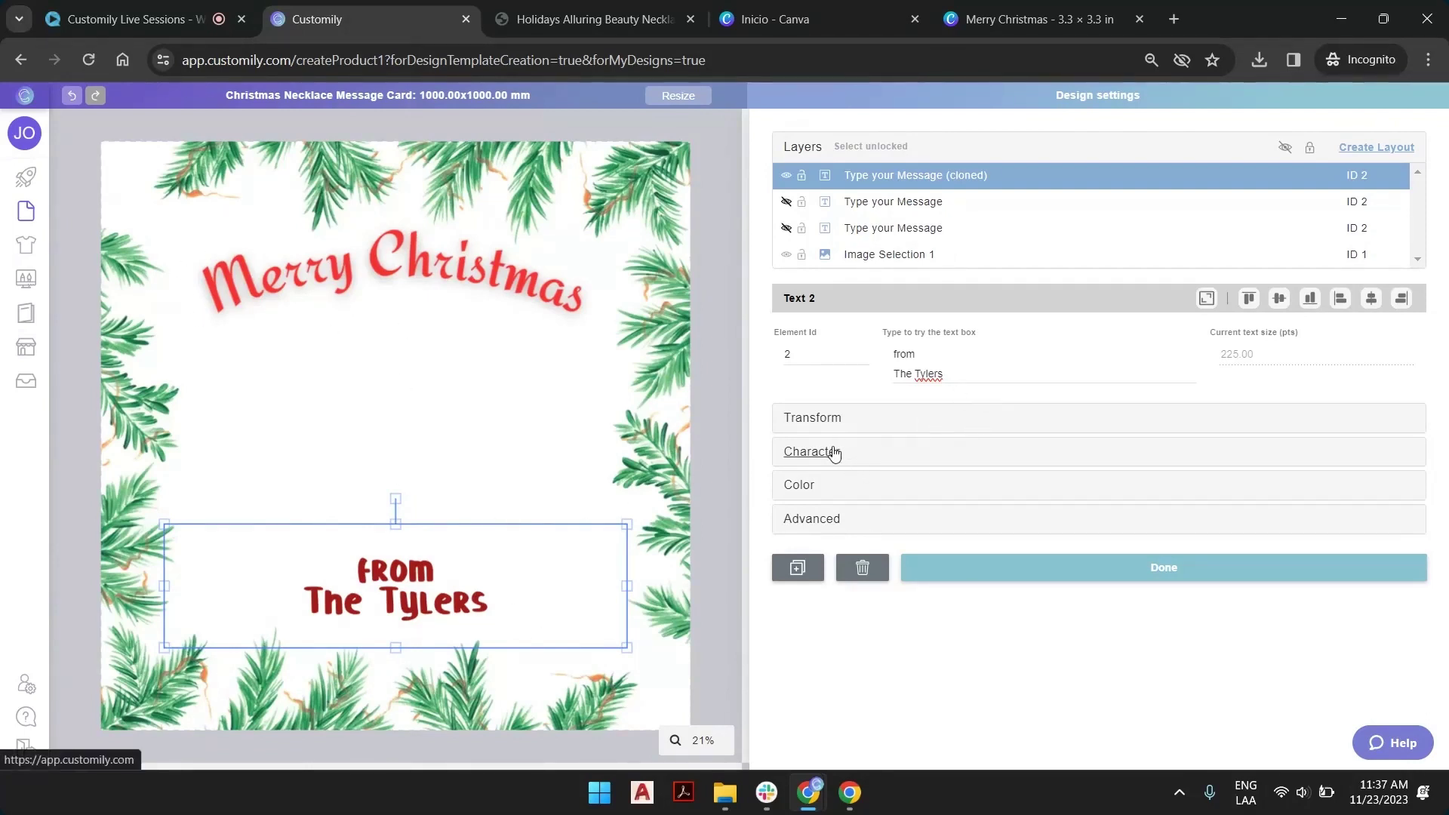
Step: Try the "Merry Christmas" lettering's red as the copied message's fill colour, replacing it with the dark green sampled from the pine branches
click(824, 487)
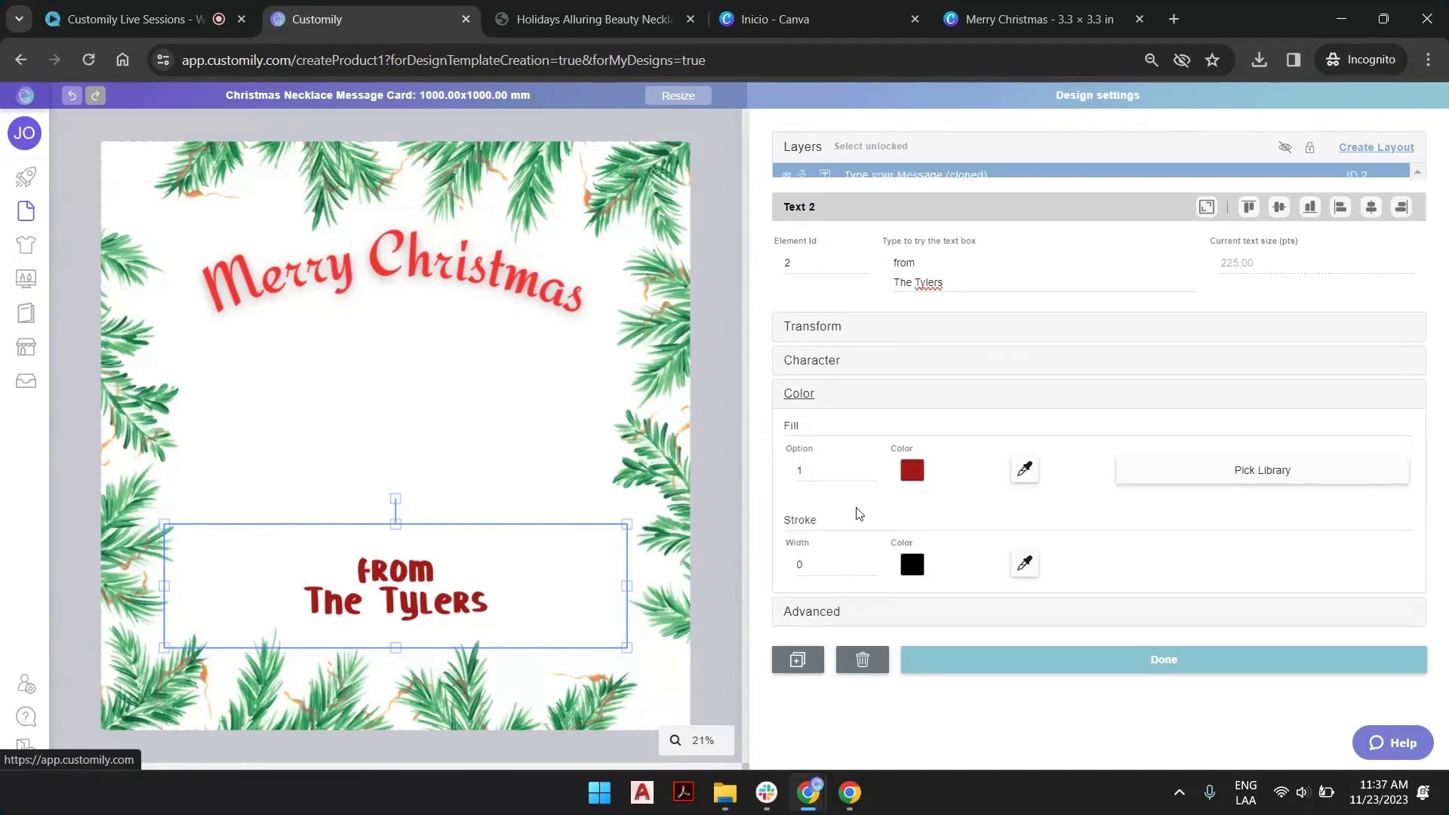
click(1025, 456)
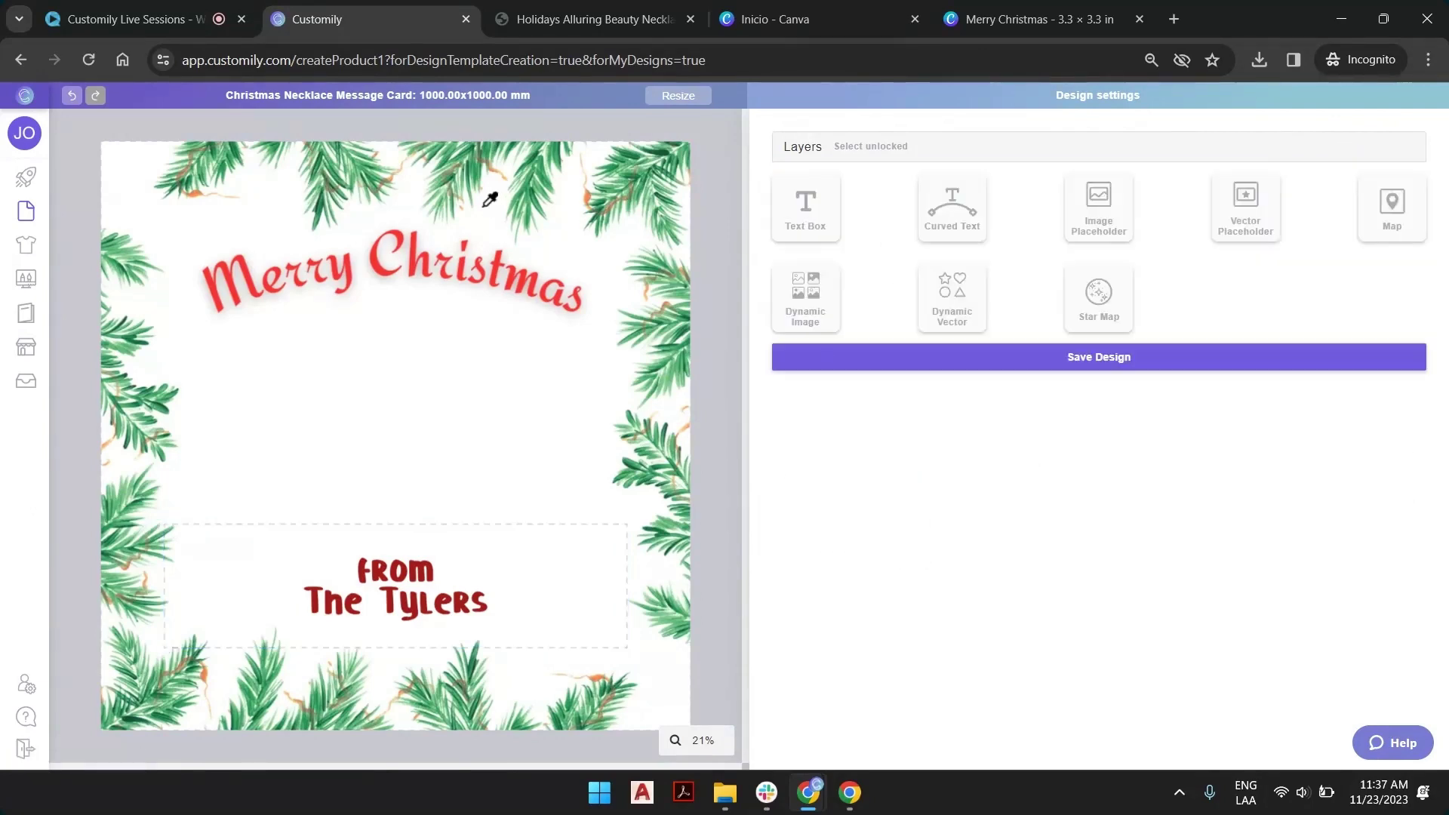
click(470, 254)
click(786, 453)
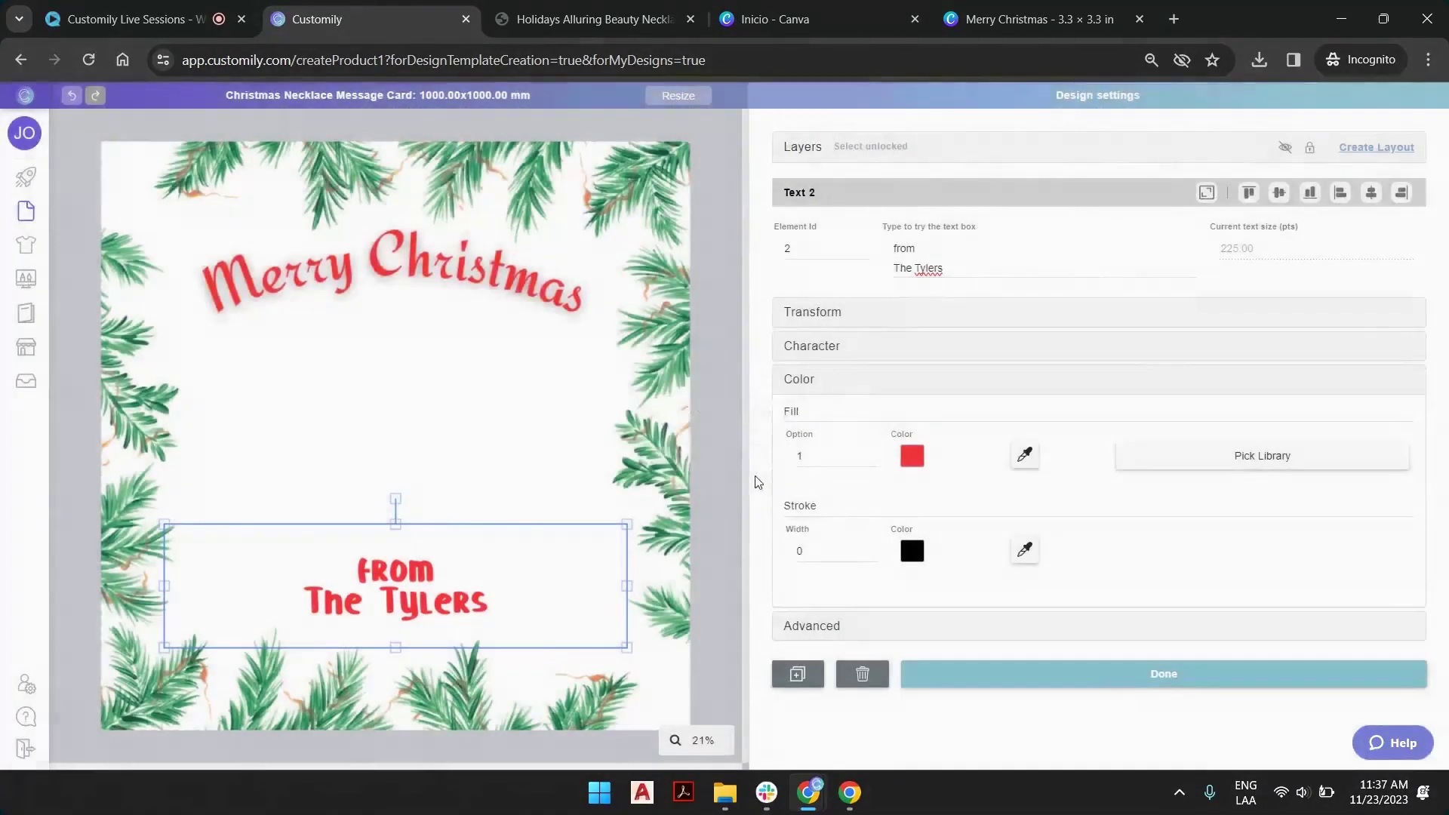
click(1028, 455)
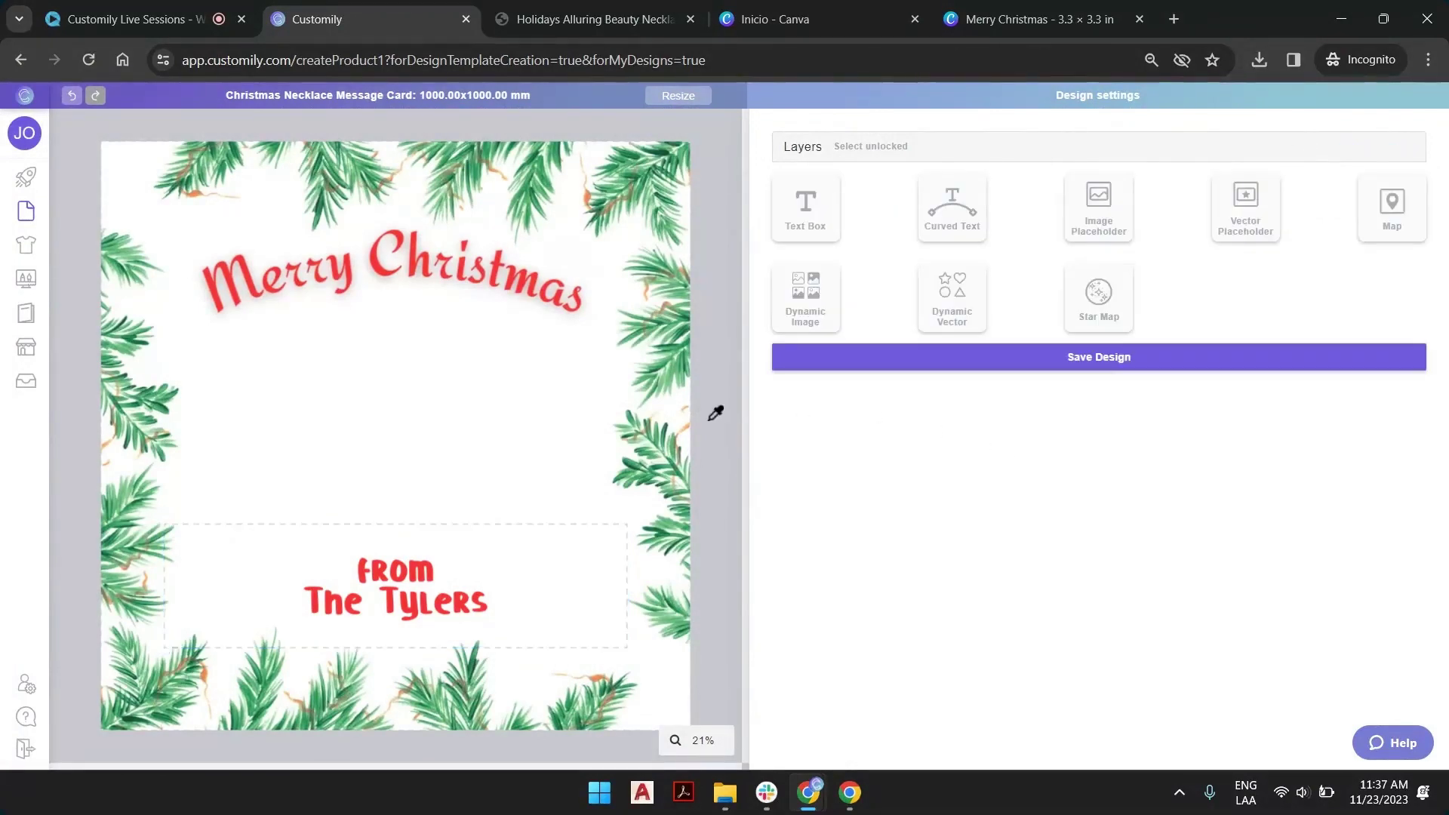
click(670, 419)
click(786, 452)
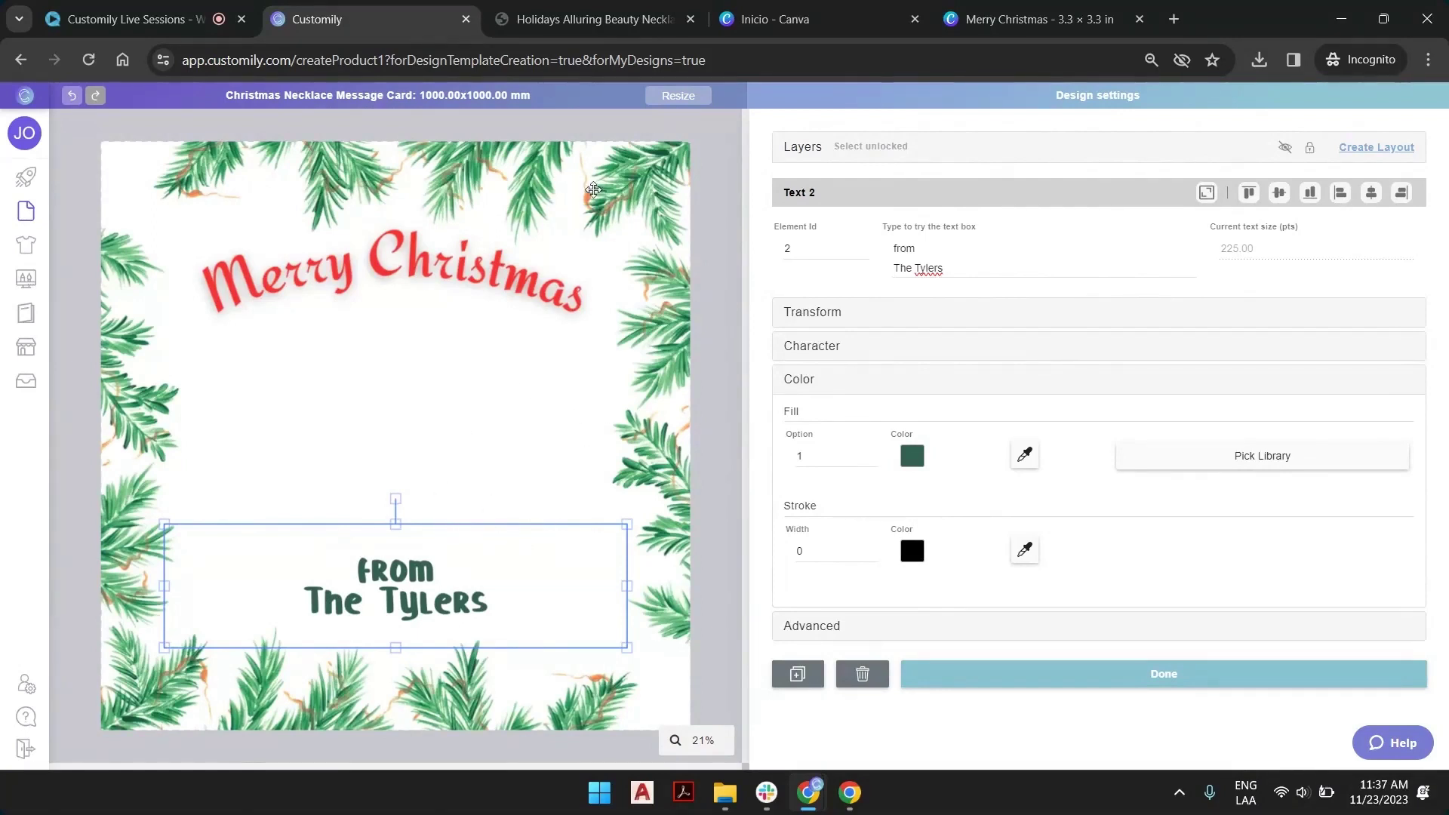
Step: Remove "(cloned)" from the green text layer's name so it reads "Type your Message"
click(785, 148)
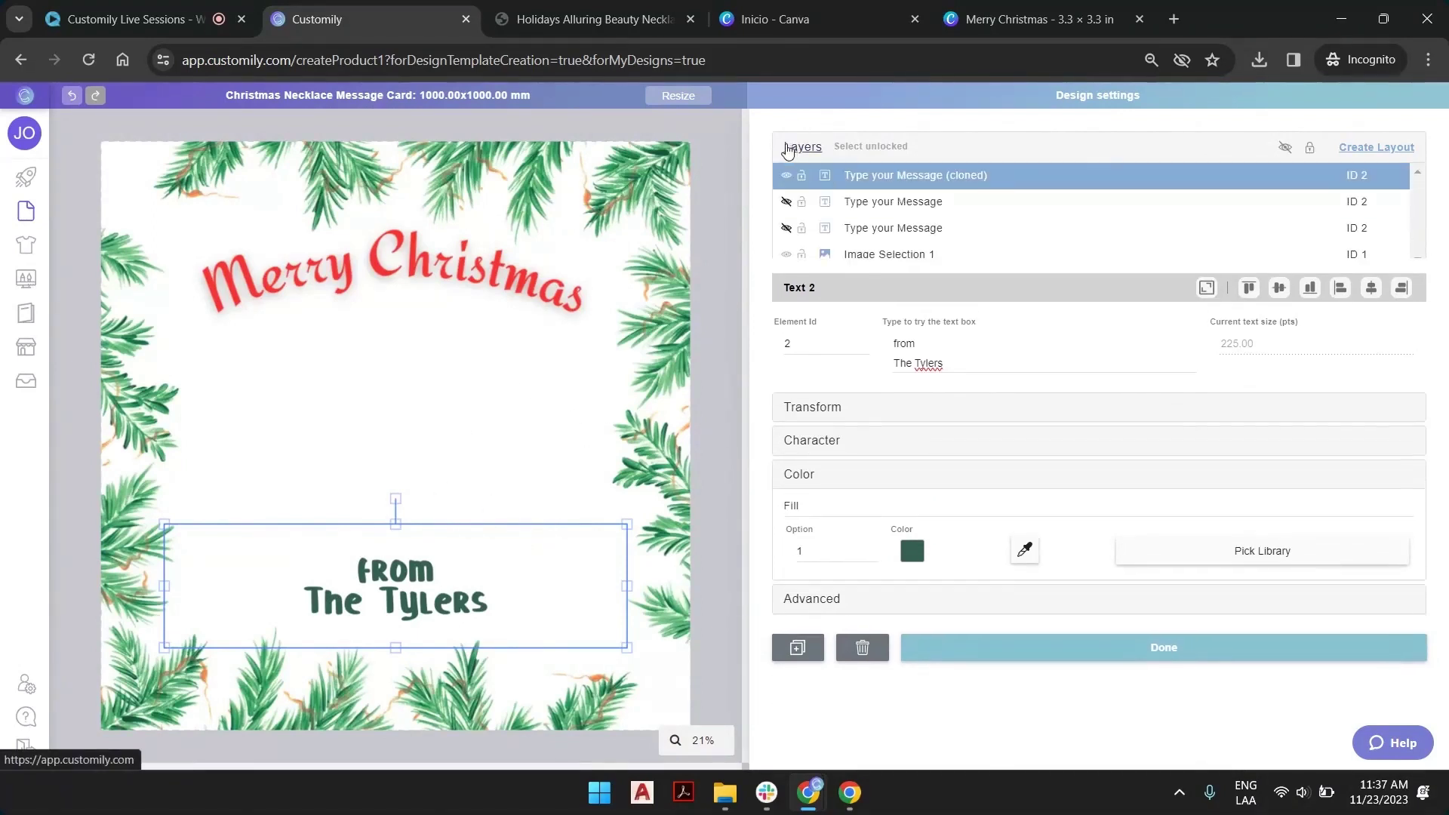
double_click(961, 176)
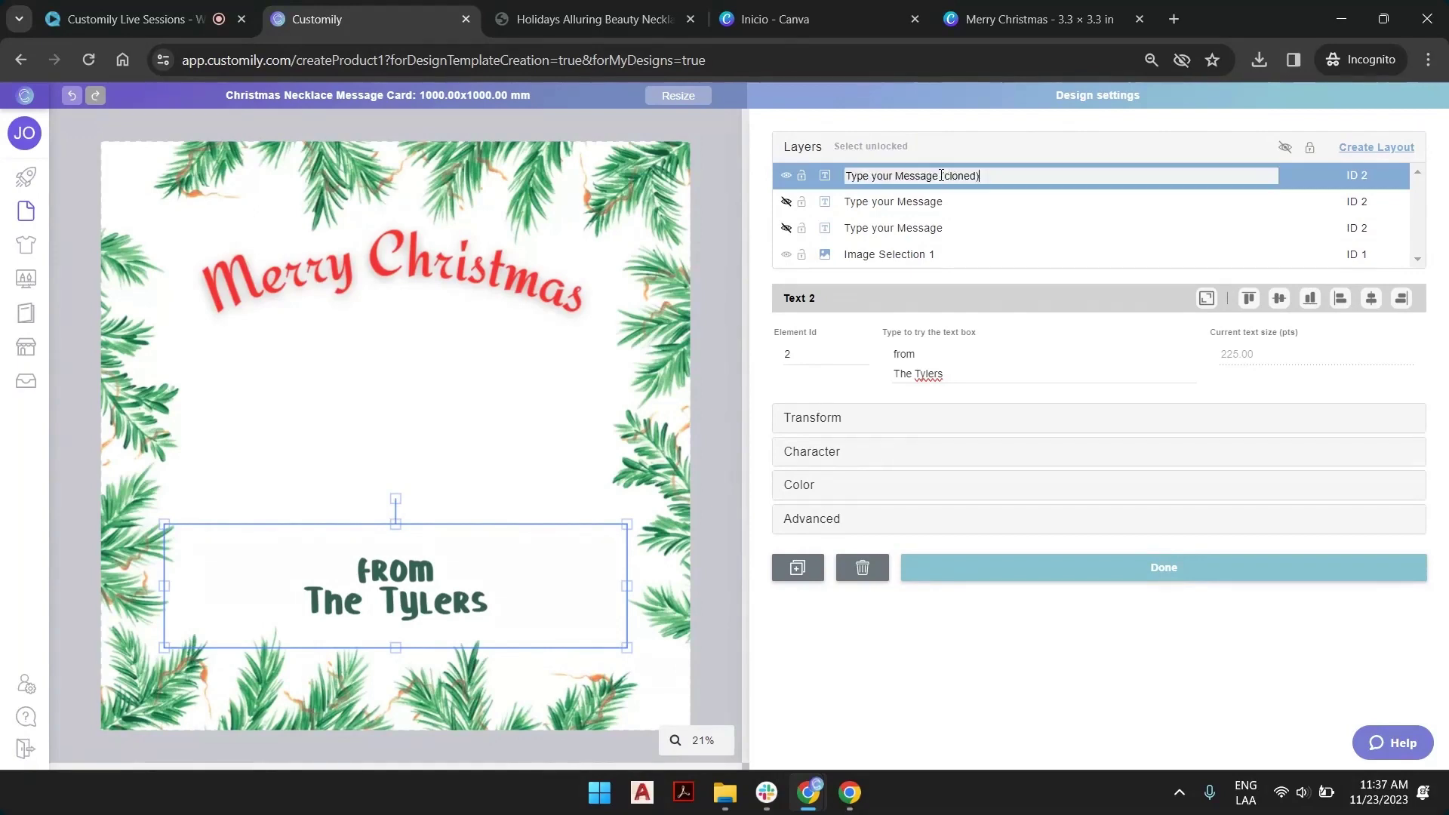
double_click(963, 176)
key(BackSpace)
key(Return)
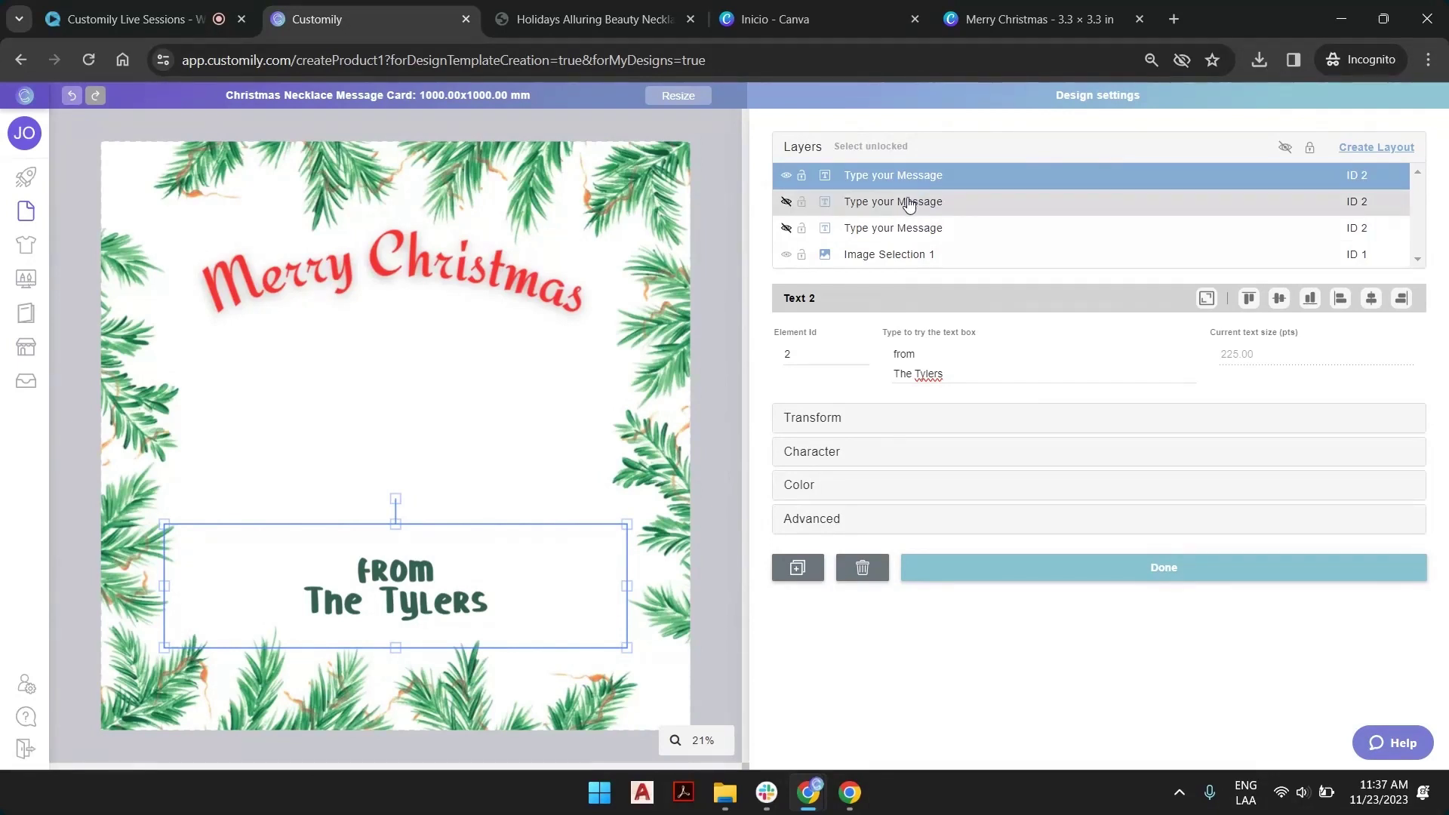
Step: Unhide the two hidden Type your Message layers so that all three message texts are shown
click(786, 176)
click(786, 200)
click(786, 223)
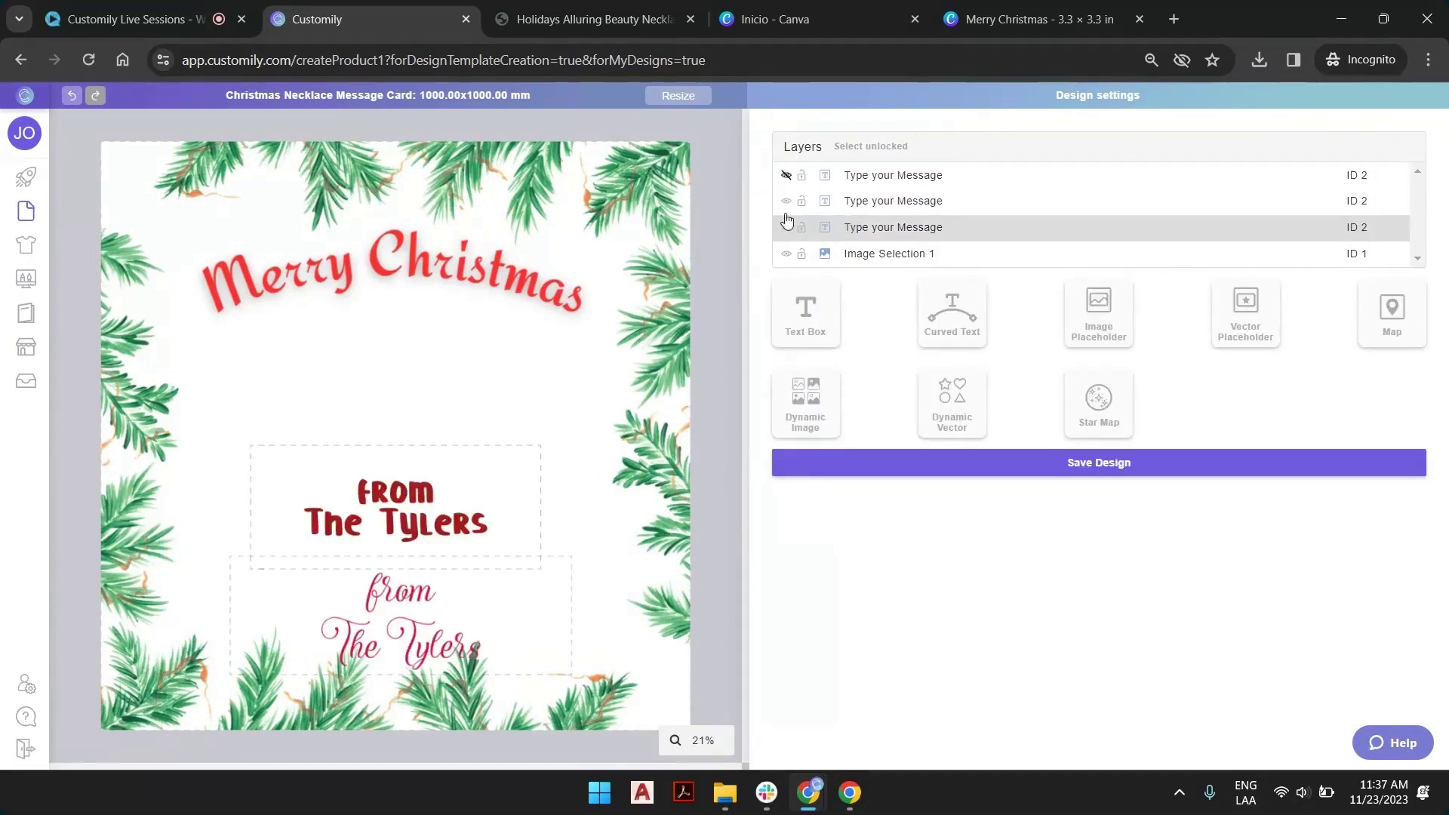
click(787, 178)
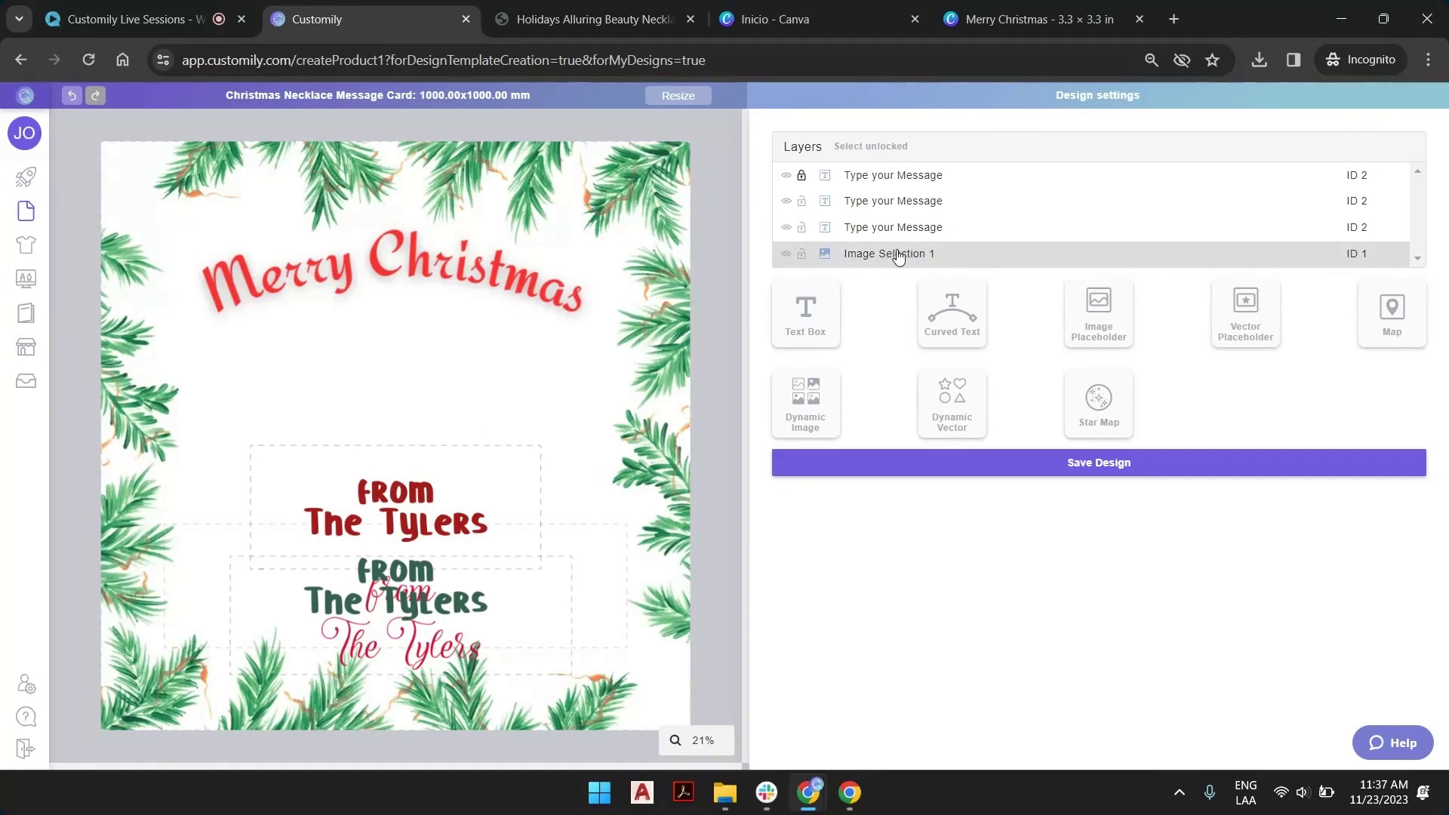
click(806, 178)
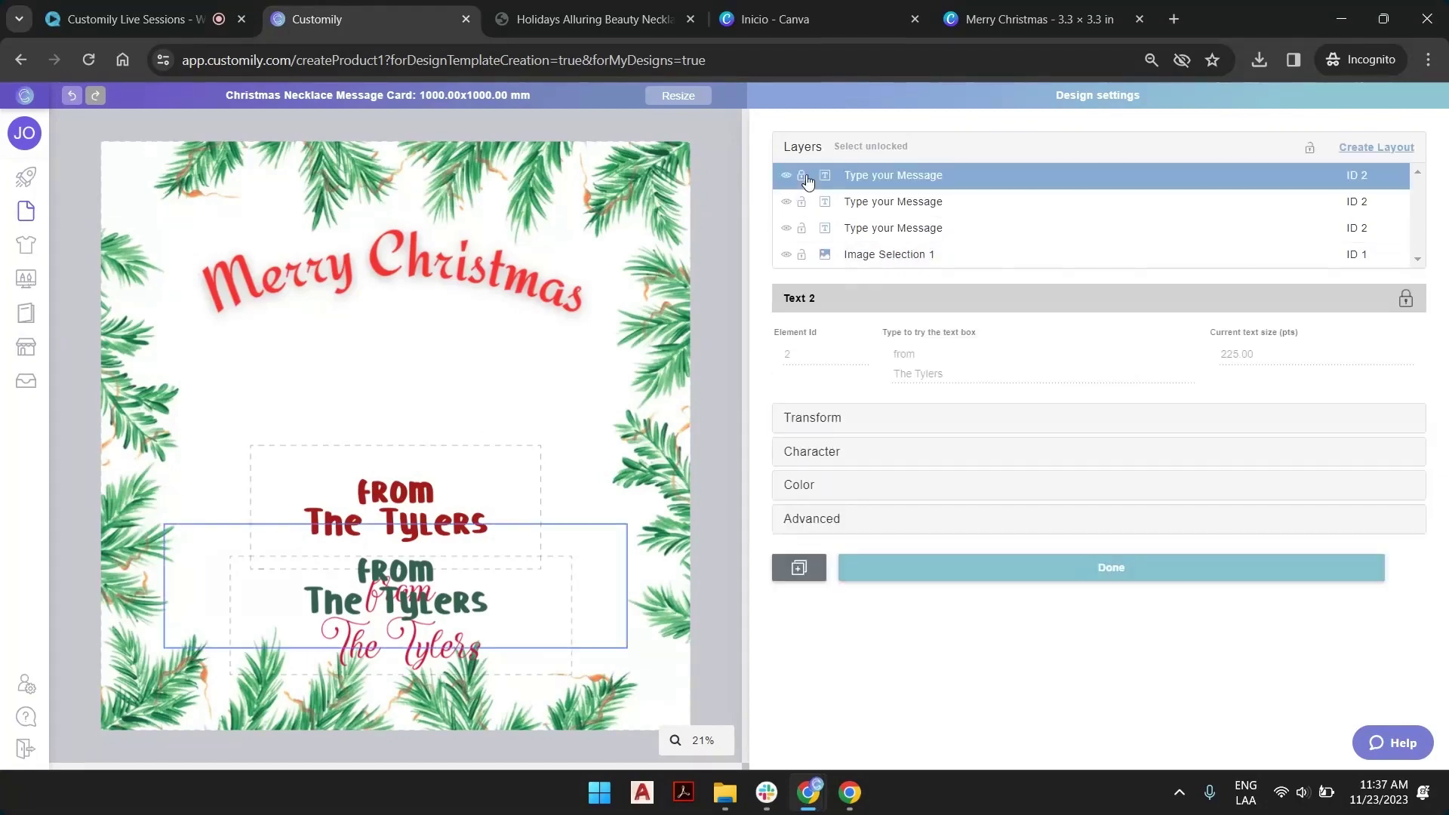
Step: Create a layout from the original script-font message layer and set Image Selection 1 to option 1, the stocking background
click(909, 228)
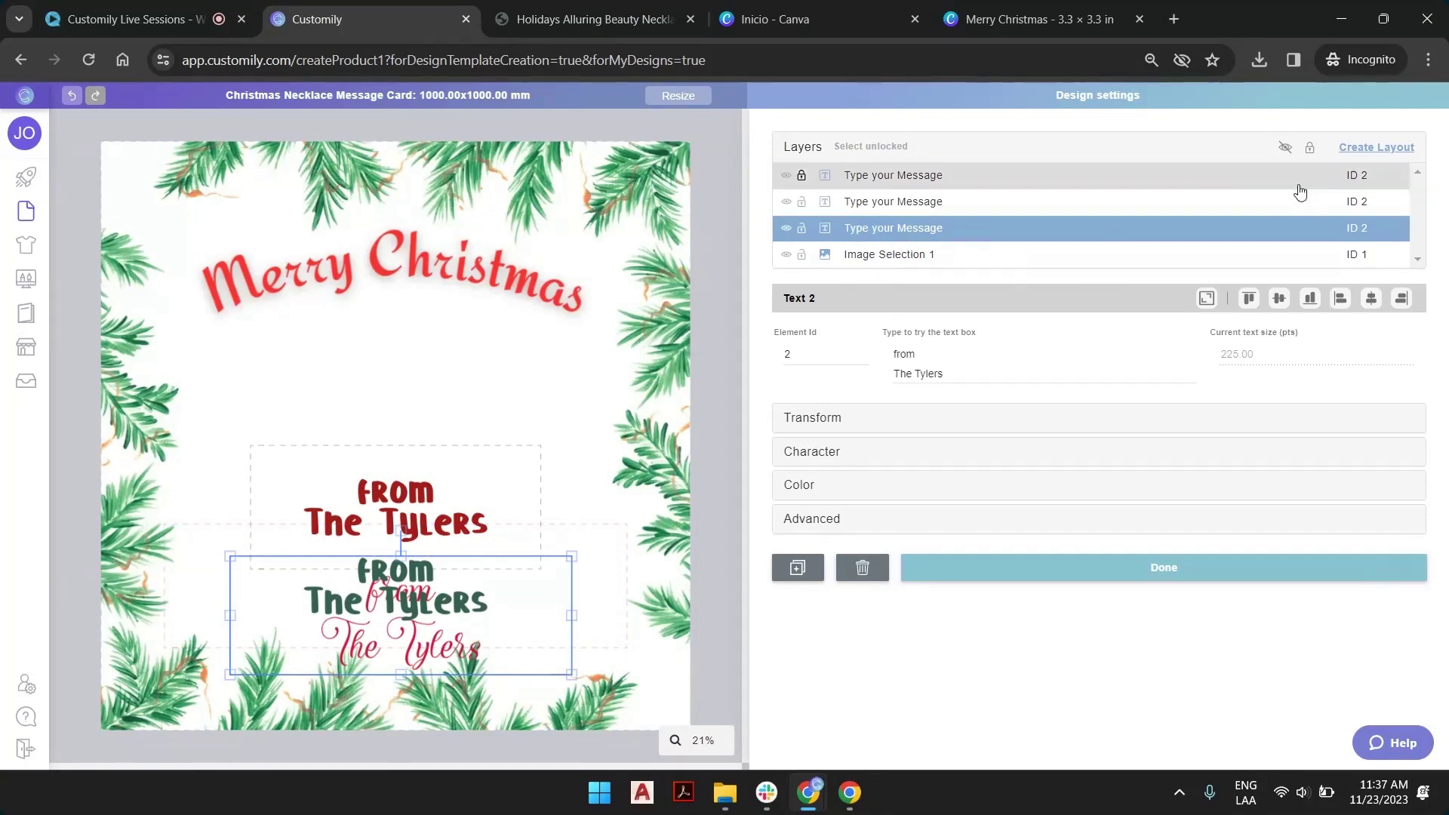
click(1385, 149)
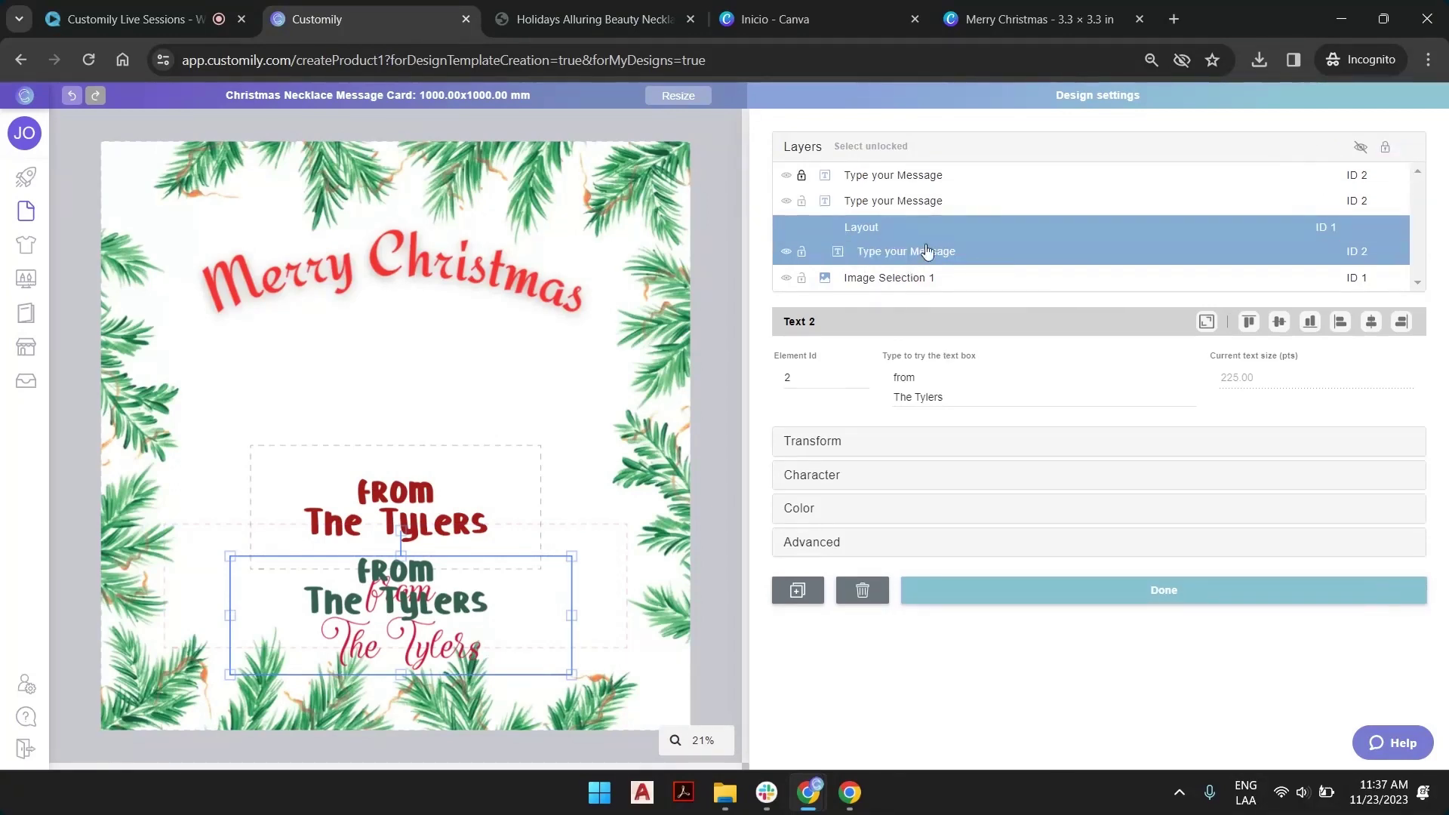
click(900, 279)
click(971, 380)
click(972, 376)
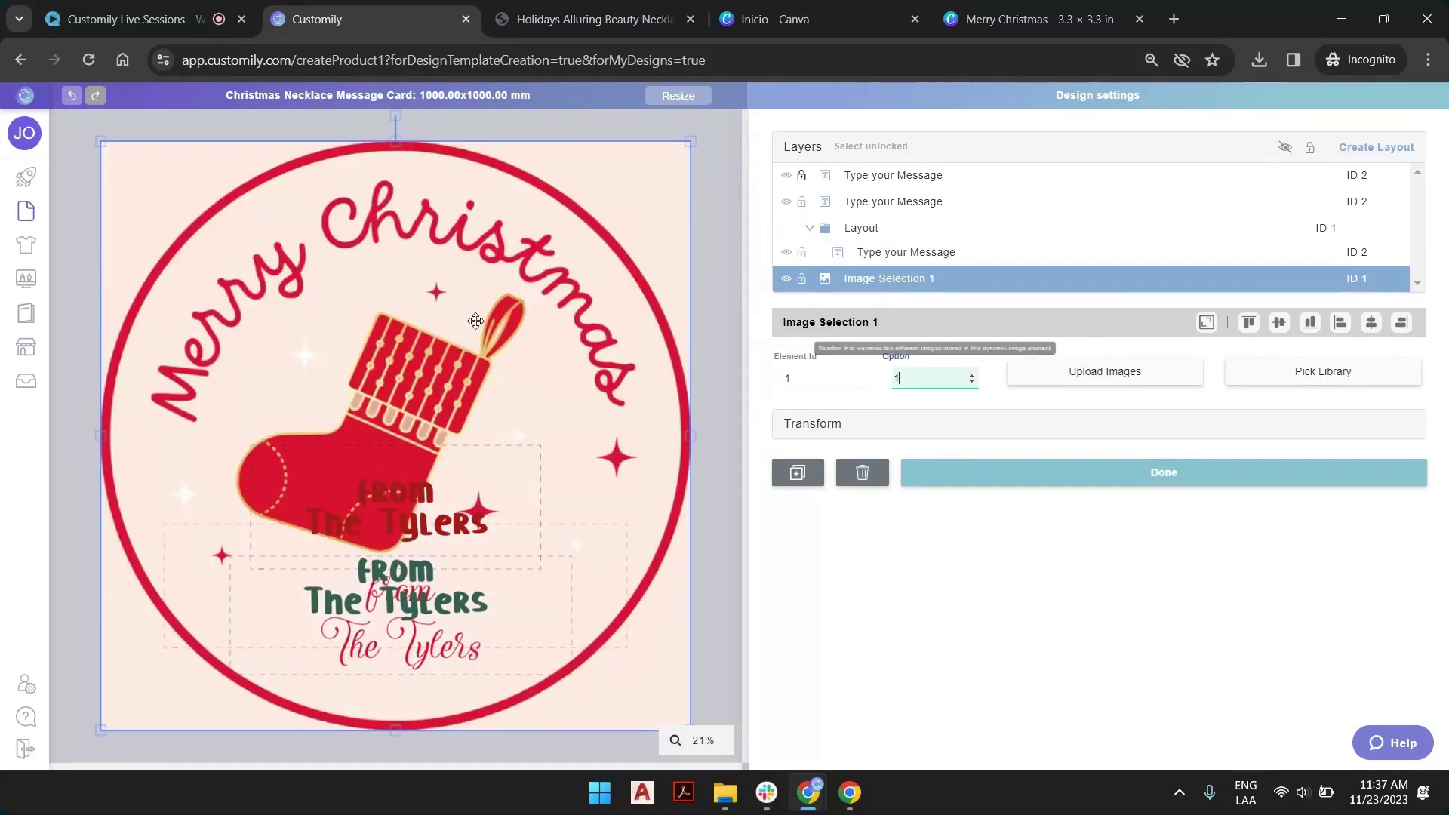
click(971, 377)
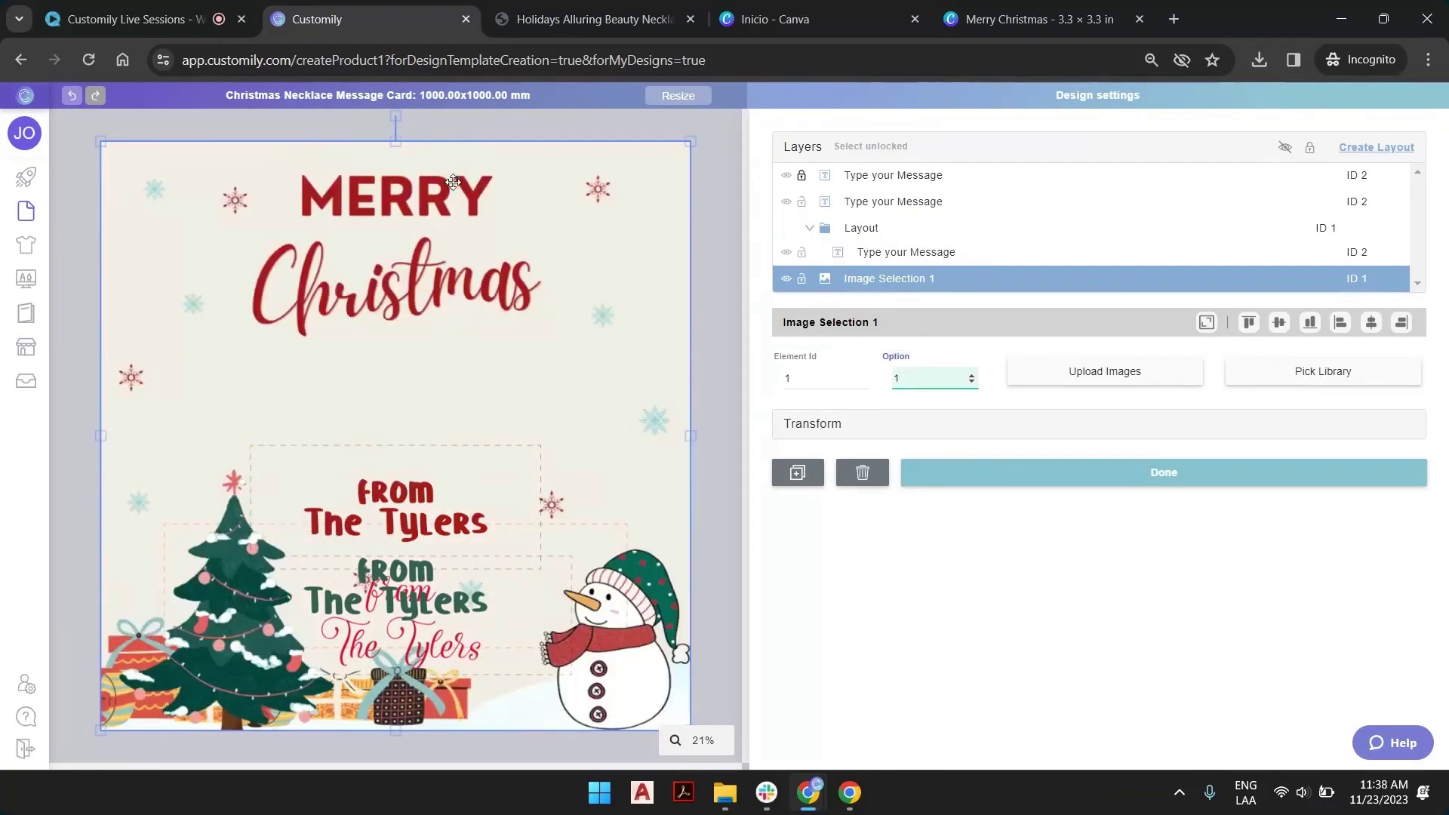
click(972, 382)
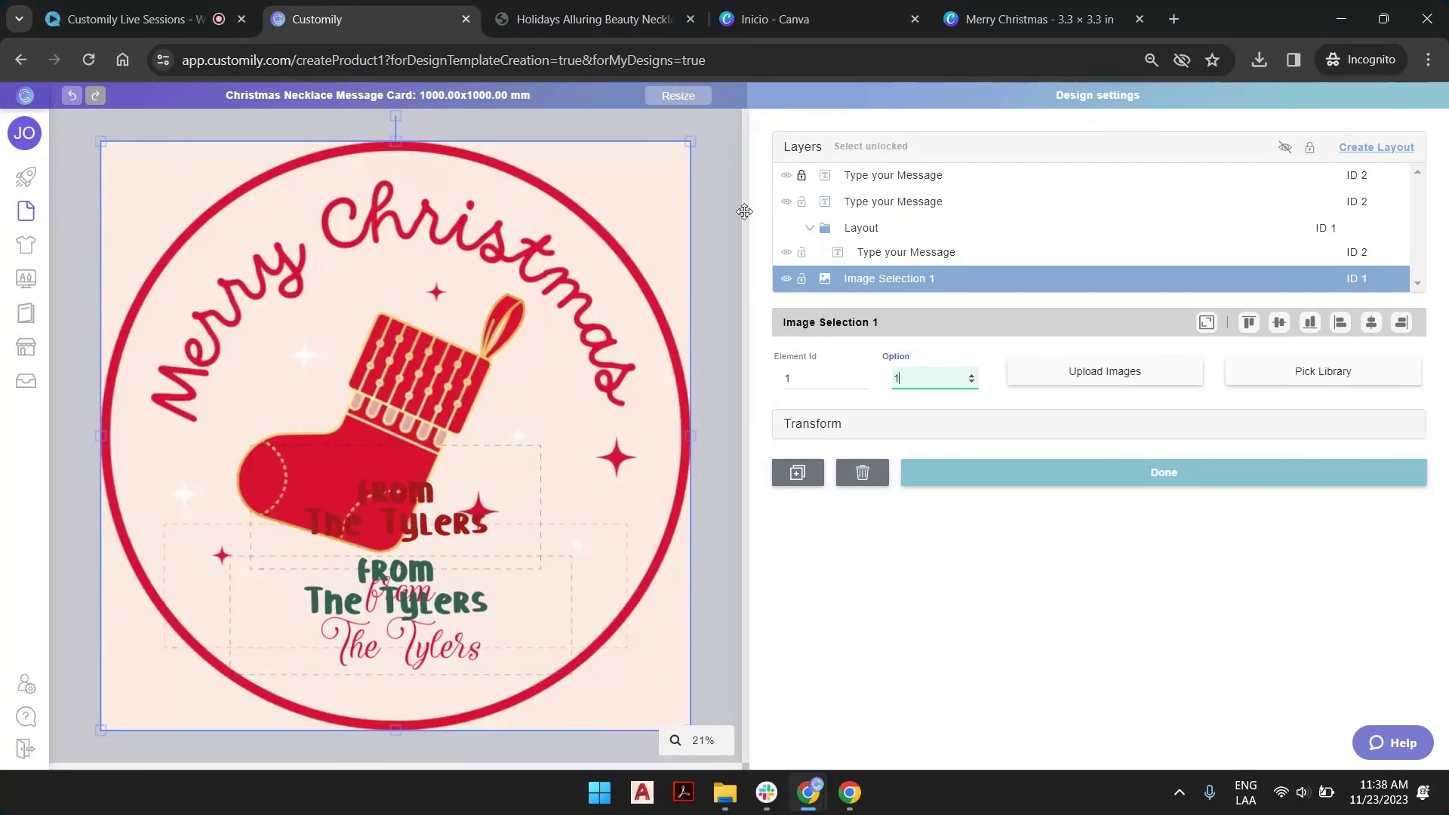
Step: Rename the layout holding the script-font message as "Red Stocking"
click(870, 237)
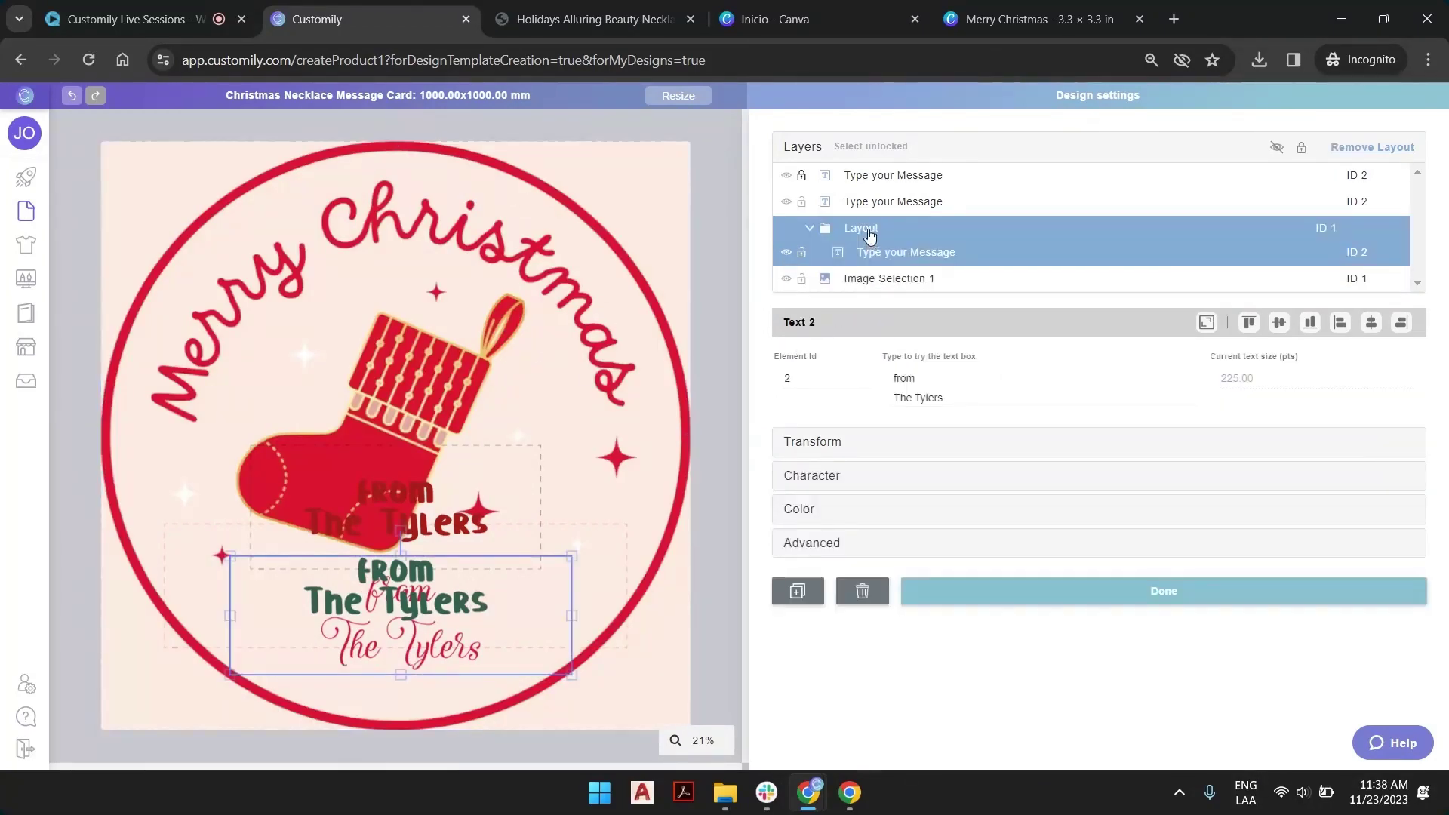
double_click(870, 234)
text(Red)
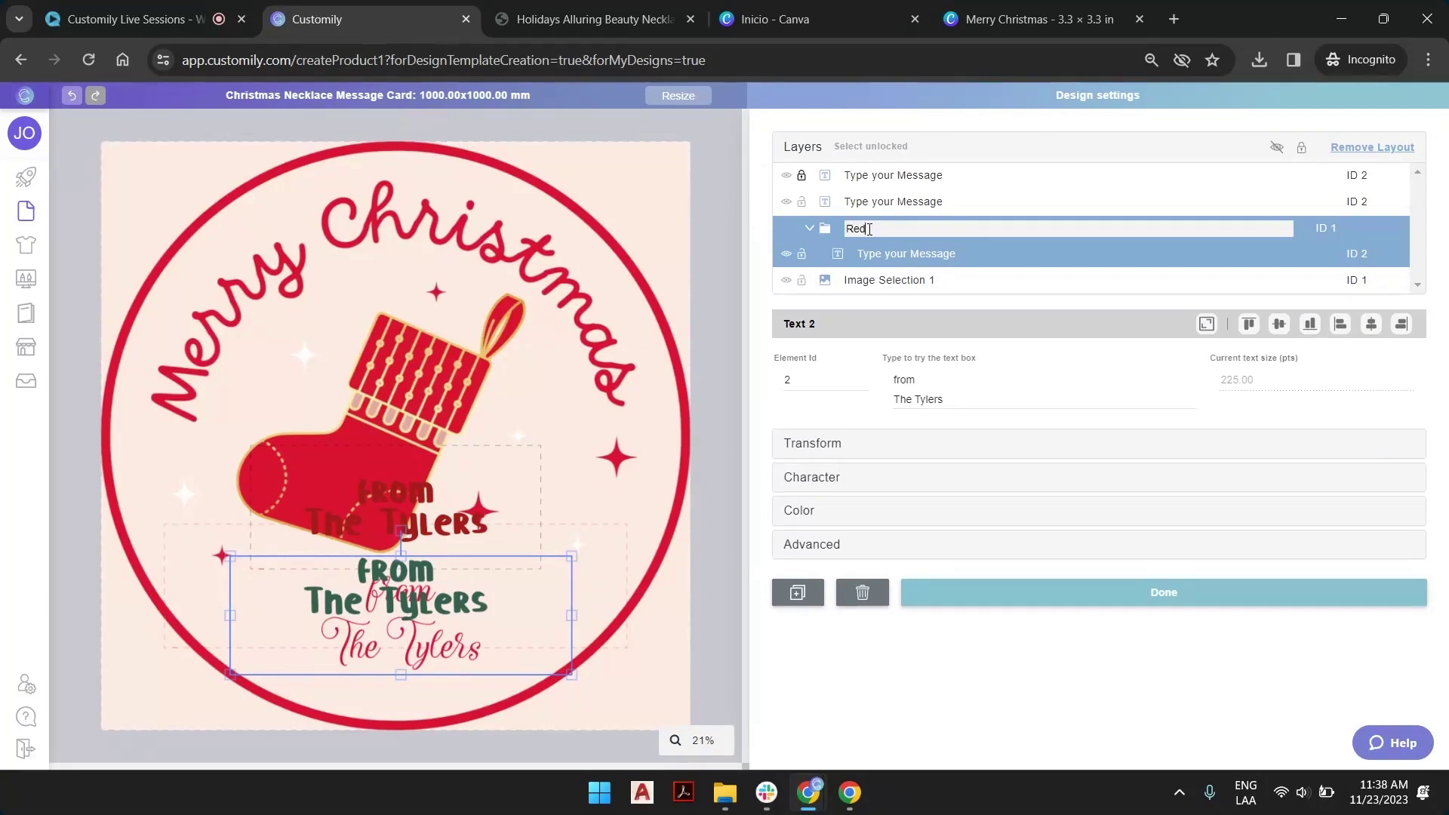
text( Stocking)
key(Return)
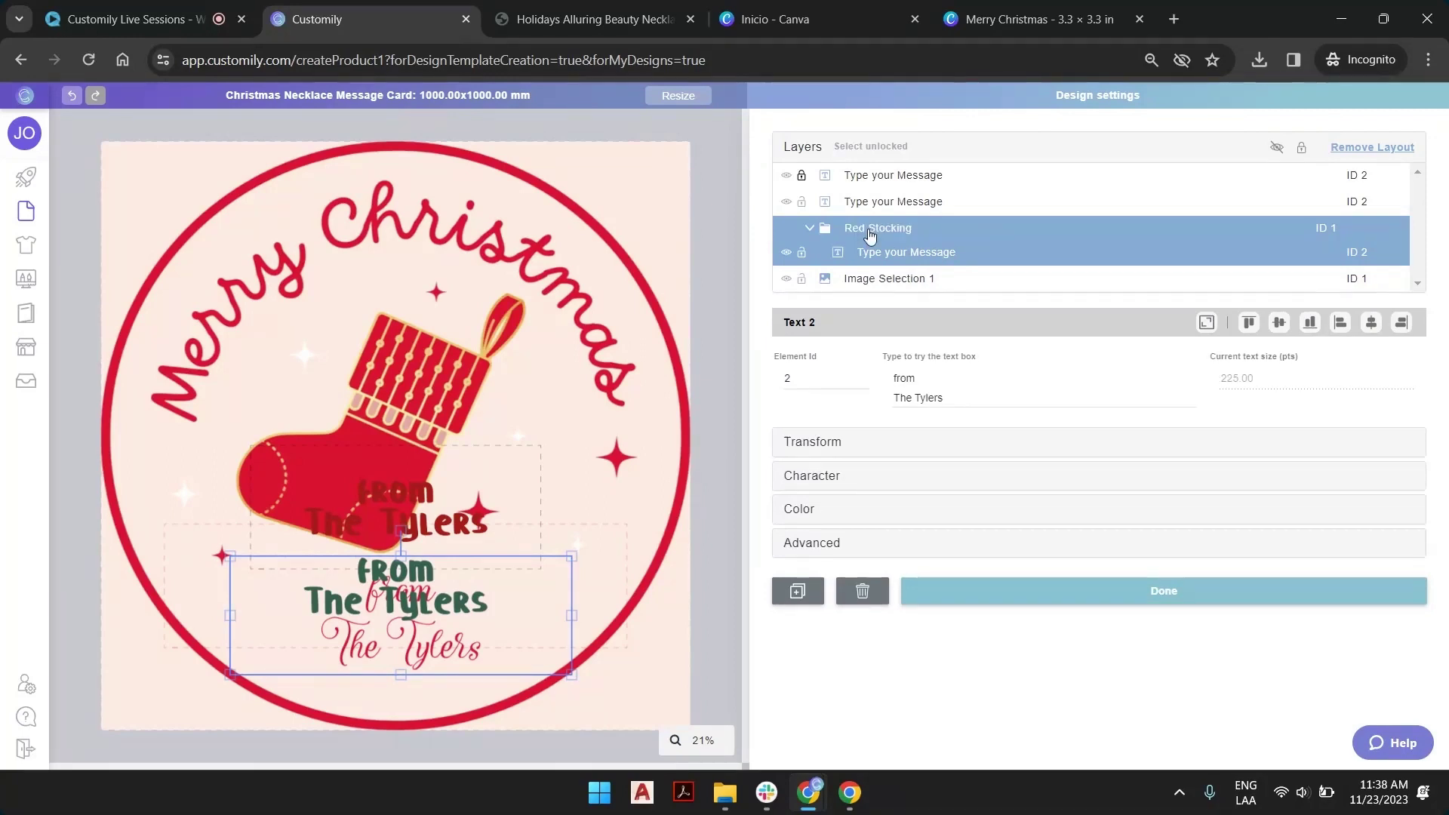
Step: Switch the Image Selection 1 background to option 2, the snowman design
click(883, 201)
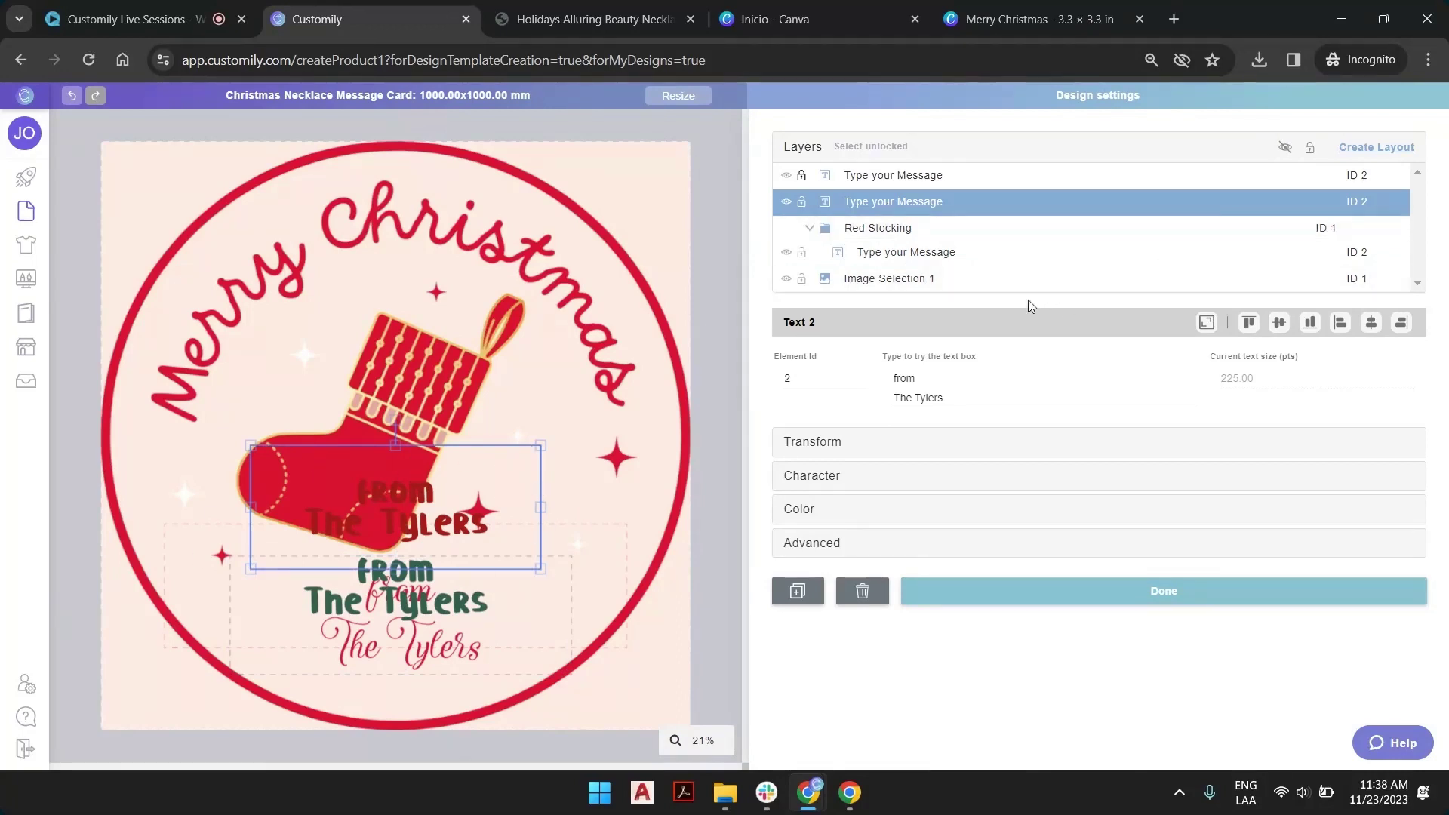
click(887, 278)
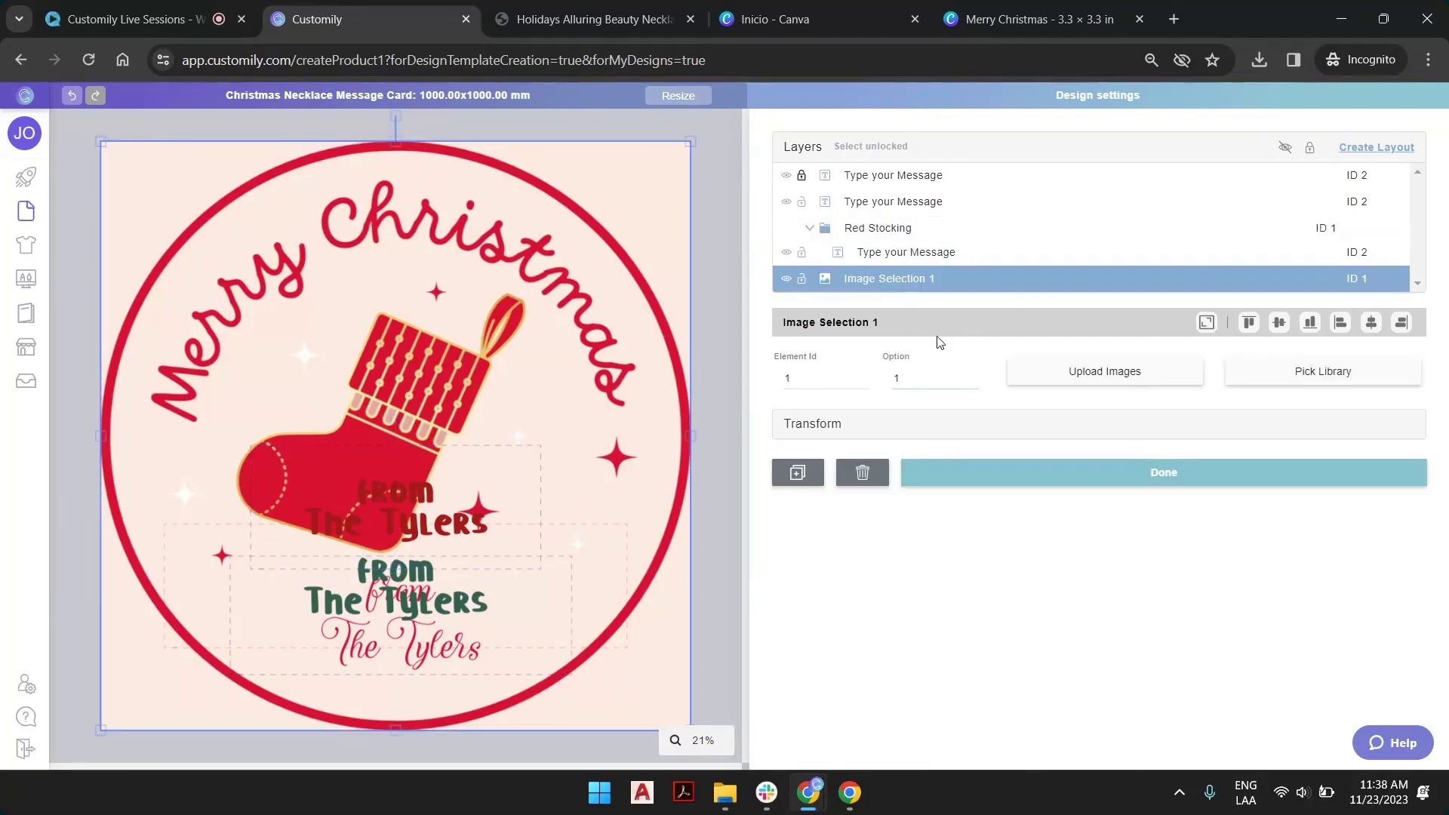
click(971, 377)
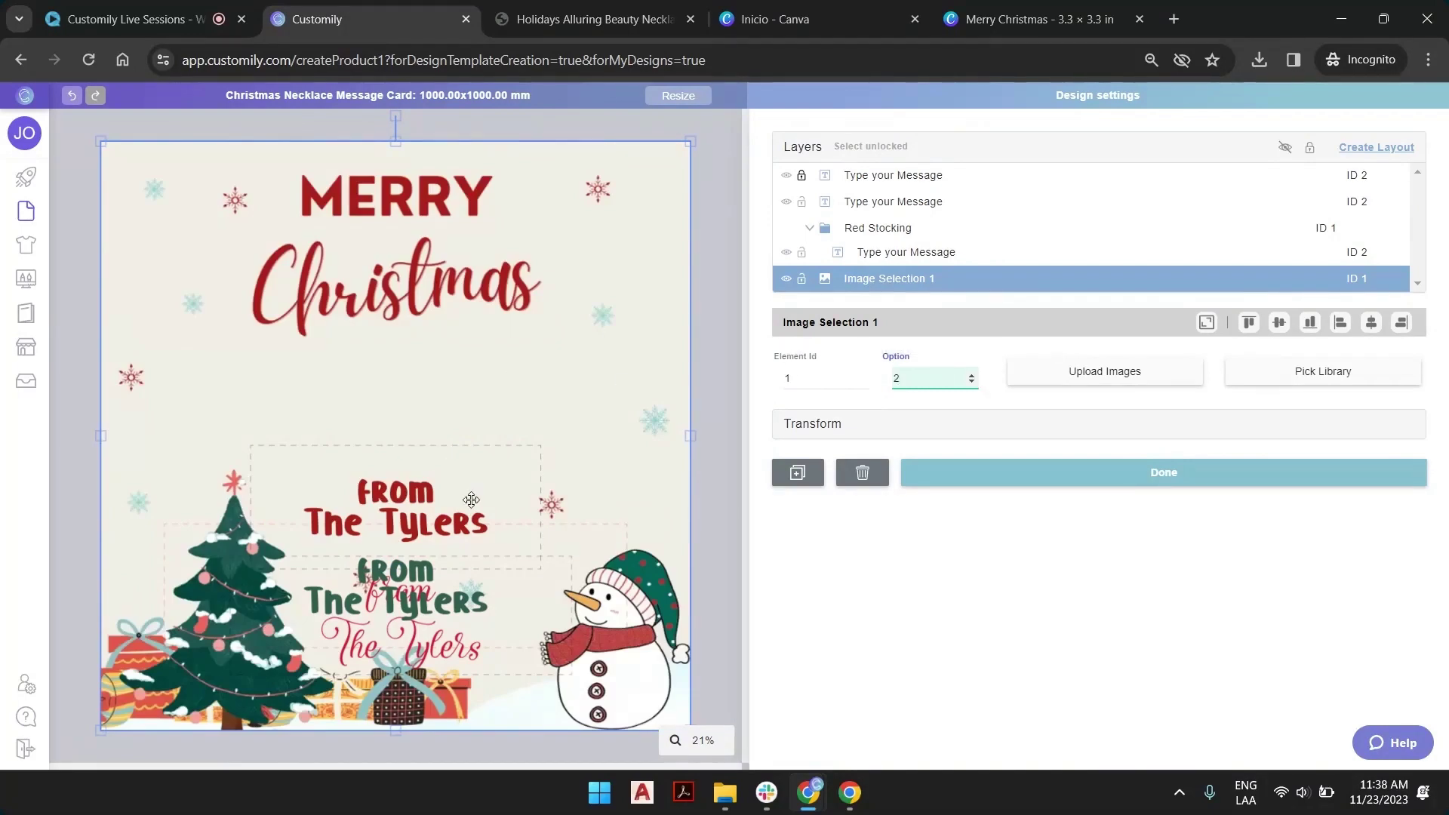
Step: Create a layout from the dark red message layer and name it "Snowman"
click(906, 203)
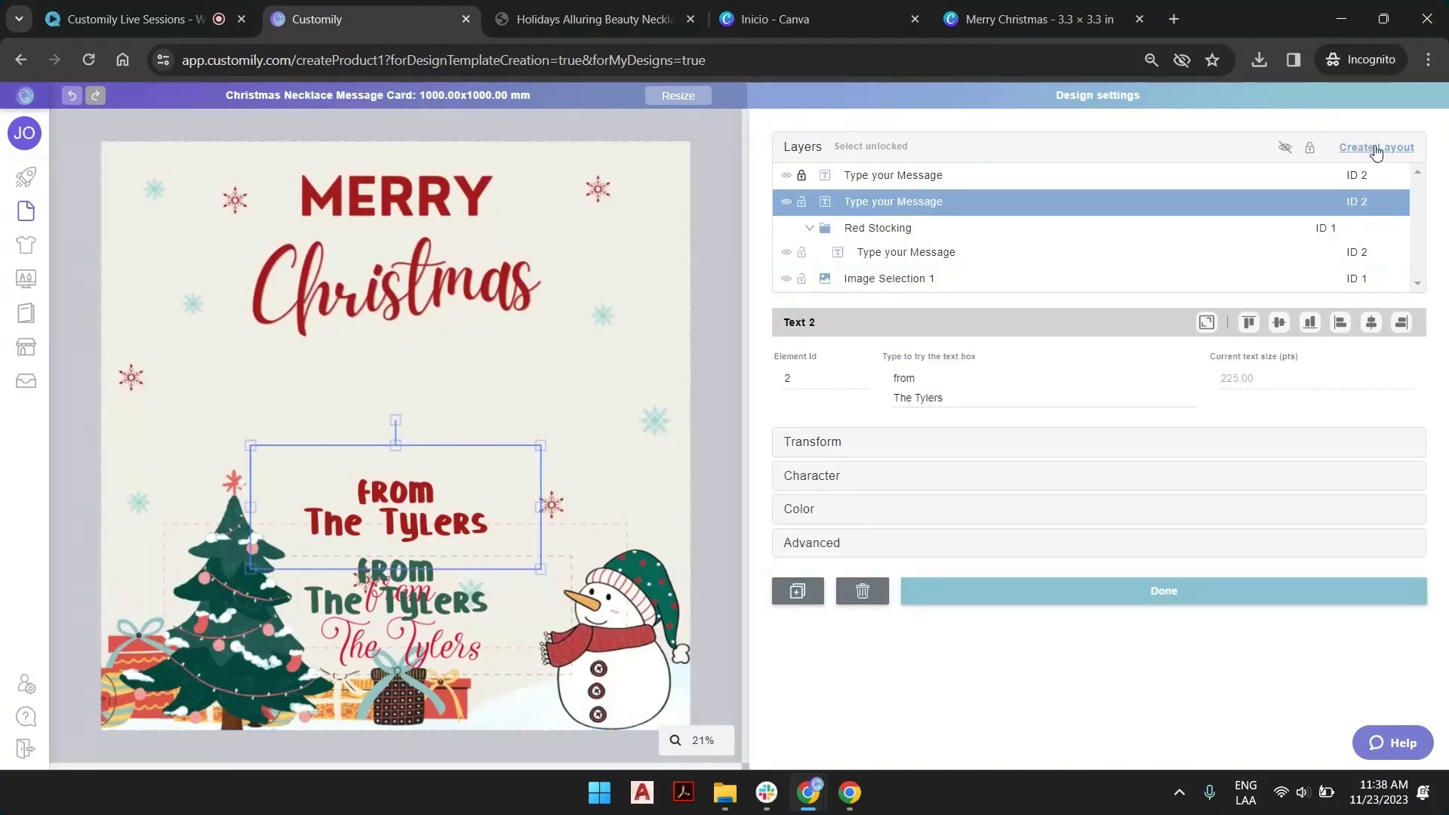
click(1376, 149)
double_click(863, 202)
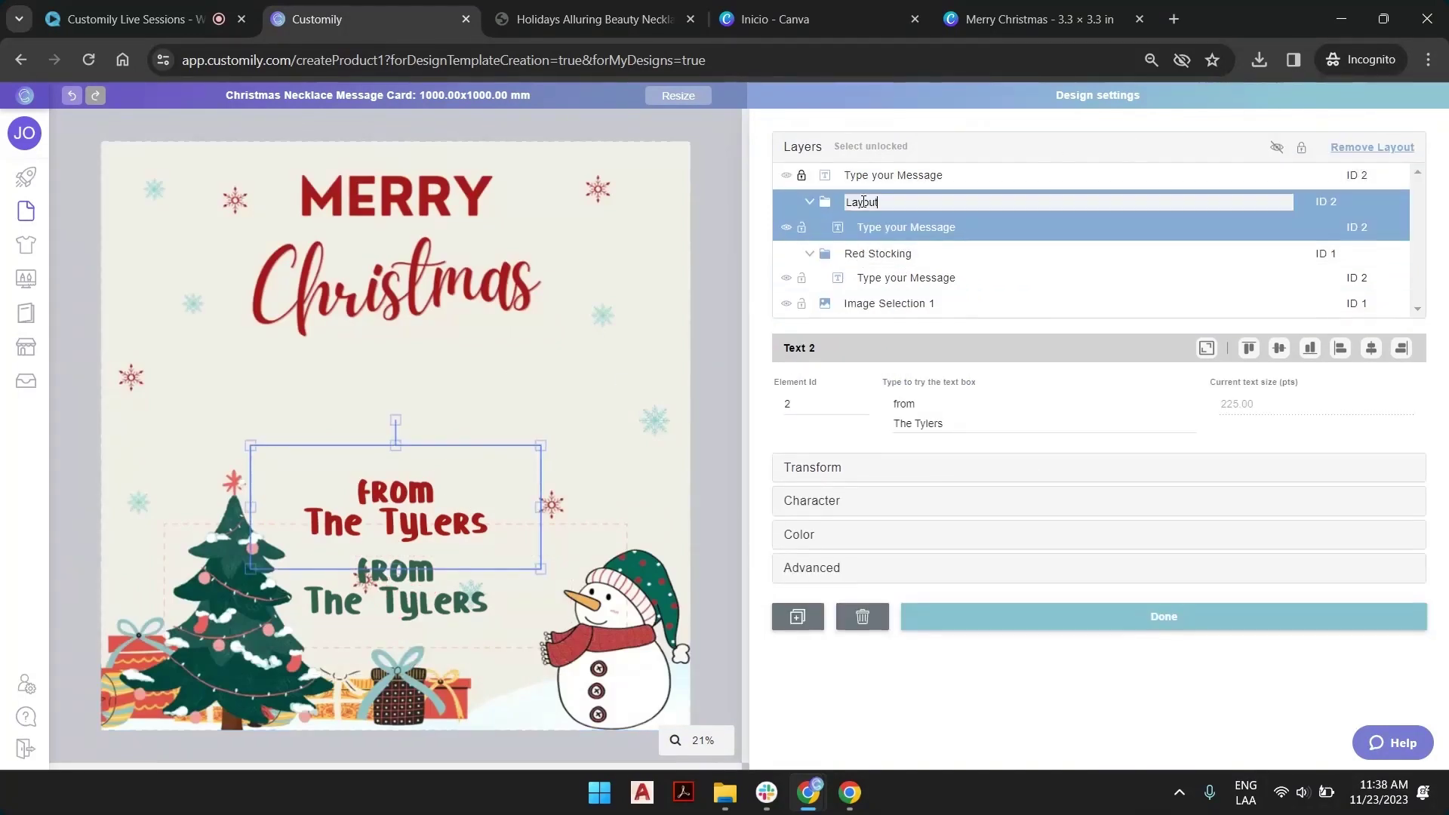
double_click(863, 202)
text(Snowman)
key(Return)
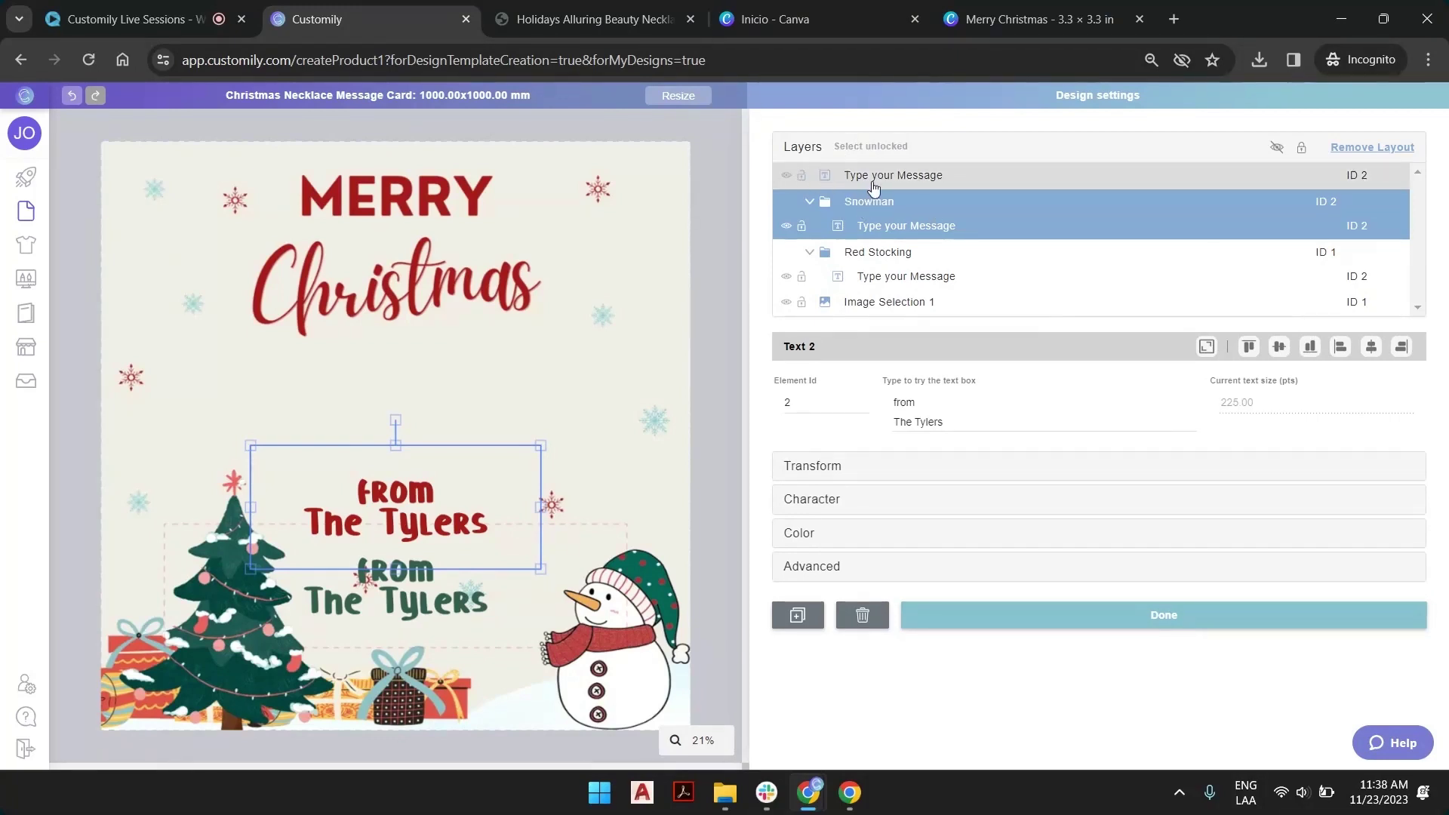
Step: Create a layout from the green message layer and name it "Wreaths"
click(876, 185)
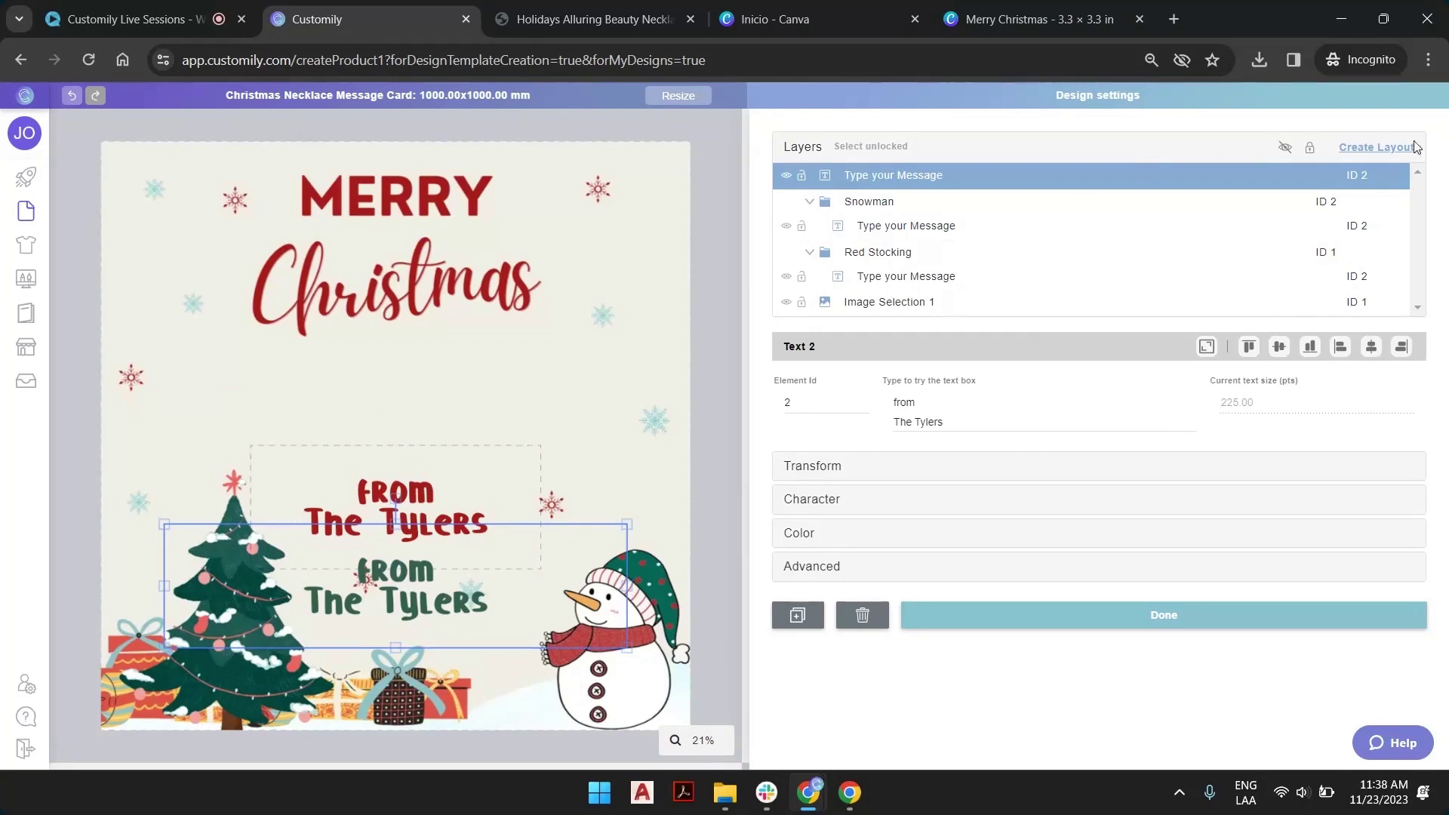
click(1369, 149)
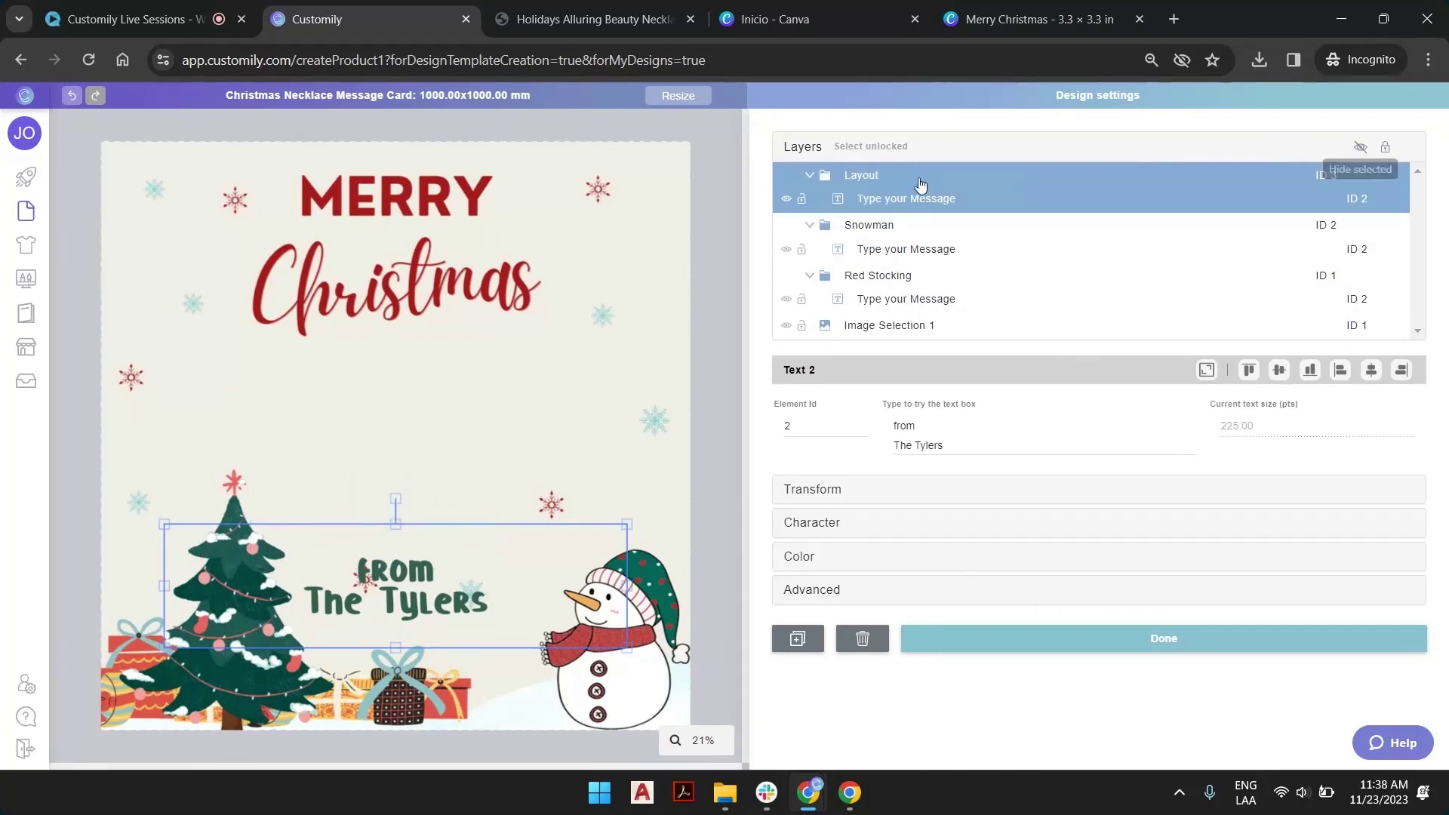
double_click(863, 176)
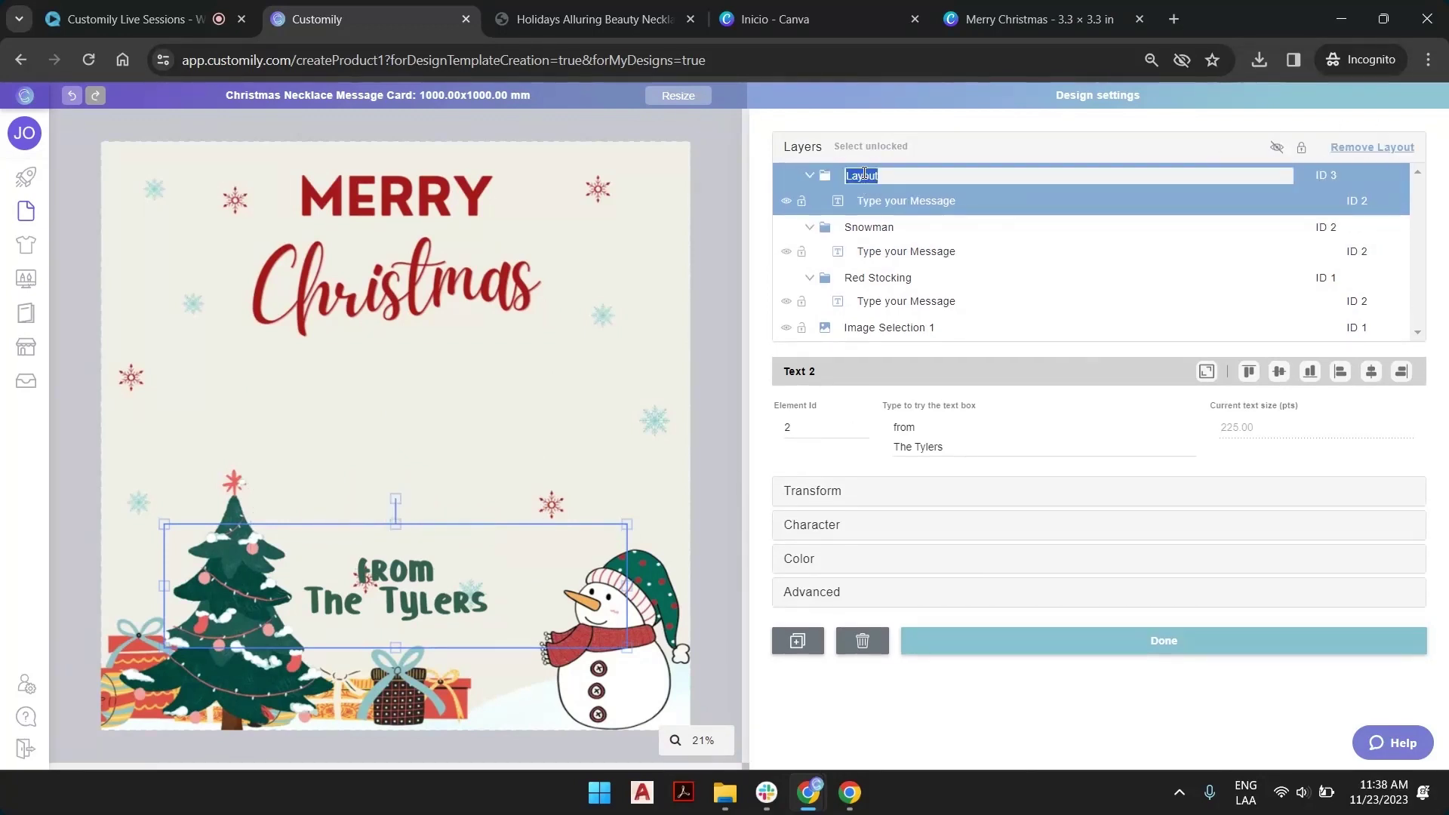
text(Wreaths)
key(Return)
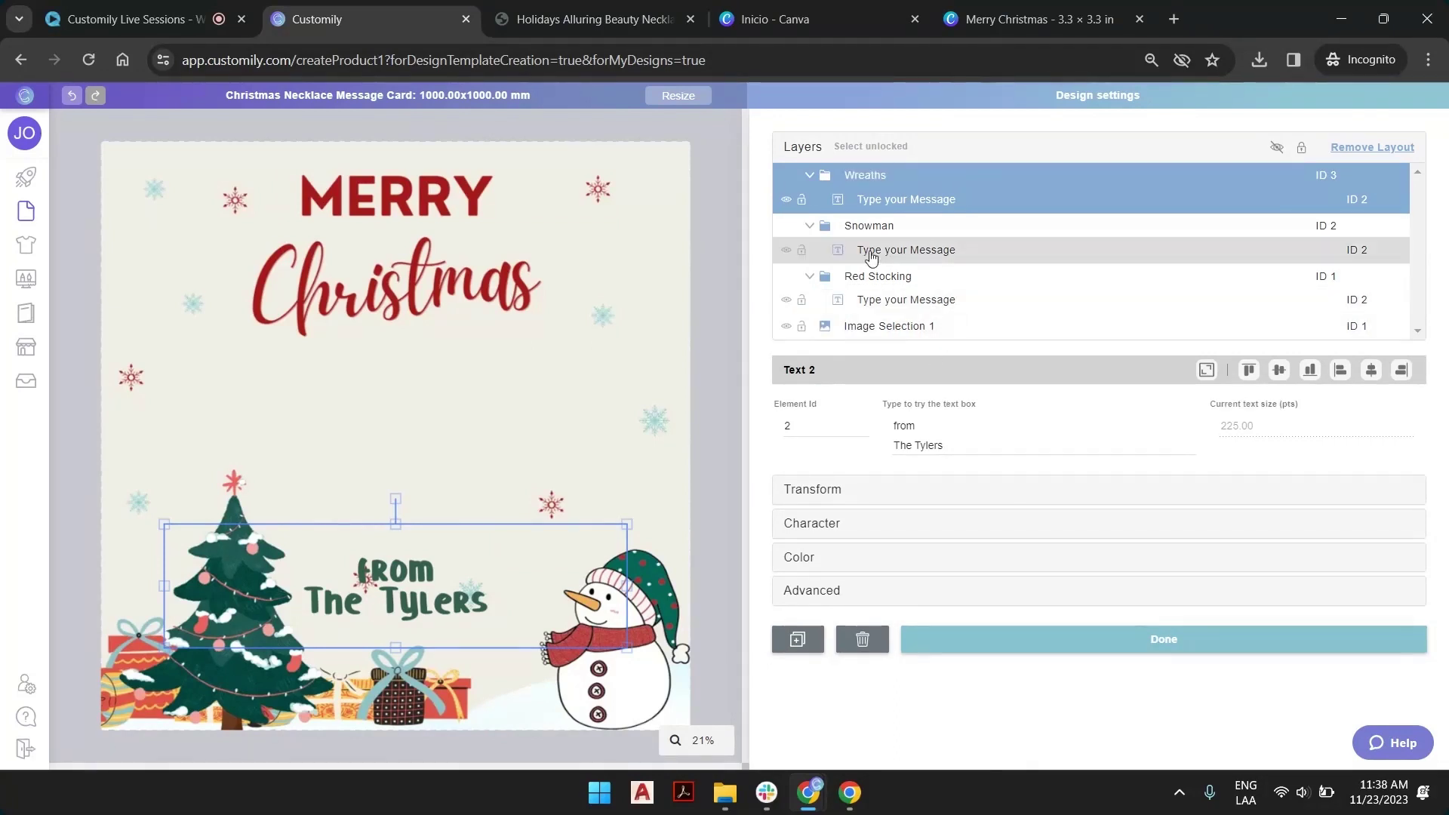
Step: Select the Snowman and Red Stocking layouts in turn to check which message text each one shows
click(877, 228)
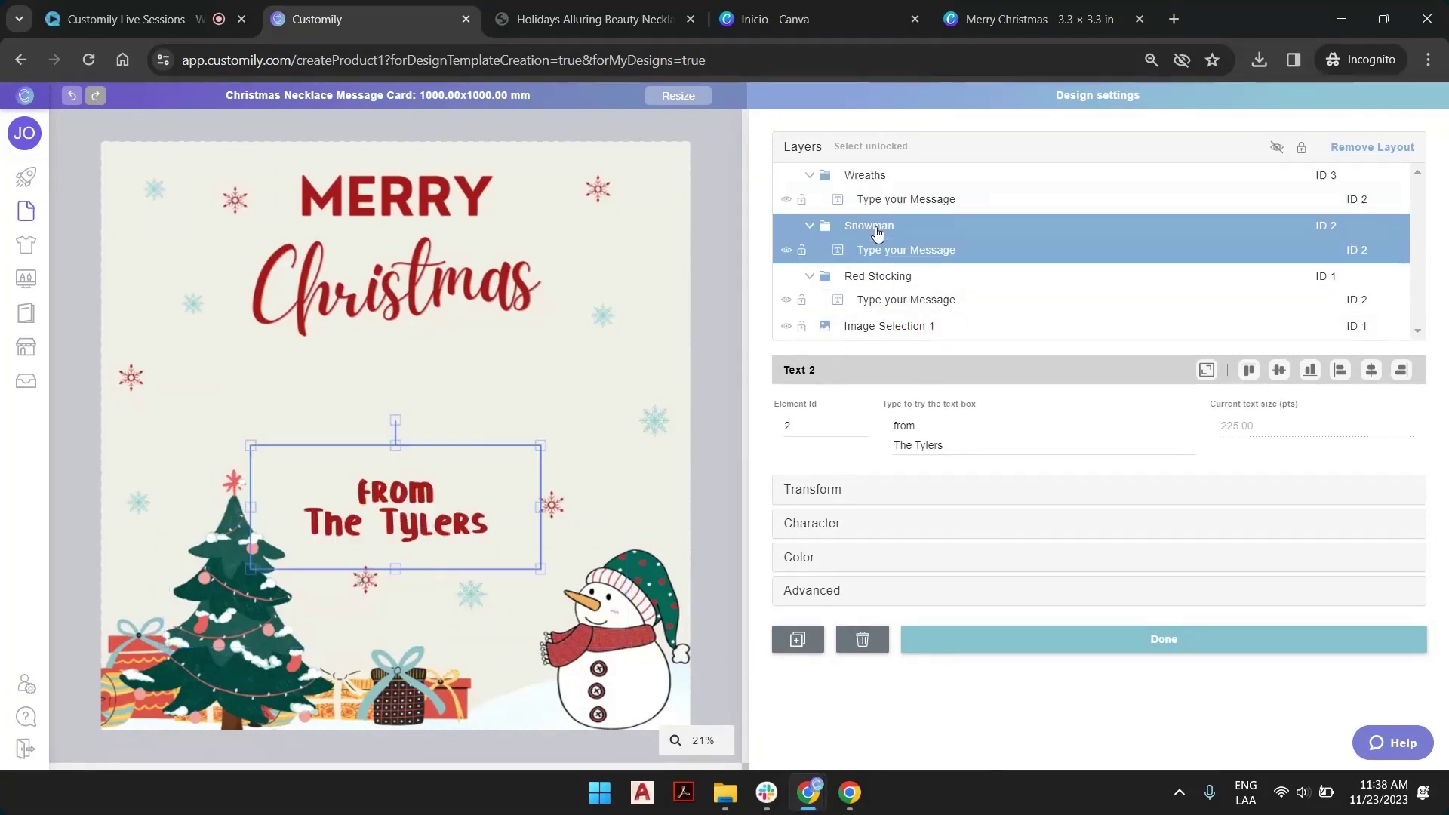
click(884, 280)
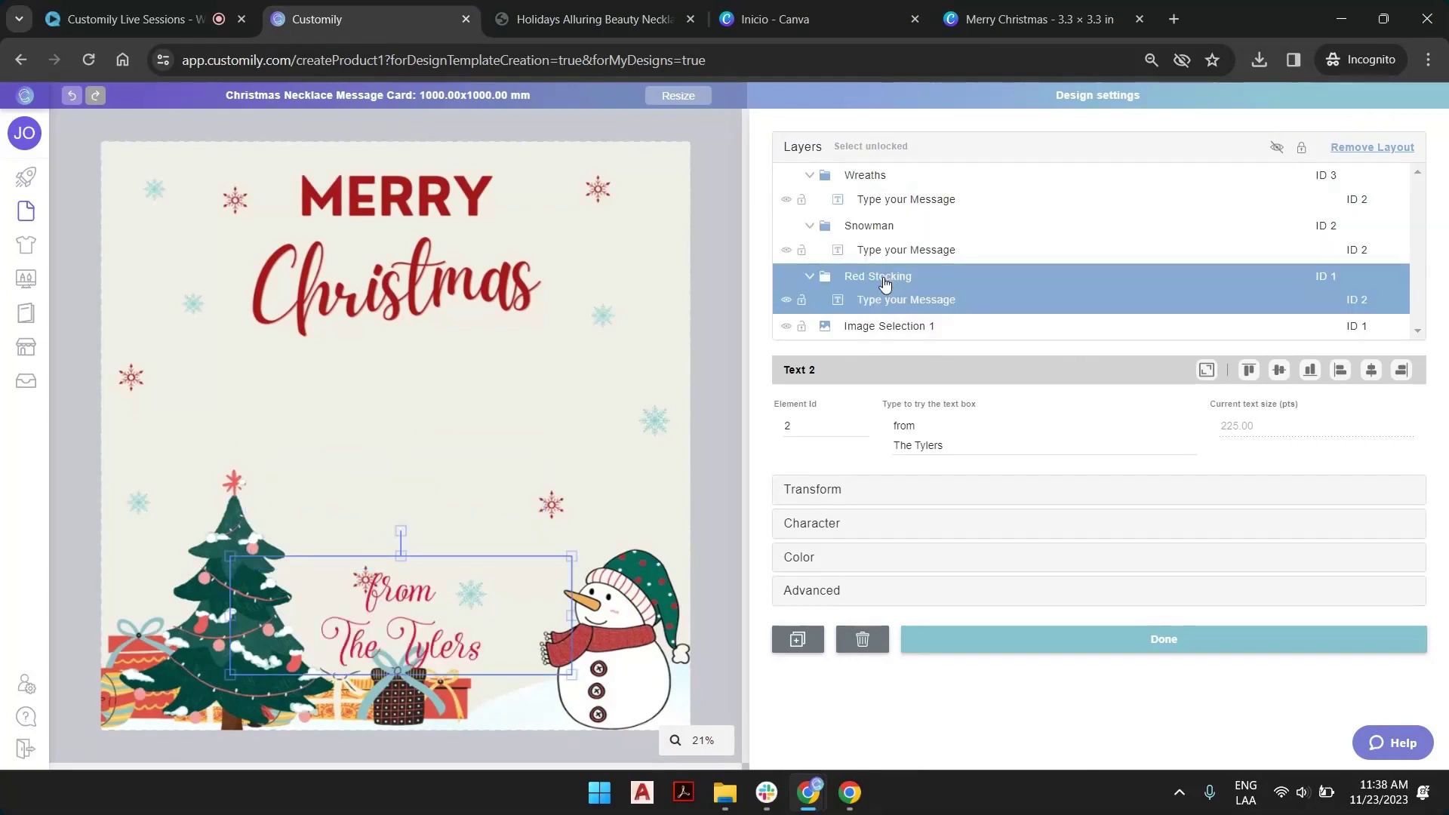
Step: Collapse the Red Stocking, Snowman and Wreaths layouts in the layer list and select the Image Selection 1 layer
click(809, 276)
click(809, 226)
click(809, 177)
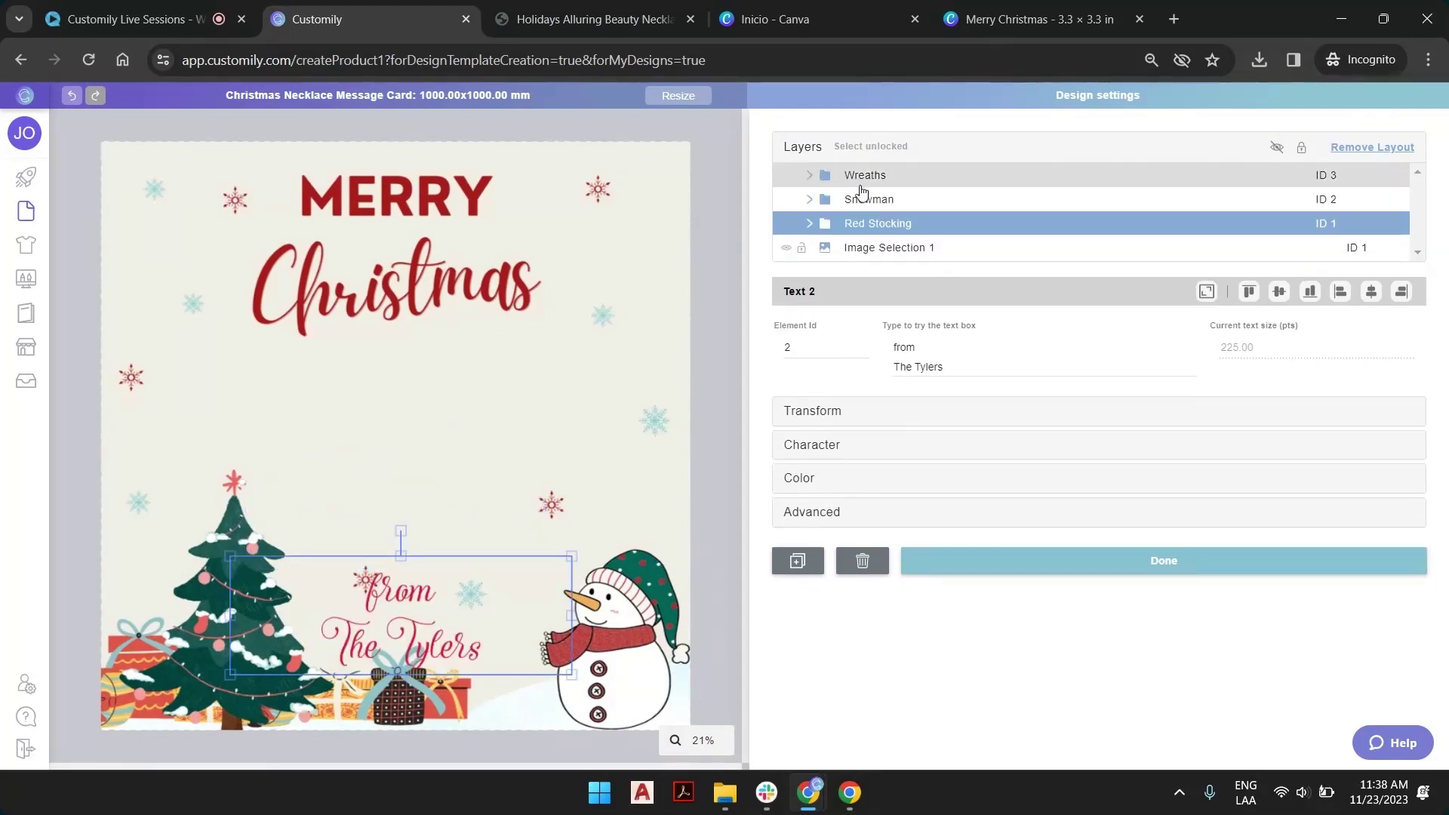
click(909, 251)
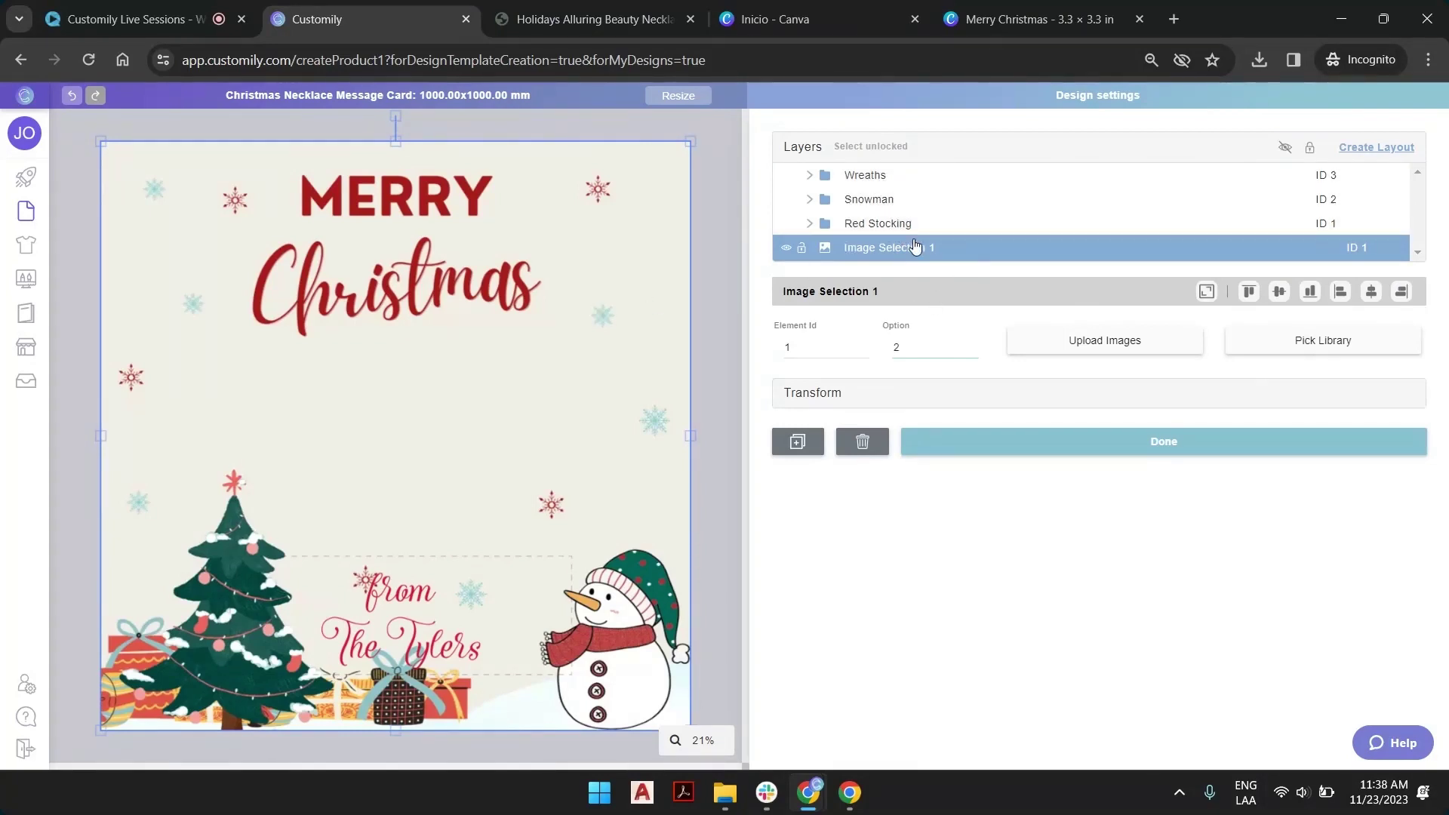
Step: Finish editing the image layer and save the Christmas Necklace Message Card design
click(1139, 450)
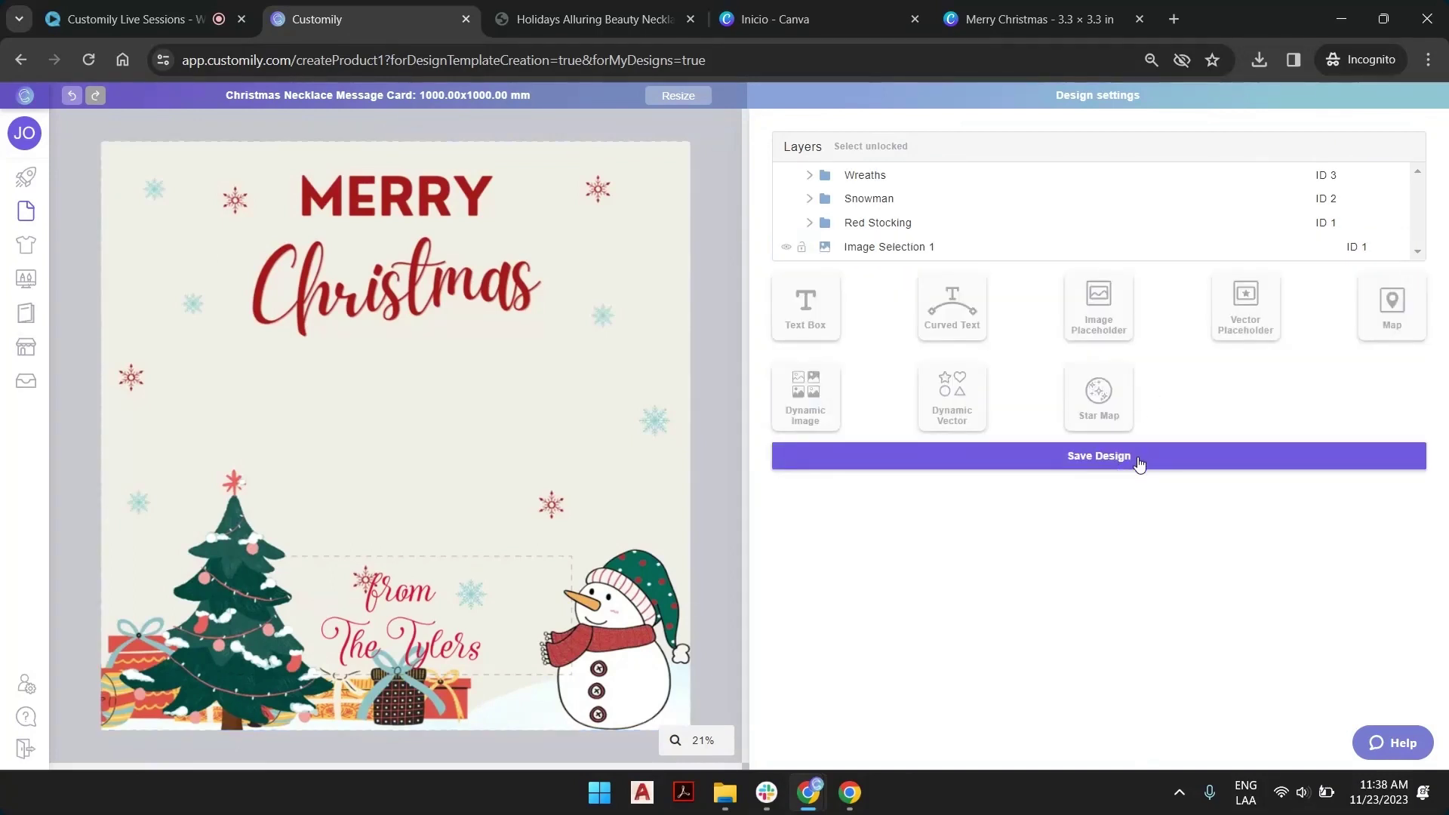
click(1140, 461)
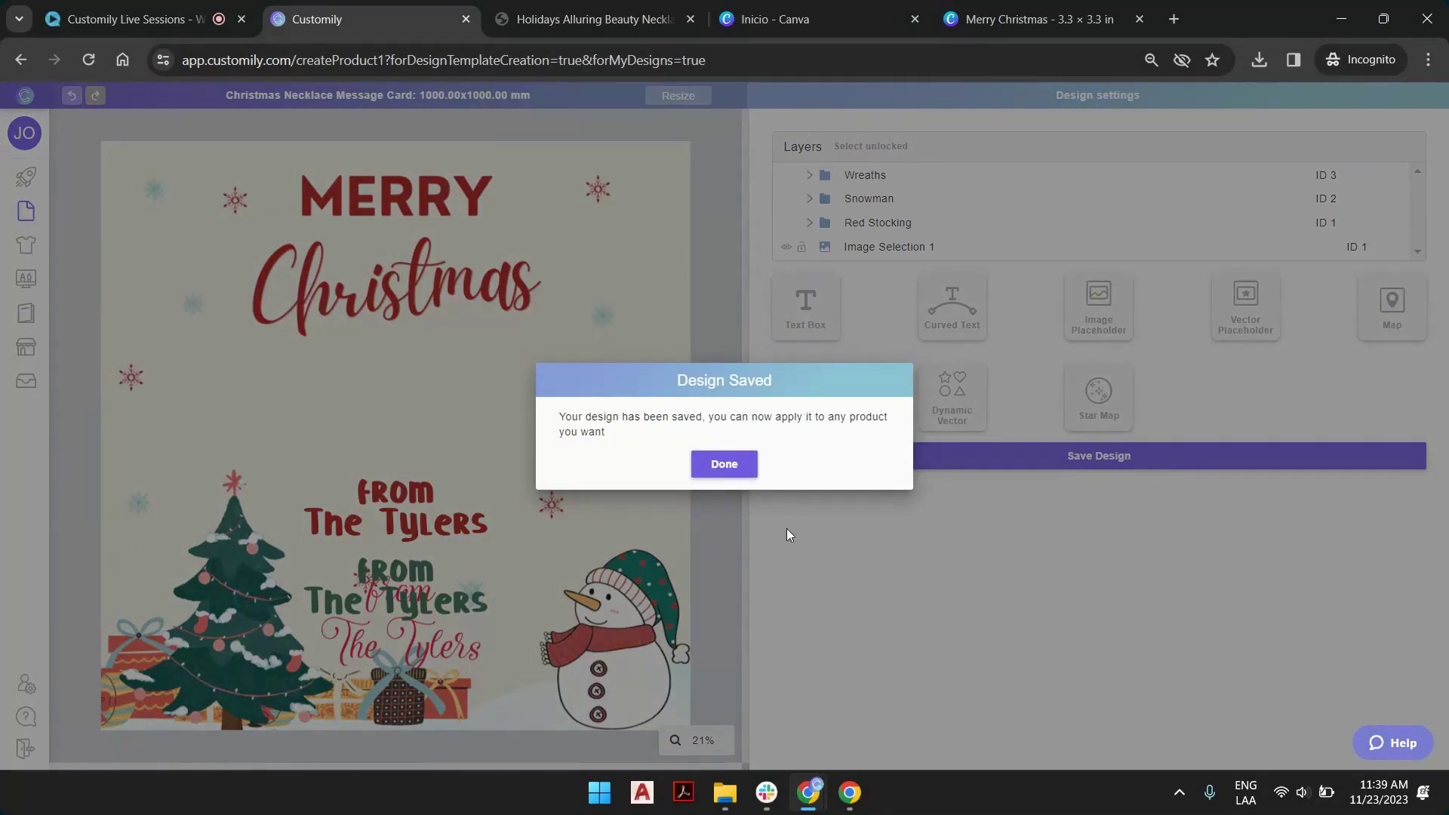
click(723, 465)
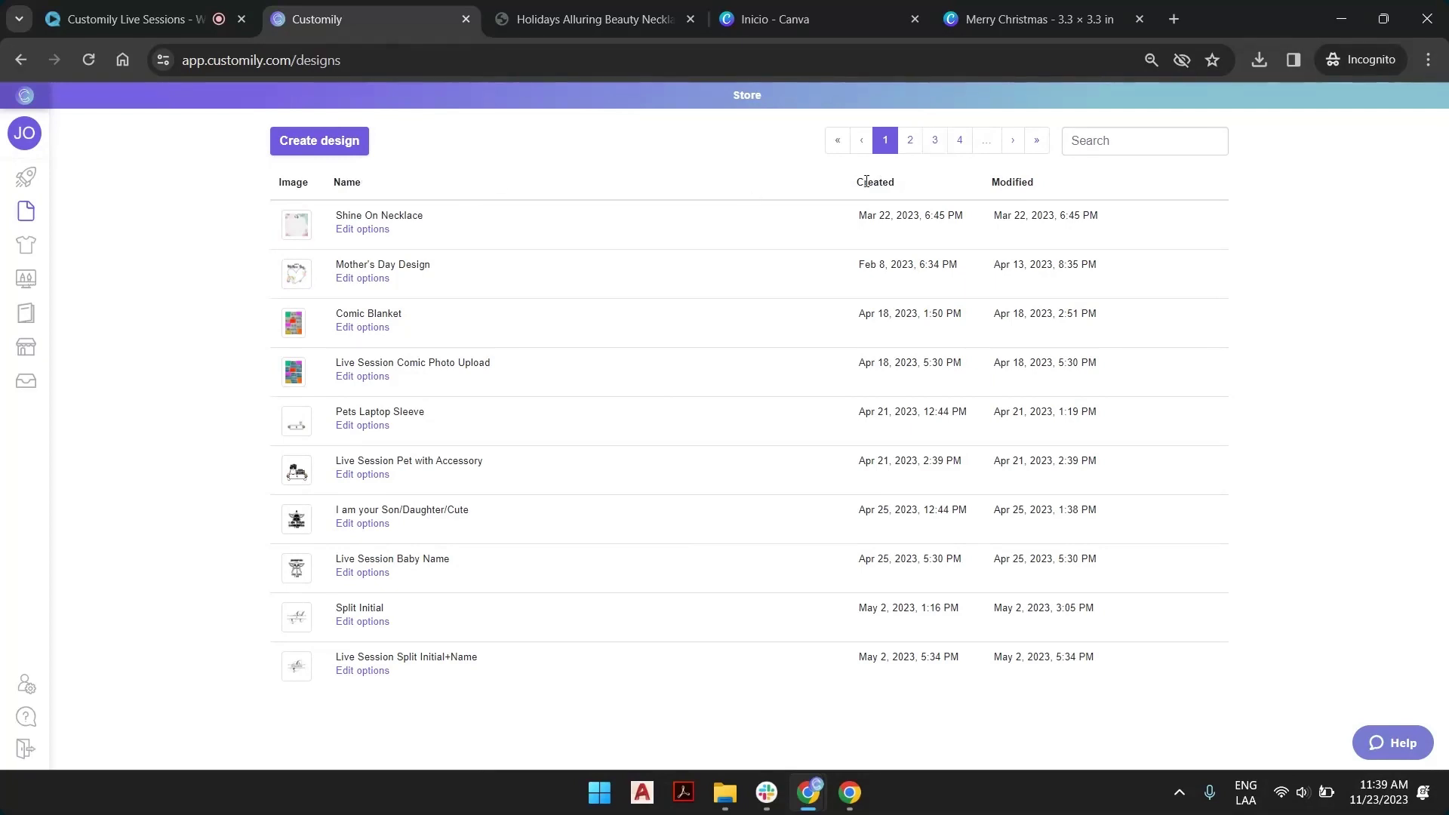
Step: Open the option set of the Christmas Necklace Message Card design from the last page of designs and turn on the options preview
double_click(1004, 186)
click(1037, 141)
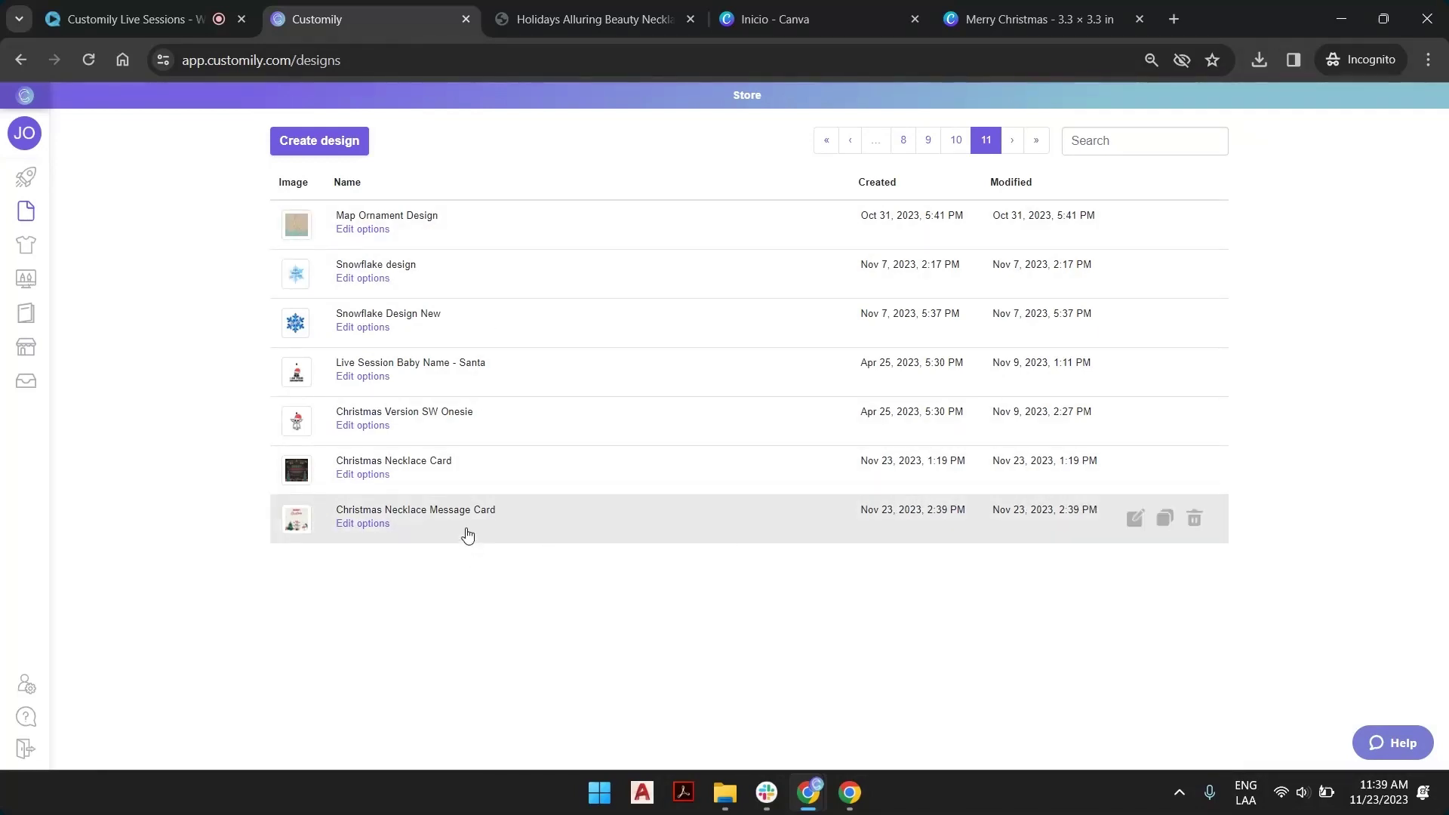
click(353, 528)
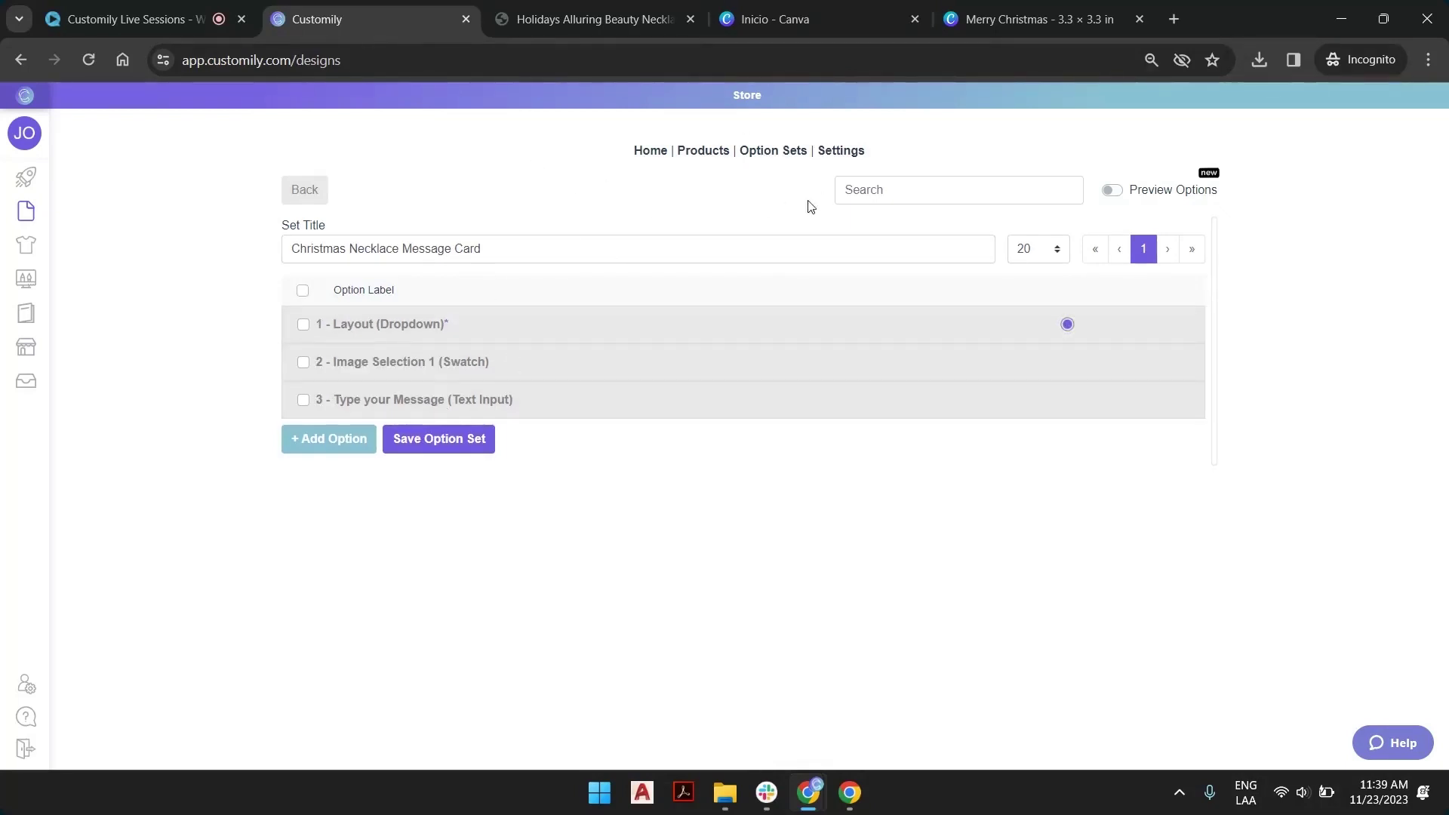
click(1112, 191)
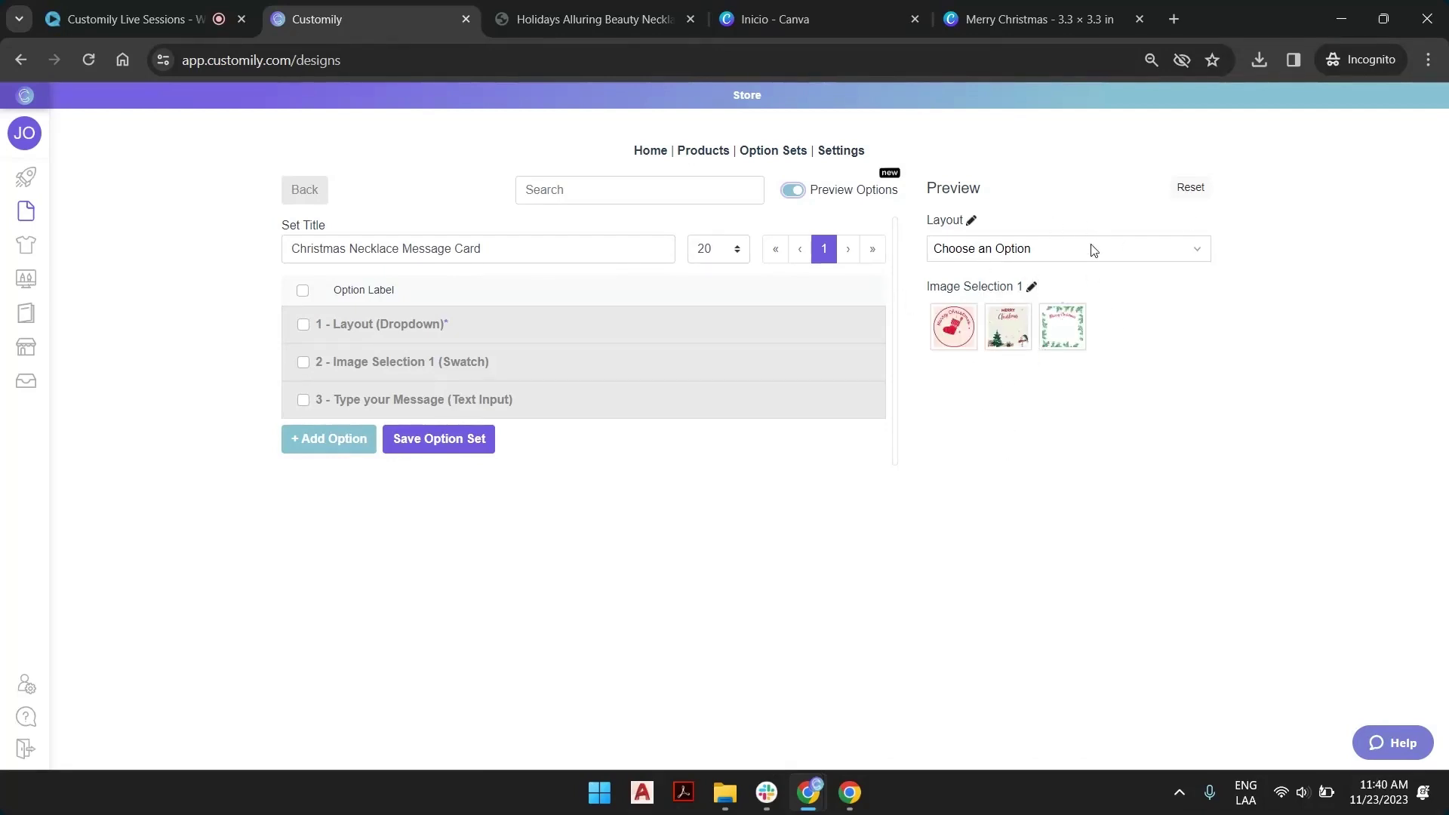
Step: Preview the Red Stocking, Snowman and Wreaths layouts in turn and compare the layout choices with the image swatches
click(1031, 250)
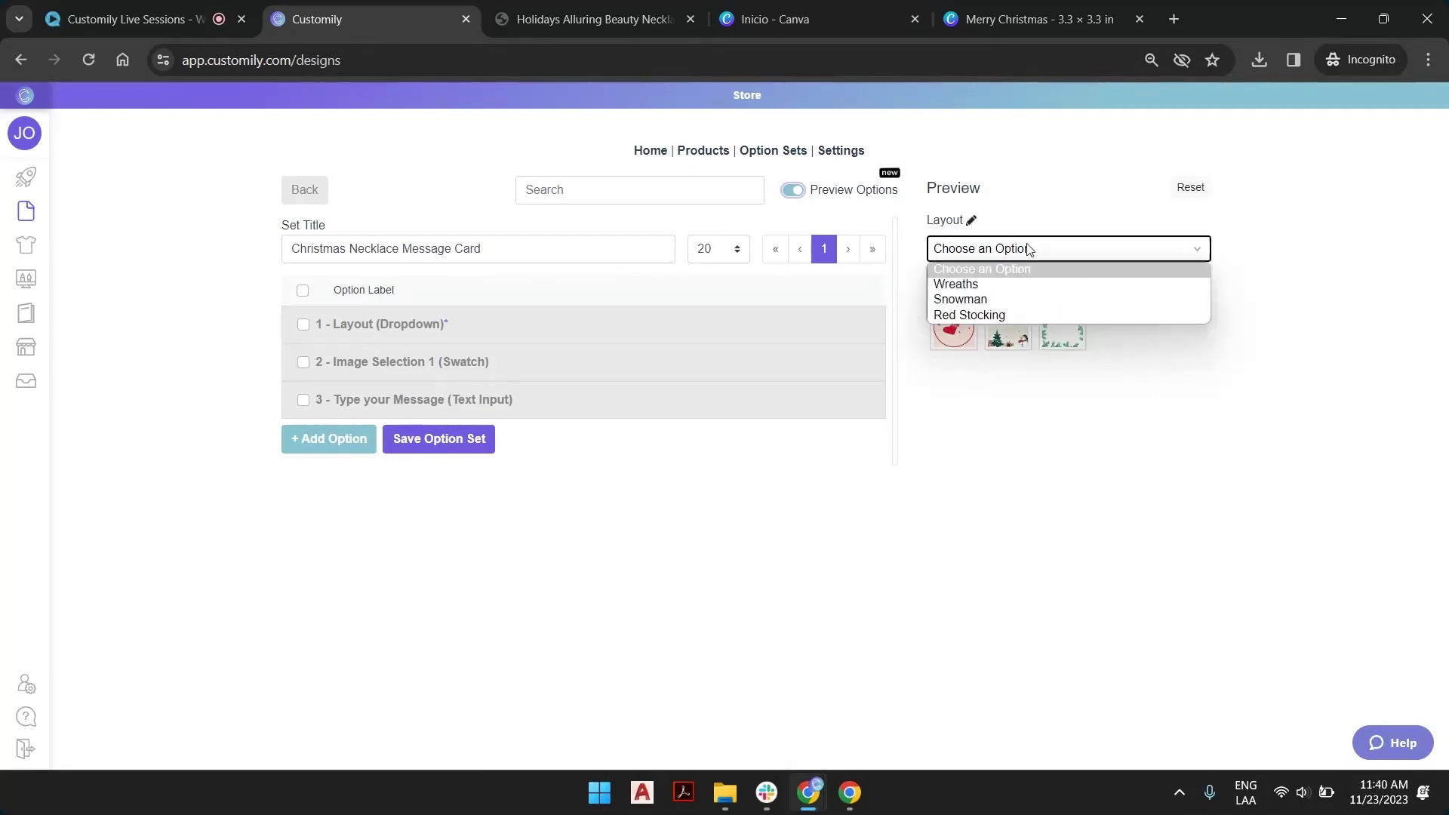
click(1008, 314)
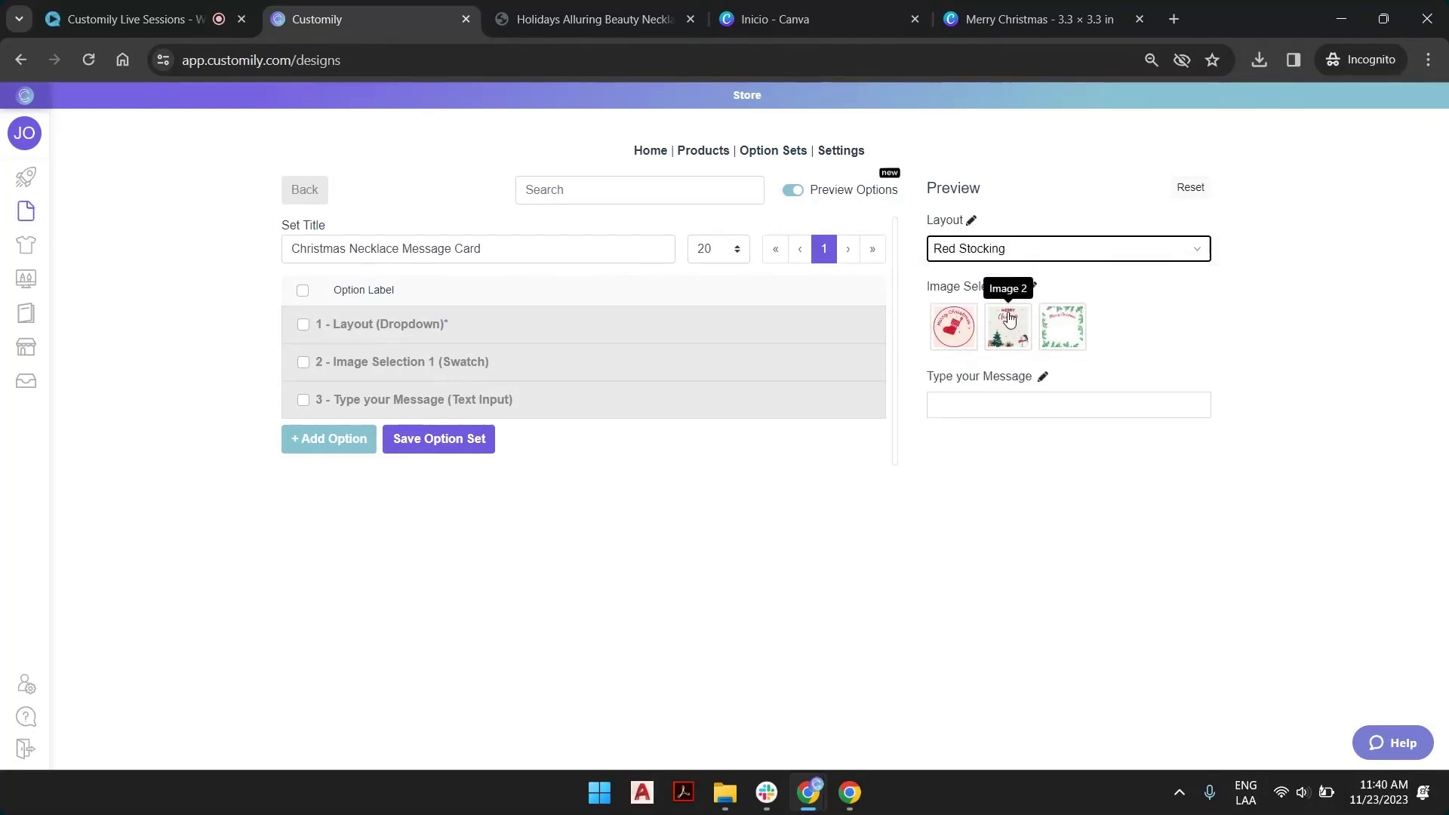
click(1016, 249)
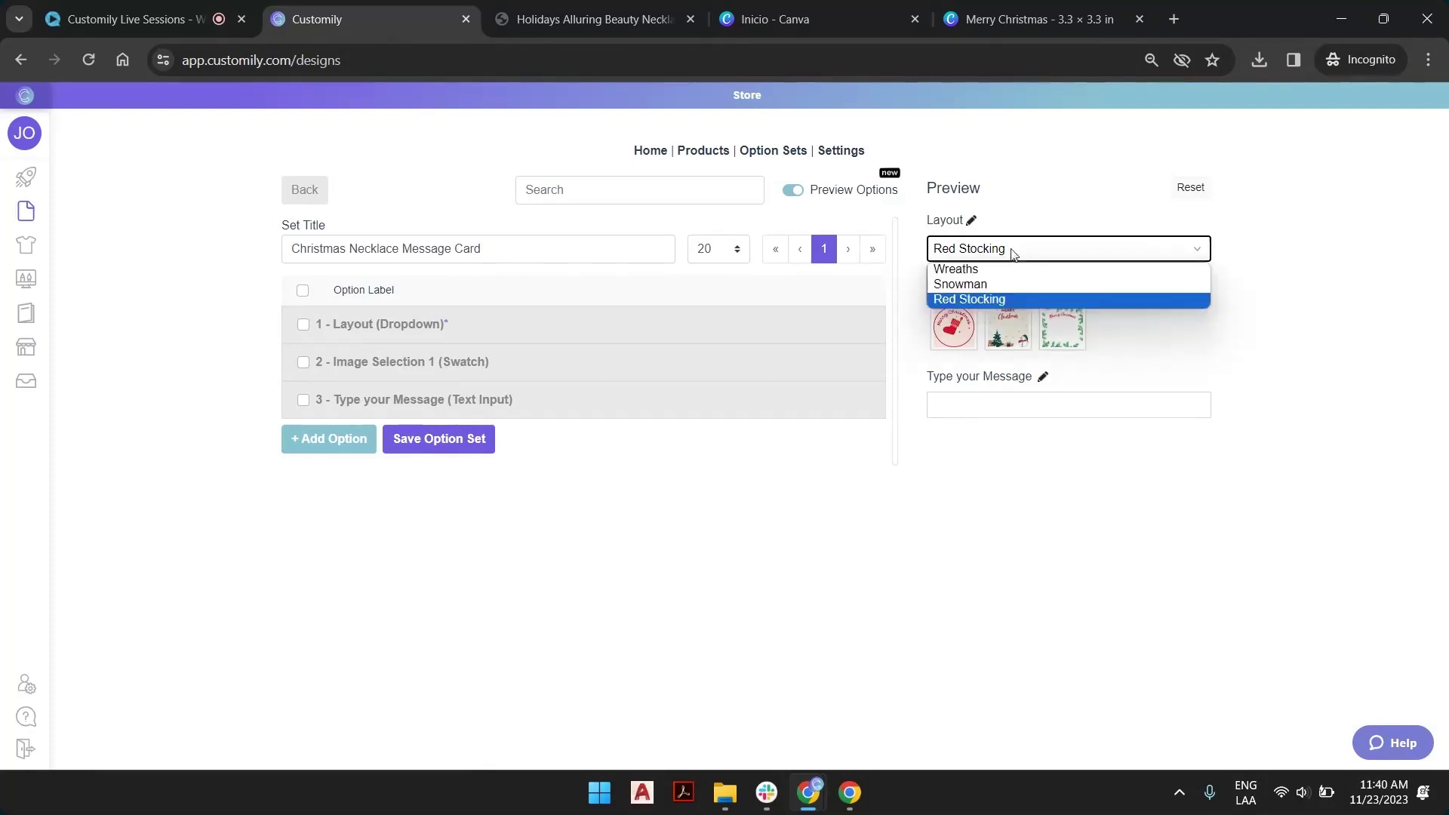
click(1004, 281)
click(1008, 253)
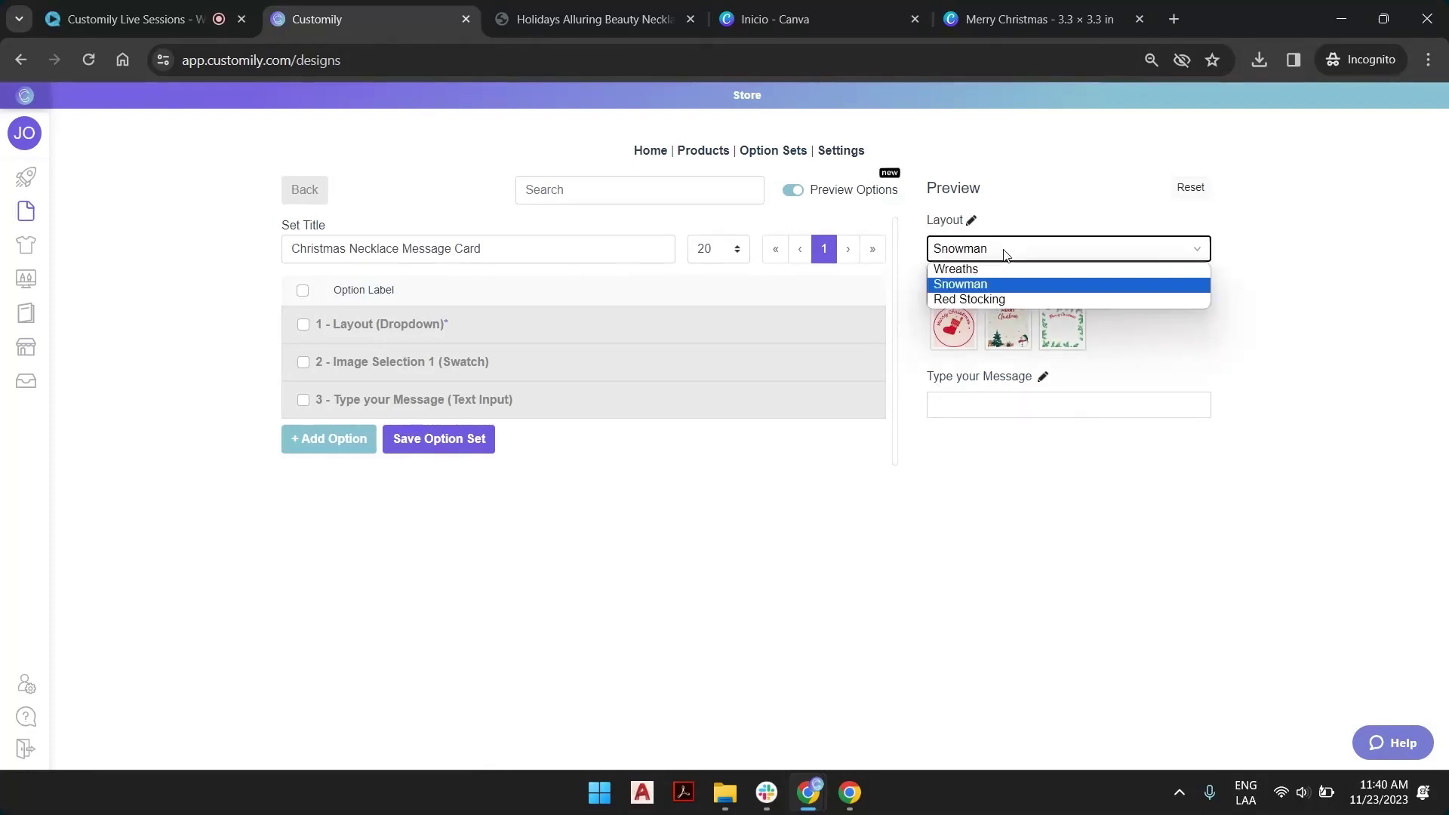
click(988, 268)
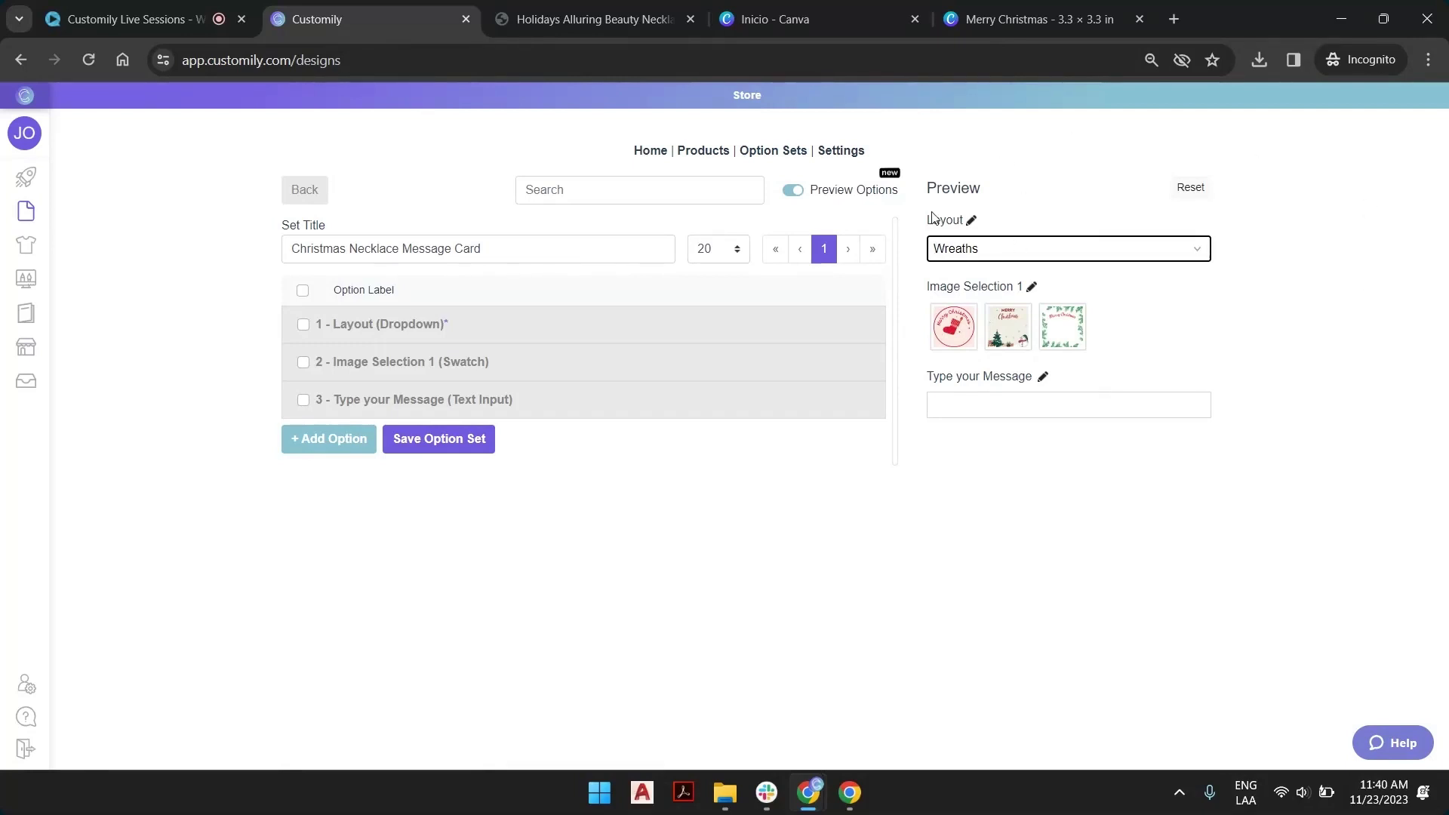
click(966, 245)
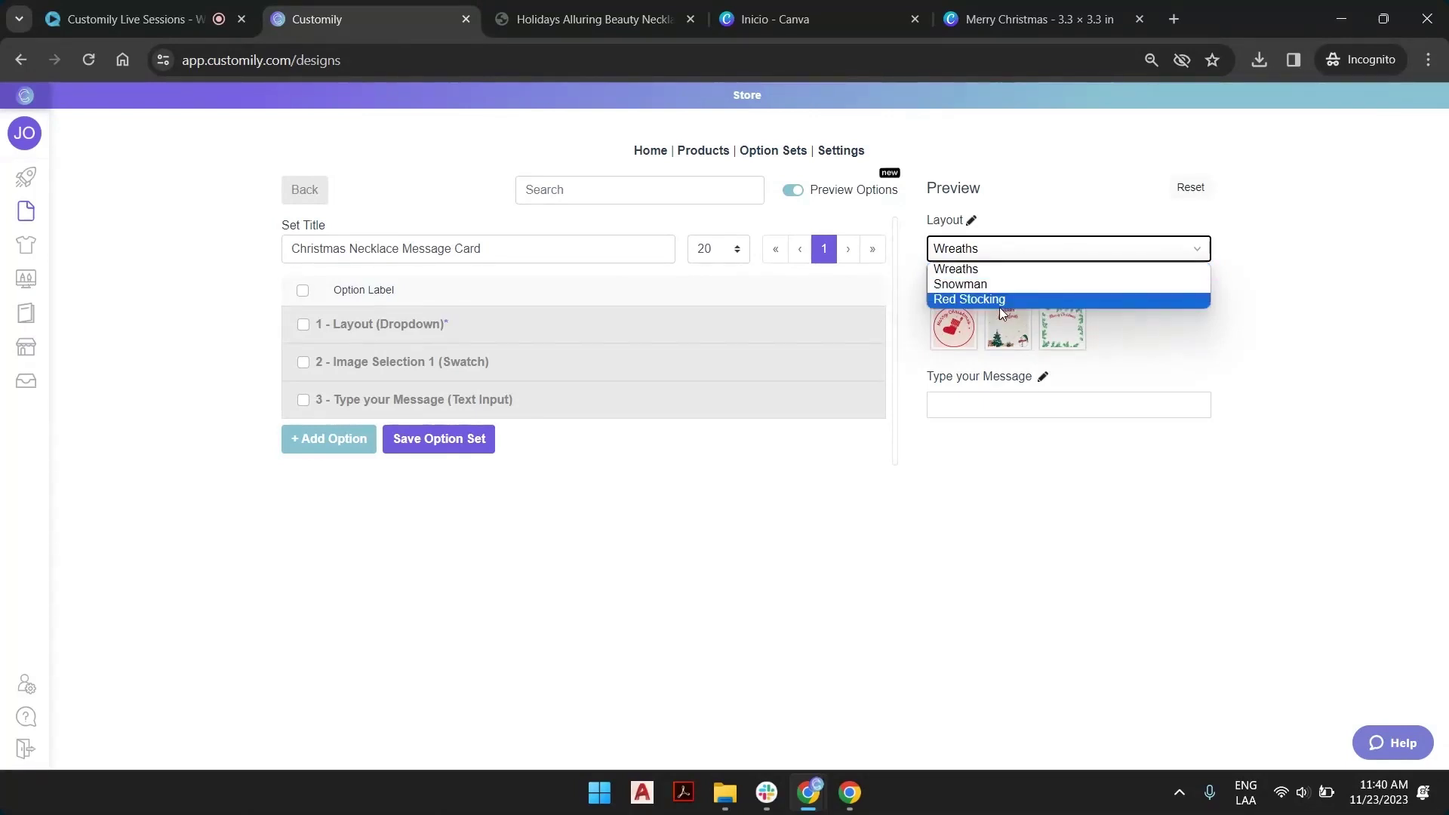
click(1266, 322)
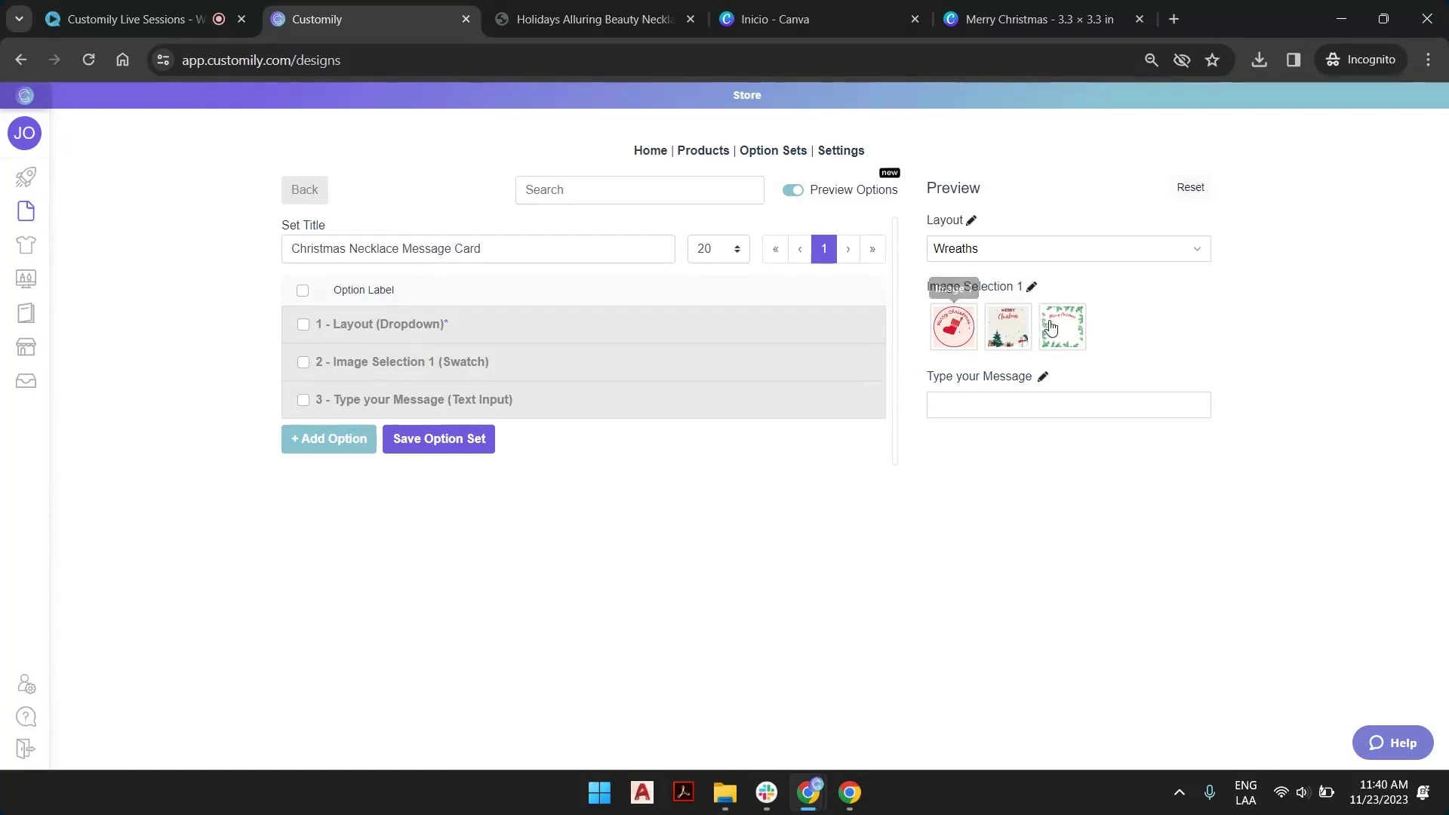
click(979, 256)
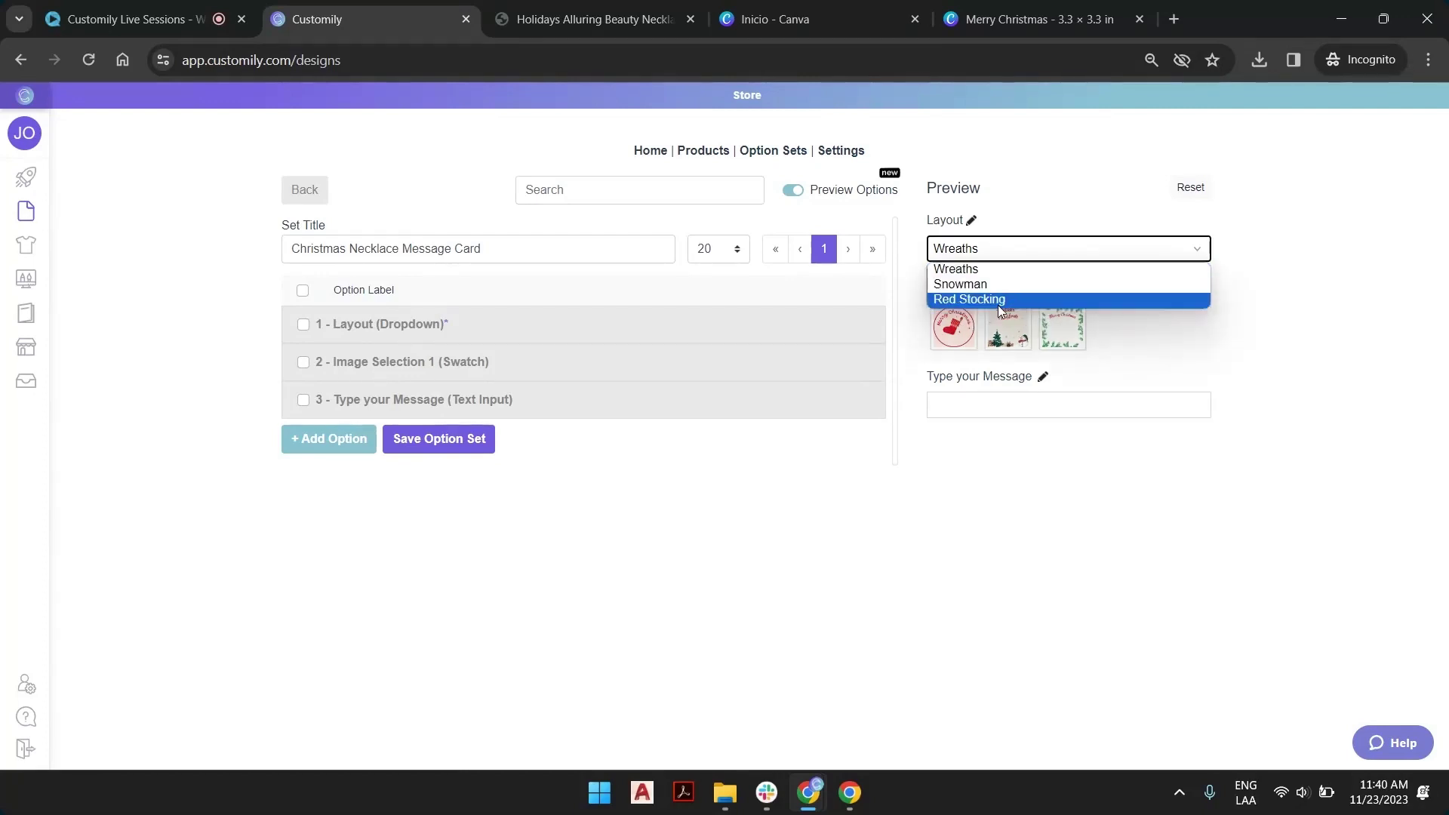
click(1087, 513)
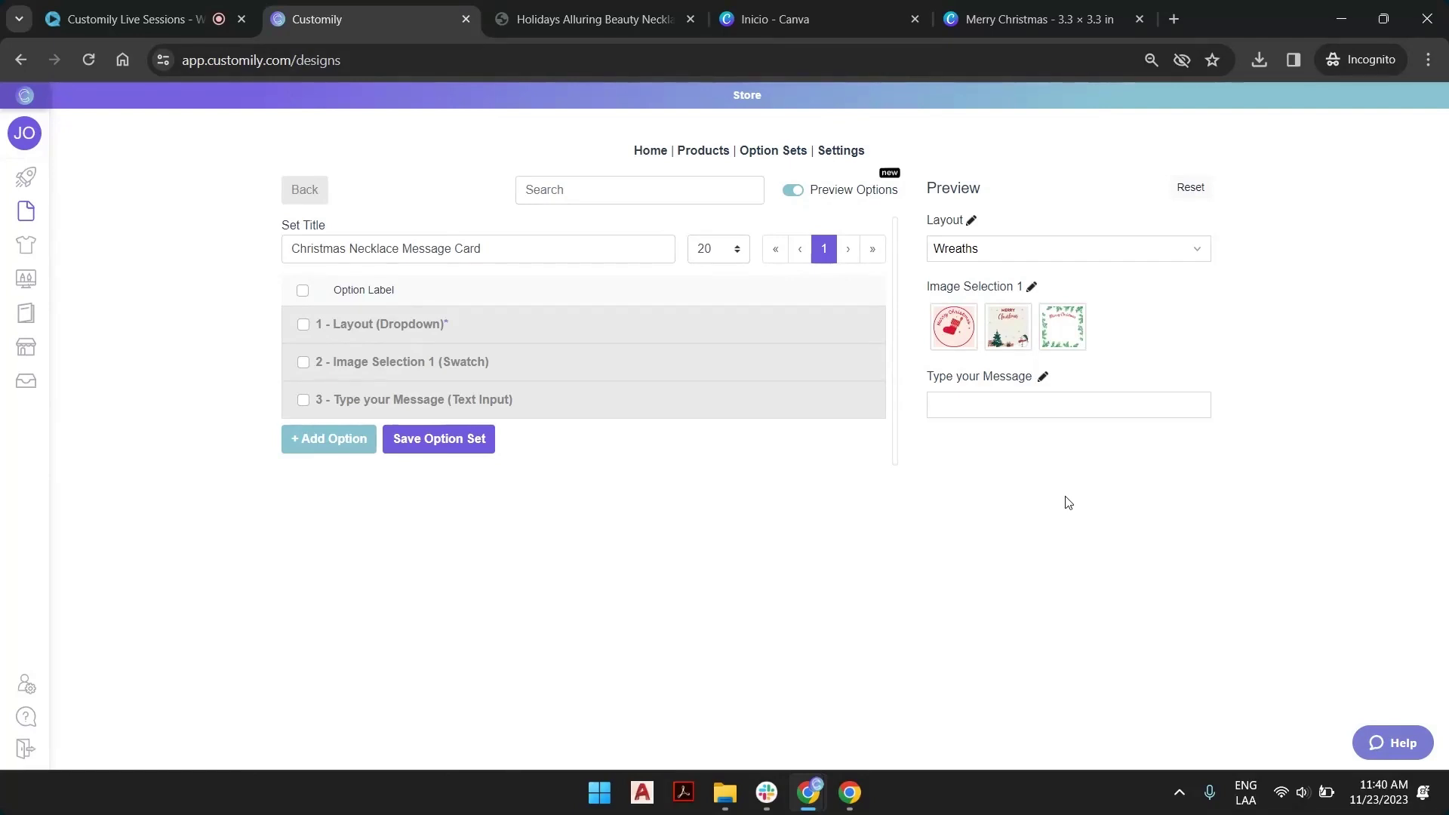
Step: Open the Image Selection 1 option for editing from the preview and review its label and general settings
click(1032, 289)
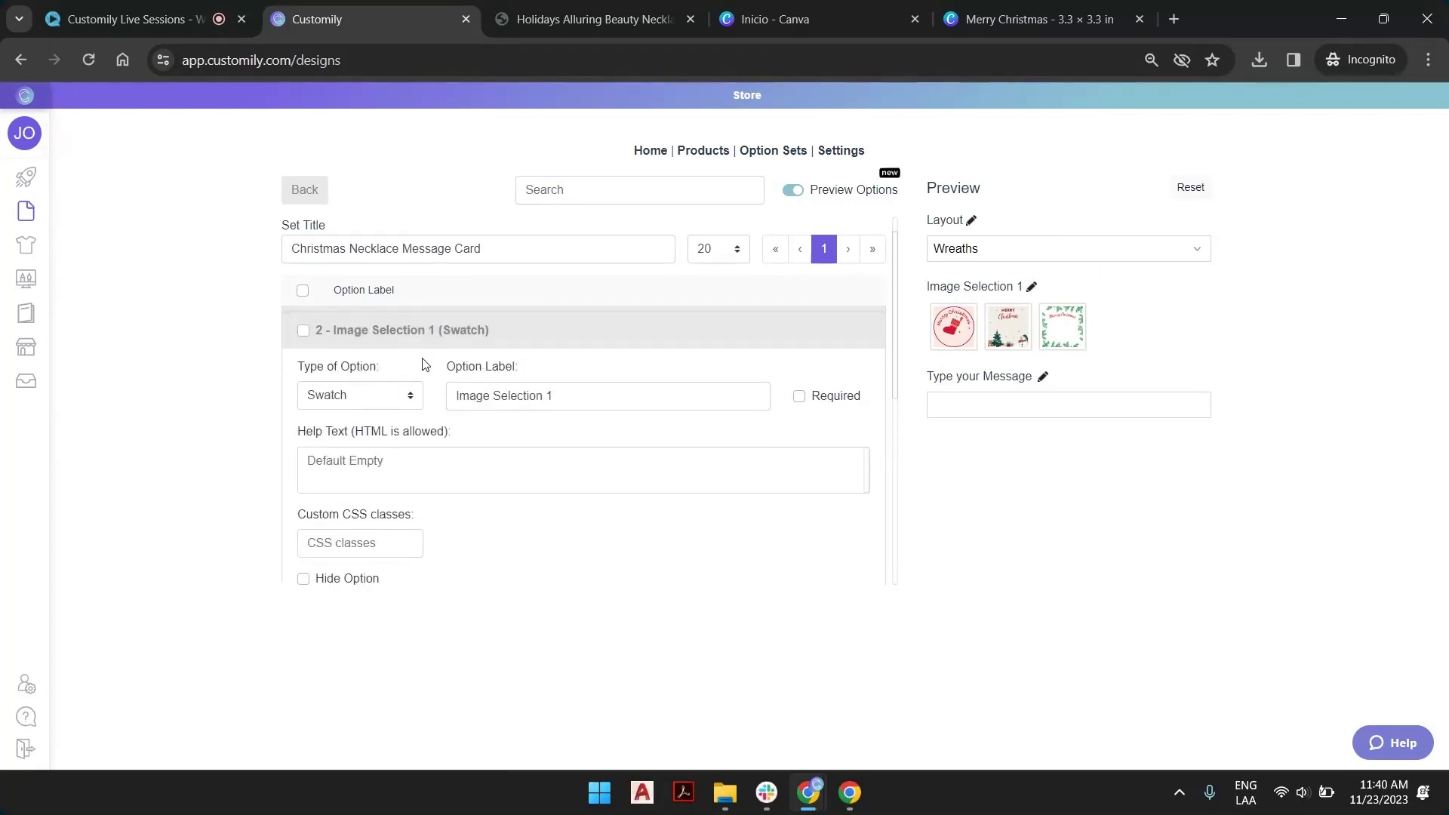
scroll(540, 359, down, 2)
scroll(540, 359, up, 2)
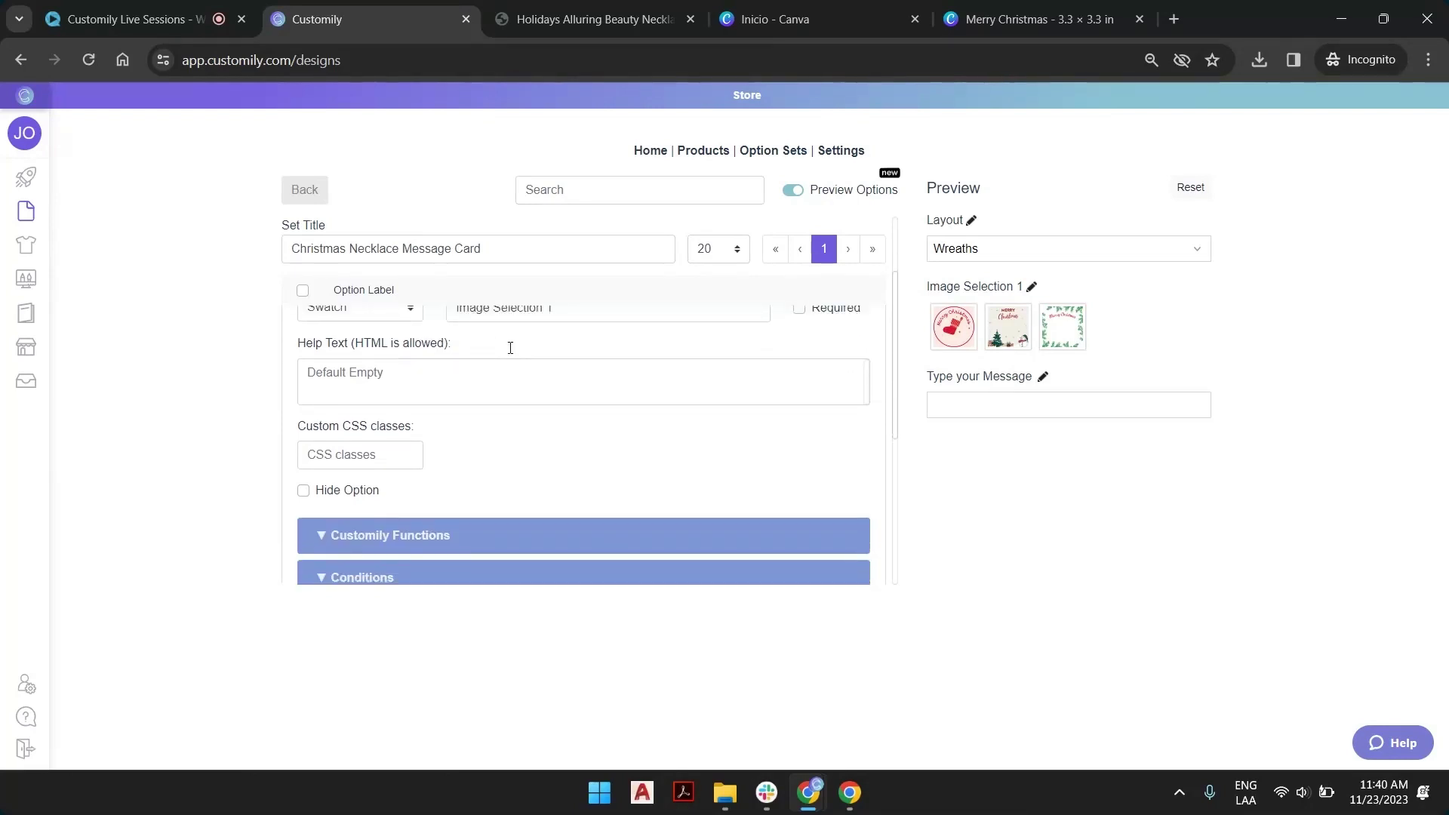
drag(453, 389, 573, 391)
click(558, 391)
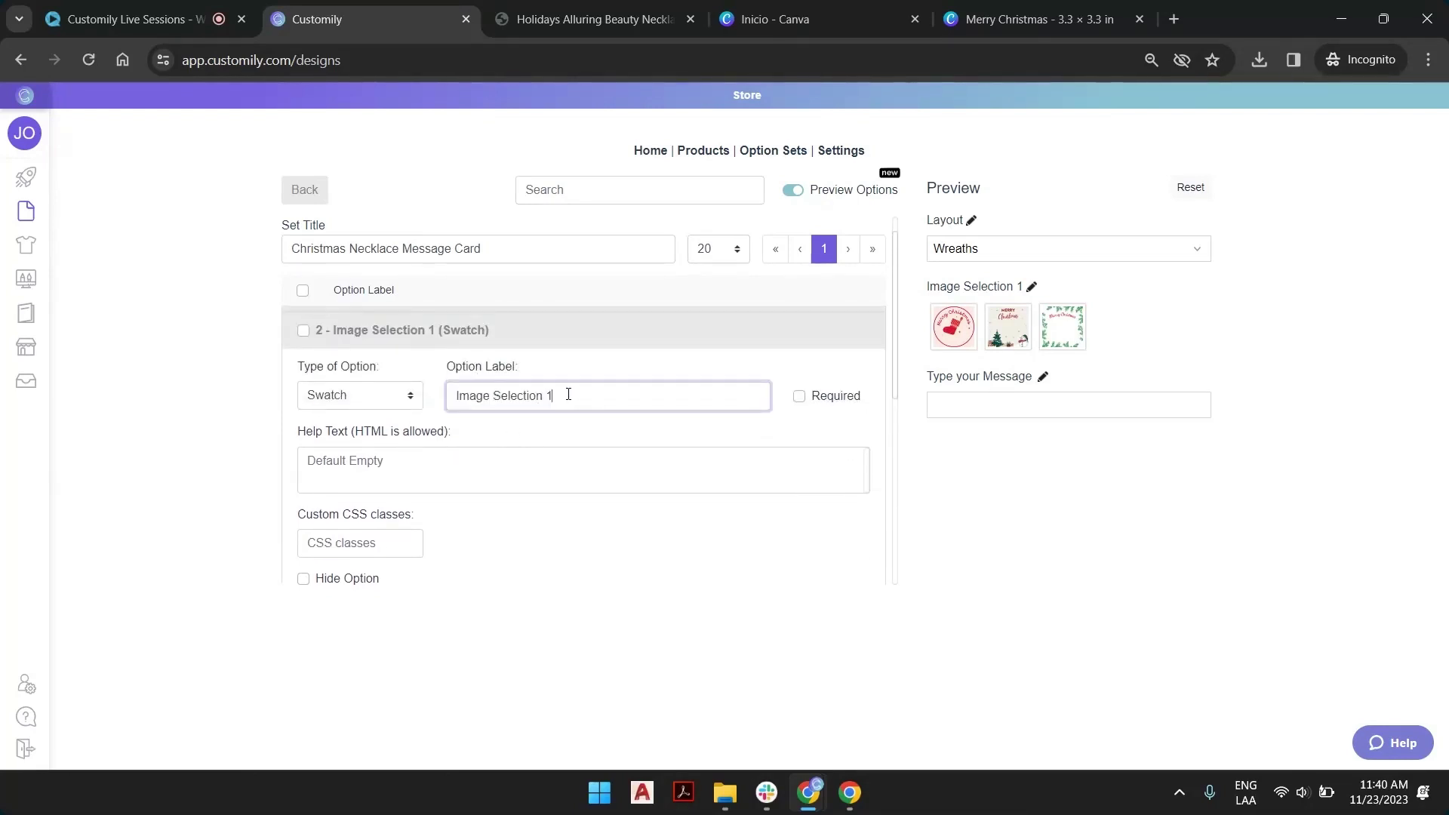
scroll(568, 393, down, 1)
scroll(567, 394, down, 3)
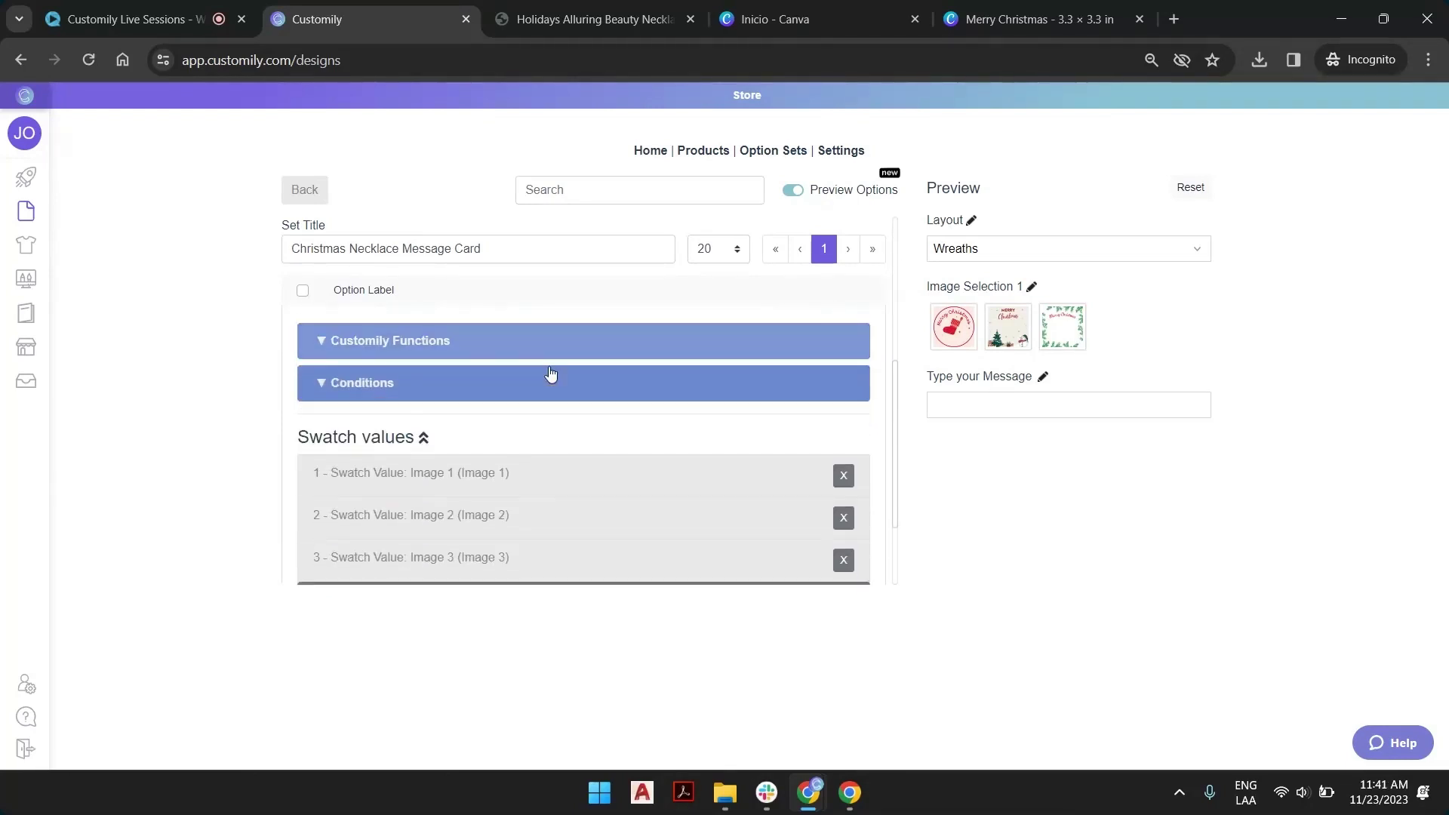
Step: Examine the Image 1, Image 2 and Image 3 swatch values for their names, thumbnails and image option number
click(496, 382)
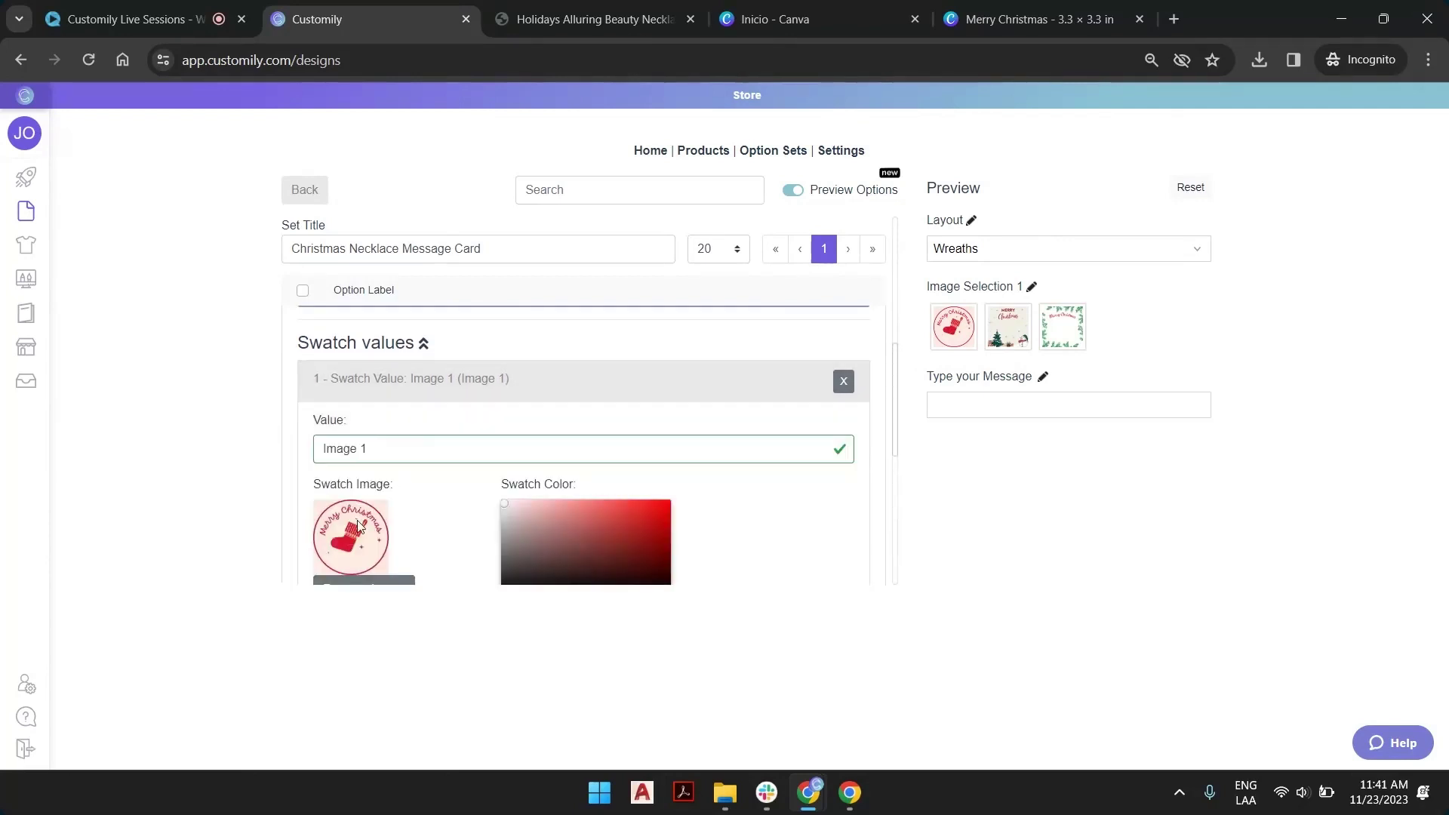
click(443, 382)
click(450, 420)
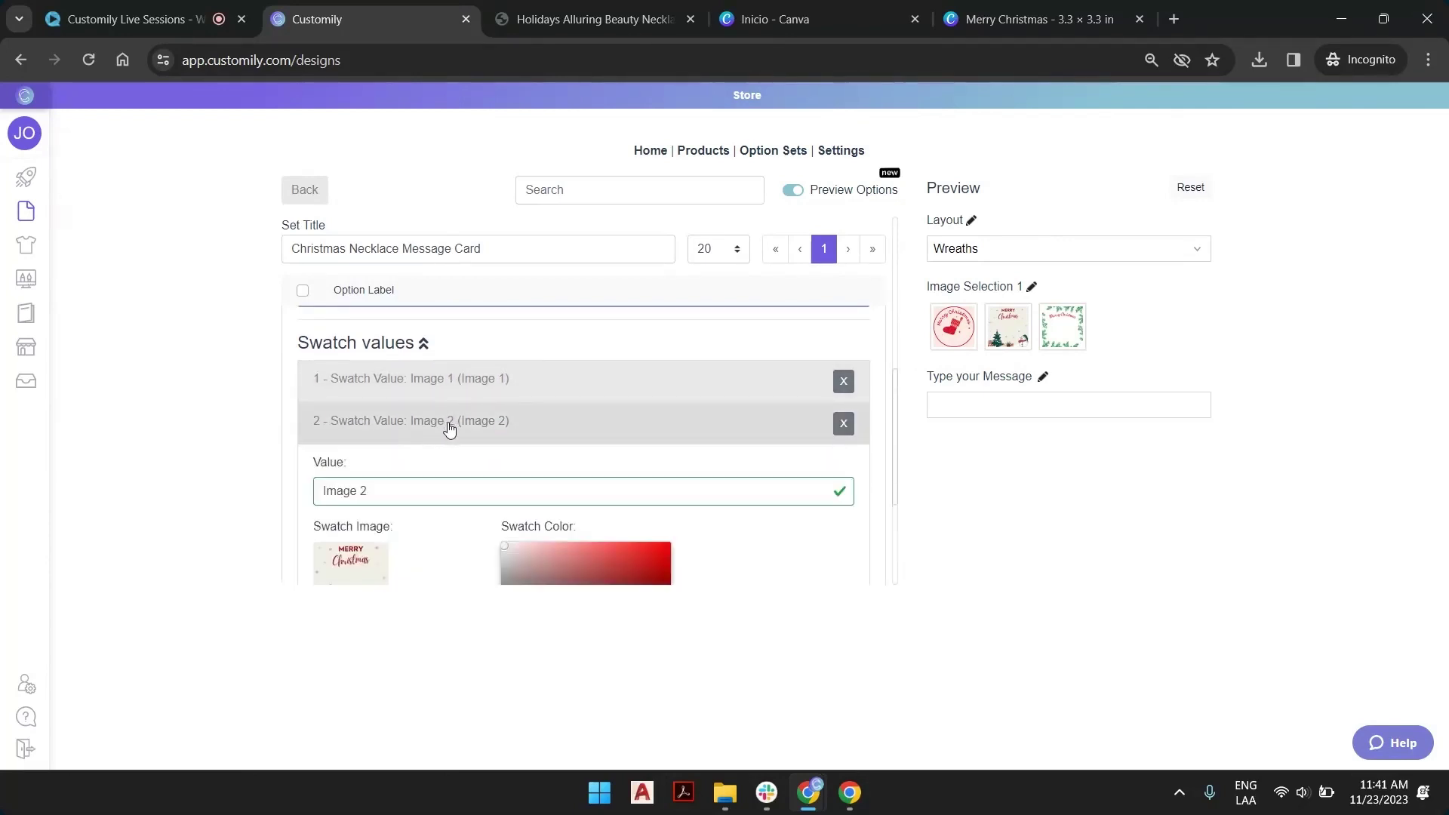
click(456, 432)
click(452, 462)
scroll(452, 462, down, 2)
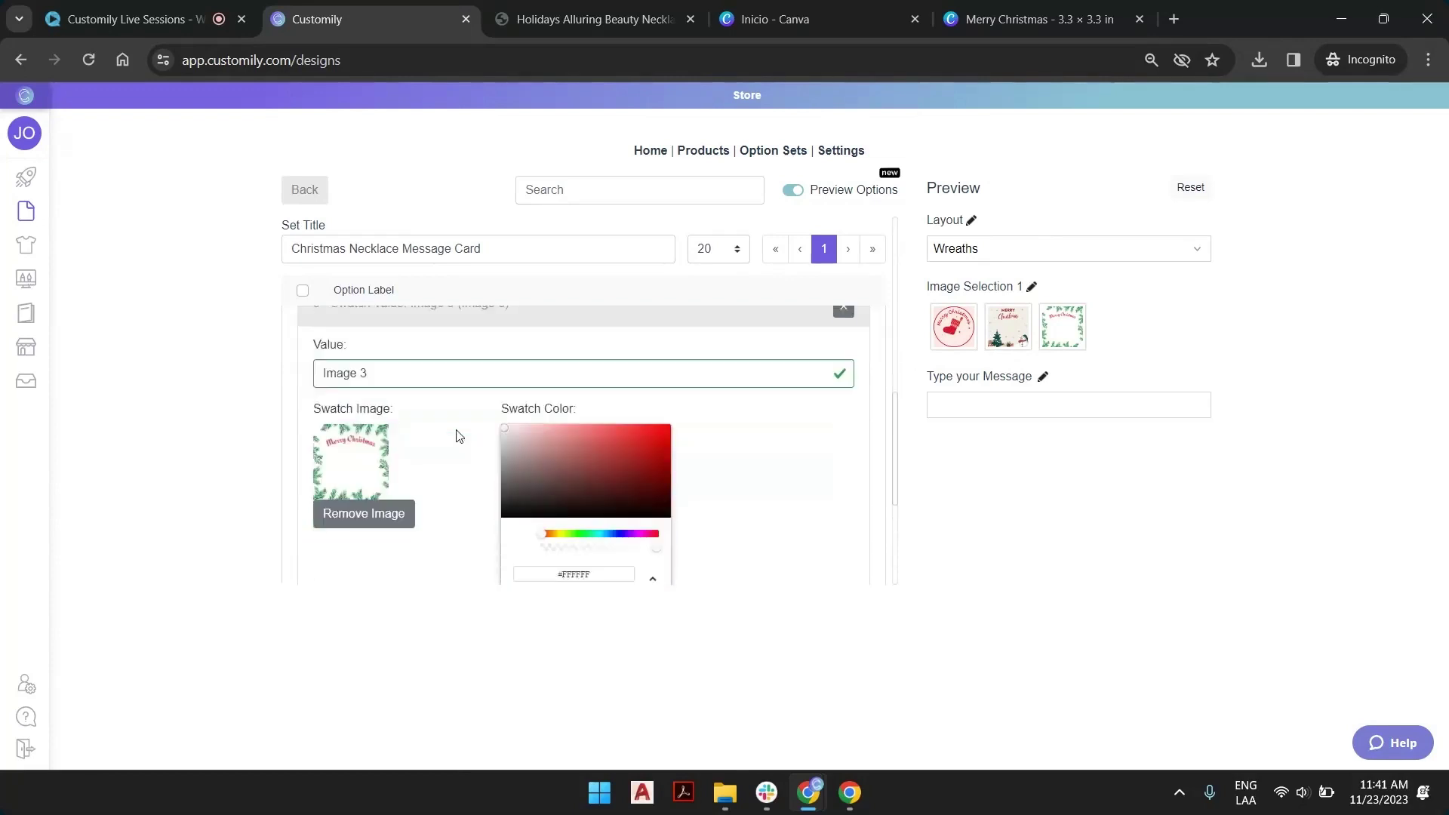
scroll(435, 428, up, 2)
click(444, 469)
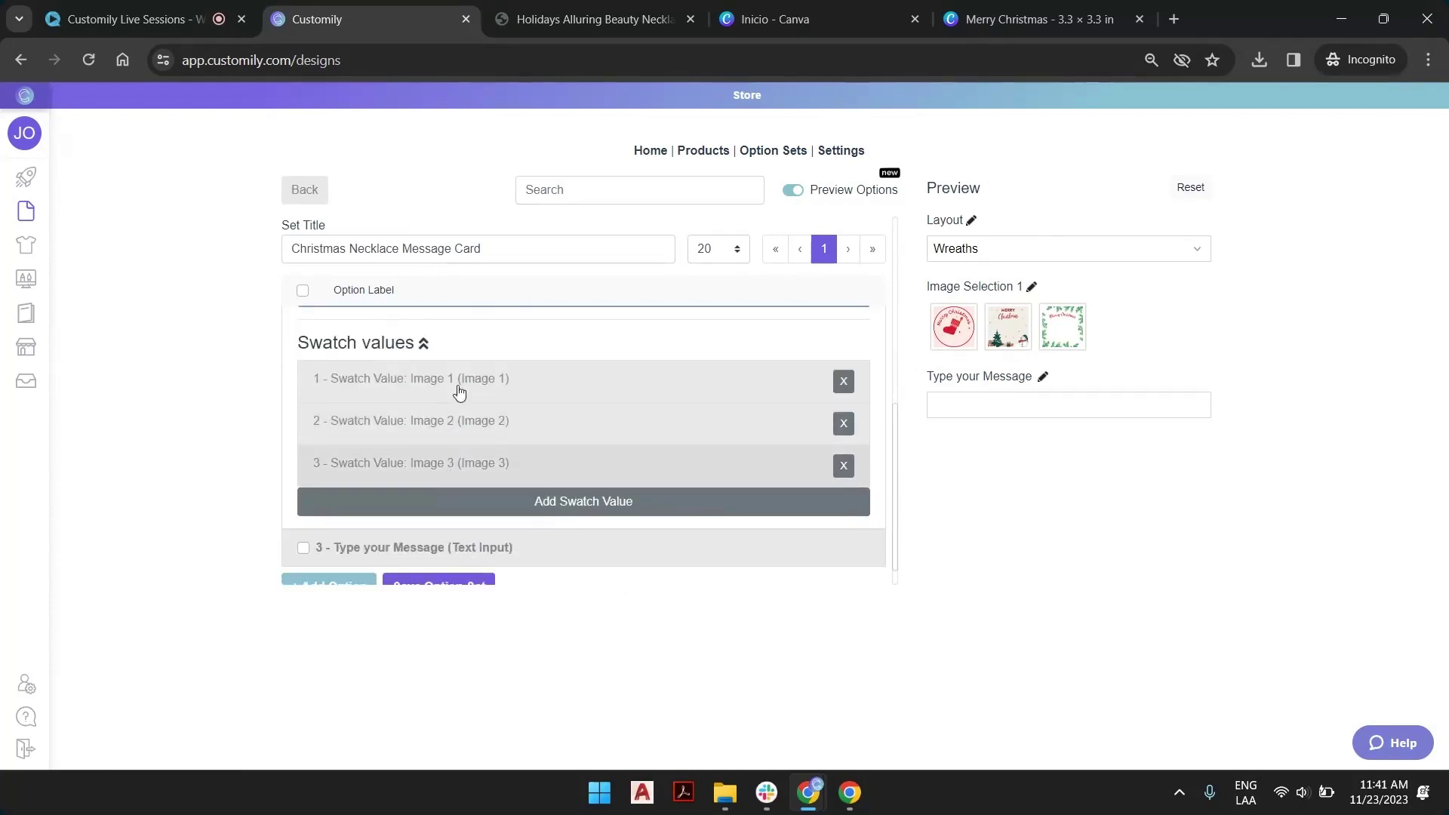
click(468, 398)
scroll(466, 407, down, 1)
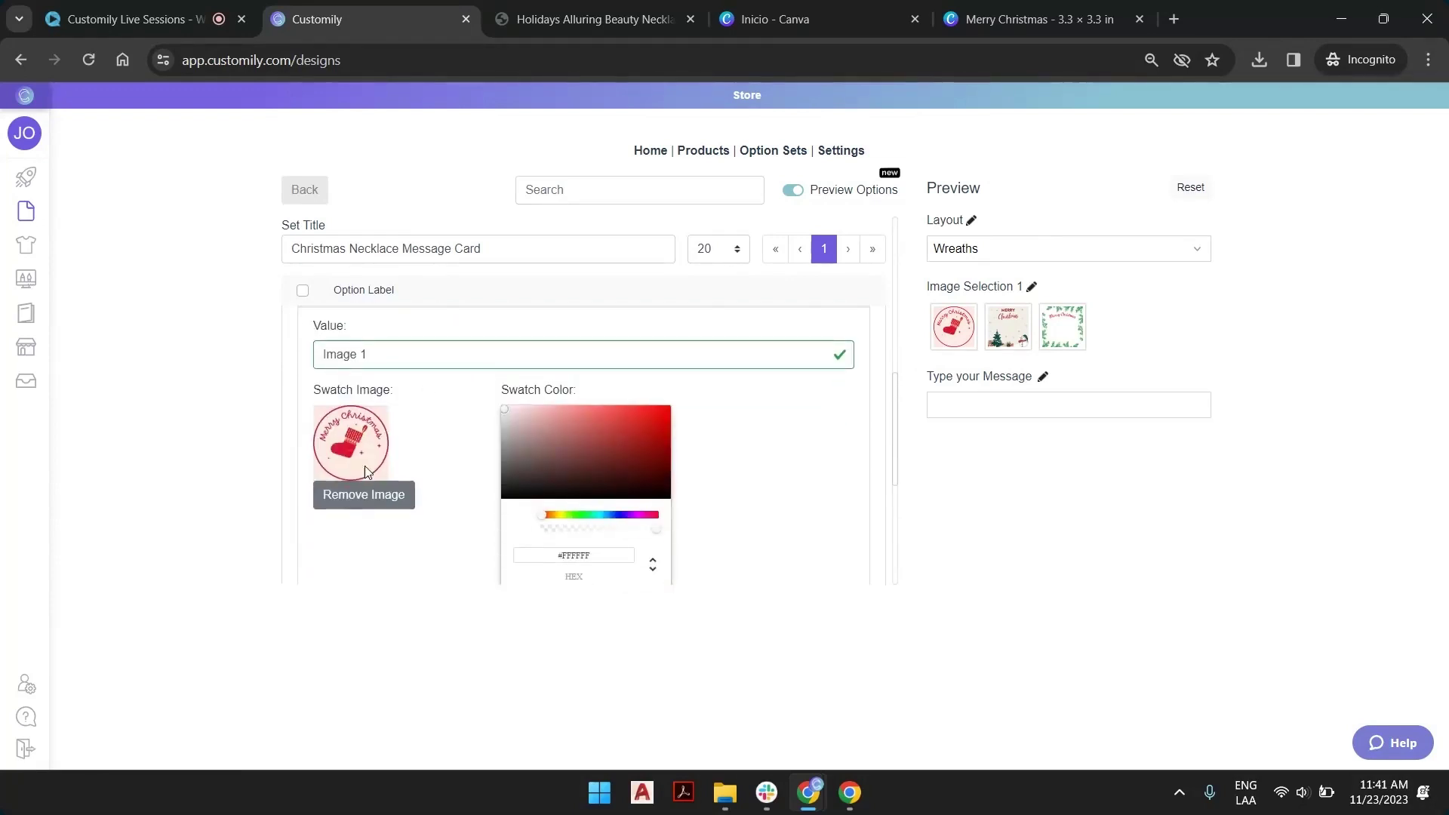
scroll(378, 449, down, 2)
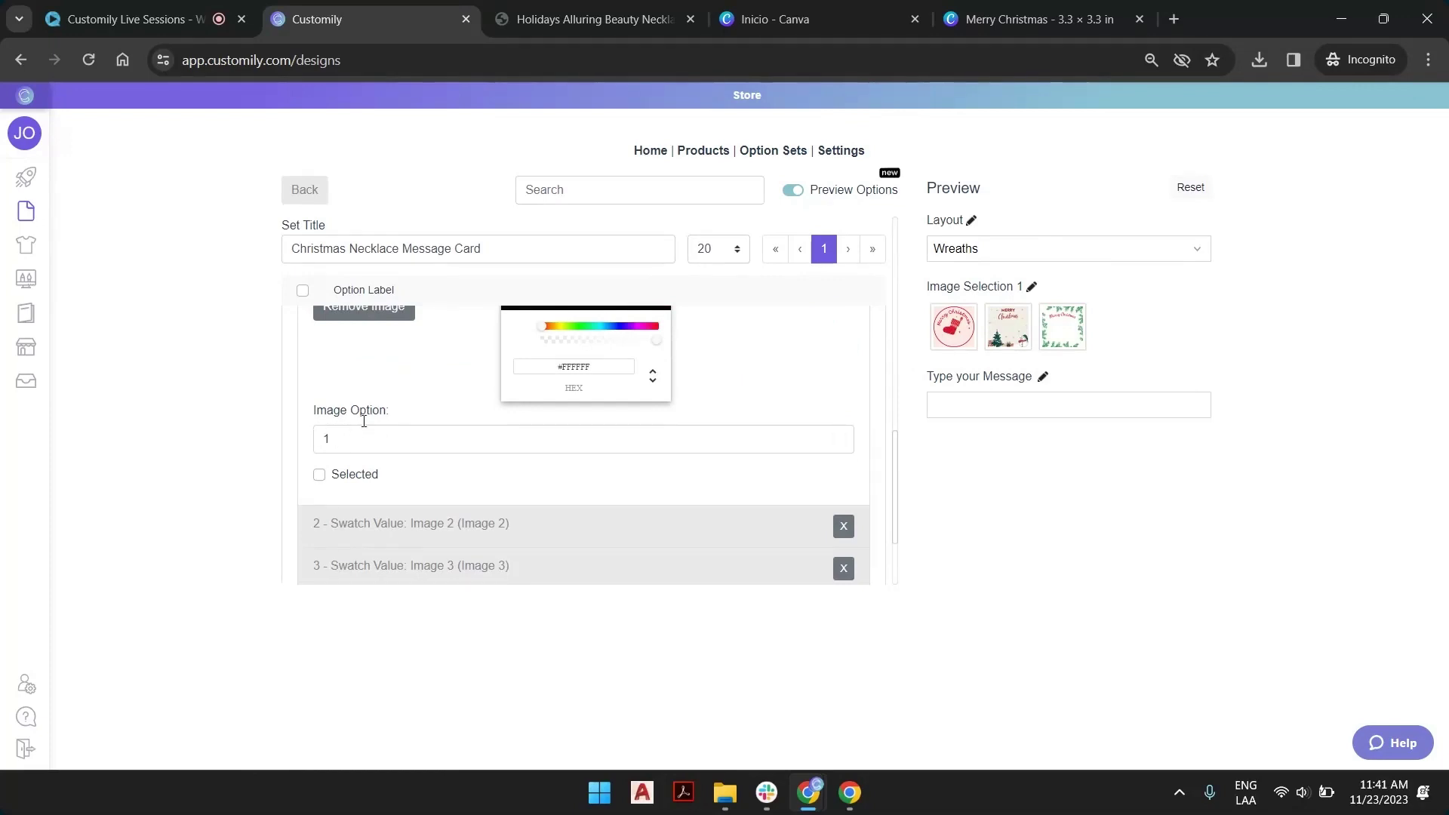
scroll(350, 432, up, 5)
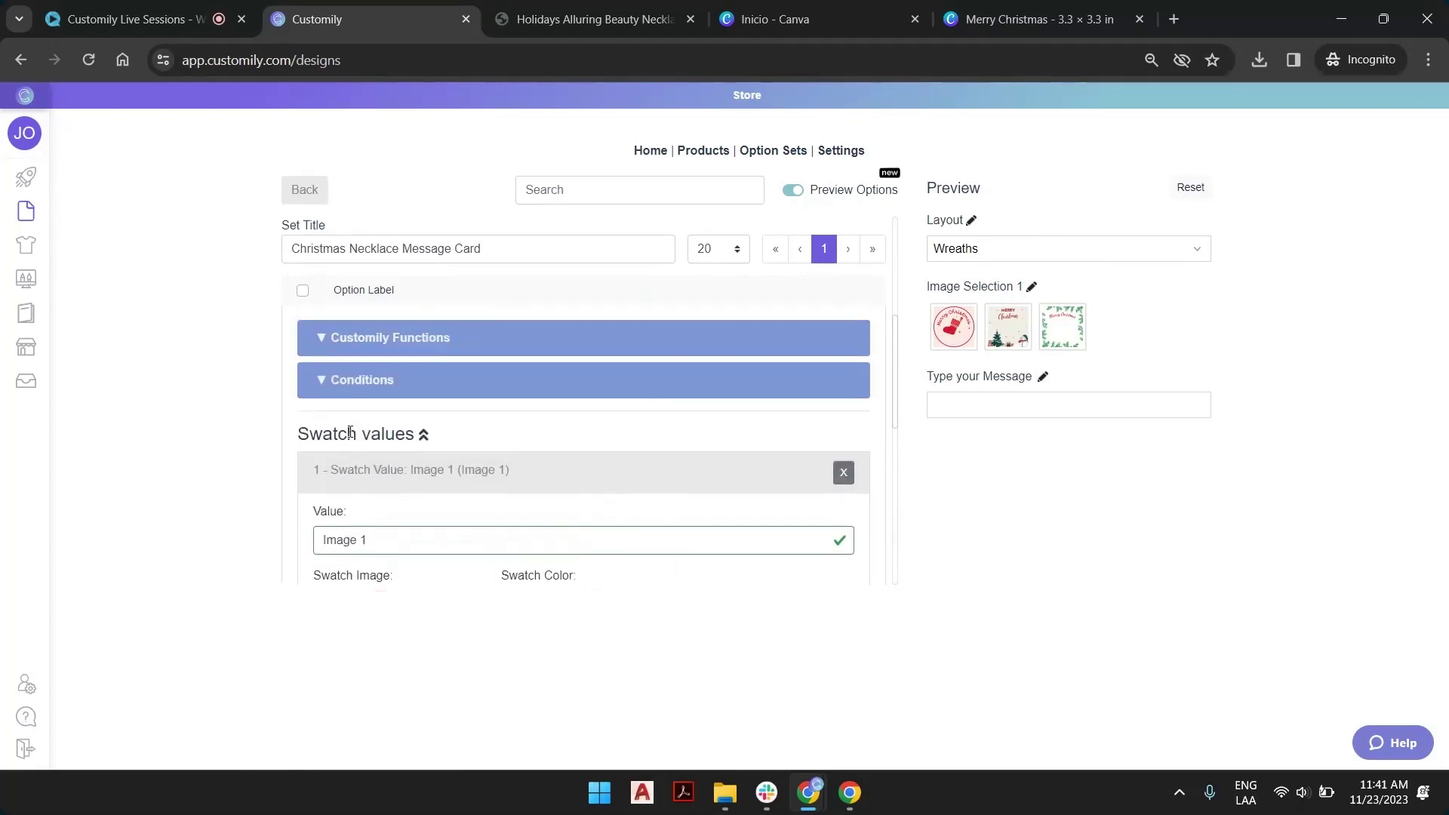
Step: Expand the Customily functions of Image Selection 1 to inspect the assigned function and image ID
click(440, 350)
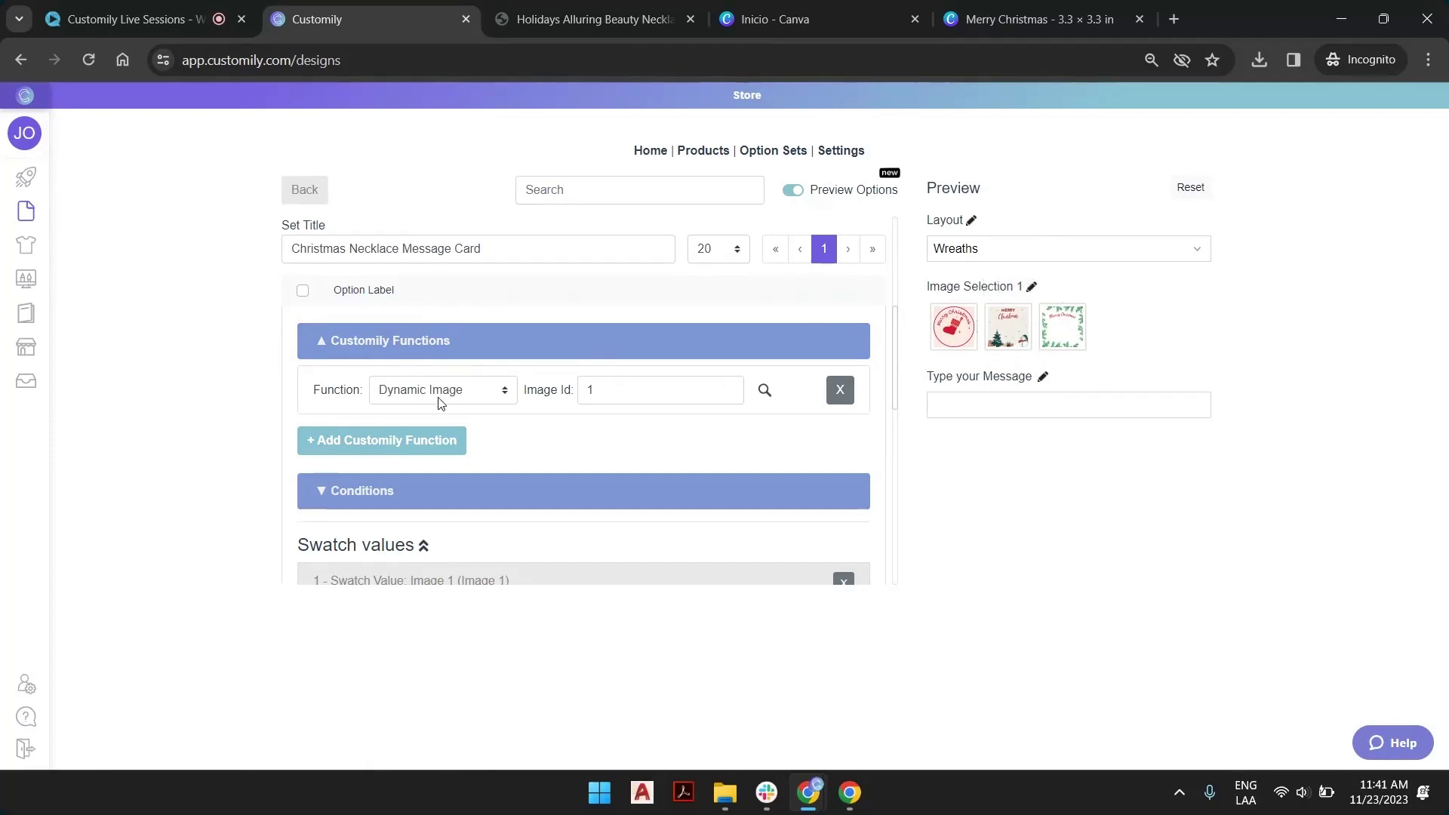
click(387, 392)
click(604, 449)
scroll(528, 430, down, 4)
scroll(468, 411, up, 4)
scroll(446, 562, down, 3)
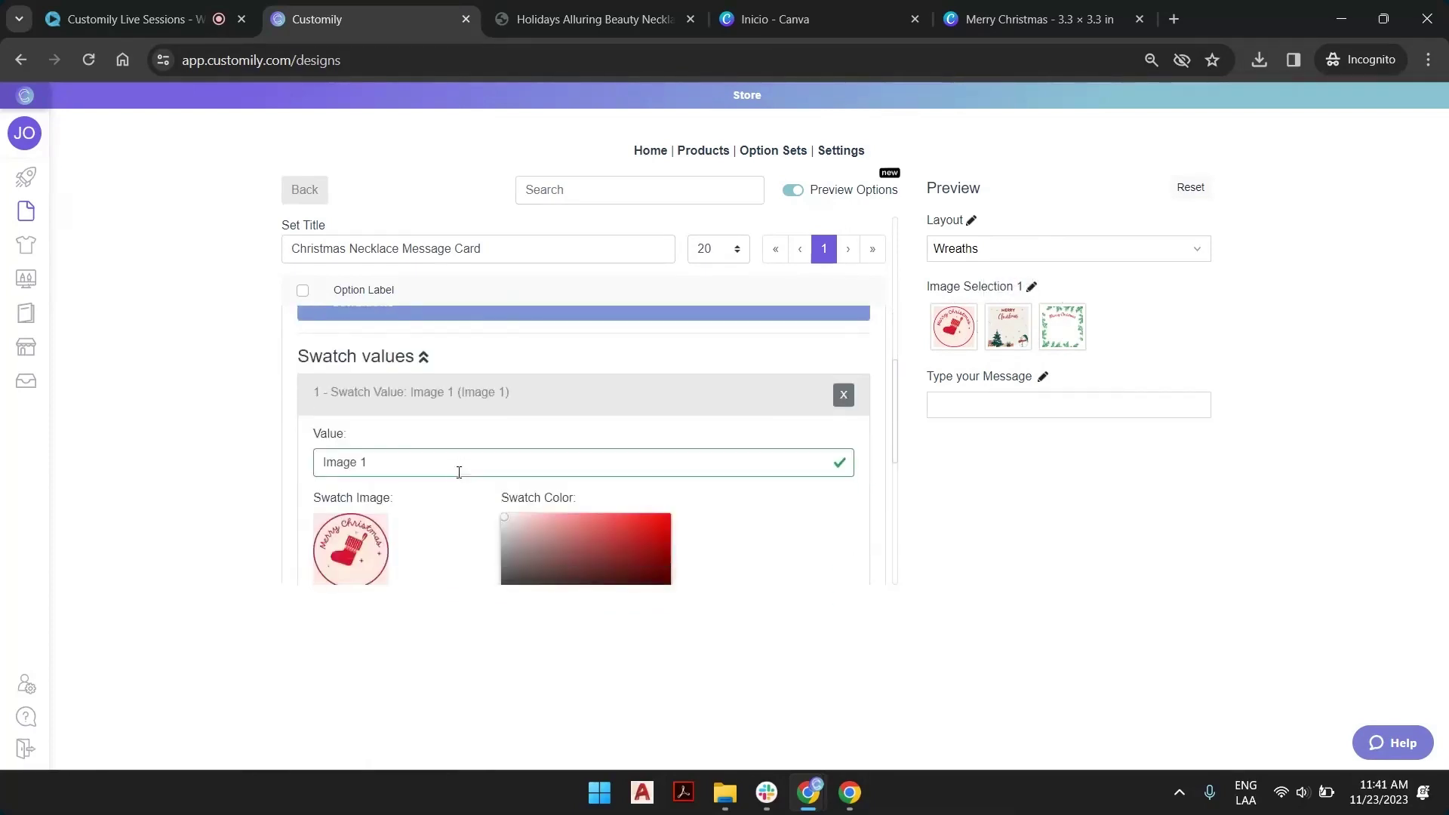
Step: Collapse the Image 1 swatch value and review the Image Selection 1 settings alongside the layout choices in the preview
click(471, 400)
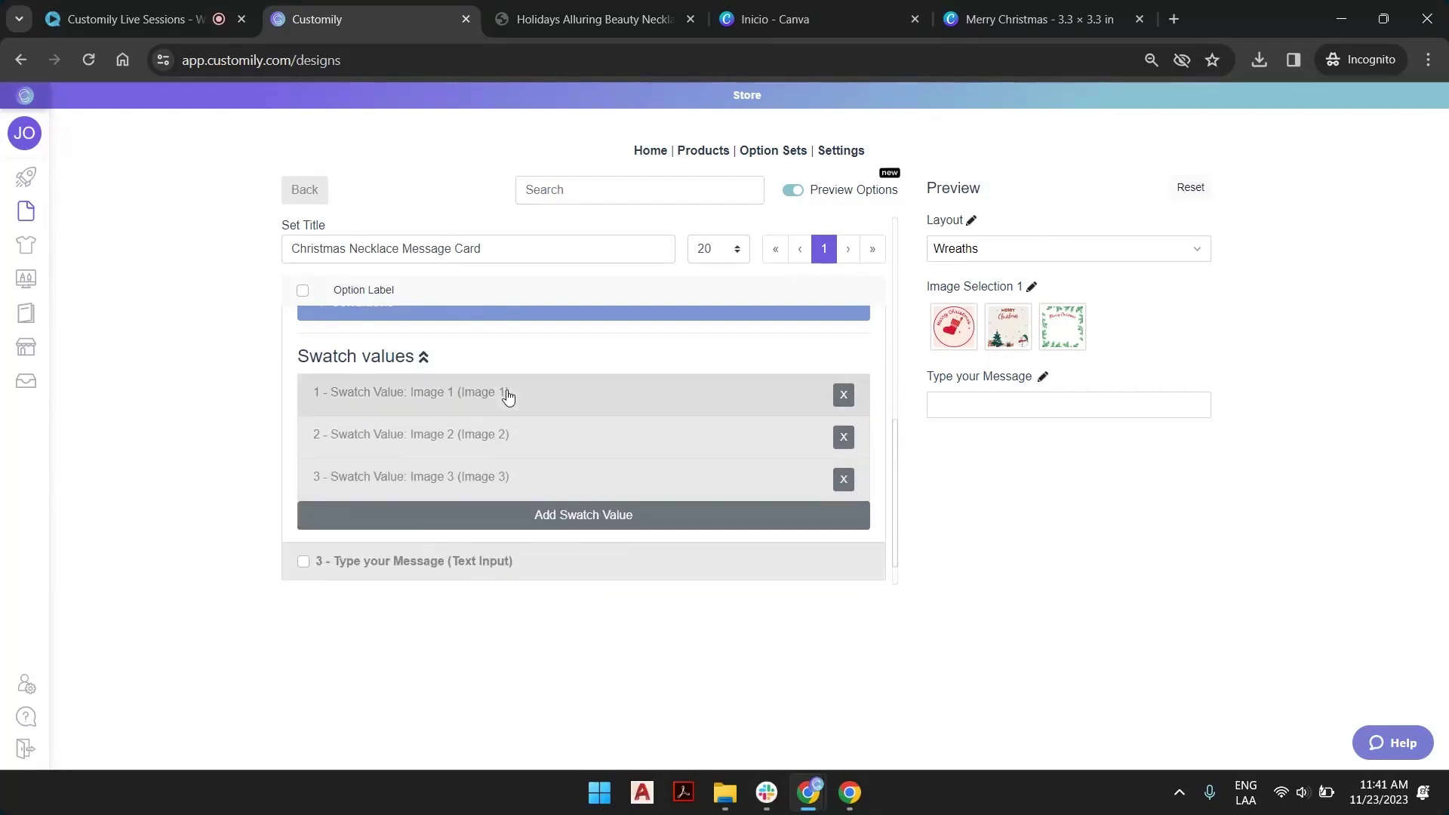
scroll(614, 437, up, 8)
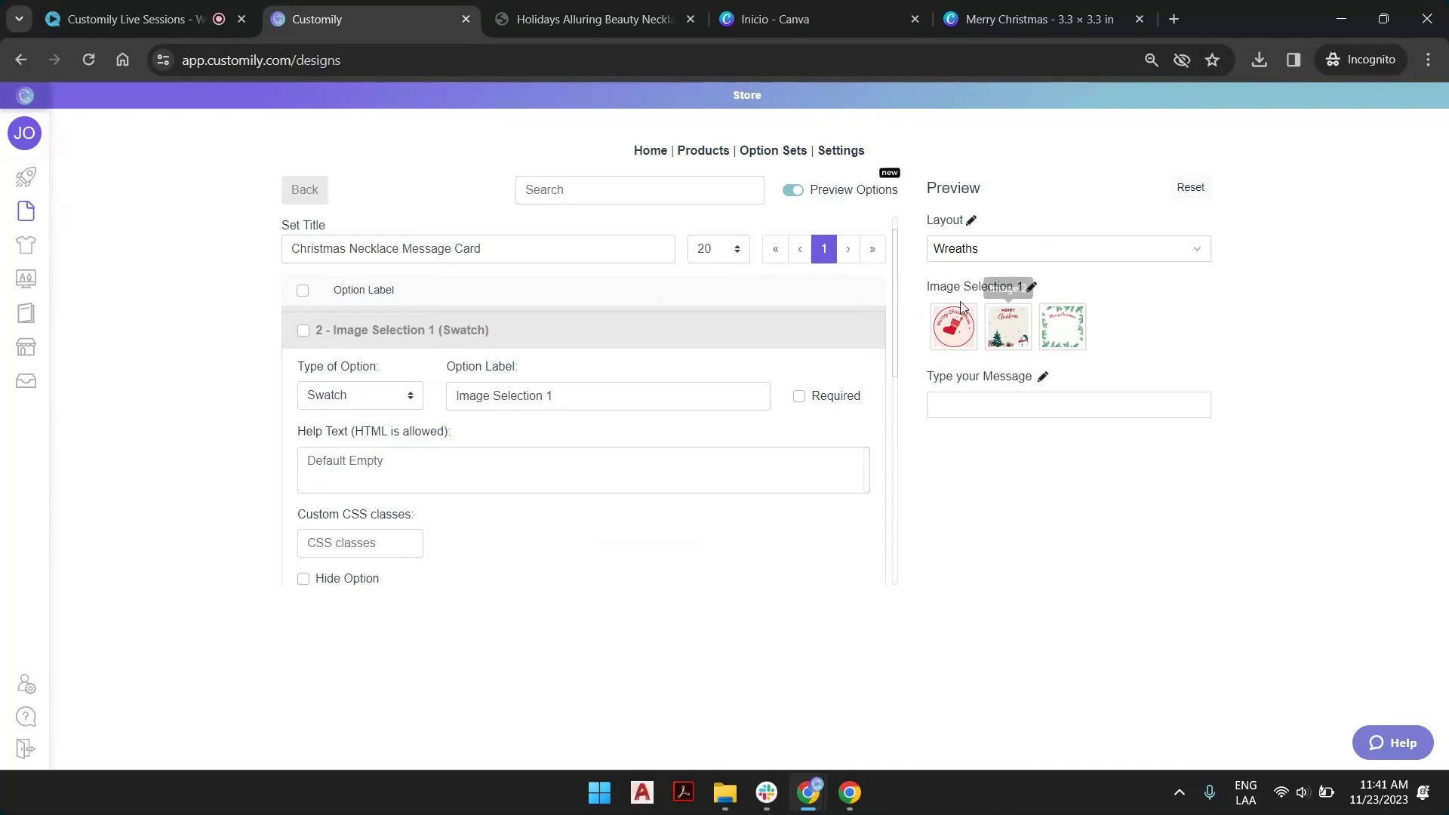
scroll(613, 408, down, 8)
scroll(614, 416, up, 3)
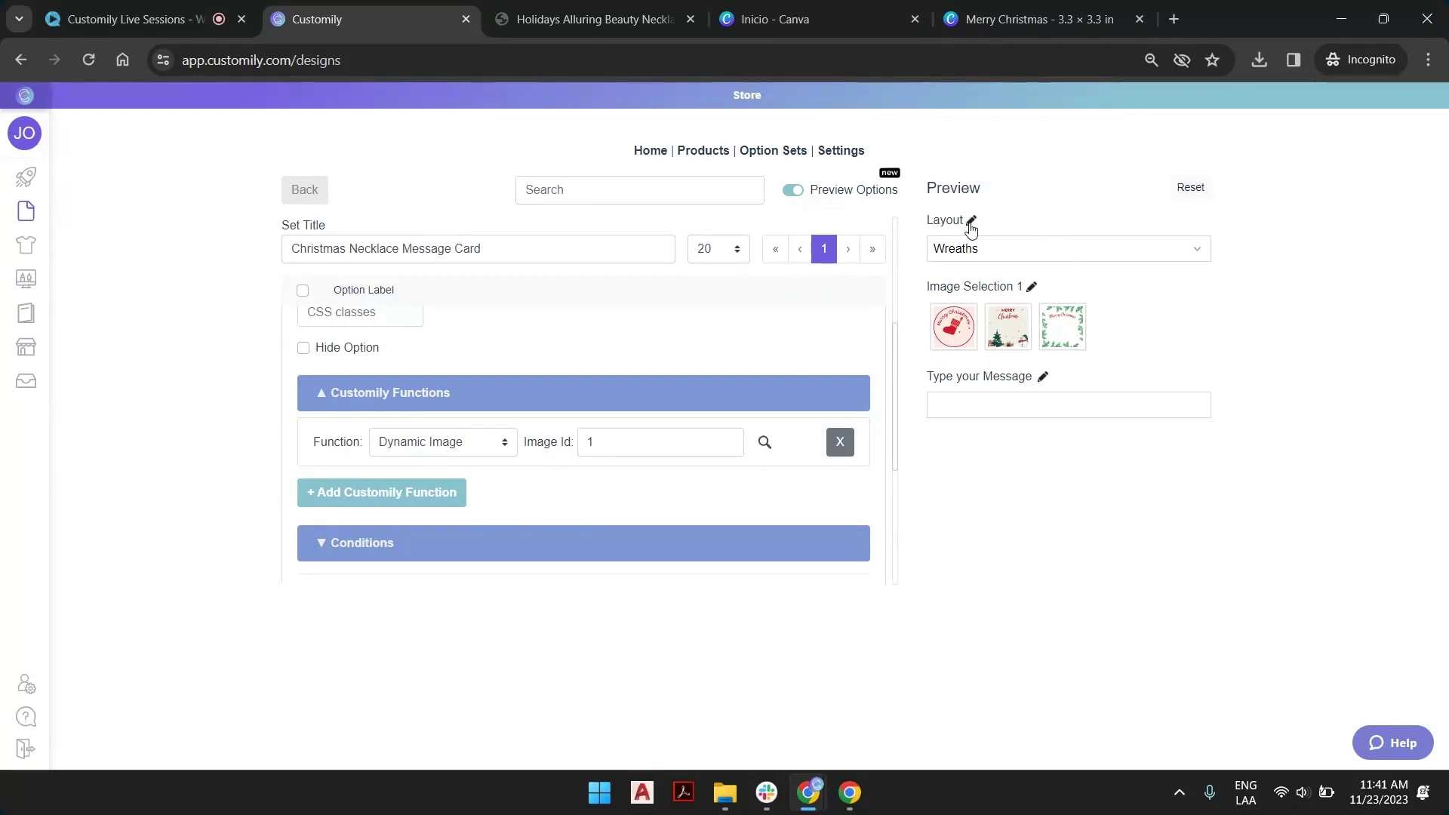
click(989, 249)
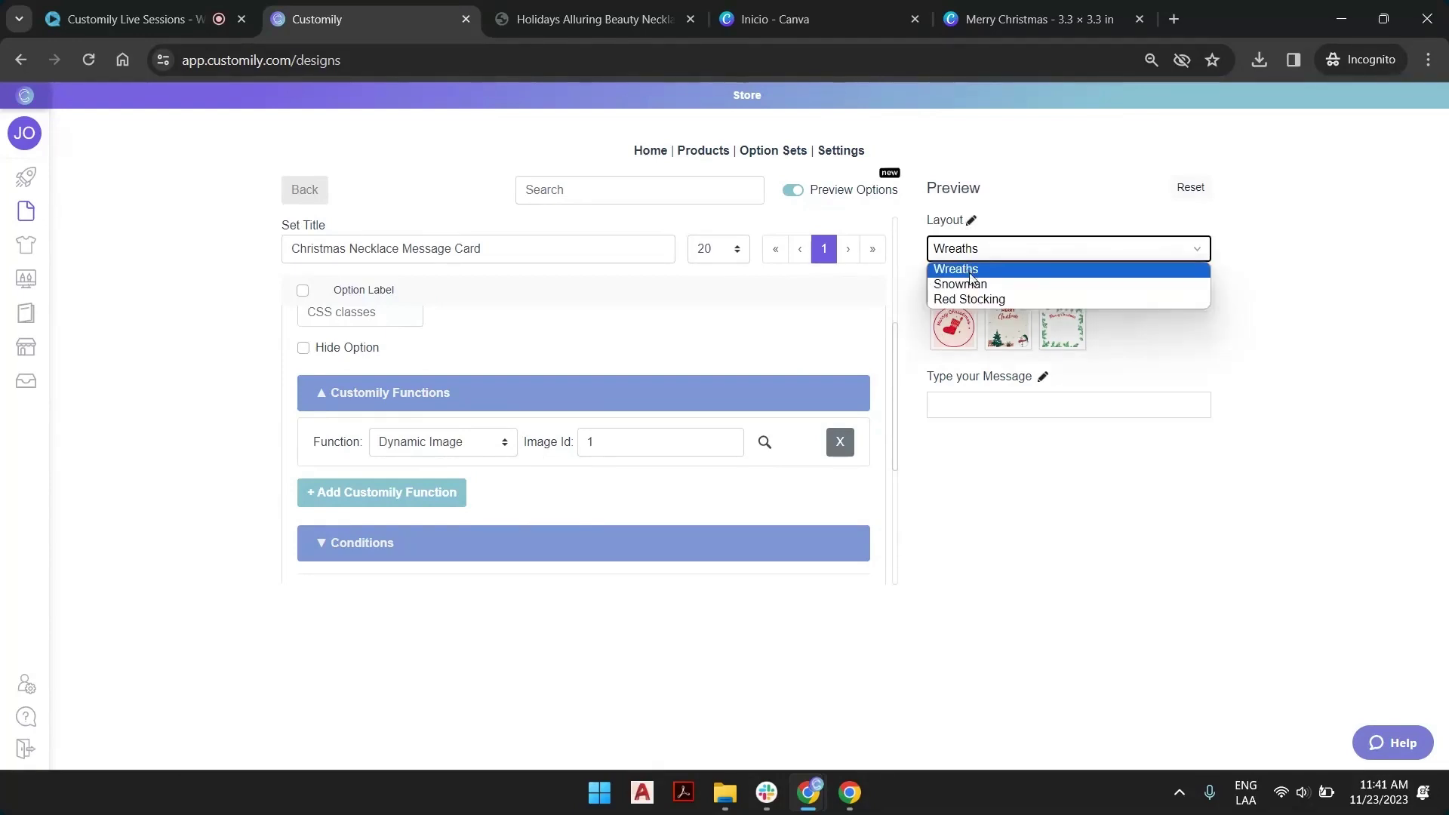
click(1008, 516)
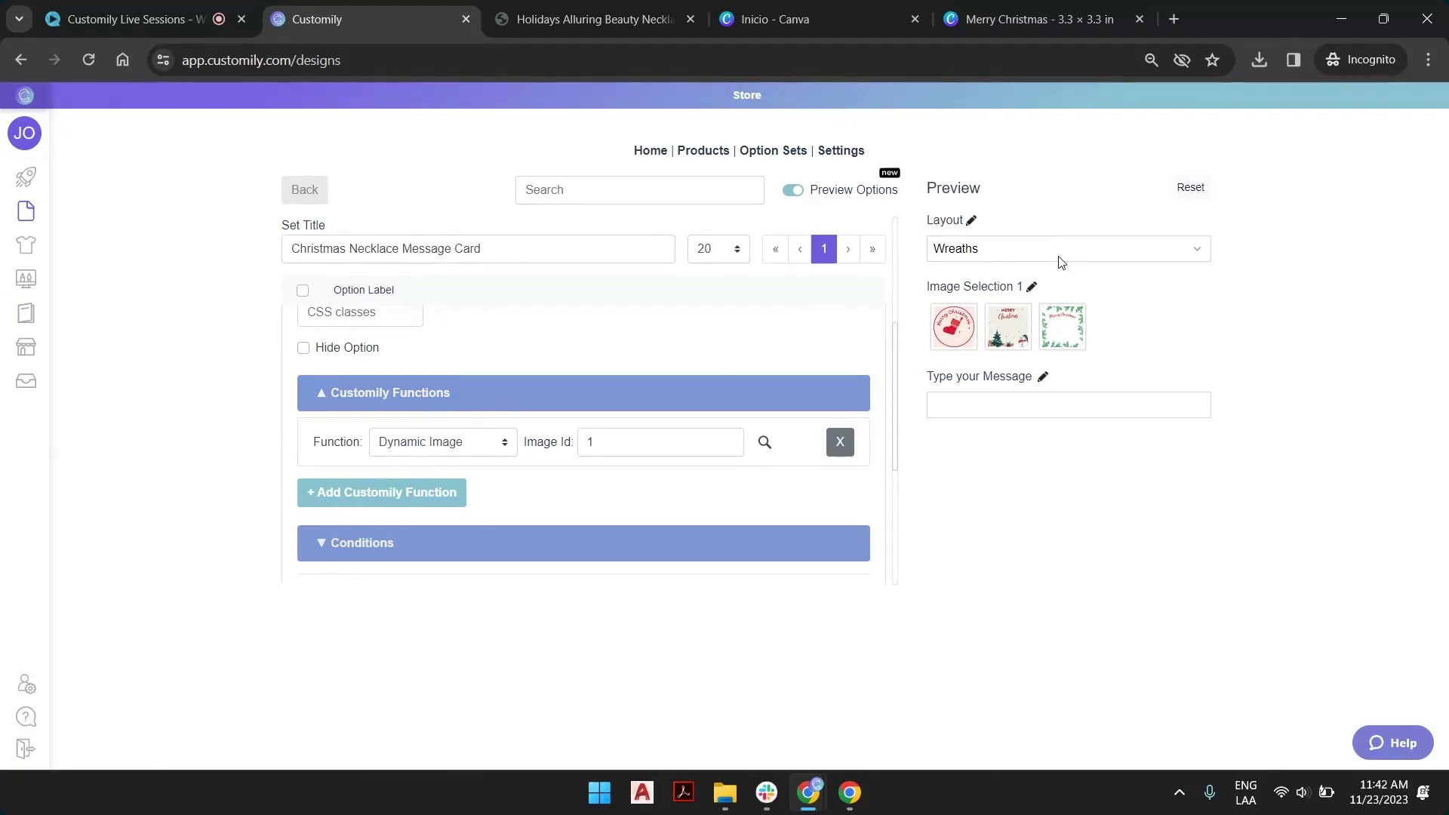
Step: Open the Layout option for editing and rename its label to "Select Design"
click(973, 221)
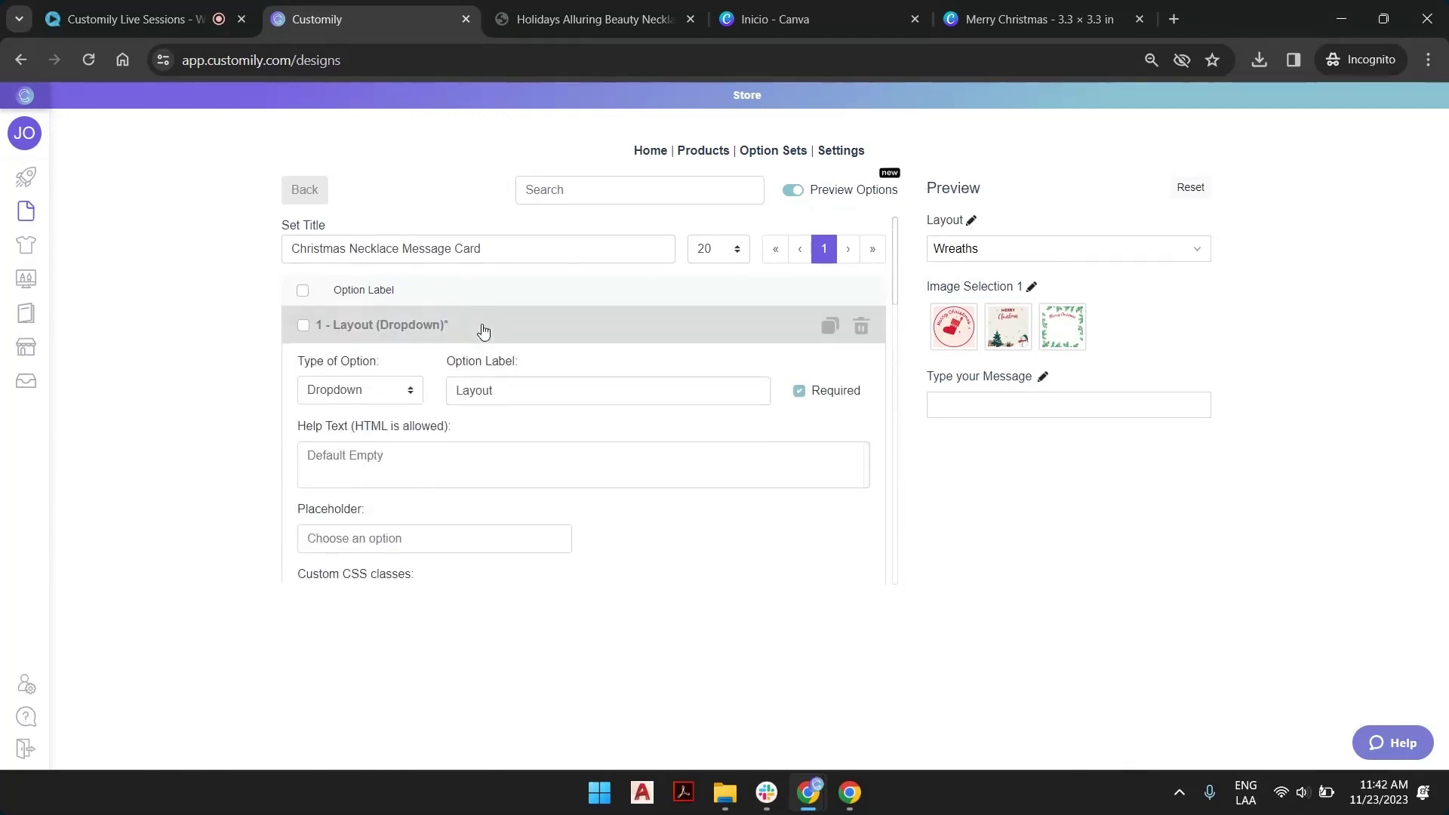
double_click(479, 394)
text(Sele)
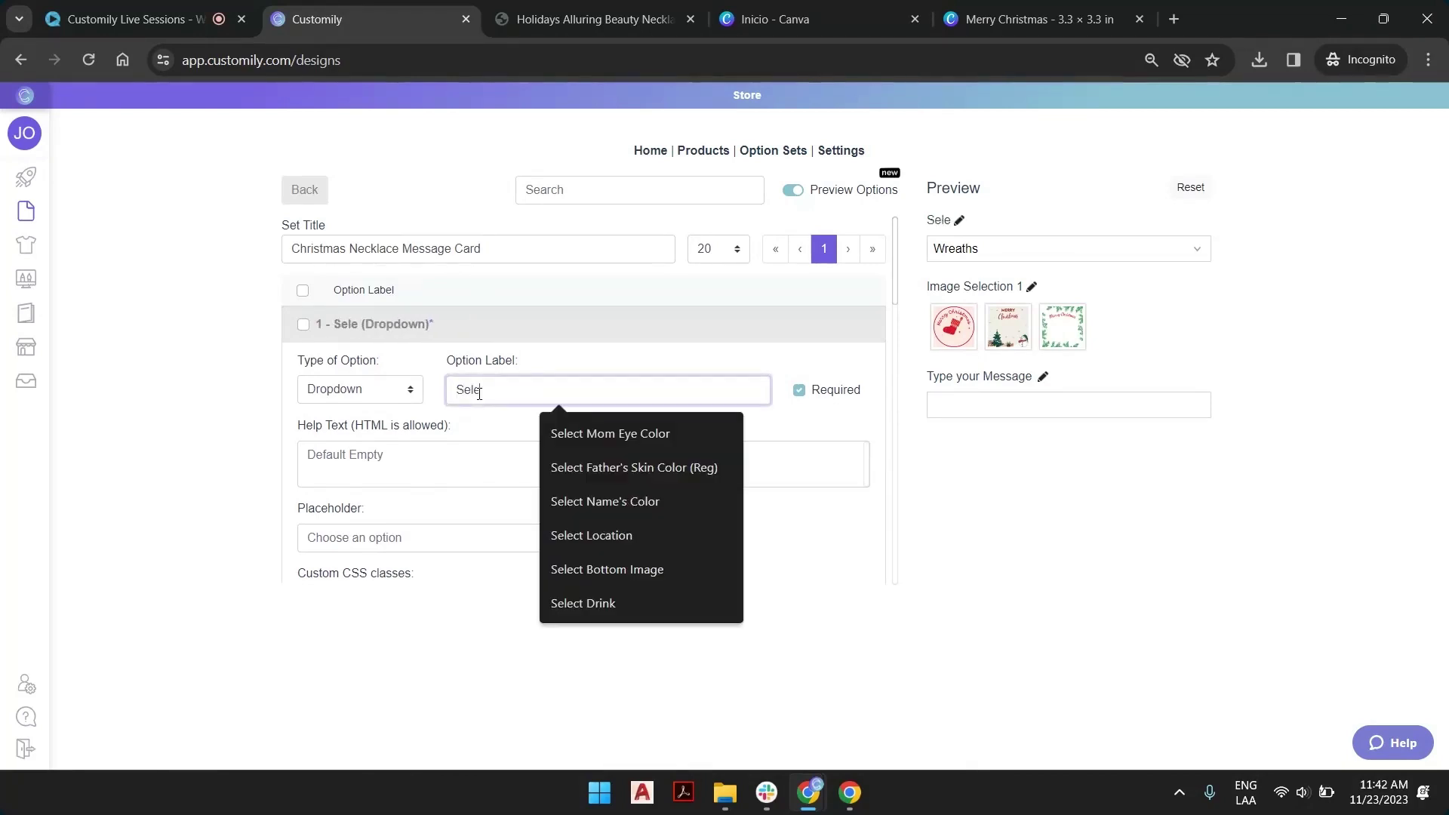
text(ct Design)
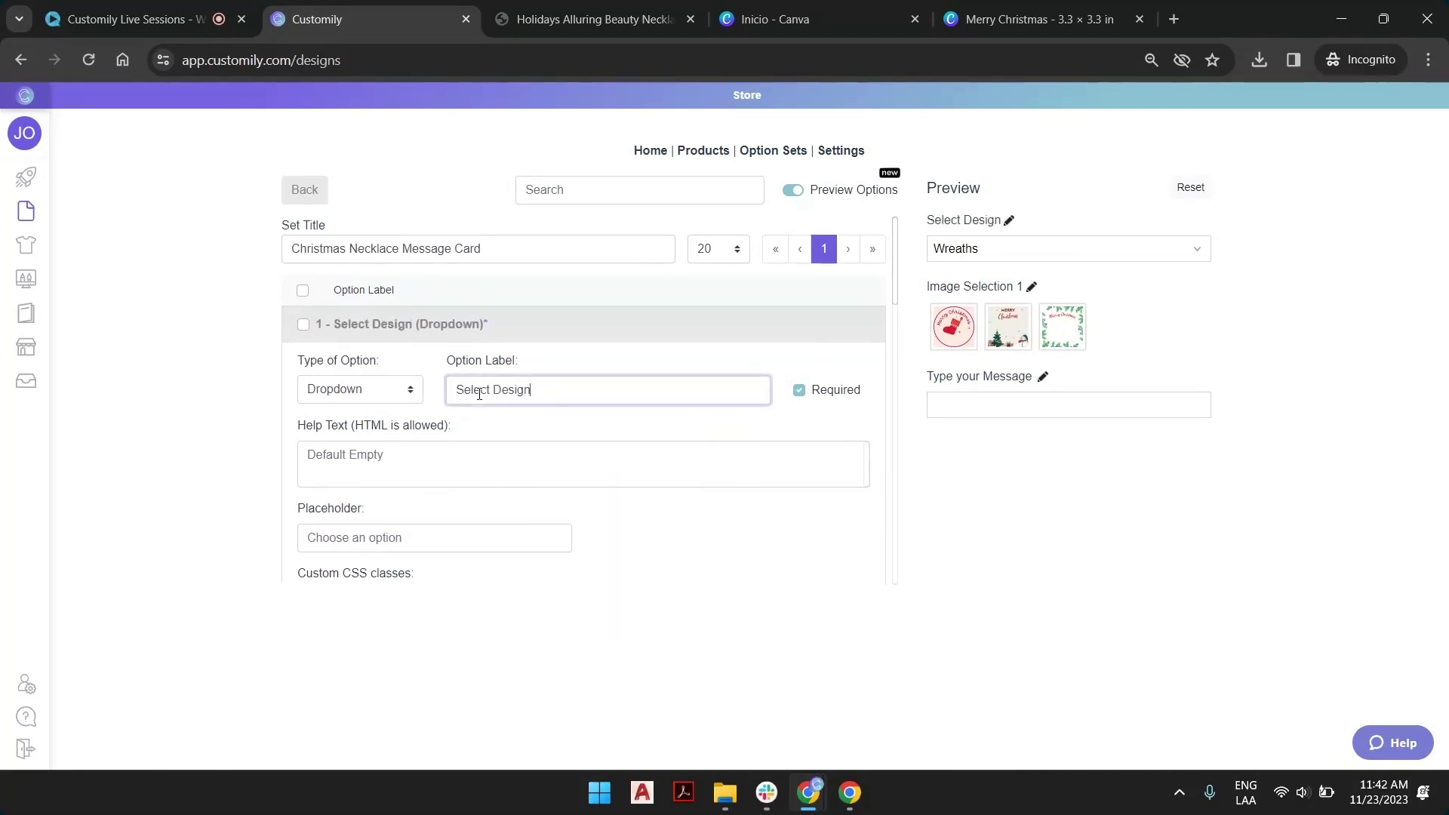
Step: Reorder the Select Design dropdown values as Red Stocking, Snowman, Wreaths
scroll(555, 389, down, 6)
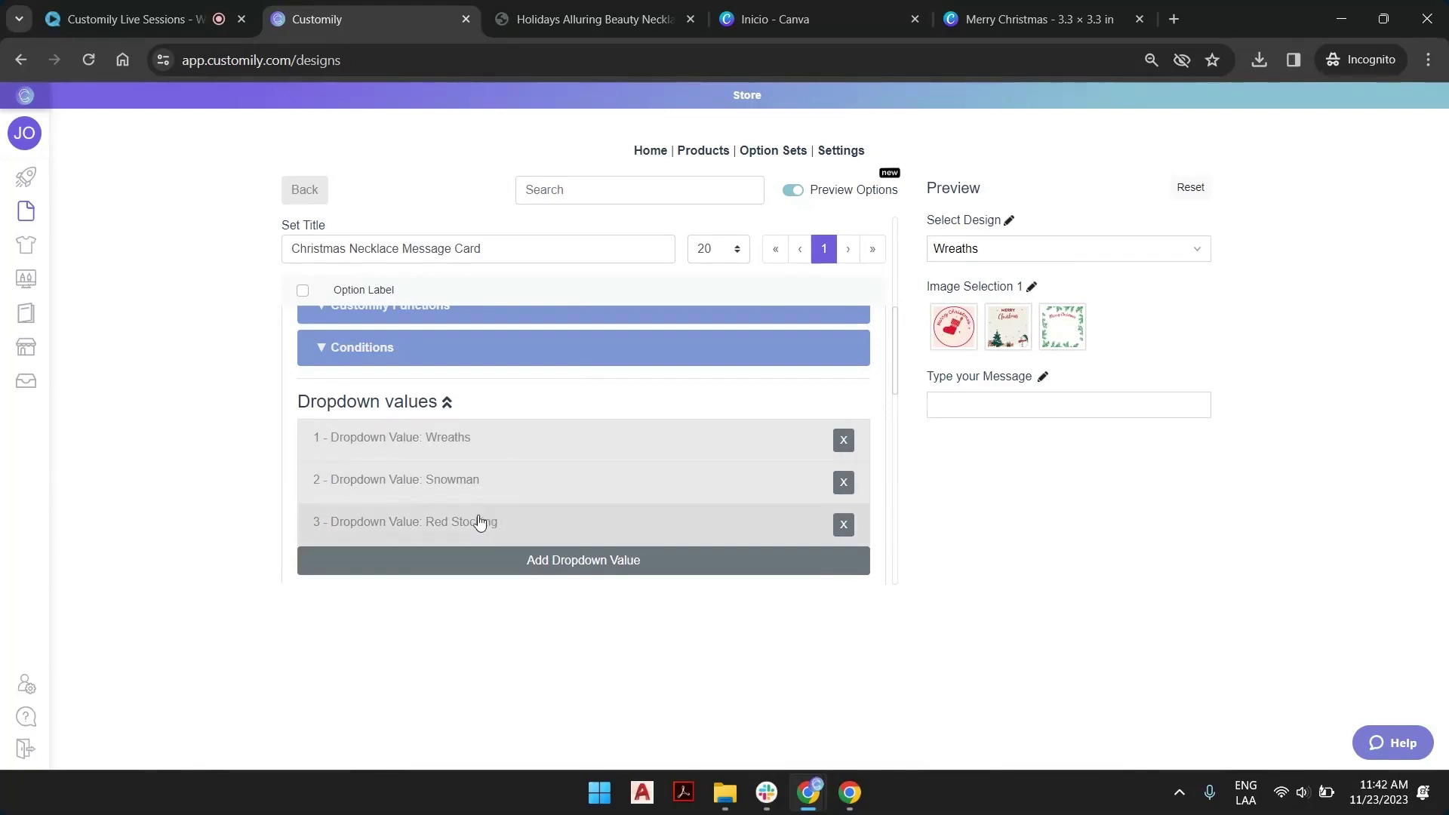
mouse_move(460, 524)
mouse_down()
mouse_move(459, 446)
mouse_move(456, 523)
mouse_up()
Step: Add a second Customily function to the Select Design option, set to Dynamic Image with image ID 1
scroll(465, 510, up, 1)
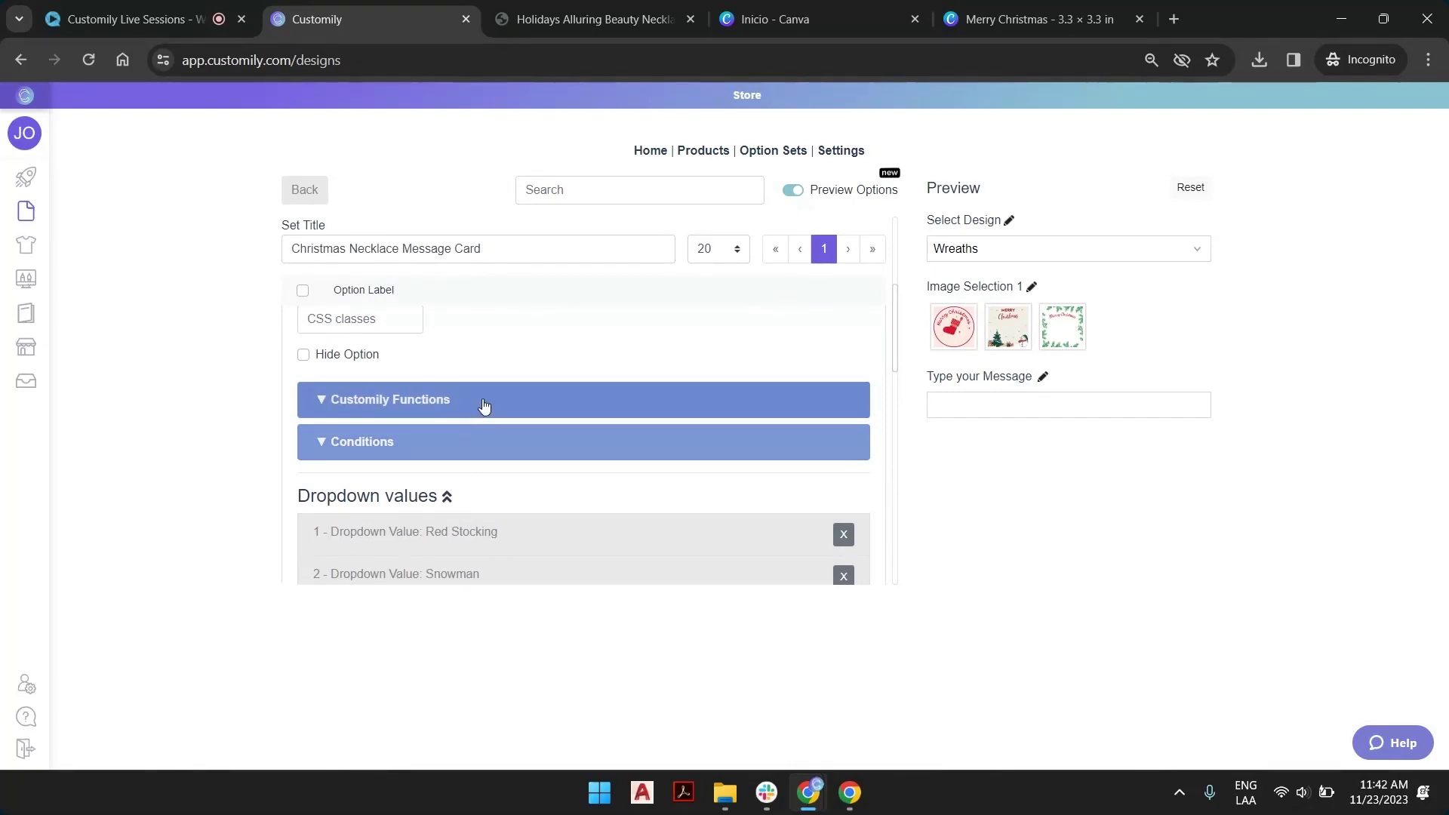
click(578, 398)
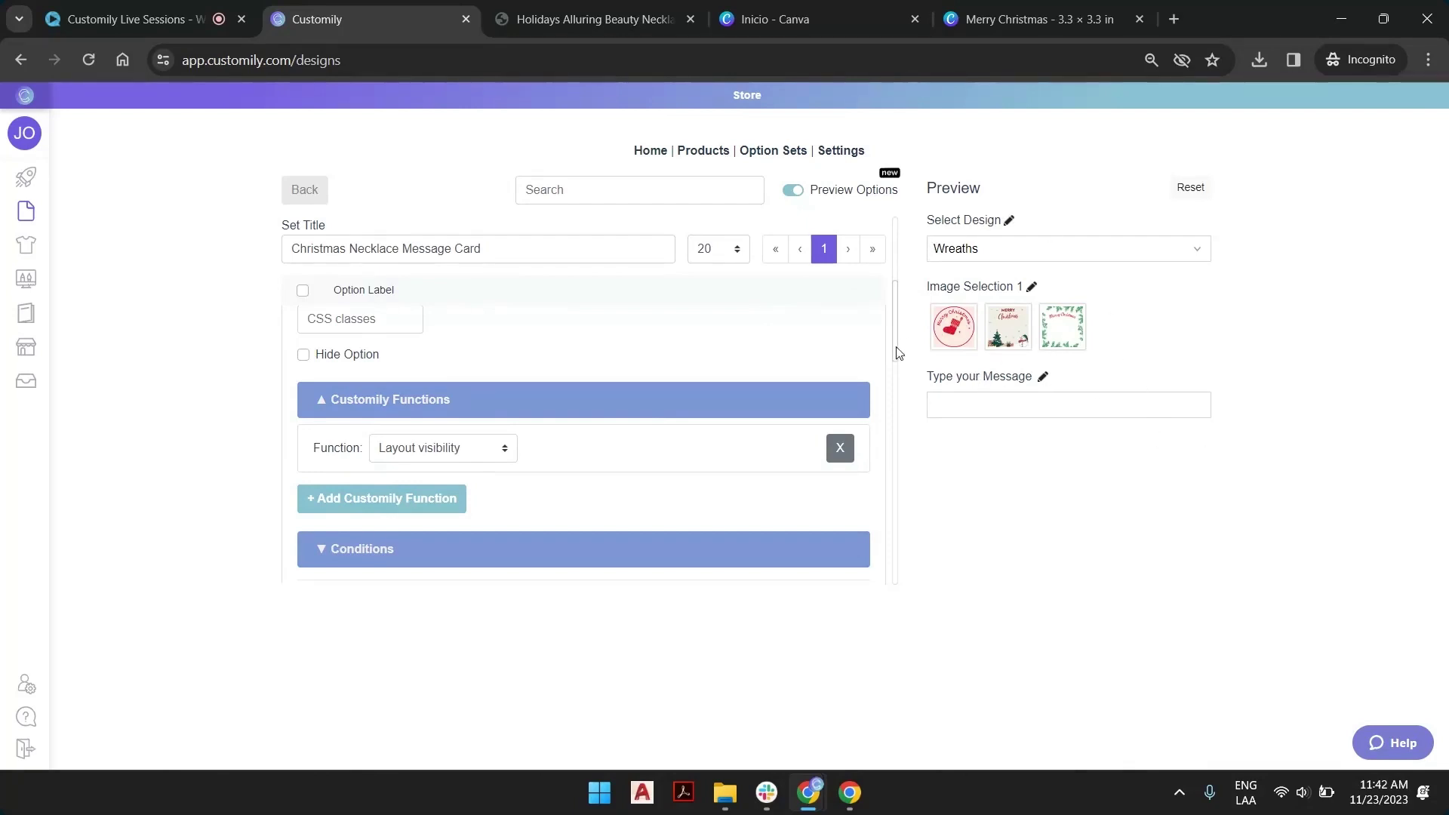
click(413, 508)
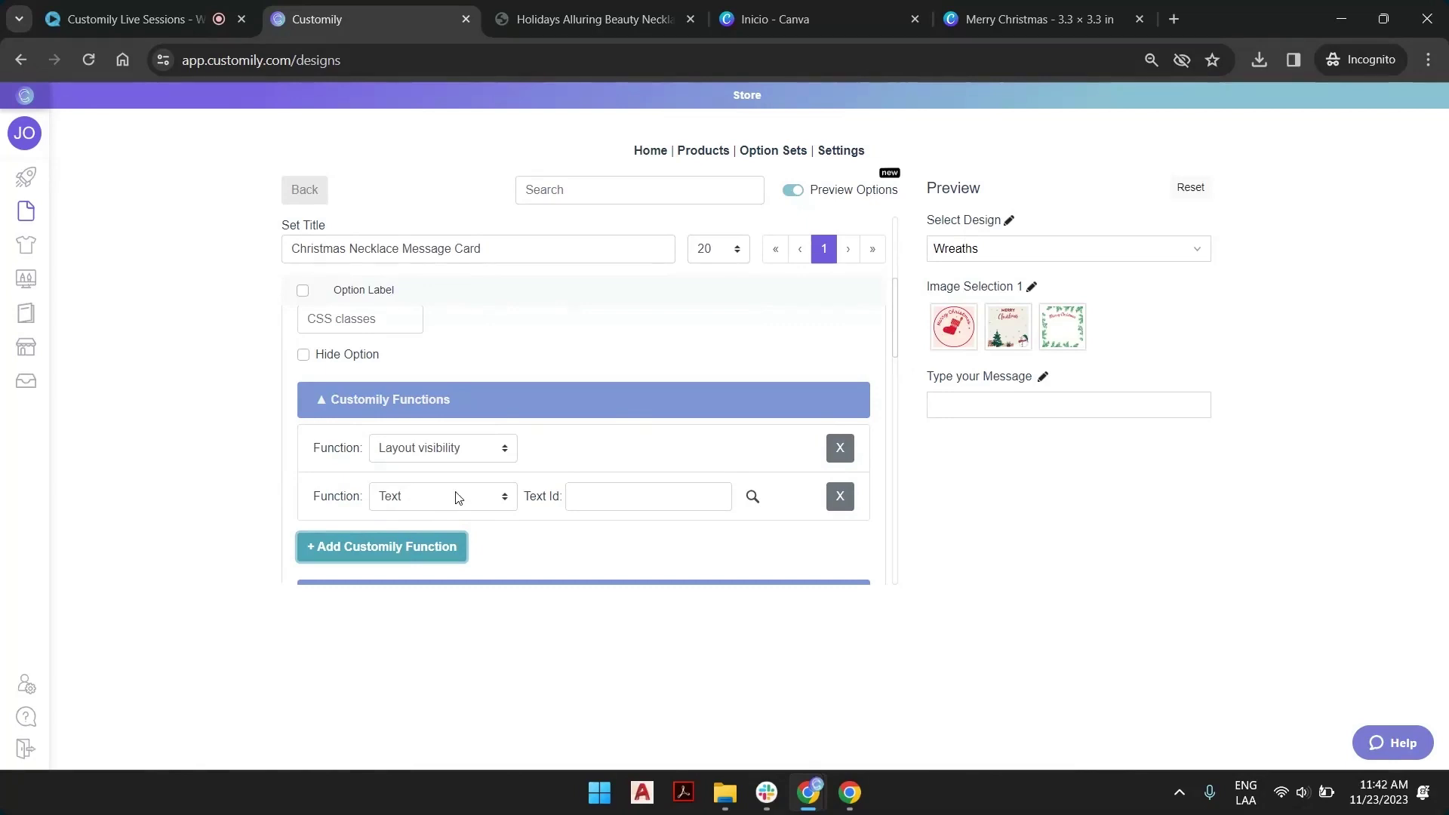
scroll(465, 488, down, 10)
scroll(453, 457, up, 3)
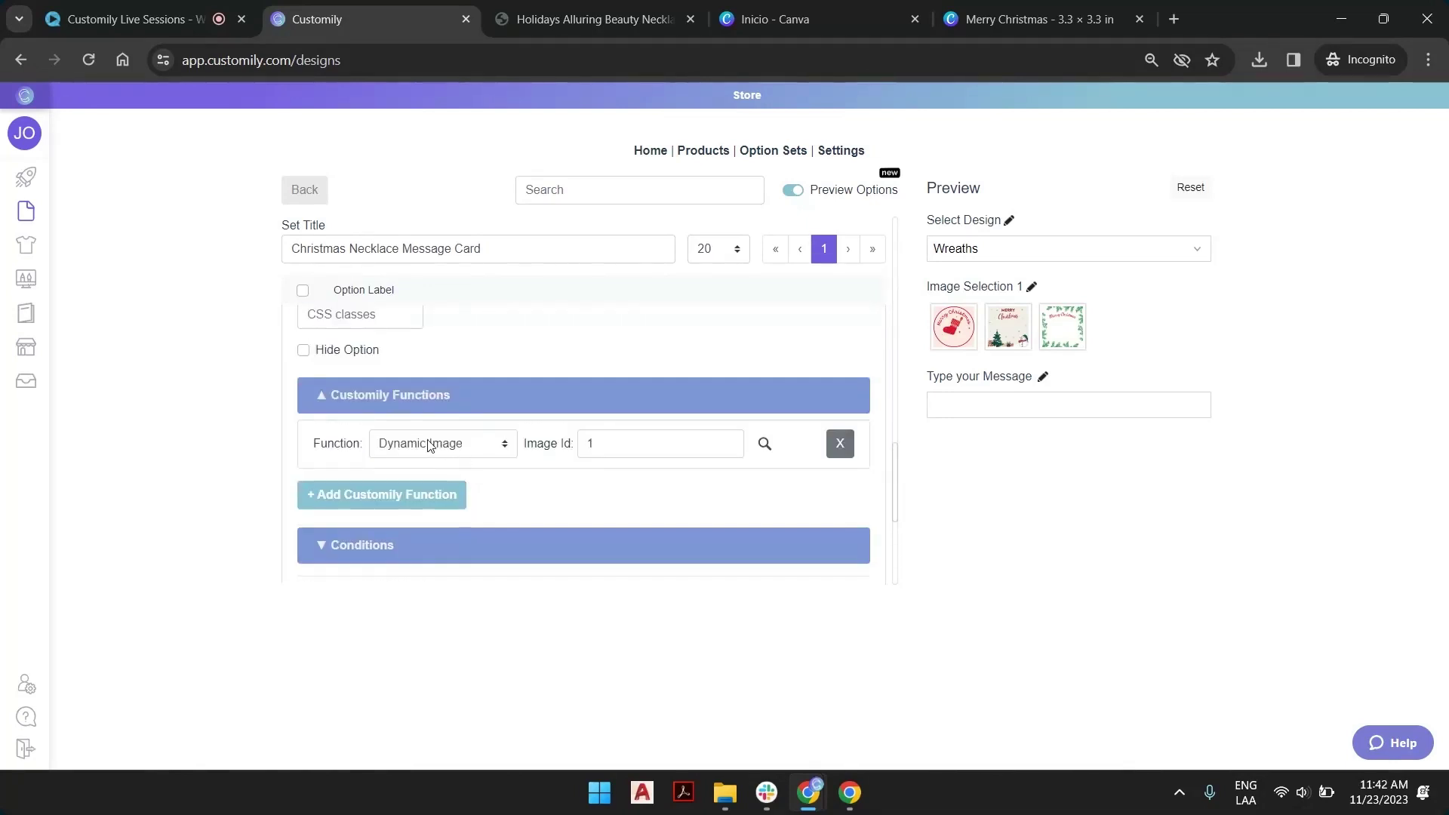
scroll(532, 457, up, 5)
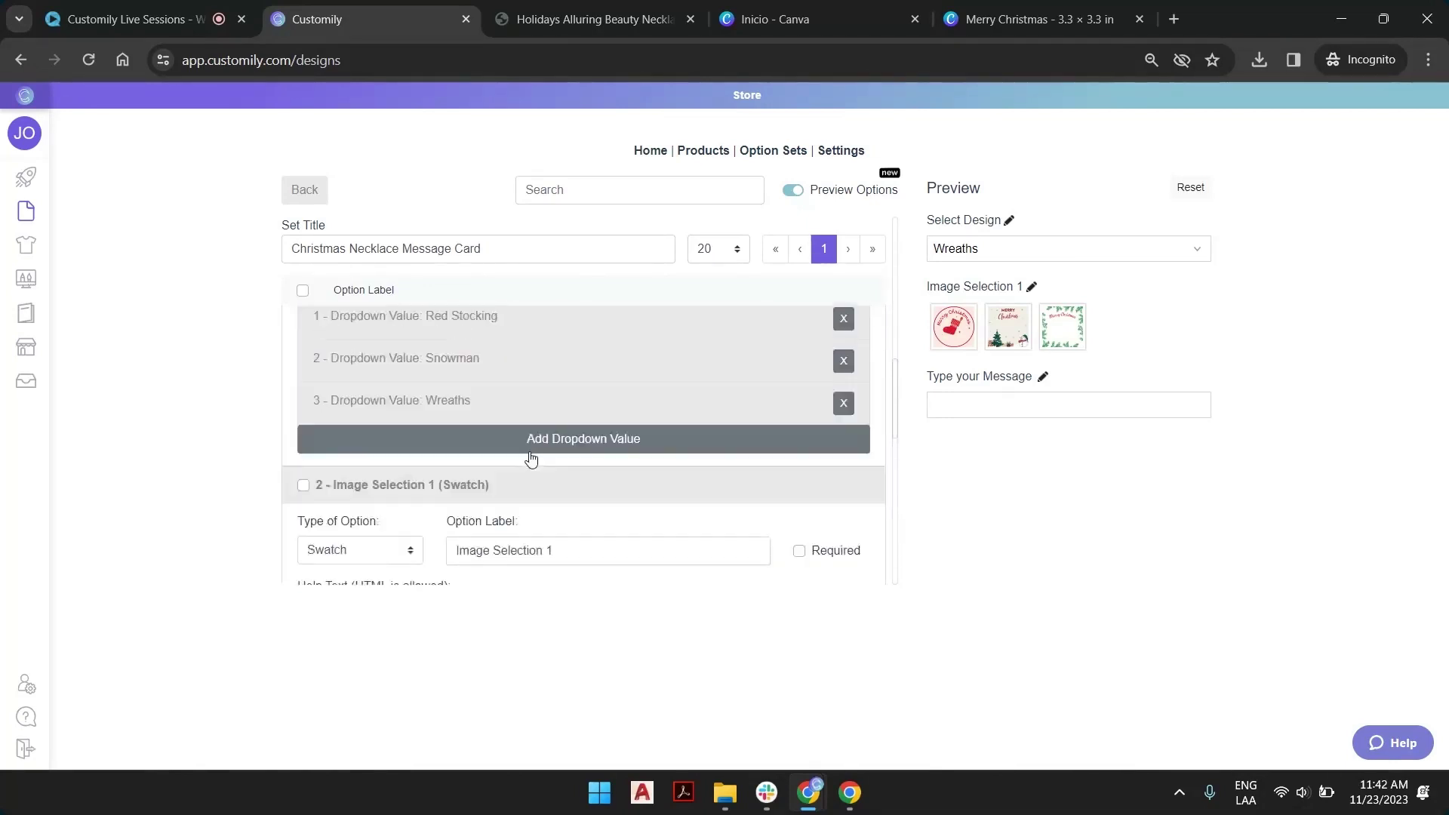
click(467, 402)
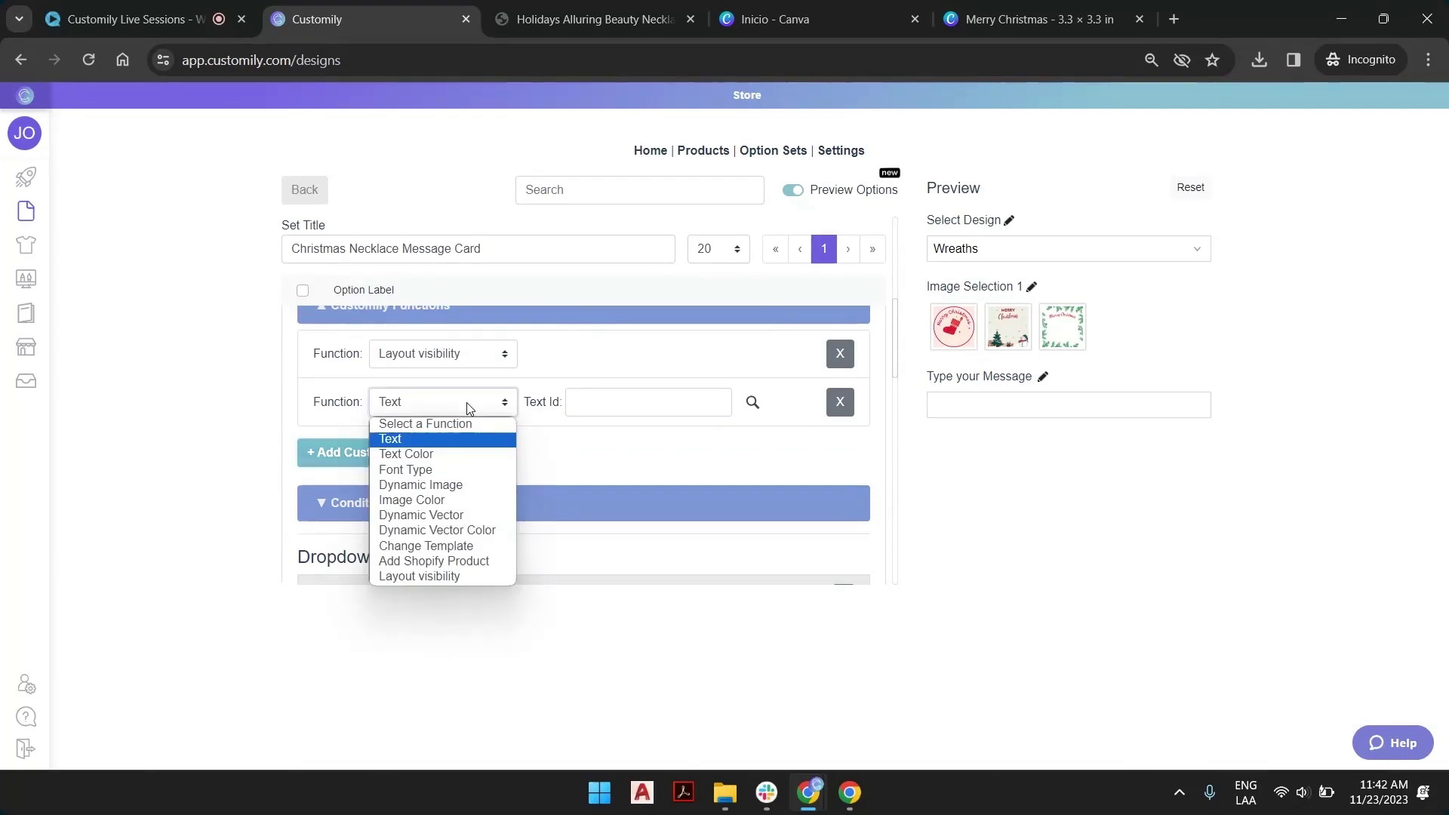
click(437, 485)
click(717, 403)
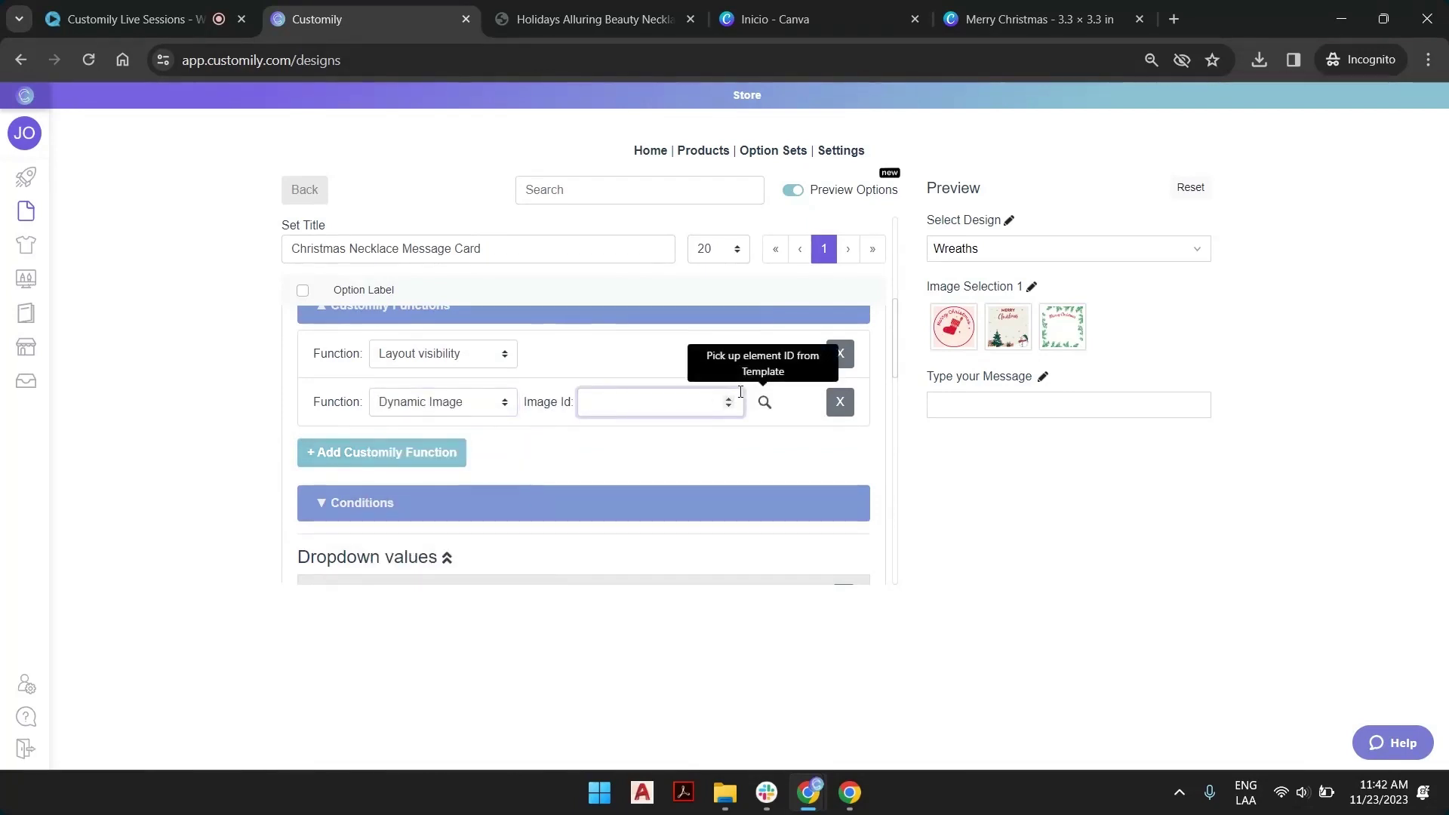
click(728, 398)
click(601, 436)
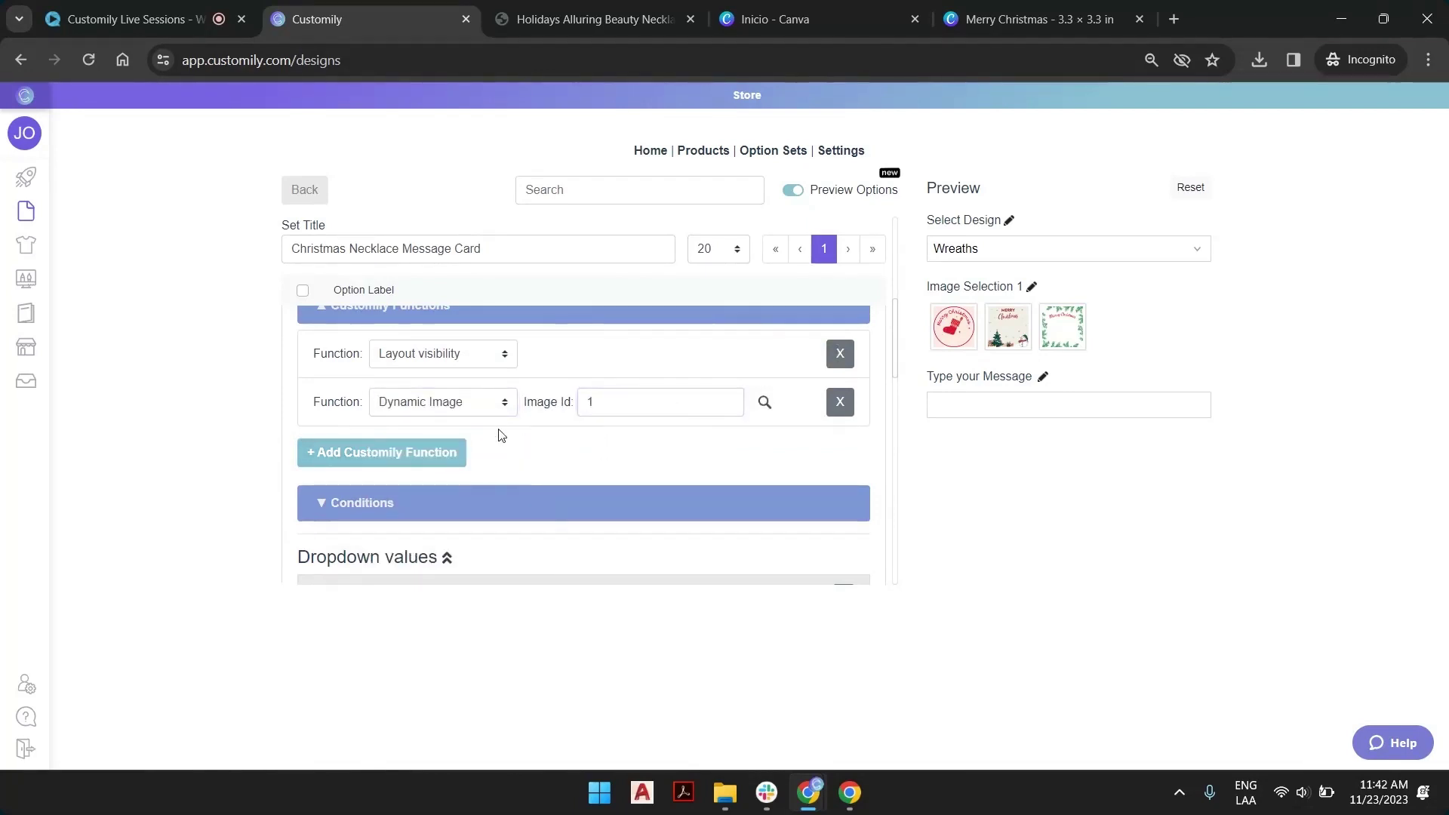
Step: Expand the Red Stocking dropdown value and check its image option and layout ID, leaving the image option empty
scroll(498, 433, down, 3)
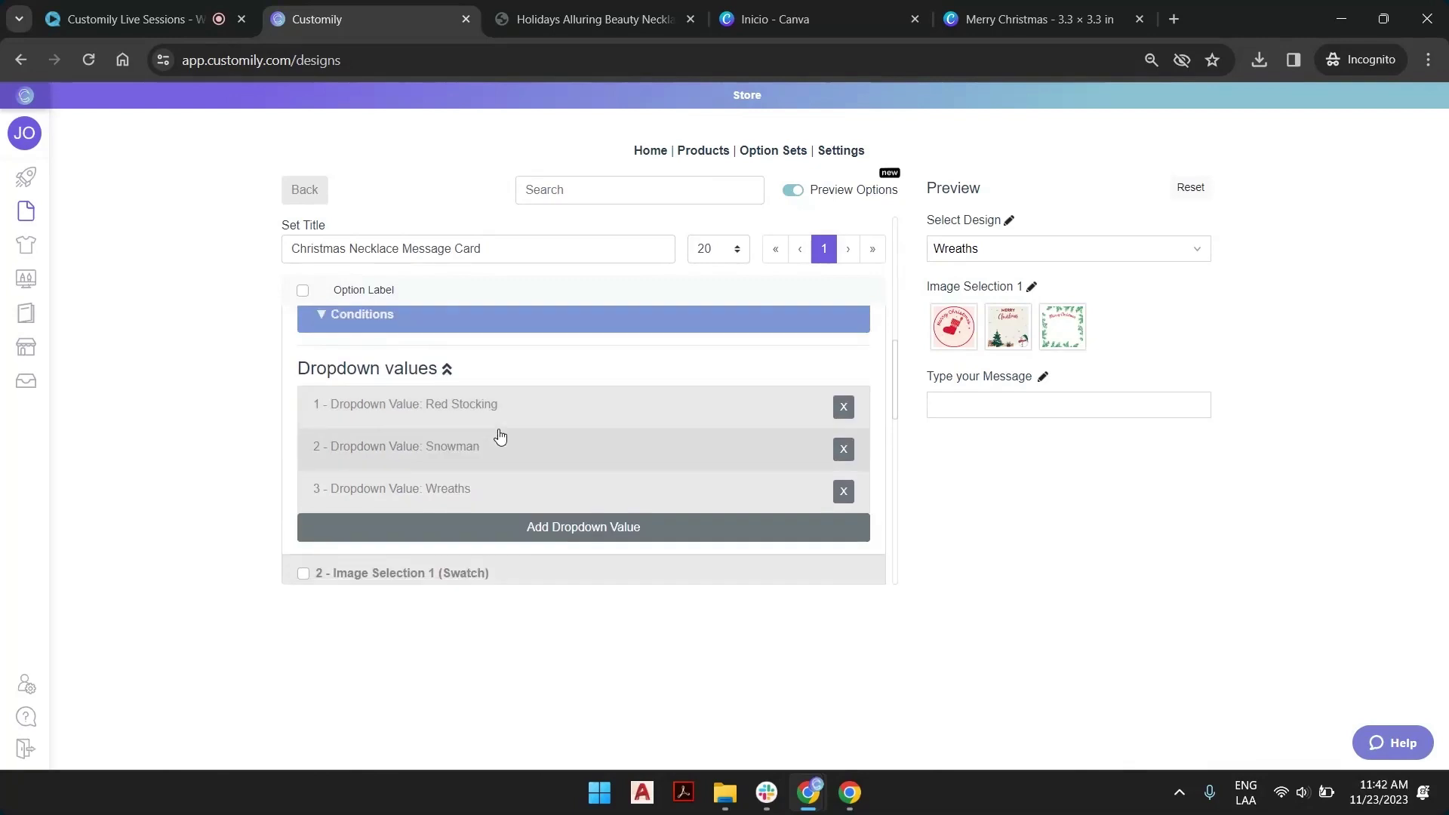
click(467, 410)
scroll(454, 428, down, 1)
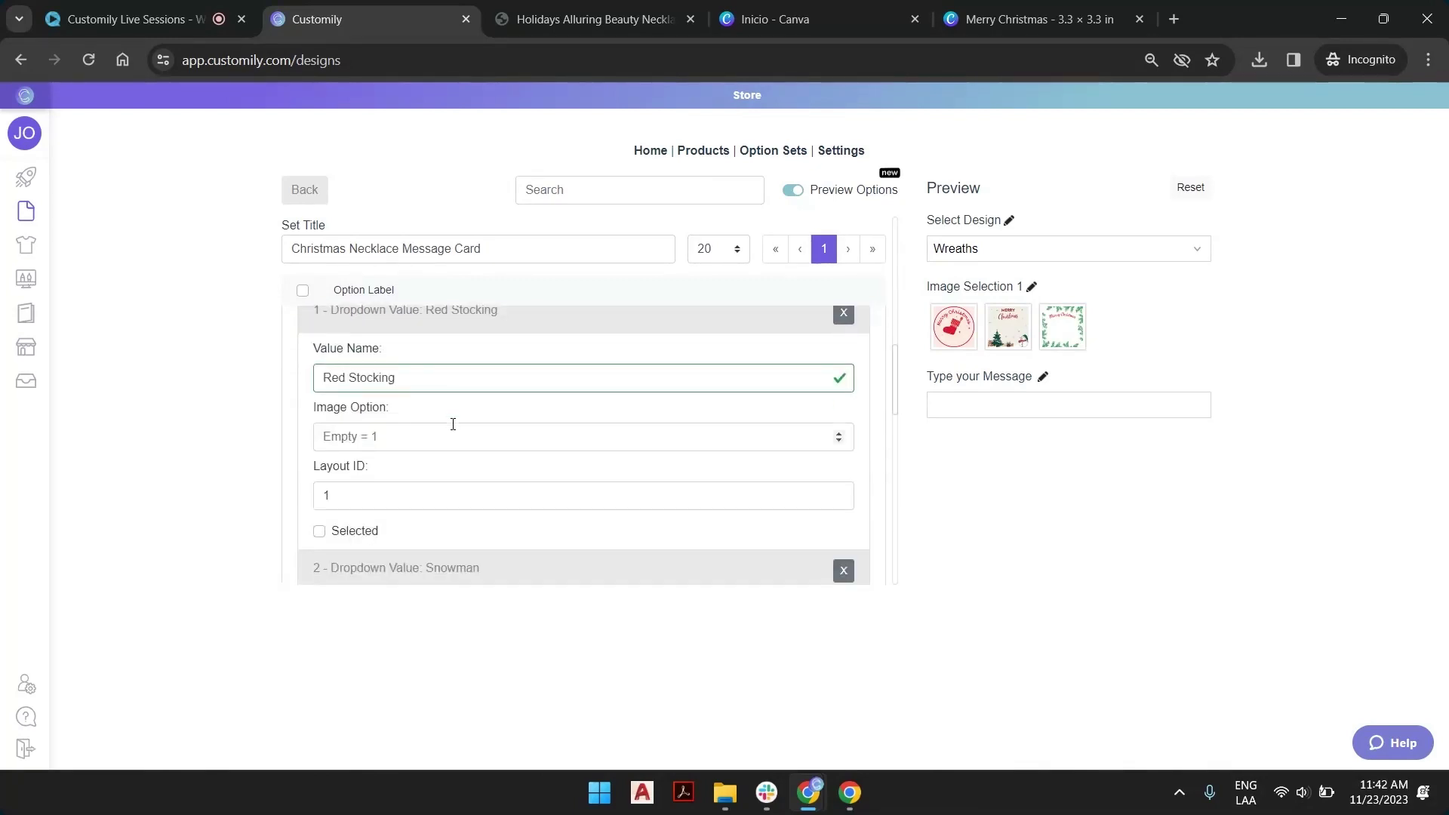
click(353, 437)
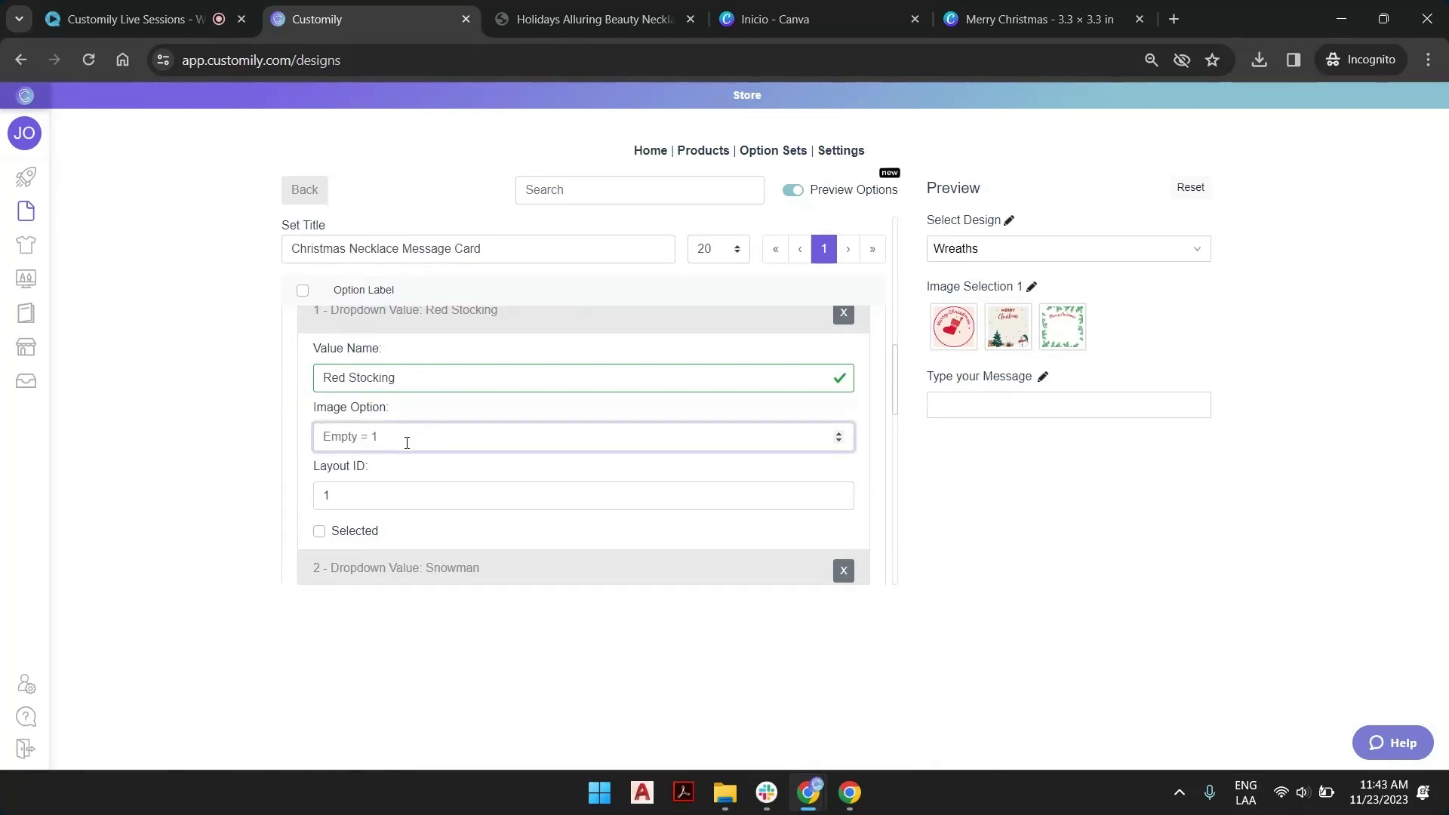
text(-4)
key(Up)
key(BackSpace)
click(498, 470)
Step: Expand the Snowman and Wreaths dropdown values to check their image options and layout IDs, and review the assigned functions
scroll(430, 475, down, 2)
click(432, 473)
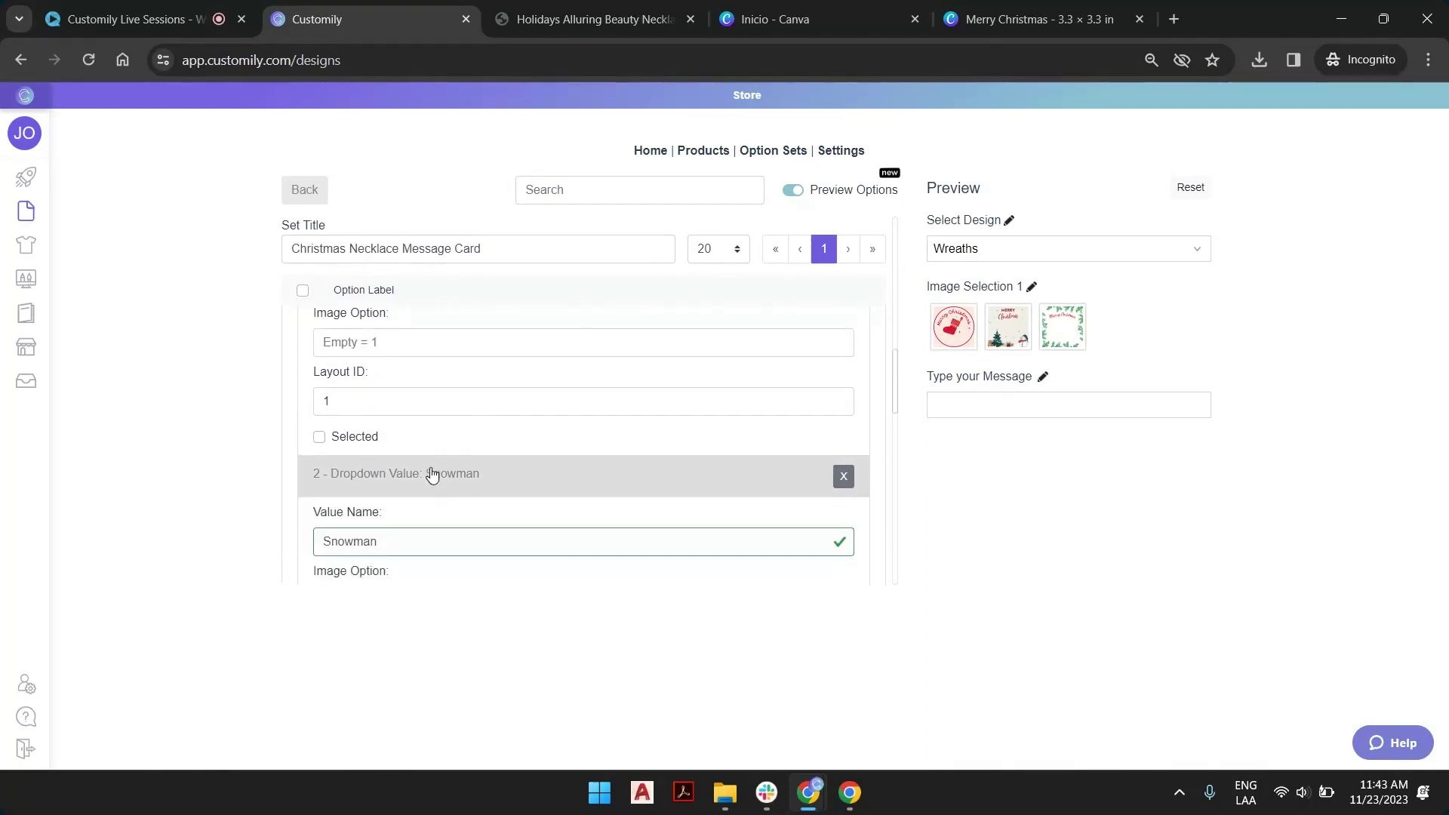
scroll(423, 468, down, 3)
click(438, 458)
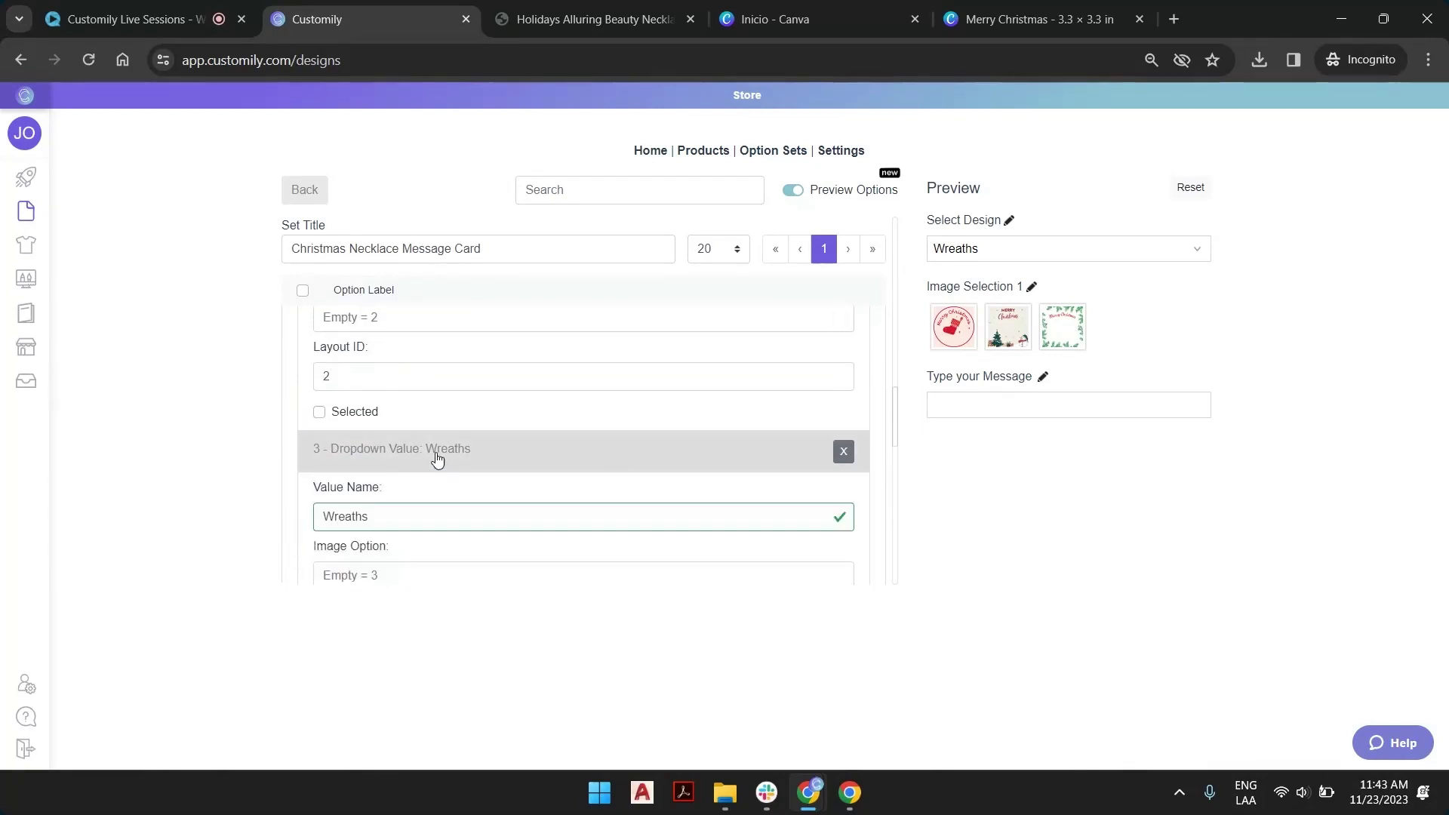
scroll(381, 443, down, 3)
scroll(437, 415, up, 8)
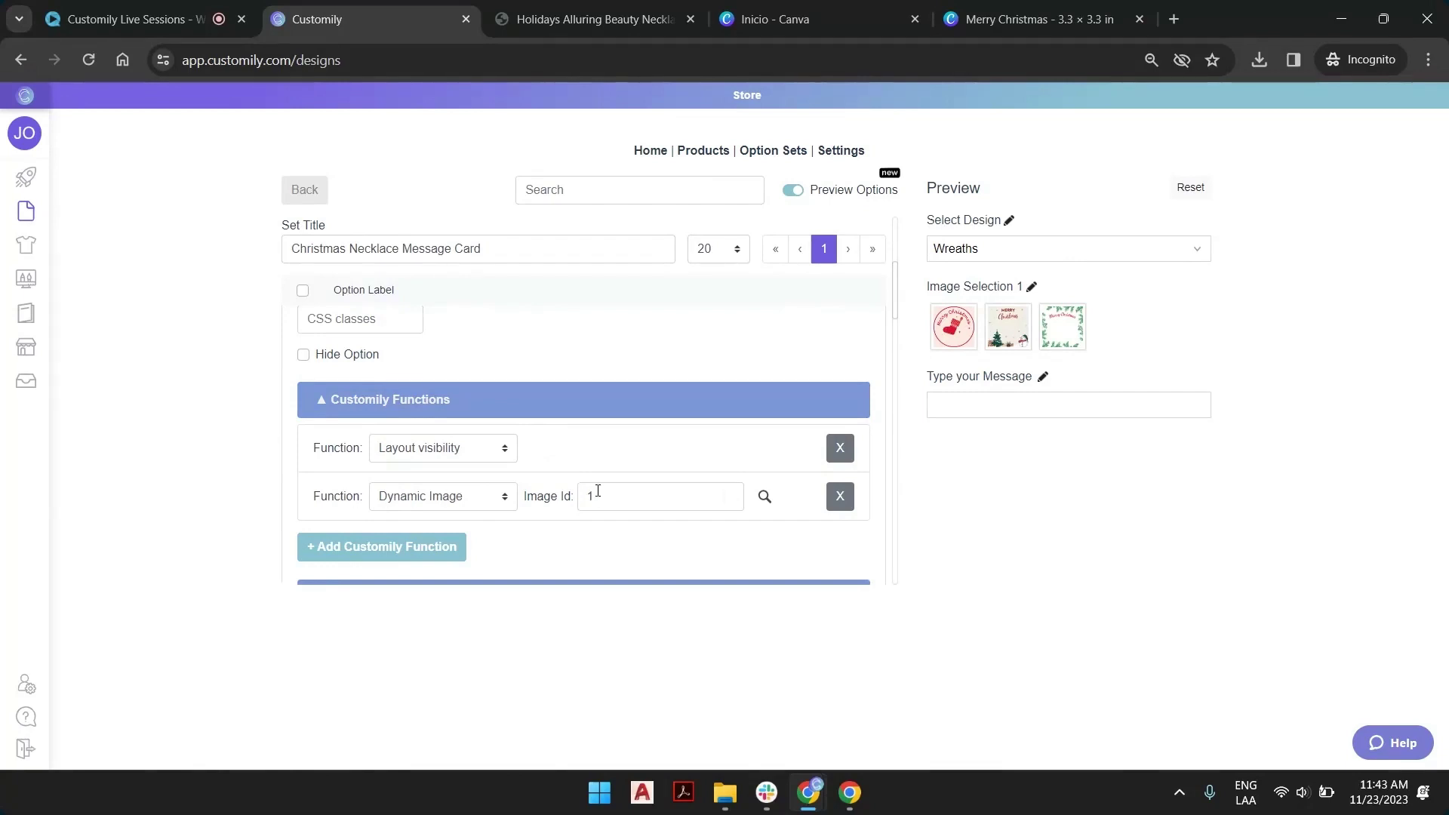
scroll(597, 495, up, 4)
Step: Collapse the Select Design option and delete the Image Selection 1 swatch option from the set
click(991, 254)
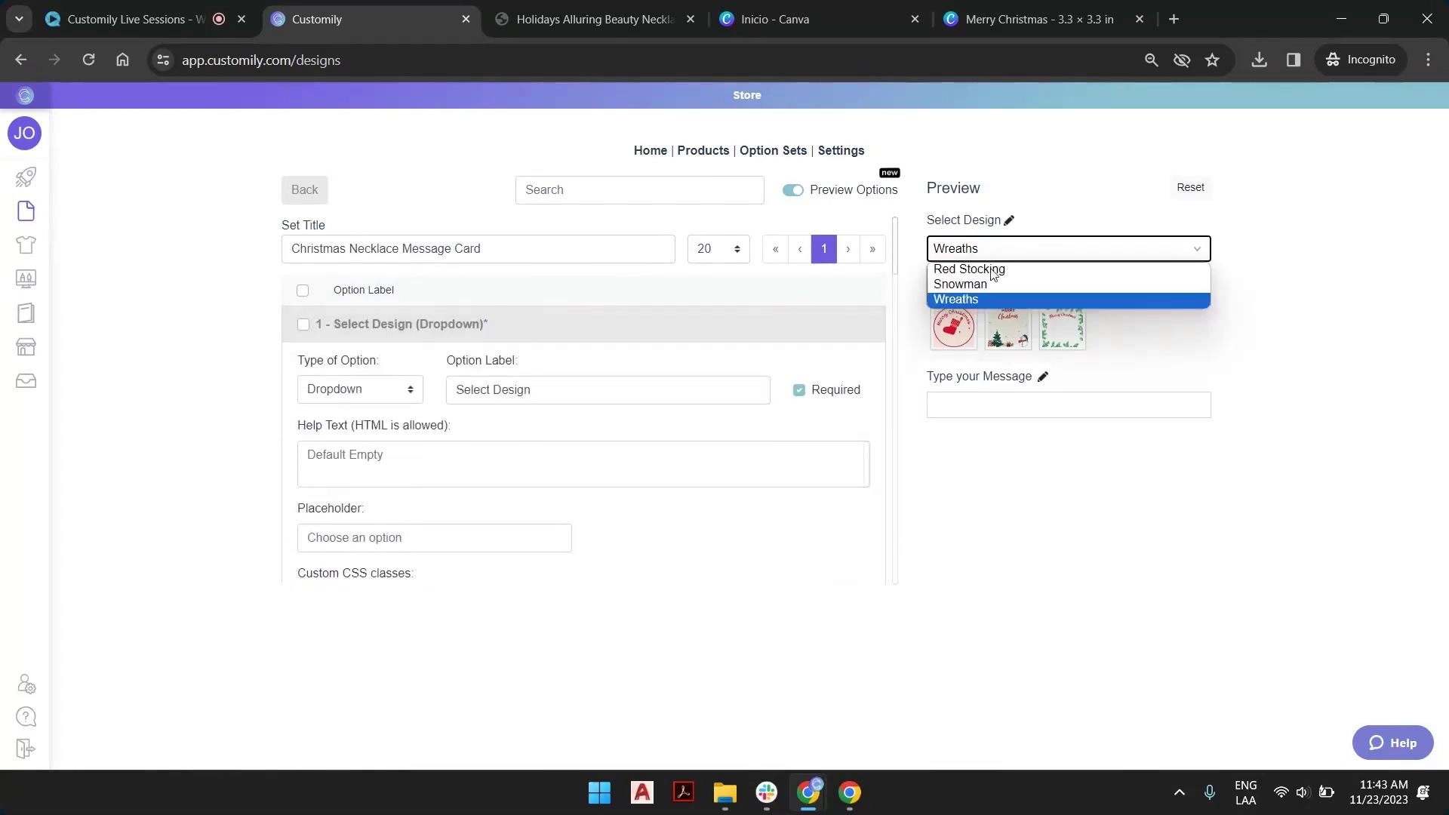
click(599, 323)
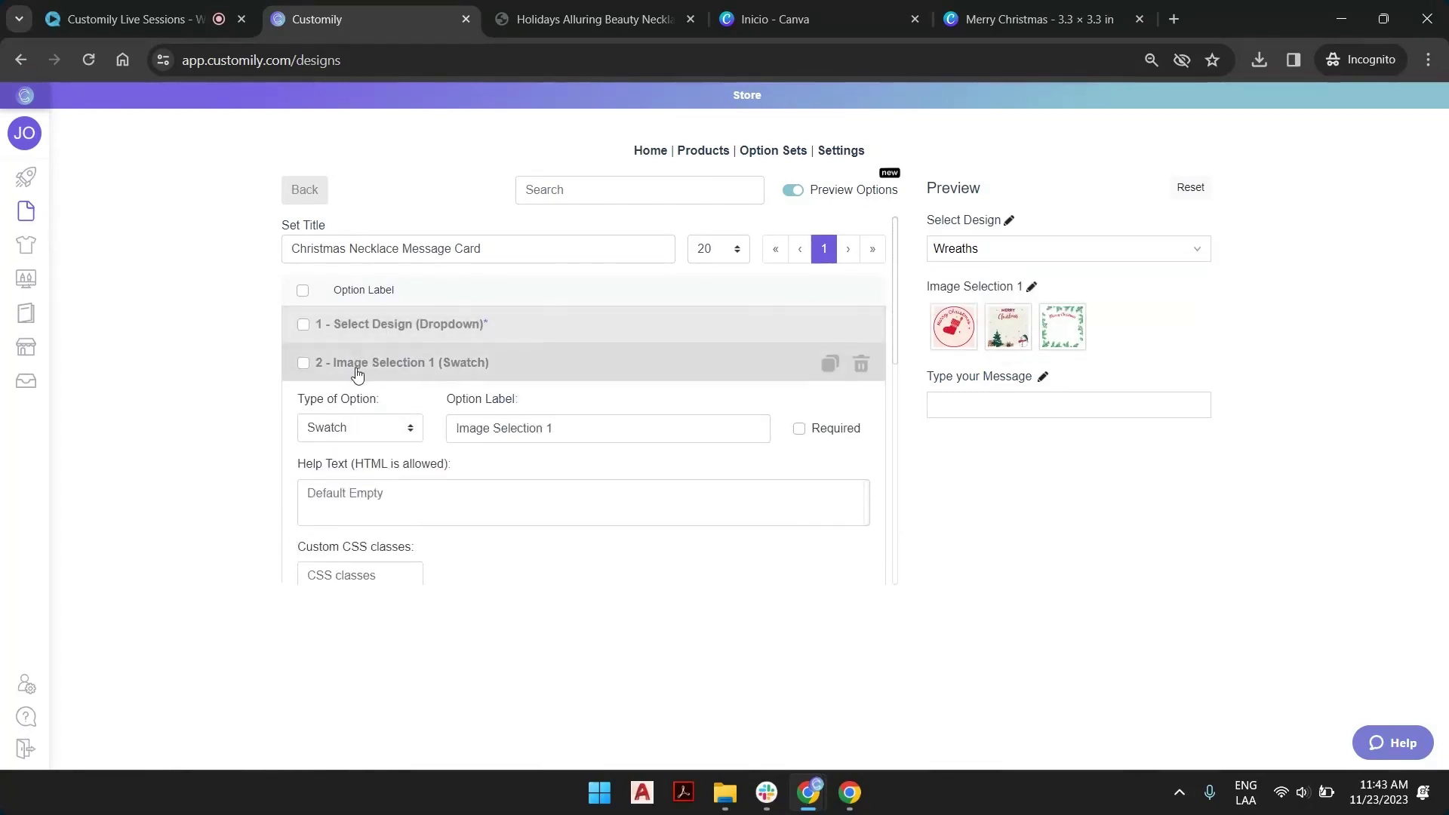
click(861, 366)
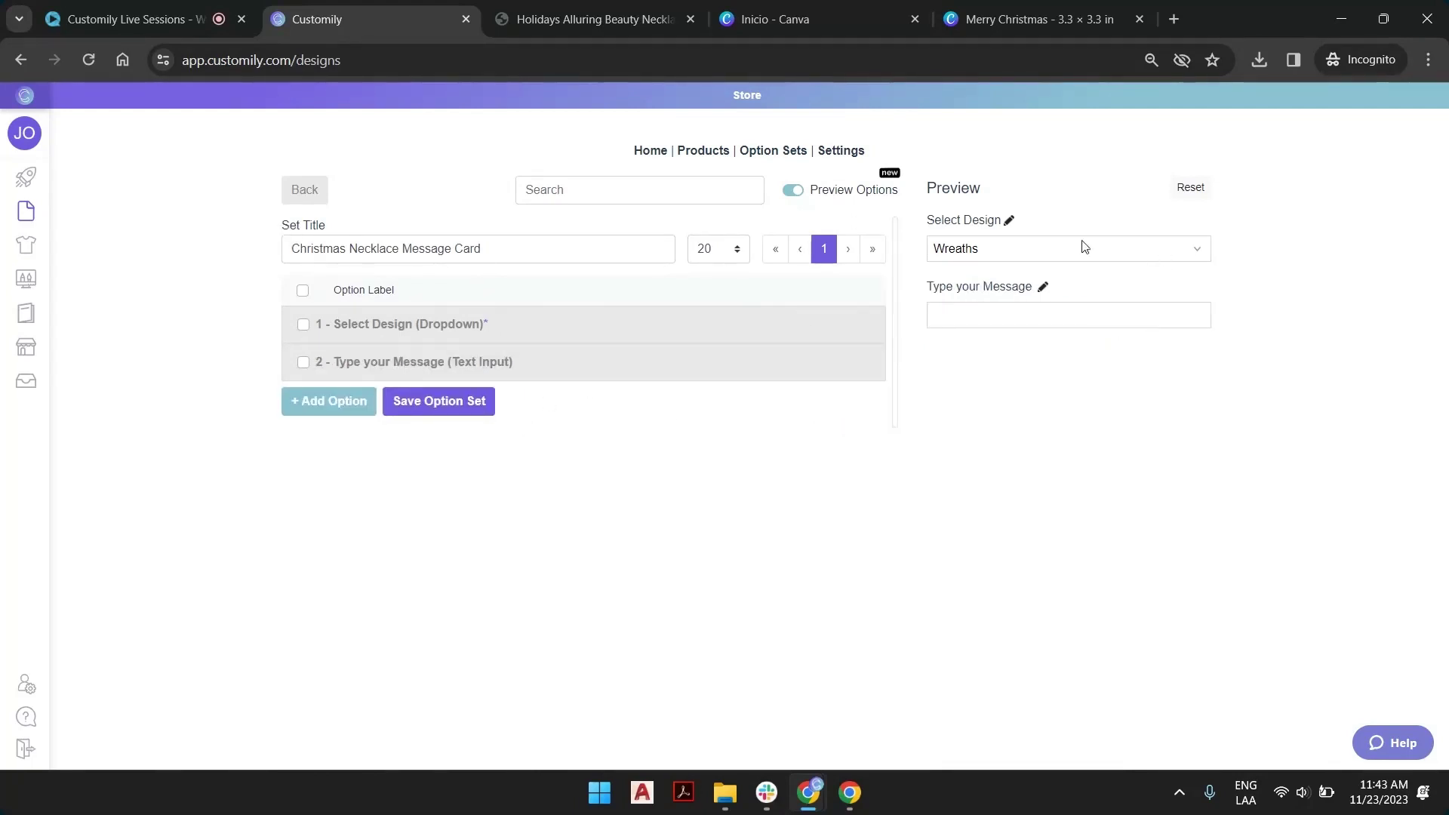
Step: Reopen the Select Design option and change its type to Swatch
click(1022, 256)
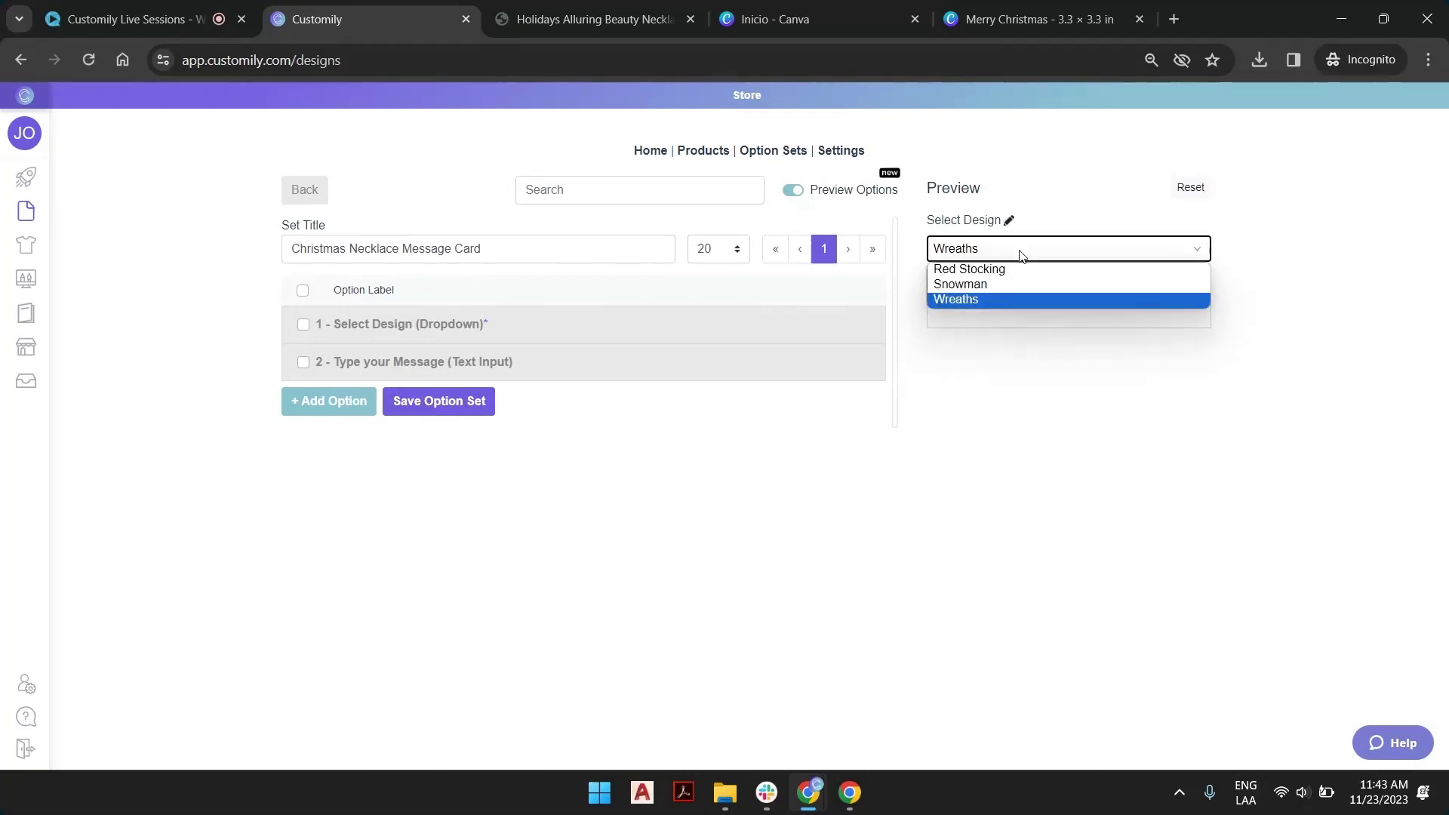
click(512, 326)
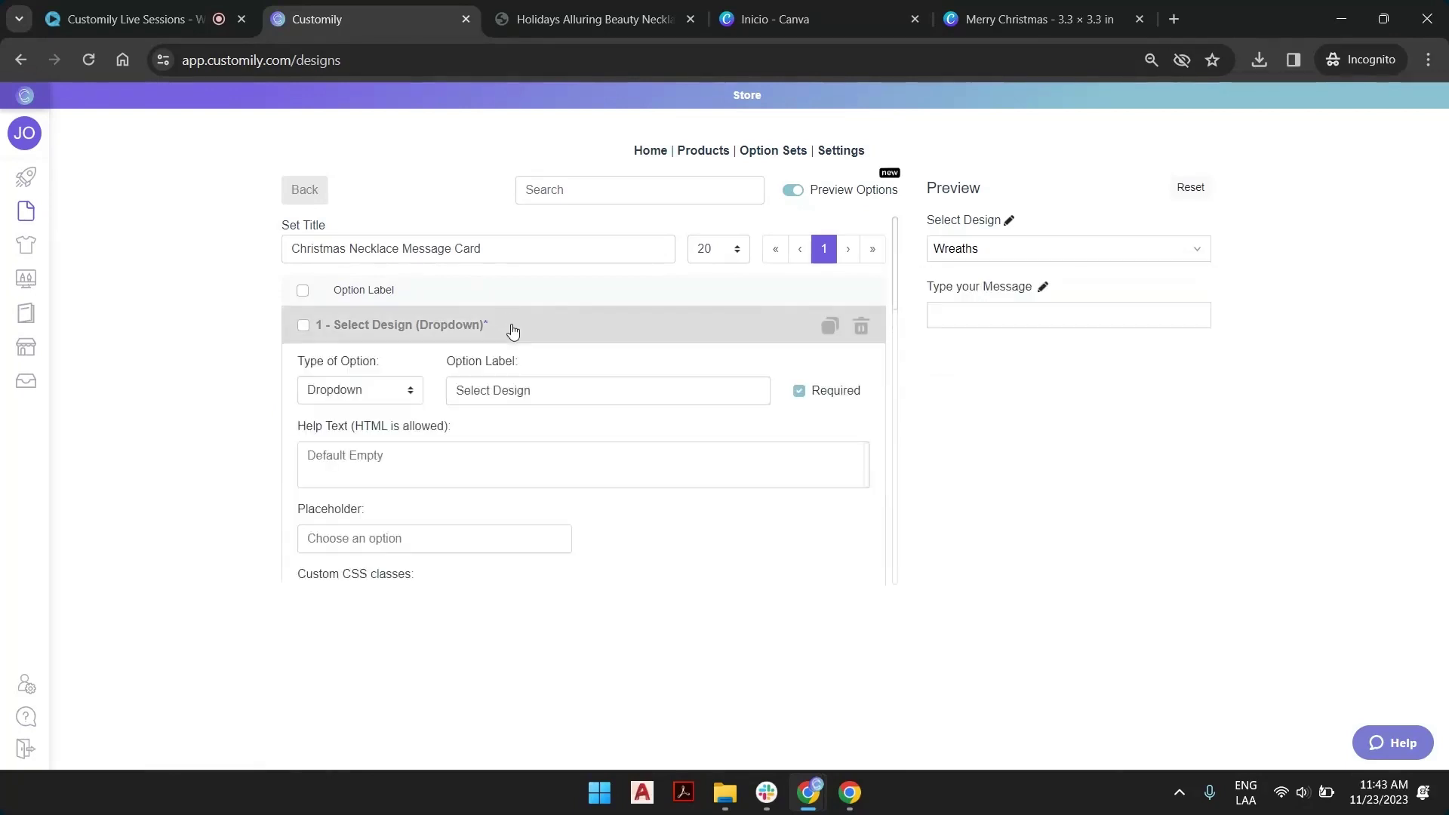
click(366, 396)
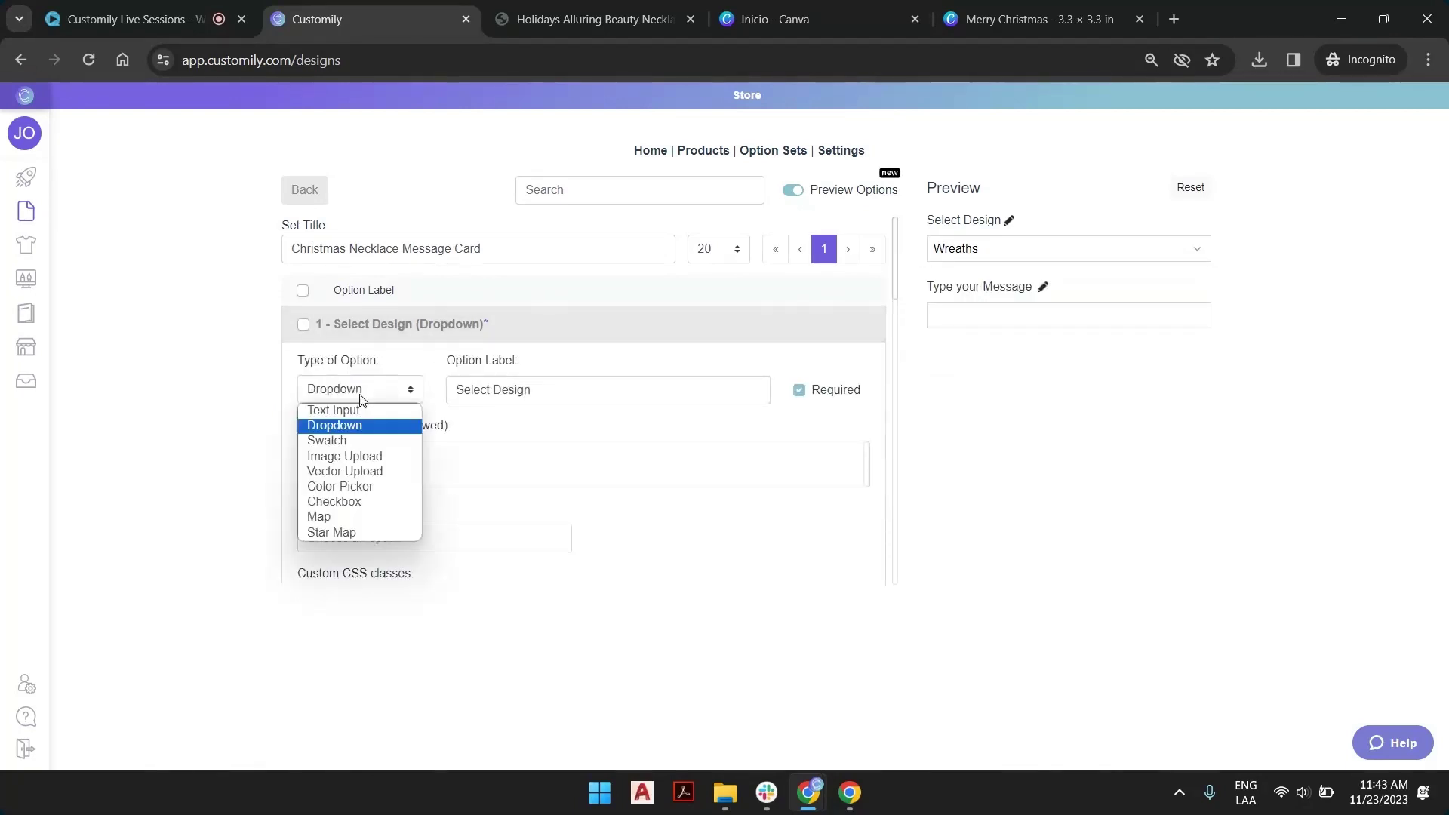
click(333, 445)
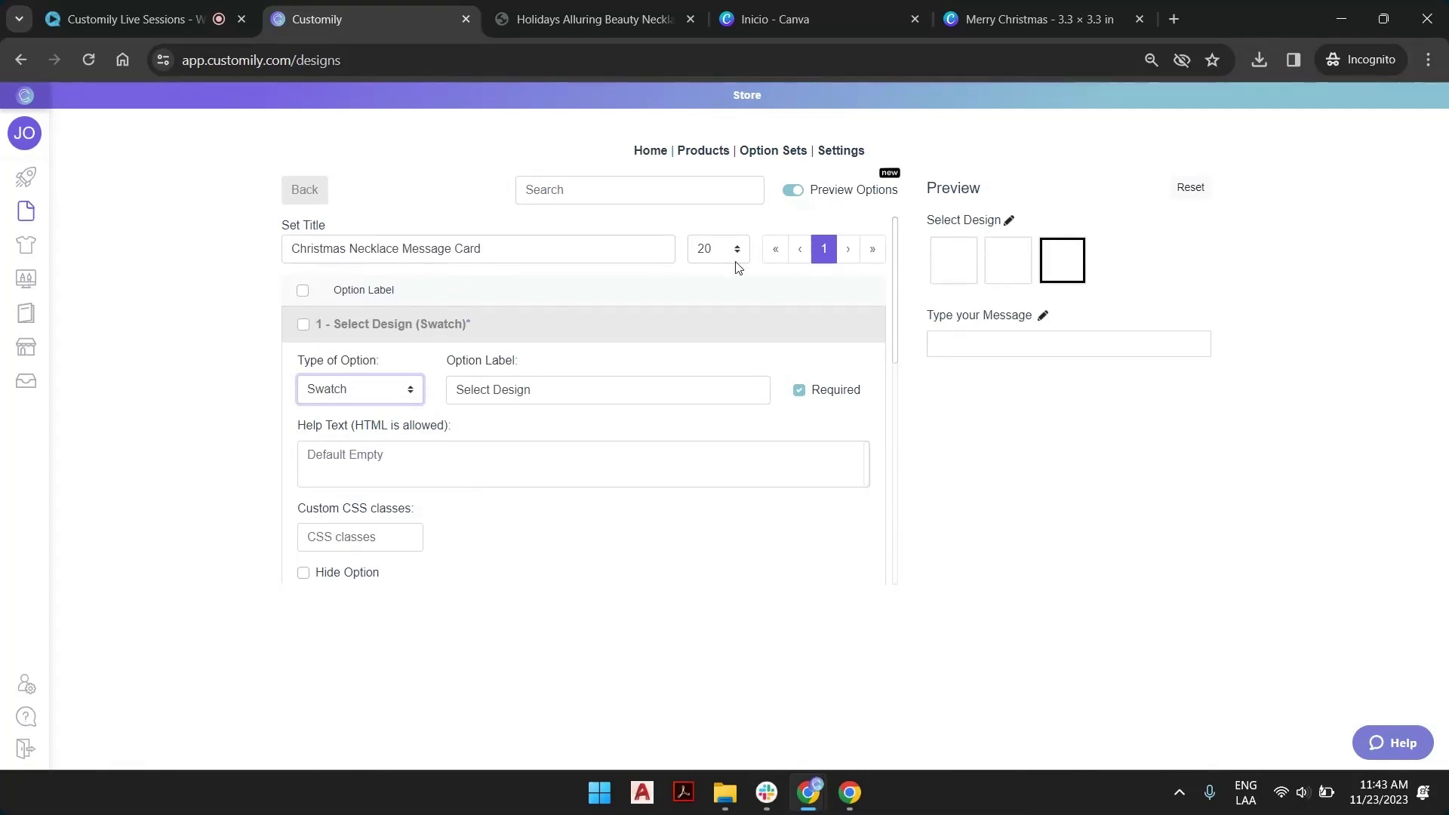
Step: Upload Red Stocking.png as the swatch image of the Red Stocking value
scroll(520, 346, down, 10)
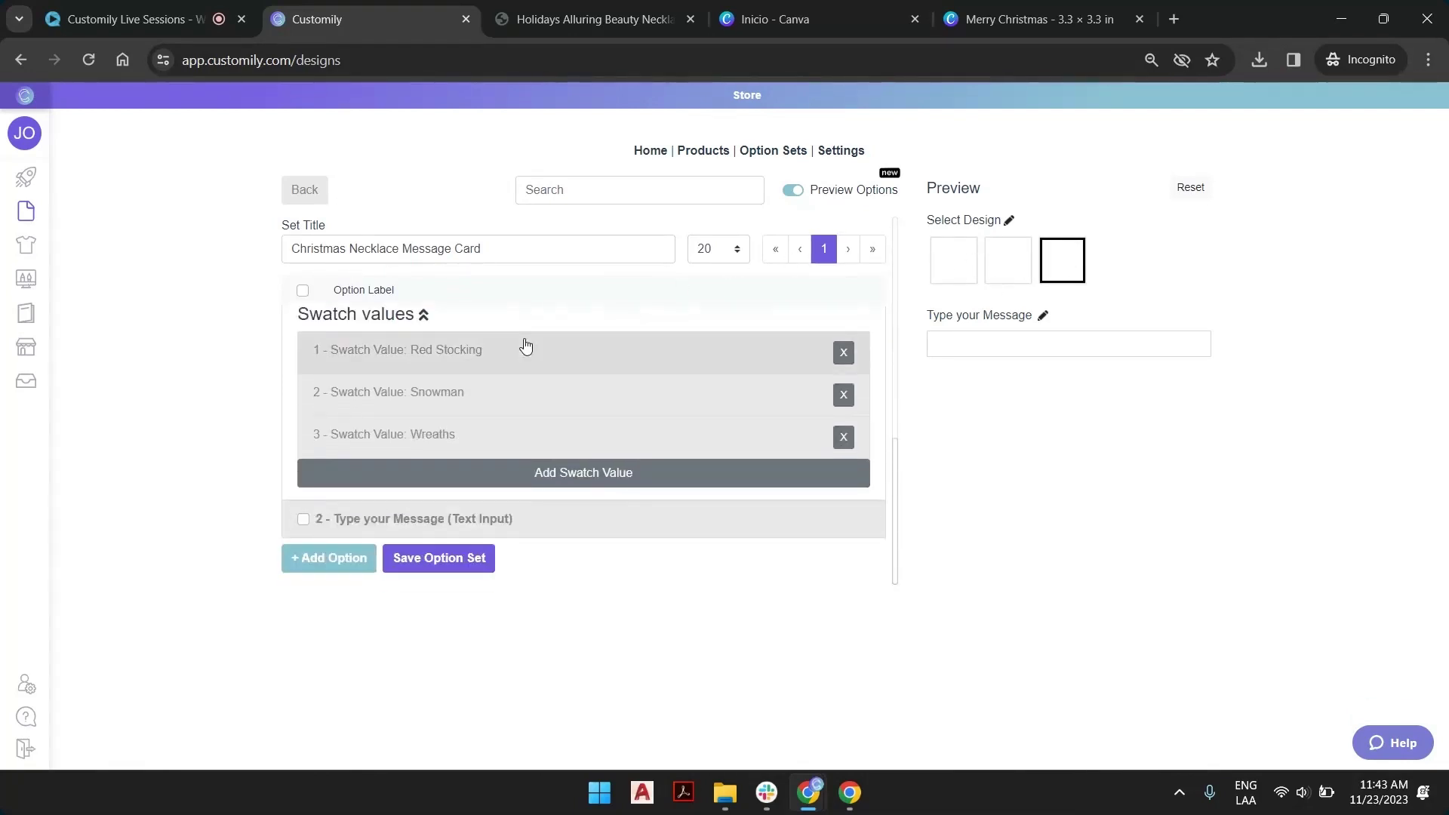
click(479, 352)
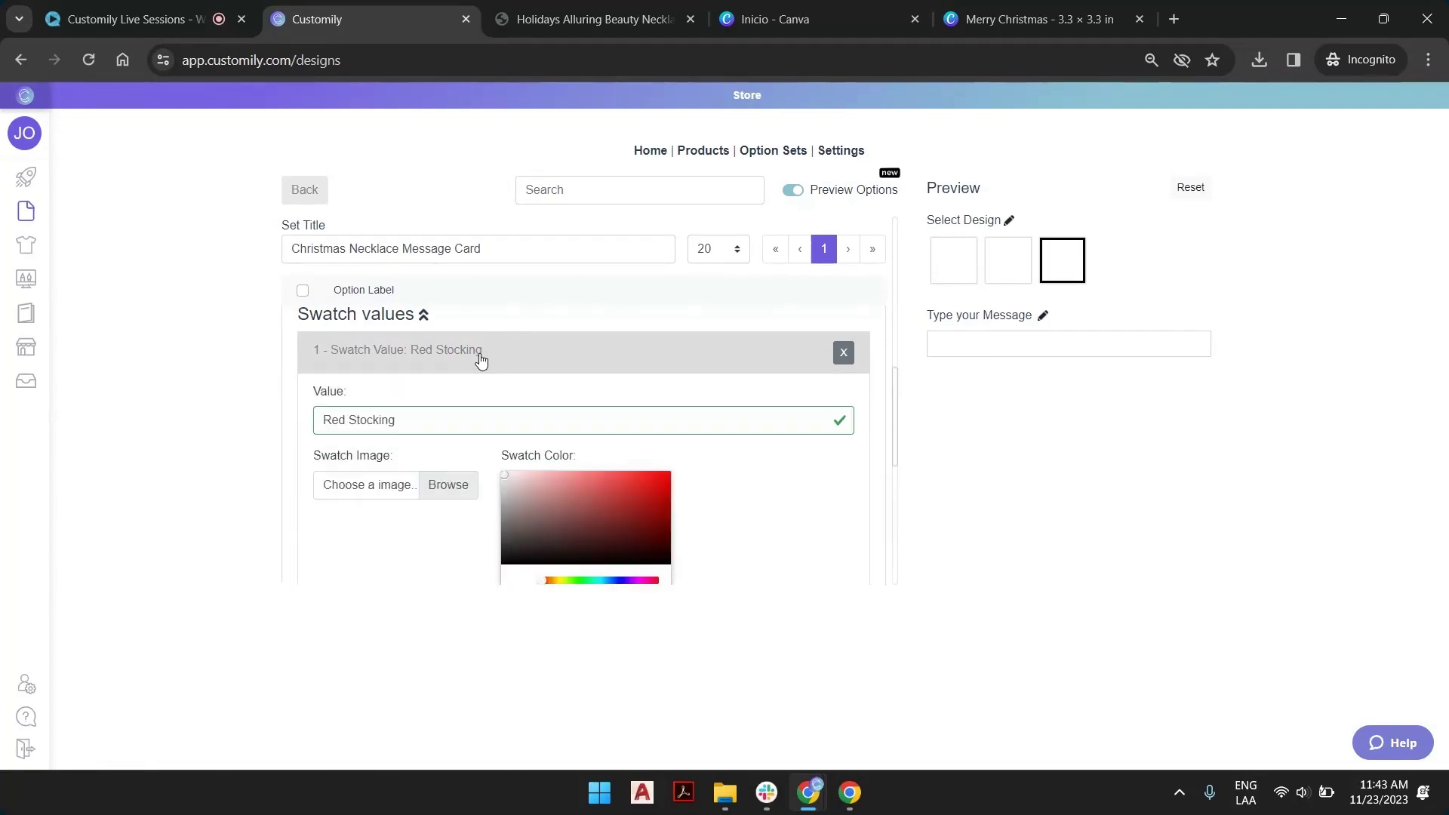
click(448, 485)
double_click(365, 178)
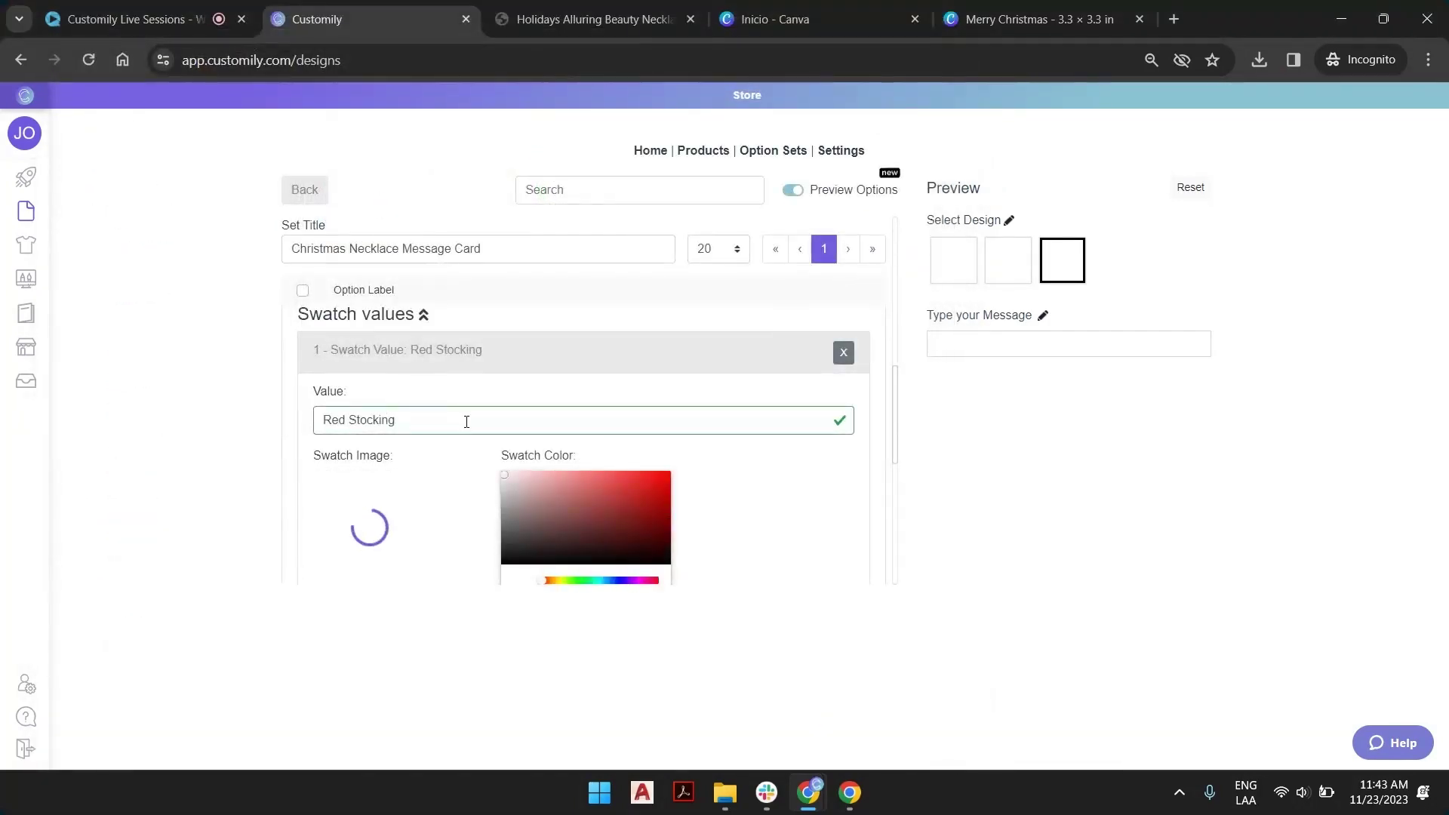
Step: Expand the Snowman swatch value and upload Snowman.png as its swatch image
scroll(466, 421, down, 4)
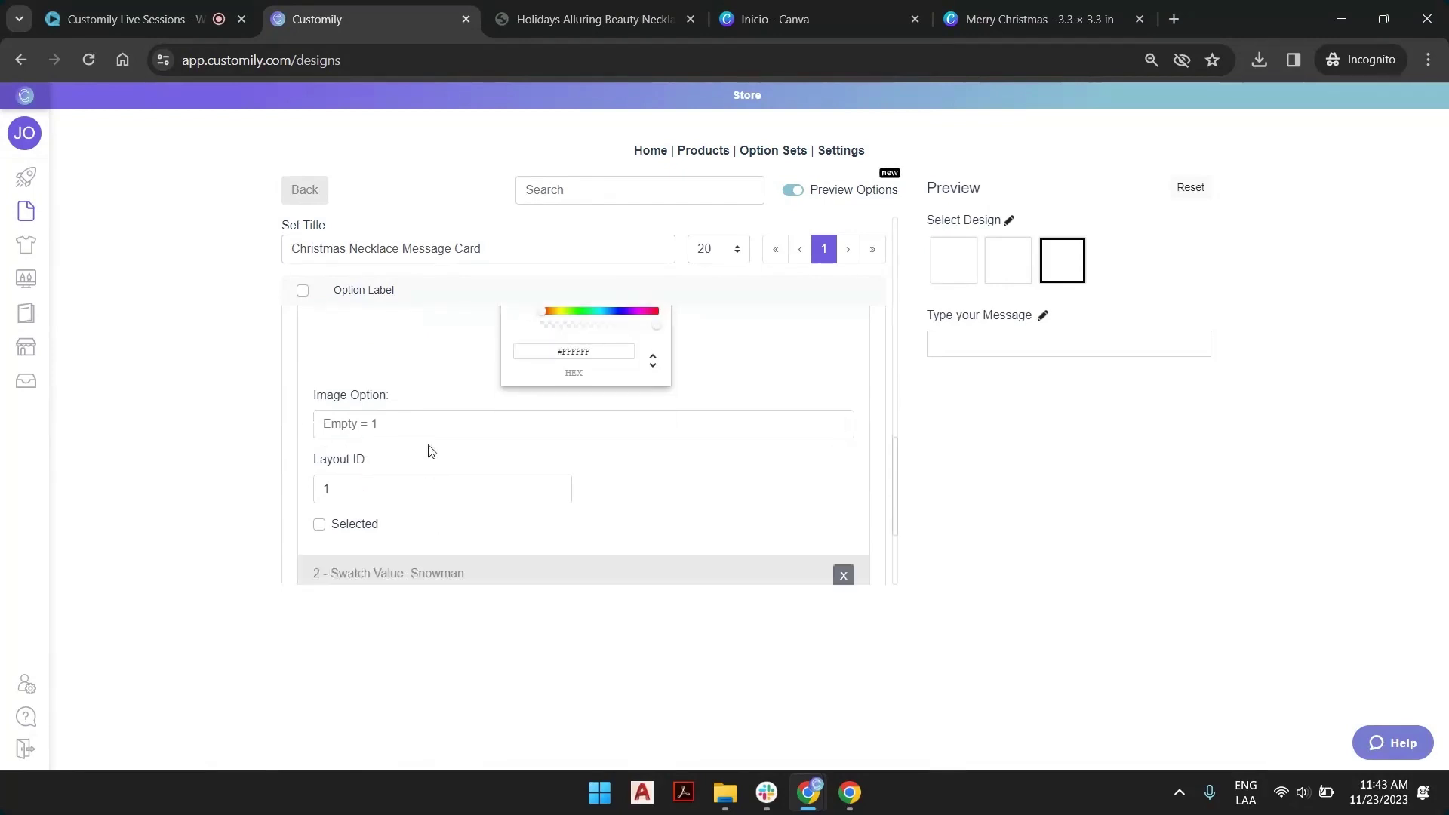
scroll(434, 430, down, 2)
click(441, 409)
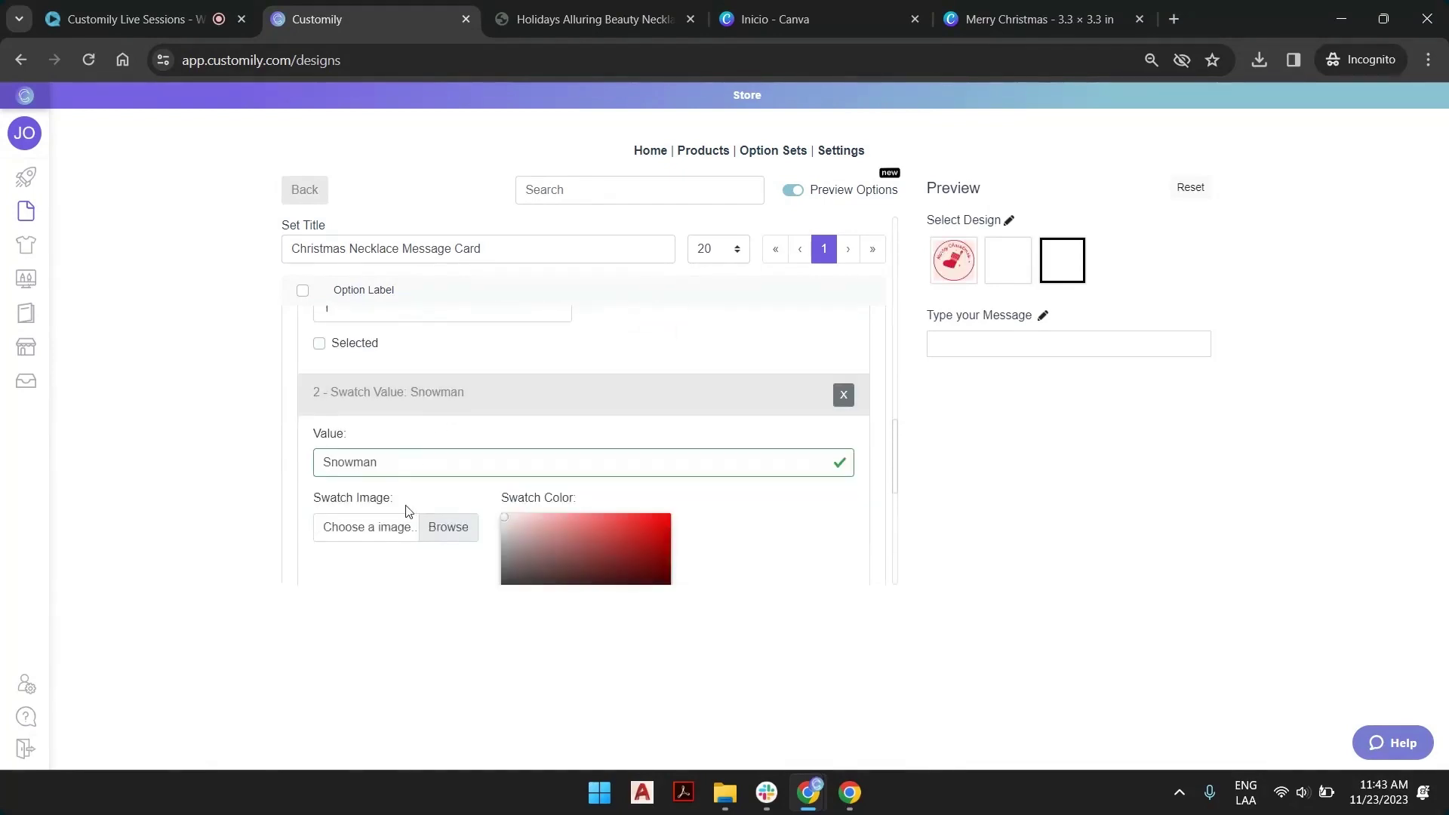
scroll(402, 496, down, 1)
click(382, 442)
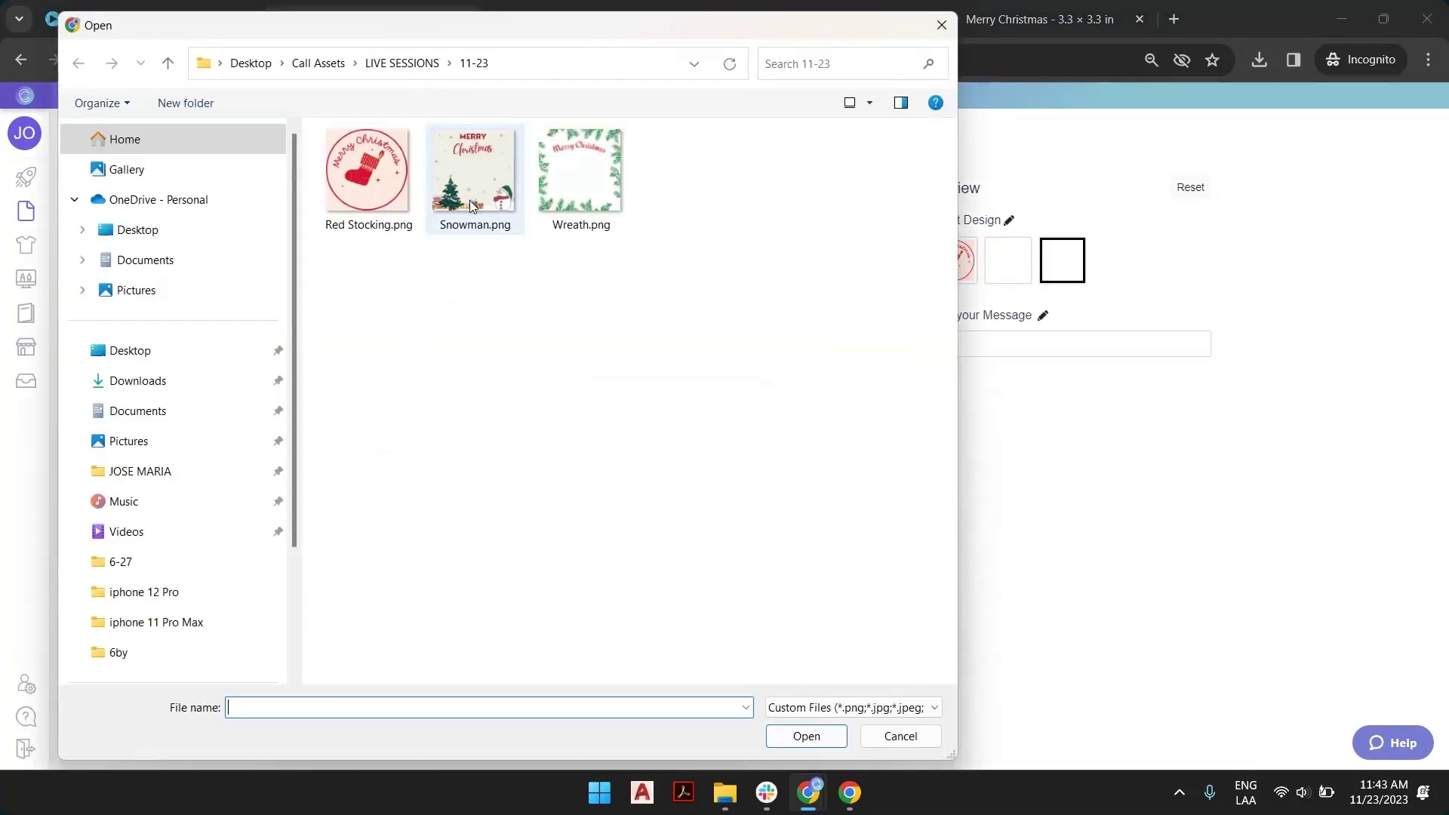
double_click(485, 178)
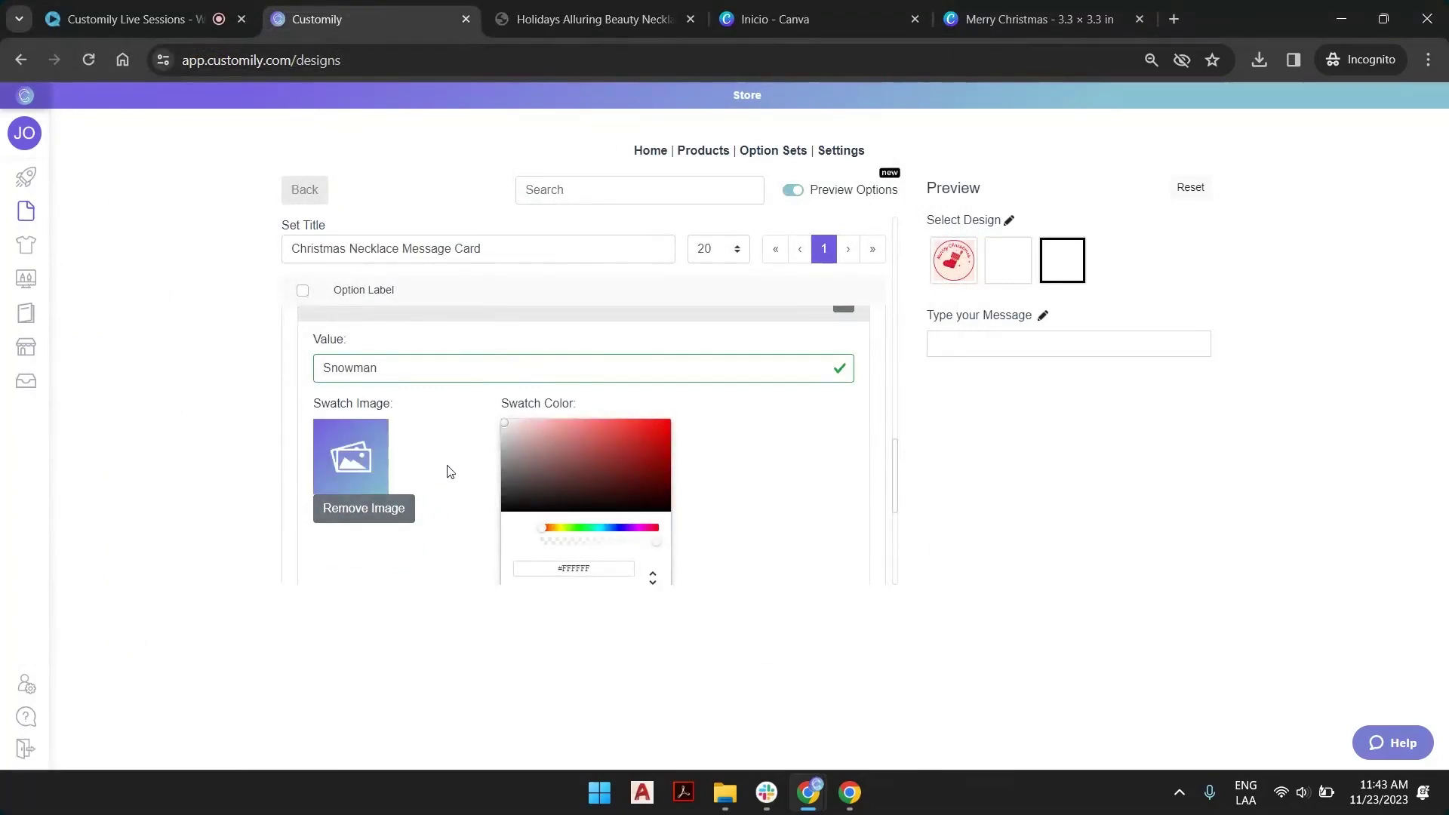
Step: Upload Wreath.png as the swatch image of the Wreaths value and select the Red Stocking design in the preview
scroll(444, 460, down, 3)
click(441, 449)
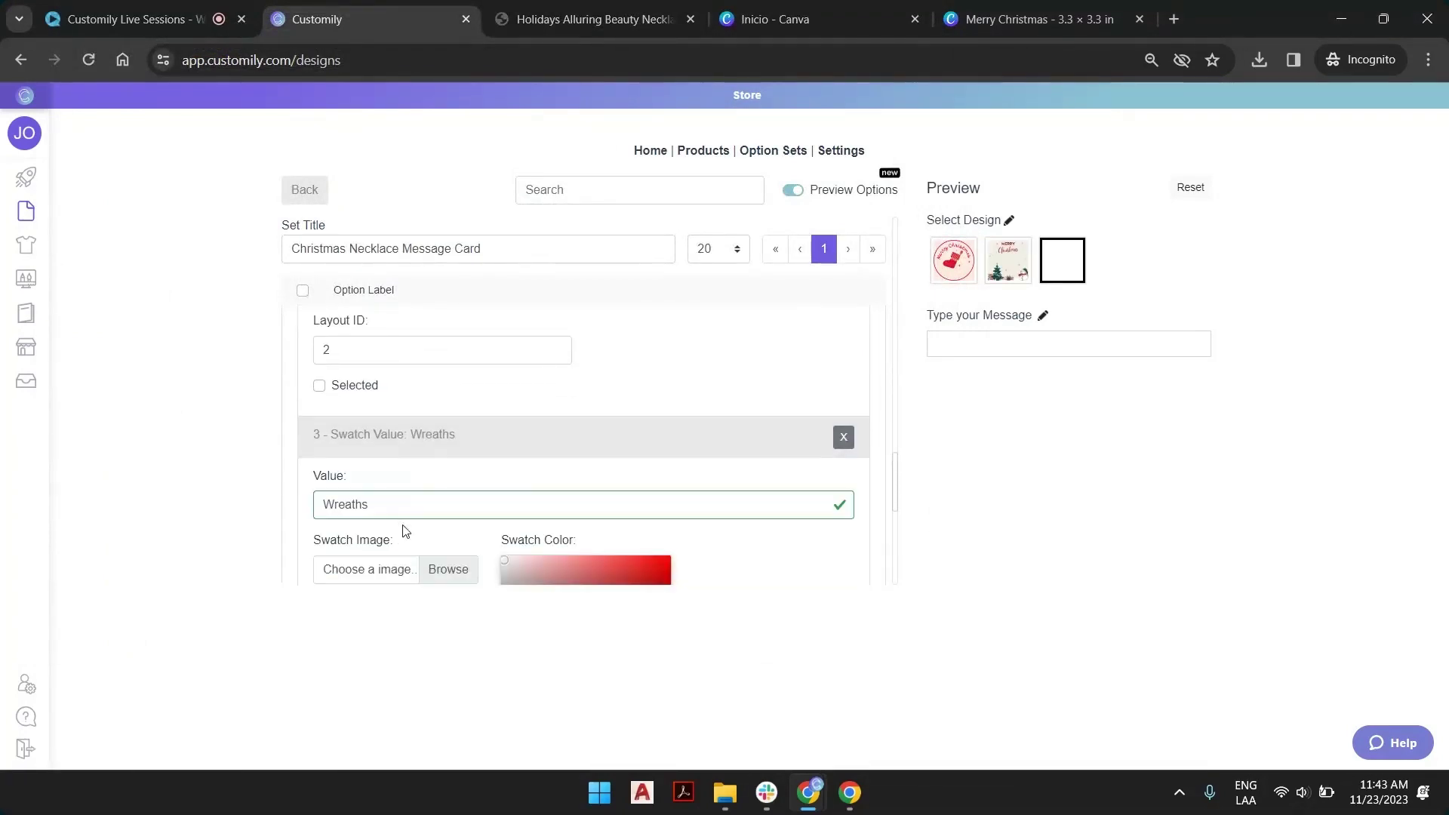
click(411, 570)
double_click(582, 179)
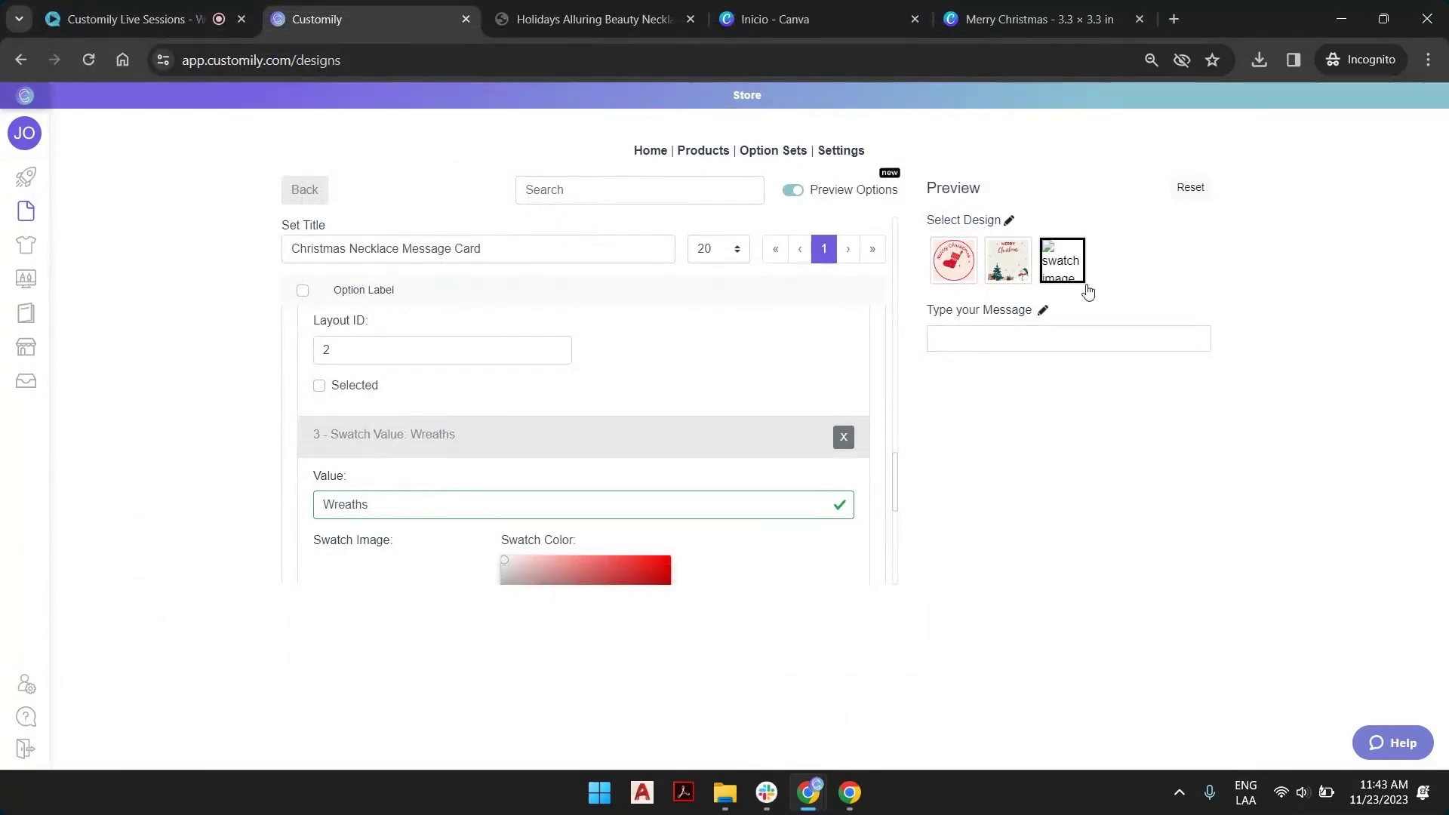
click(958, 266)
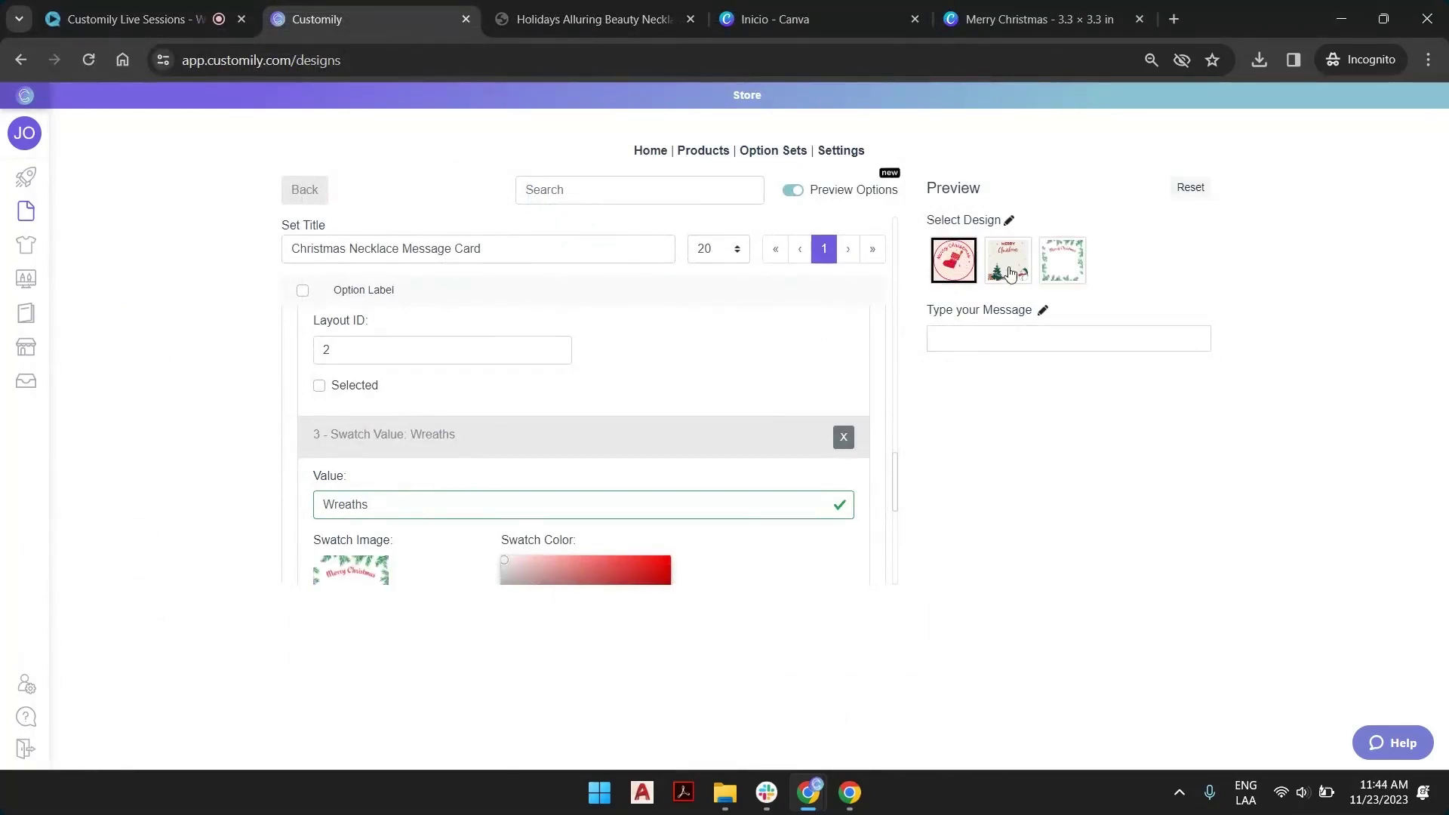
Step: Try the Snowman and Wreaths swatches in the options preview, collapse the Wreaths value and save the option set
click(1010, 273)
click(1066, 265)
click(566, 444)
click(461, 559)
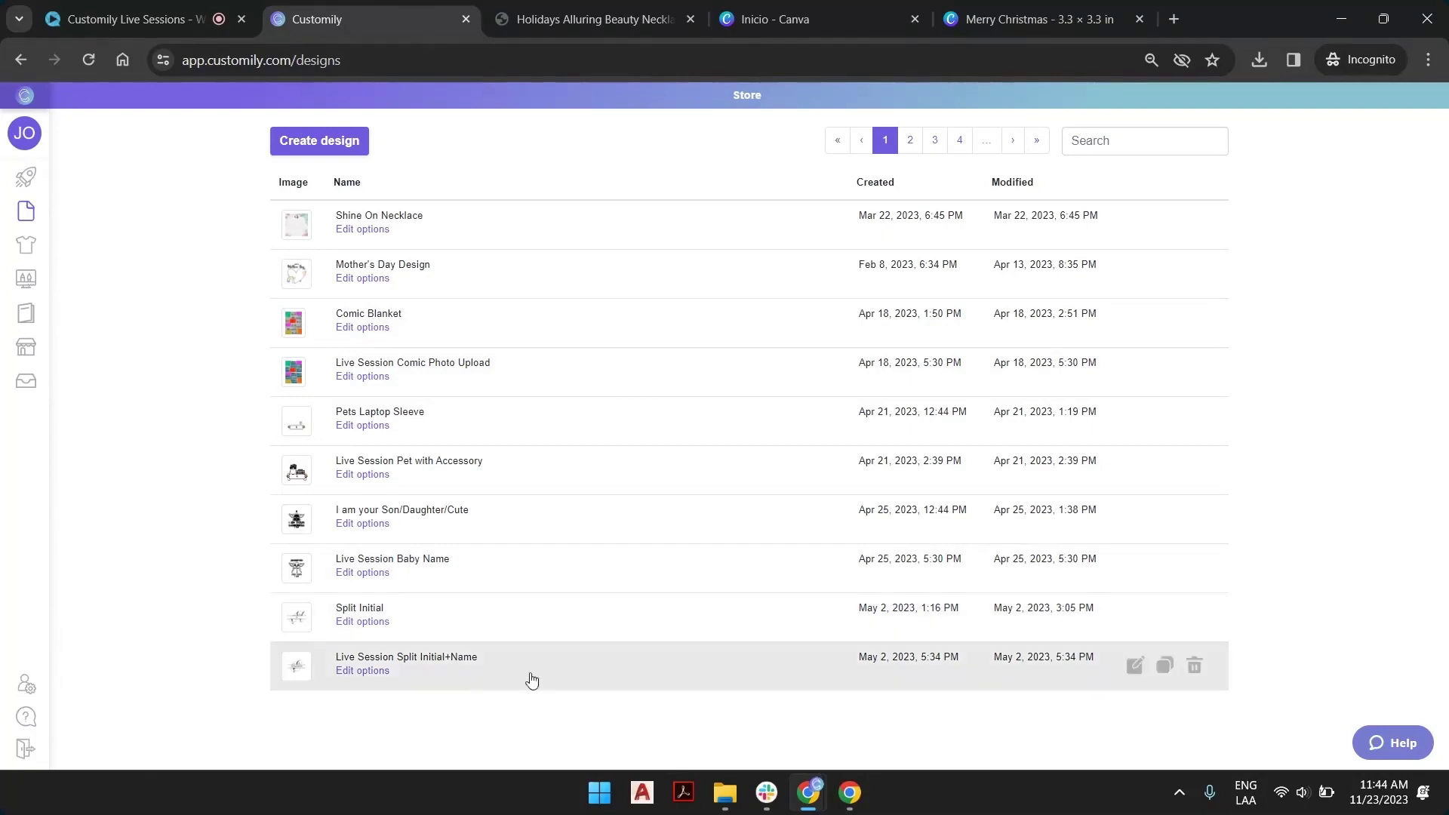
Step: Start a new store product from the Shine On catalog using the Alluring Beauty Necklace
click(38, 181)
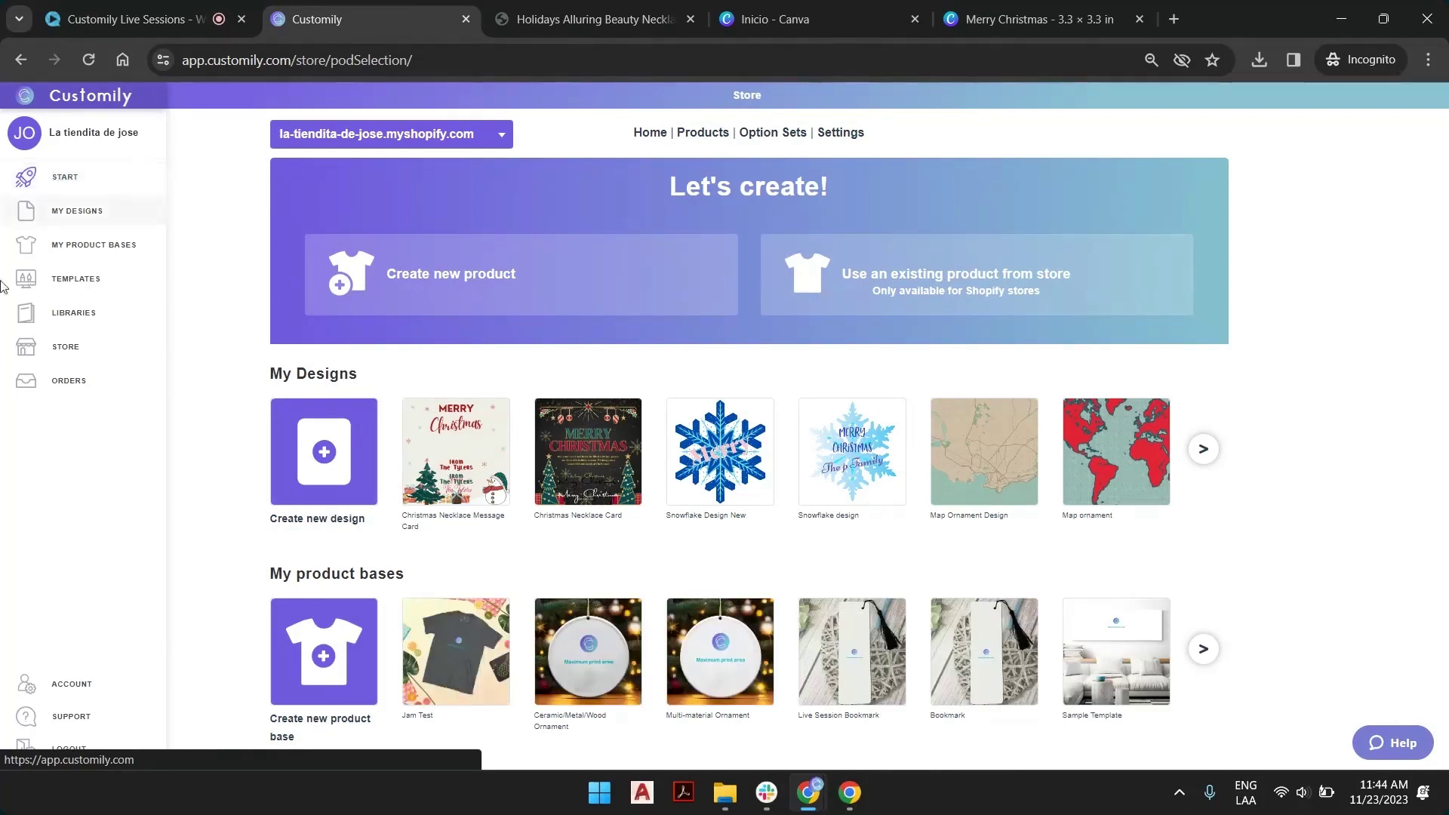
click(554, 238)
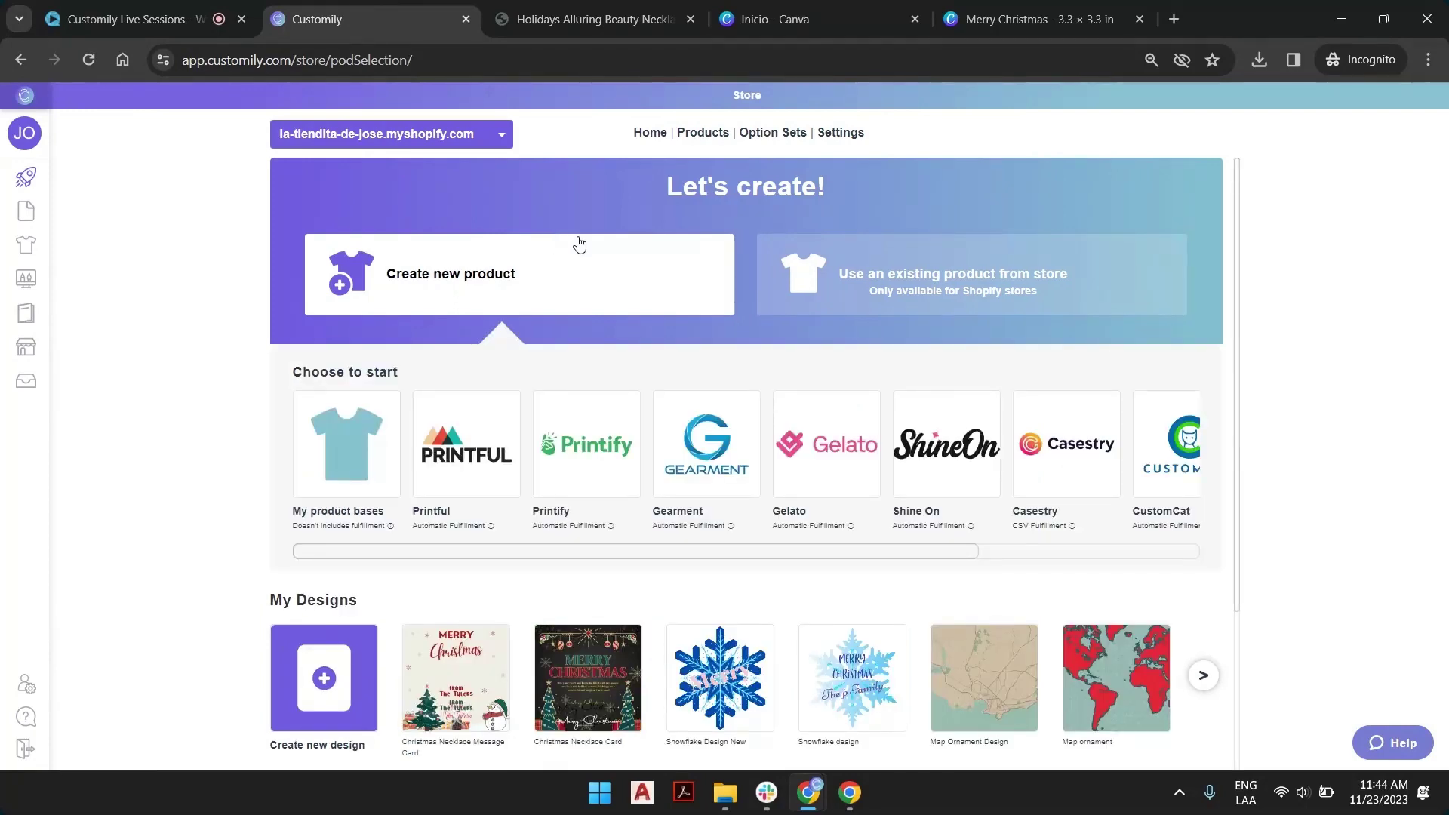
click(951, 435)
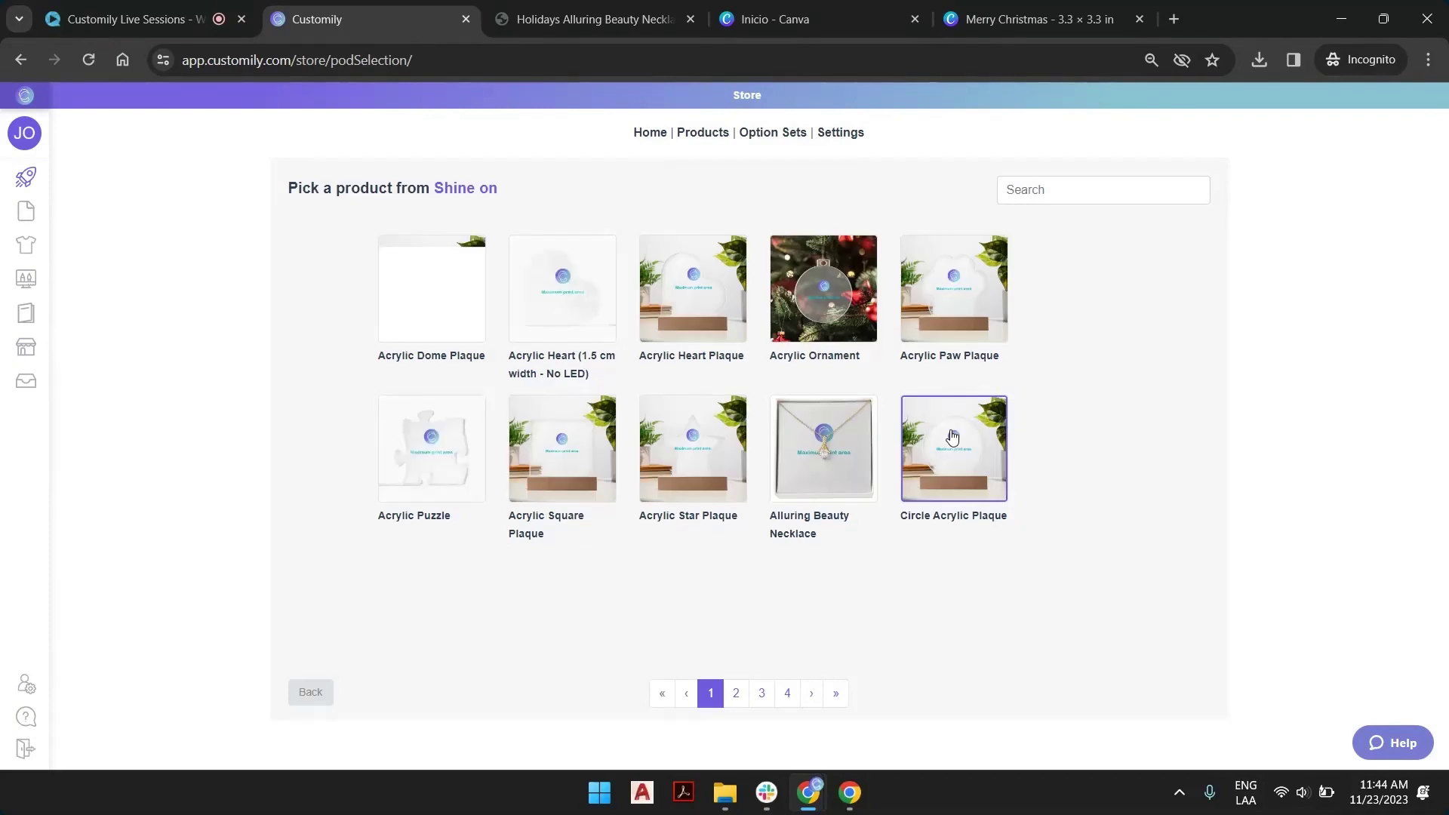
click(831, 446)
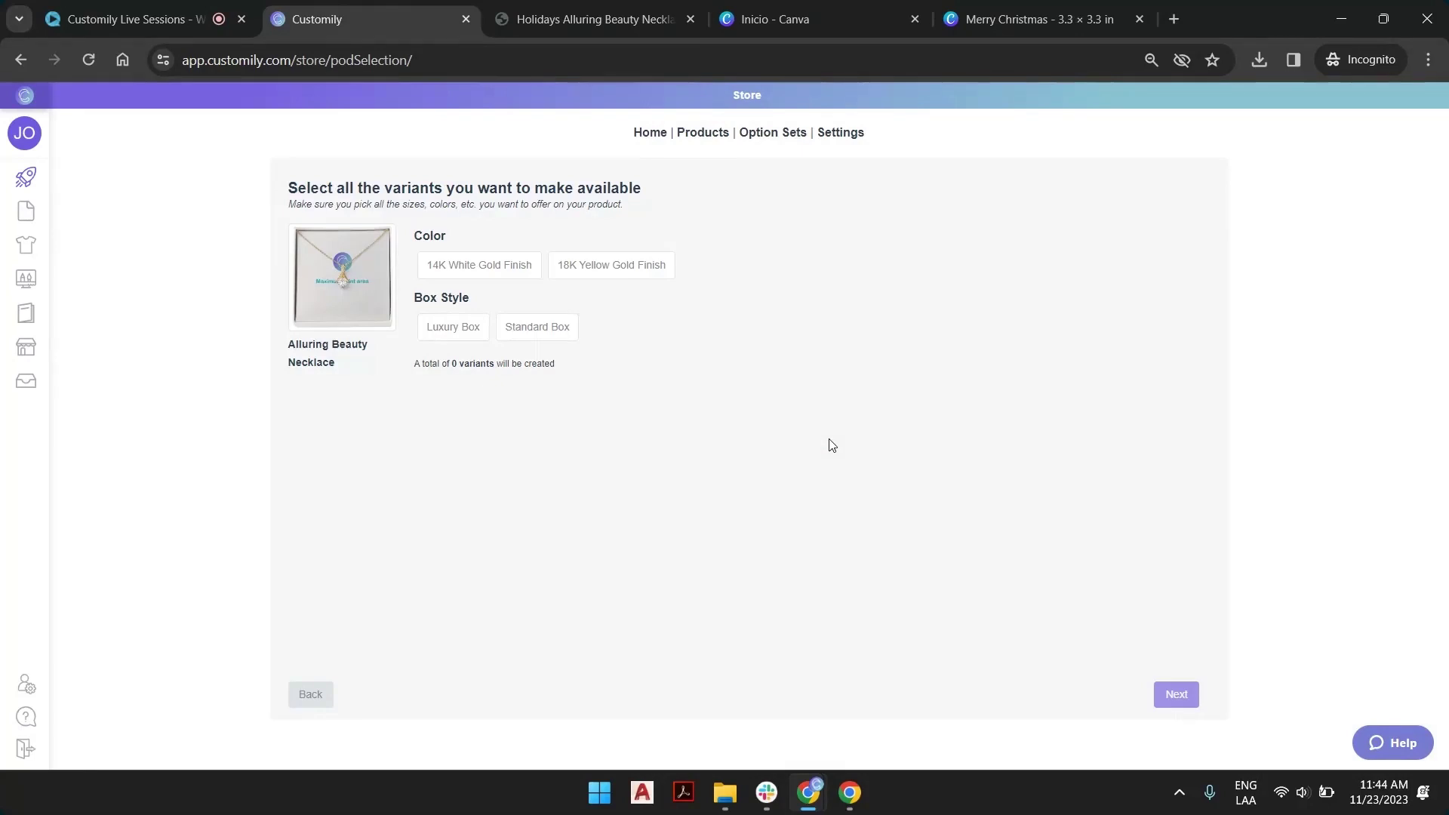
Step: Make the Luxury Box available in 14K White Gold Finish and 18K Yellow Gold Finish, and continue to the design choice
click(450, 329)
click(475, 265)
click(592, 282)
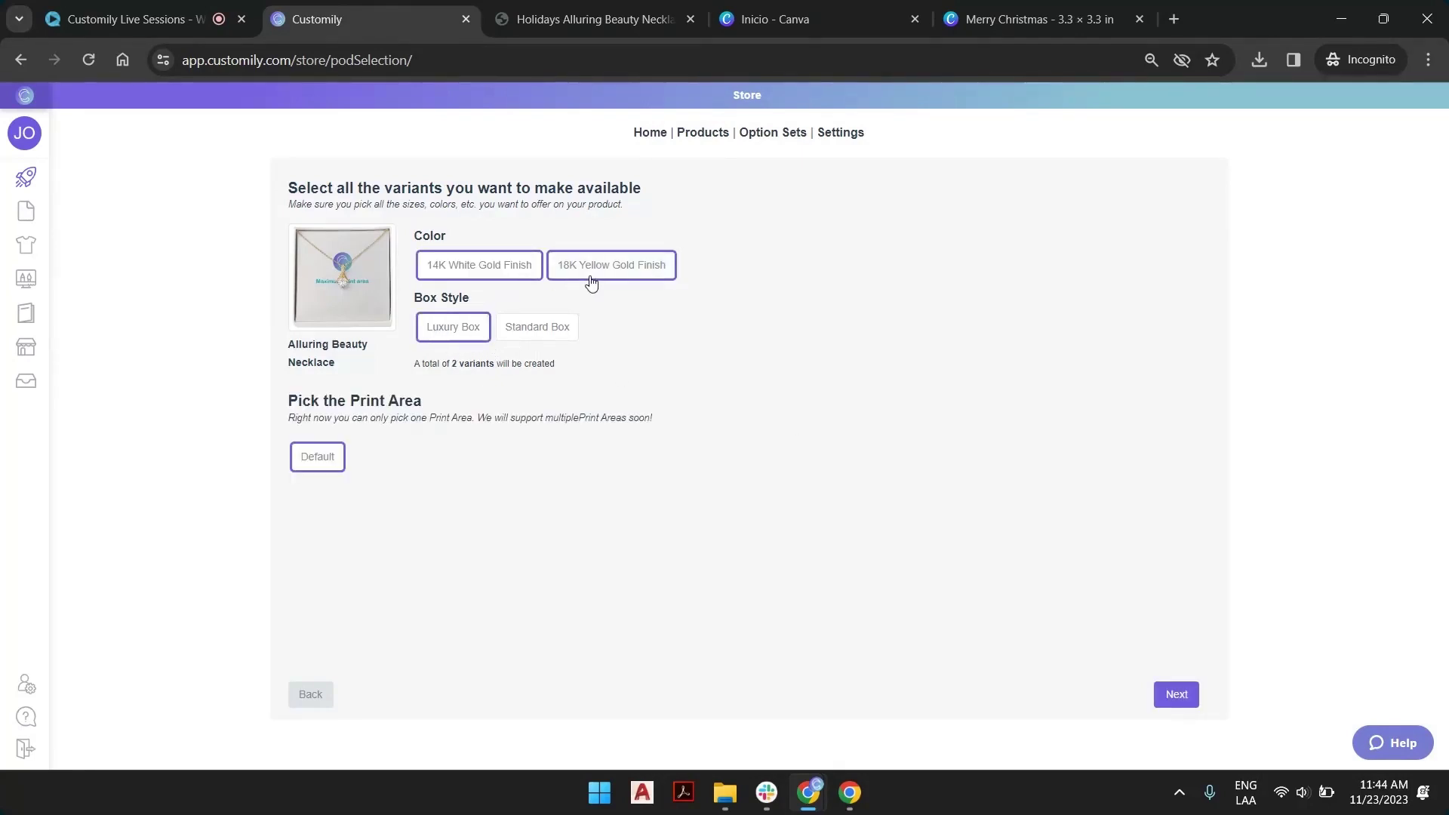
click(1175, 693)
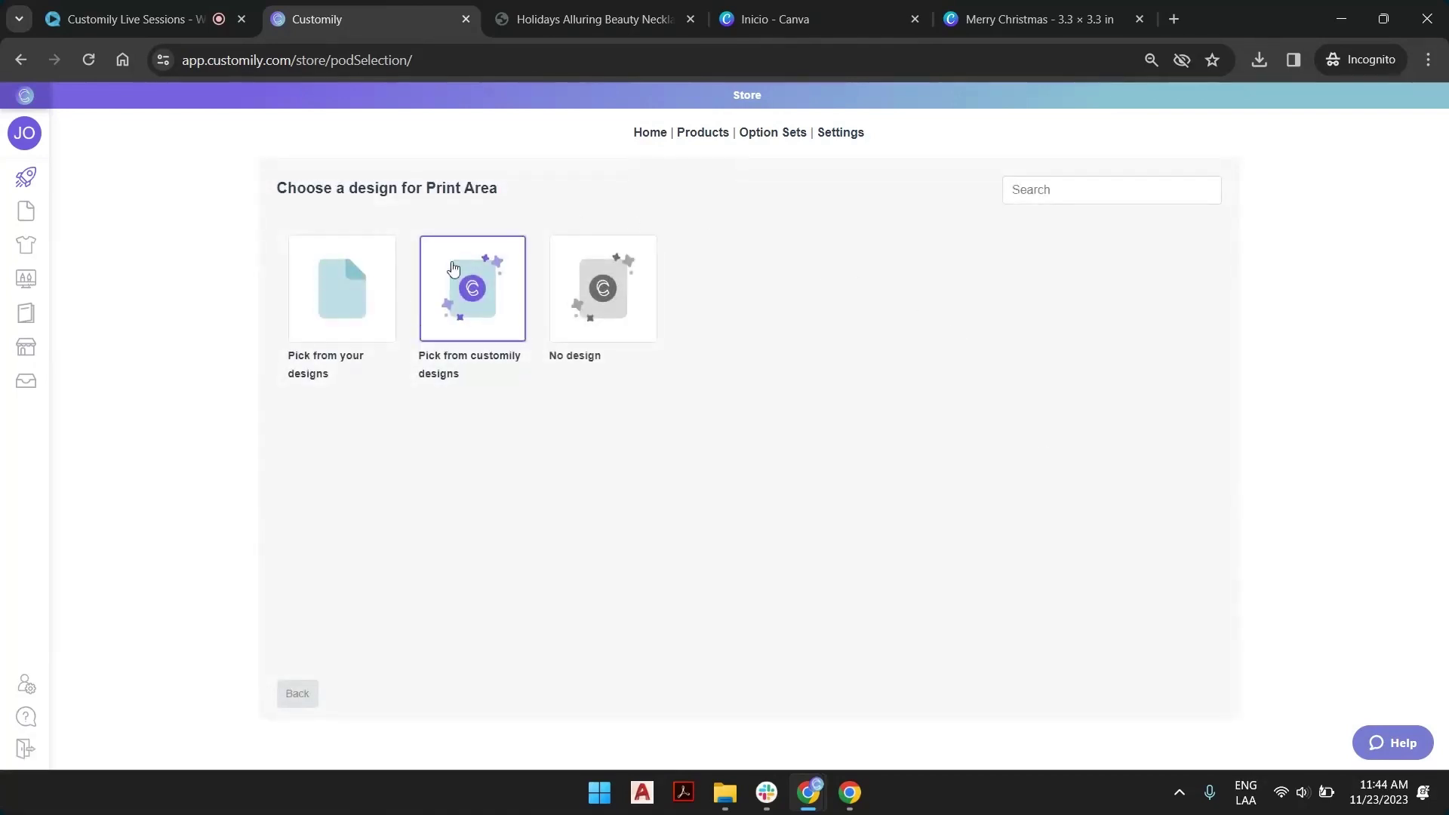
Step: Assign the Christmas Necklace Message Card from your own designs to the necklace's print area
click(325, 305)
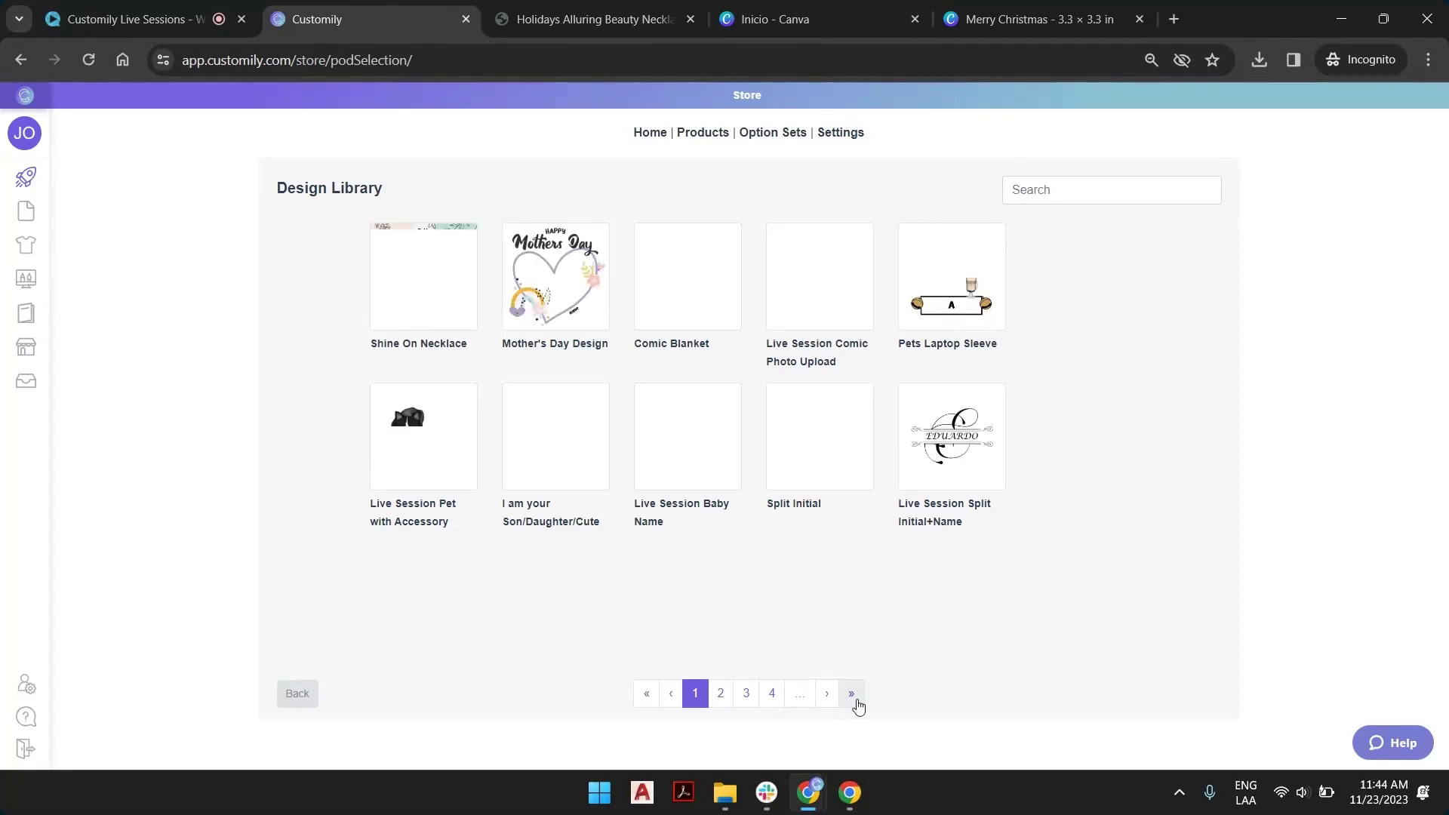
click(856, 699)
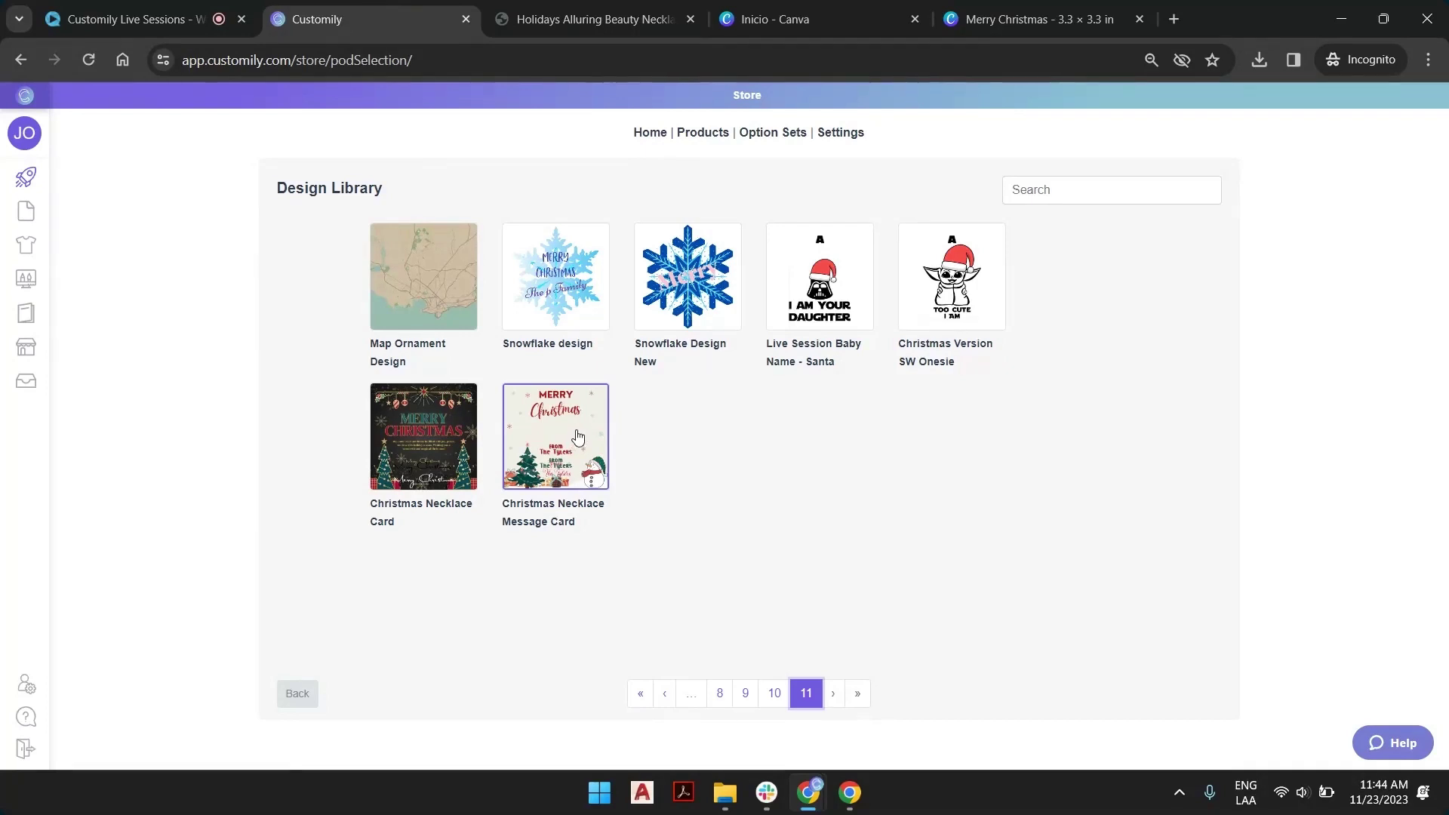
click(575, 442)
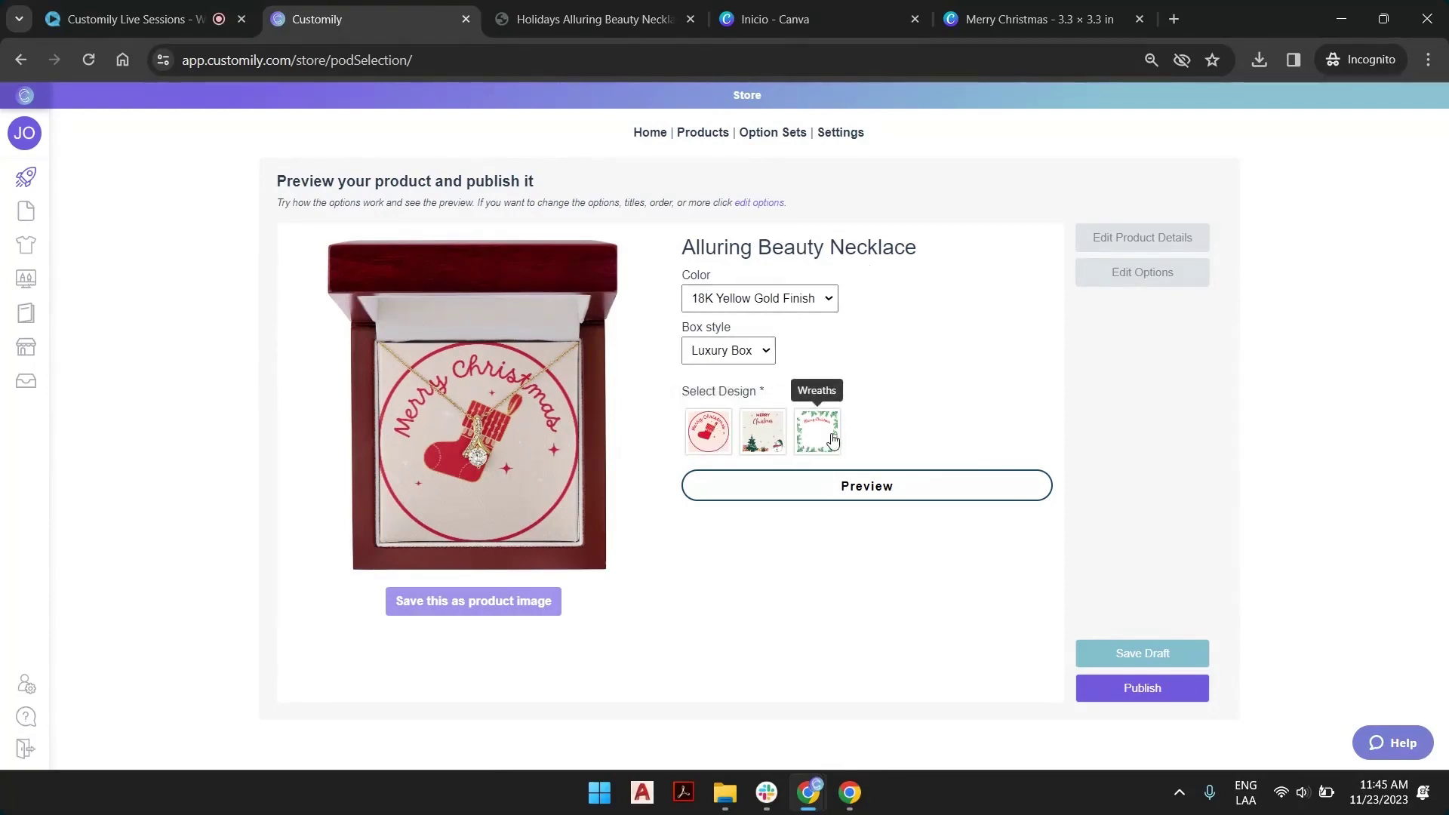
Step: Set the preview color to 14K White Gold Finish and test the message "Customily" on the Red Stocking, Snowman and Wreaths designs
click(812, 301)
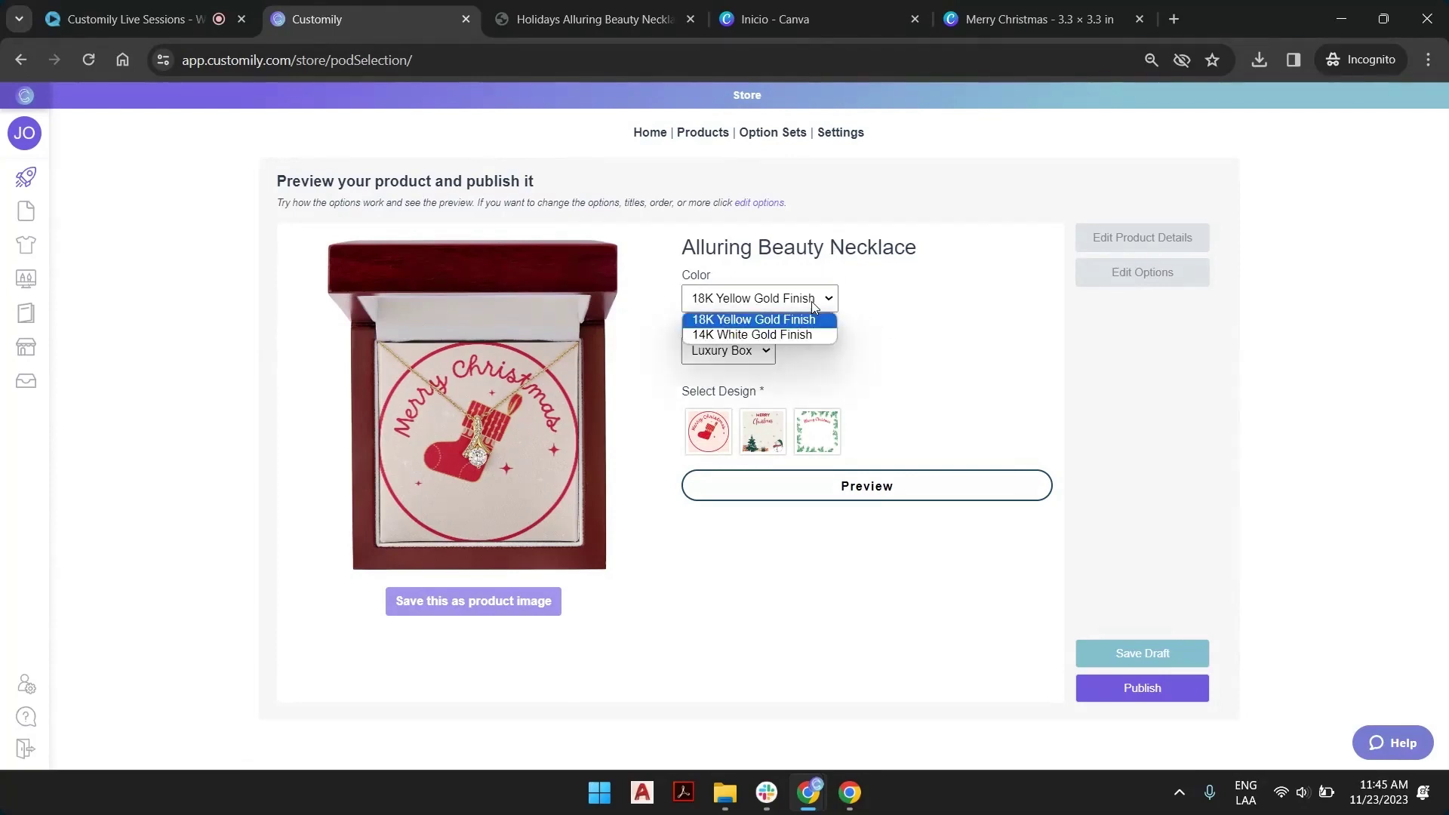
click(779, 334)
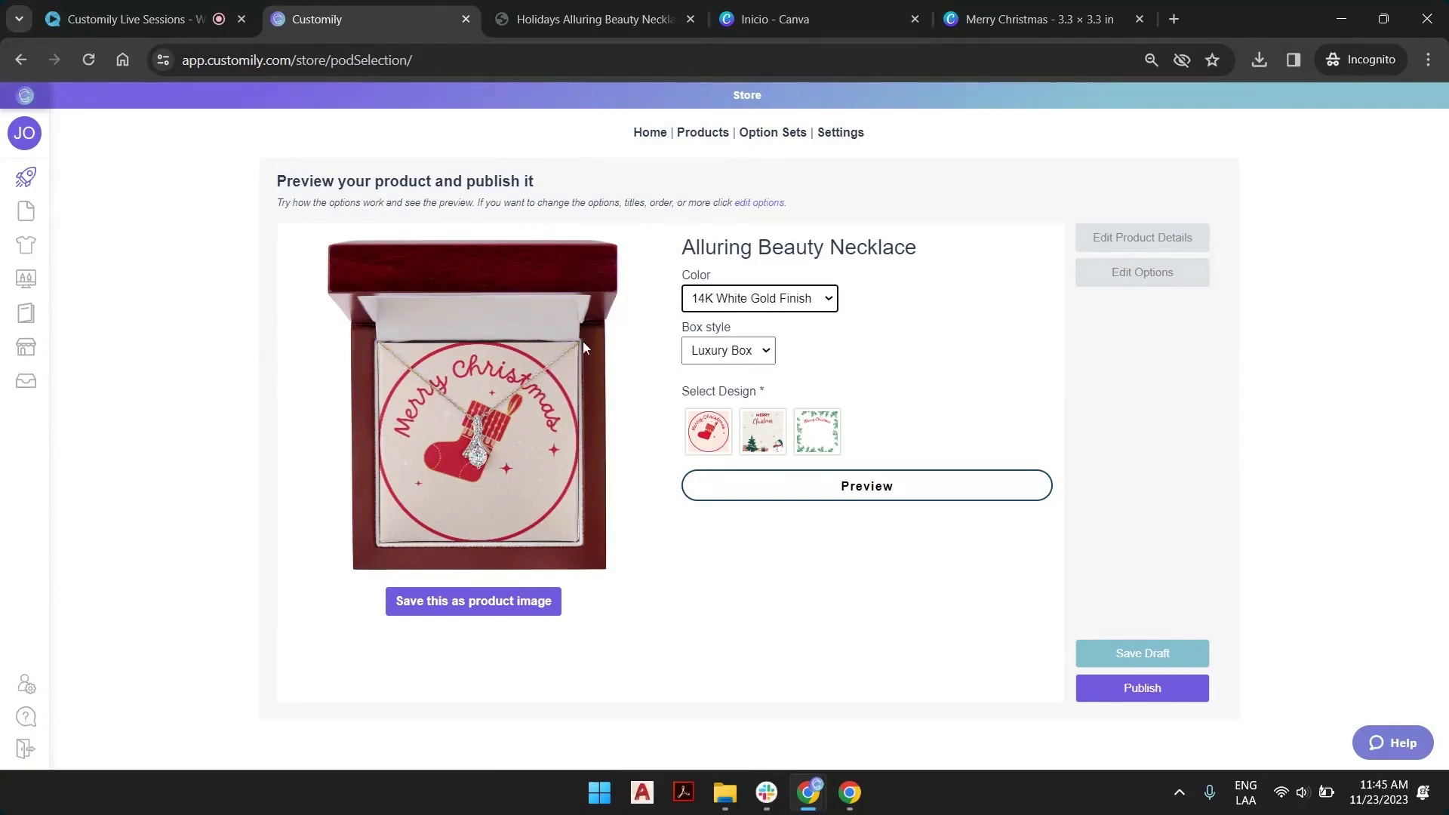
click(708, 434)
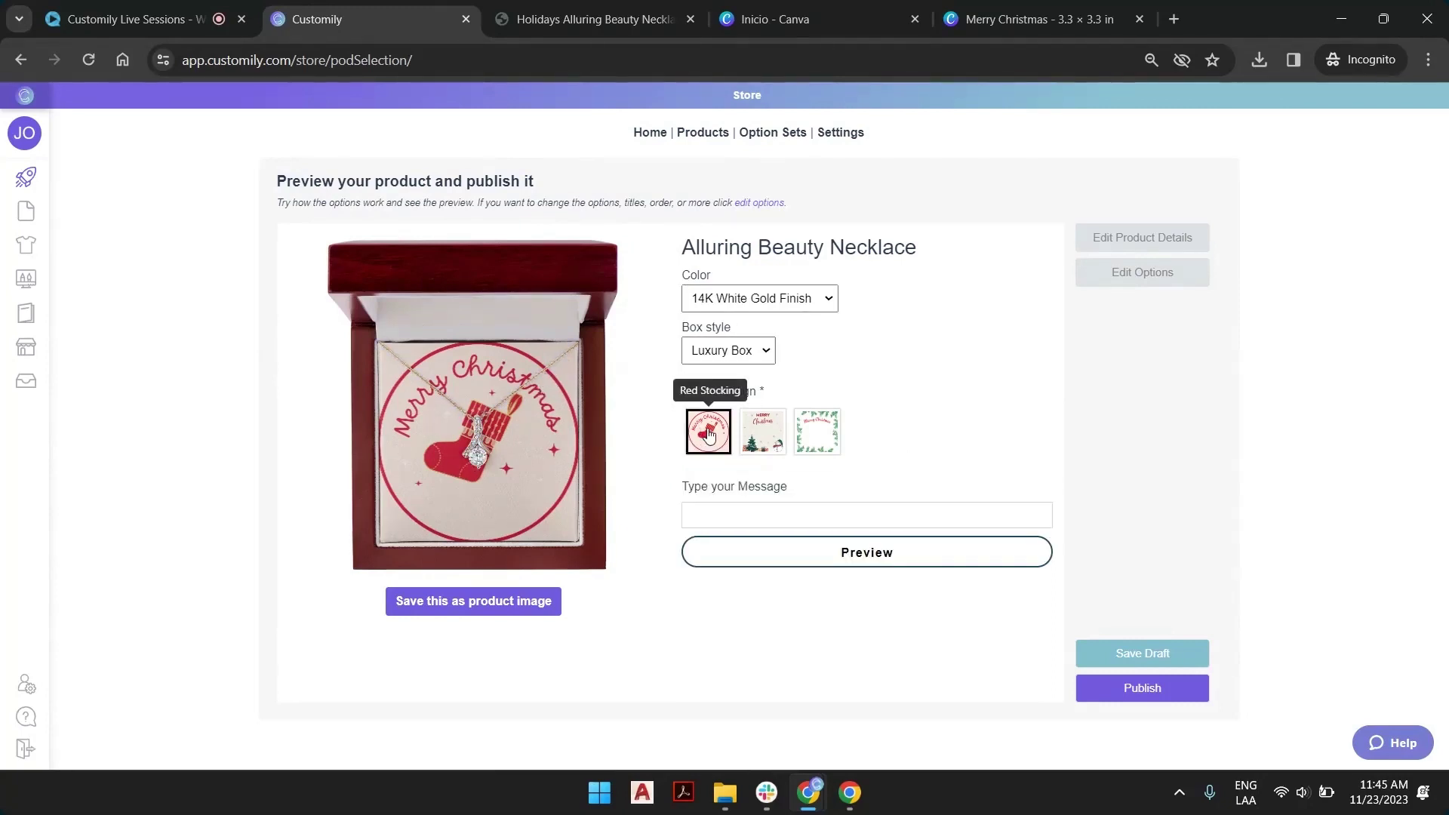
click(754, 516)
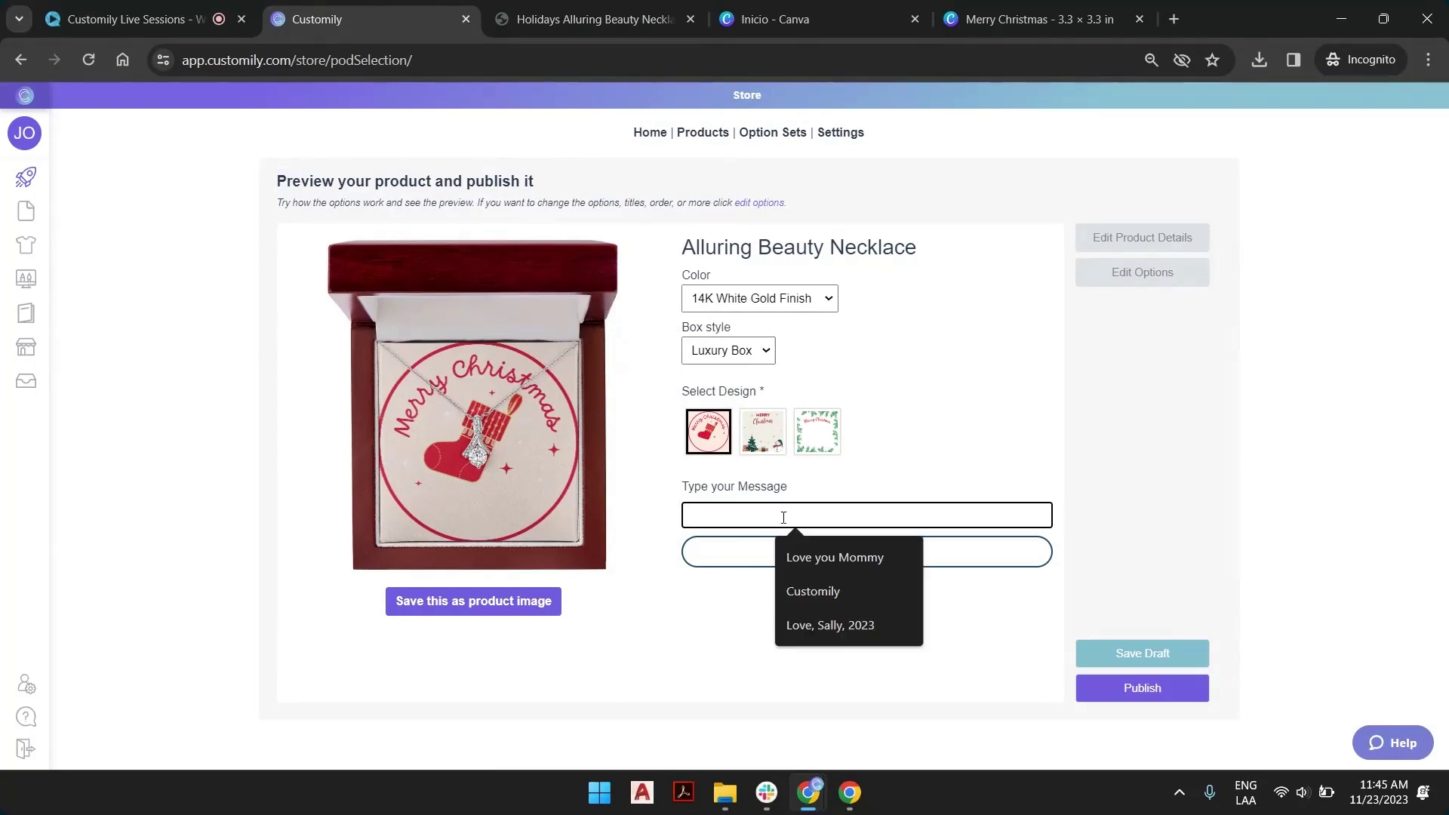
click(841, 591)
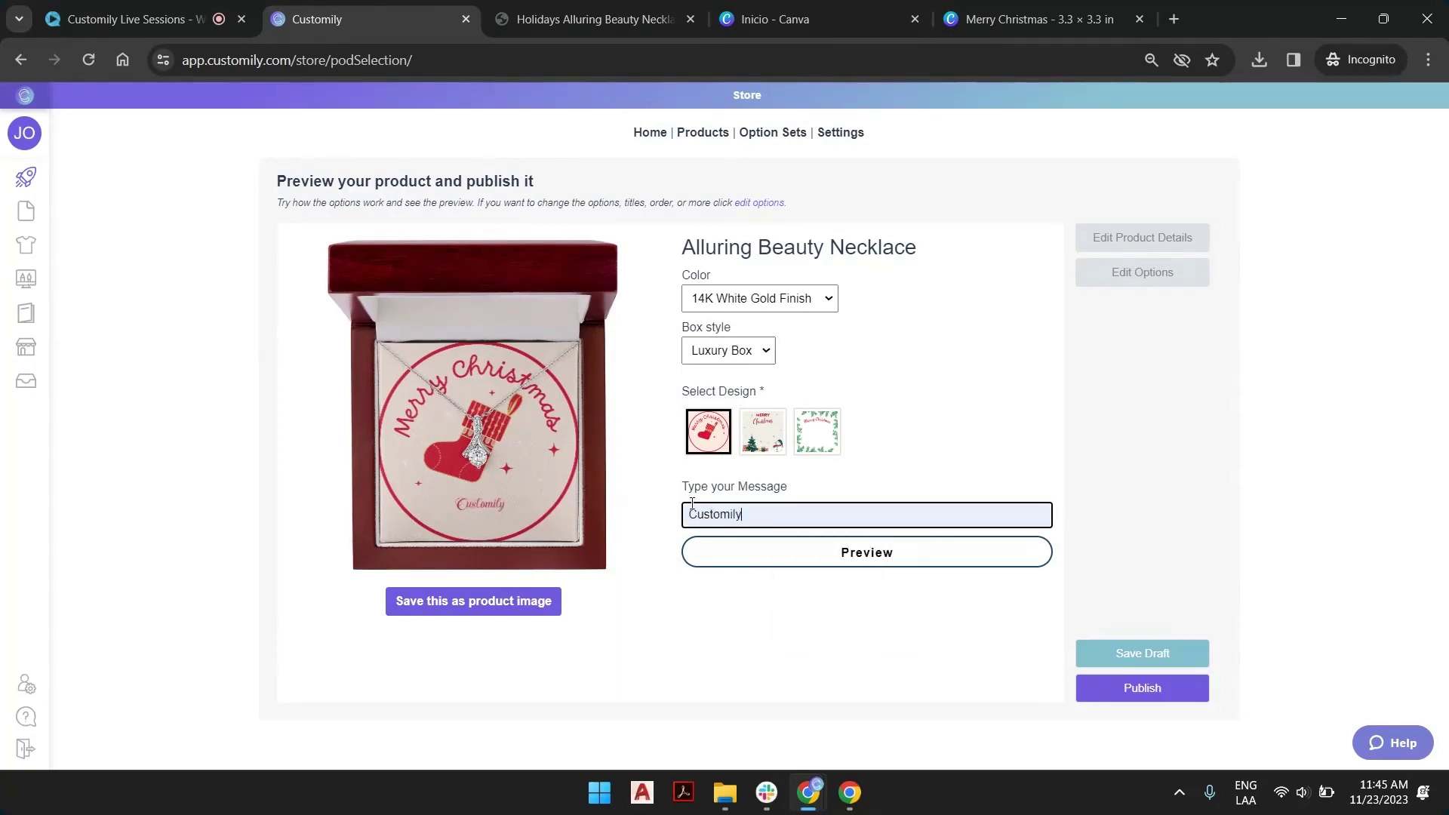
click(769, 430)
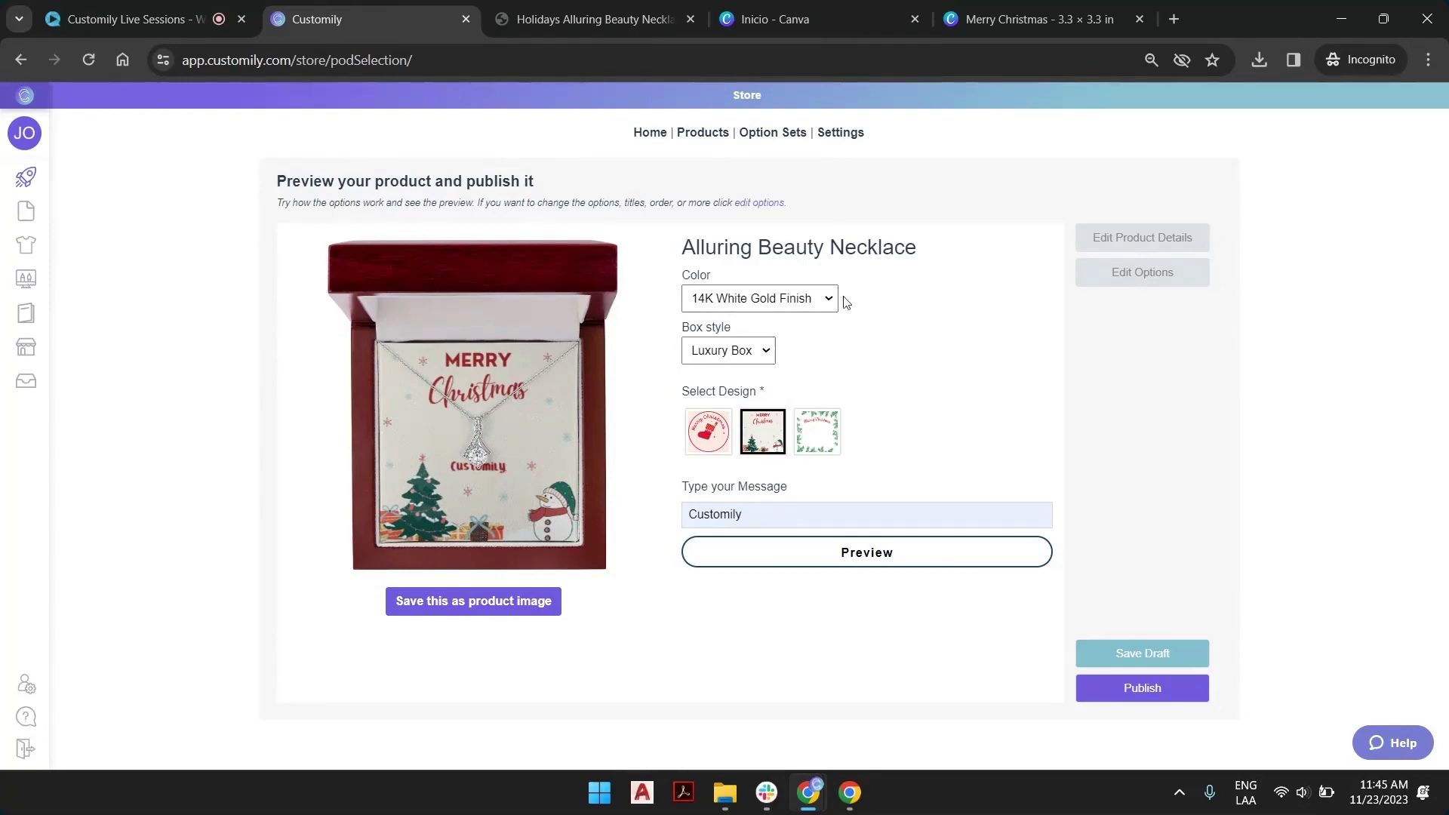
click(825, 438)
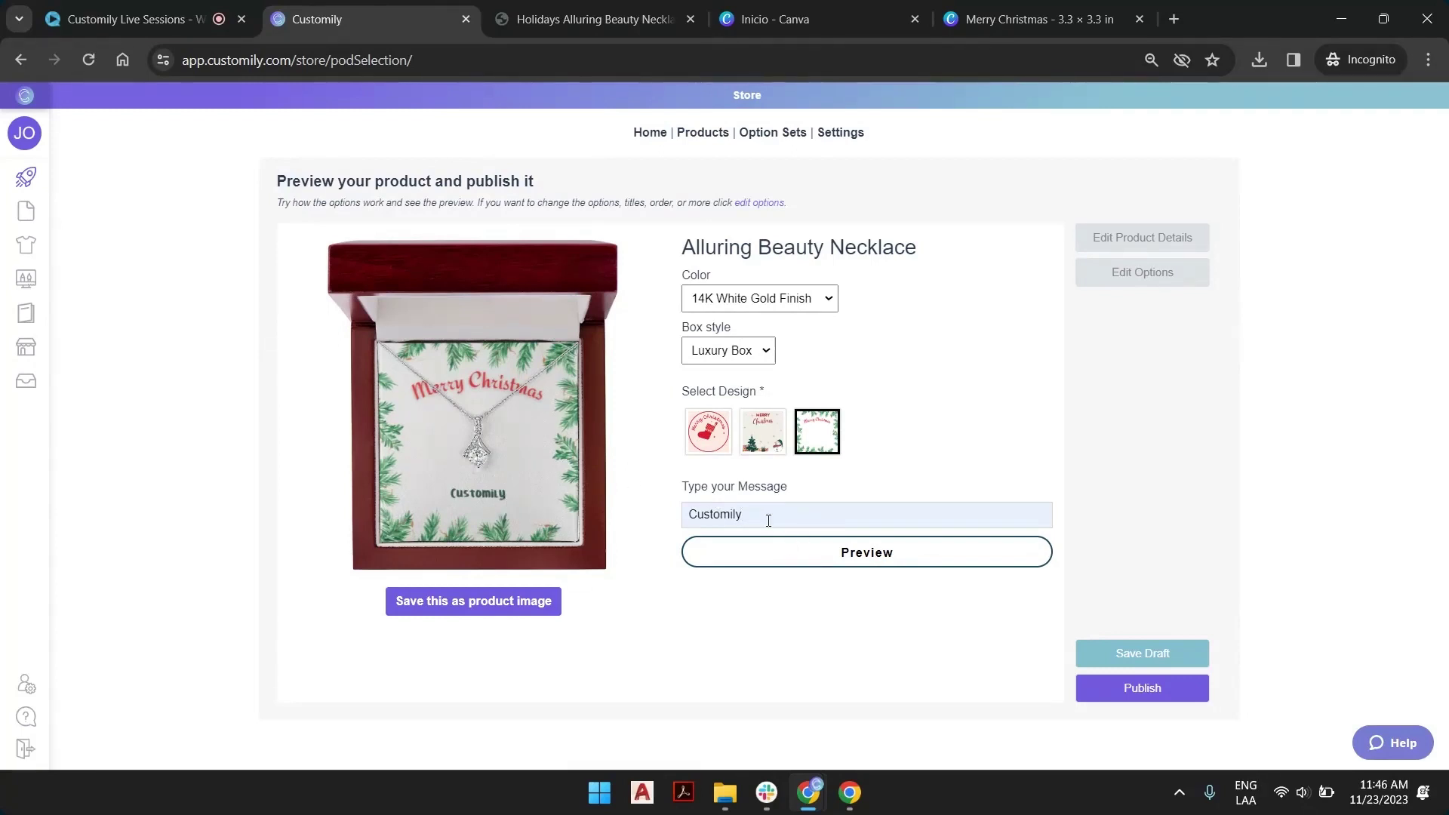
Step: Edit the product's options to make the Type your Message input a textarea, and save the option set
click(1143, 276)
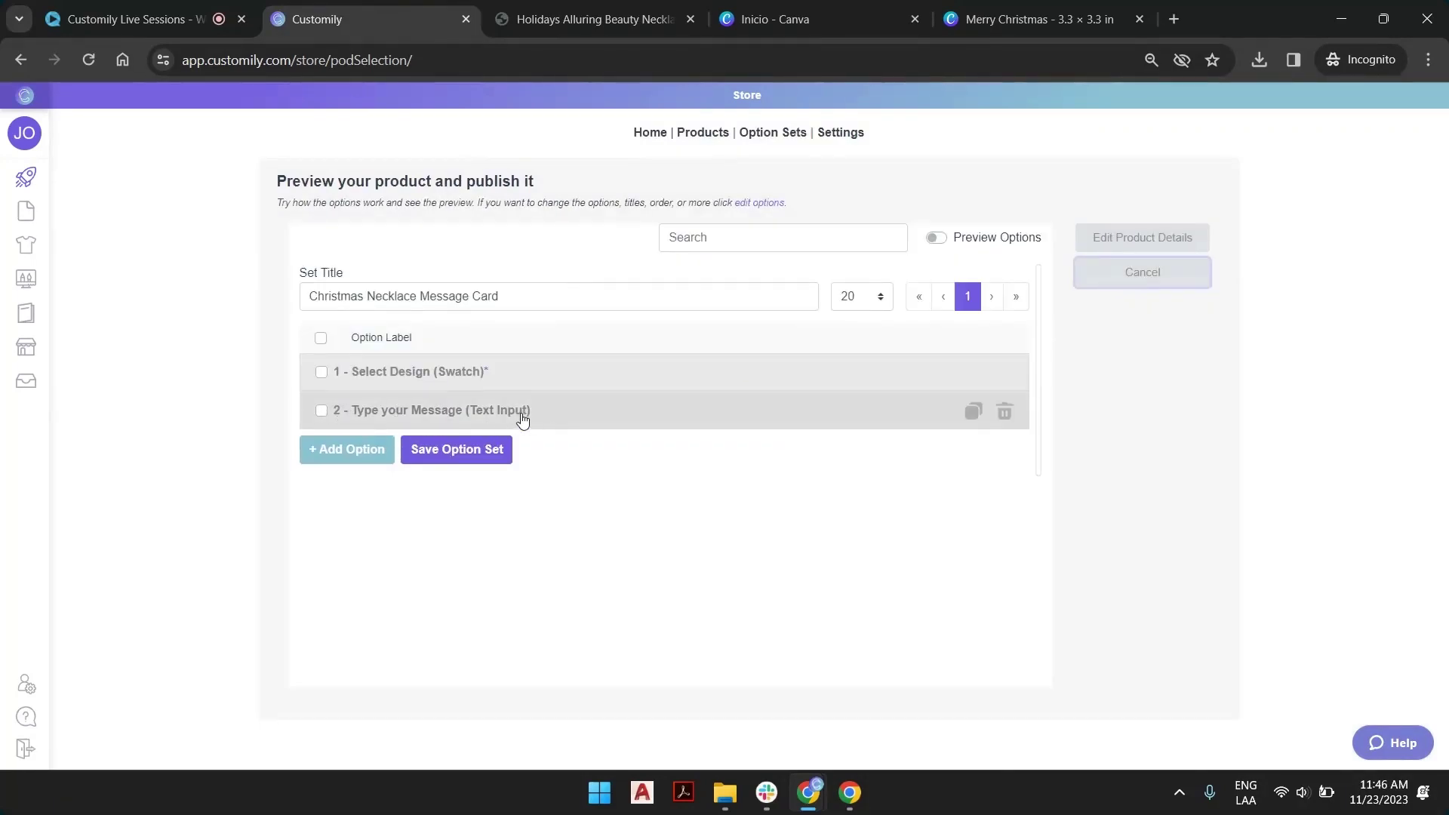
click(523, 418)
scroll(522, 417, down, 3)
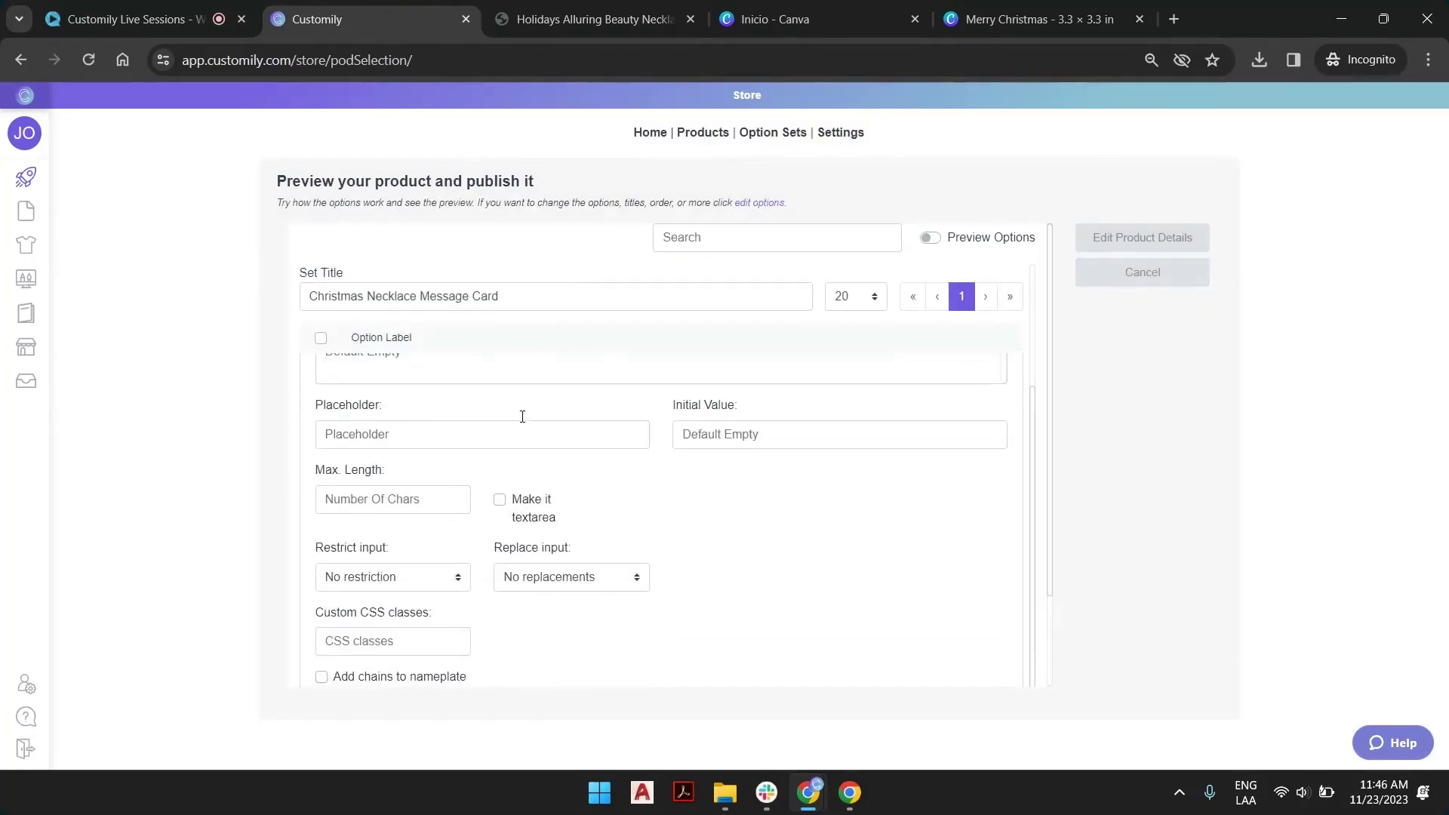
click(499, 500)
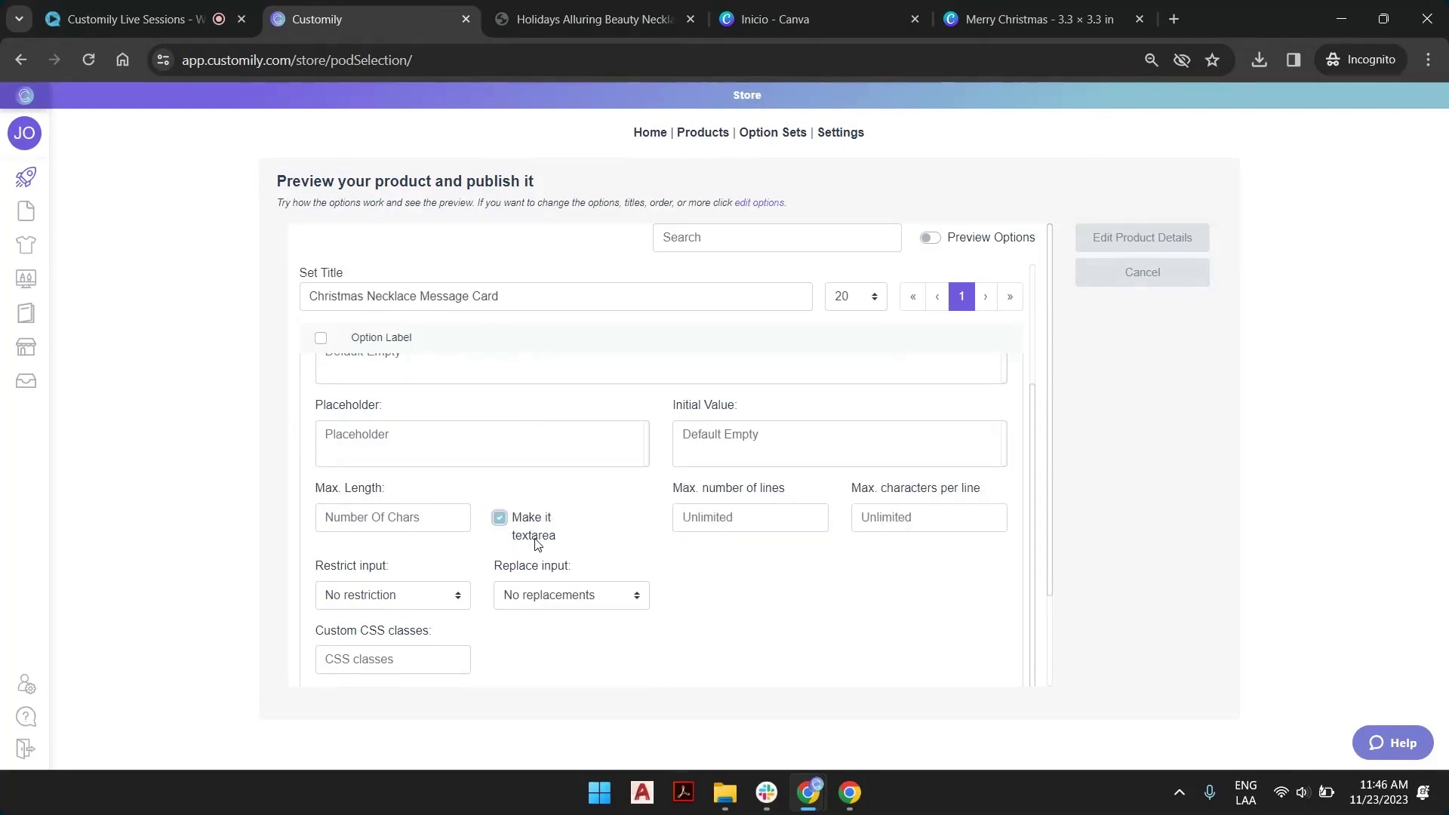
scroll(533, 540, down, 1)
scroll(513, 588, down, 2)
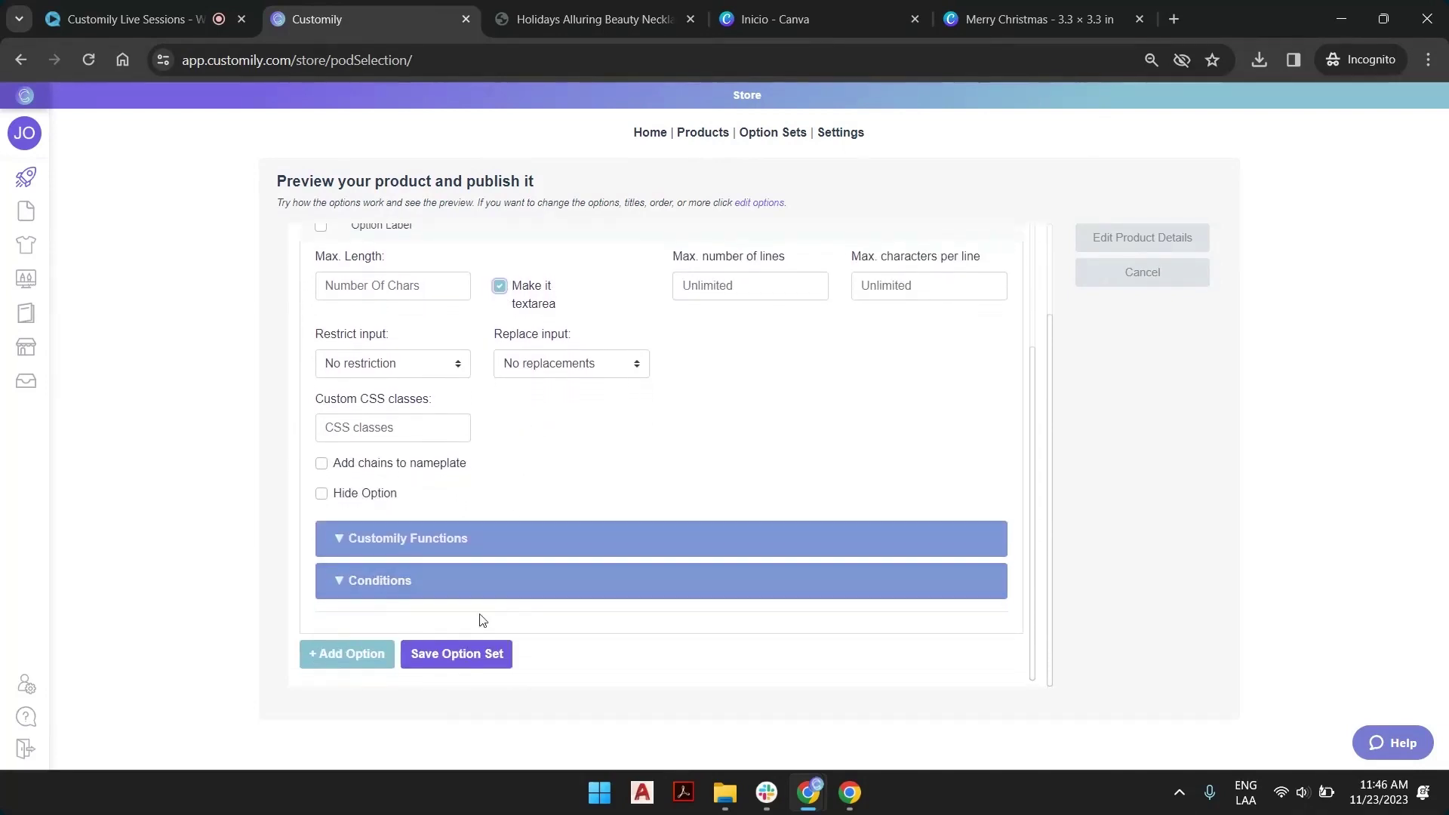
click(456, 652)
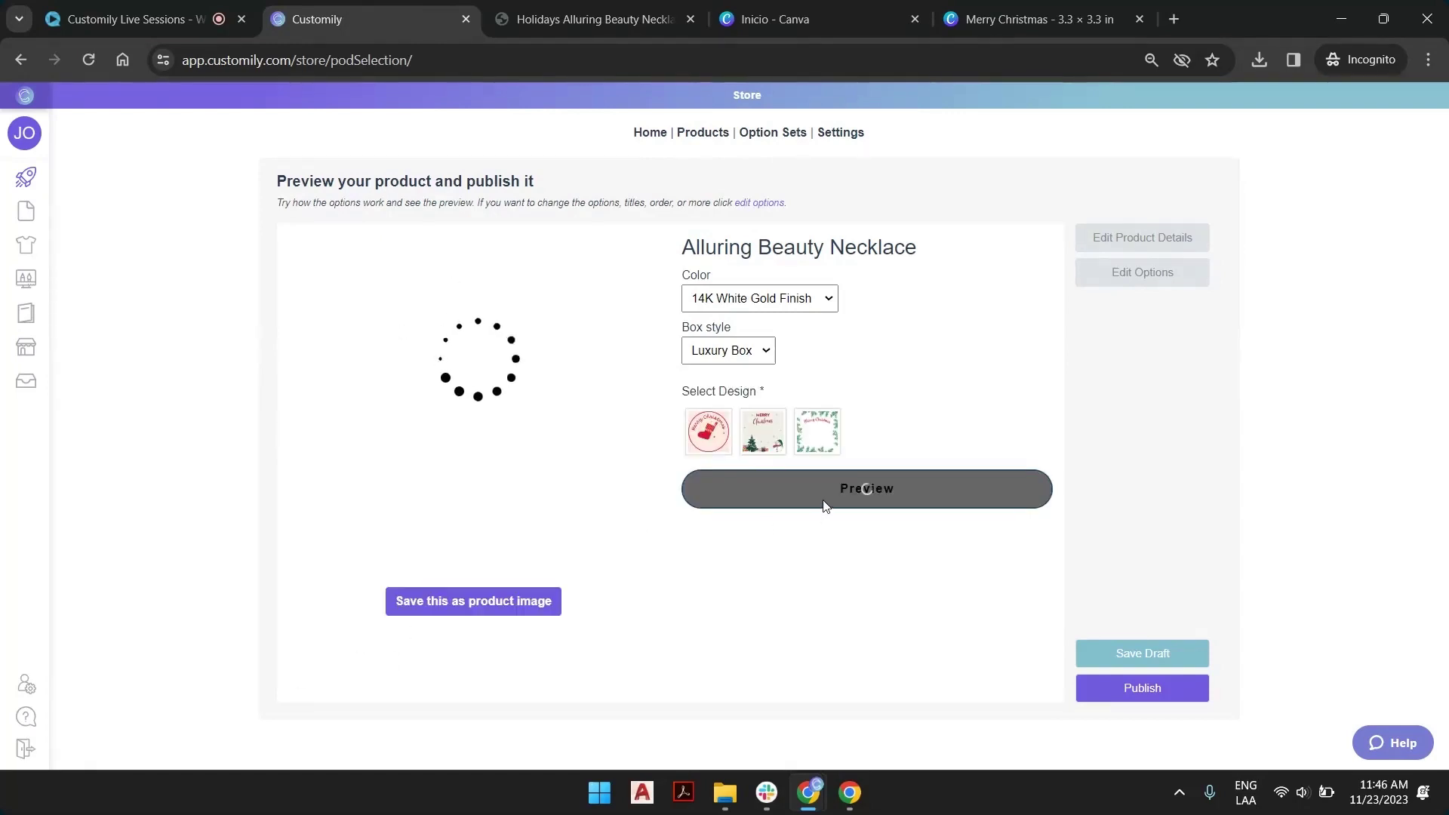
Step: Preview the Wreaths design with the two-line message "from / The Customily Team" and save it as the product image
click(826, 430)
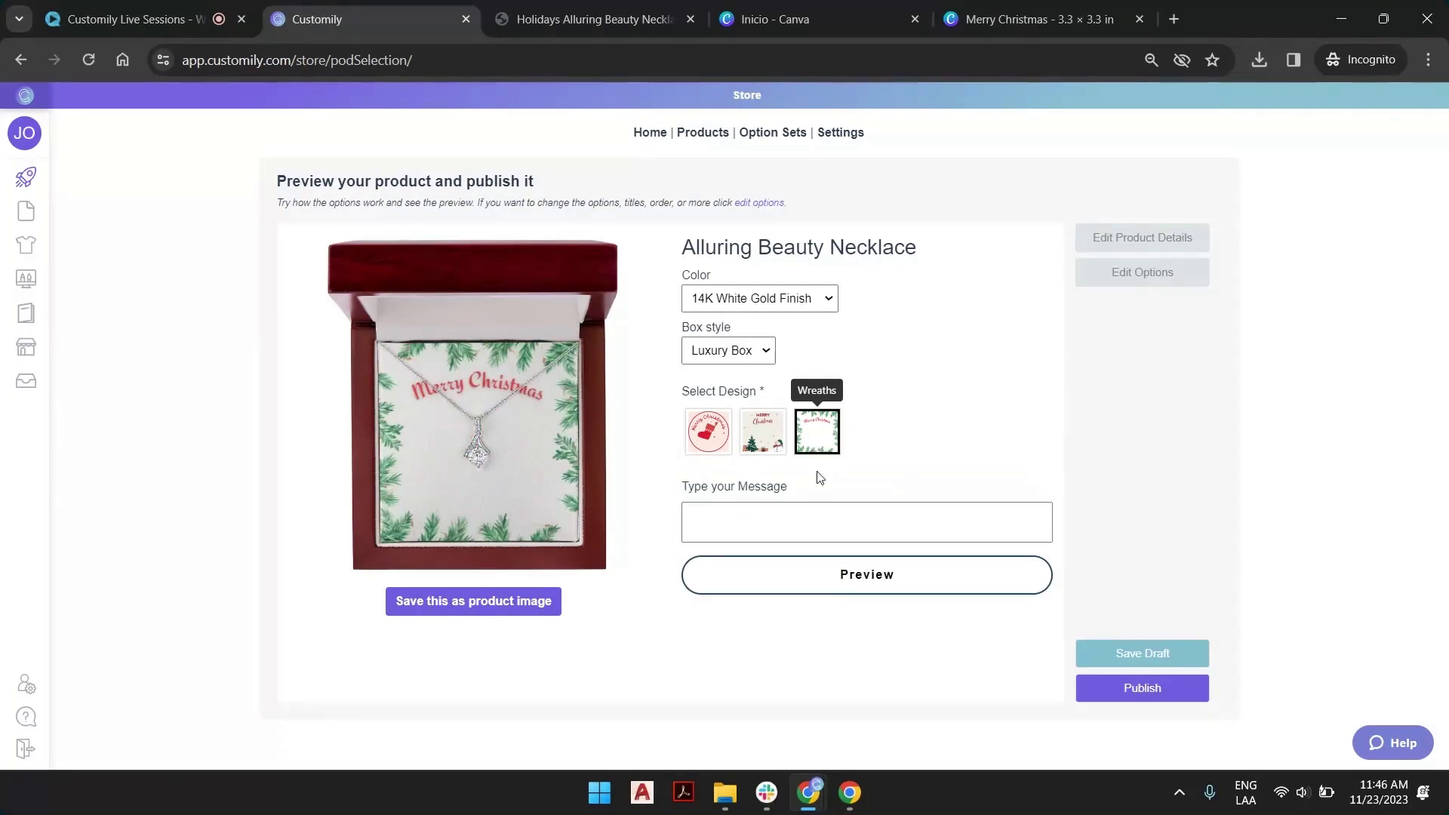
click(795, 522)
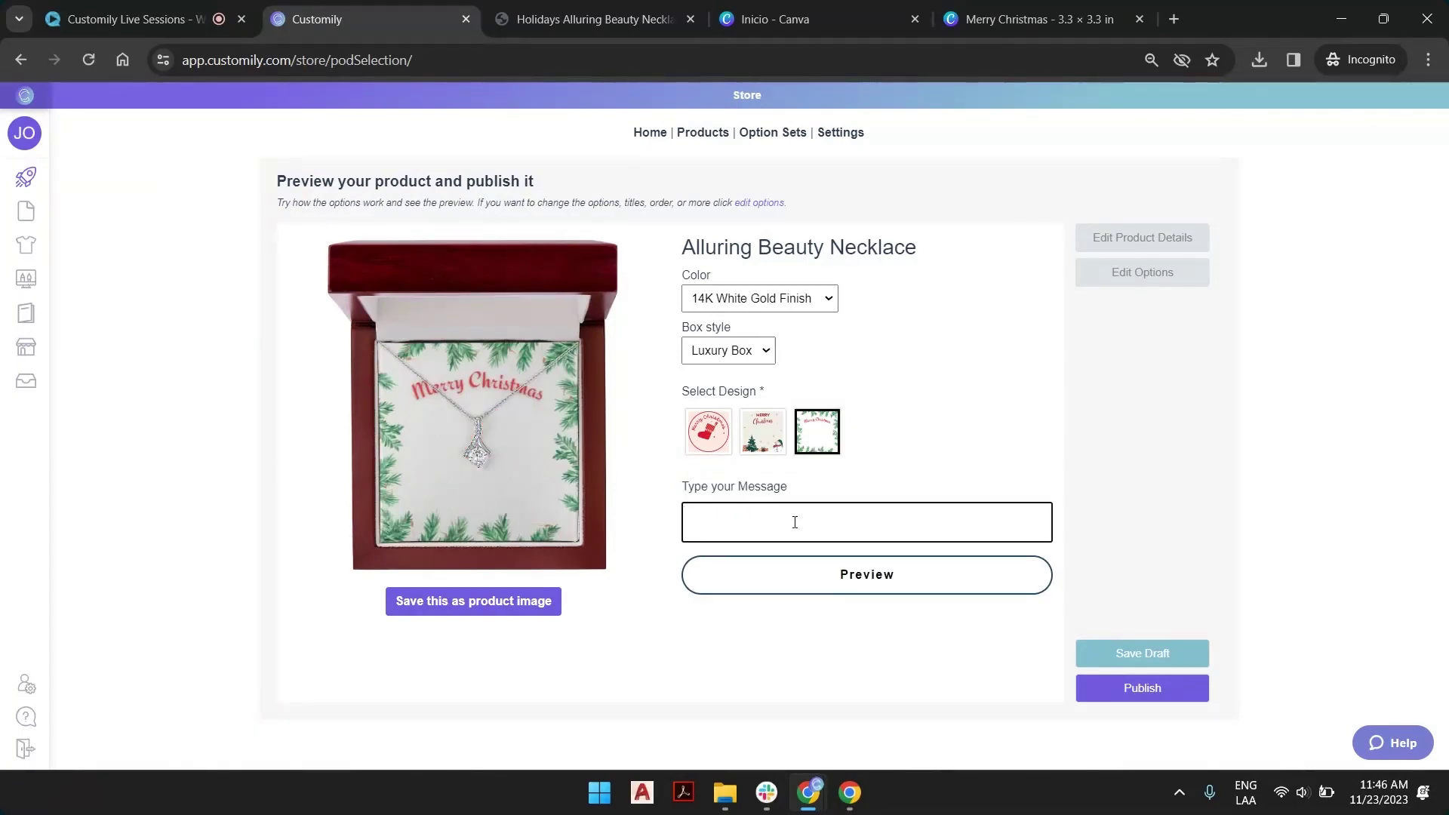
text(from)
key(Return)
text(The Customily Team)
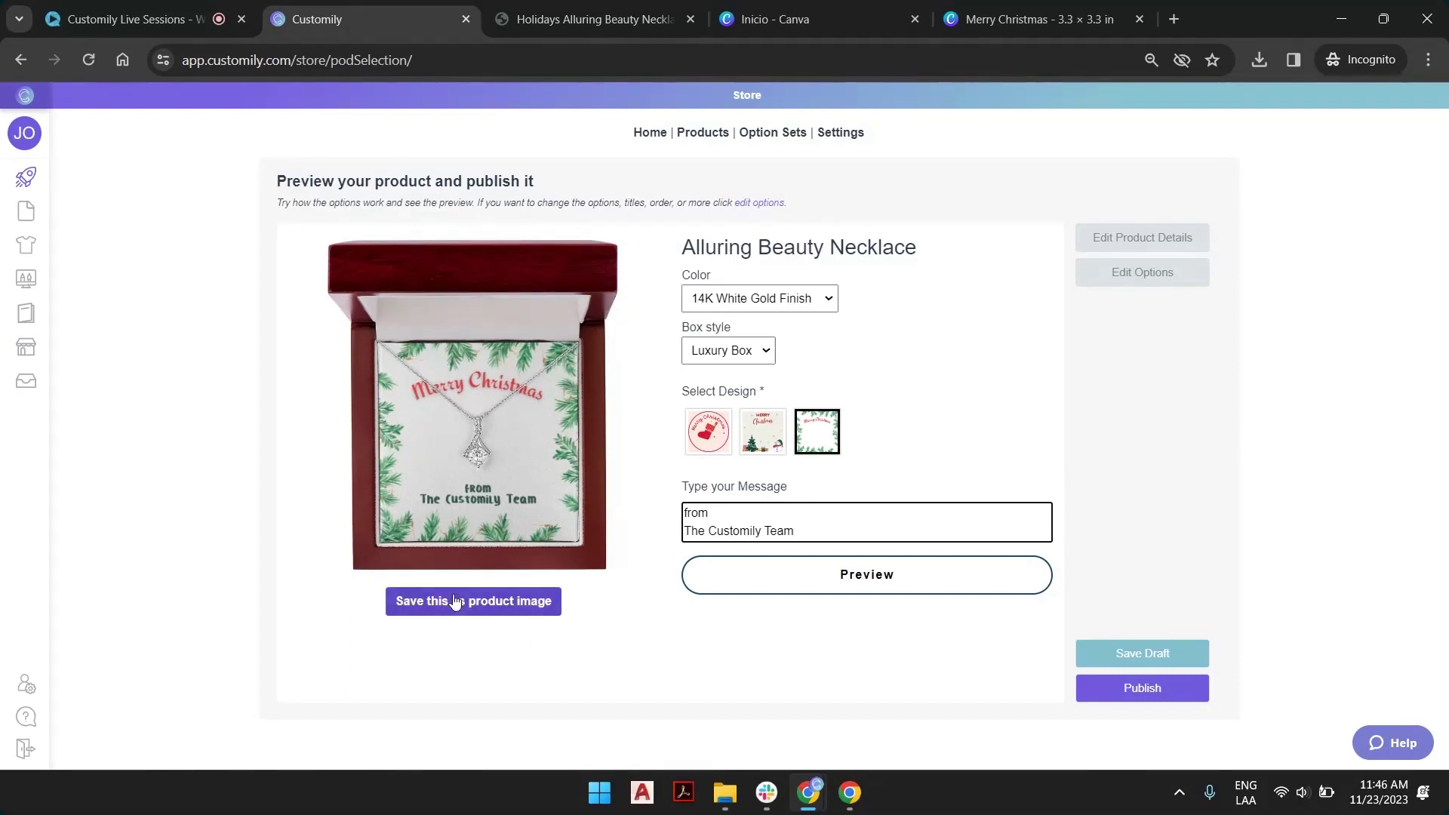
click(477, 611)
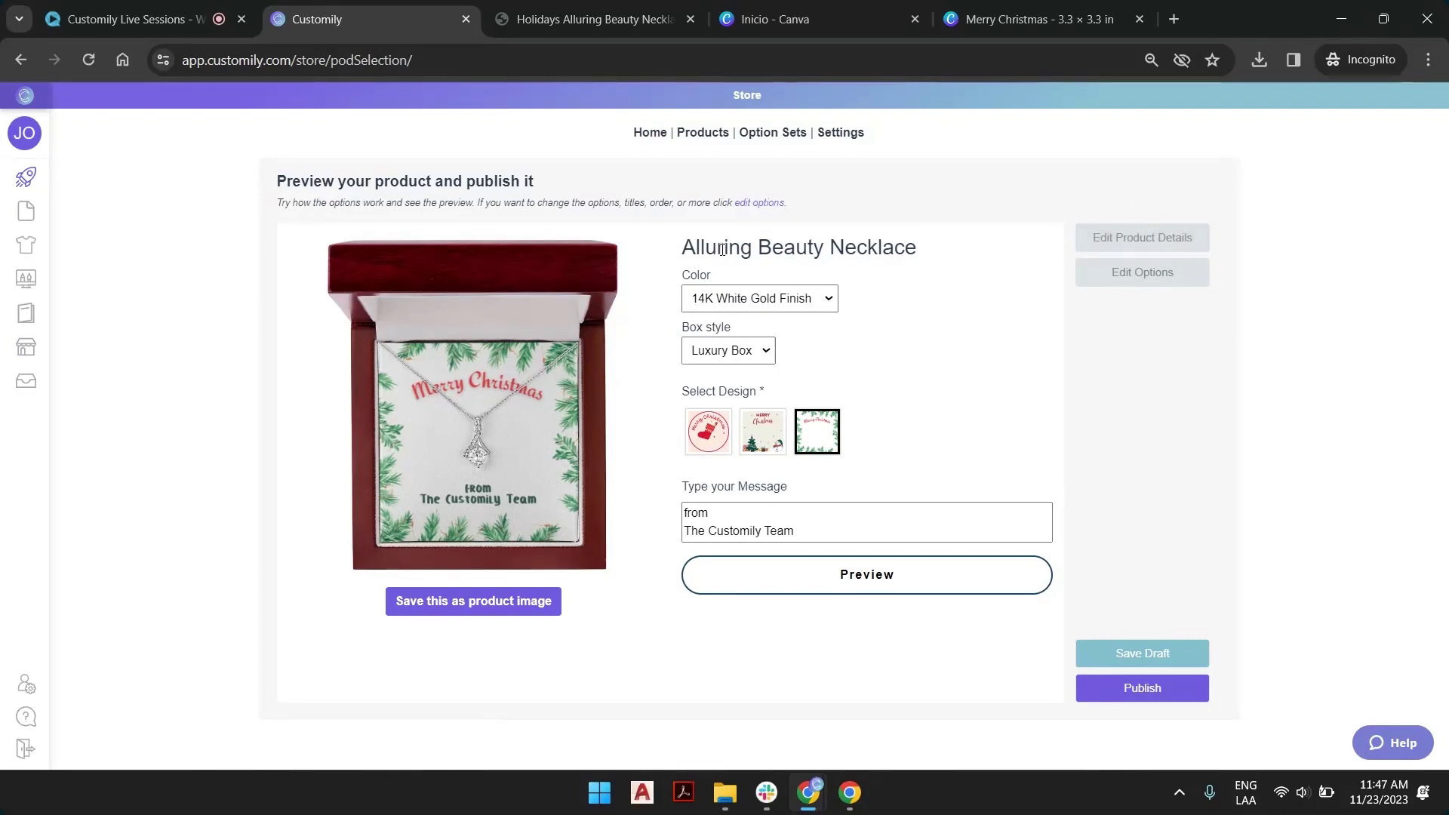
Step: Change the product title to "Christmas Message Alluring Beauty Necklace" in the product details and save the product
drag(722, 248, 918, 249)
click(868, 252)
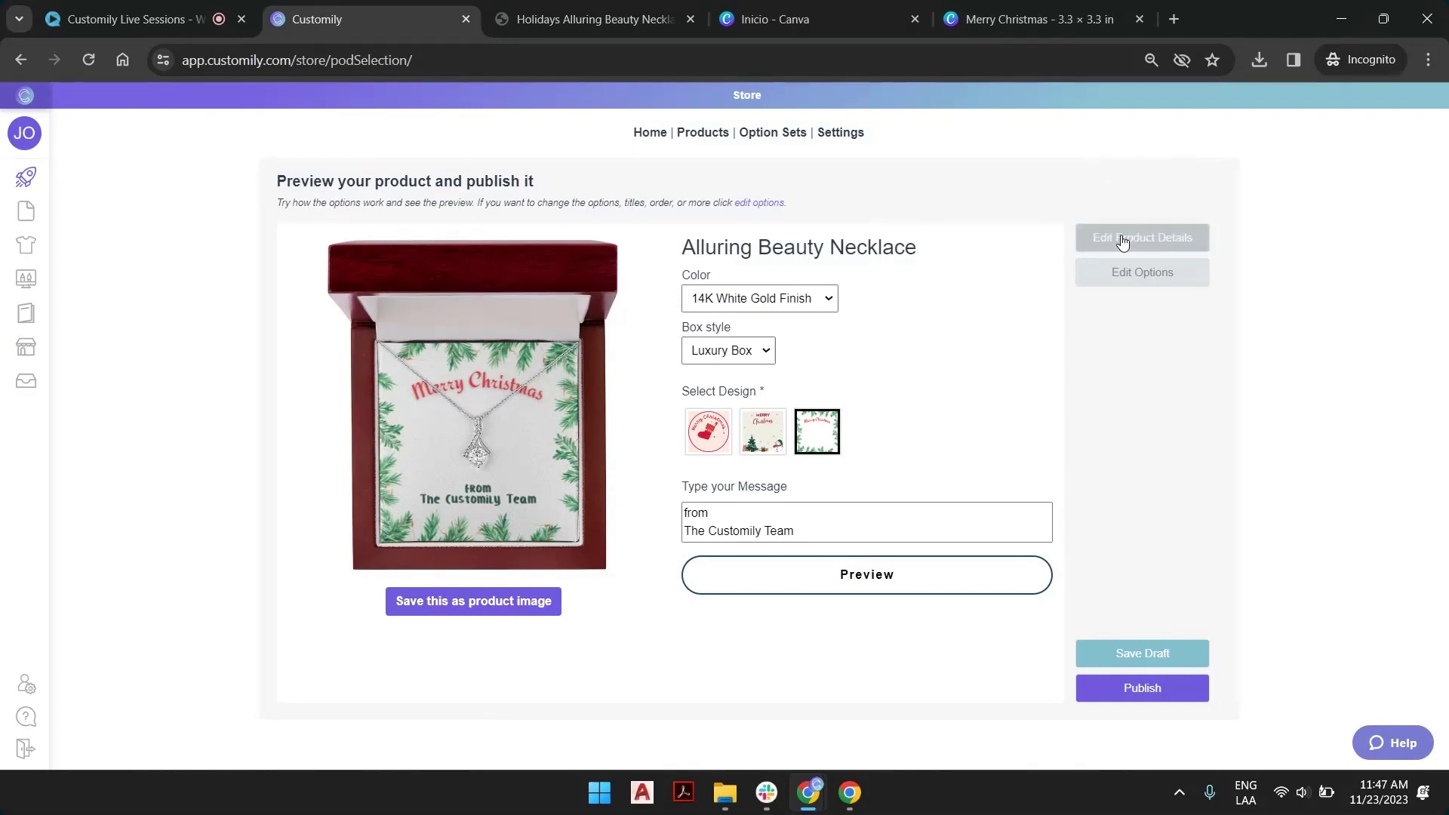
click(1161, 246)
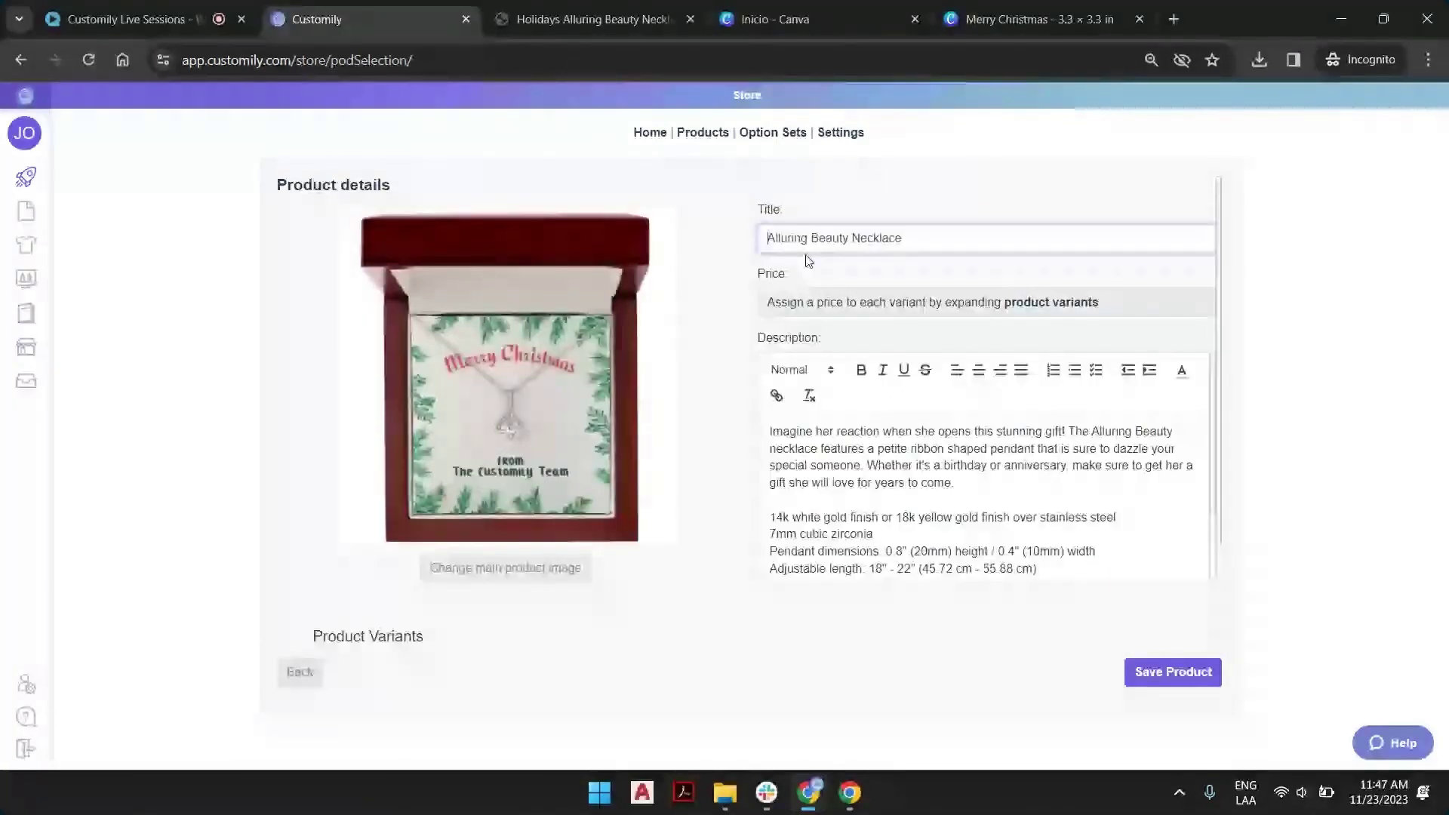
text(Christmas)
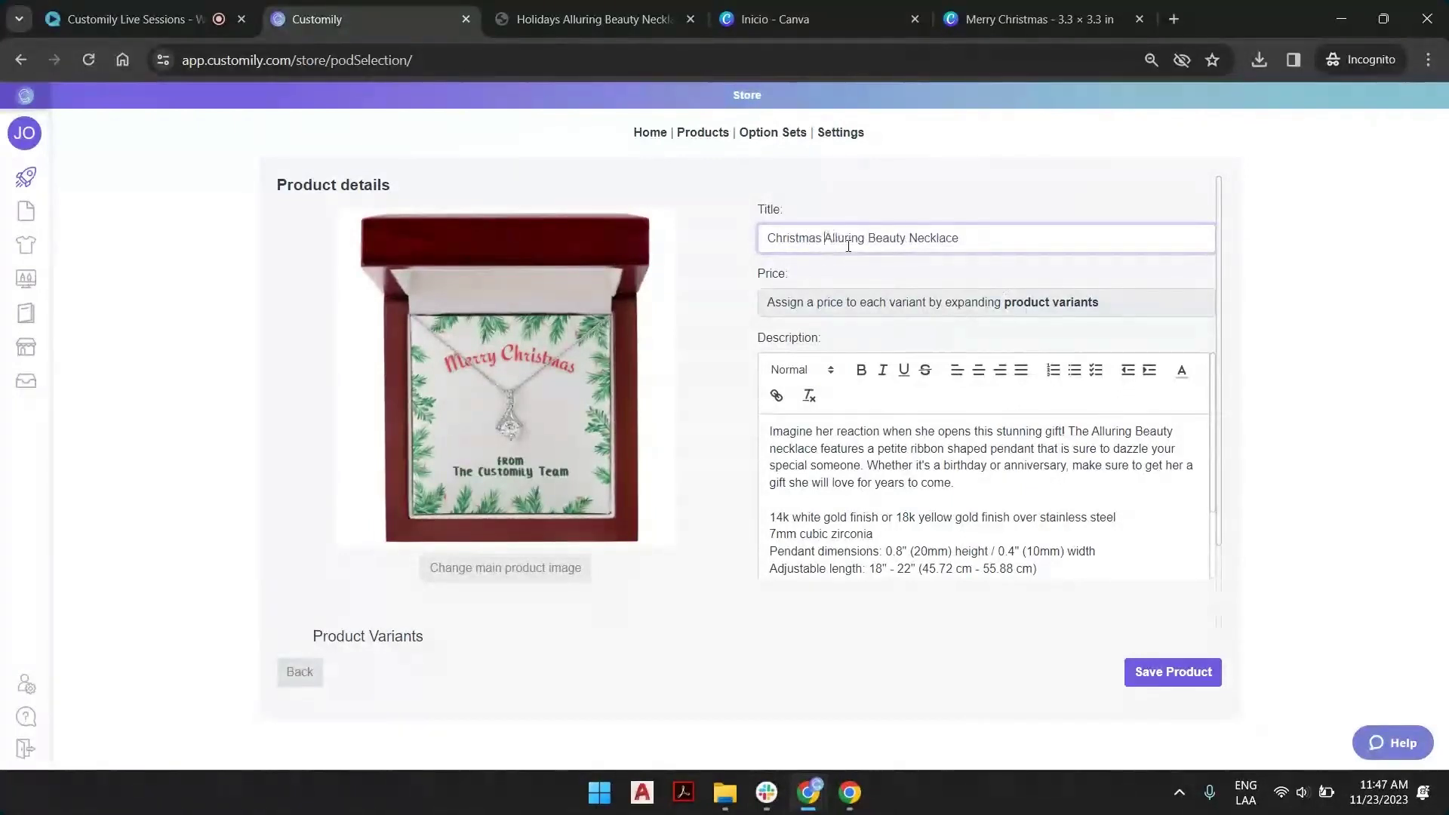
text(Messge)
click(856, 239)
text(a)
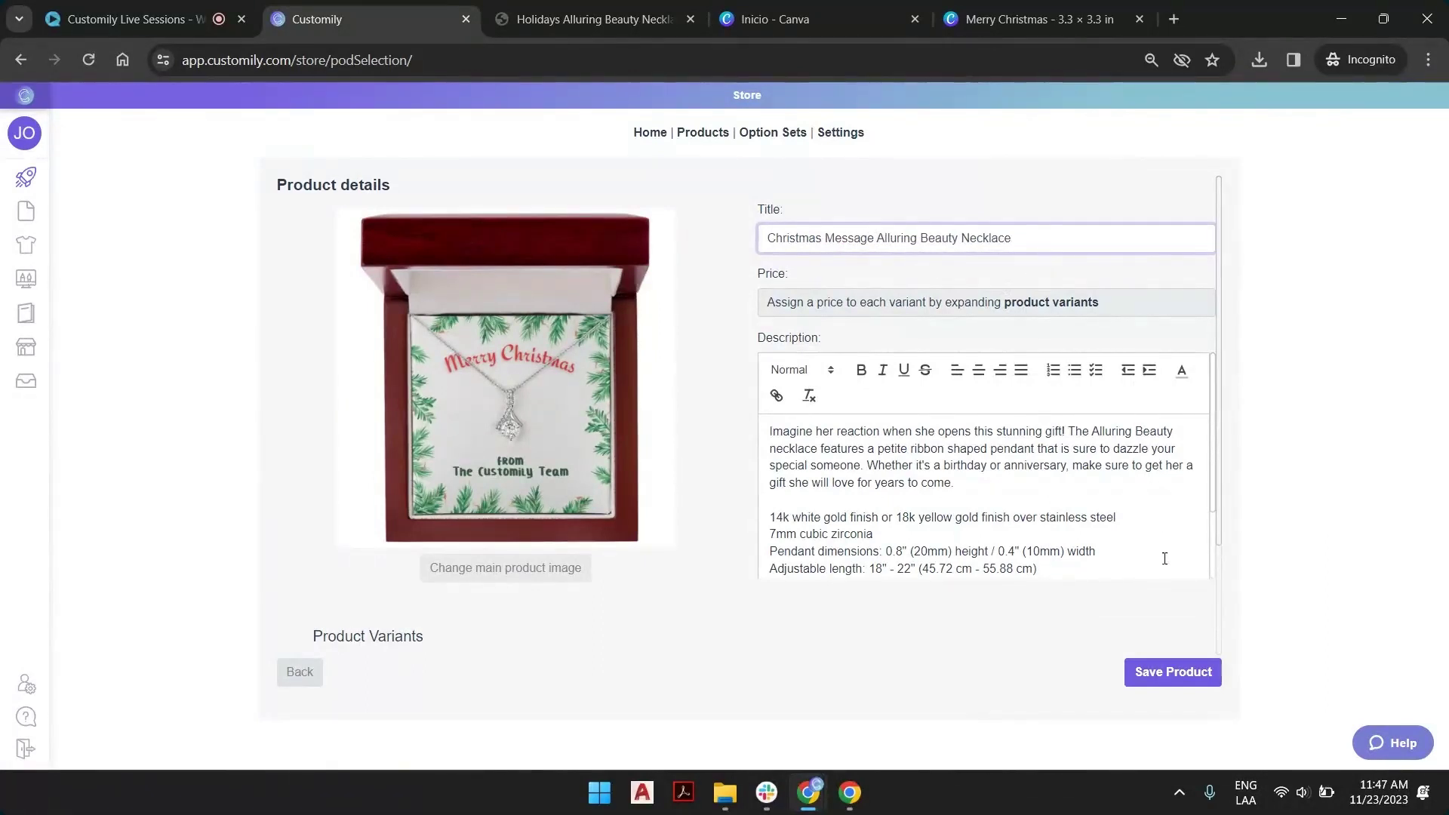
click(1173, 672)
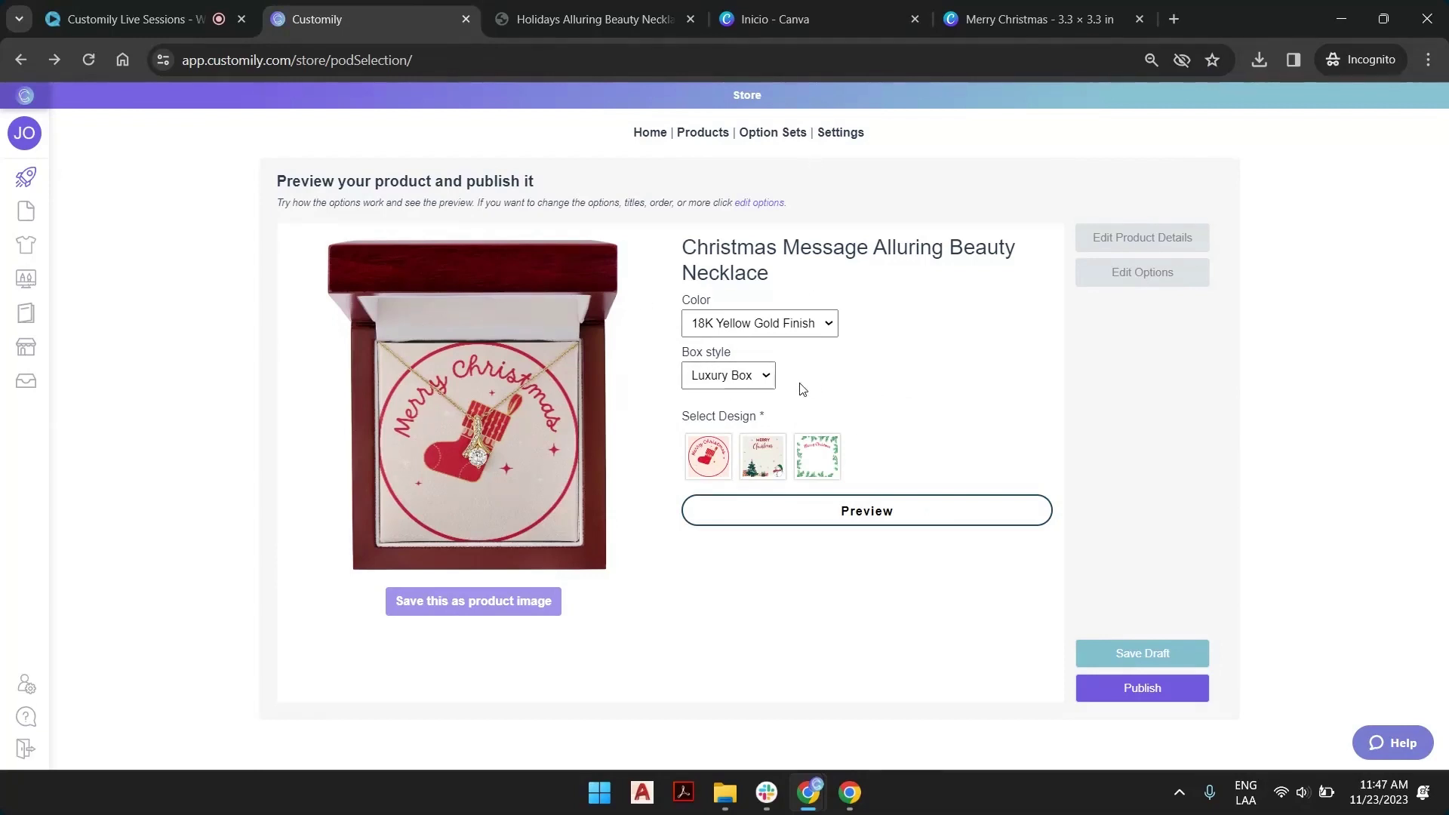
Step: Publish the necklace without adding a ShineOn API key and check its price on the store's product page
click(1165, 690)
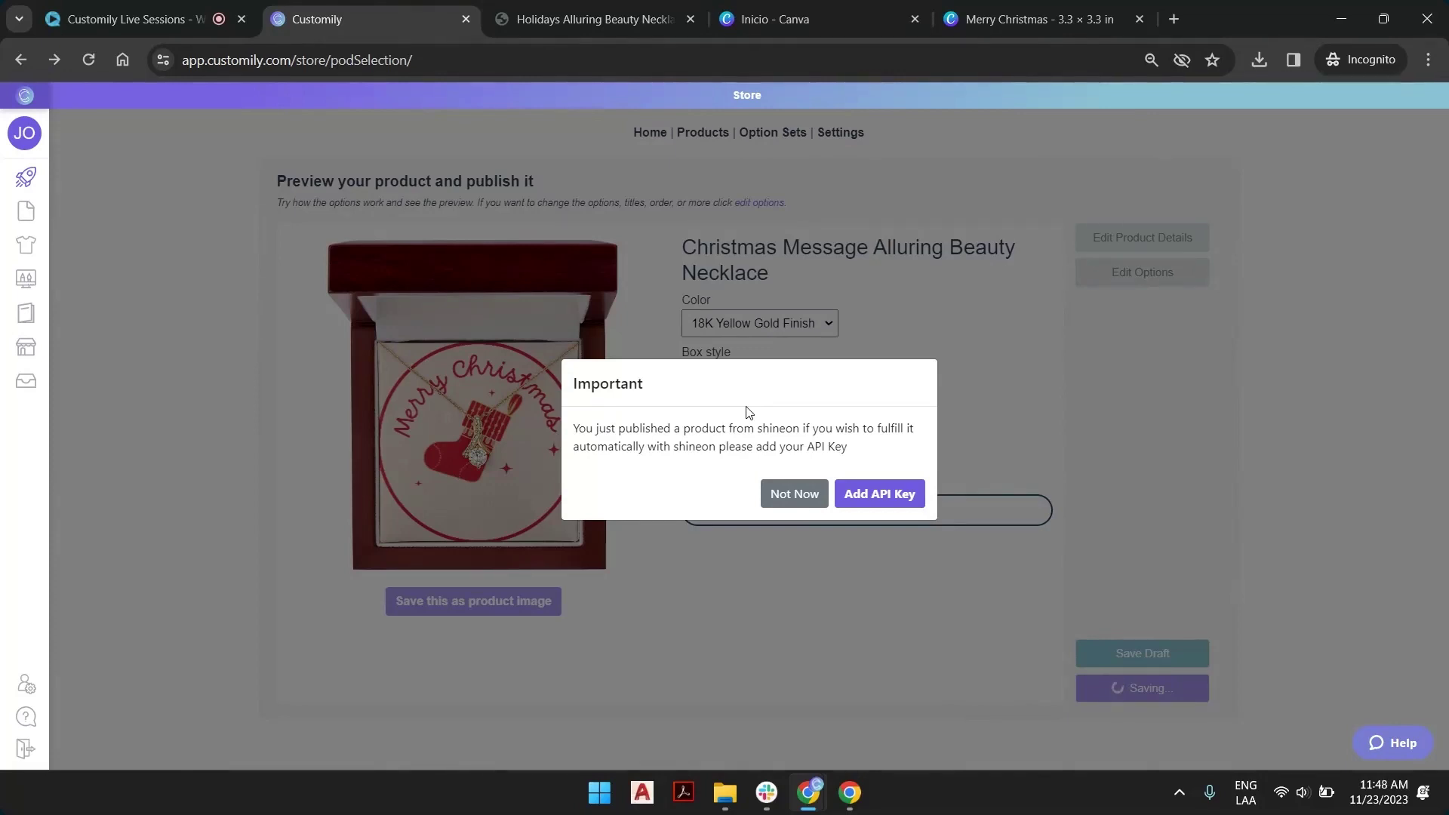
click(795, 496)
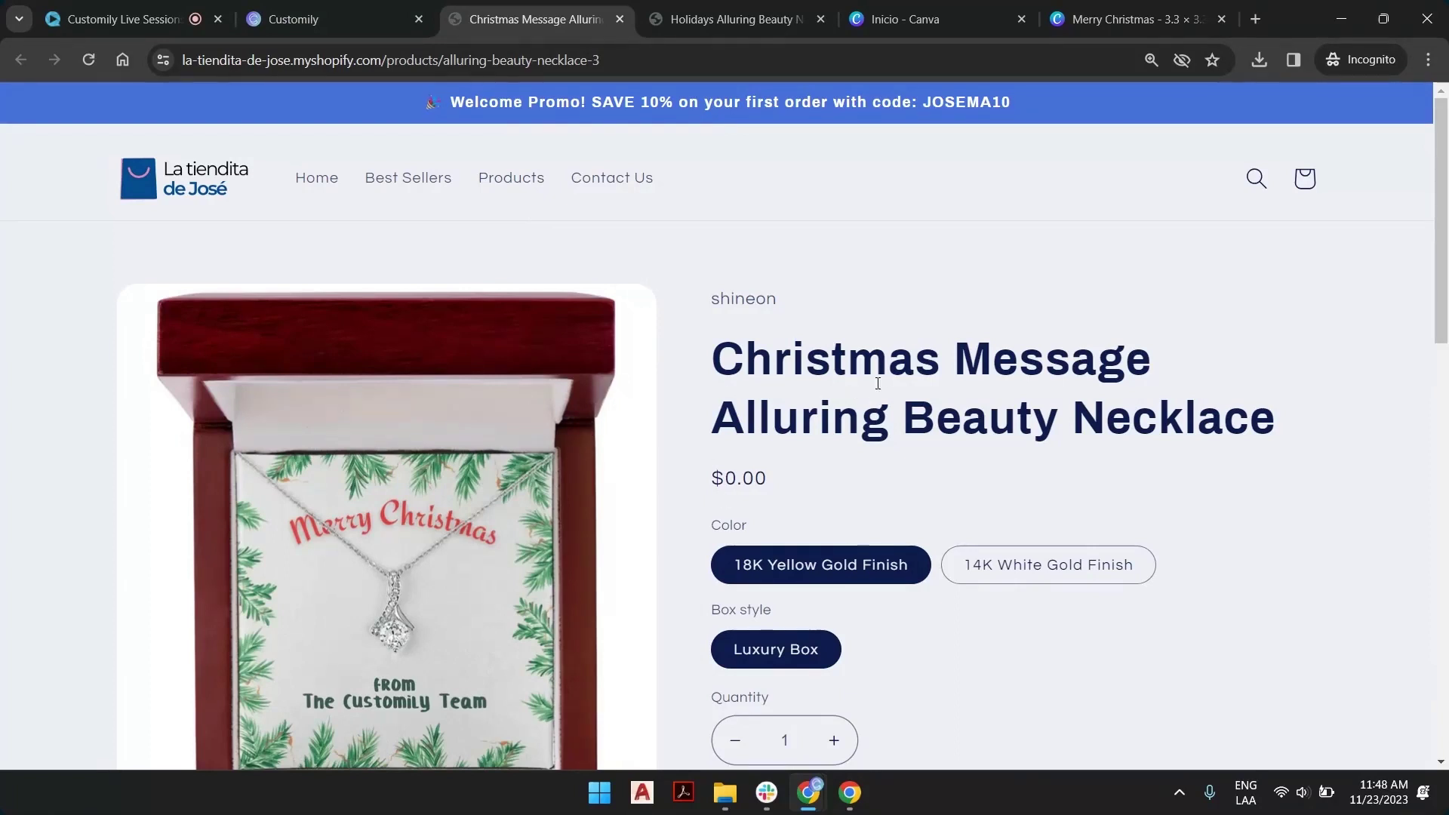
scroll(842, 367, down, 1)
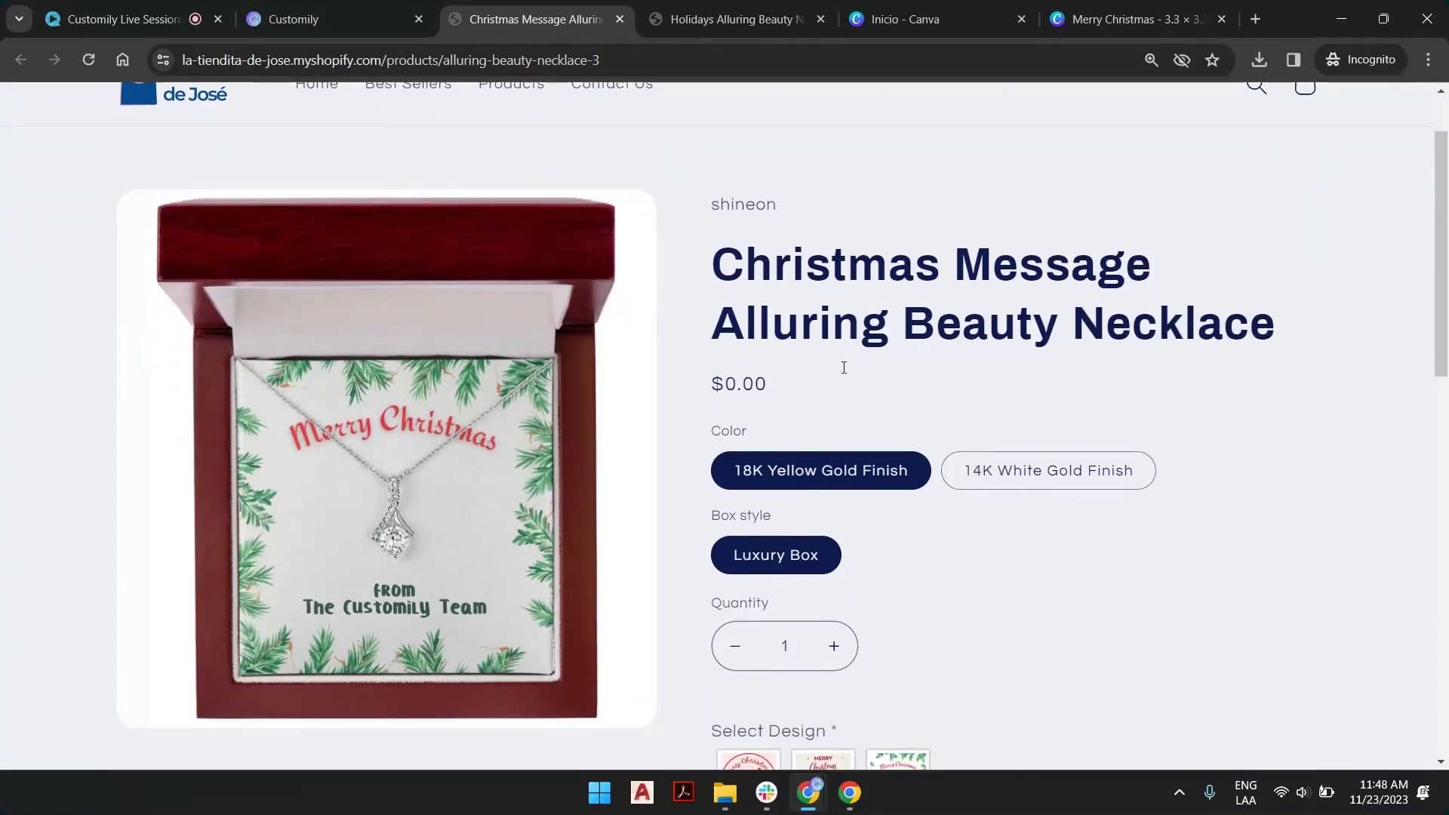
triple_click(758, 383)
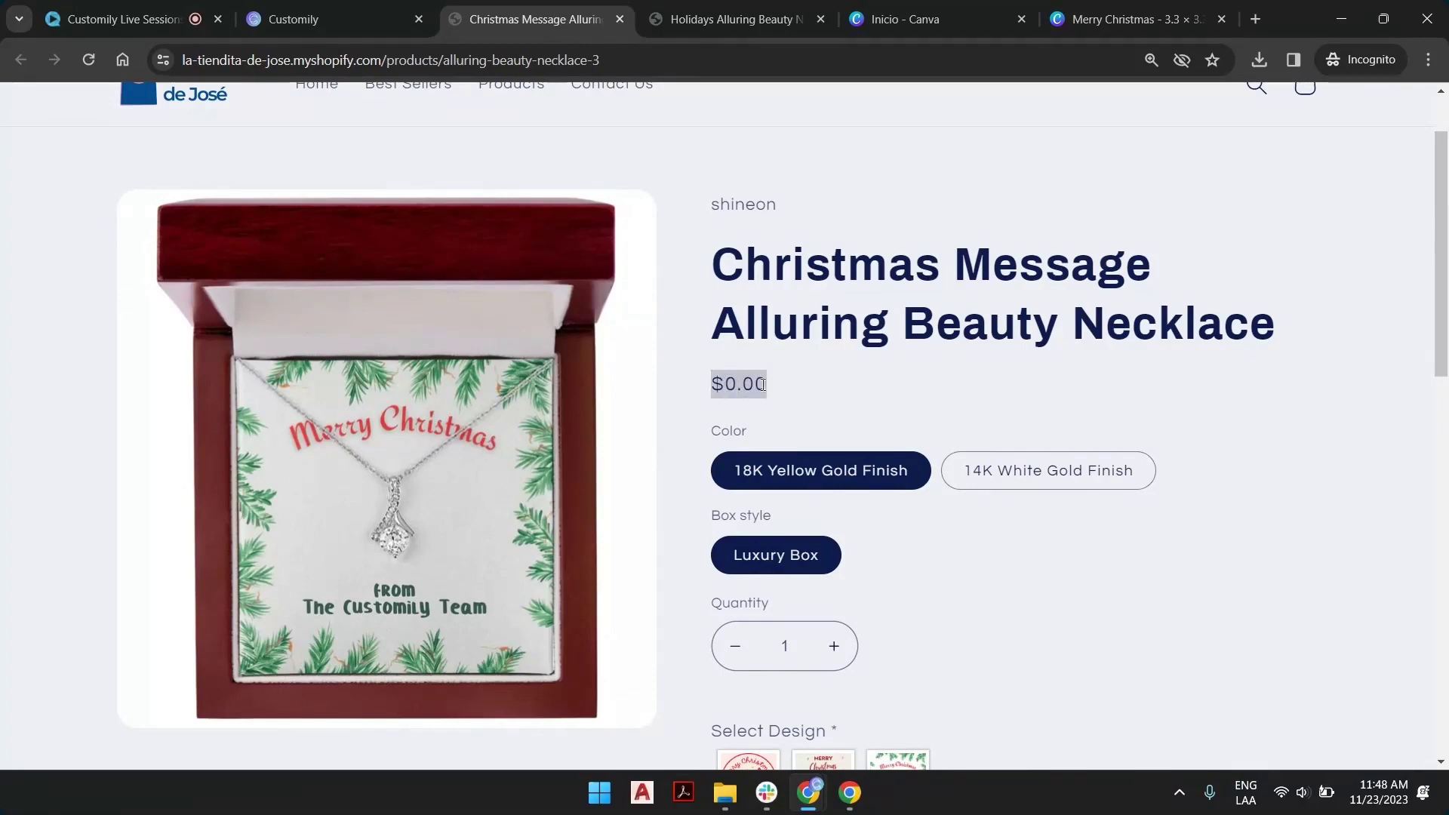
Step: Choose the Red Stocking design on the necklace's store page and enter the two-line message "from / Customily"
click(786, 393)
scroll(1023, 499, down, 1)
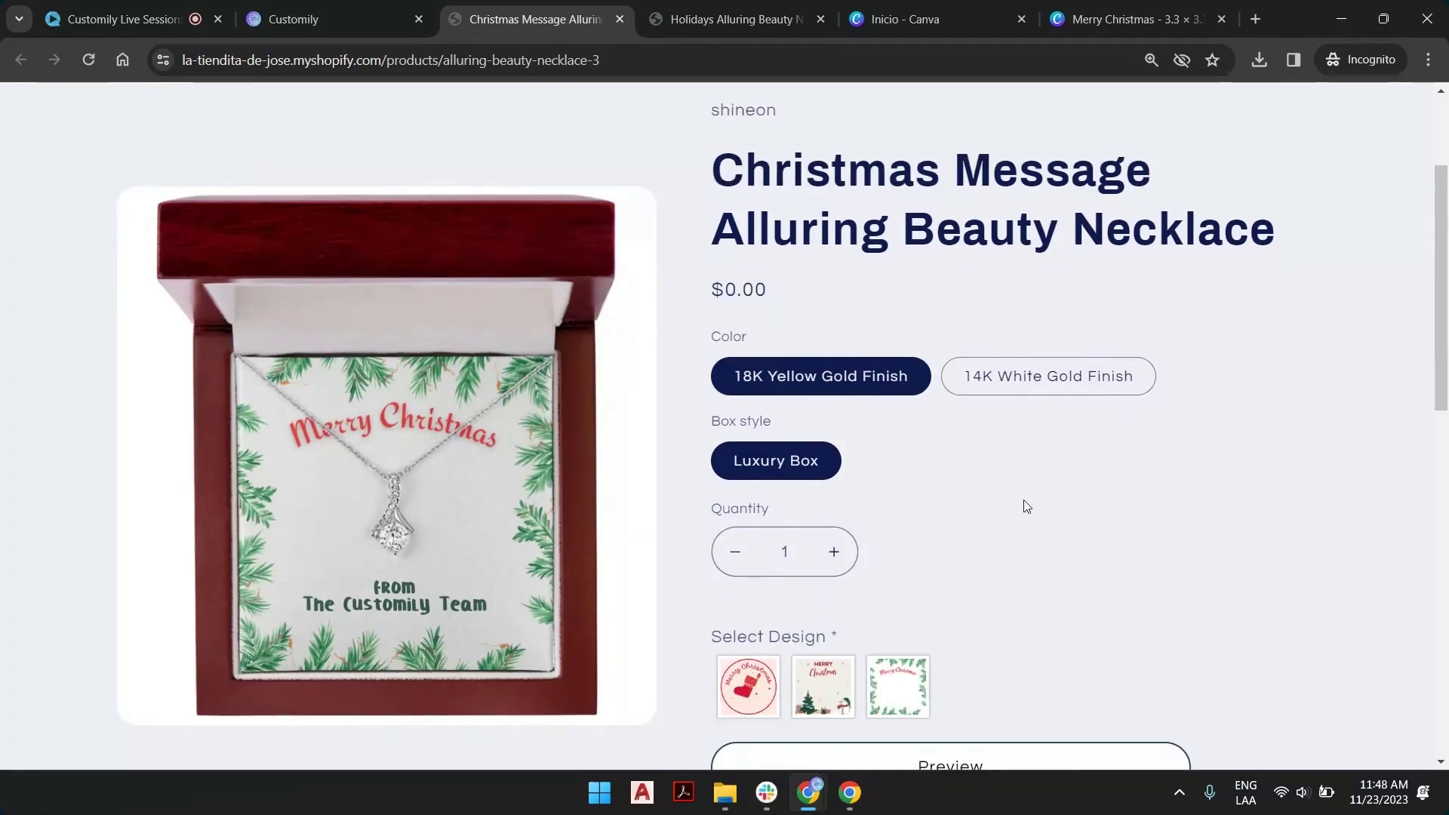
scroll(910, 510, down, 5)
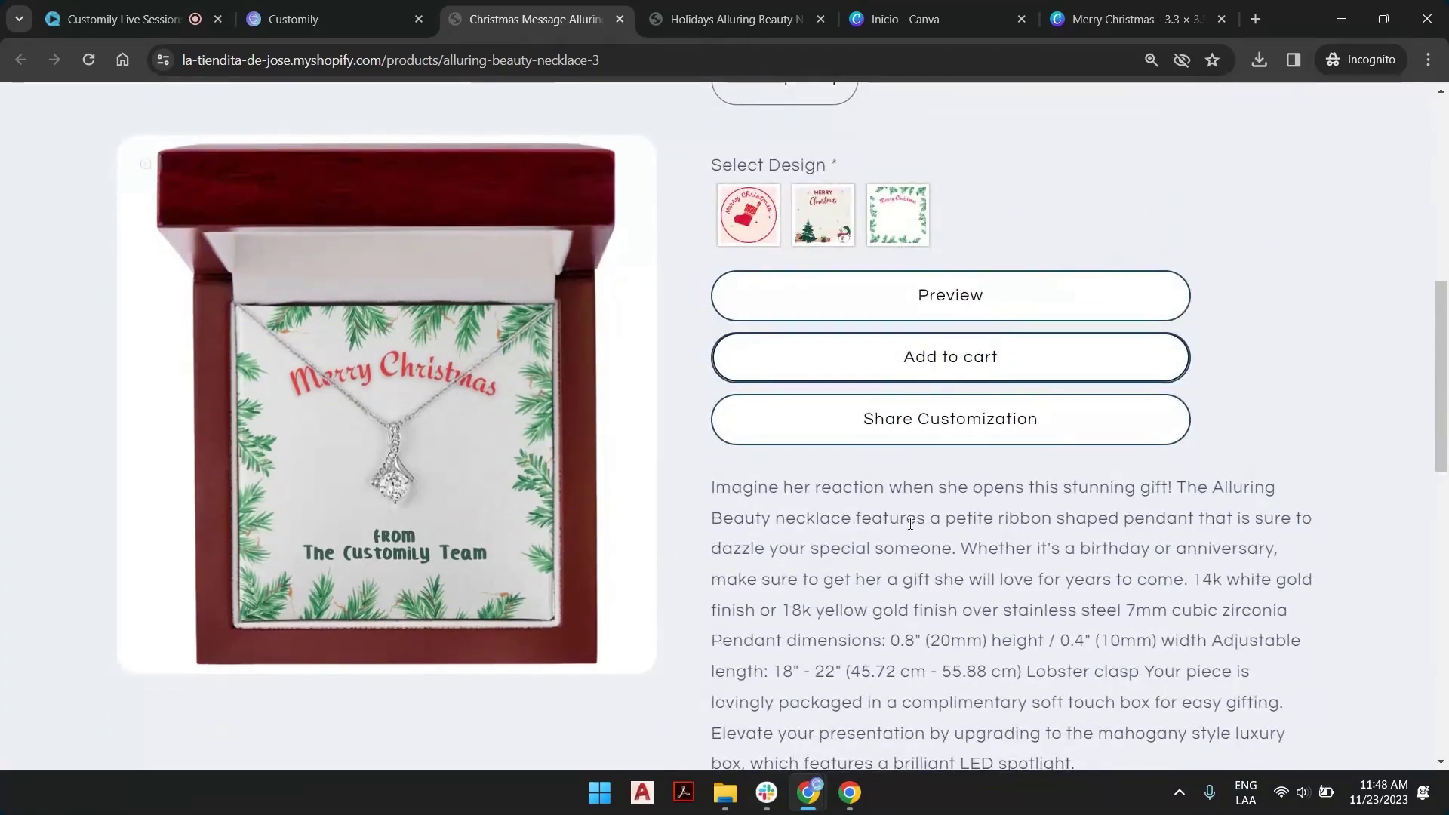
scroll(562, 674, up, 6)
scroll(1009, 554, down, 4)
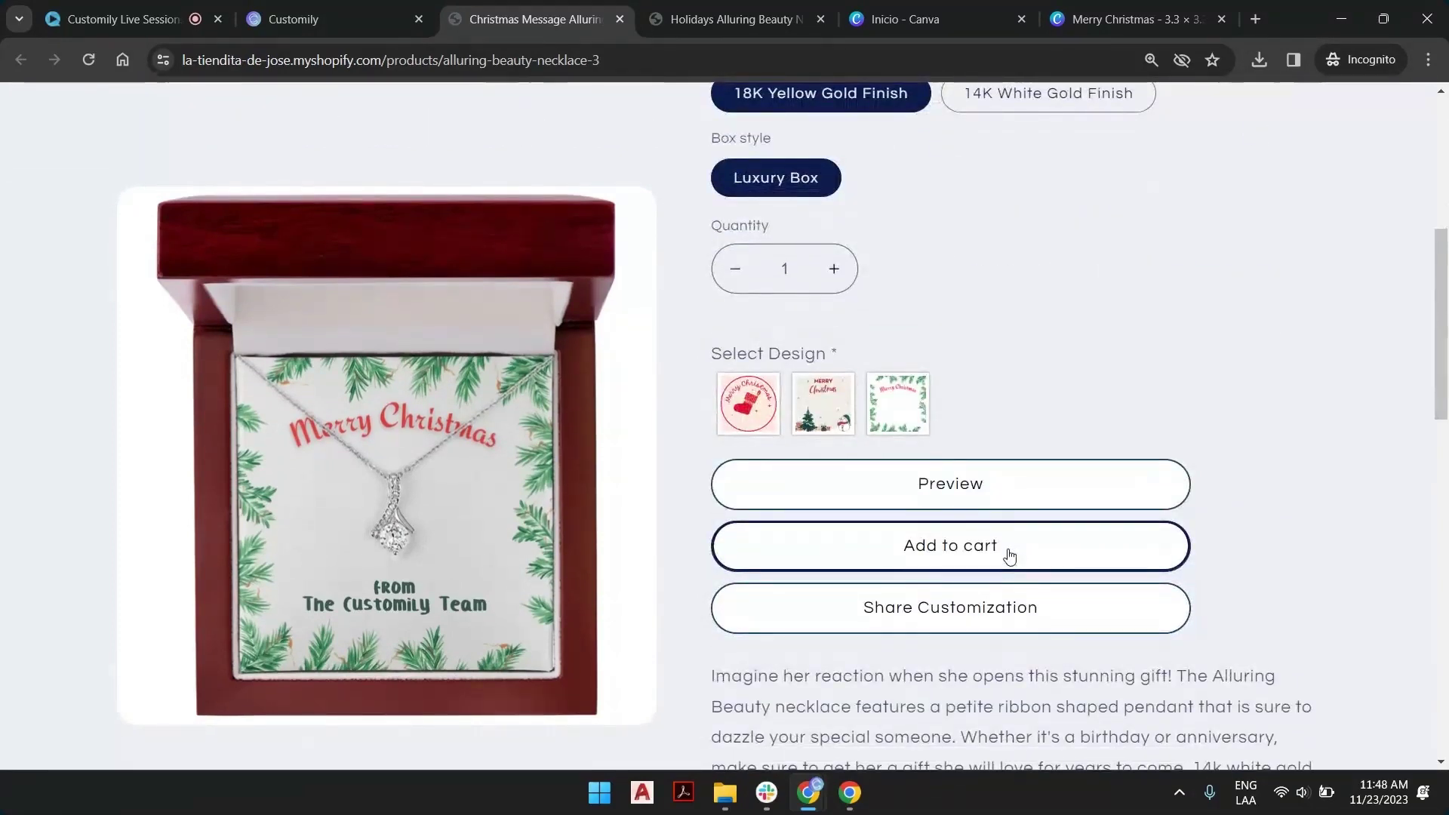
scroll(1012, 324, up, 4)
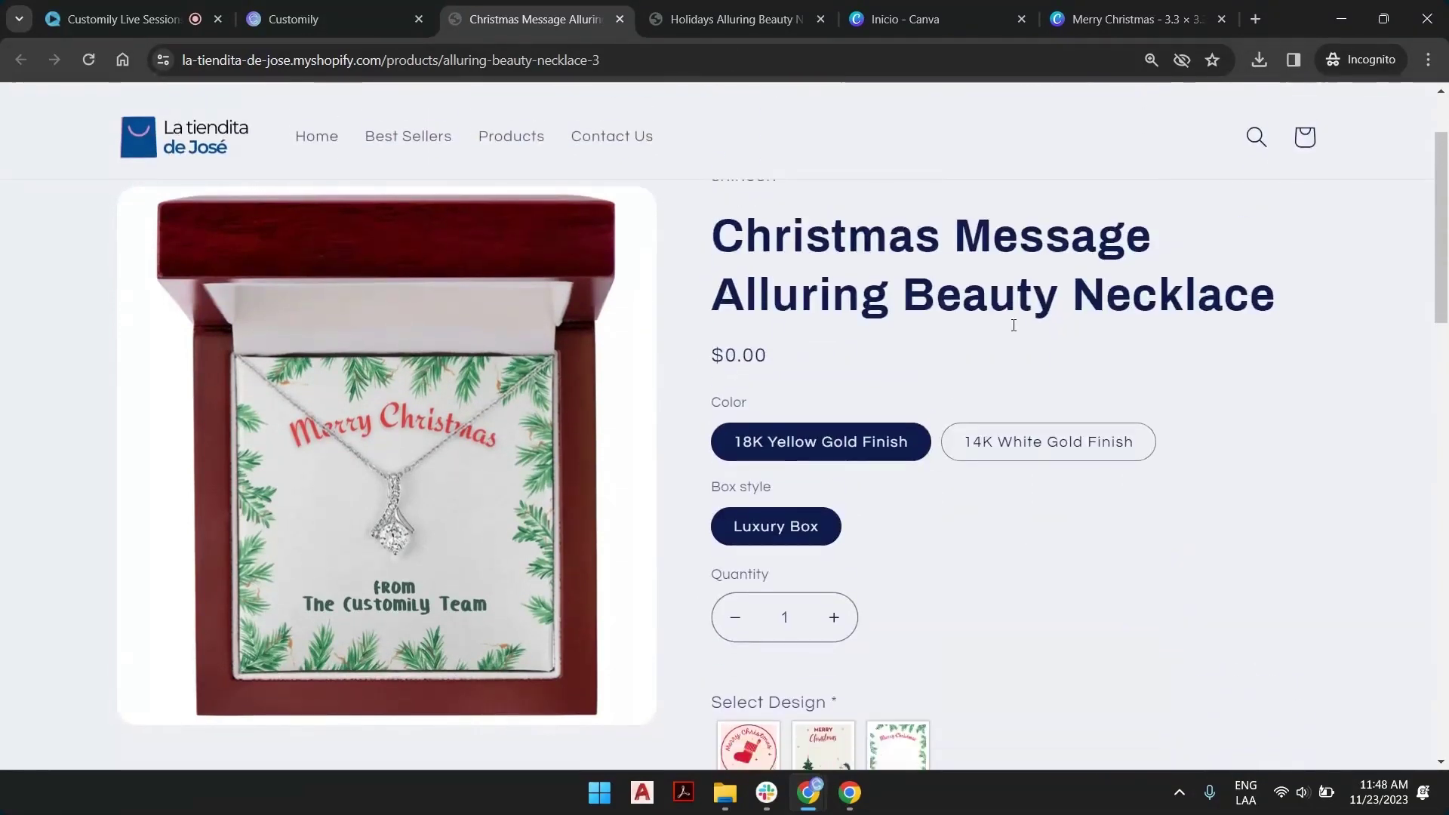
scroll(1012, 275, down, 5)
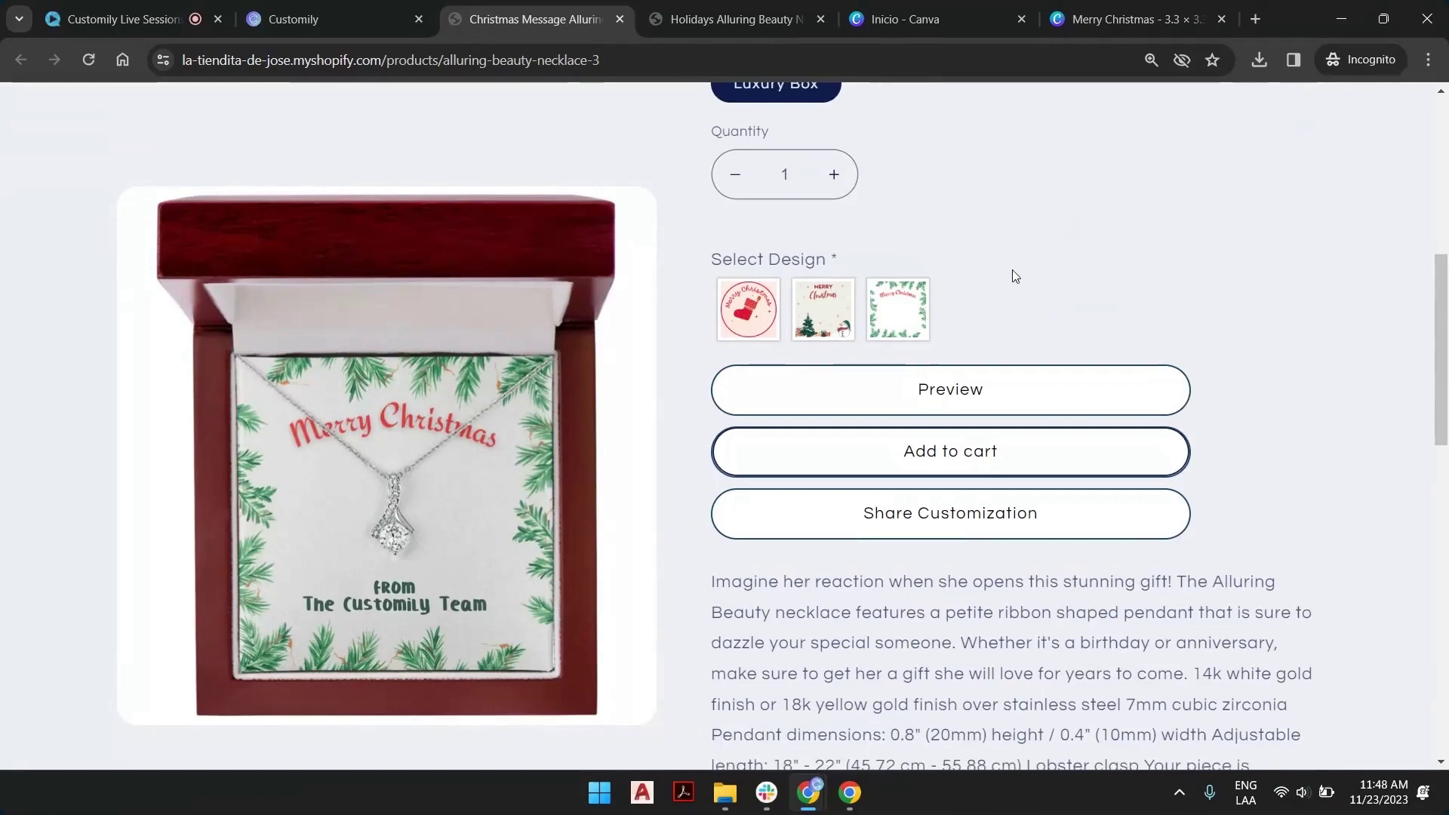
click(755, 316)
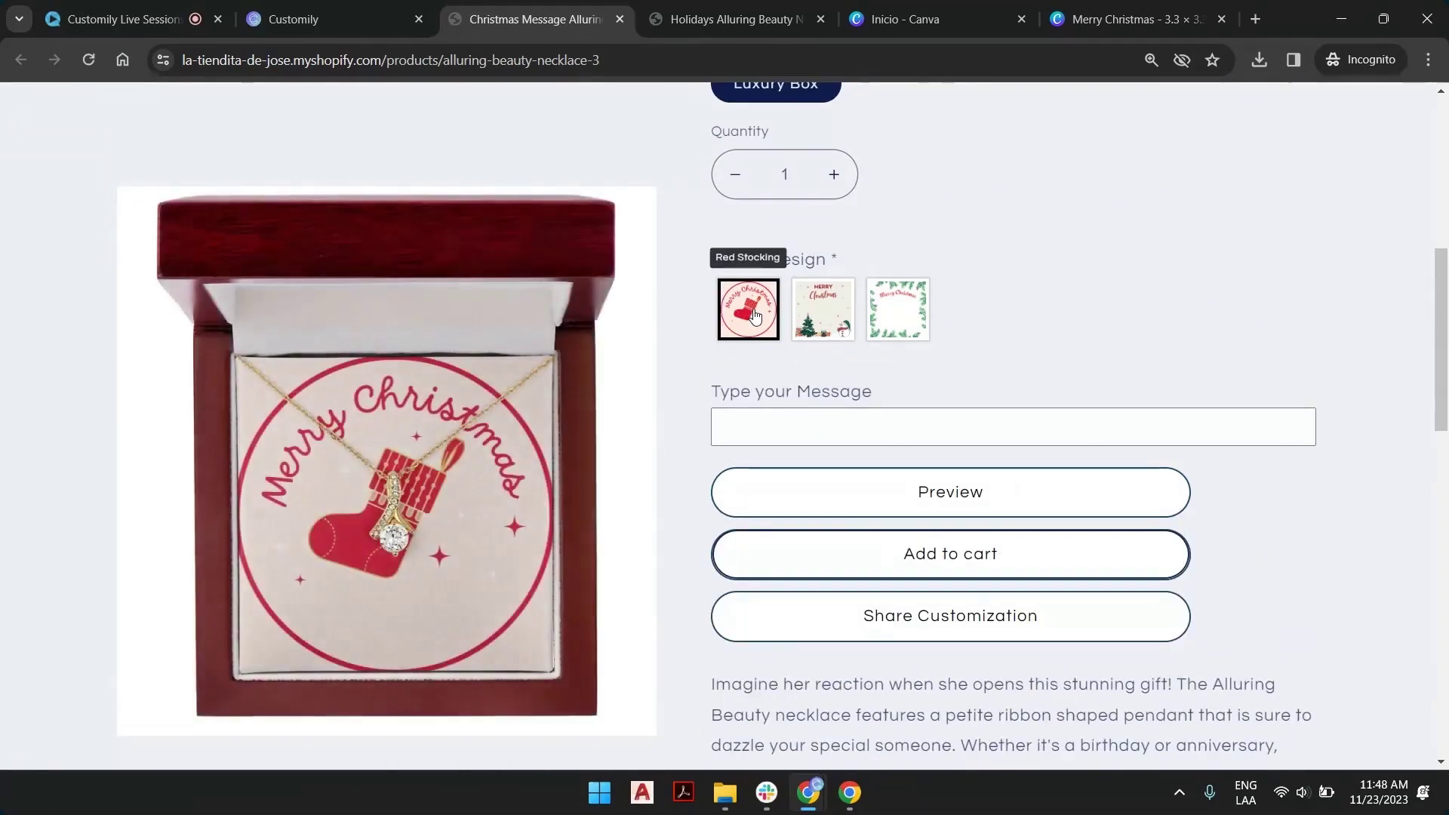
click(838, 424)
text(from)
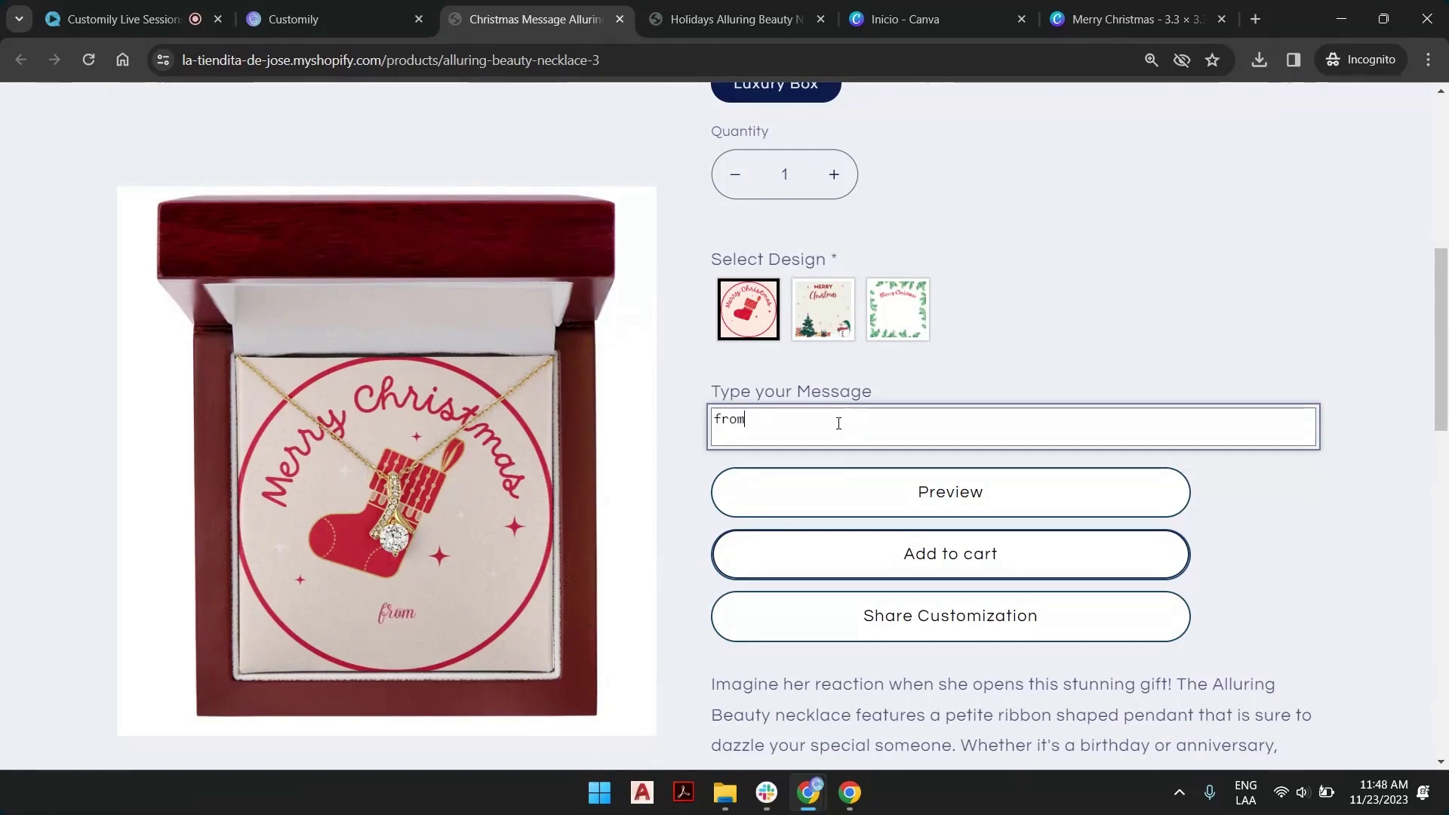
key(Return)
text(Customily)
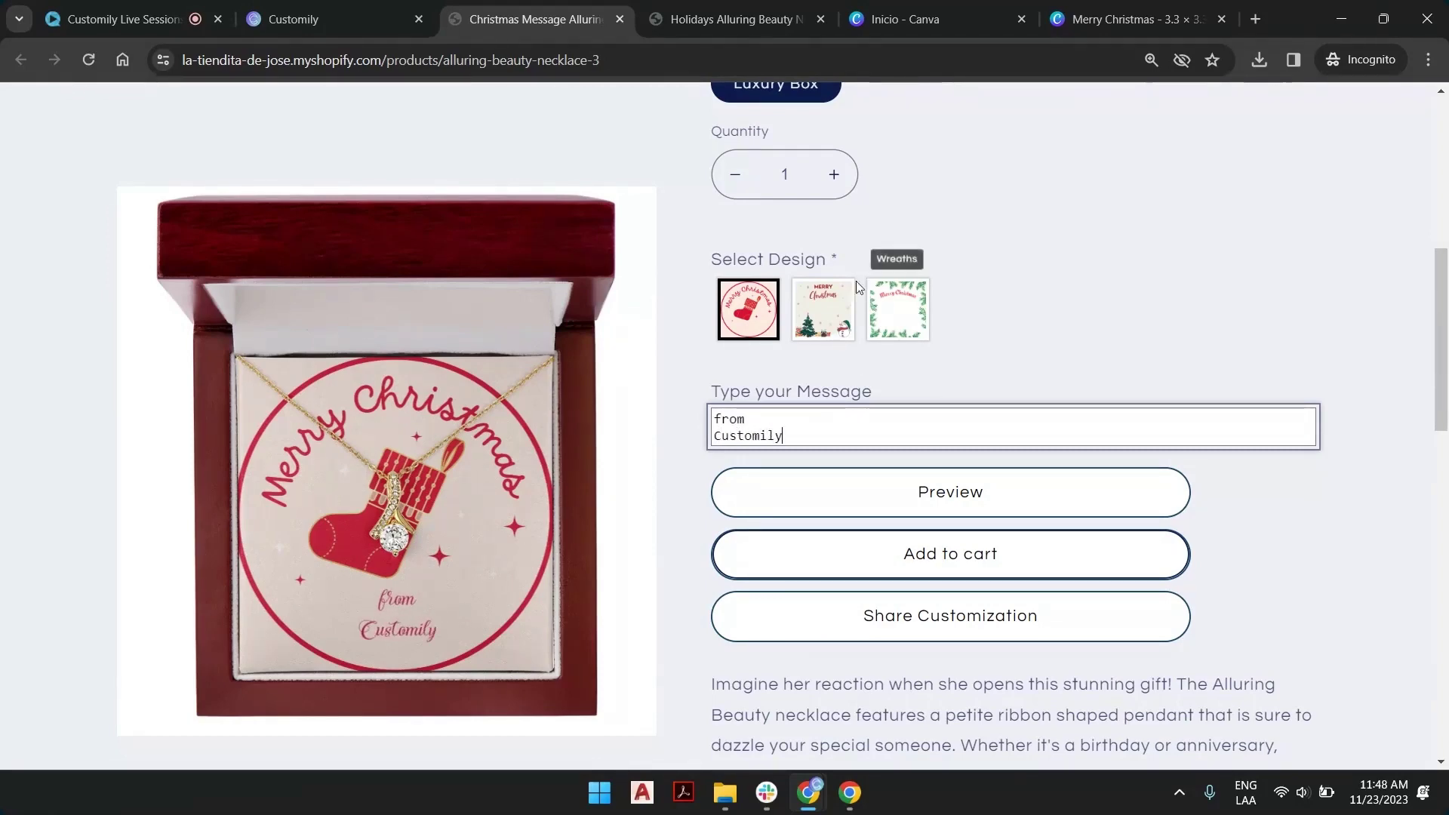
Step: Compare the message on the Snowman and Wreaths designs, and insert a blank line above the message on Snowman
click(813, 311)
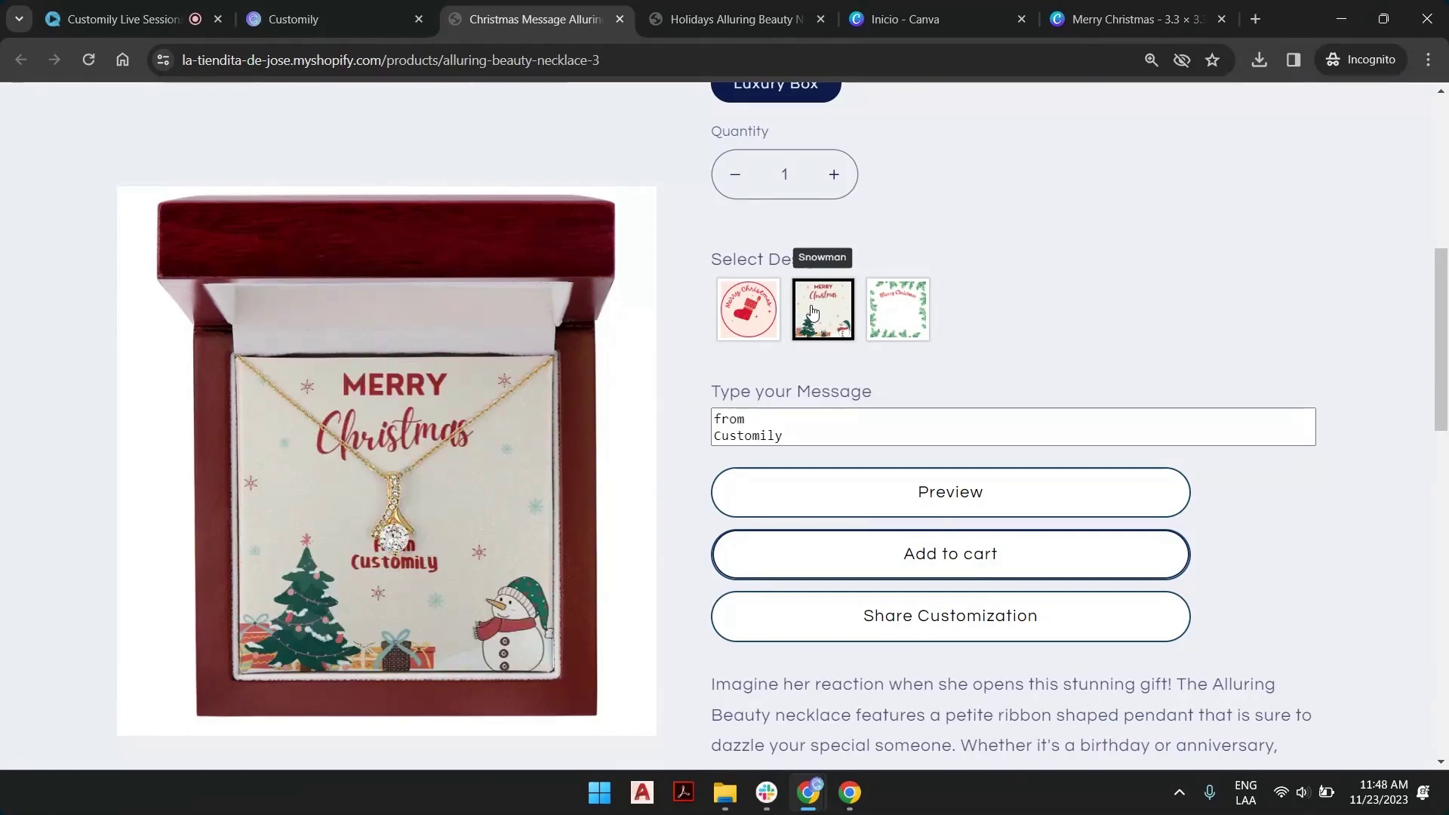
click(718, 416)
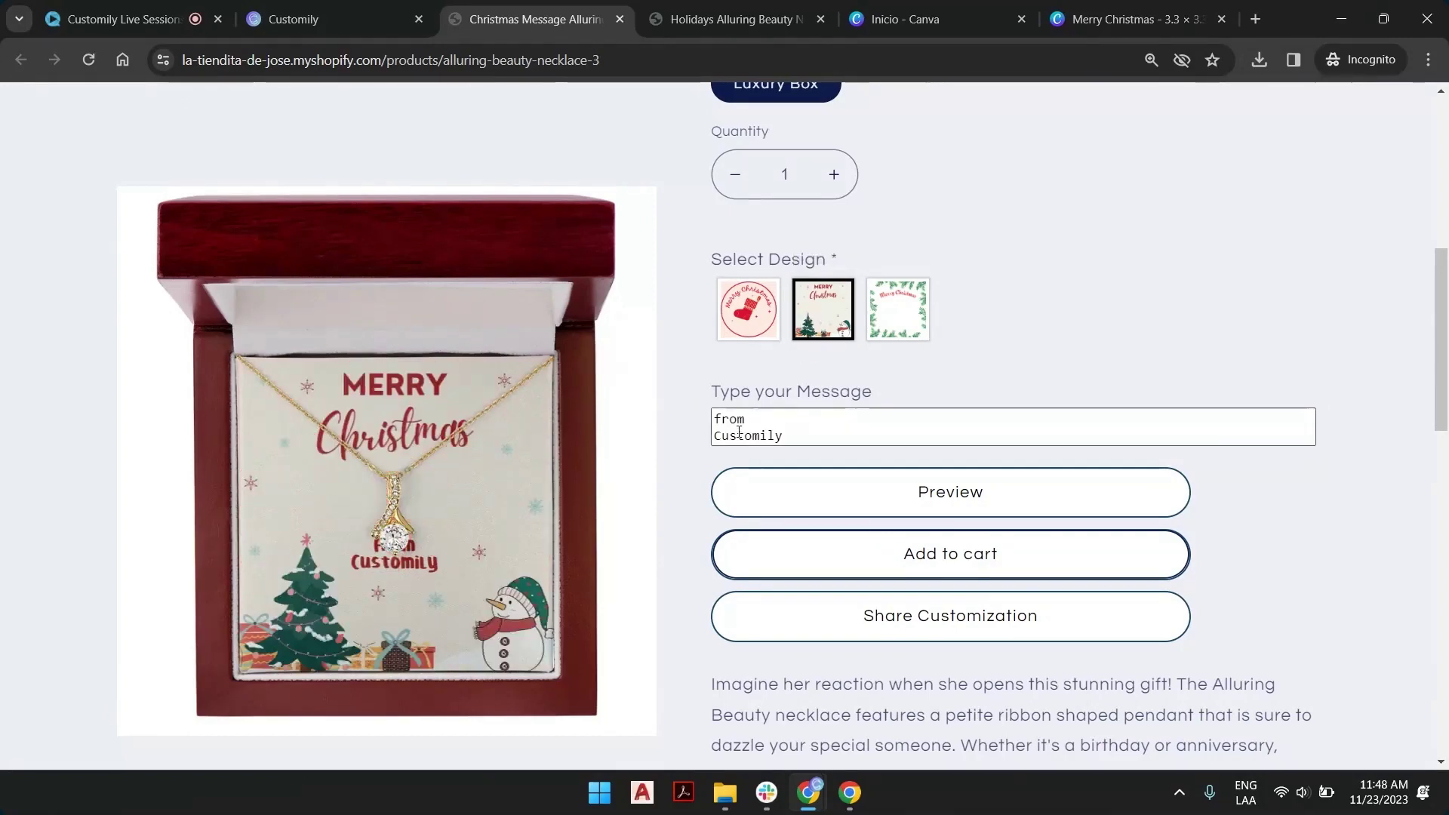
click(898, 309)
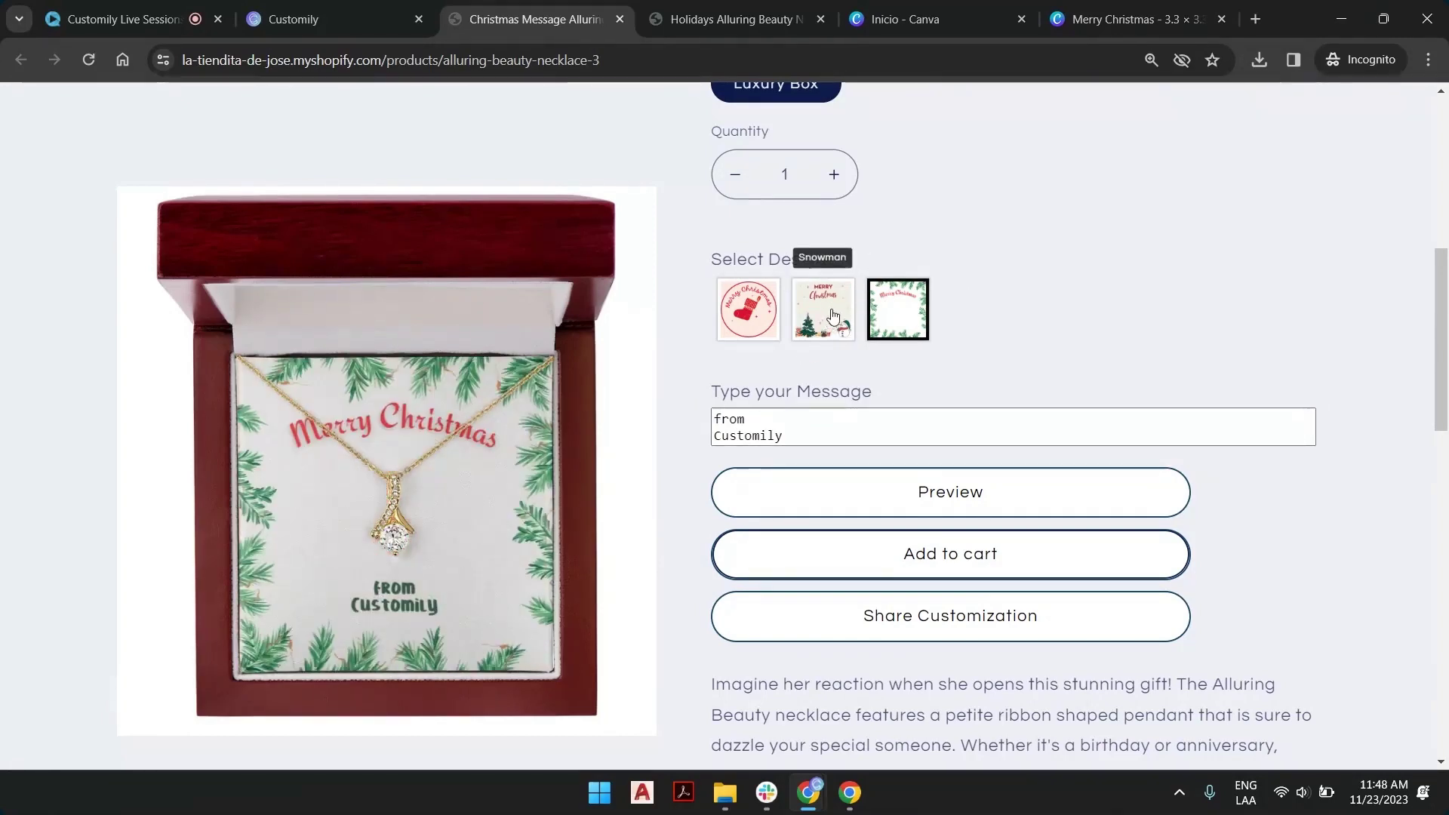
click(831, 320)
click(713, 420)
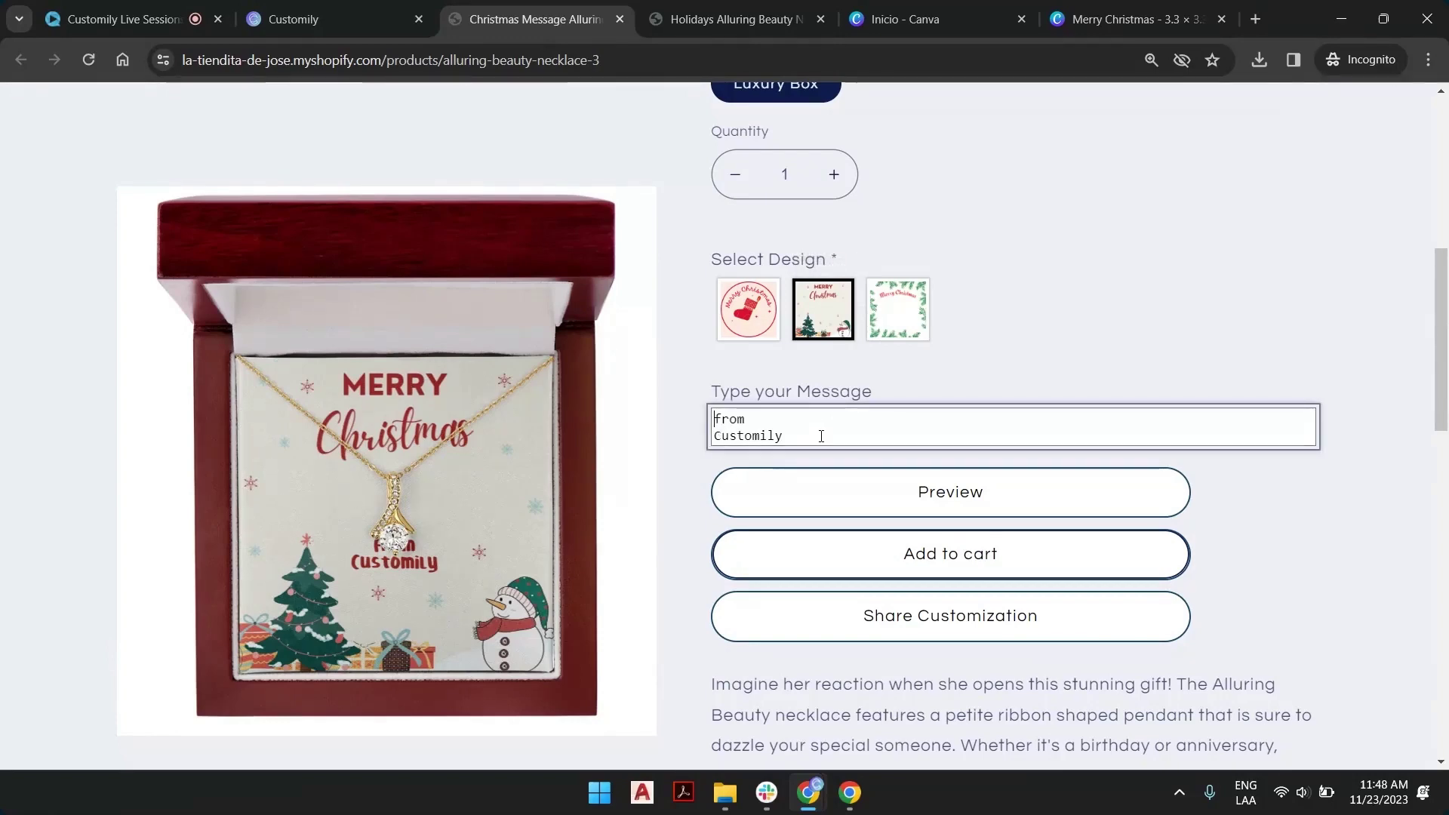
key(Return)
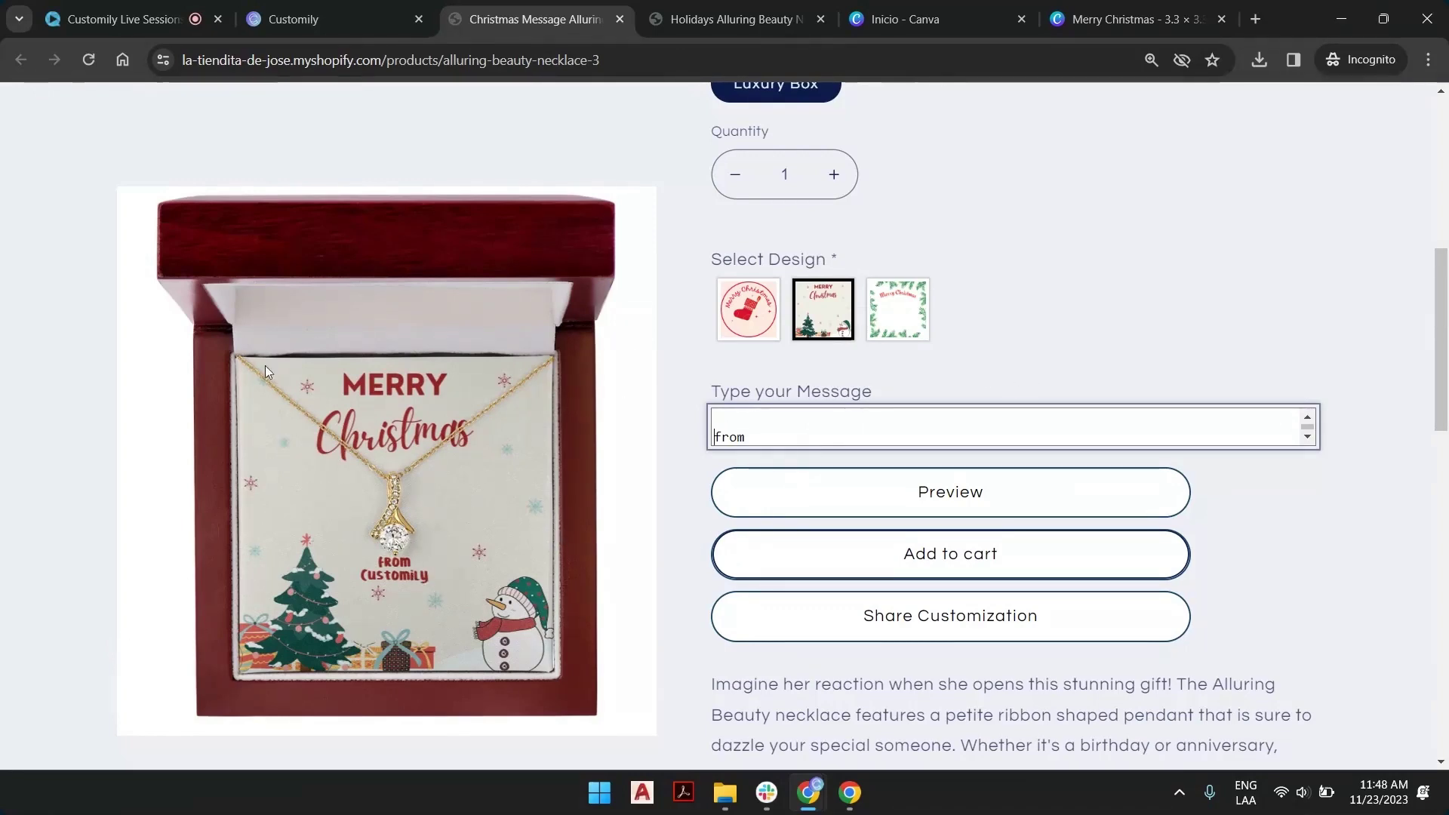
Step: Compare with the Holidays Alluring Beauty Necklace page, and return to the Christmas Message necklace page to review the message text
scroll(858, 405, up, 6)
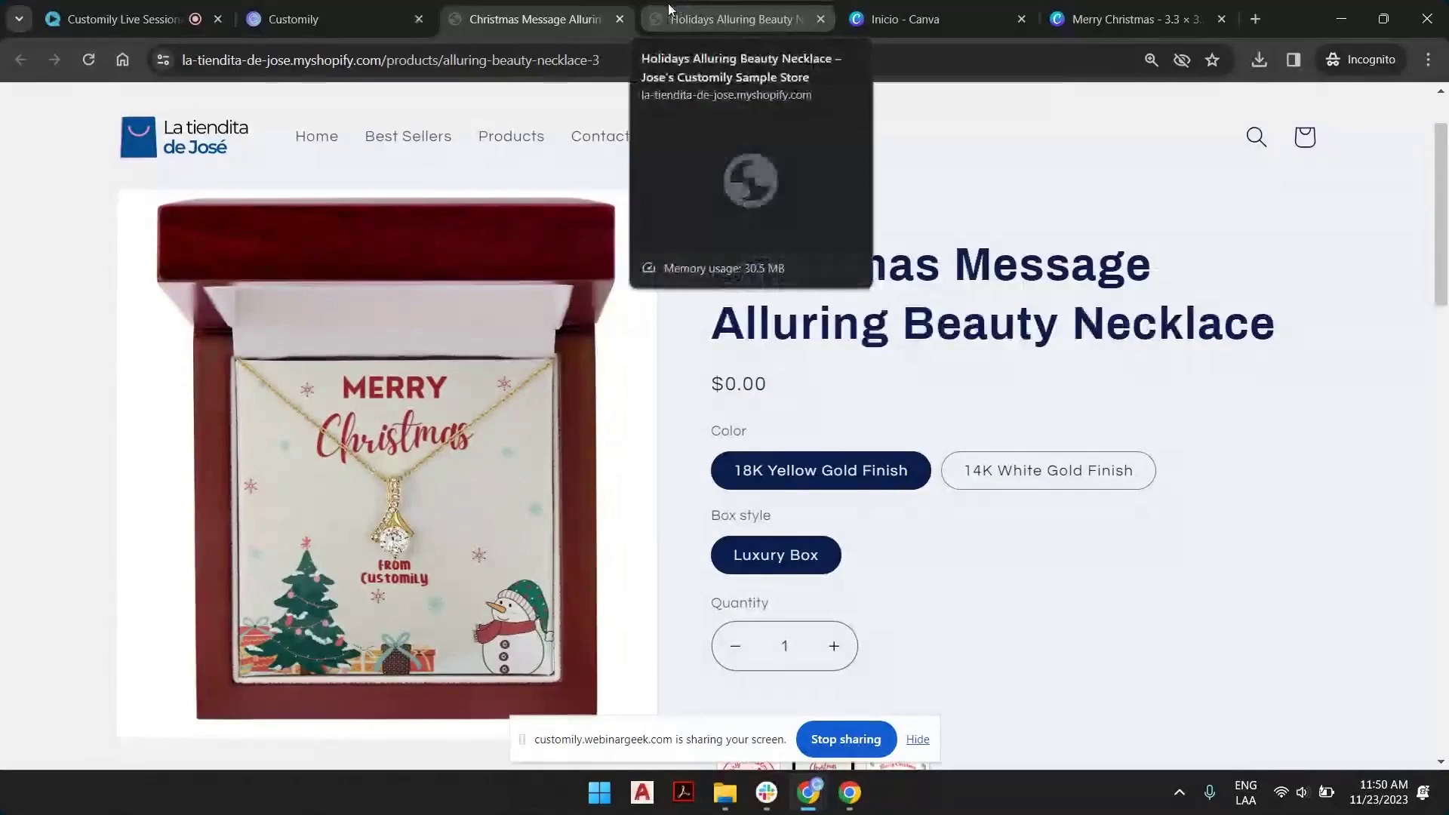
click(736, 19)
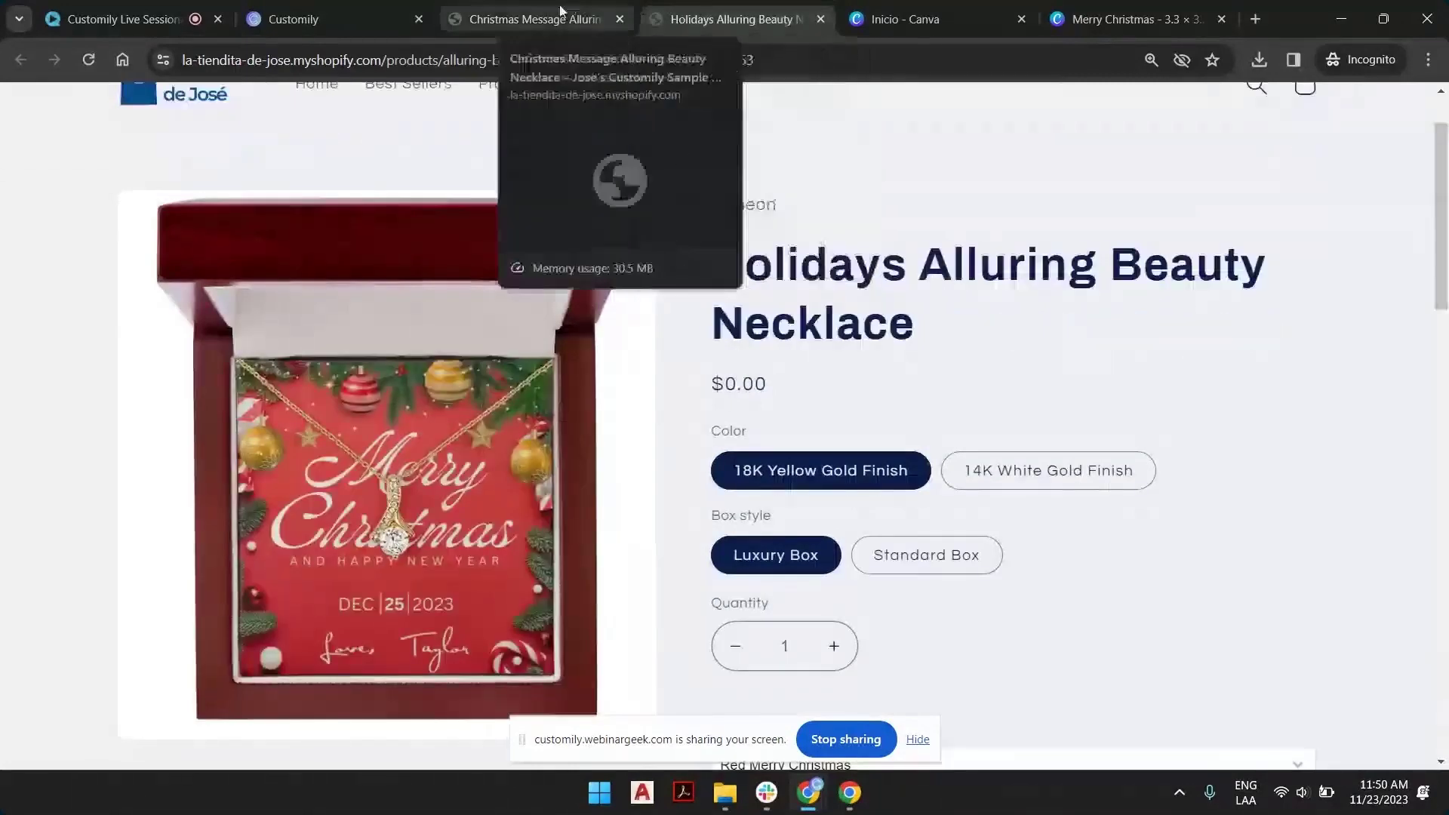
click(551, 10)
scroll(755, 555, down, 5)
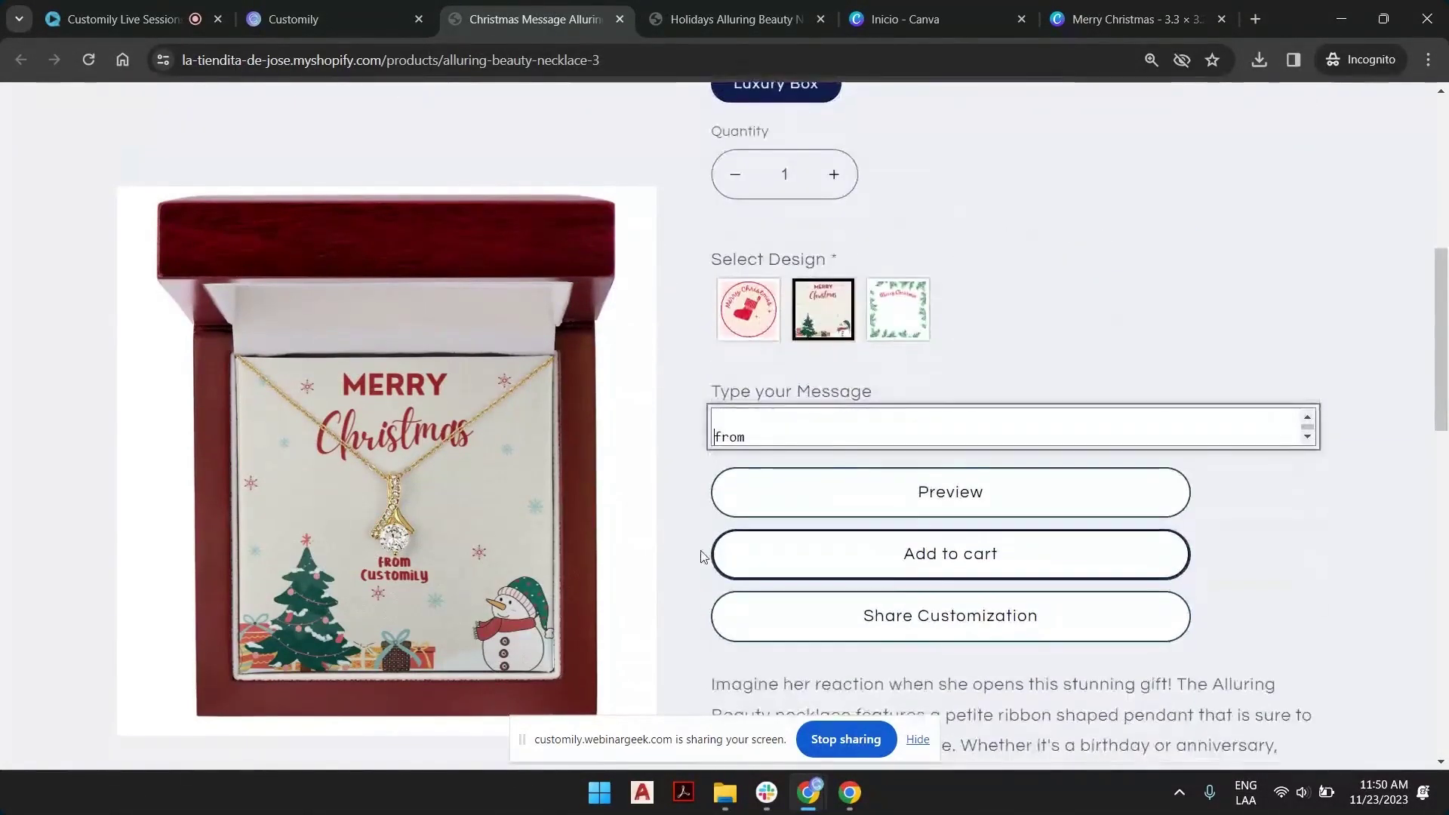
drag(714, 437, 778, 438)
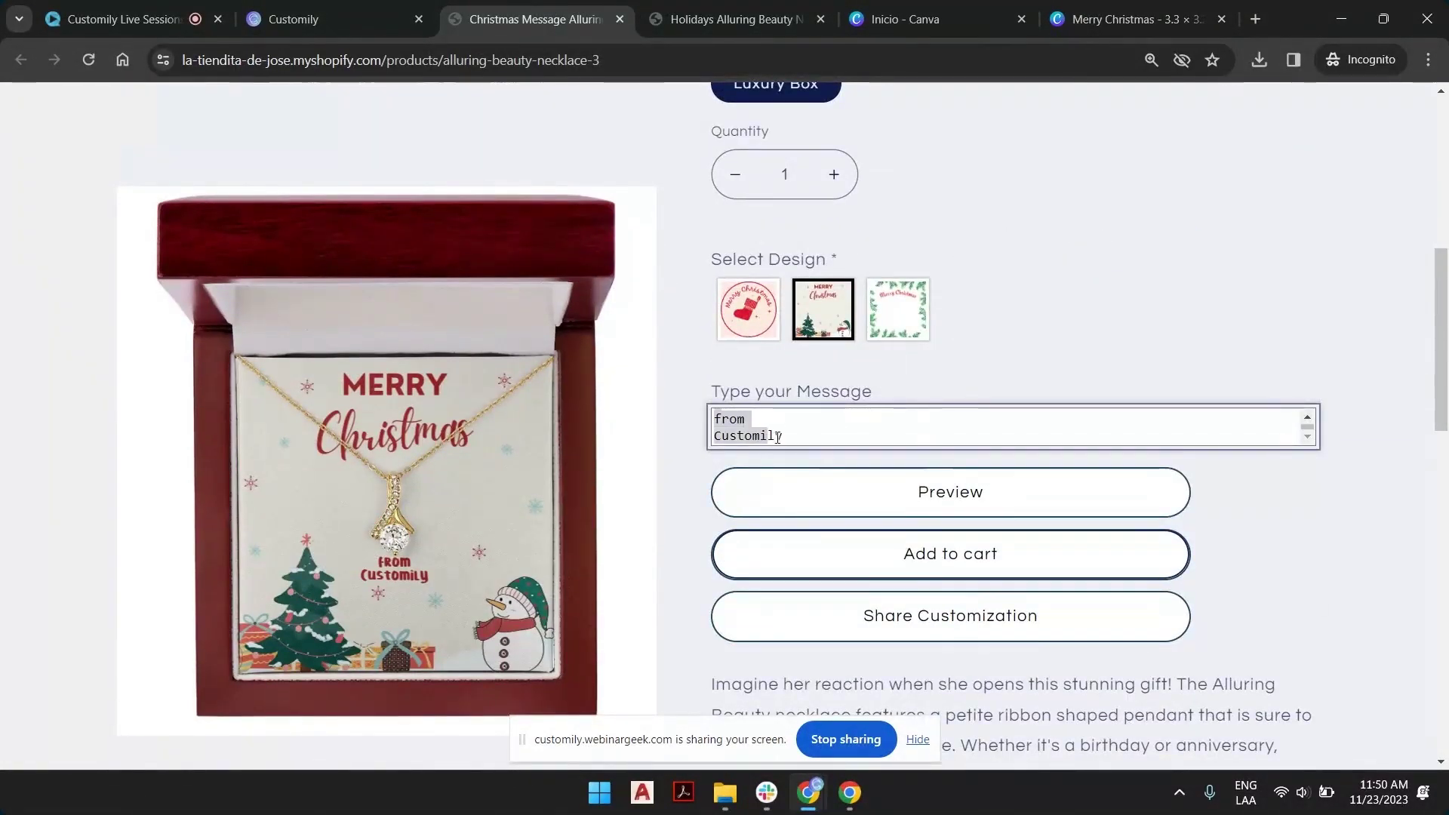
click(777, 437)
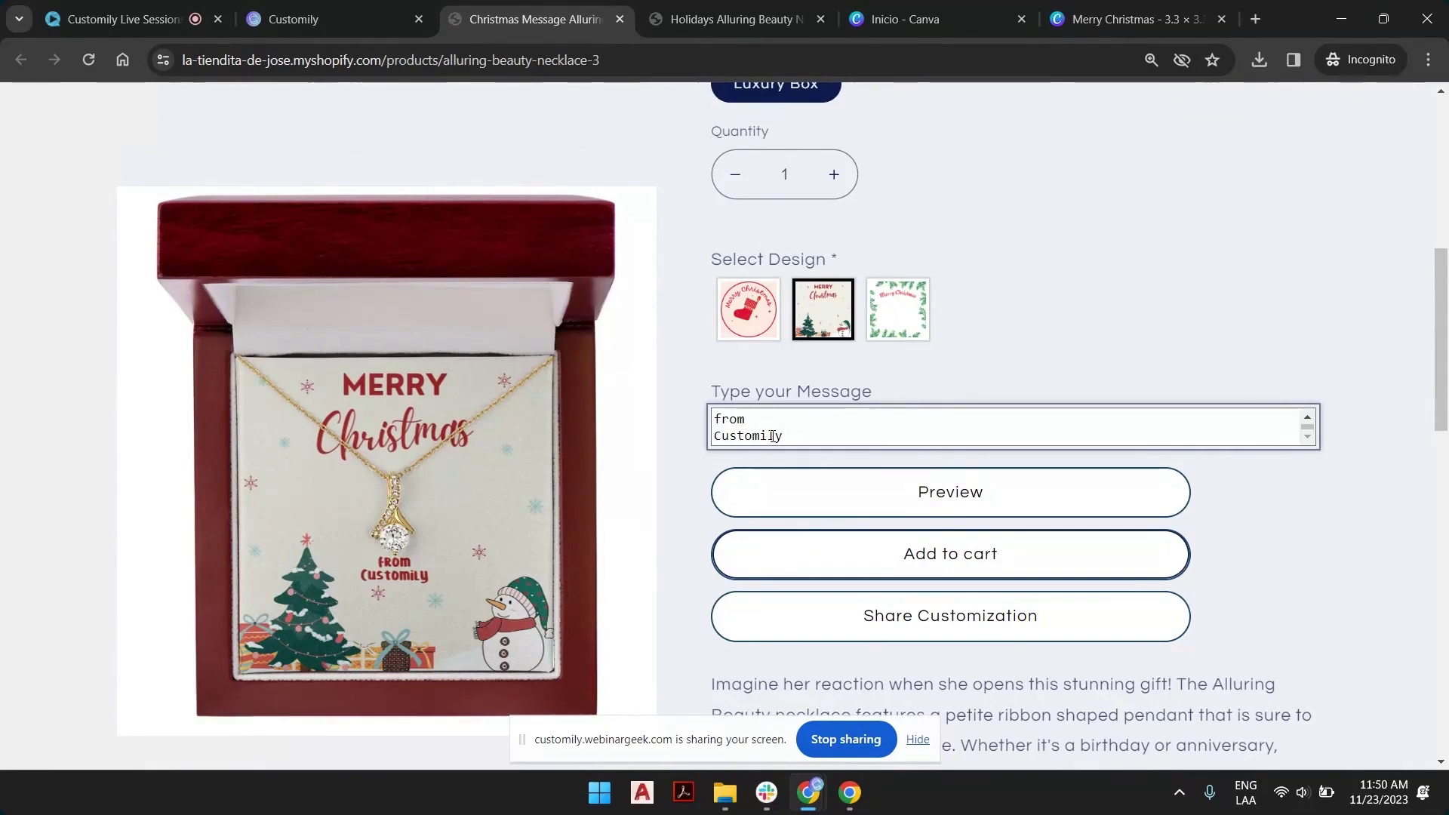
Step: Switch to Customily and open the Christmas Necklace Message Card option set assigned to the product
click(369, 11)
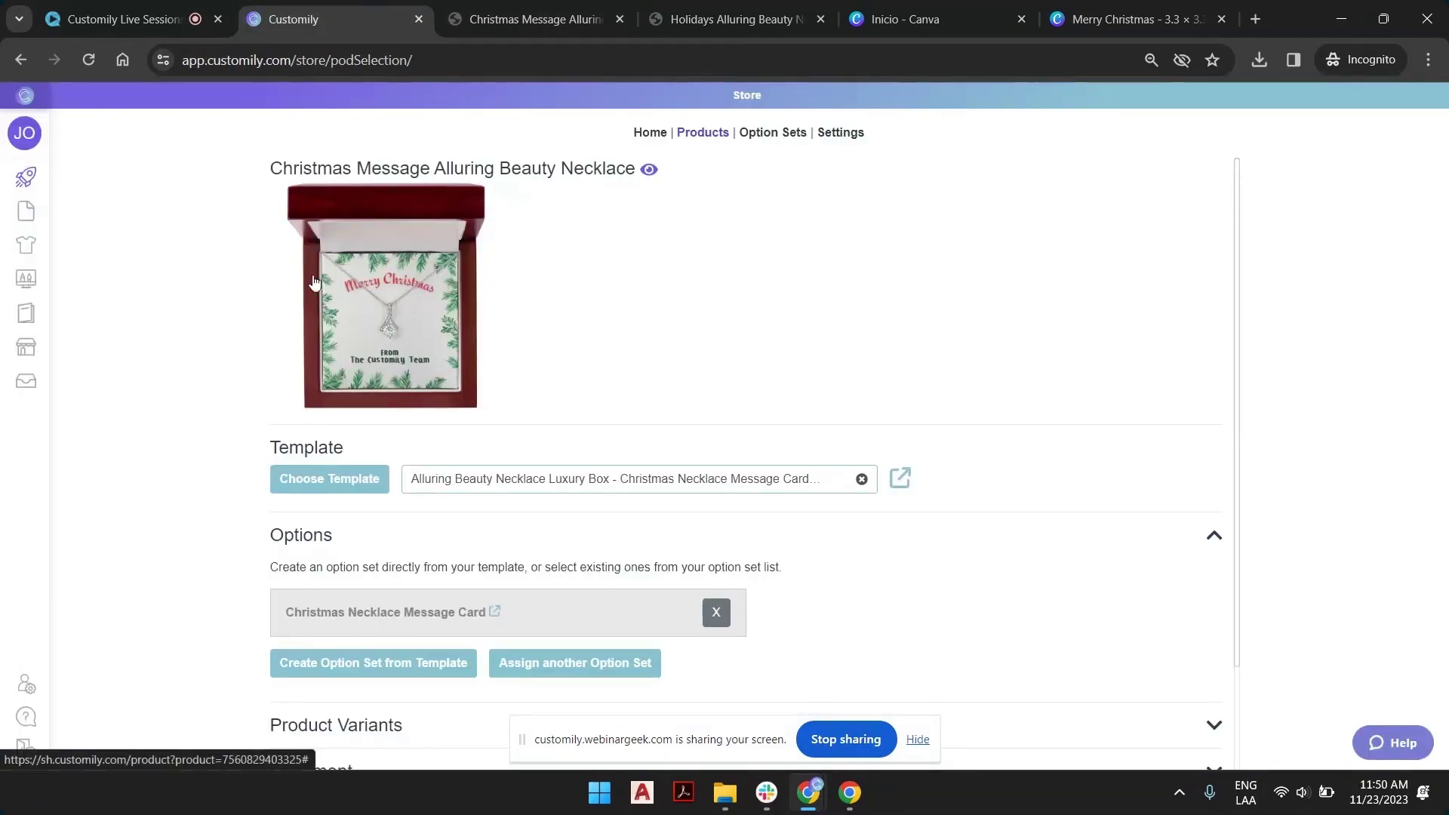
mouse_move(38, 357)
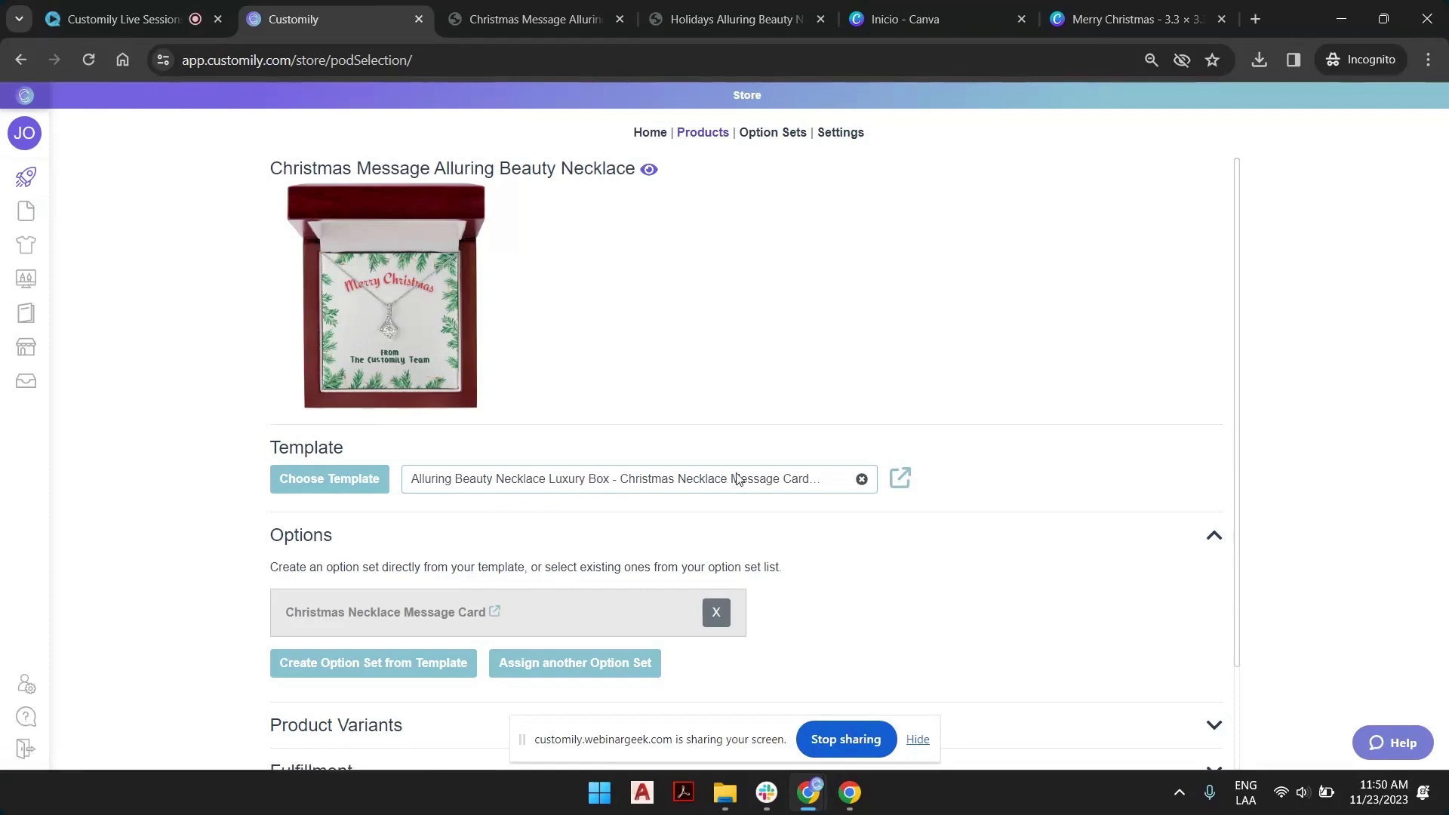
scroll(774, 478, down, 2)
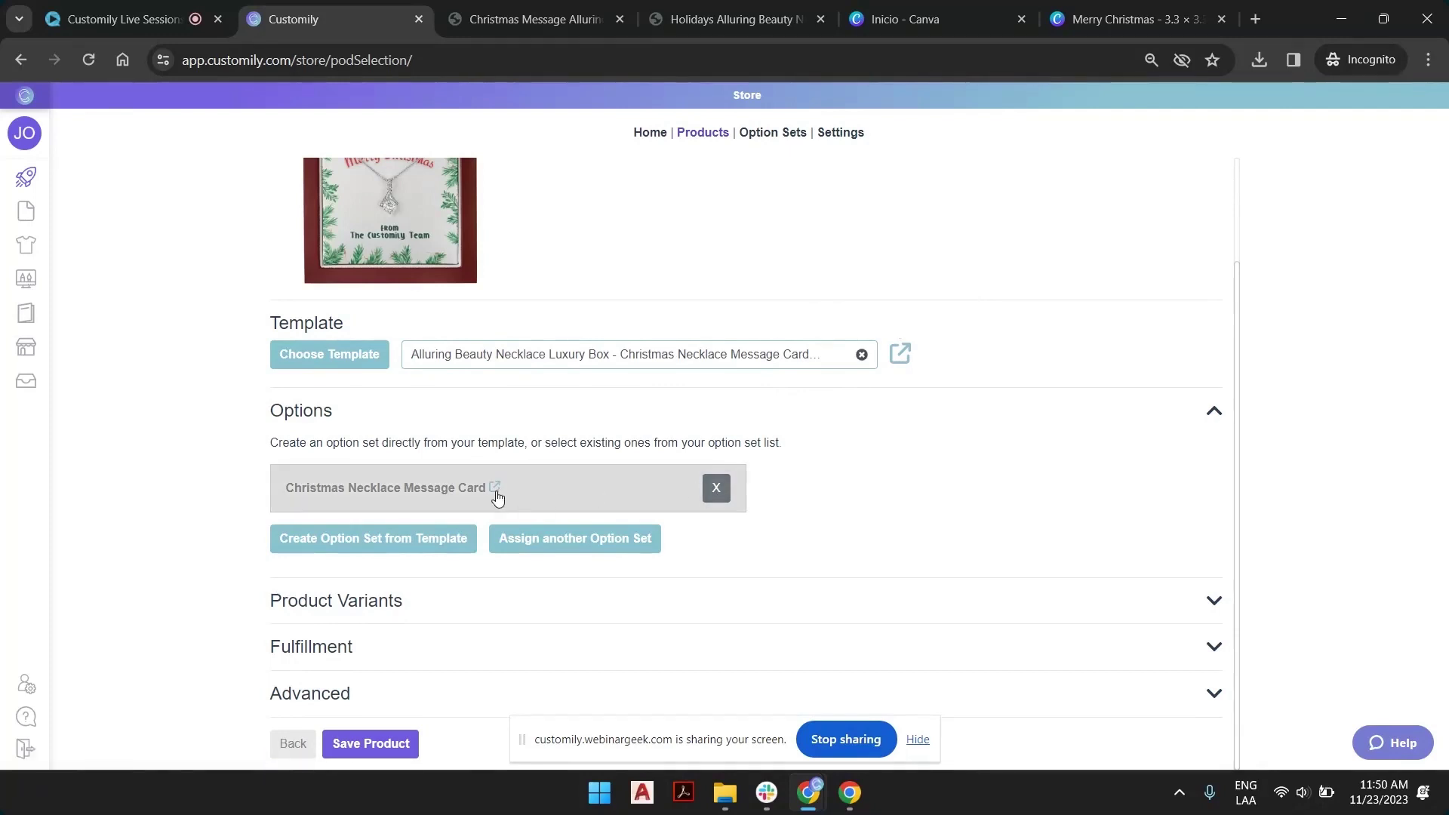
click(489, 18)
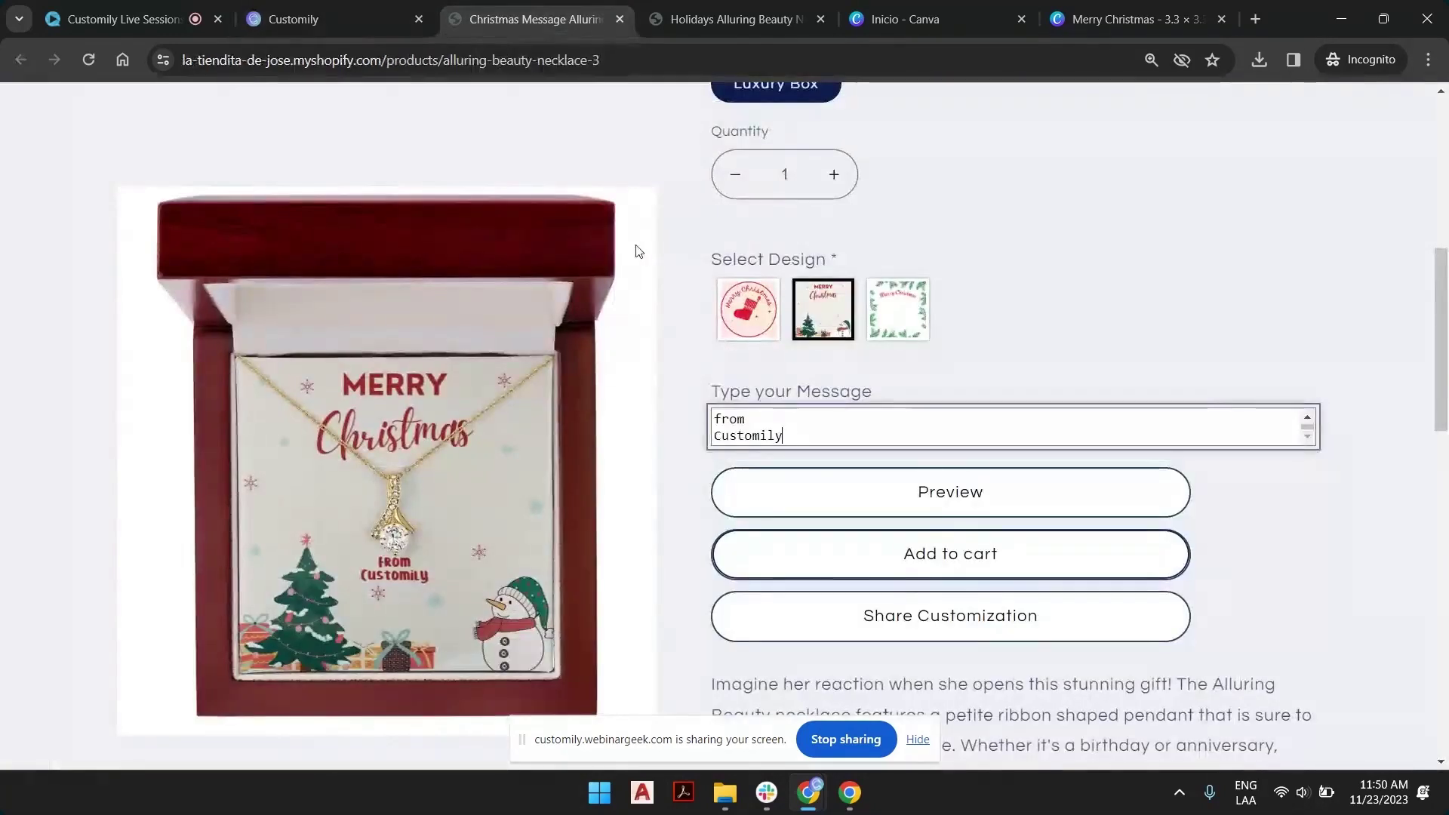
click(314, 15)
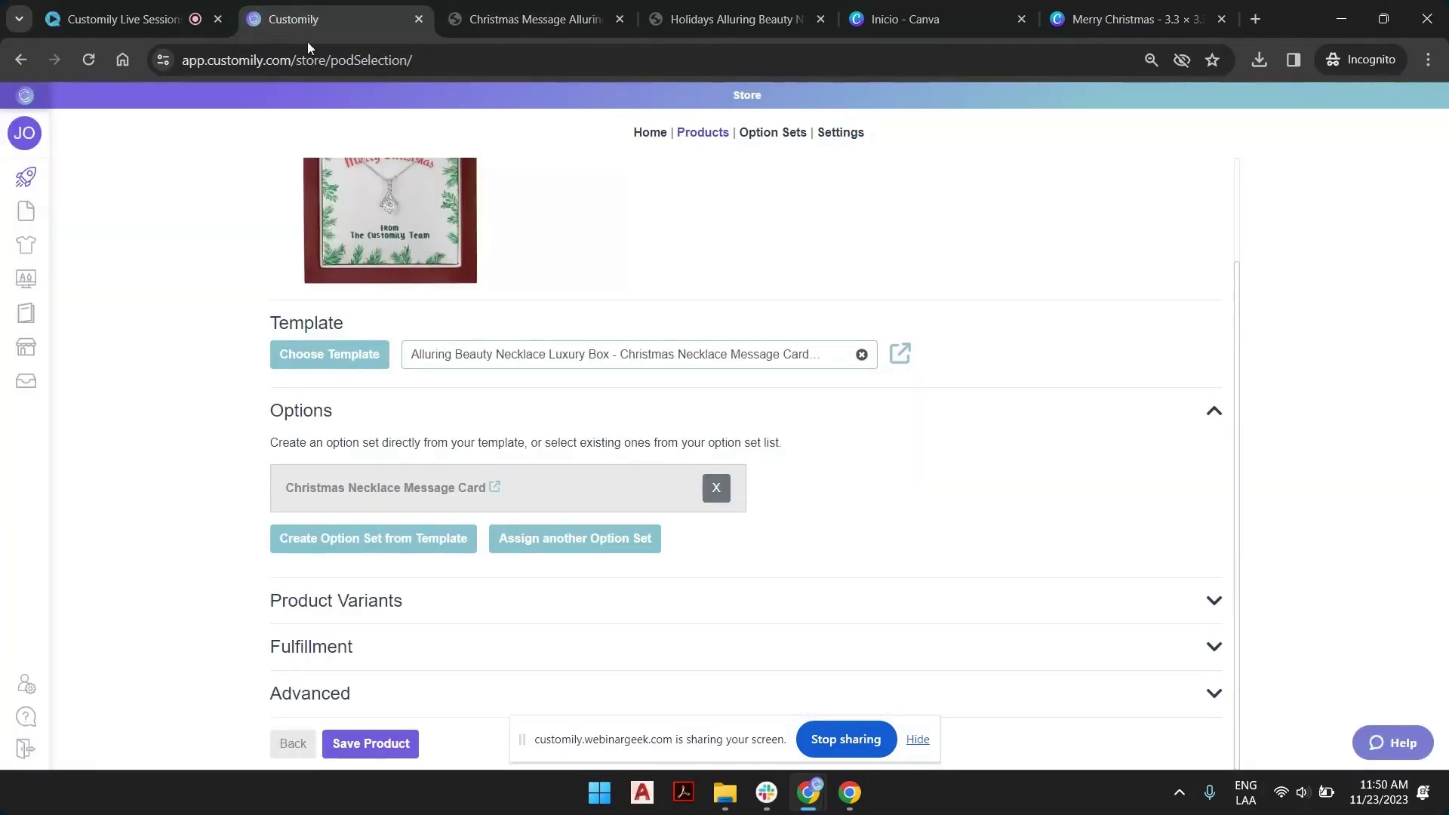
click(369, 490)
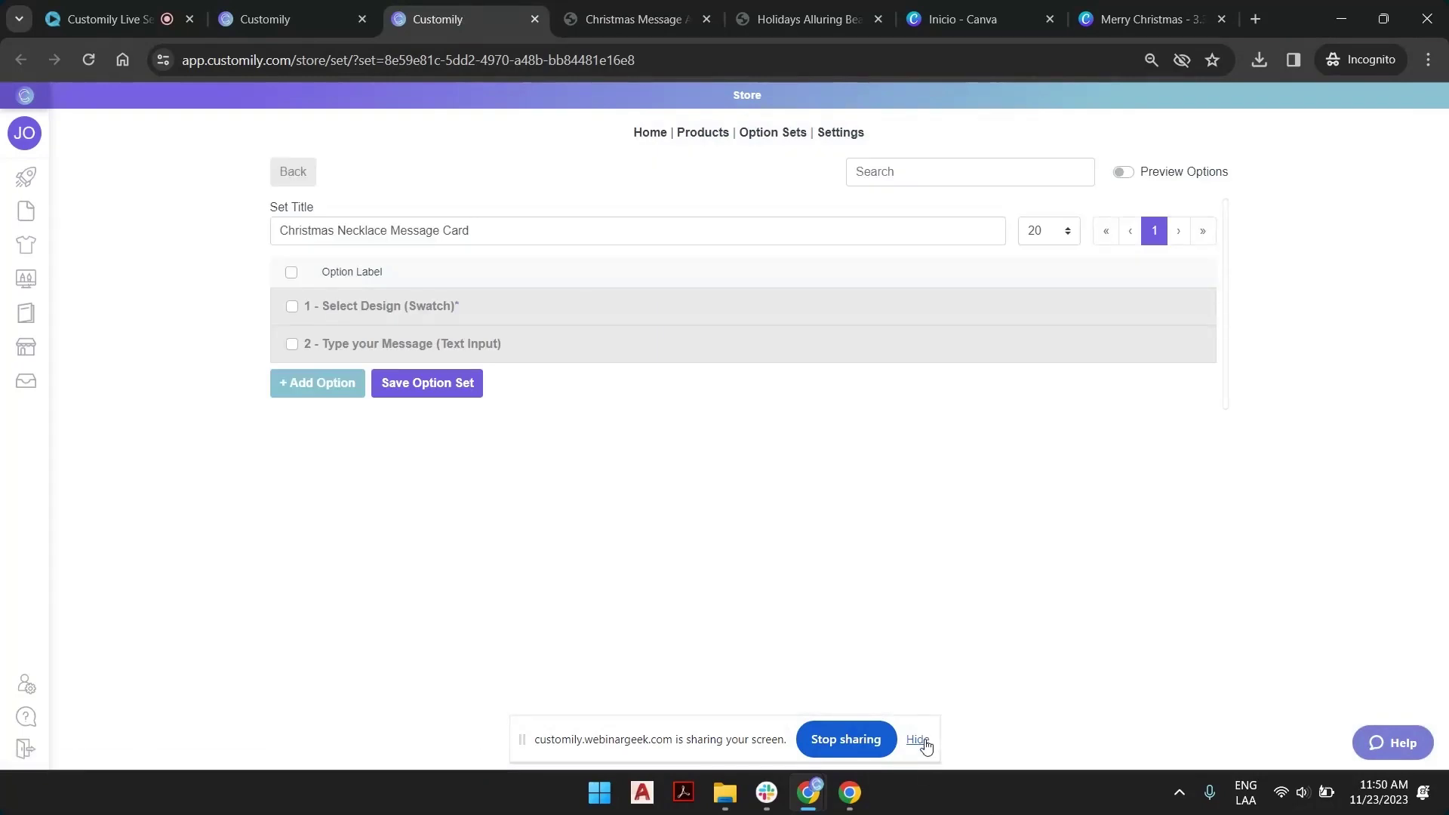
click(922, 741)
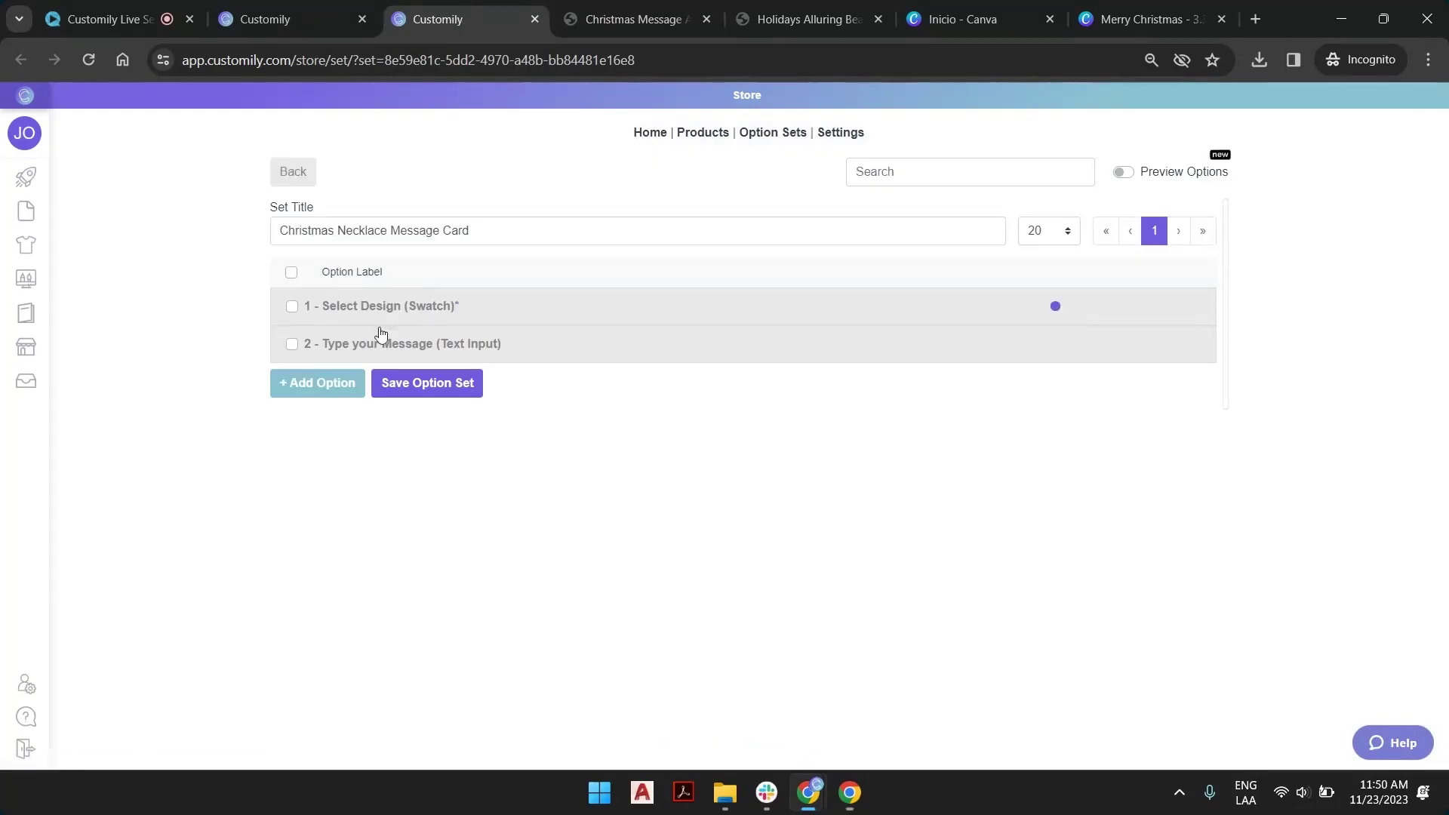
Step: Turn on the option preview and select the red stocking design to try its message field
click(1123, 173)
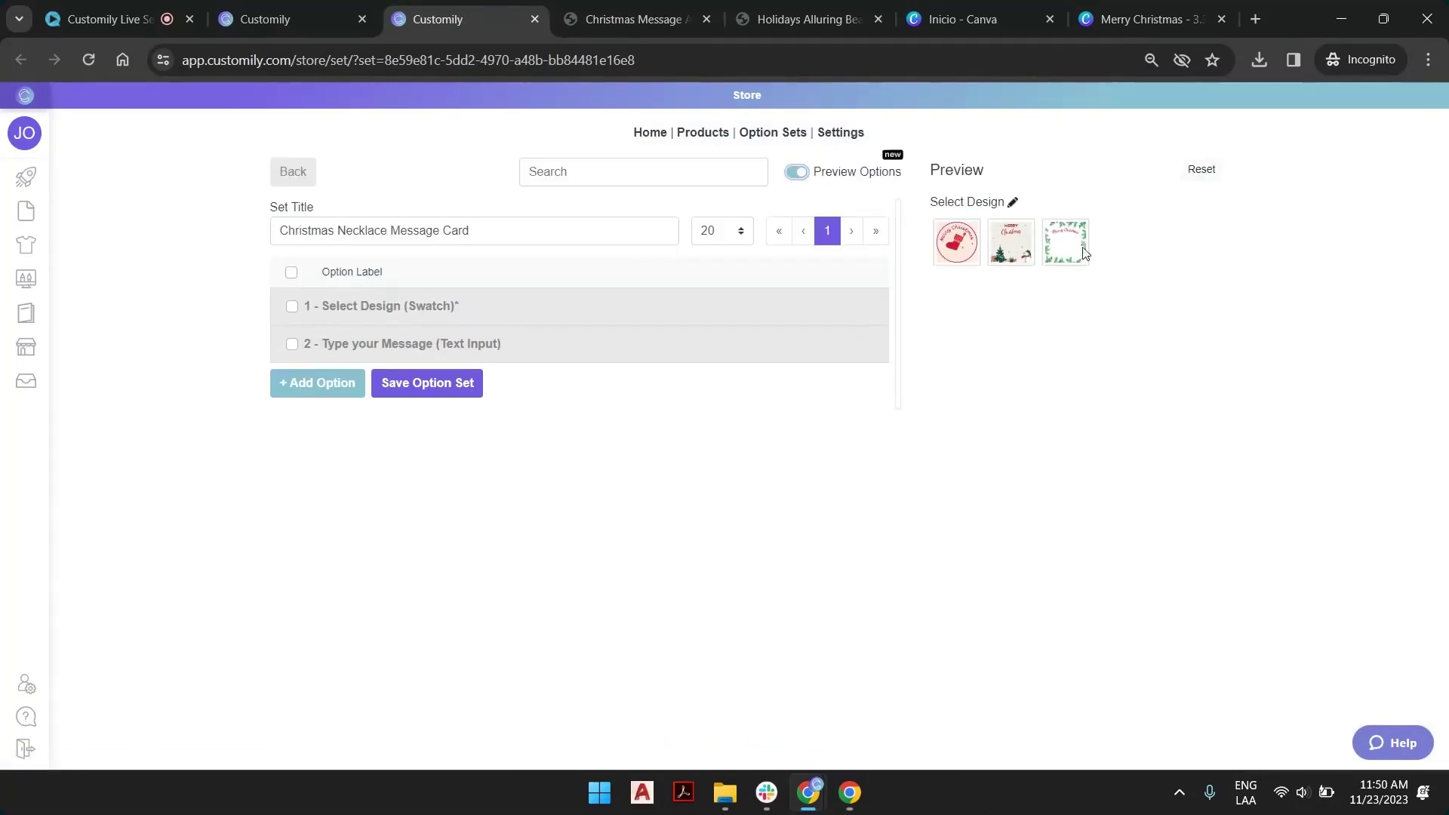
click(958, 246)
click(984, 315)
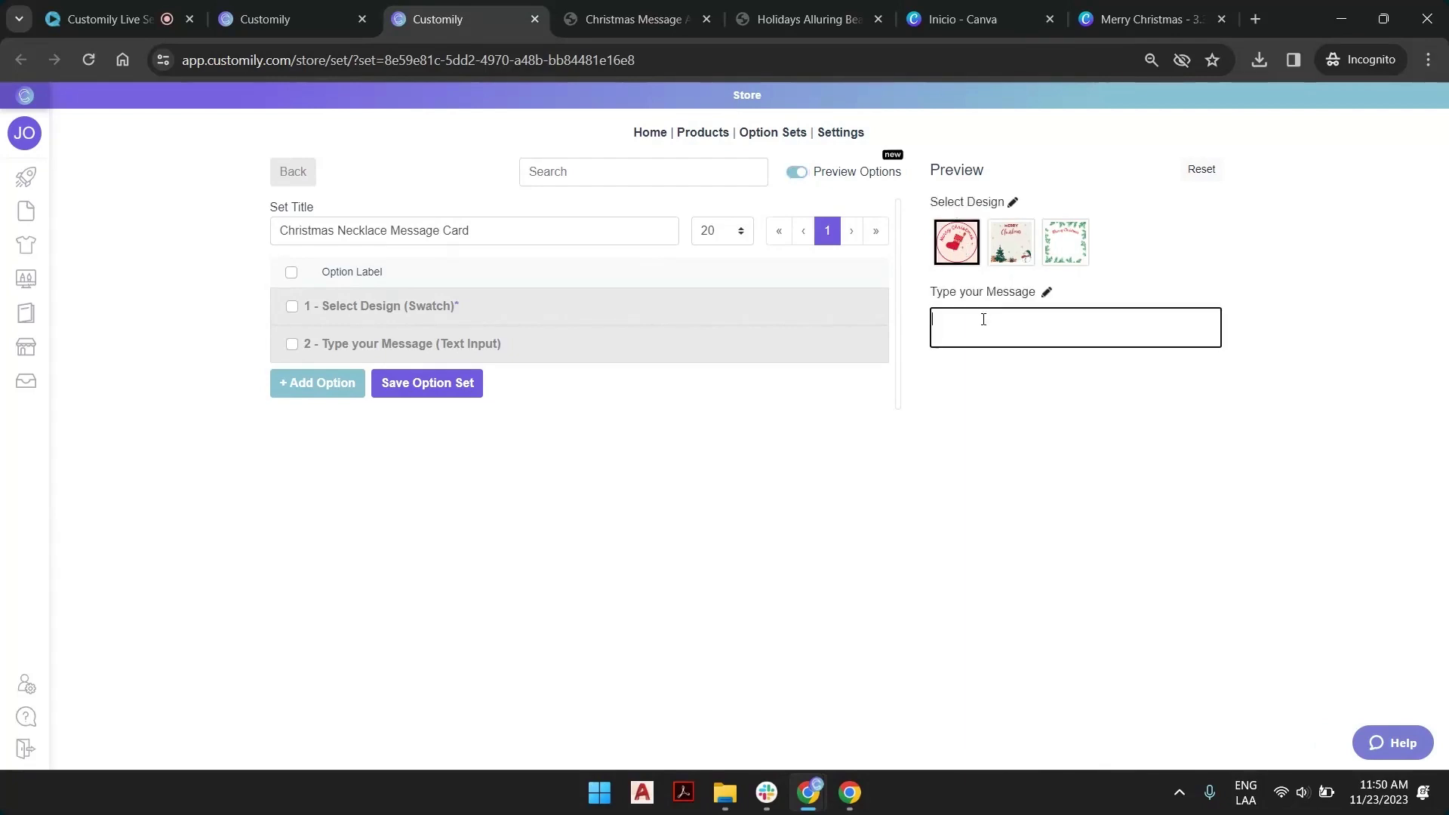
Step: Open the Type your Message option, set its placeholder to "from / Customily" on two lines, and check it in the preview
click(1048, 295)
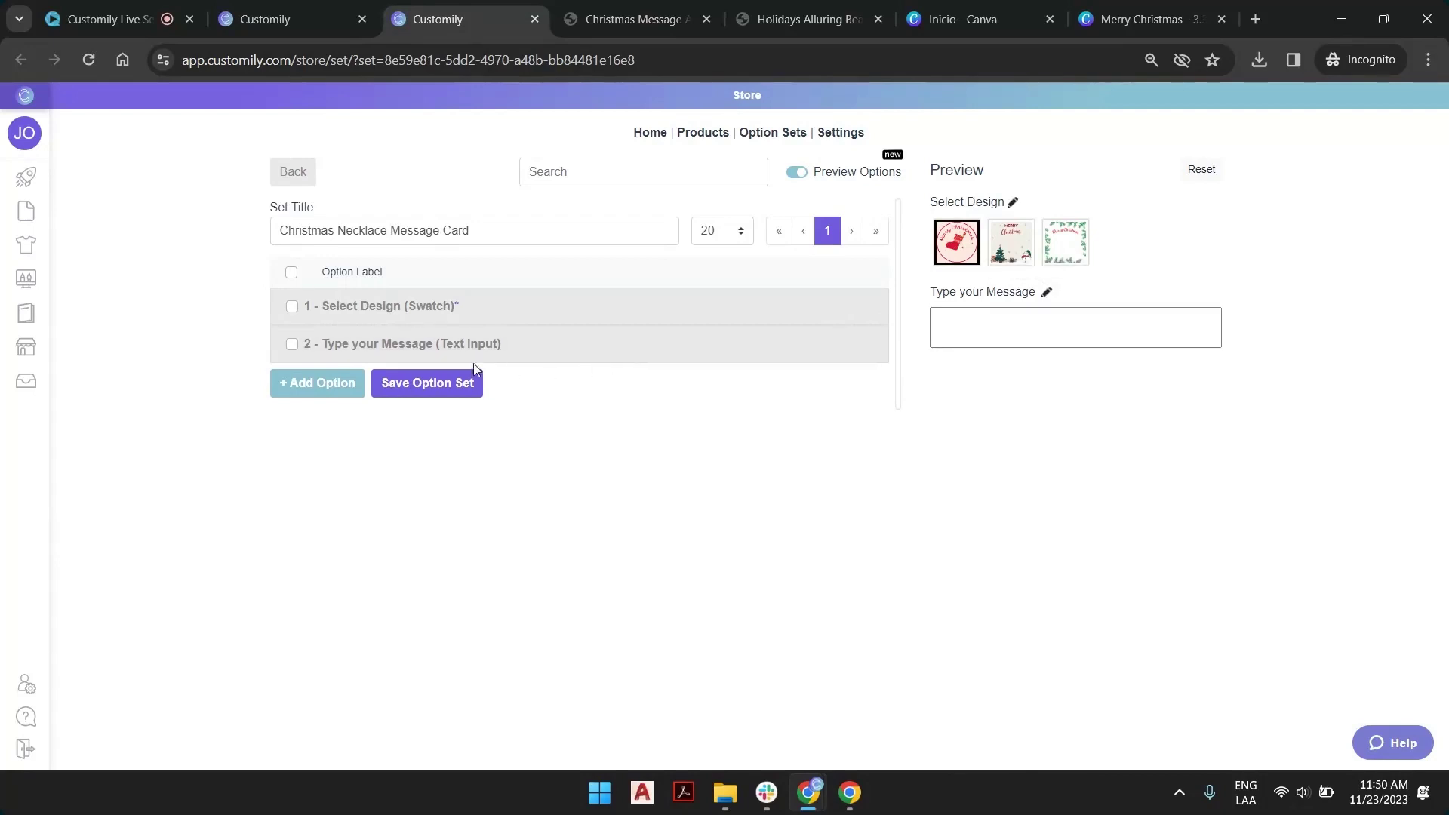
scroll(540, 416, down, 2)
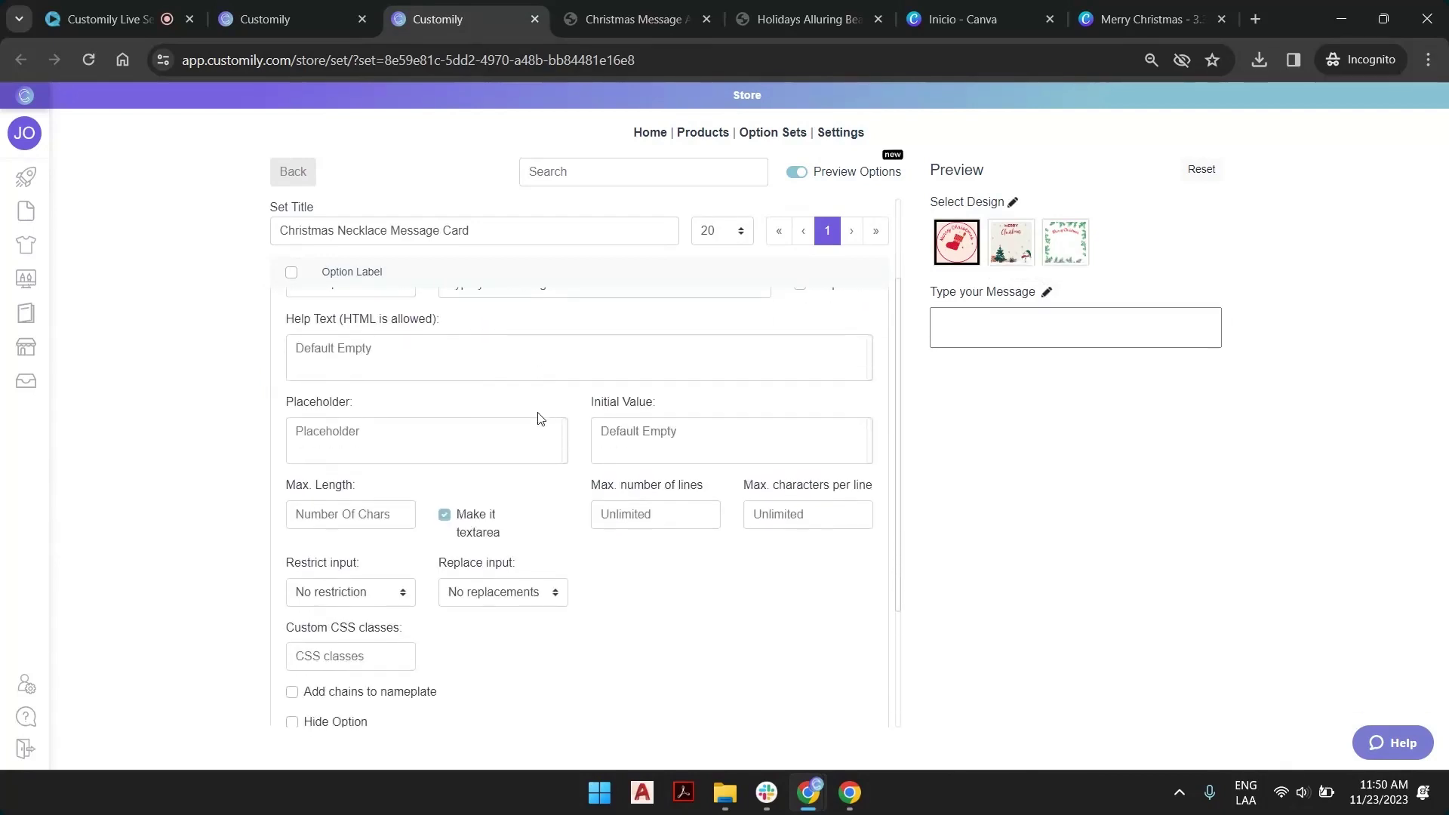
click(401, 436)
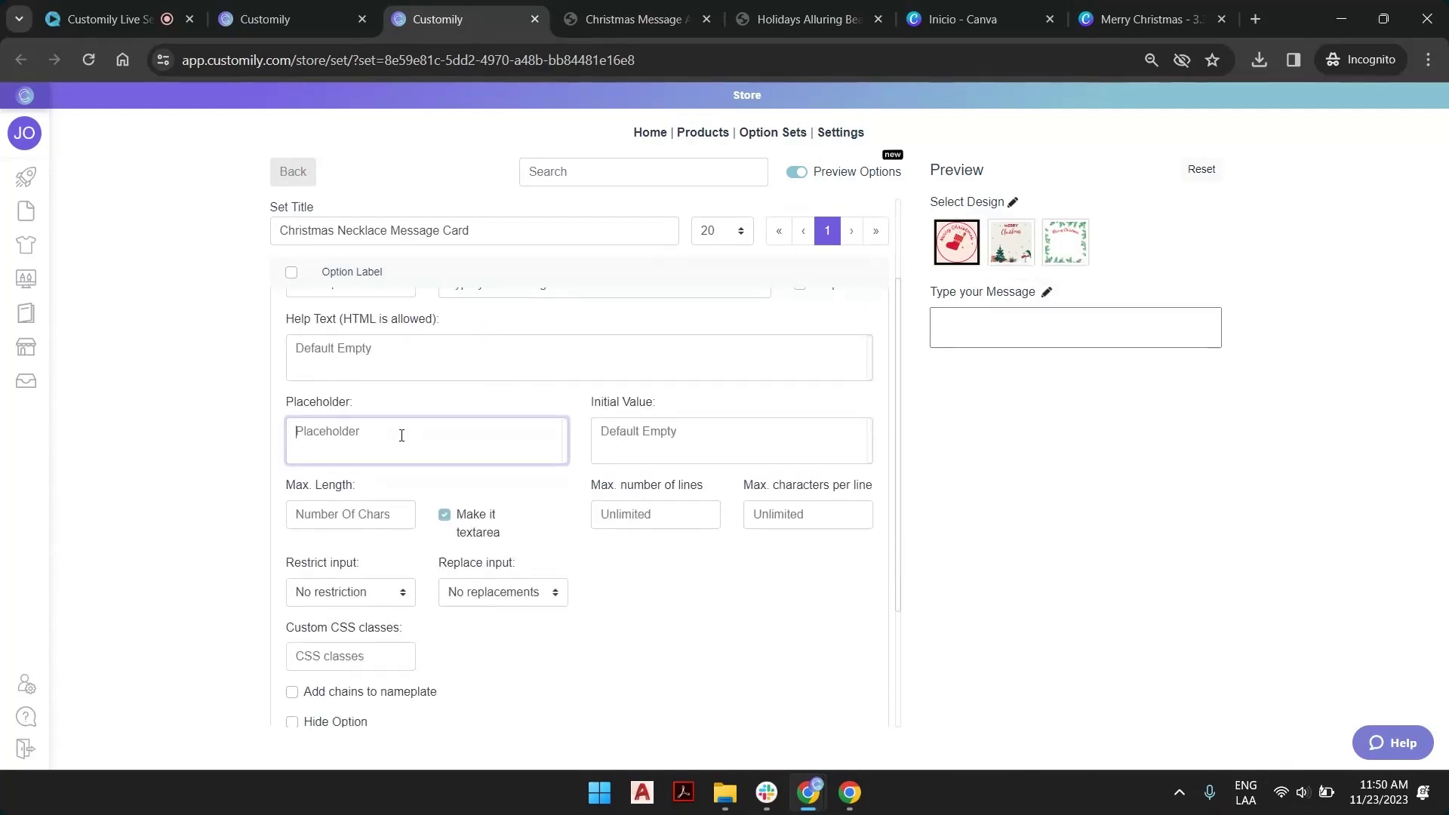
text(from)
key(Return)
text(Customily)
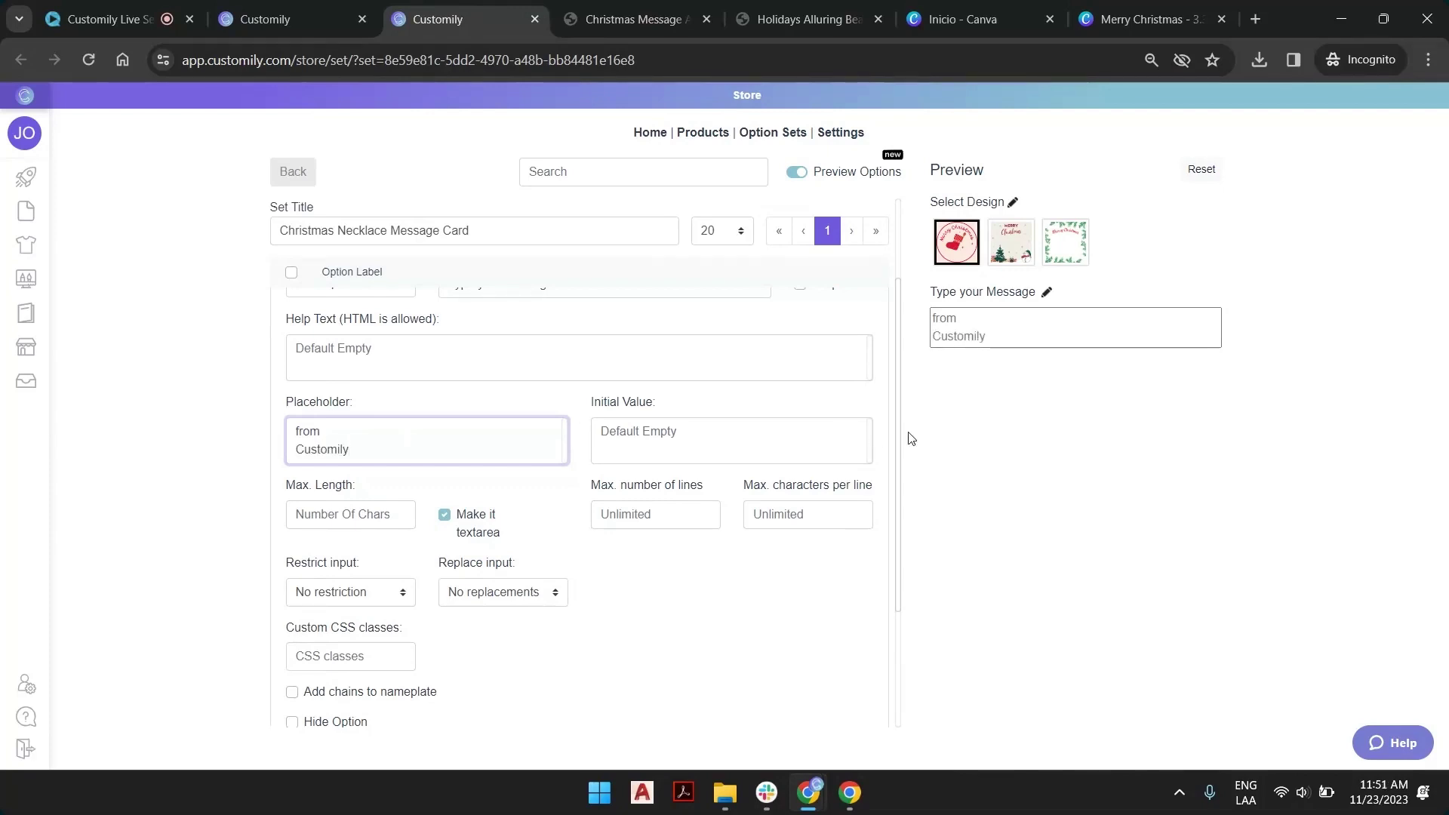
click(943, 323)
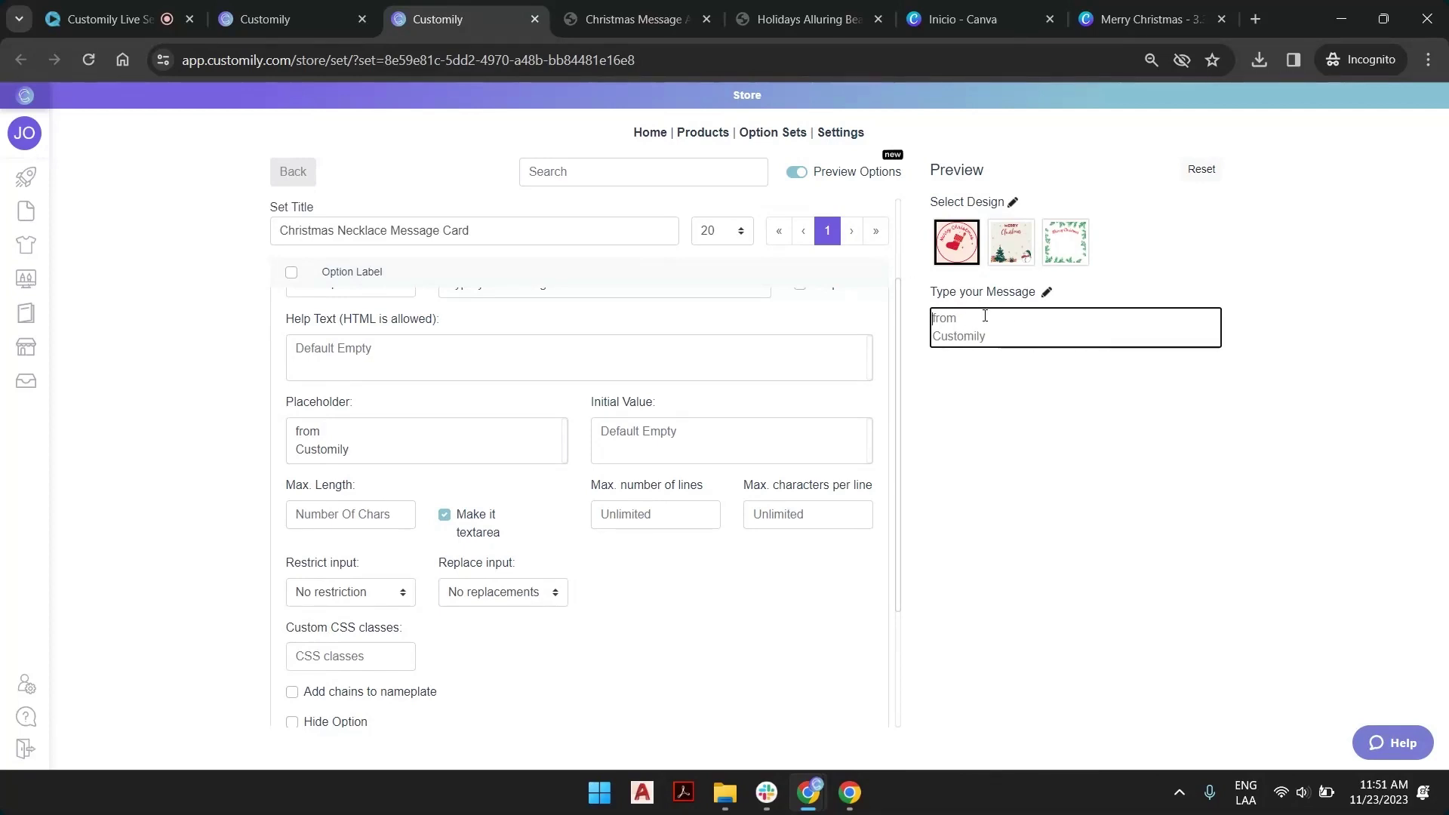
Step: Move the "from / Customily" text from the message option's placeholder to its initial value and check the preview field
click(298, 434)
drag(298, 434, 376, 452)
key(ctrl+c)
key(BackSpace)
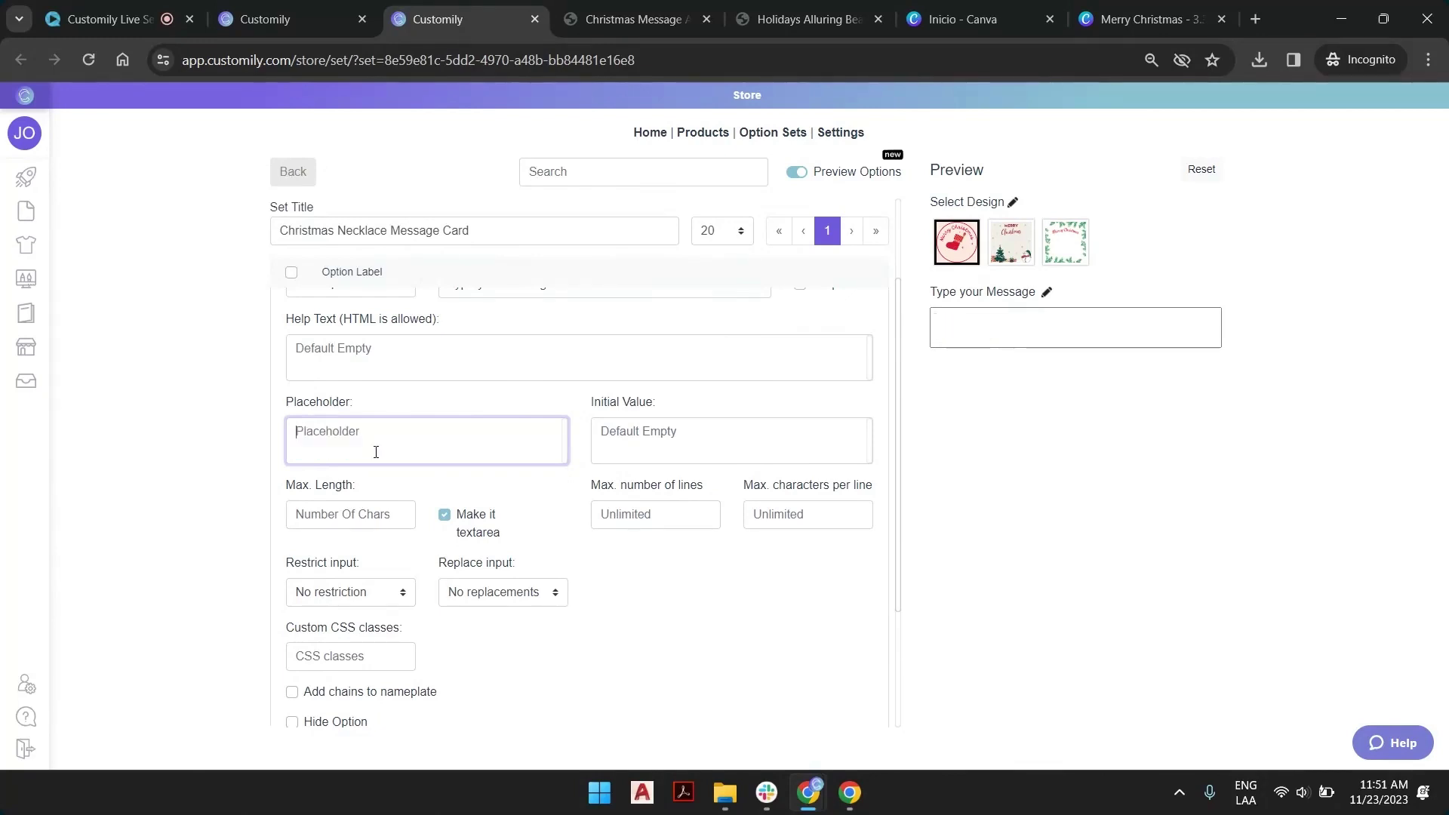
click(630, 435)
key(ctrl+v)
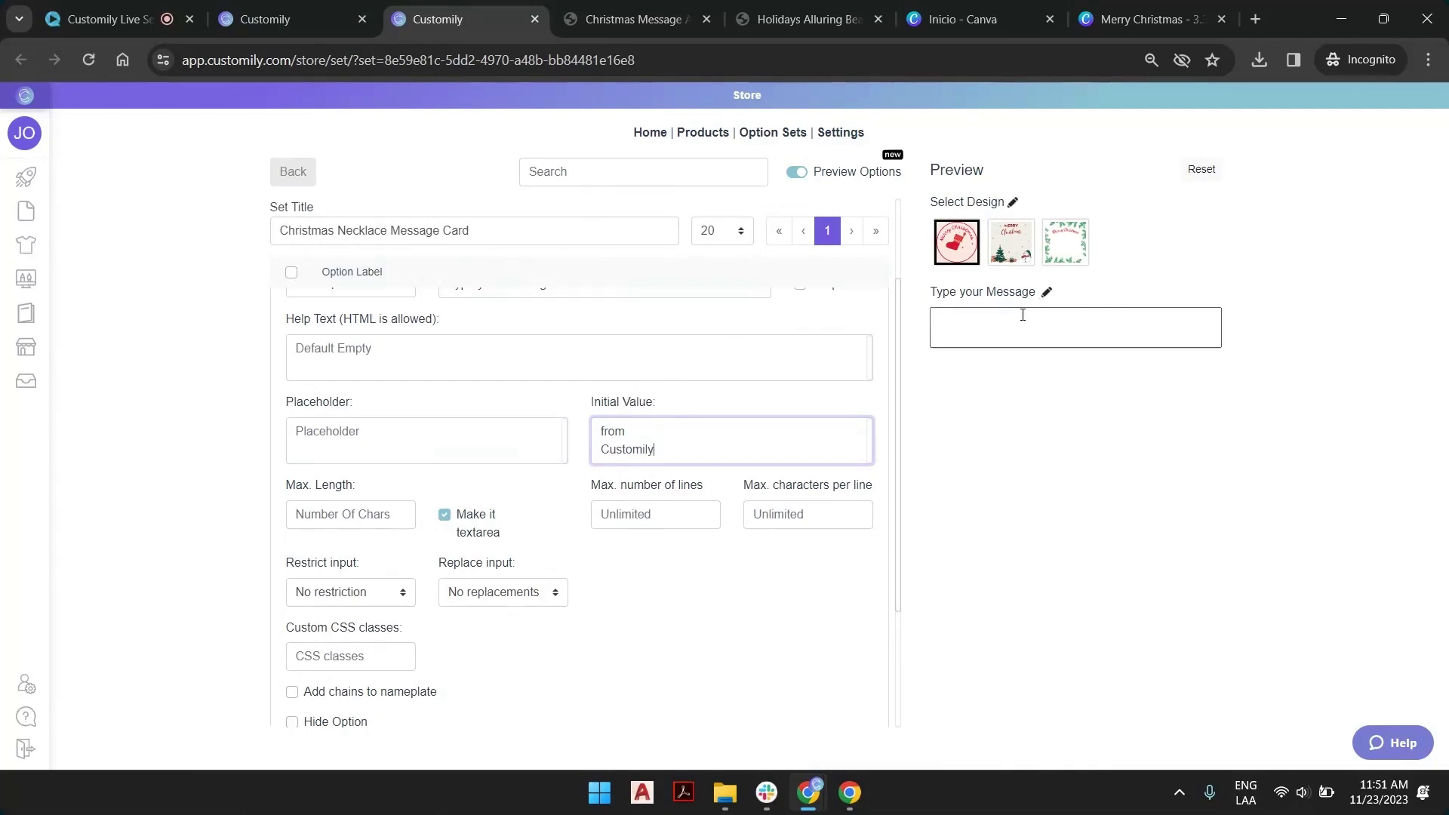
click(976, 324)
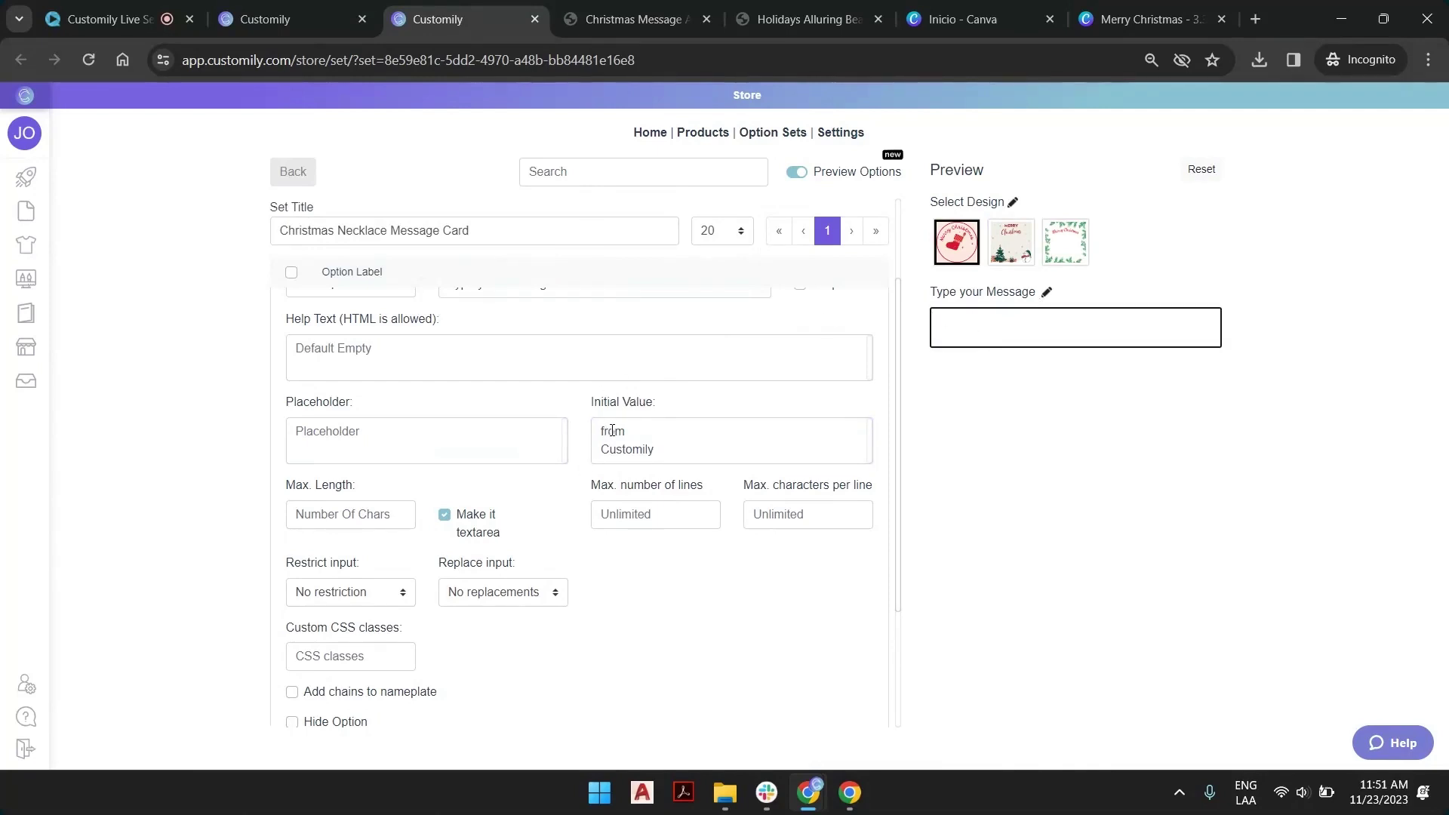
Step: Save the Christmas Necklace Message Card option set with the message option's new initial value
mouse_move(608, 431)
mouse_down()
mouse_move(652, 450)
mouse_move(608, 435)
mouse_up()
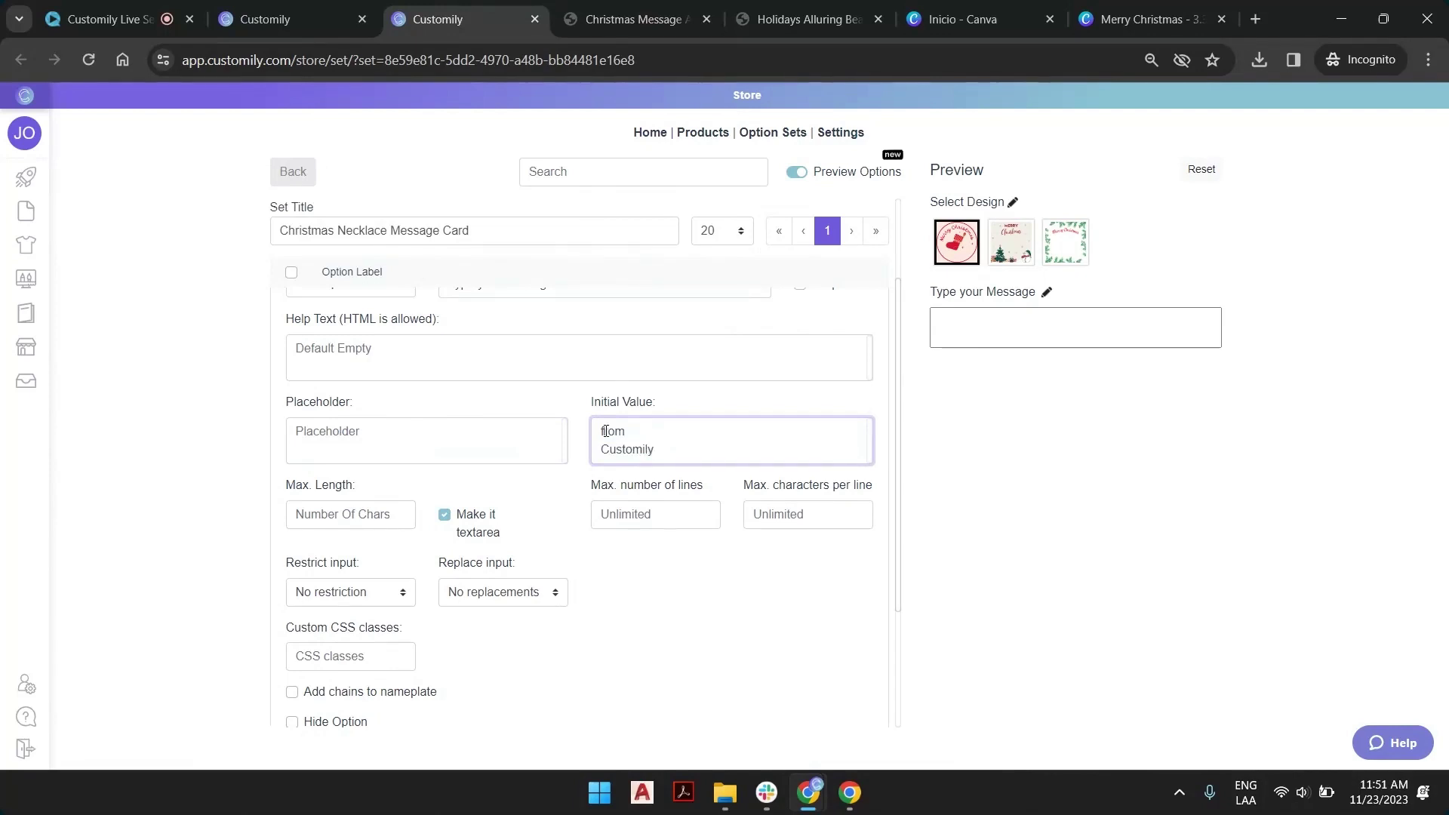
scroll(608, 438, down, 1)
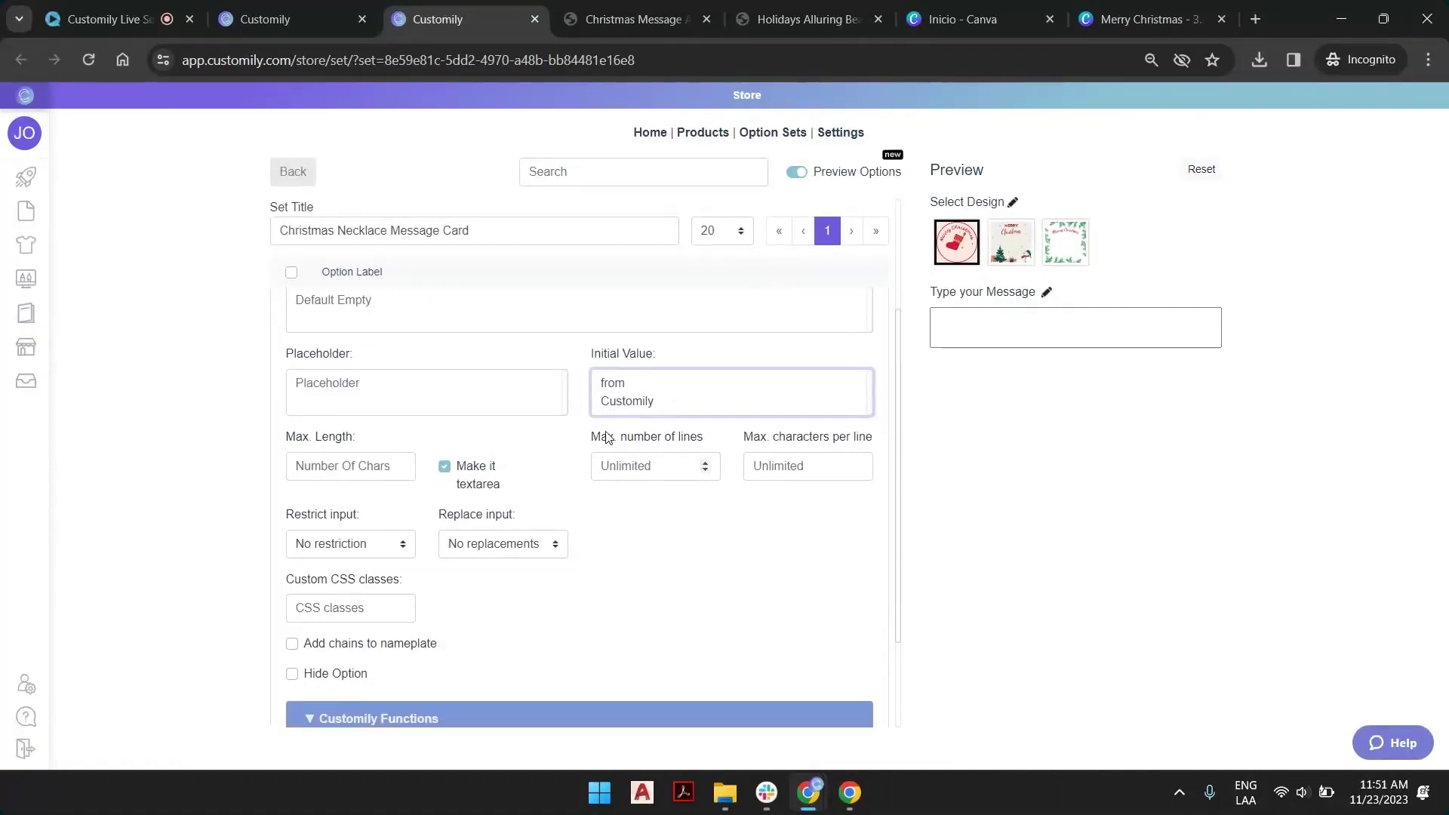
scroll(608, 438, down, 3)
click(413, 695)
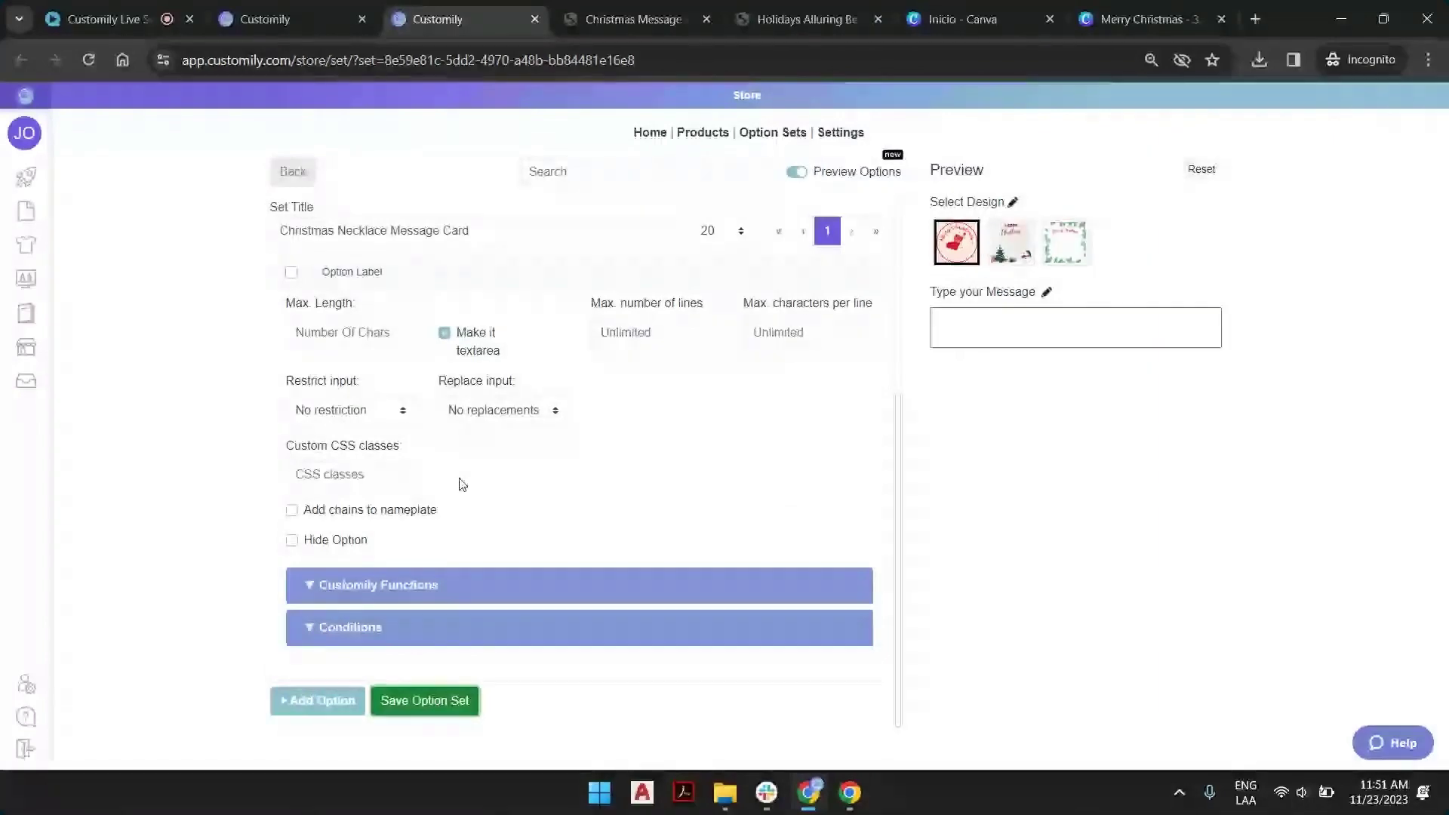
Step: Switch to the store's necklace product page, reload it, and check the default message on the stocking, Snowman and Wreaths designs
click(633, 19)
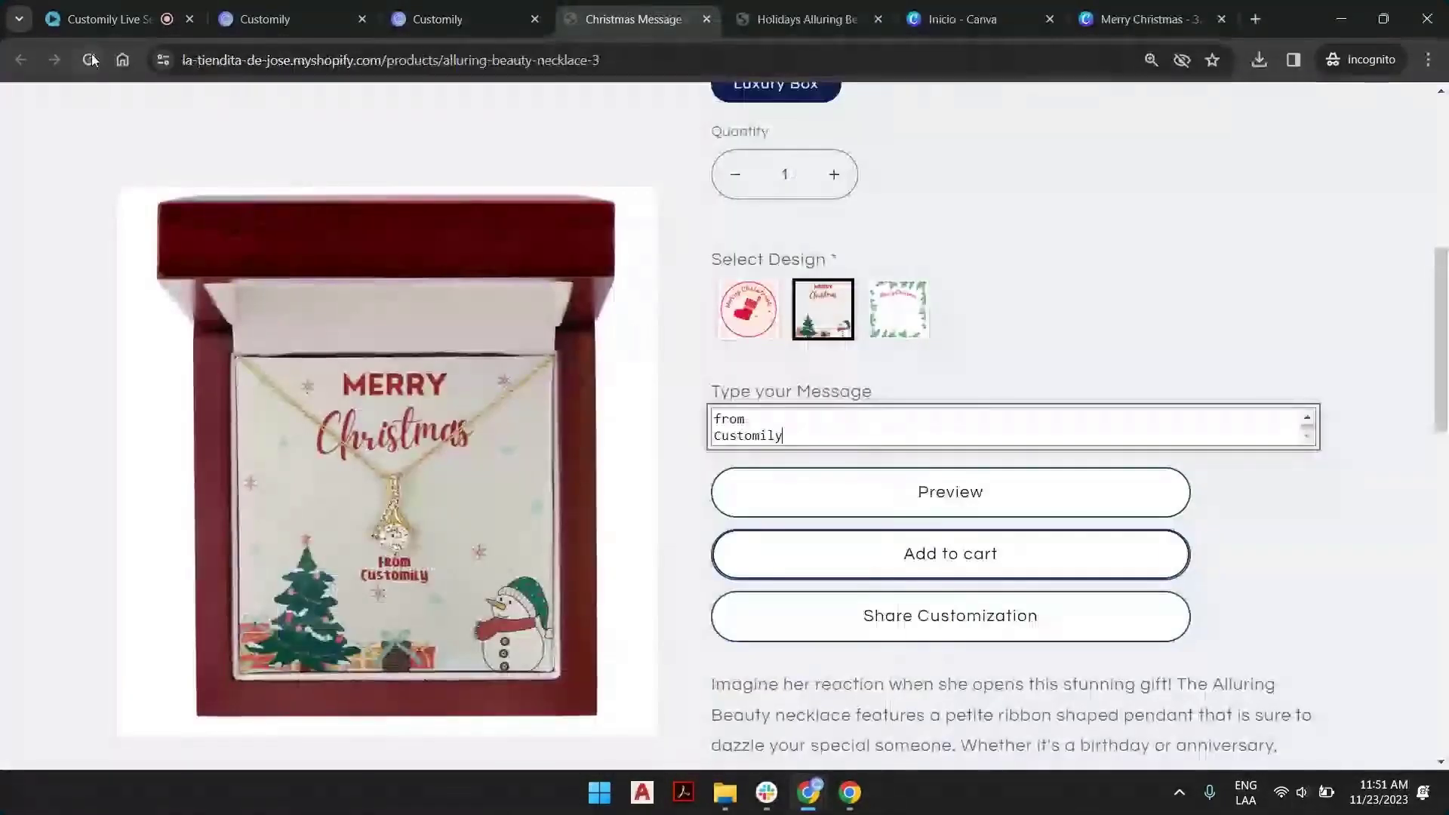
key(F5)
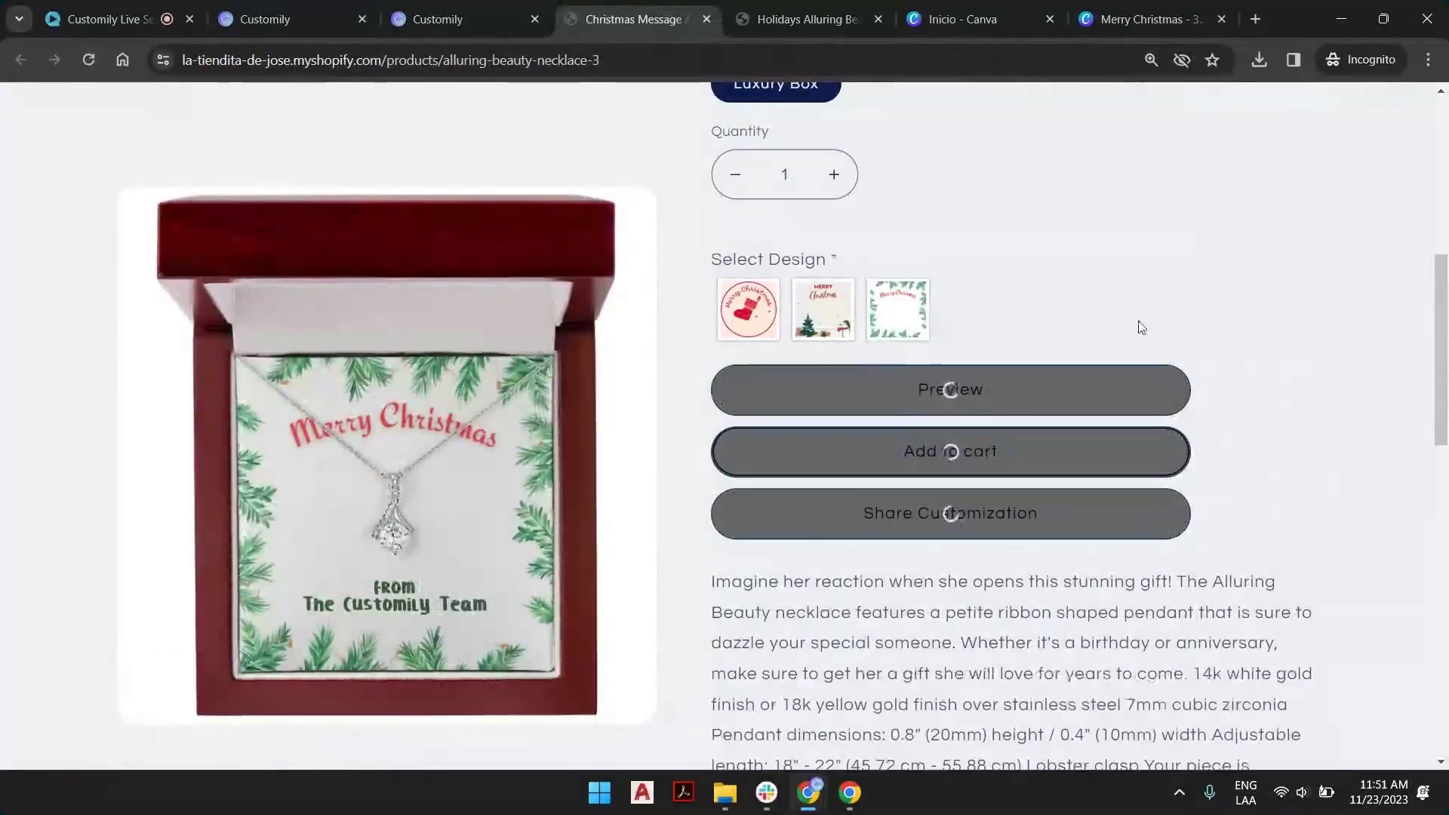
click(755, 313)
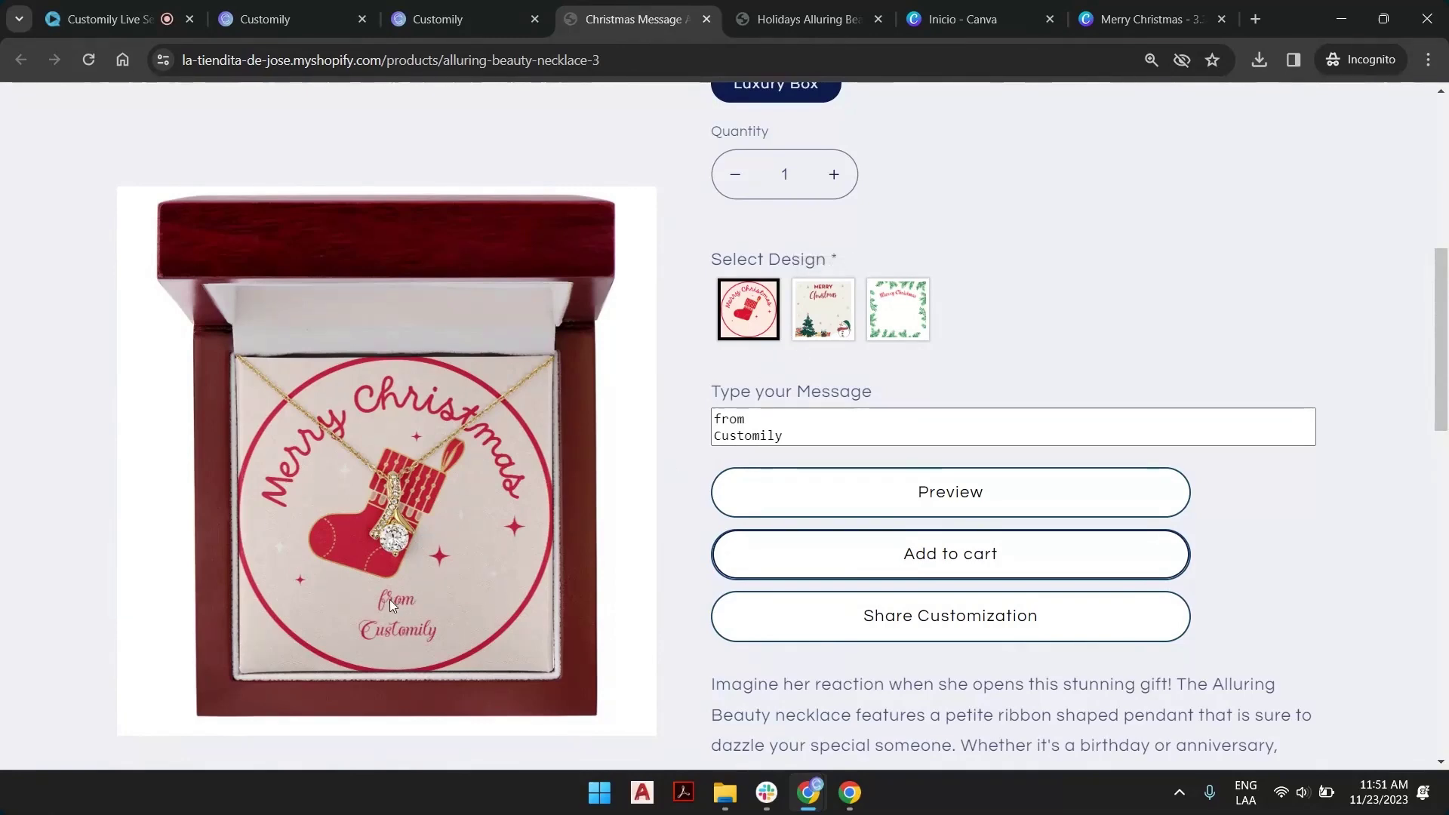
click(831, 323)
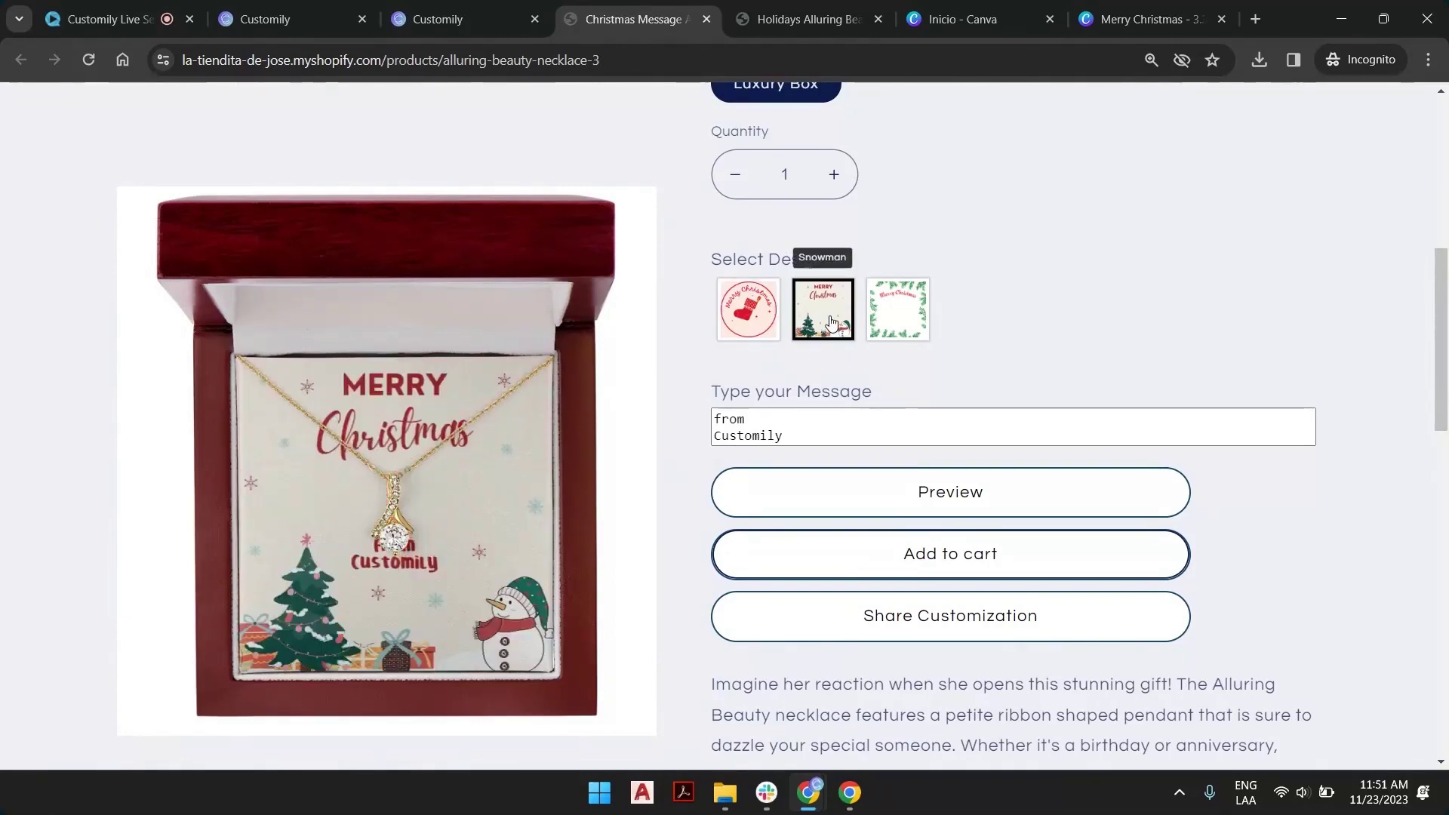
click(920, 315)
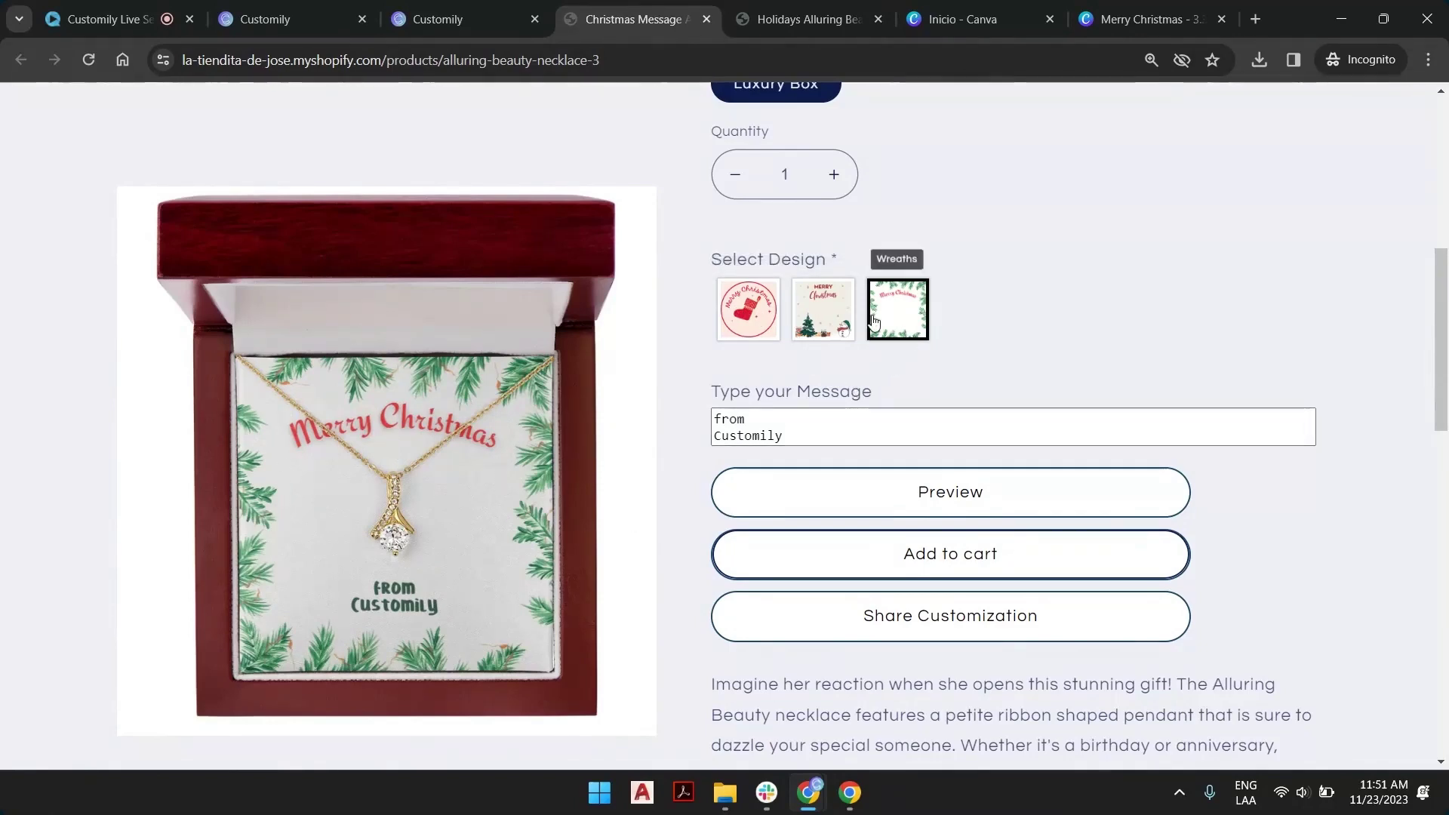
Step: Replace the message on the Snowman design with "hello" and check it on the Wreaths design
click(822, 324)
click(801, 427)
double_click(801, 427)
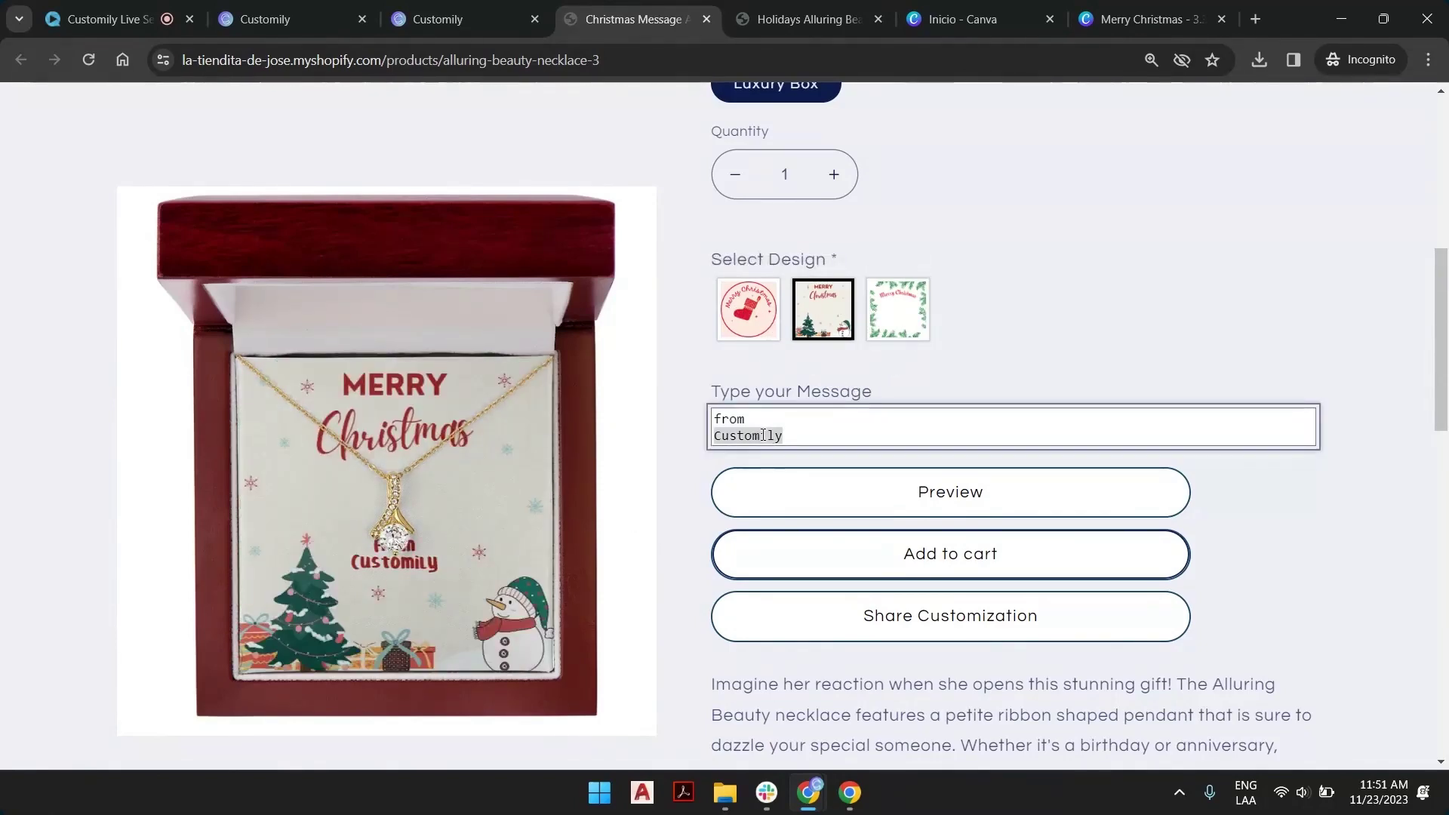
drag(788, 436, 718, 414)
text(hekllo)
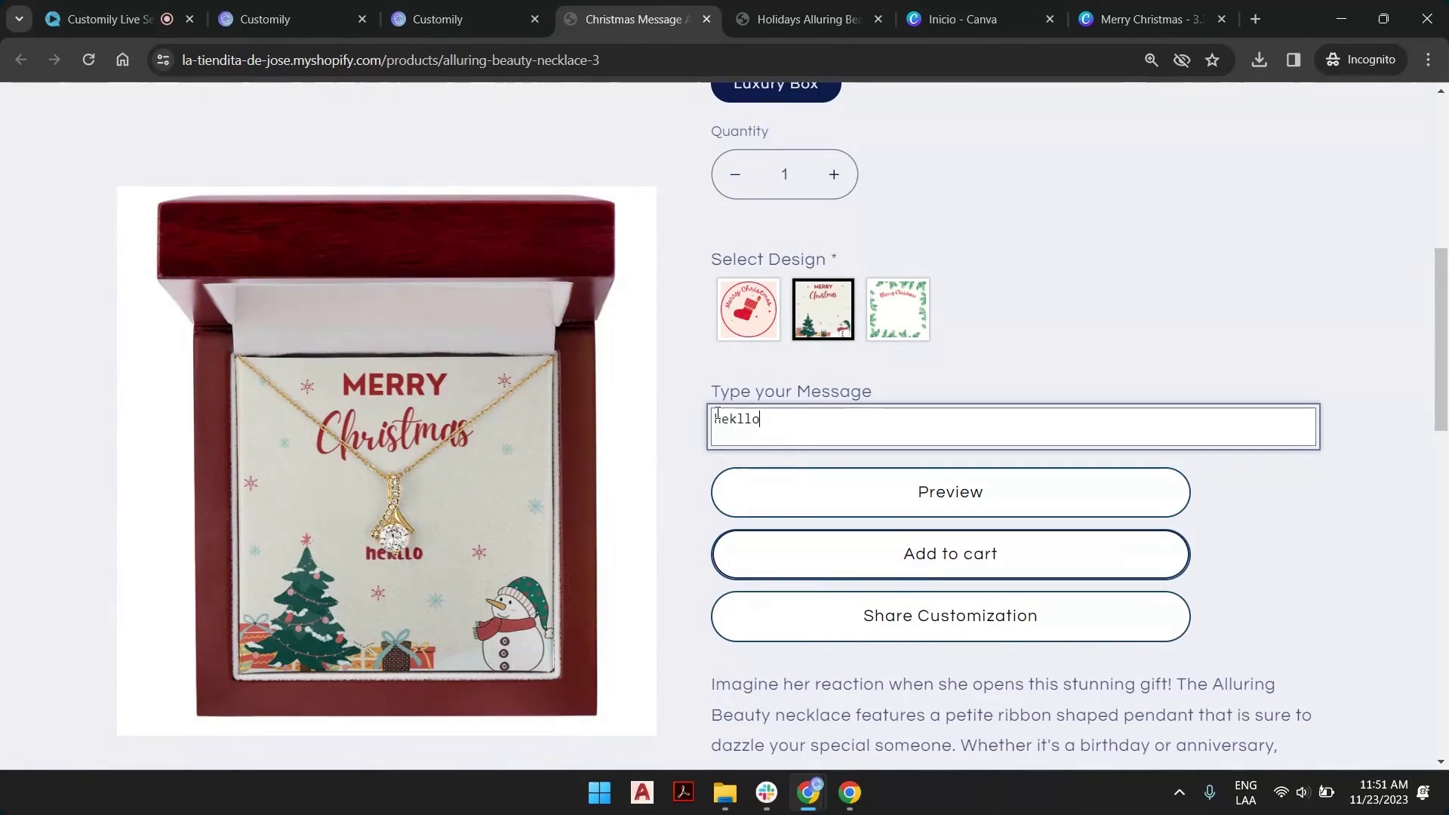
click(726, 419)
key(Delete)
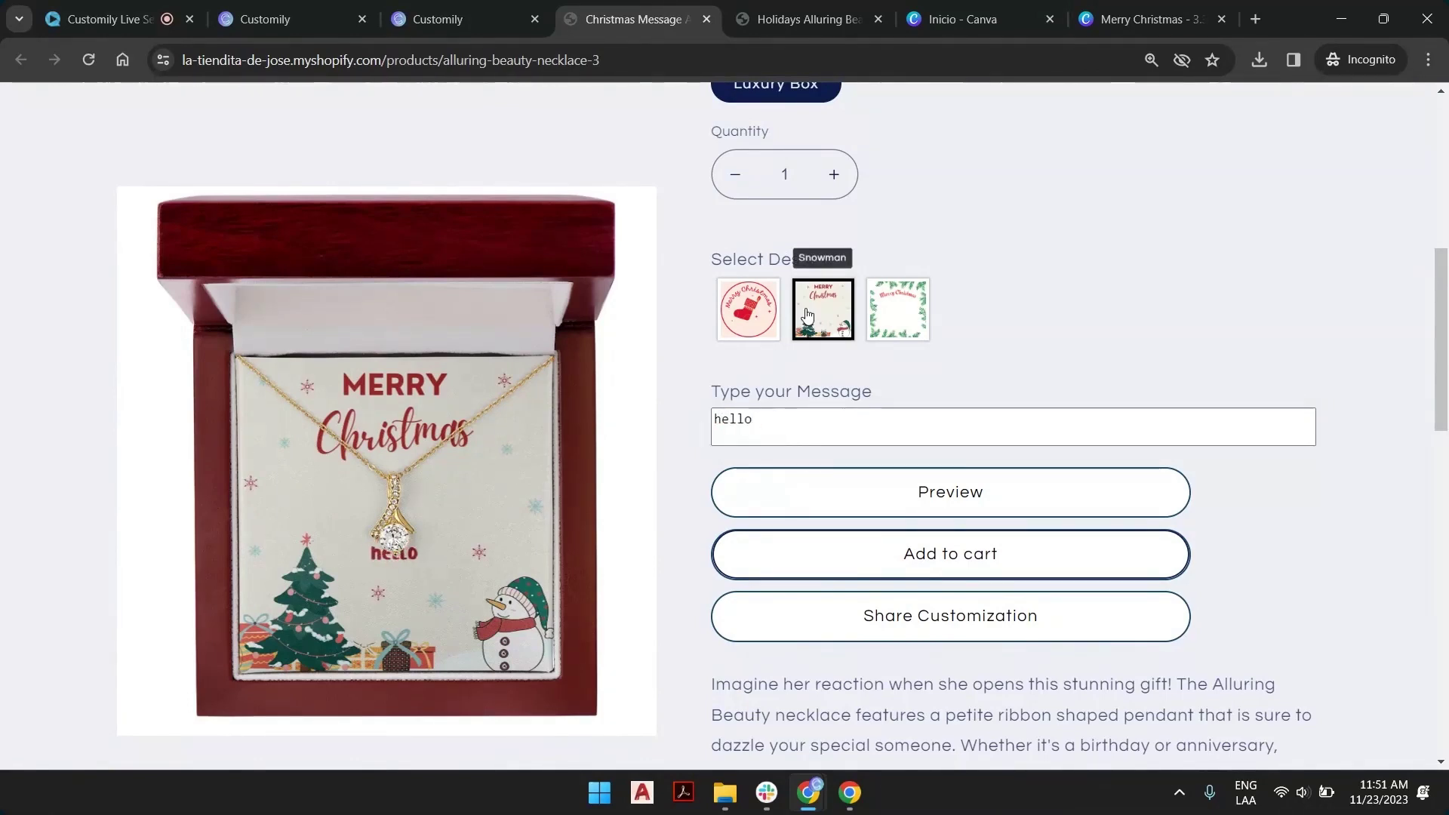
click(893, 323)
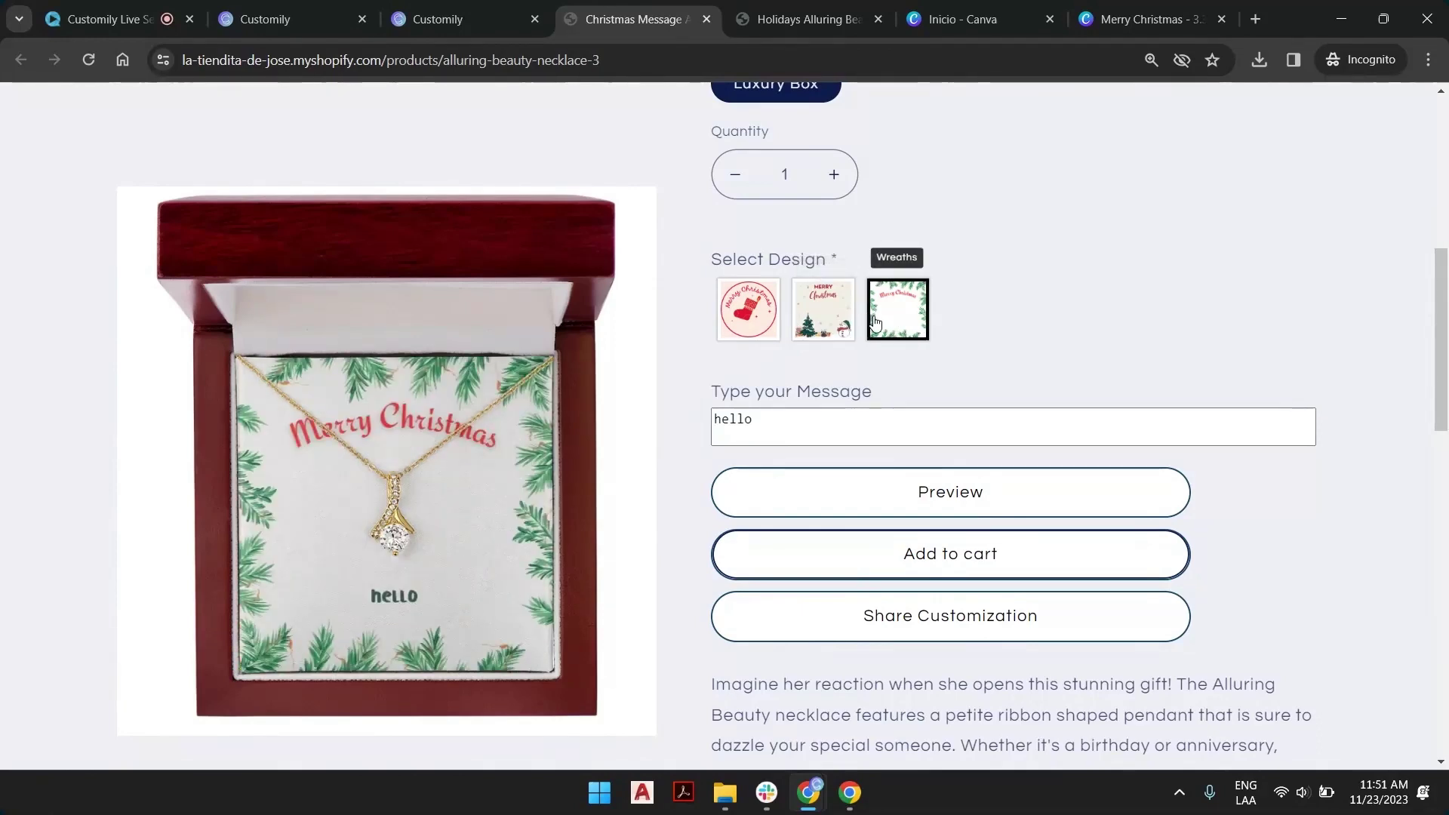